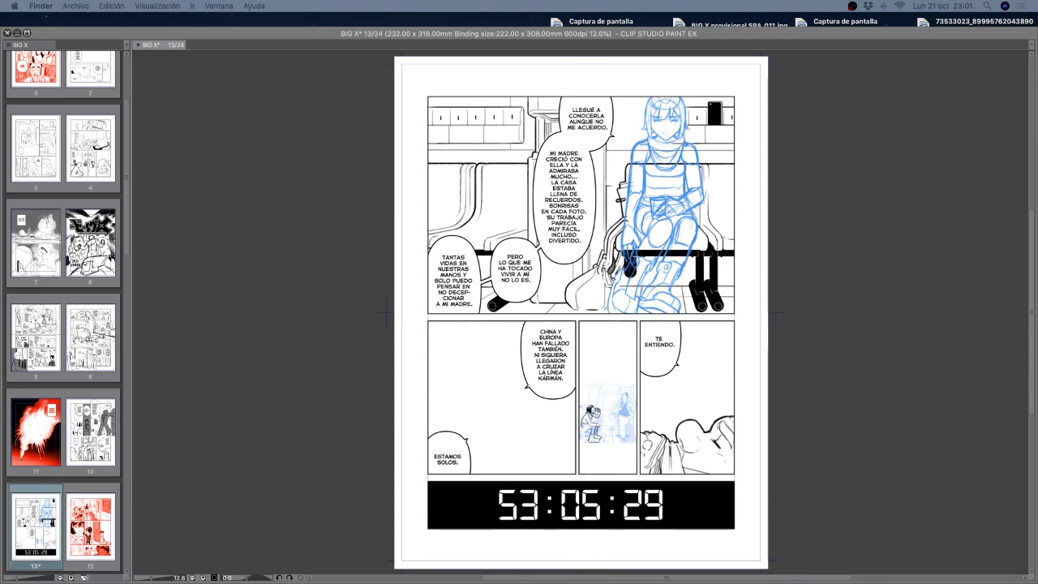
Examine page 13's panels, from the blue-sketched seated figure down to the countdown strip, up close and as a whole page.
left_click(785, 260)
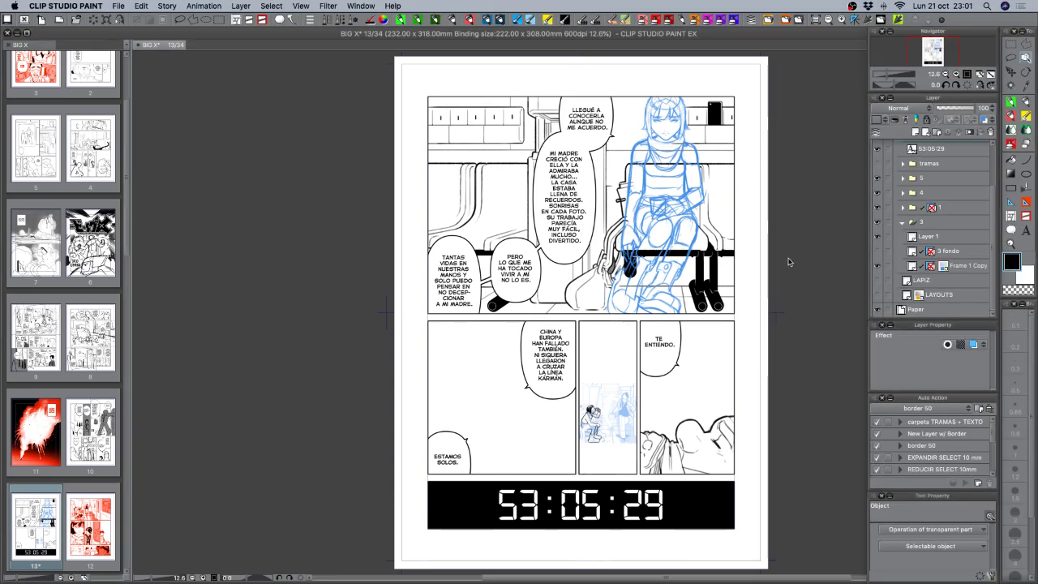
scroll(768, 307, "right", 5)
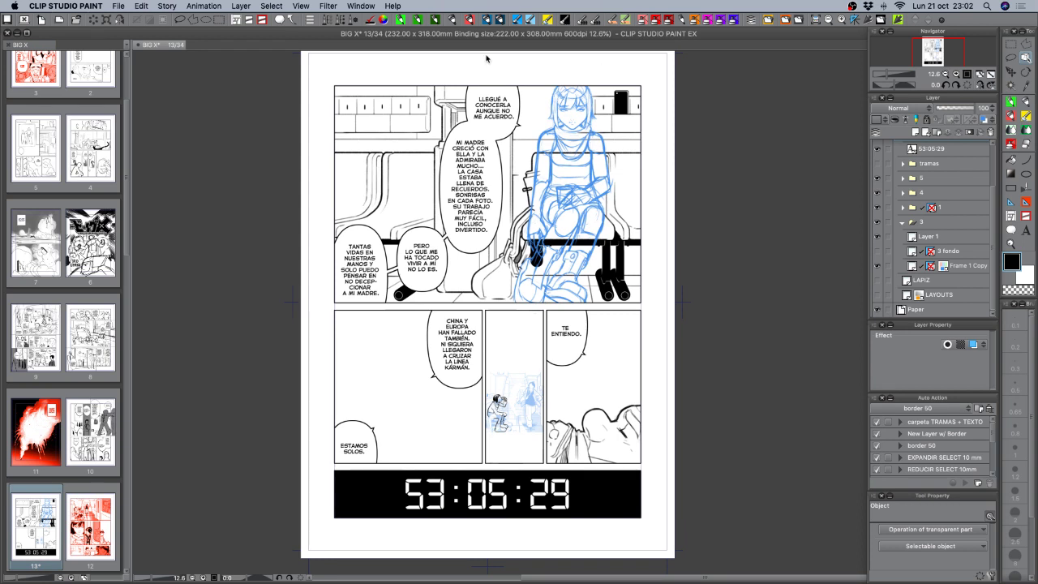
key("Tab")
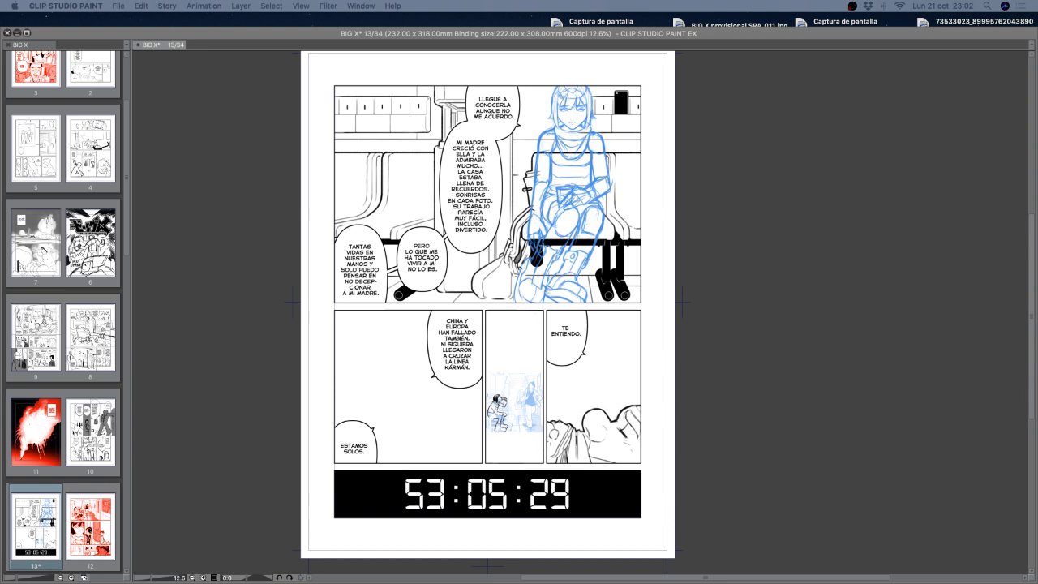
key("Tab")
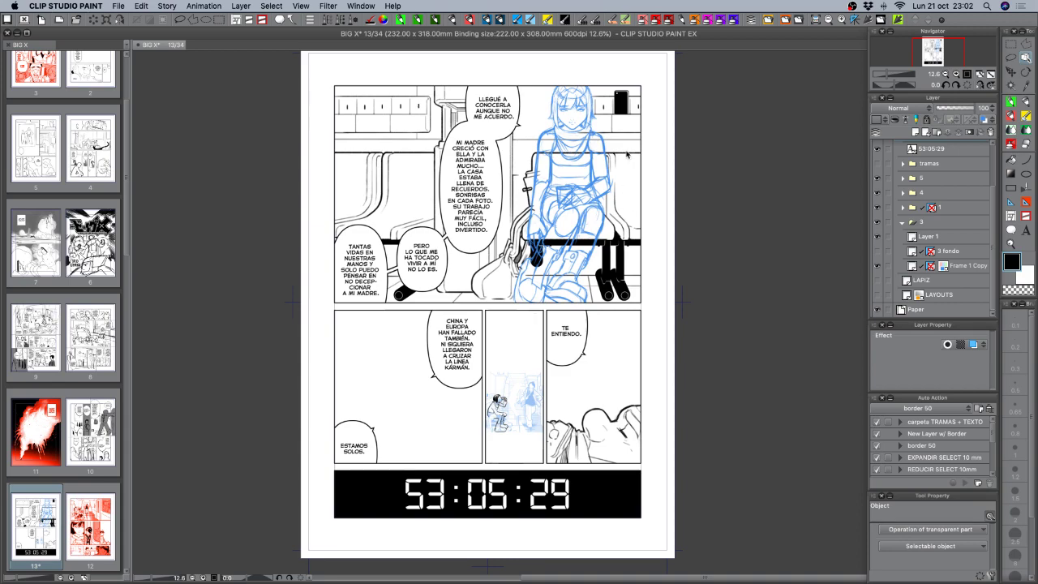
left_click(956, 74)
left_click_drag(610, 201, 655, 281)
left_click_drag(609, 363, 632, 221)
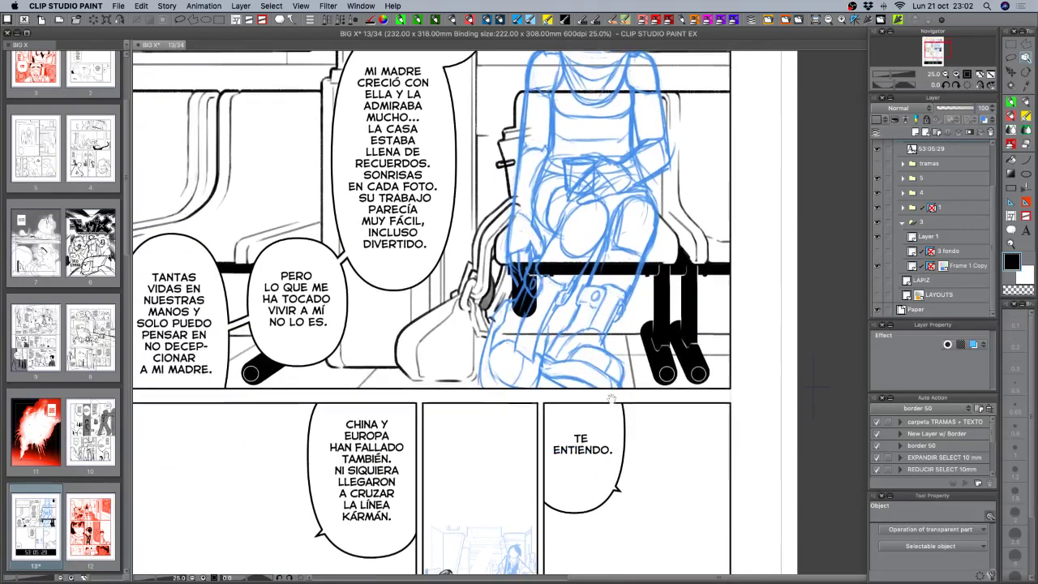
left_click_drag(602, 446, 641, 232)
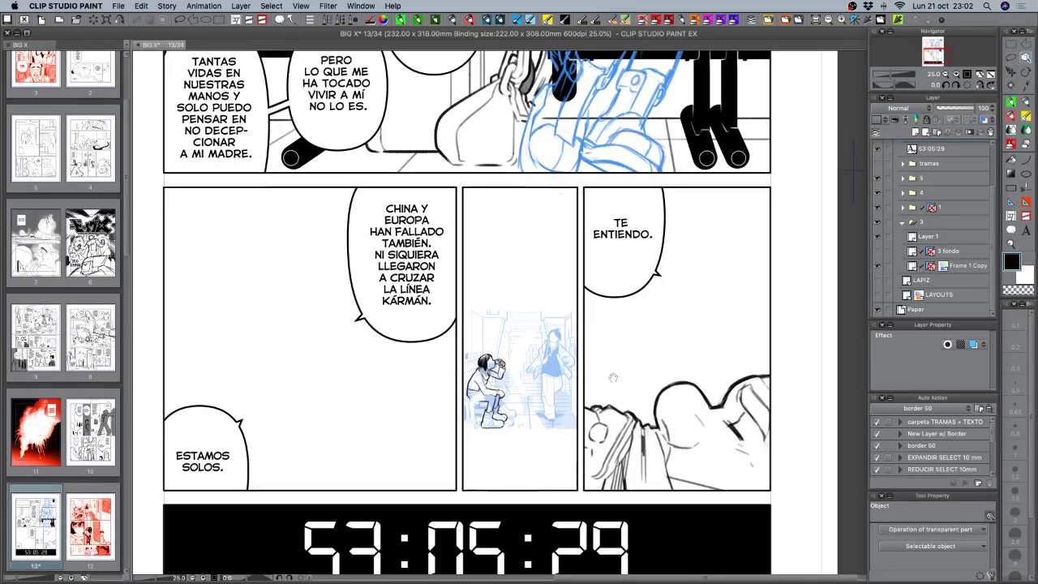
left_click_drag(654, 396, 689, 327)
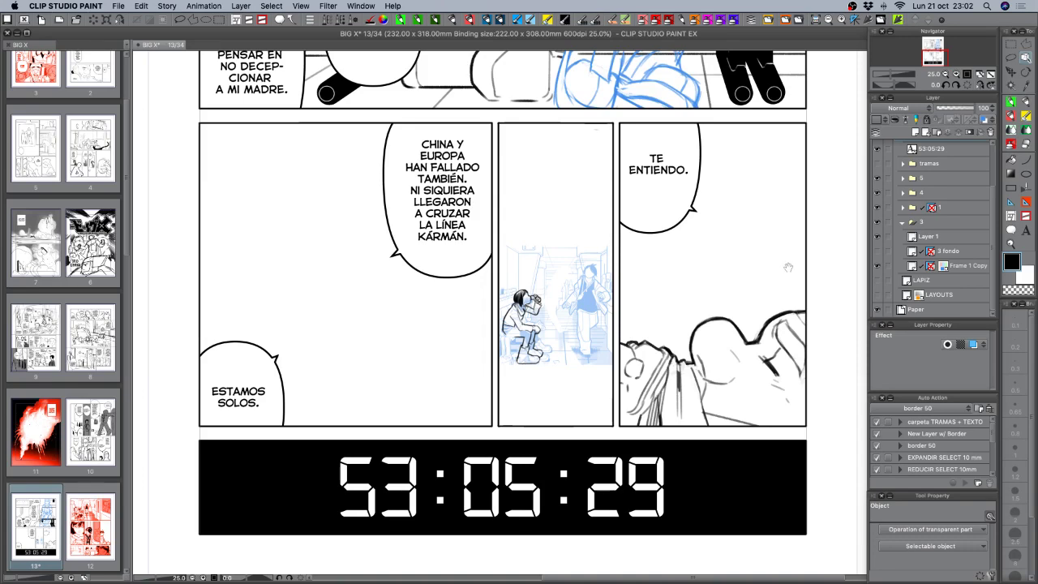
left_click_drag(781, 249, 657, 575)
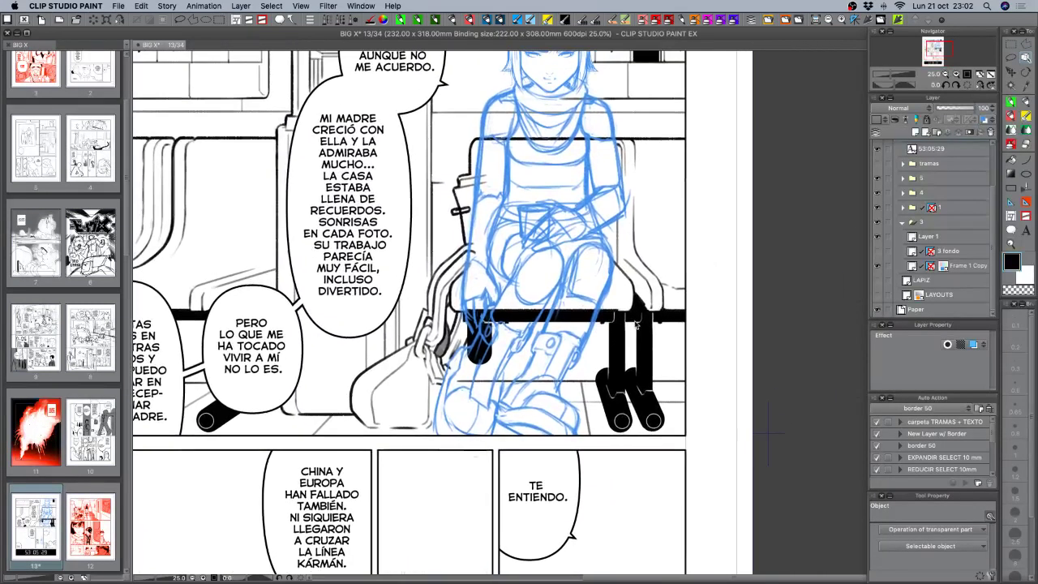
left_click(945, 74)
left_click(945, 74)
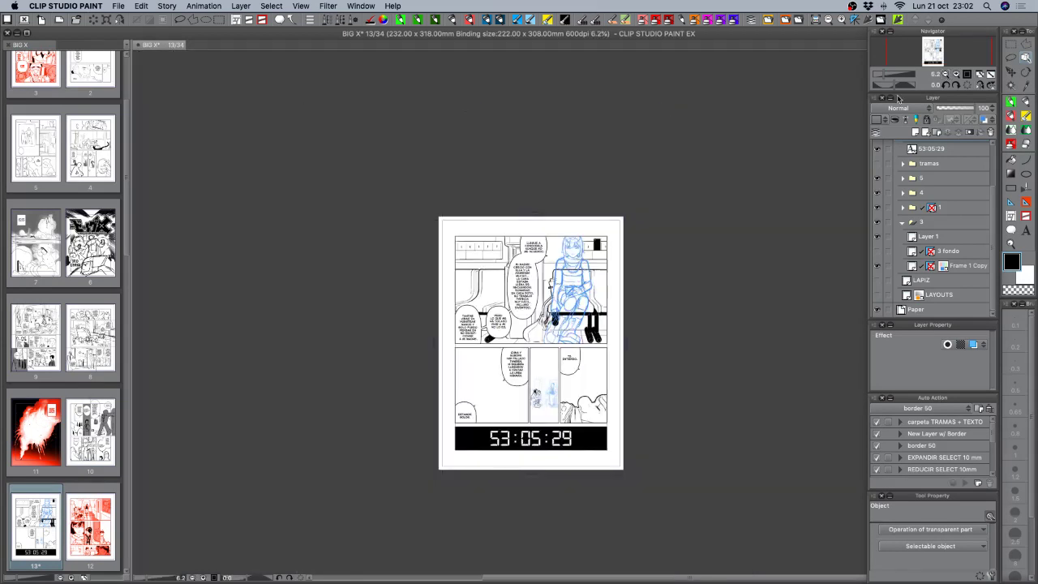
left_click(954, 74)
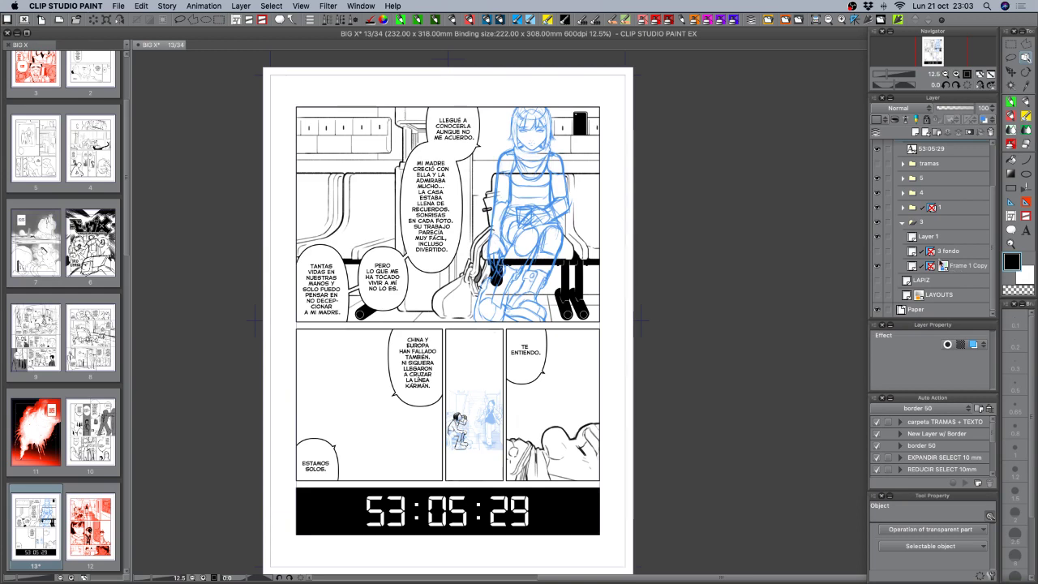
Show the 3 fondo background layer in the narrow middle panel.
left_click(877, 251)
left_click(877, 251)
left_click(878, 252)
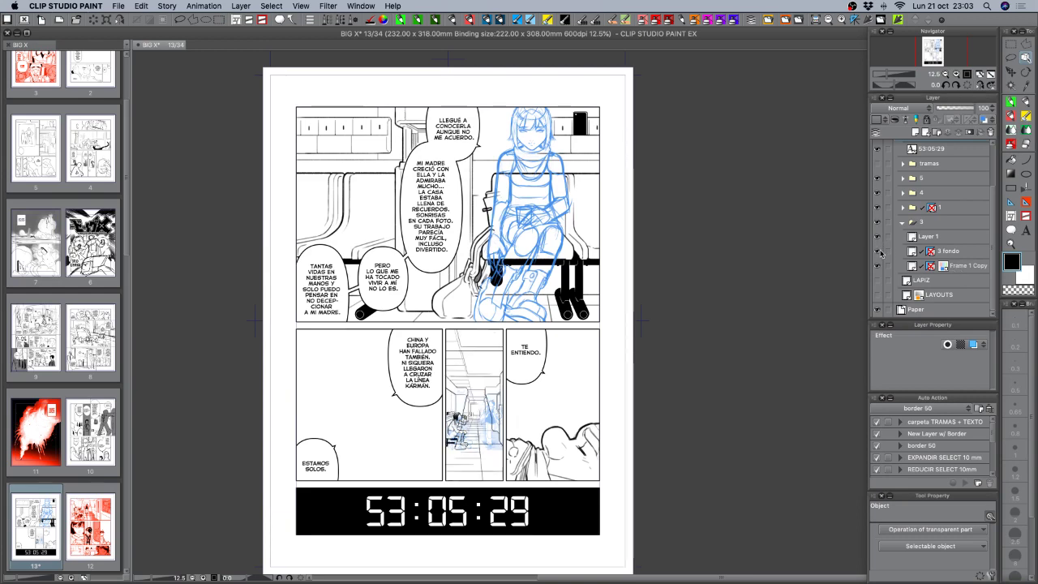
left_click(955, 74)
left_click_drag(519, 445, 612, 233)
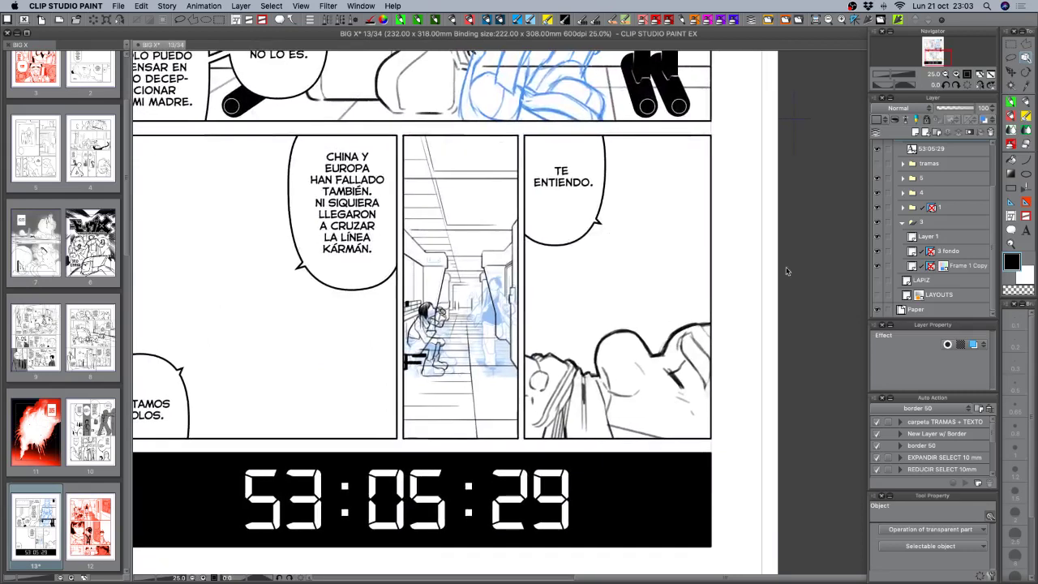
Inspect the narrow corridor panel by toggling Layer 1 and the 3 fondo layer off and on.
left_click(877, 237)
left_click(877, 237)
left_click(877, 251)
left_click(877, 251)
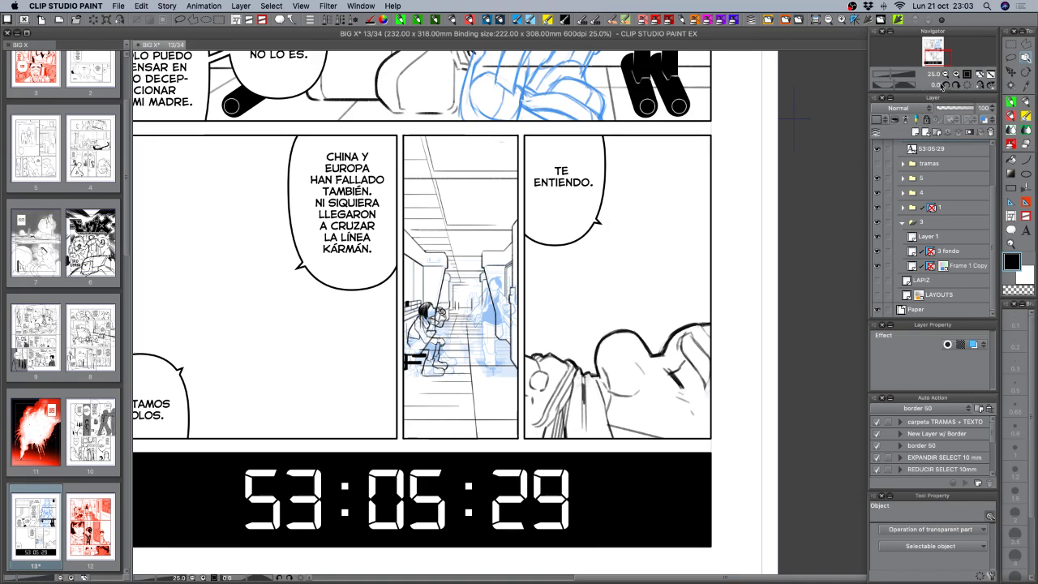
scroll(577, 311, "up", 1)
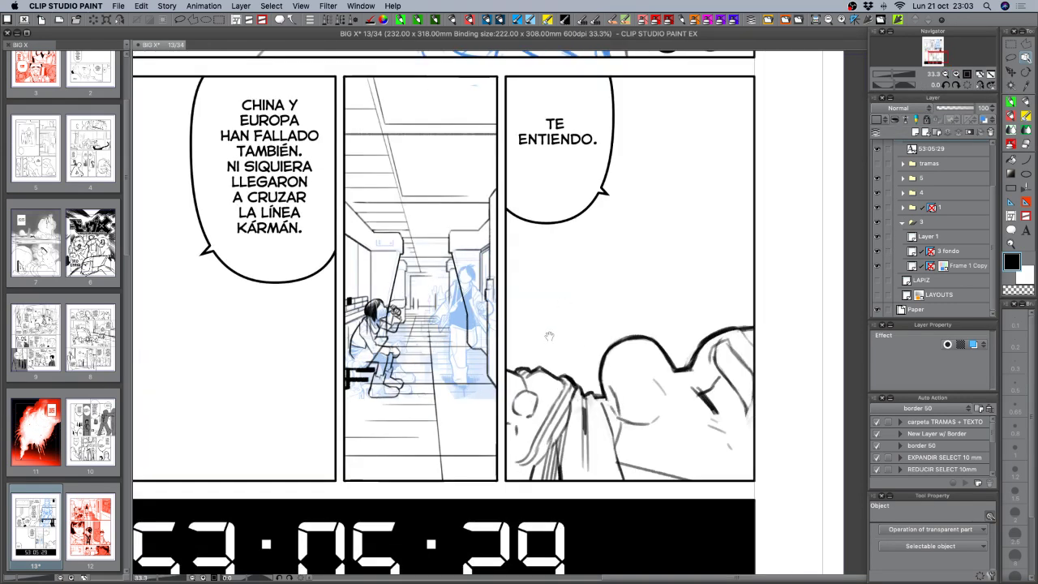
left_click_drag(549, 333, 589, 311)
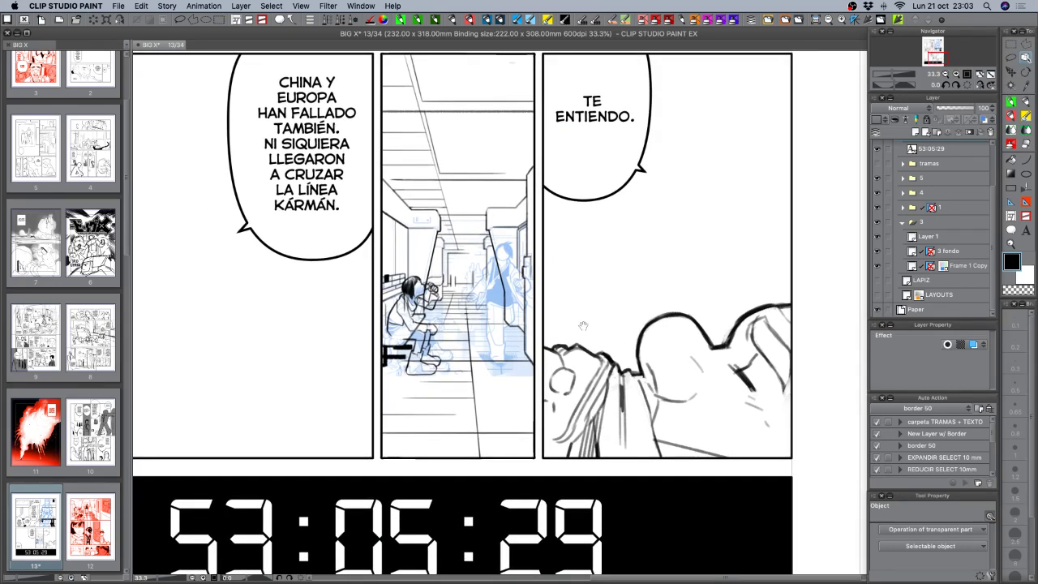
left_click_drag(572, 320, 601, 326)
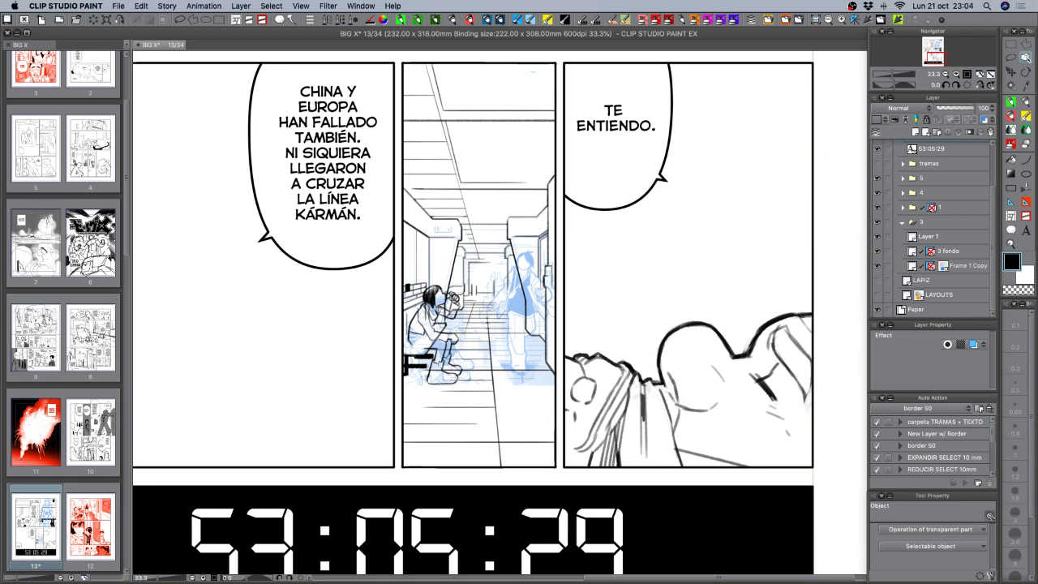
key("Tab")
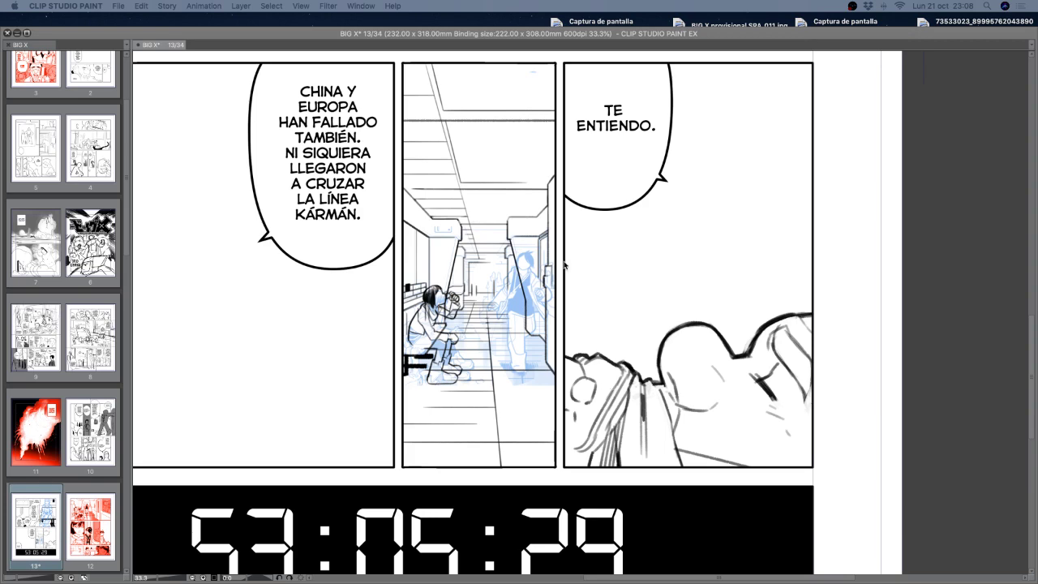
key("Tab")
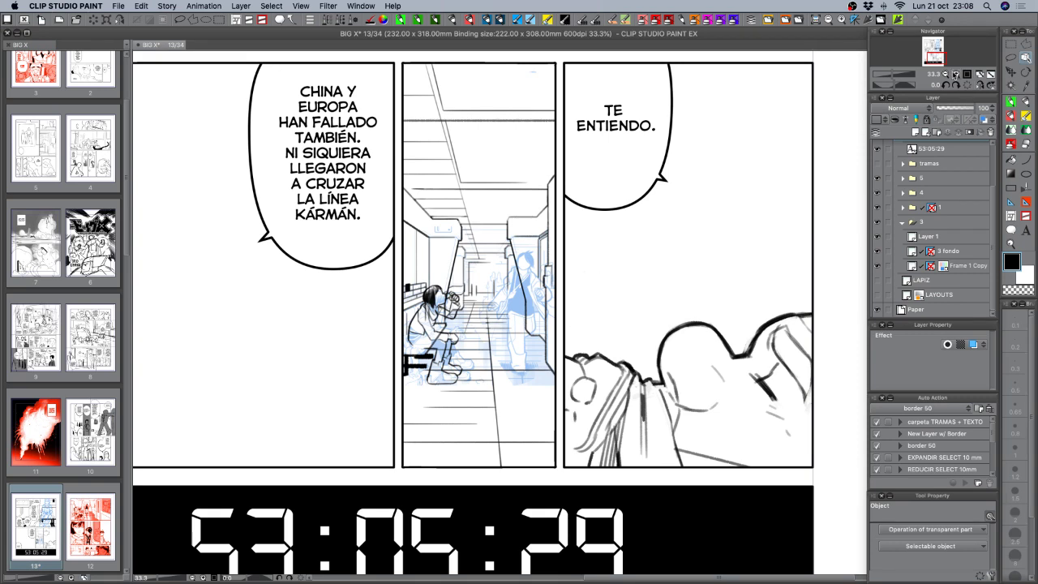
Compare the seated and standing figures at 50% zoom with and without the 3 fondo background.
left_click(956, 74)
left_click_drag(522, 328, 570, 331)
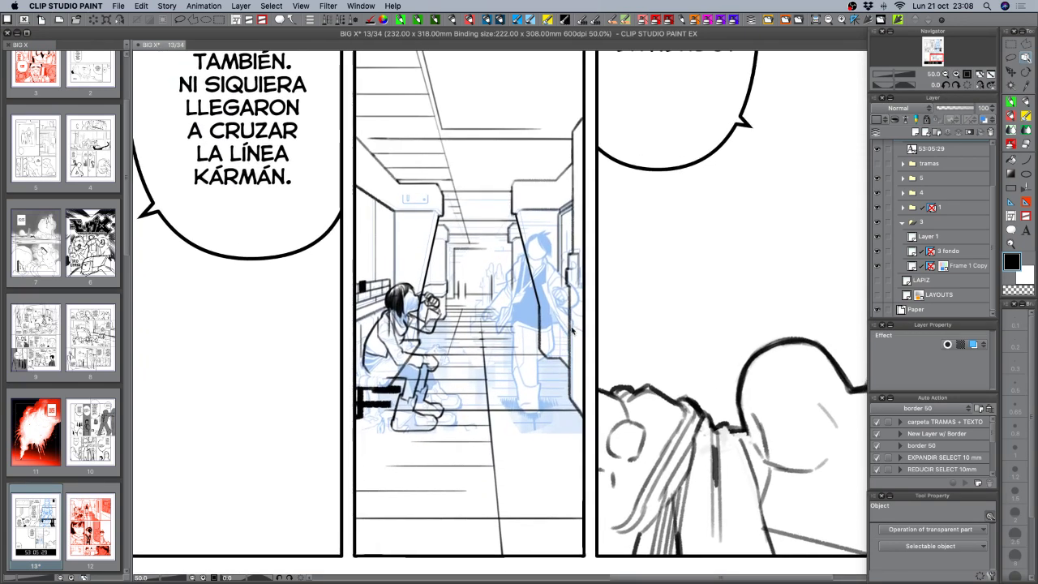
left_click(878, 252)
left_click(878, 252)
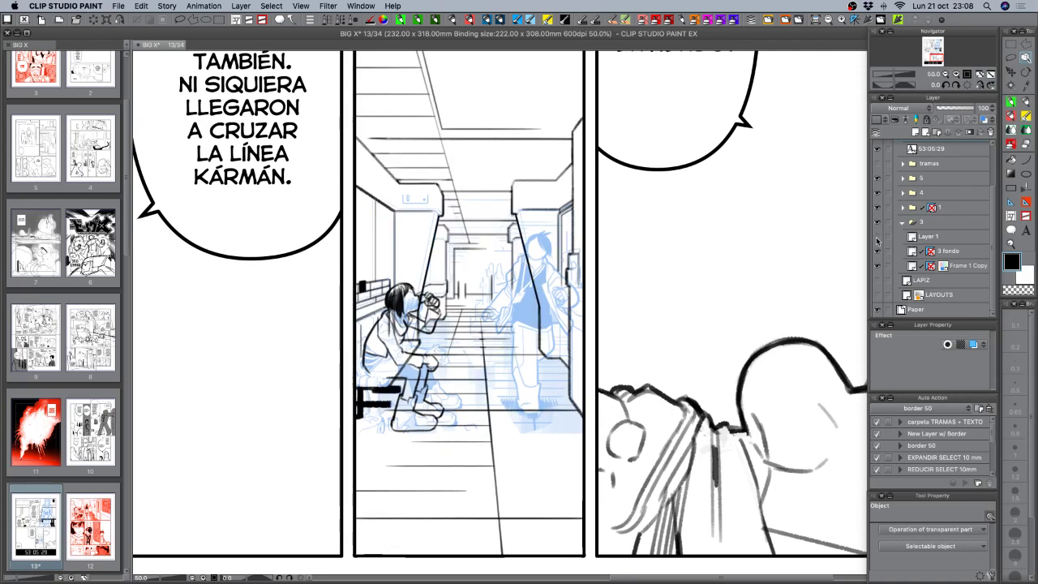
left_click(877, 237)
left_click(878, 237)
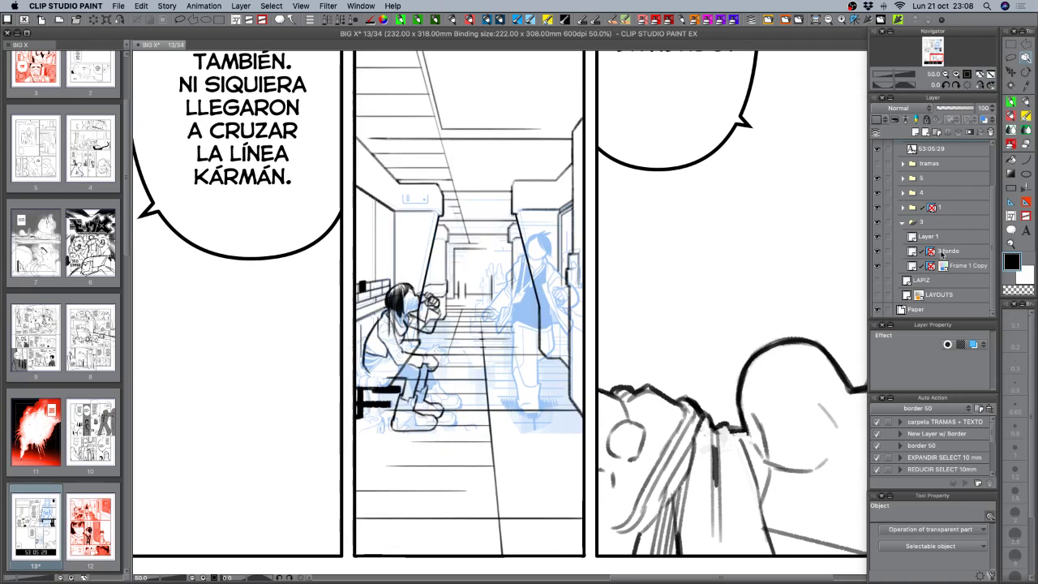
left_click(878, 252)
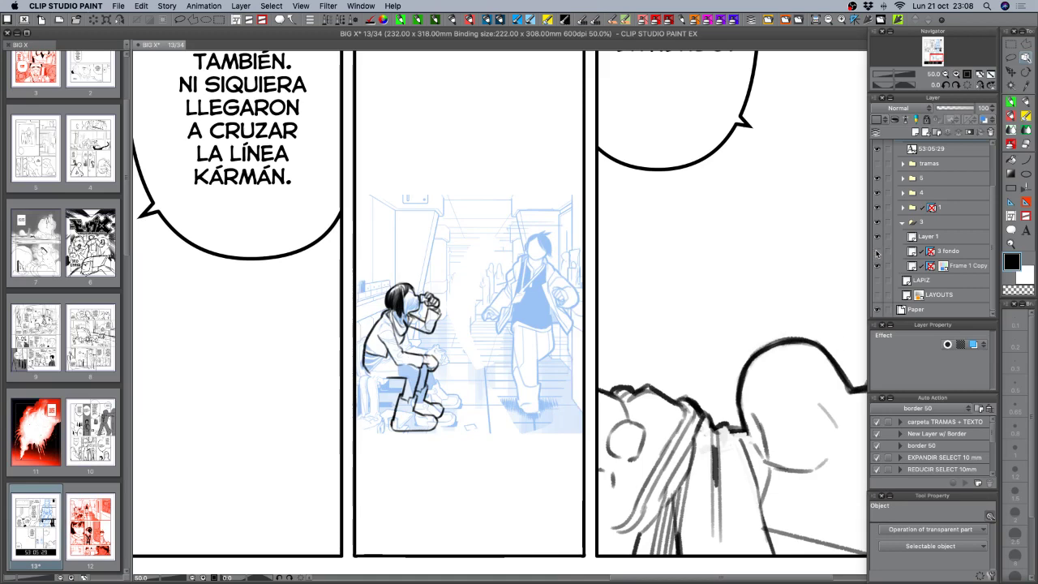
left_click(877, 252)
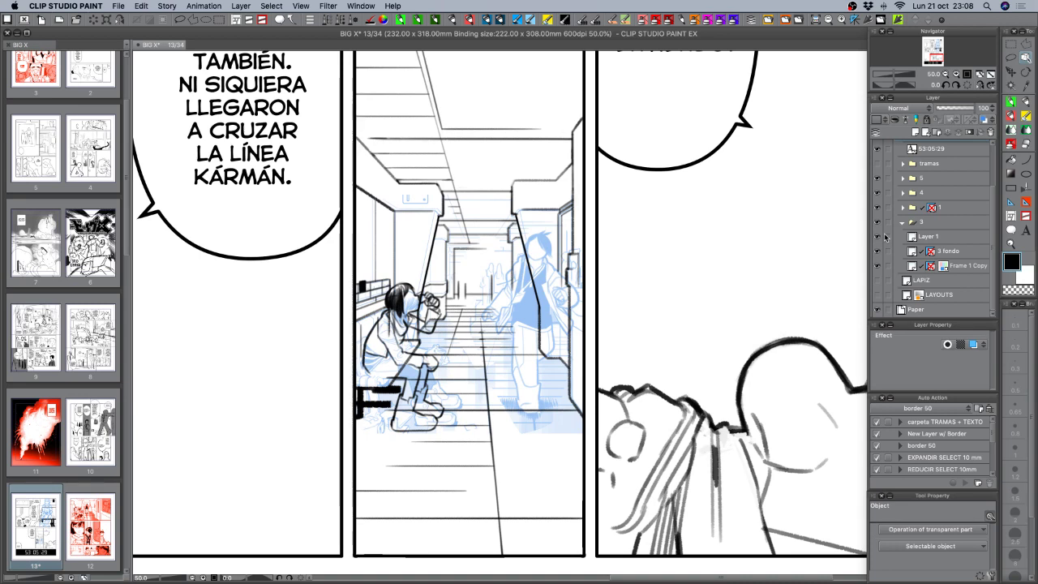
On Layer 1, draw small details beneath the seated figure's bench with the 0.80 brush, cleaning lines with transparent colour.
left_click(969, 237)
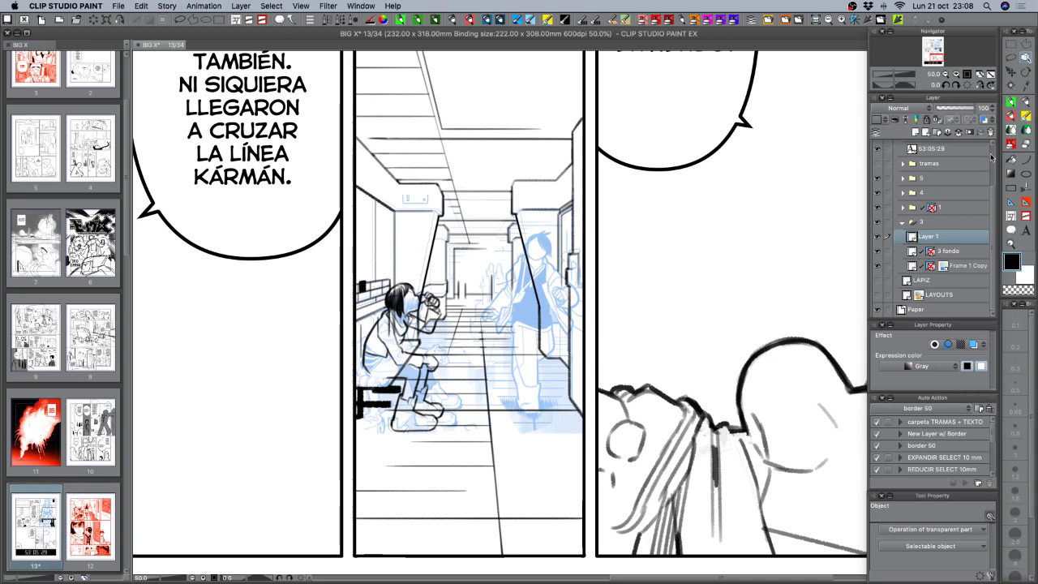
left_click(1013, 103)
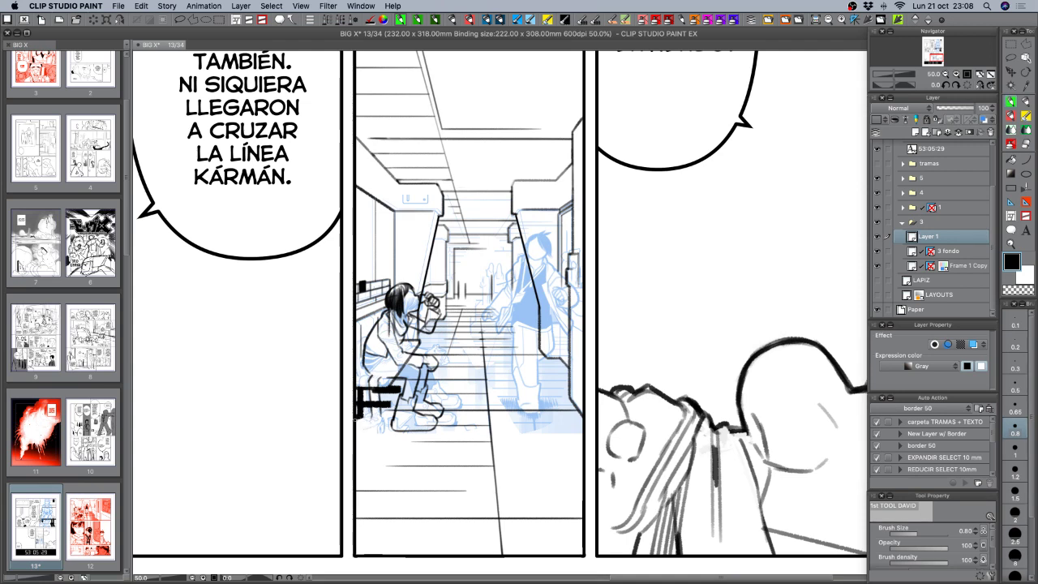
key("c")
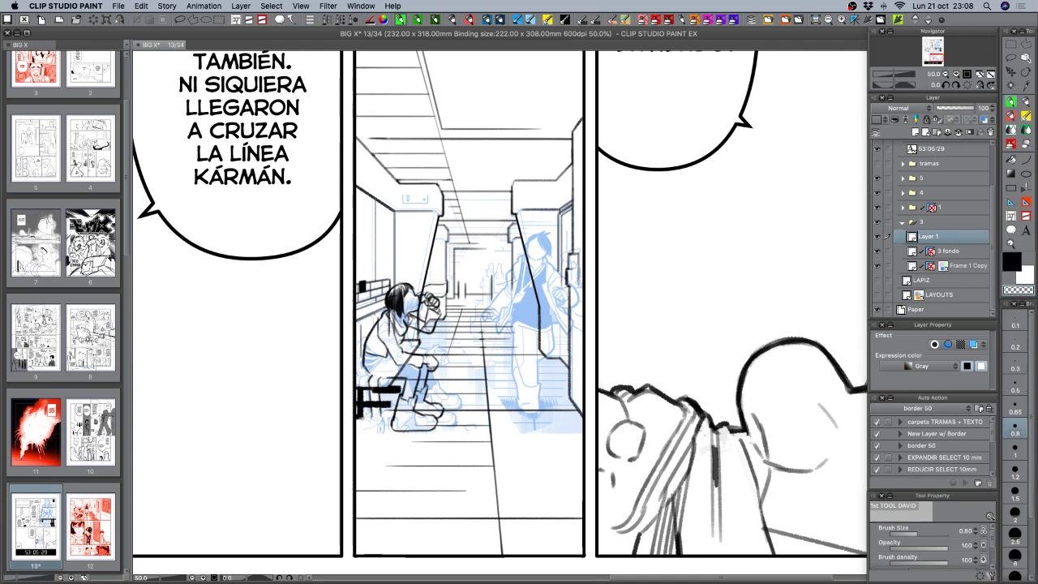
left_click(877, 236)
left_click(877, 236)
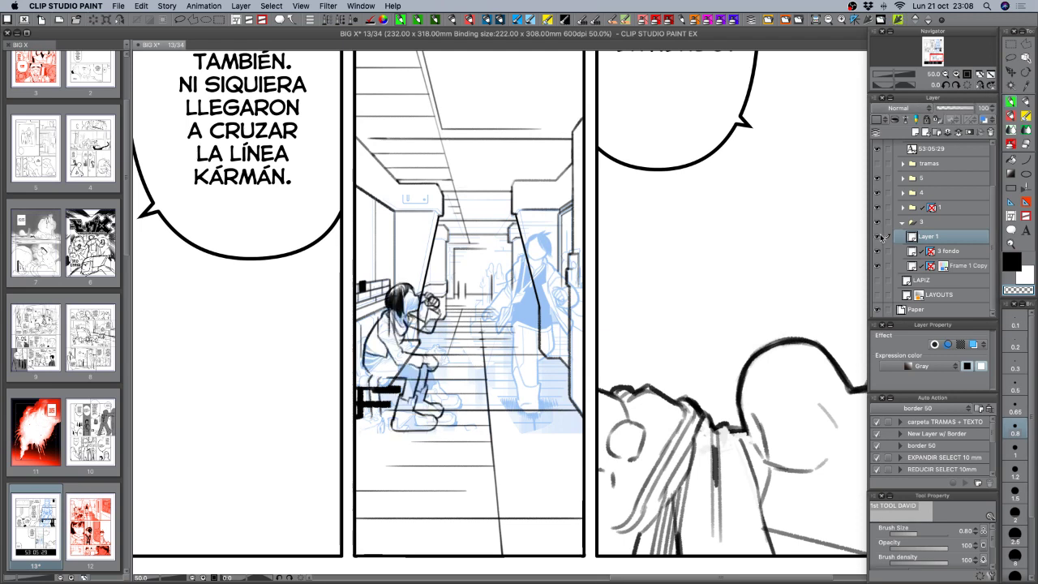
key("c")
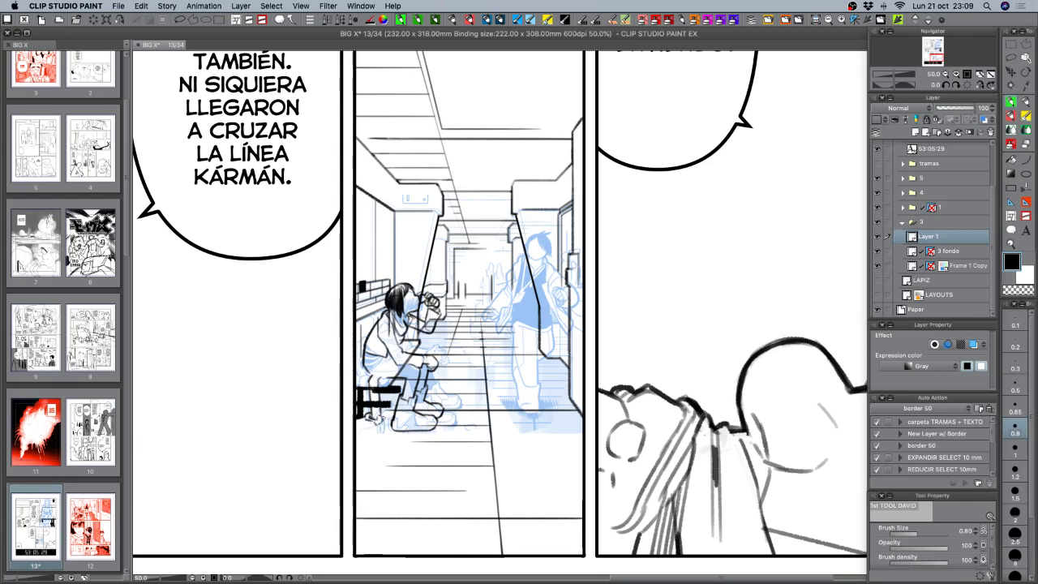
key("c")
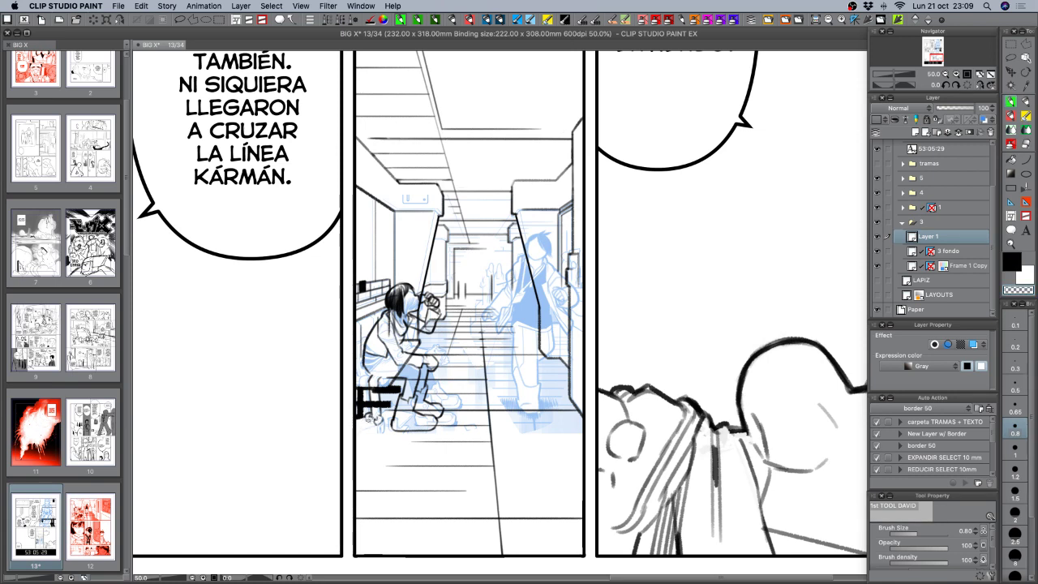
Rotate the canvas and refine the object beside the bench legs, alternating between black and transparent colour.
key("c")
key("c")
key("r")
mouse_move(591, 346)
left_mouse_down()
mouse_move(564, 392)
mouse_move(599, 325)
left_mouse_up()
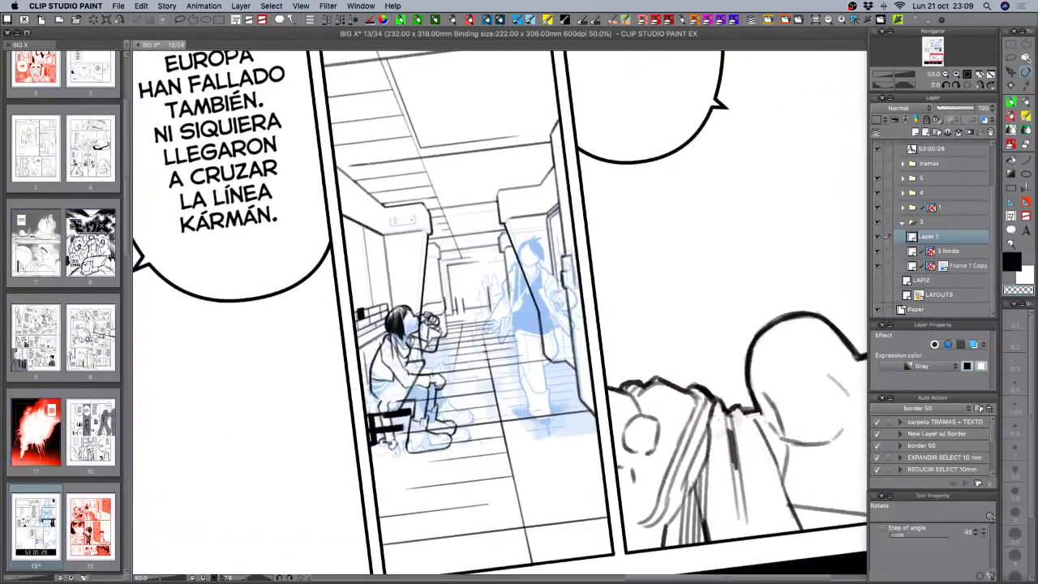
left_click_drag(518, 376, 612, 312)
key("c")
mouse_move(468, 346)
left_mouse_down()
mouse_move(453, 370)
mouse_move(480, 359)
left_mouse_up()
key("c")
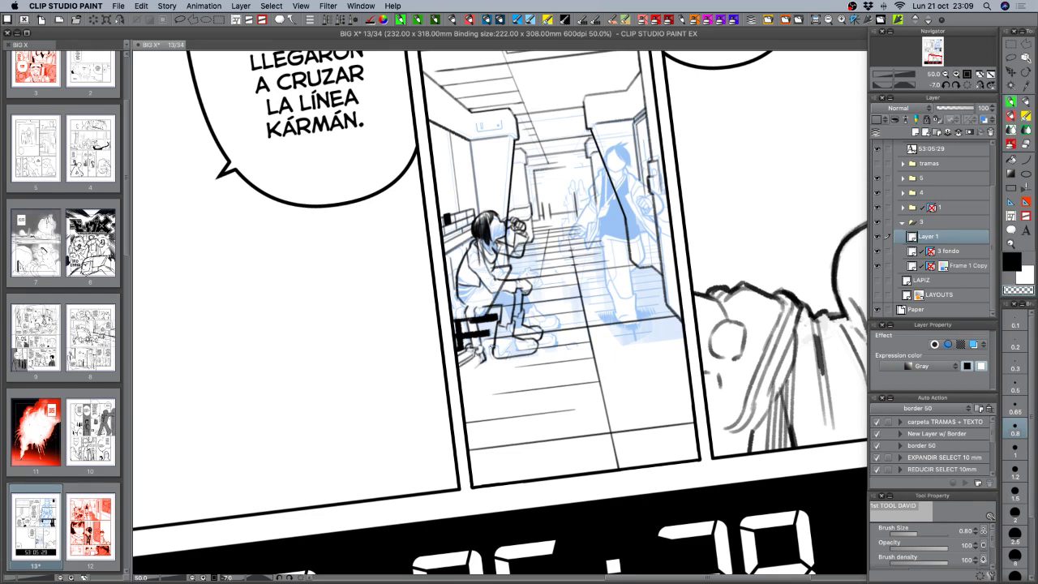
key("c")
key("r")
left_click_drag(649, 336, 641, 369)
key("space")
left_click_drag(672, 300, 640, 353)
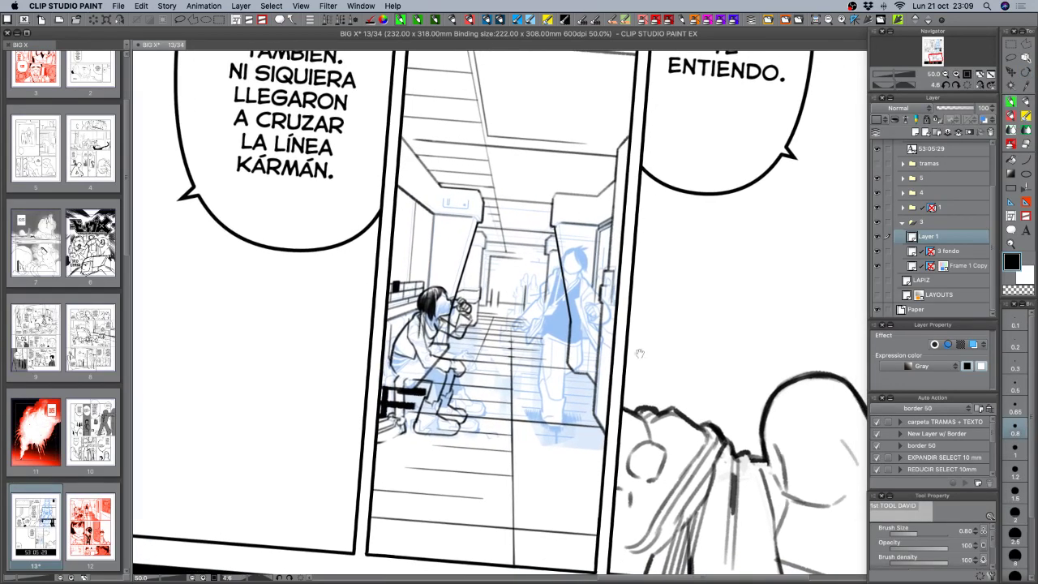
Create a new layer, hide the 3 fondo background, and rough in the standing figure's head, hood and shoulders.
left_click(916, 132)
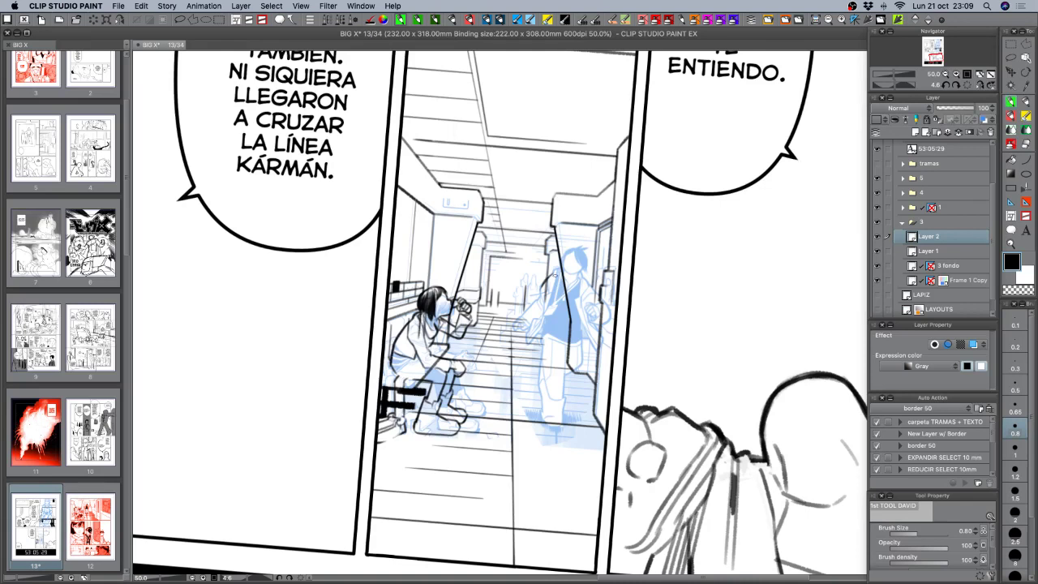
left_click(877, 265)
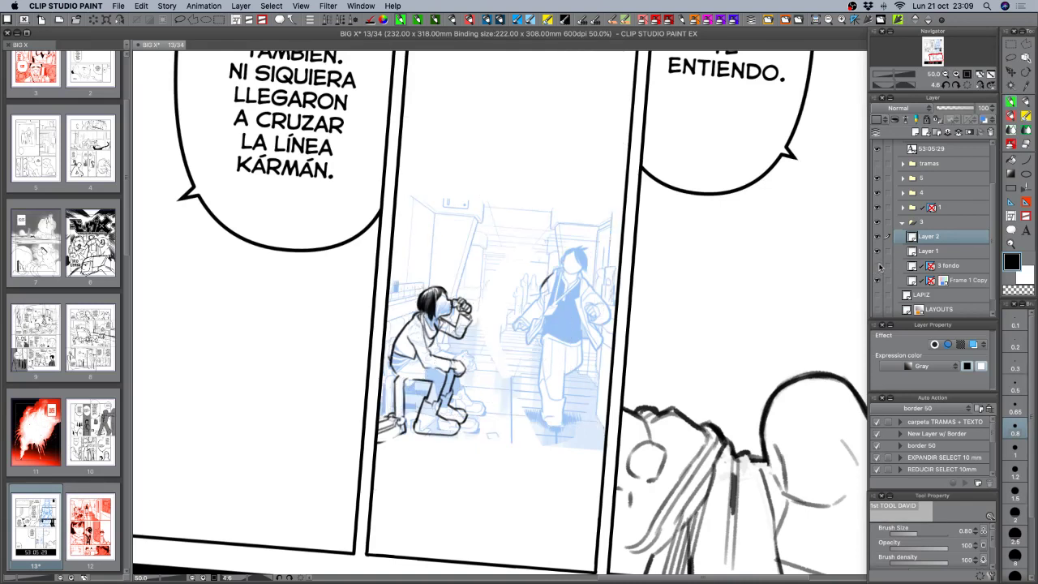
mouse_move(544, 287)
left_mouse_down()
mouse_move(539, 358)
mouse_move(570, 267)
mouse_move(572, 284)
mouse_move(541, 305)
left_mouse_up()
left_click_drag(571, 276, 575, 296)
mouse_move(559, 261)
left_mouse_down()
mouse_move(587, 245)
mouse_move(566, 245)
mouse_move(583, 248)
mouse_move(583, 267)
mouse_move(564, 256)
mouse_move(565, 273)
mouse_move(570, 265)
mouse_move(541, 277)
left_mouse_up()
mouse_move(550, 272)
left_mouse_down()
mouse_move(532, 282)
mouse_move(533, 307)
left_mouse_up()
mouse_move(552, 291)
left_mouse_down()
mouse_move(537, 308)
mouse_move(550, 287)
left_mouse_up()
mouse_move(551, 287)
left_mouse_down()
mouse_move(540, 303)
mouse_move(549, 305)
left_mouse_up()
Sketch the standing figure's jacket front, hanging arm and hand in side view.
left_click_drag(572, 279, 552, 297)
mouse_move(551, 296)
left_mouse_down()
mouse_move(546, 313)
mouse_move(565, 308)
mouse_move(546, 320)
left_mouse_up()
mouse_move(573, 280)
left_mouse_down()
mouse_move(572, 345)
mouse_move(563, 284)
left_mouse_up()
left_click_drag(577, 273, 575, 337)
left_click_drag(552, 302, 546, 327)
mouse_move(559, 324)
left_mouse_down()
mouse_move(546, 337)
mouse_move(568, 343)
mouse_move(548, 345)
left_mouse_up()
mouse_move(552, 296)
left_mouse_down()
mouse_move(543, 331)
mouse_move(566, 350)
mouse_move(561, 365)
mouse_move(574, 341)
left_mouse_up()
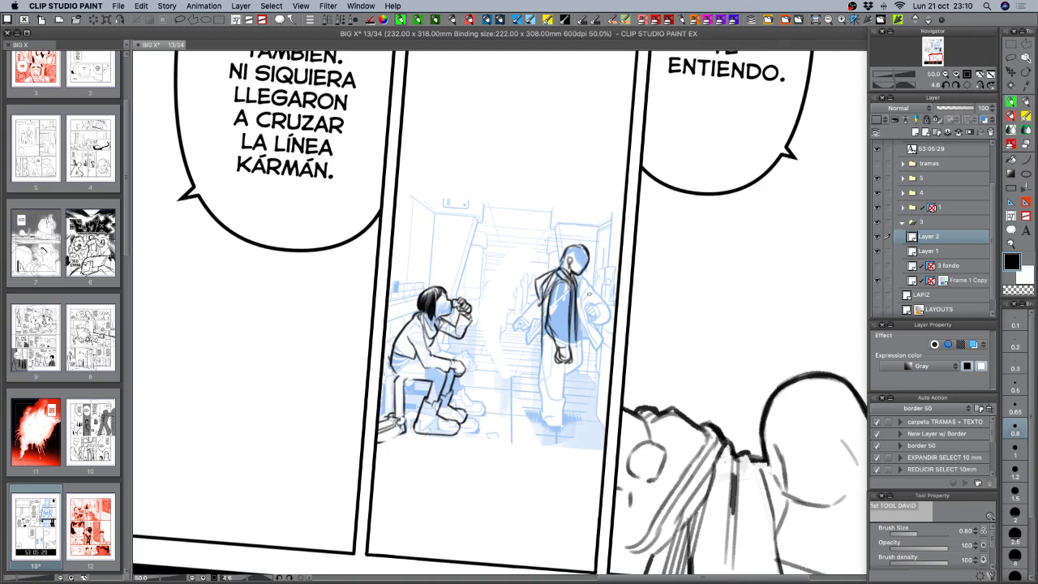
Sketch the standing figure's trouser legs and shoes below the jacket.
mouse_move(541, 313)
left_mouse_down()
mouse_move(540, 346)
mouse_move(561, 354)
mouse_move(541, 378)
left_mouse_up()
left_click_drag(575, 328, 569, 413)
mouse_move(543, 349)
left_mouse_down()
mouse_move(542, 422)
mouse_move(546, 356)
mouse_move(540, 424)
left_mouse_up()
mouse_move(541, 410)
left_mouse_down()
mouse_move(567, 401)
mouse_move(571, 379)
mouse_move(559, 407)
left_mouse_up()
left_click_drag(543, 409, 563, 398)
mouse_move(574, 345)
left_mouse_down()
mouse_move(567, 416)
mouse_move(538, 425)
mouse_move(575, 427)
left_mouse_up()
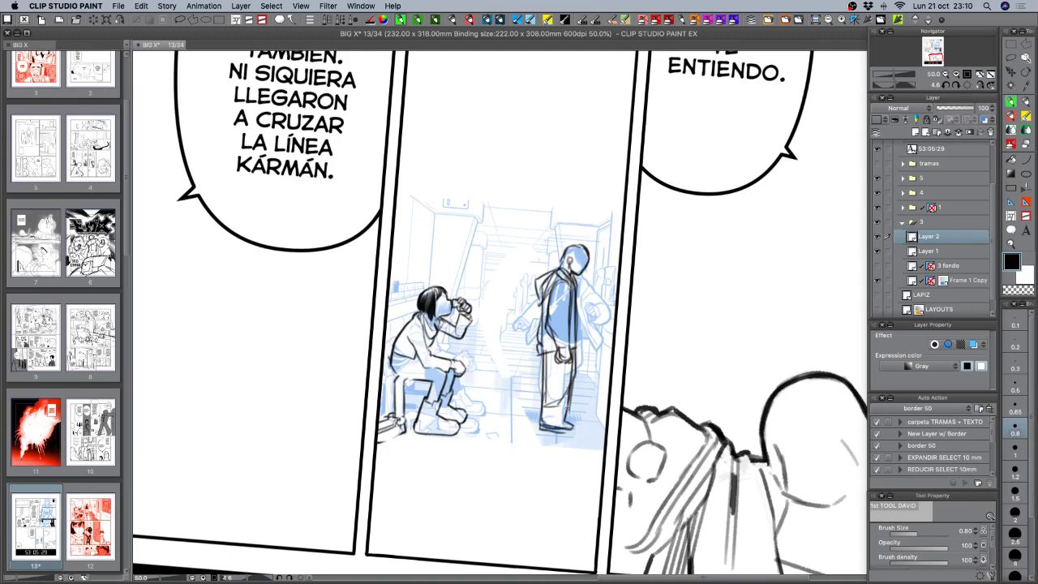
left_click_drag(540, 362, 533, 388)
left_click_drag(542, 351, 533, 409)
left_click_drag(538, 402, 531, 419)
mouse_move(544, 419)
left_mouse_down()
mouse_move(535, 429)
mouse_move(577, 433)
left_mouse_up()
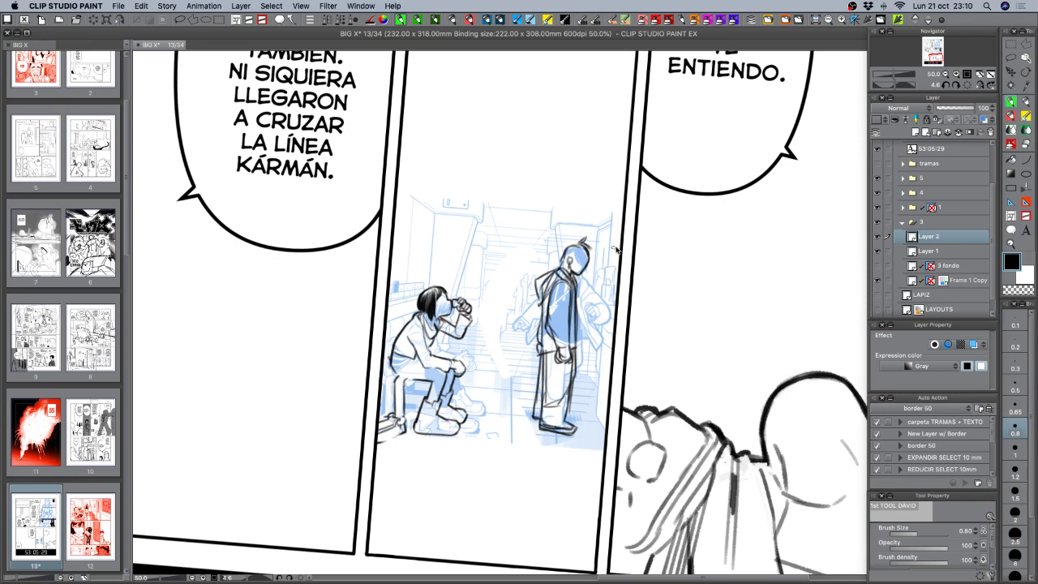
Add loose hair strands over the standing figure's forehead and slightly enlarge the sketched figure with a transform.
scroll(636, 164, "up", 3)
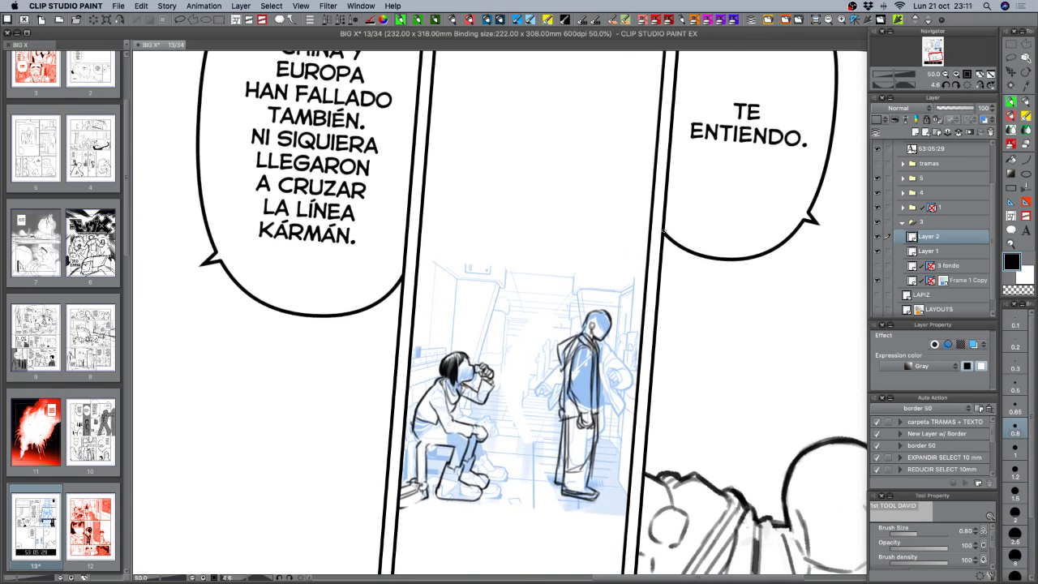
mouse_move(613, 321)
left_mouse_down()
mouse_move(606, 339)
mouse_move(619, 310)
mouse_move(616, 323)
left_mouse_up()
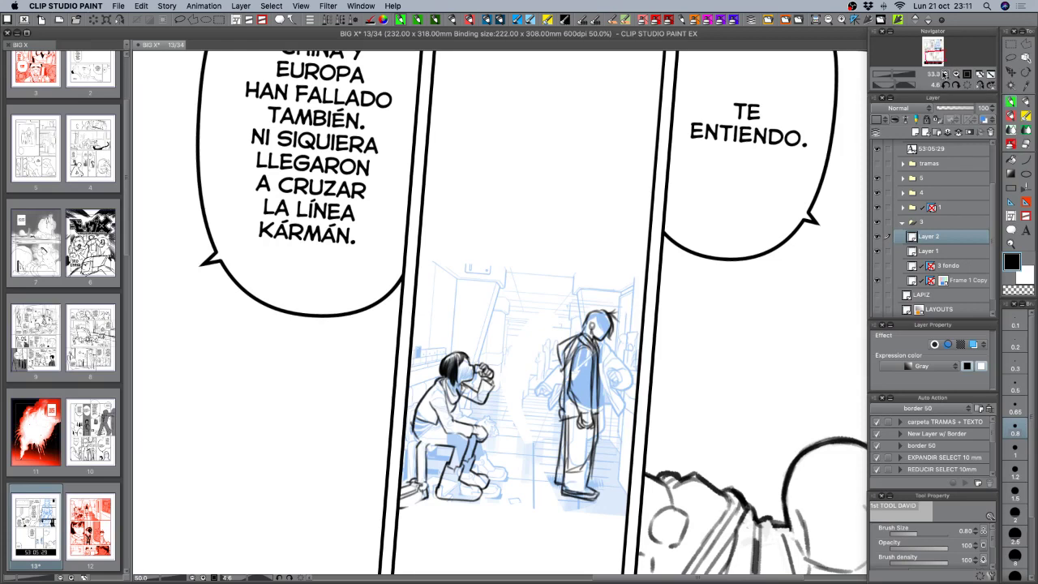
left_click(944, 74)
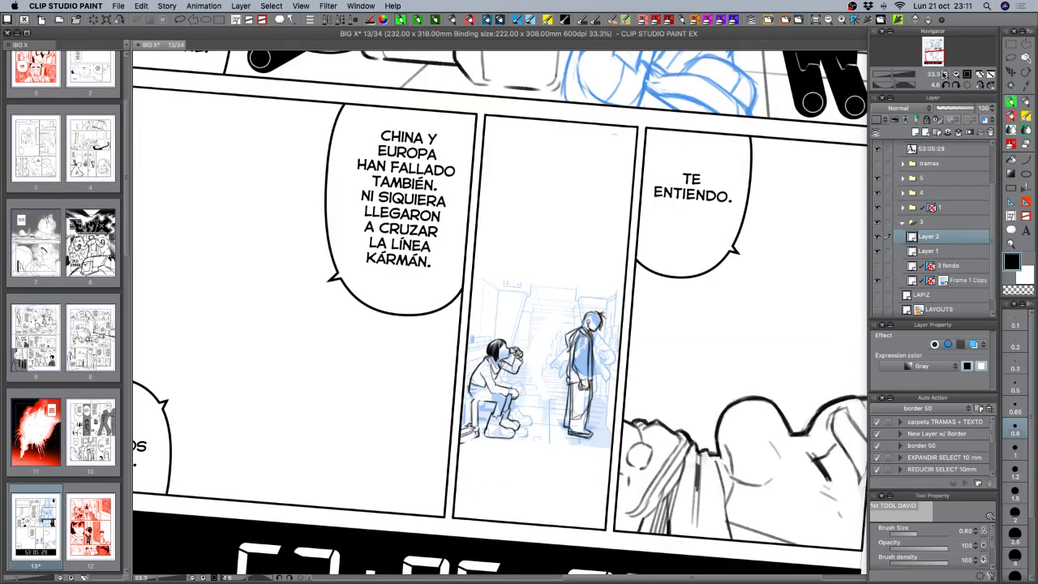
key("super+t")
left_click_drag(608, 310, 614, 299)
key("Return")
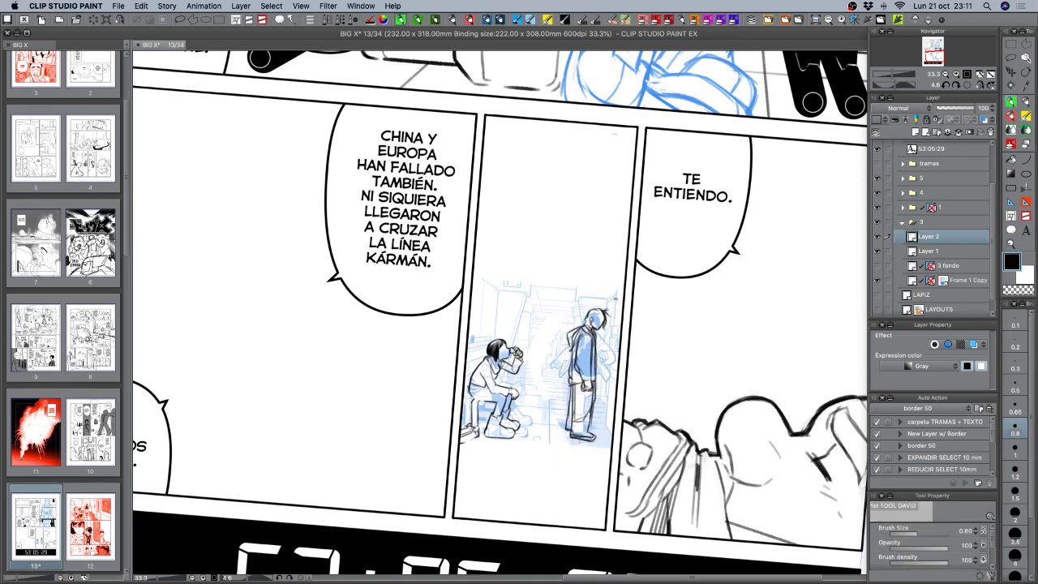
Straighten the canvas, hide the blue Frame 1 Copy layer, and switch to transparent colour for cleaning the standing figure's sketch.
left_click(966, 84)
left_click(956, 74)
left_click(955, 74)
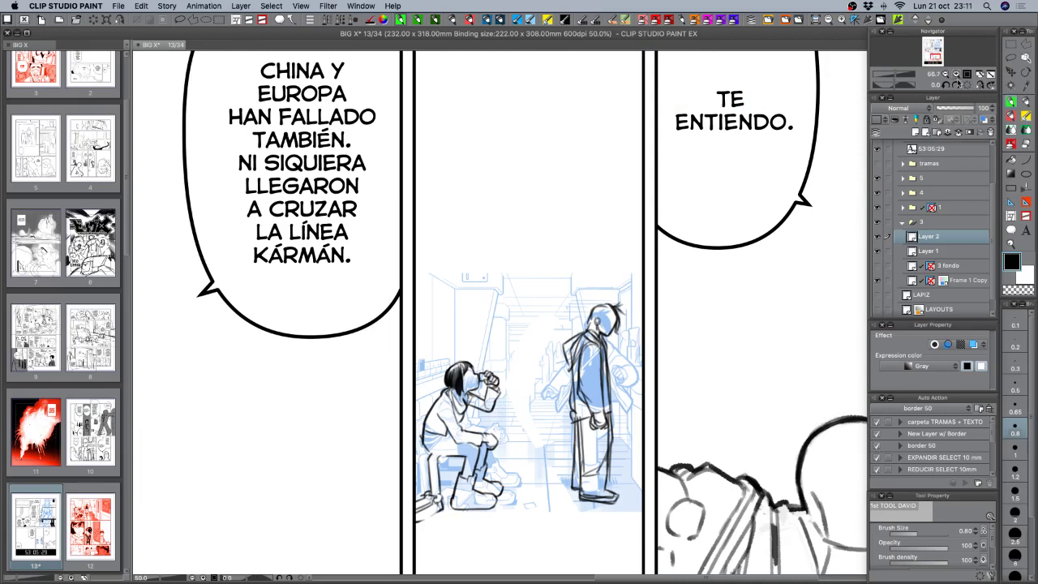
left_click(957, 75)
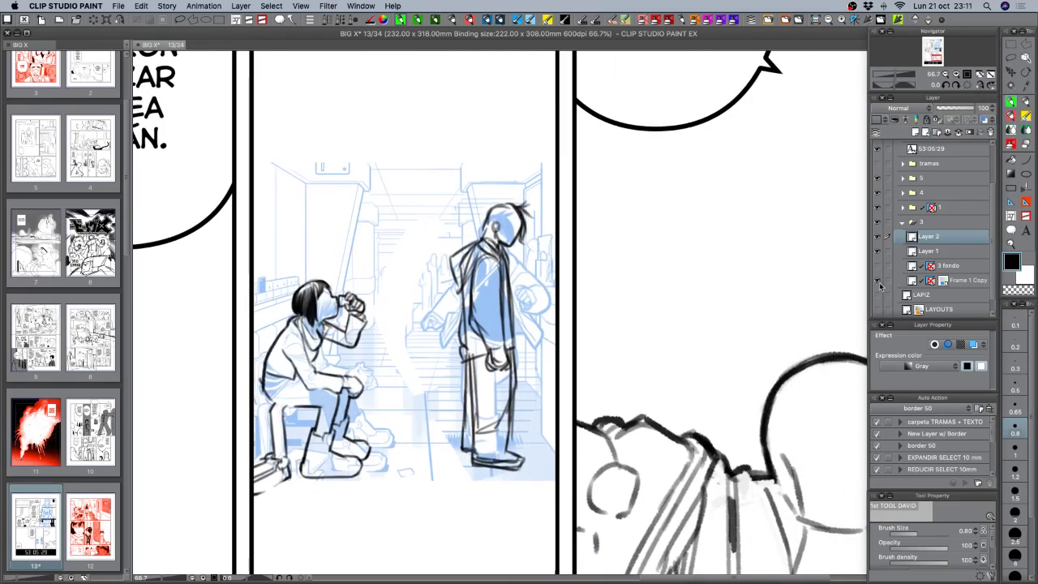
left_click(878, 281)
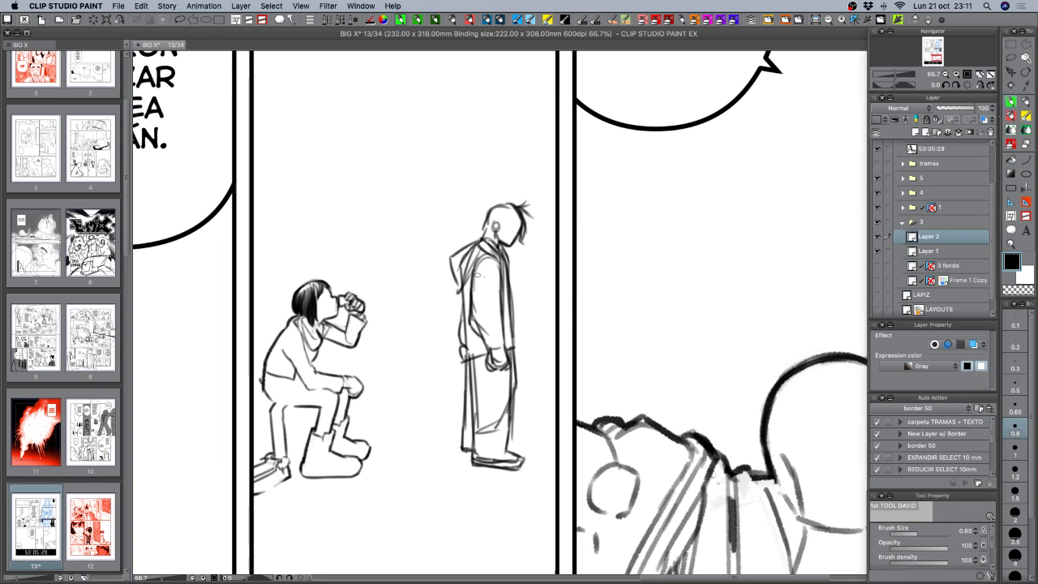
key("c")
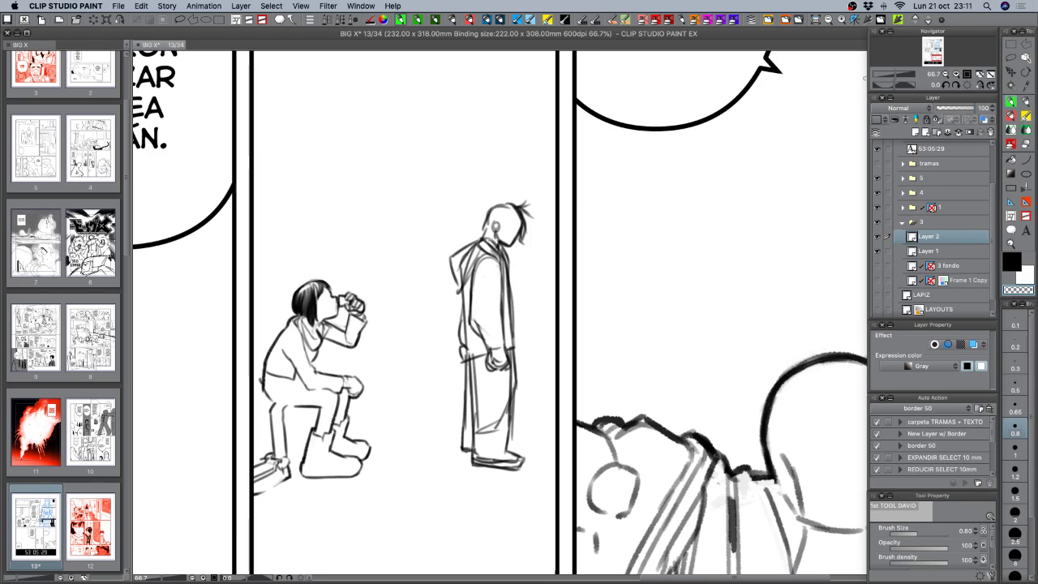
Tint the Layer 2 sketch orange and add a new layer above it for black linework.
left_click(786, 19)
left_click(1010, 260)
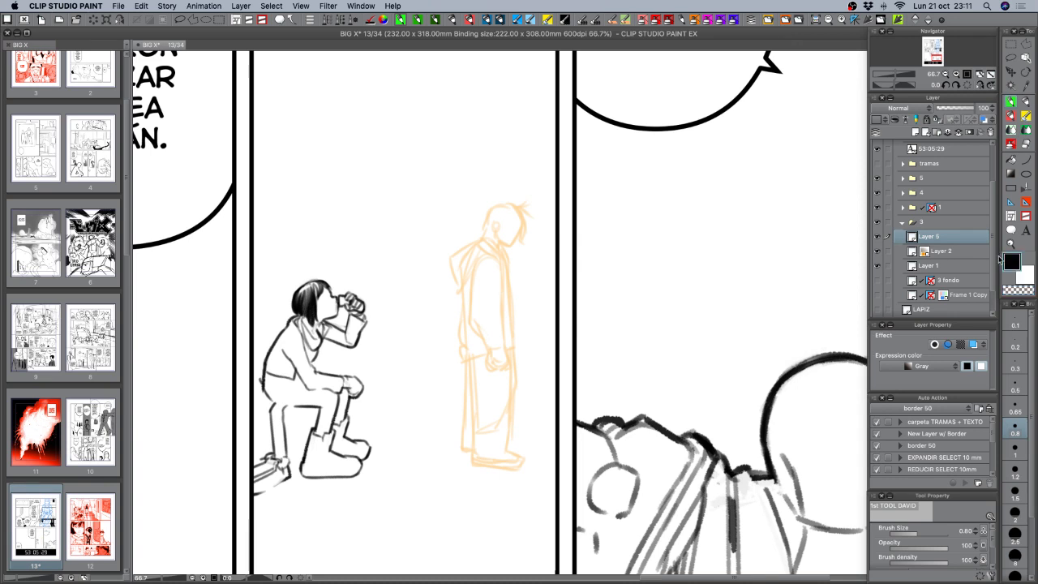
mouse_move(509, 204)
left_mouse_down()
mouse_move(493, 204)
mouse_move(487, 221)
mouse_move(515, 202)
left_mouse_up()
key("super+z")
left_click(947, 73)
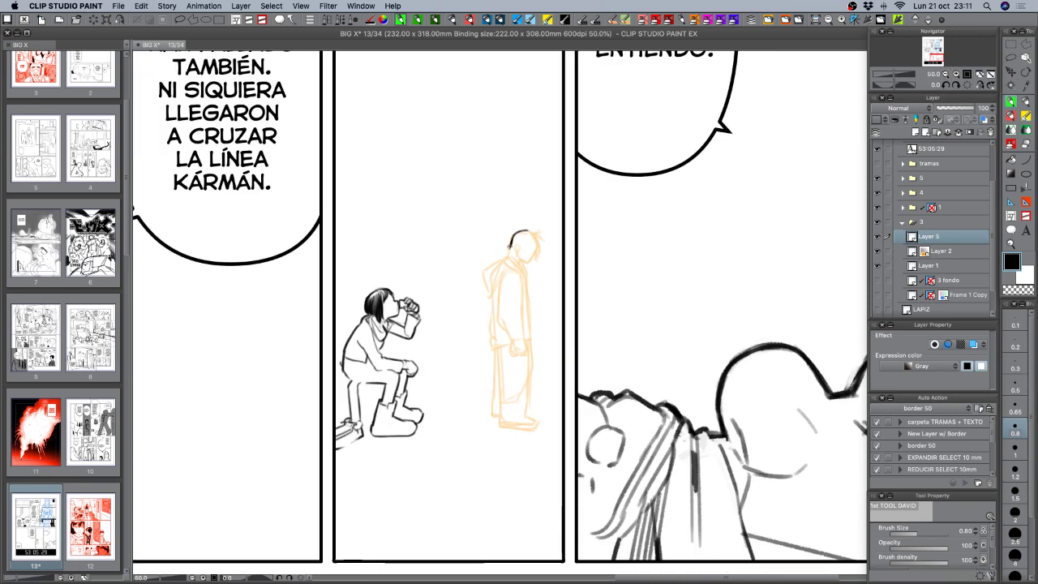
Ink the standing figure's black hair from the back of the head to the fringe, trimming with transparent colour.
mouse_move(511, 247)
left_mouse_down()
mouse_move(522, 250)
mouse_move(527, 235)
mouse_move(515, 237)
left_mouse_up()
key("c")
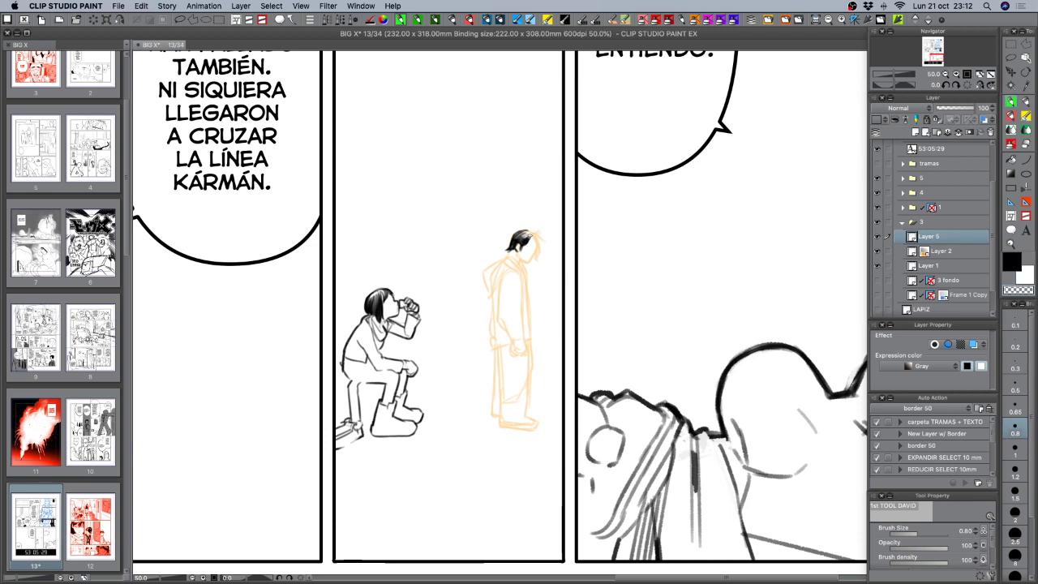
key("c")
key("c")
key("c")
left_click_drag(523, 230, 543, 233)
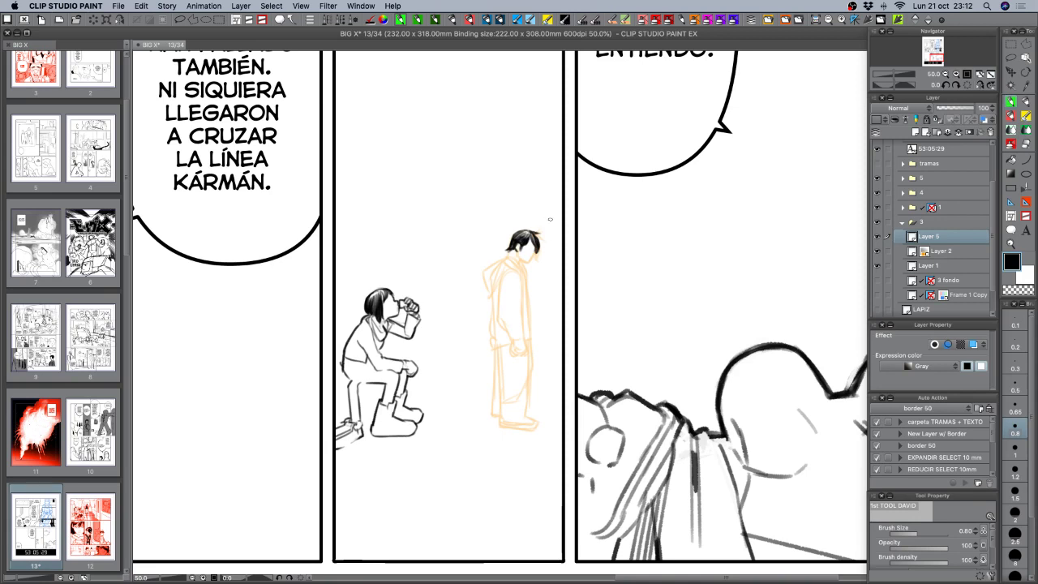
Ink the standing figure's face profile and jaw, alternating between black and transparent colour.
key("c")
key("c")
left_click_drag(528, 261, 523, 263)
key("c")
key("c")
key("c")
left_click_drag(526, 261, 525, 262)
key("c")
left_click_drag(532, 259, 528, 263)
key("c")
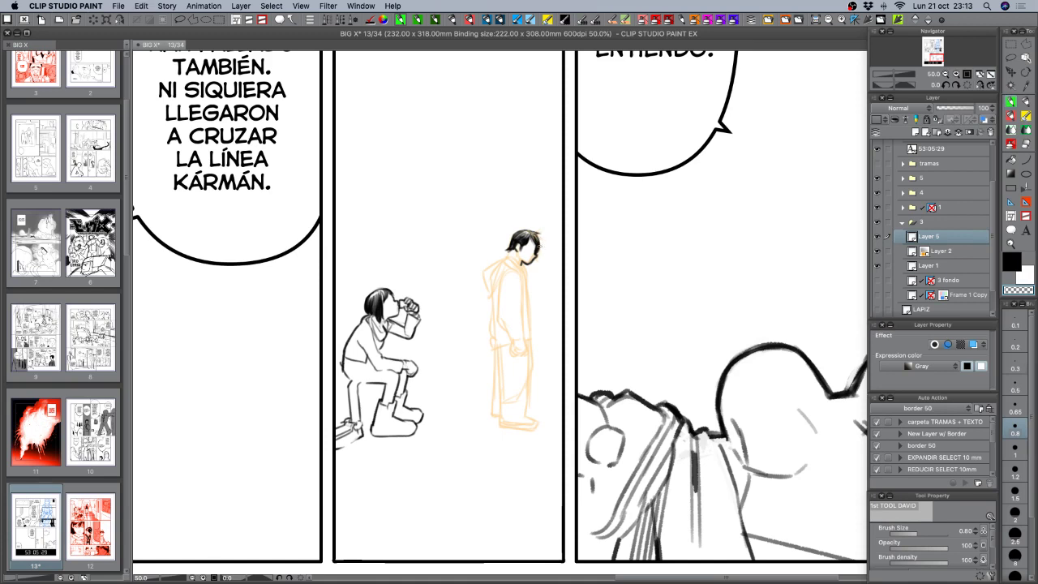
Refine the lines around the standing figure's jaw and nape, undoing an unwanted change.
key("c")
key("c")
key("c")
key("c")
key("c")
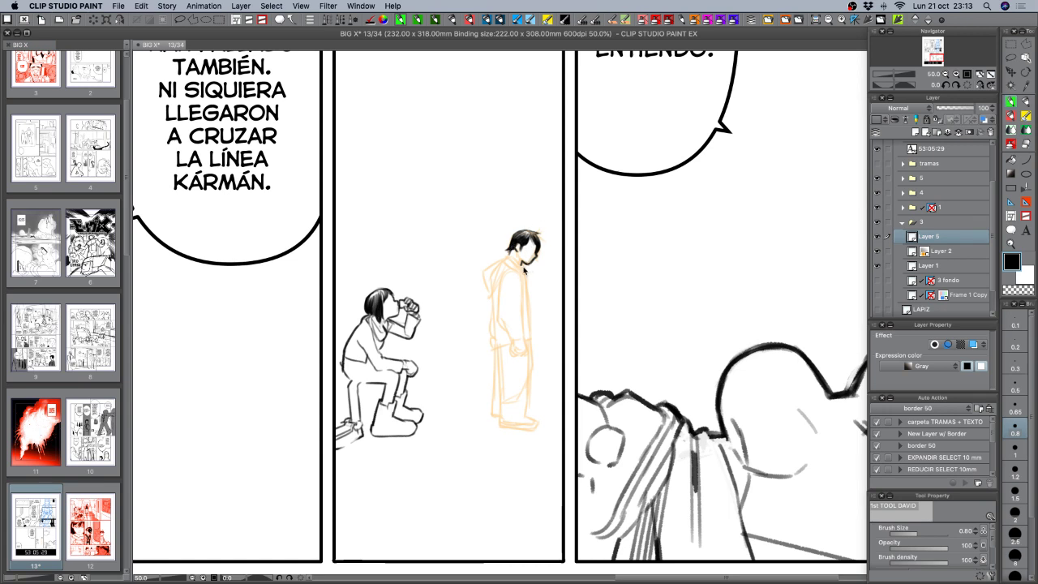
key("c")
key("super+z")
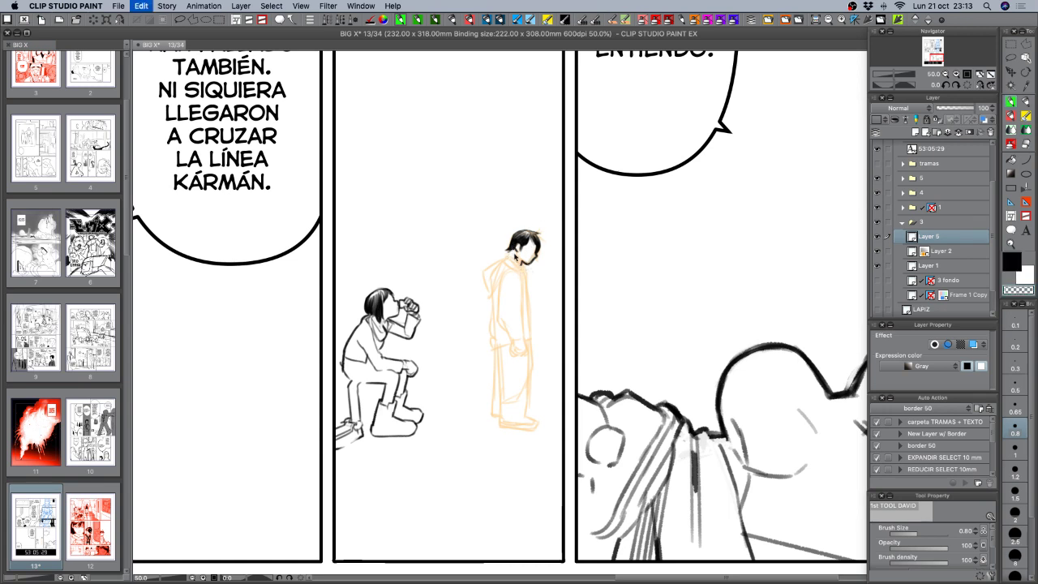
key("c")
key("c")
key("c")
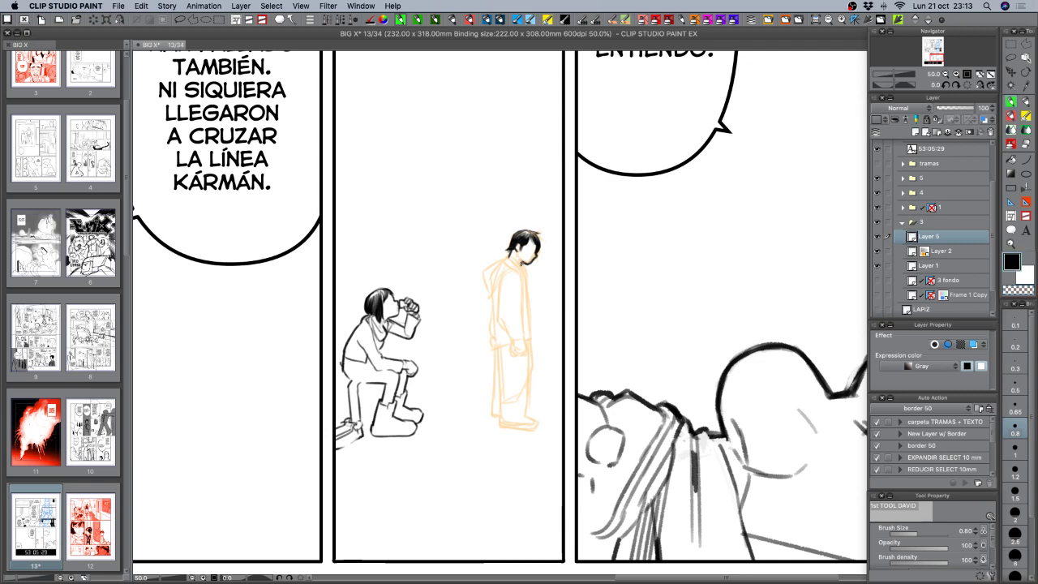
Draw the standing figure's neck and collar line over the orange sketch, cleaning with transparent colour.
key("shift+space")
left_click_drag(690, 283, 670, 239)
key("c")
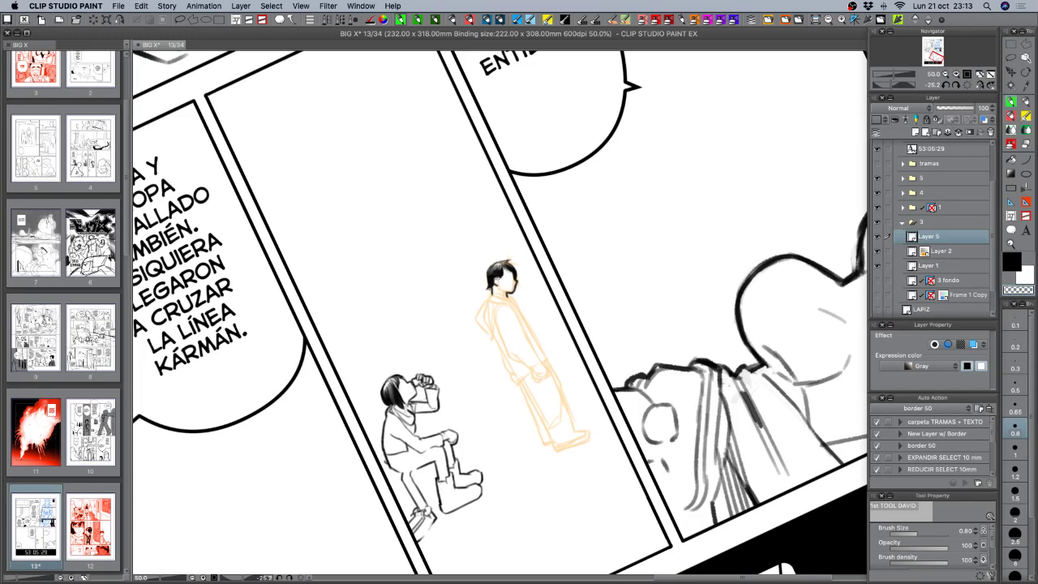
key("c")
key("c")
key("c")
key("c")
key("c")
key("c")
key("c")
key("c")
key("c")
key("c")
key("c")
left_click_drag(490, 293, 511, 298)
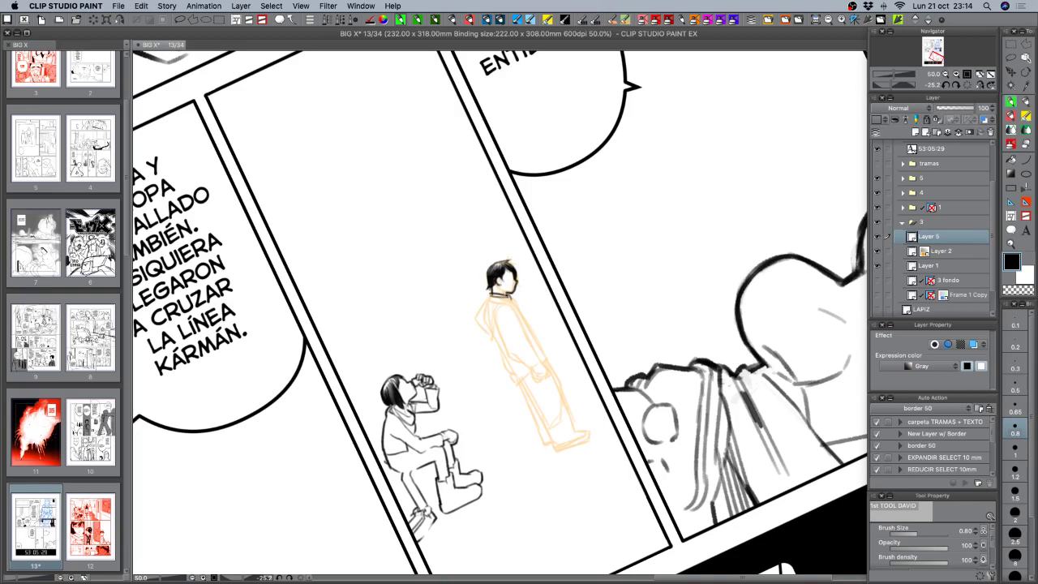
Ink the folds of the jacket hood behind the standing figure's neck and touch up the hair.
key("c")
key("c")
left_click_drag(504, 294, 514, 303)
left_click_drag(560, 400, 517, 385)
mouse_move(491, 259)
left_mouse_down()
mouse_move(487, 272)
mouse_move(530, 264)
mouse_move(484, 267)
left_mouse_up()
key("c")
key("c")
key("c")
key("c")
mouse_move(491, 265)
left_mouse_down()
mouse_move(483, 296)
mouse_move(494, 288)
left_mouse_up()
left_click_drag(517, 264, 487, 285)
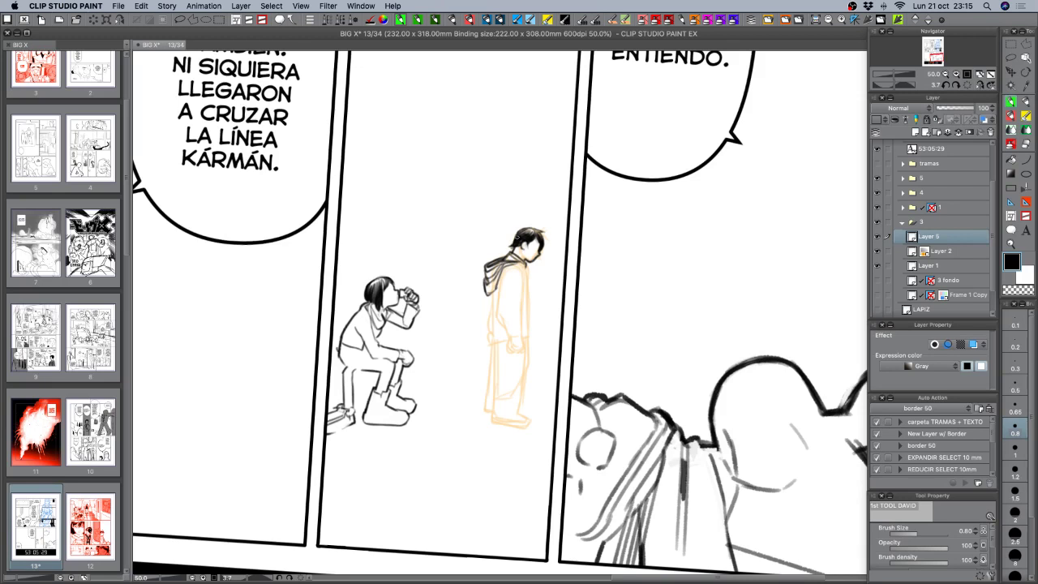
Erase the lower part of the standing figure's hood with transparent colour and redraw its outline and folds.
key("c")
mouse_move(482, 281)
left_mouse_down()
mouse_move(487, 295)
mouse_move(496, 271)
mouse_move(485, 298)
left_mouse_up()
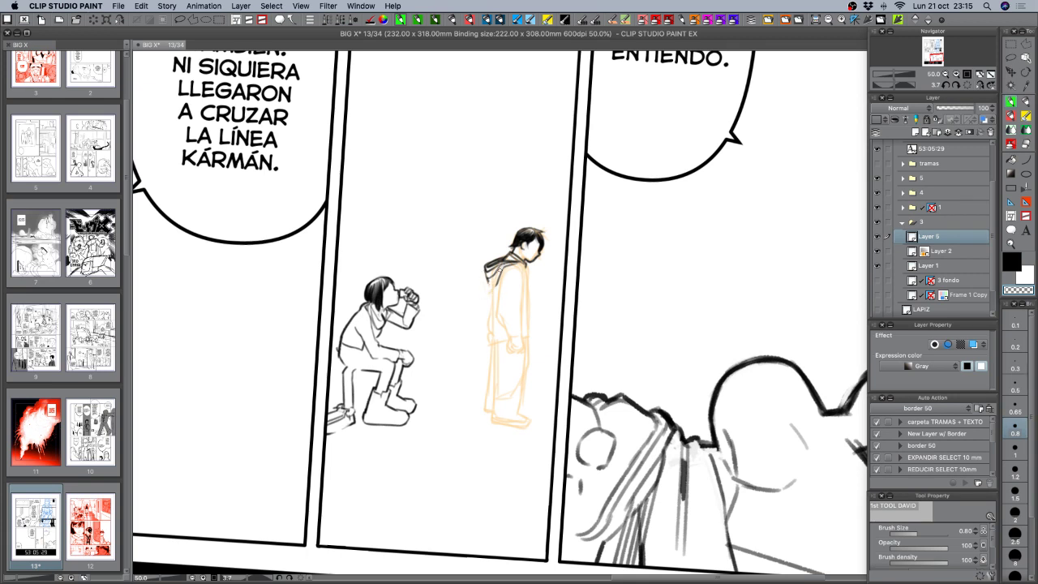
left_click_drag(503, 271, 495, 289)
key("c")
key("c")
key("c")
left_click_drag(499, 265, 505, 278)
key("c")
key("c")
key("c")
key("c")
left_click_drag(486, 278, 495, 291)
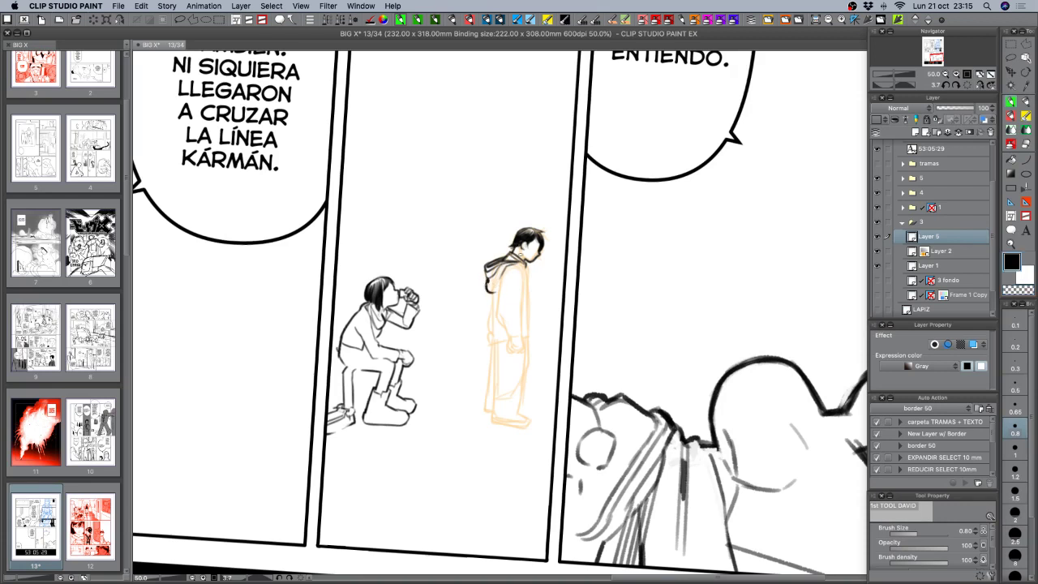
Ink the back edge of the standing figure's sleeve and its striped cuff, redoing unsatisfactory strokes.
left_click_drag(498, 285, 499, 325)
key("ctrl+z")
left_click_drag(499, 284, 509, 324)
key("r")
mouse_move(660, 317)
left_mouse_down()
mouse_move(643, 206)
mouse_move(548, 141)
left_mouse_up()
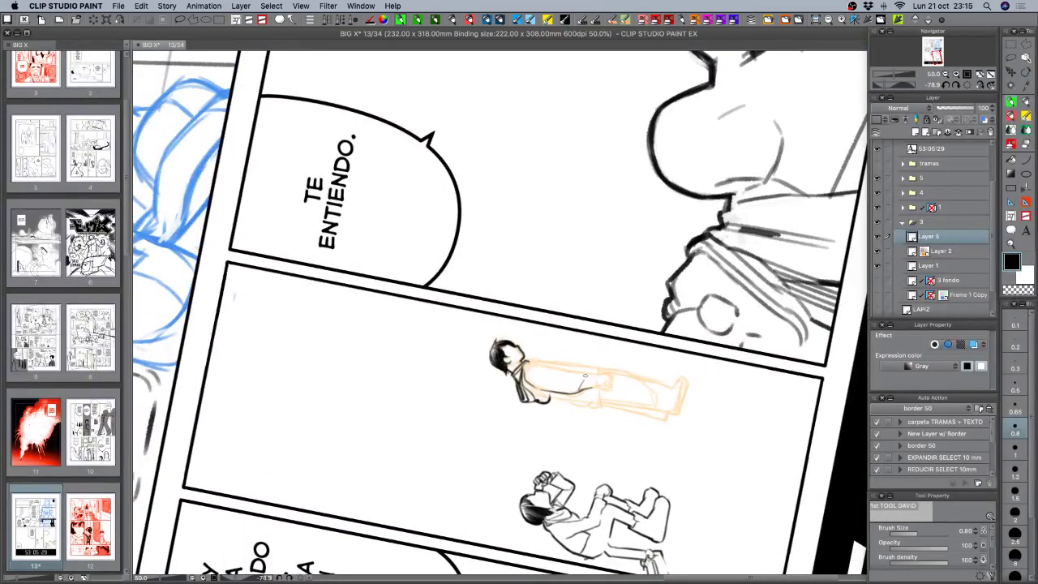
mouse_move(580, 392)
left_mouse_down()
mouse_move(587, 373)
mouse_move(599, 373)
left_mouse_up()
key("super+z")
mouse_move(608, 411)
left_mouse_down()
mouse_move(502, 375)
mouse_move(482, 322)
left_mouse_up()
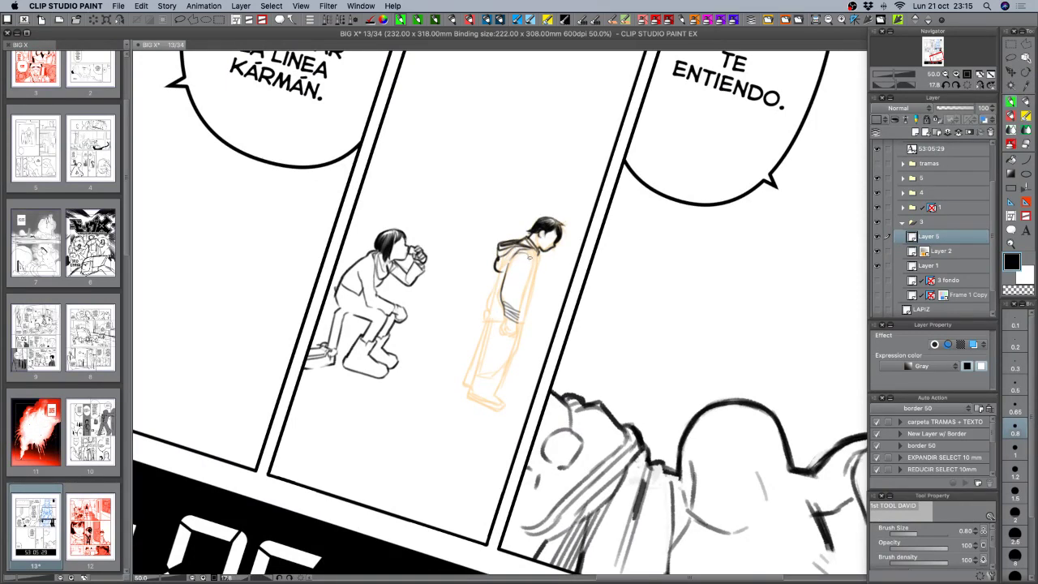
Ink the front edge of the standing figure's sleeve from shoulder to cuff, redoing unsatisfactory strokes.
left_click_drag(529, 255, 517, 326)
key("ctrl+z")
key("ctrl+z")
left_click_drag(529, 248, 532, 285)
key("super+z")
left_click_drag(536, 272, 520, 326)
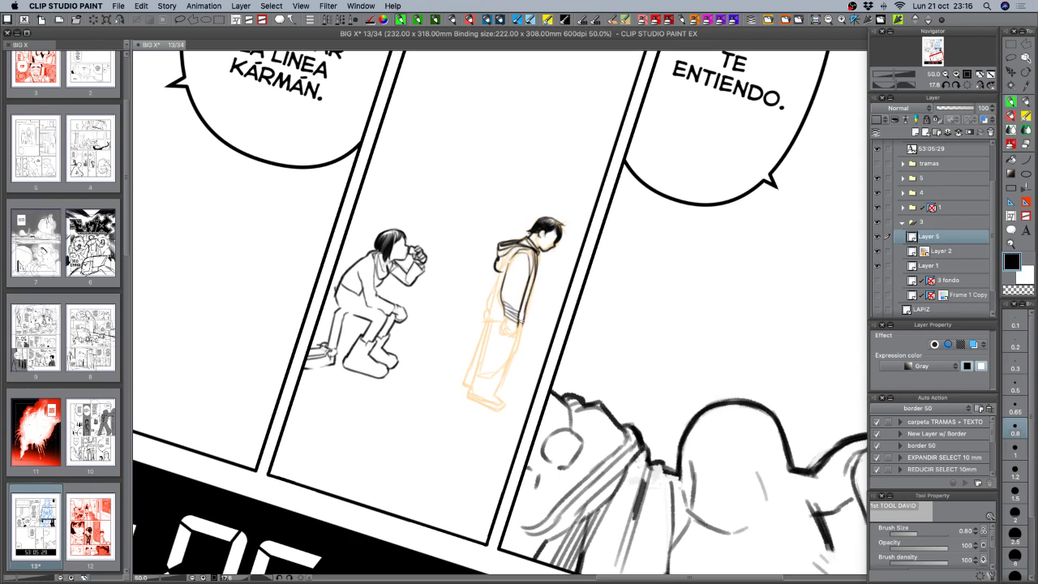
Draw the back of the standing figure's jacket below the hood and its ribbed waistband.
mouse_move(498, 271)
left_mouse_down()
mouse_move(488, 312)
mouse_move(508, 311)
left_mouse_up()
key("r")
mouse_move(673, 365)
left_mouse_down()
mouse_move(683, 273)
mouse_move(669, 275)
left_mouse_up()
key("p")
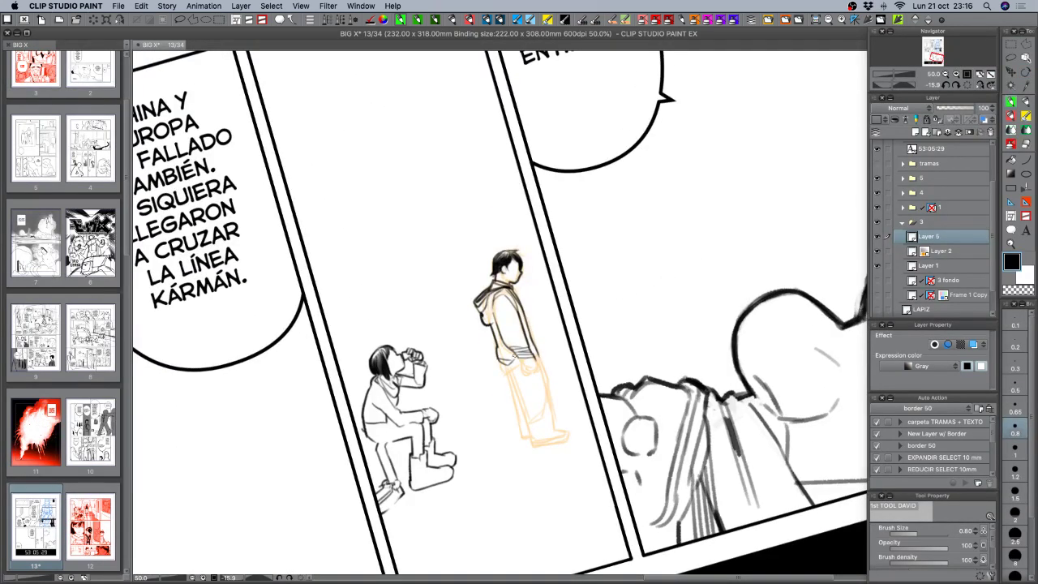
left_click_drag(511, 355, 497, 373)
left_click_drag(517, 364, 505, 370)
key("shift+space")
left_click_drag(579, 402, 537, 429)
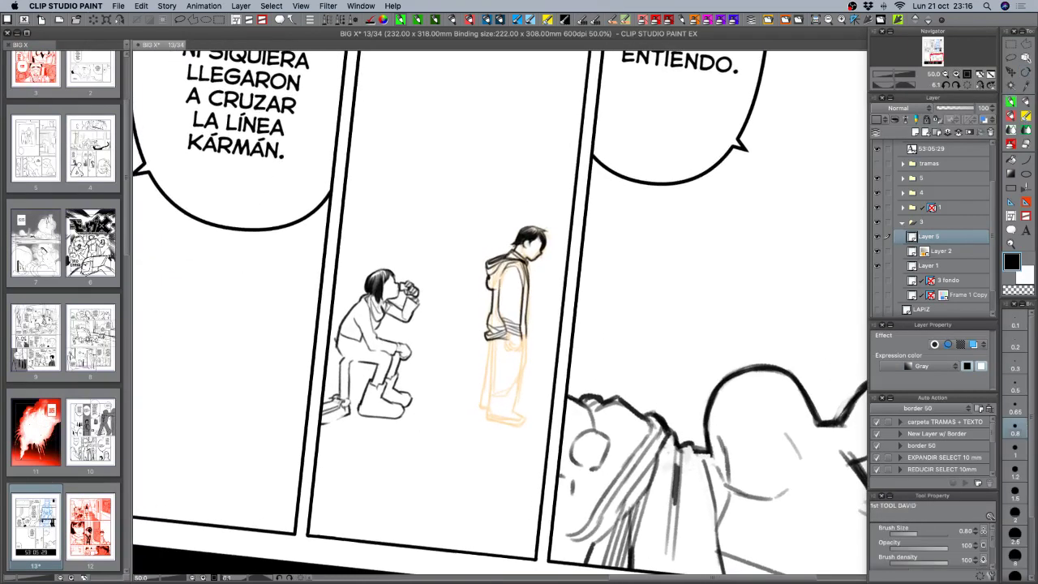
Ink the jacket's front edge and start the hand below the cuff, trimming with transparent colour.
left_click_drag(523, 261, 527, 277)
key("c")
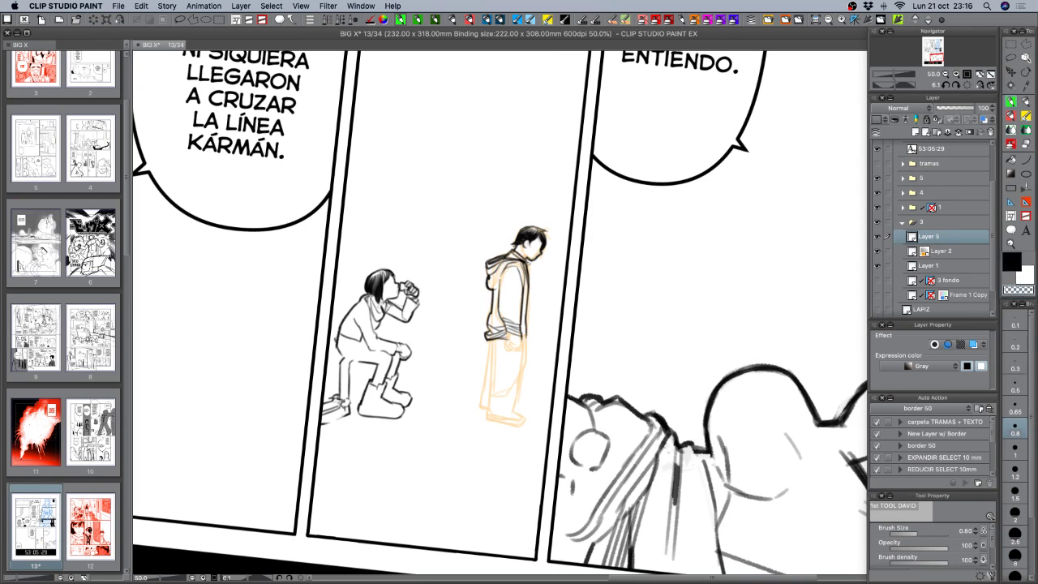
key("c")
left_click_drag(509, 335, 507, 344)
key("c")
key("c")
left_click_drag(485, 351, 550, 365)
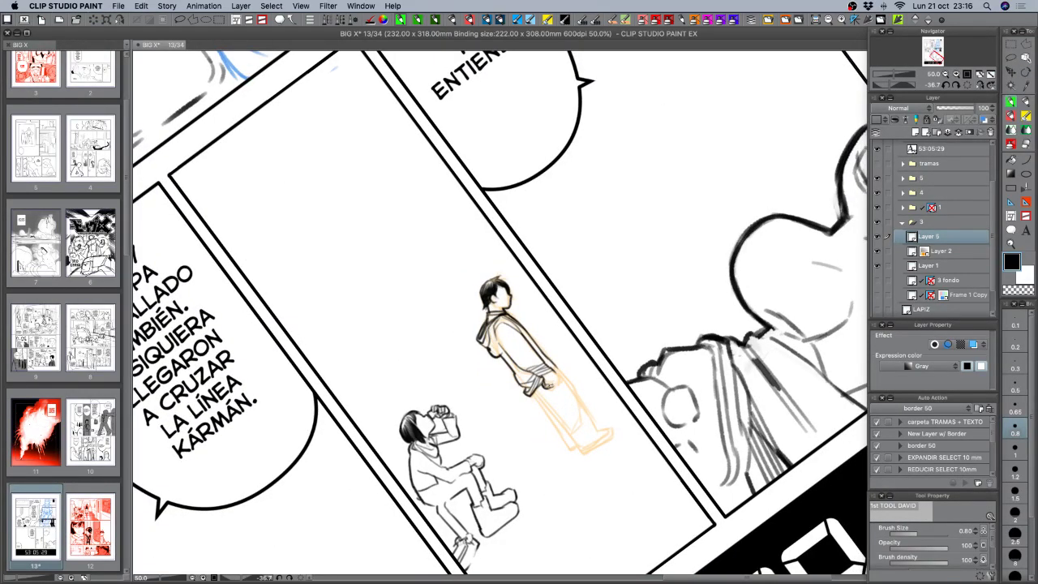
Refine the fingers and outline of the standing figure's hand, alternating between black and transparent colour.
key("c")
key("c")
key("c")
key("c")
key("c")
key("c")
key("c")
key("c")
key("shift+space")
mouse_move(591, 391)
left_mouse_down()
mouse_move(528, 394)
mouse_move(521, 355)
left_mouse_up()
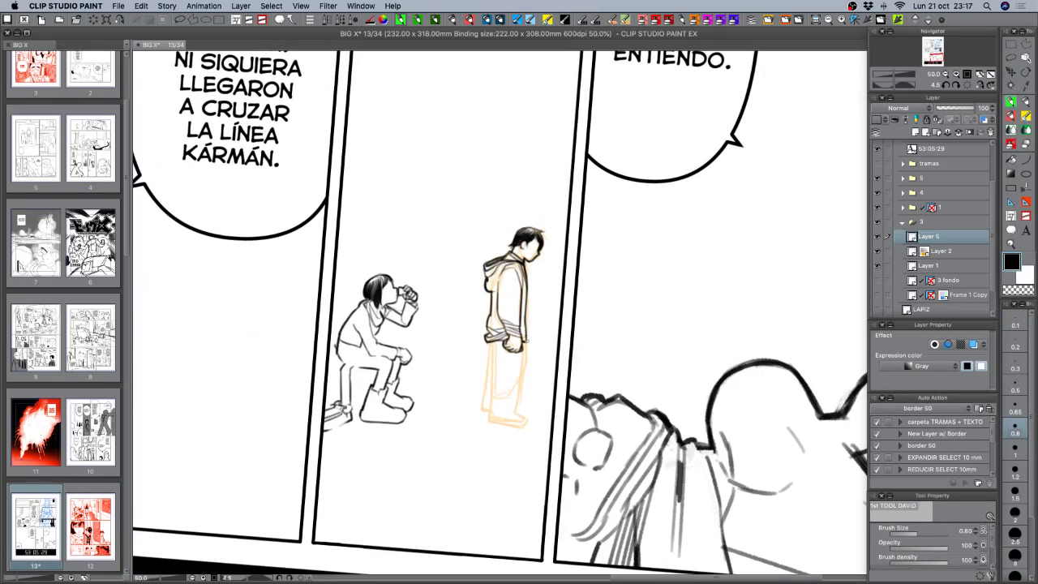
Ink the standing figure's trouser legs from the waistband down to the folded hems, redoing unsatisfactory strokes.
key("c")
left_click(525, 337)
key("c")
left_click_drag(526, 343, 515, 401)
key("super+z")
left_click_drag(524, 340, 521, 383)
key("super+z")
left_click_drag(494, 341, 491, 396)
mouse_move(491, 340)
left_mouse_down()
mouse_move(484, 410)
mouse_move(518, 377)
mouse_move(502, 400)
mouse_move(512, 415)
mouse_move(488, 403)
mouse_move(484, 416)
mouse_move(540, 449)
mouse_move(693, 424)
mouse_move(611, 362)
mouse_move(574, 342)
mouse_move(570, 356)
mouse_move(582, 339)
mouse_move(560, 394)
left_mouse_up()
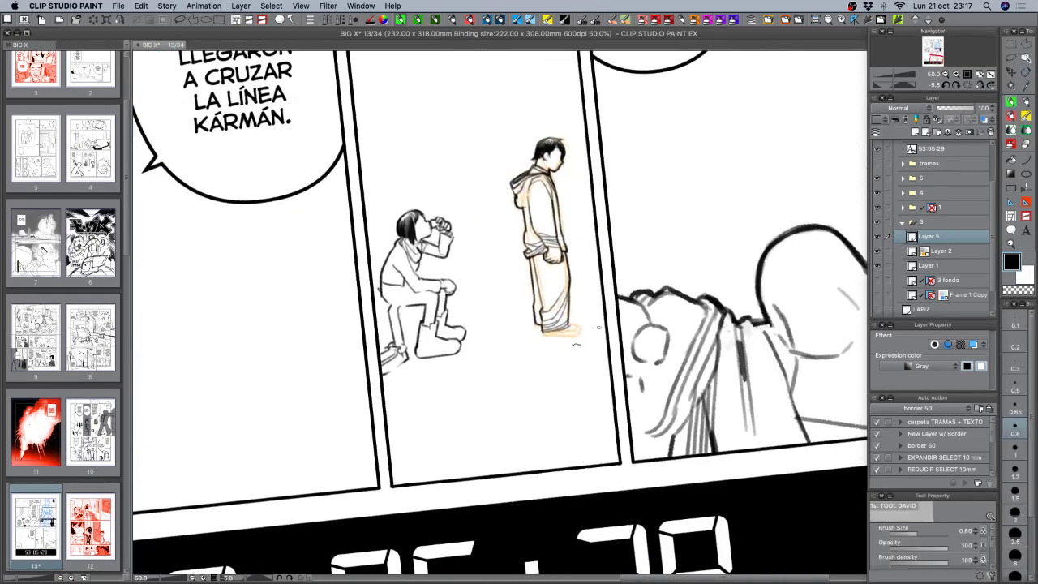
Ink the standing figure's shoe below the trouser hem, redoing unsatisfactory strokes, and save the page.
left_click_drag(575, 344, 582, 327)
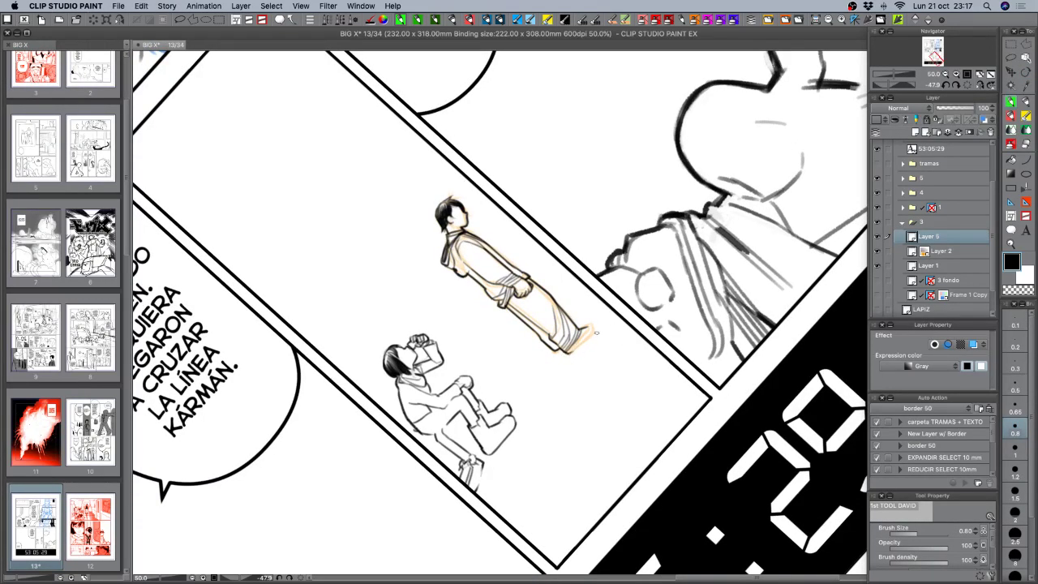
left_click_drag(567, 352, 593, 327)
key("super+z")
key("super+z")
left_click_drag(658, 428, 544, 457)
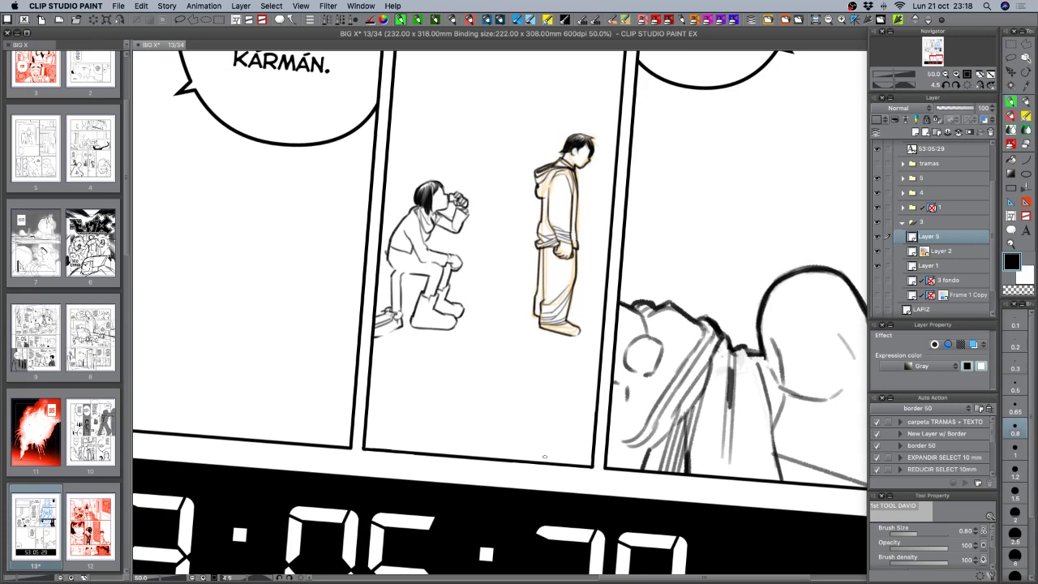
key("super+s")
key("Tab")
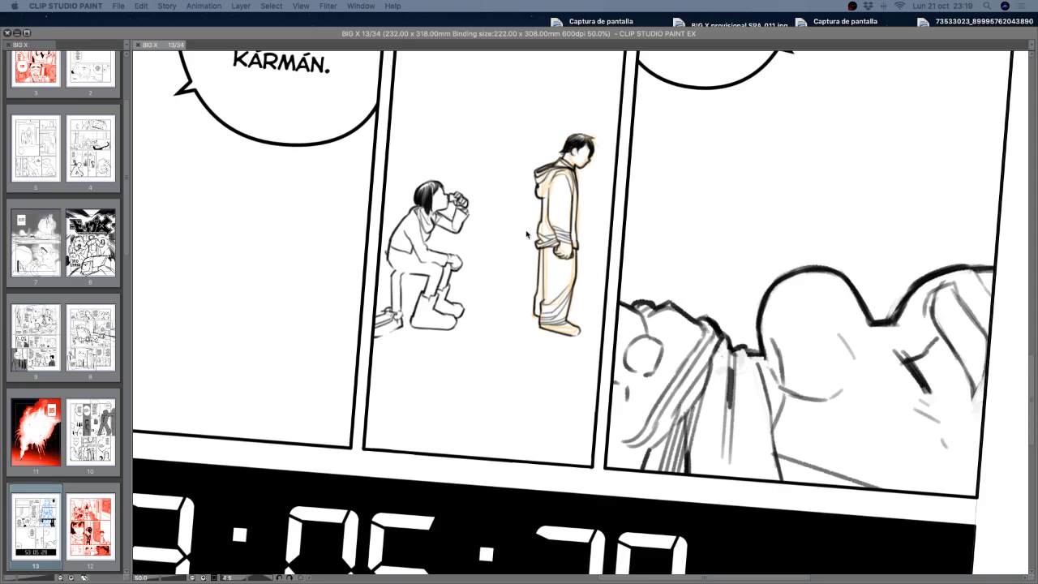
key("Tab")
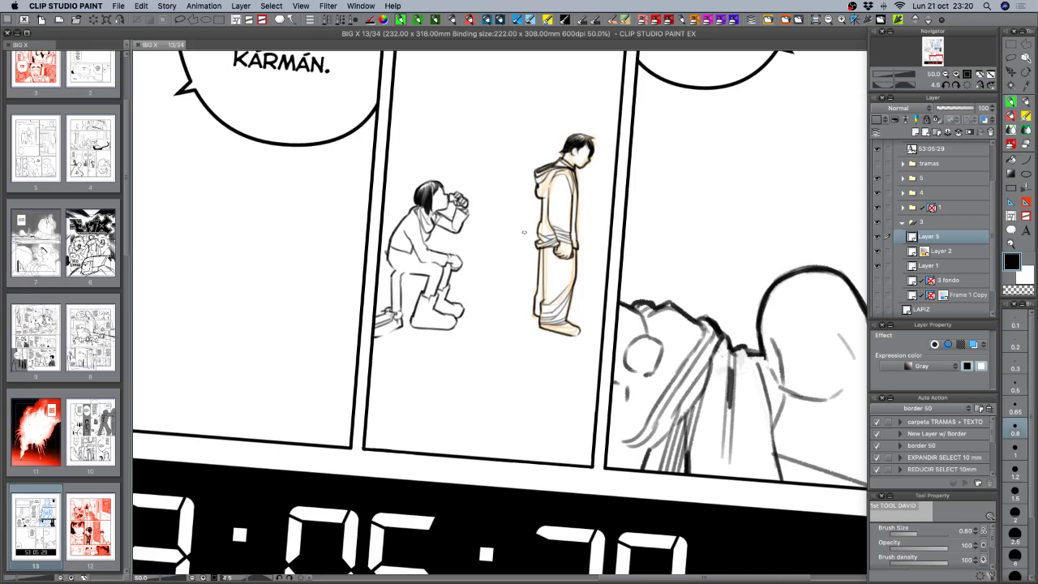
Reinforce the standing figure's outlines along the back, trousers, sleeve and hood with a brush size of 1.
left_click(1015, 447)
left_click_drag(541, 196, 538, 231)
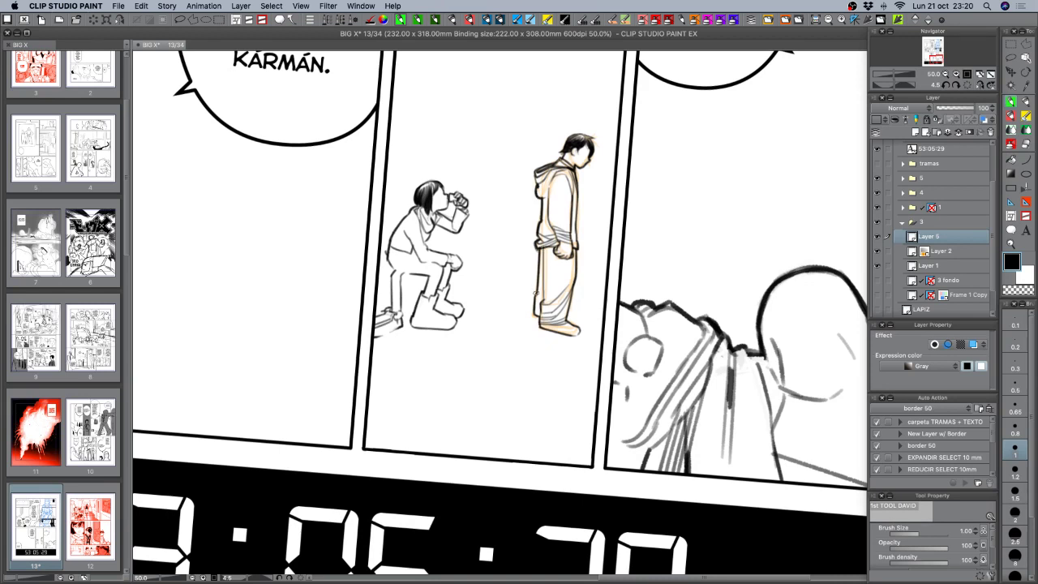
left_click_drag(533, 301, 535, 315)
scroll(582, 269, "up", 3)
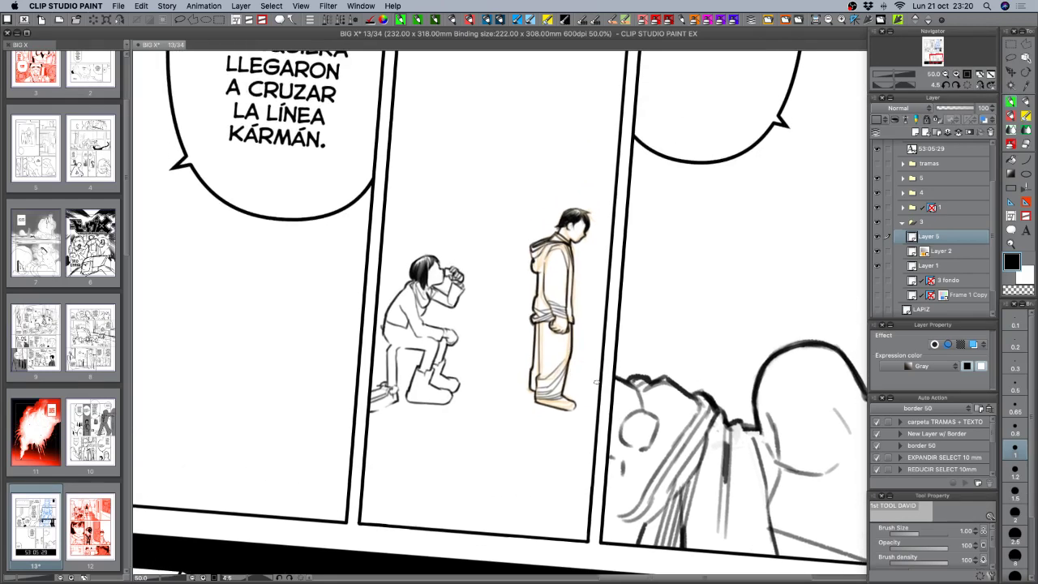
mouse_move(515, 352)
left_mouse_down()
mouse_move(521, 362)
mouse_move(512, 357)
left_mouse_up()
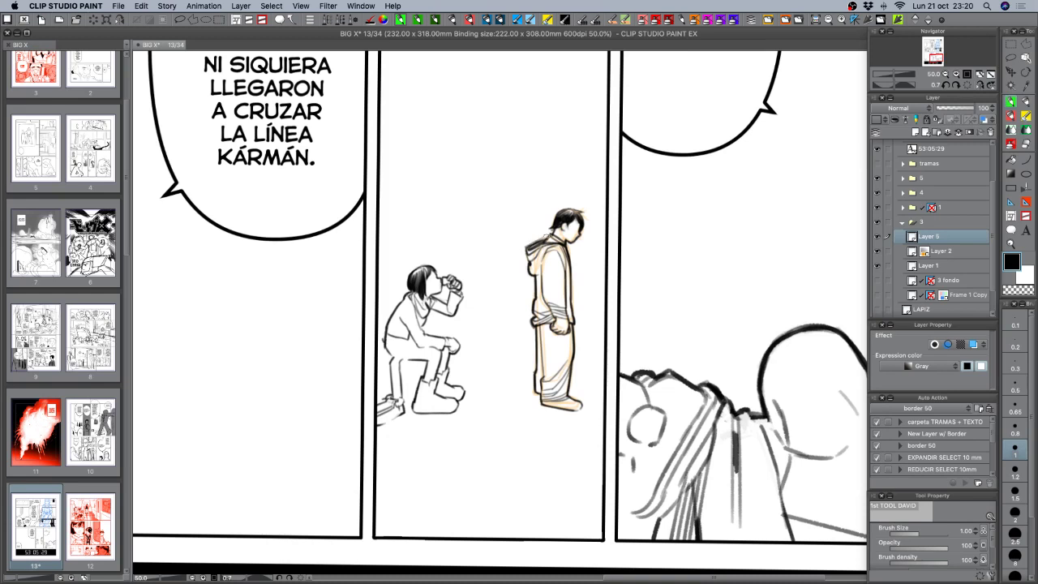
left_click_drag(562, 232, 567, 283)
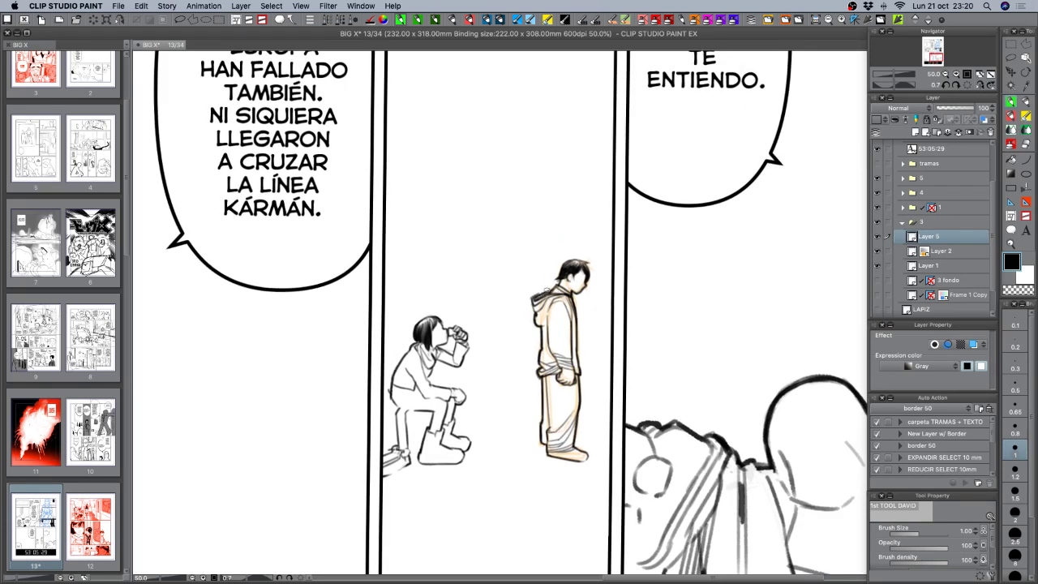
left_click_drag(531, 298, 553, 289)
left_click_drag(658, 389, 654, 384)
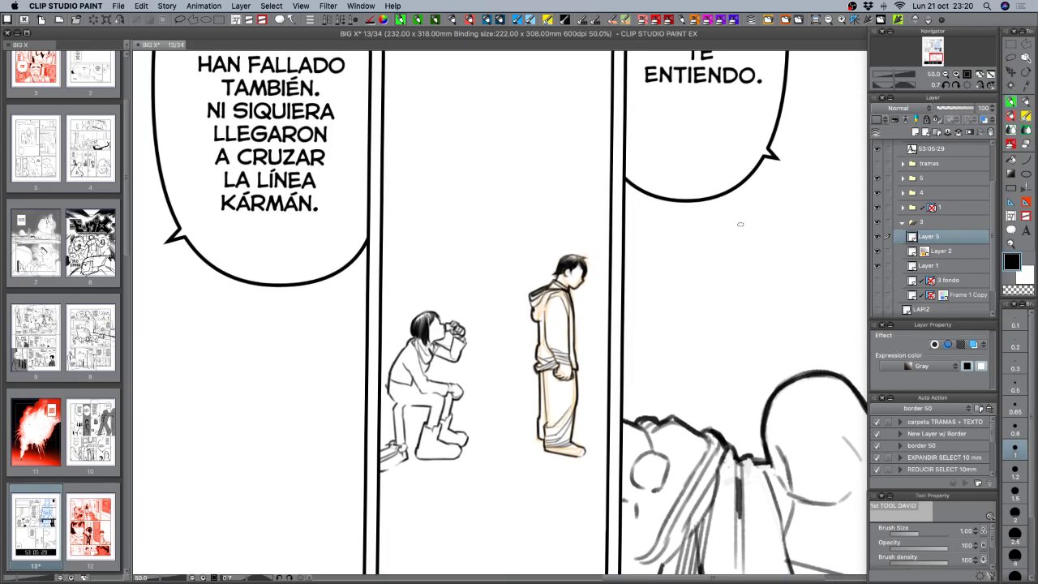
Hide the orange sketch on Layer 2 to check the inked figures within the whole row of panels, and save the page.
left_click(945, 75)
left_click(944, 75)
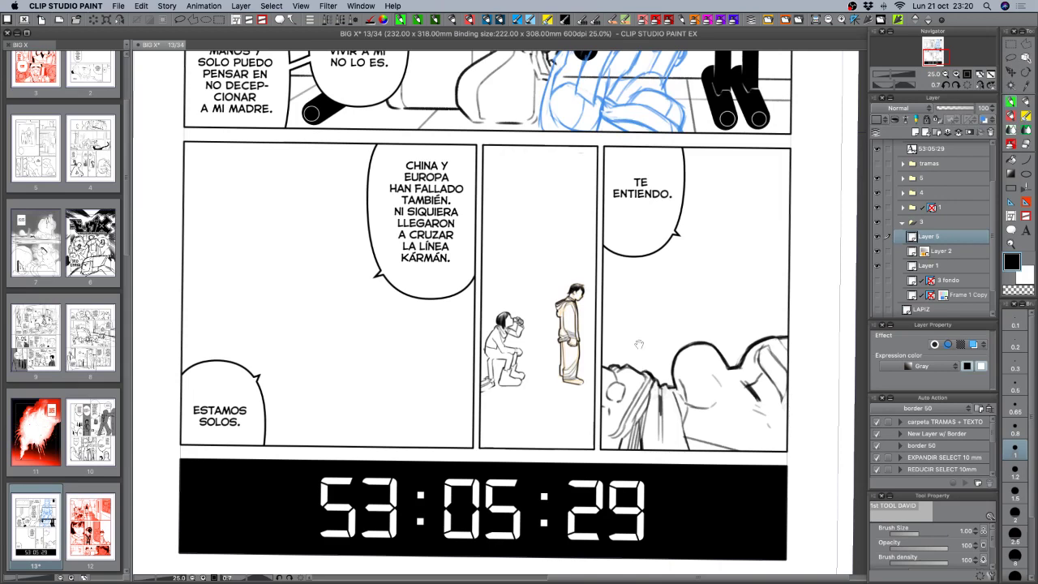
scroll(639, 344, "right", 2)
scroll(639, 344, "down", 1)
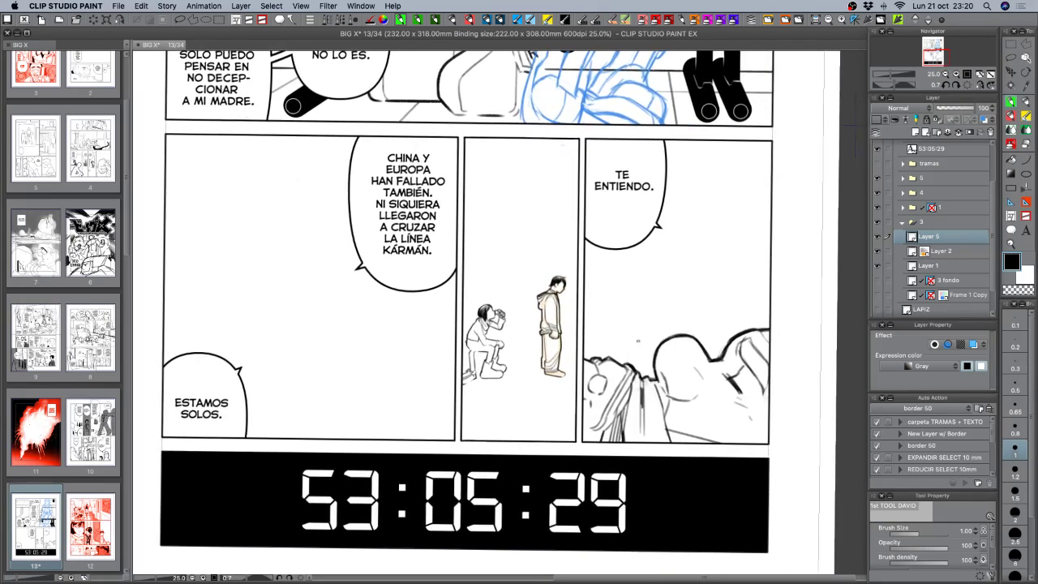
left_click(877, 250)
left_click(876, 250)
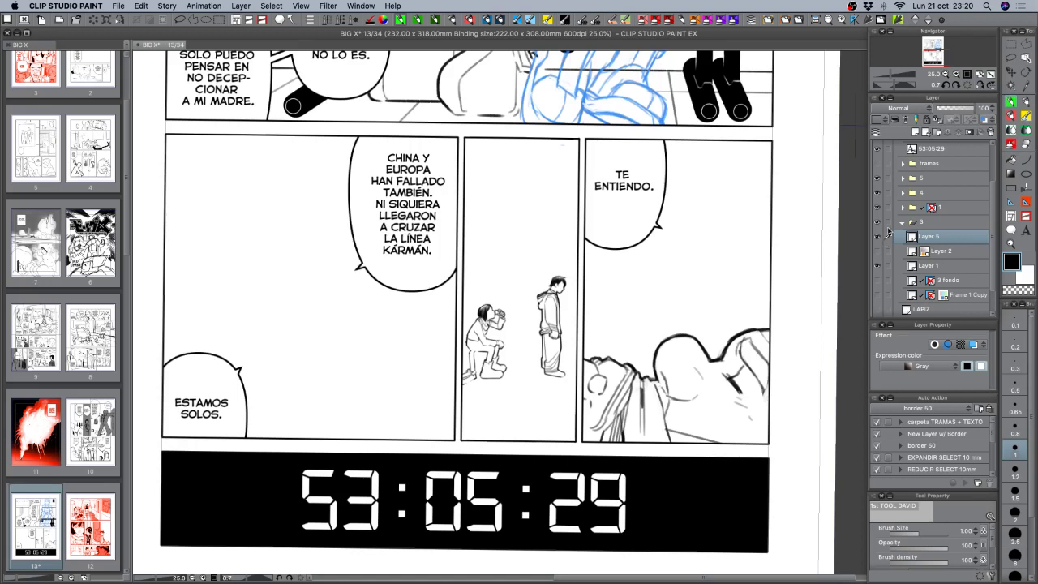
key("super+s")
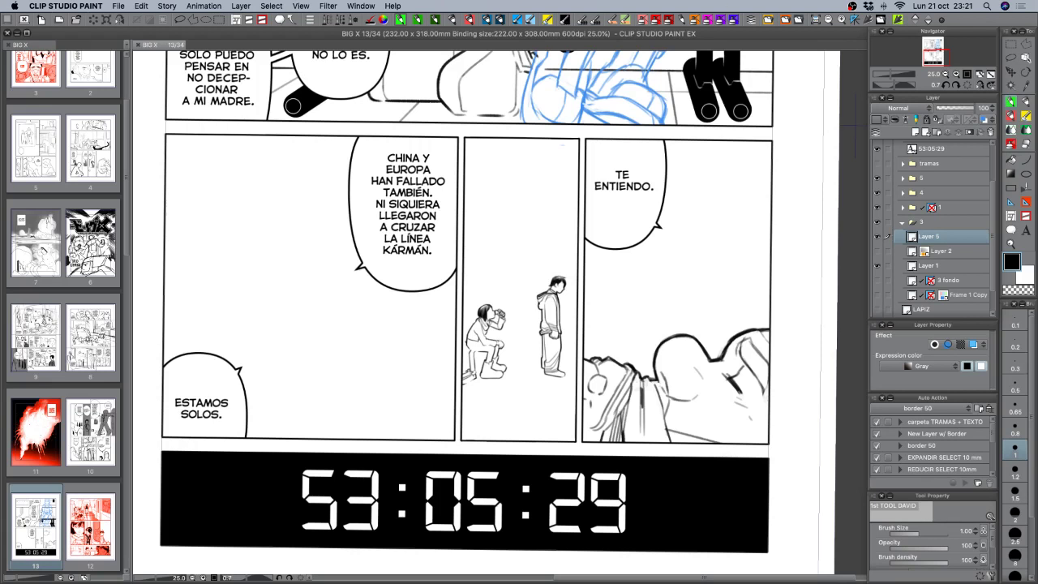
key("Tab")
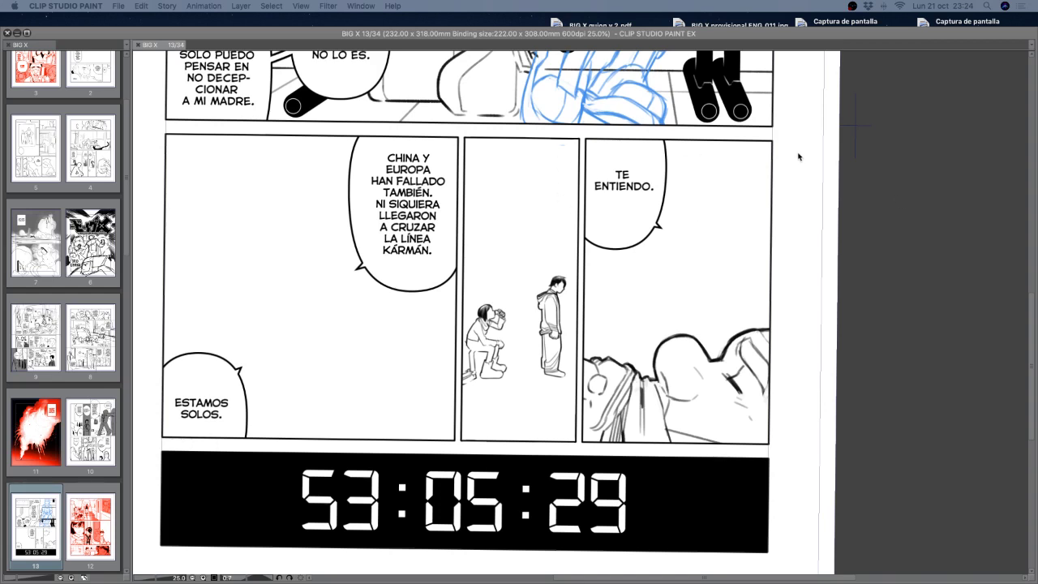
key("Tab")
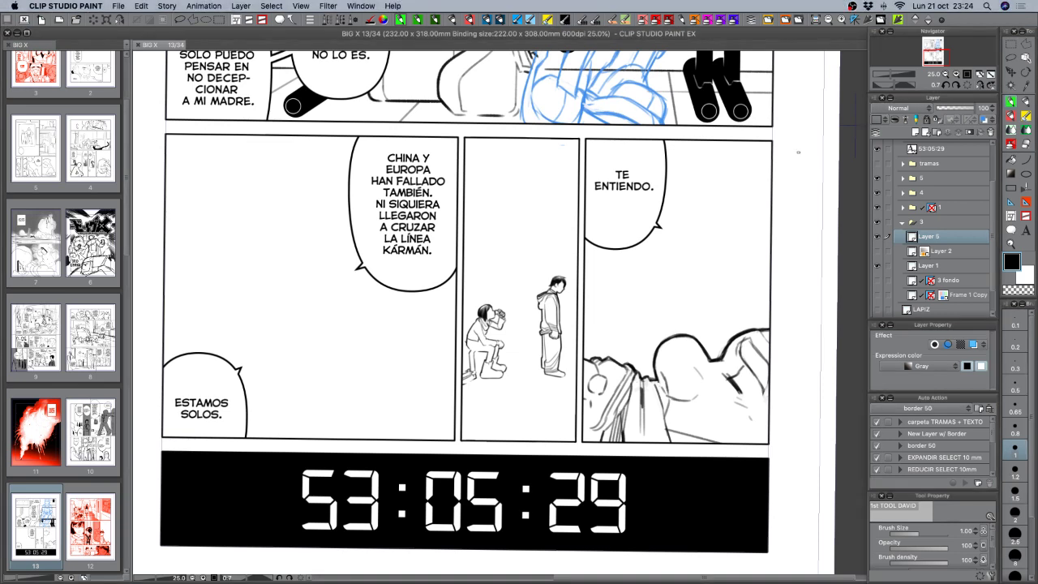
left_click(965, 85)
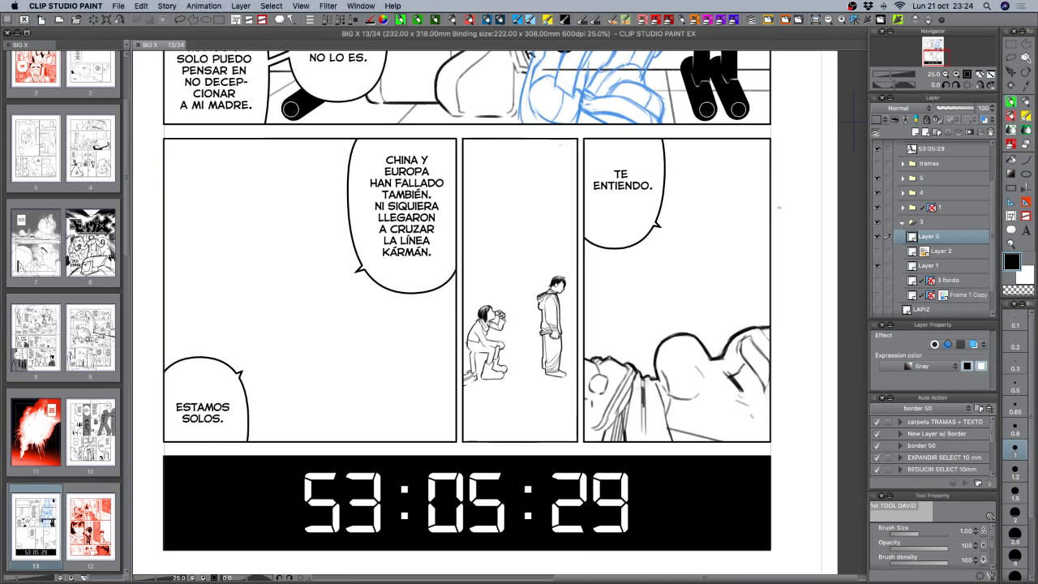
mouse_move(691, 213)
left_mouse_down()
mouse_move(684, 242)
mouse_move(727, 247)
left_mouse_up()
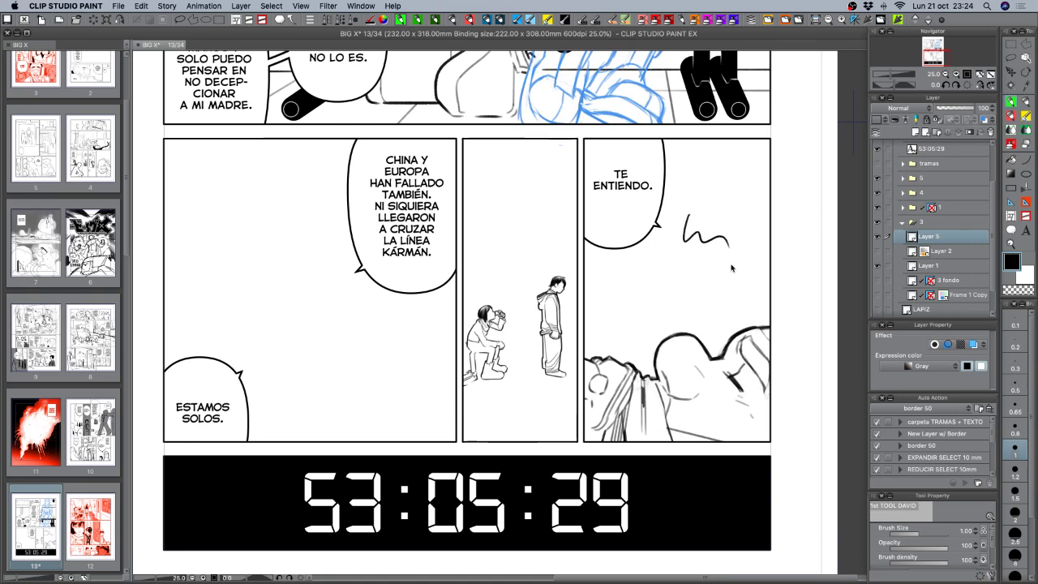
key("super+z")
Toggle the visibility of Layer 5, 3 fondo and Layer 2 to check the figures alone and against the corridor background.
left_click(876, 236)
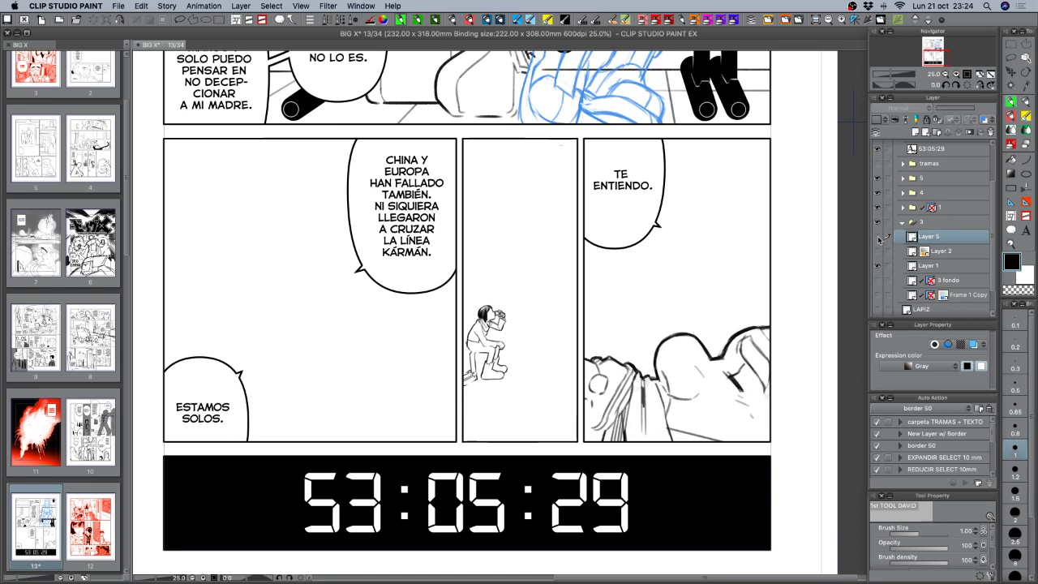
left_click(876, 236)
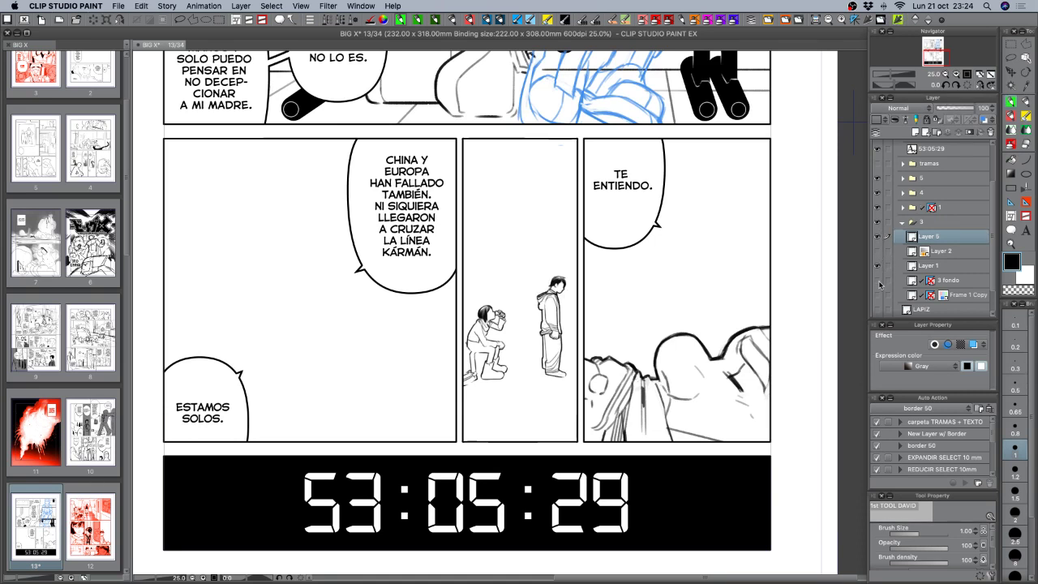
left_click(879, 280)
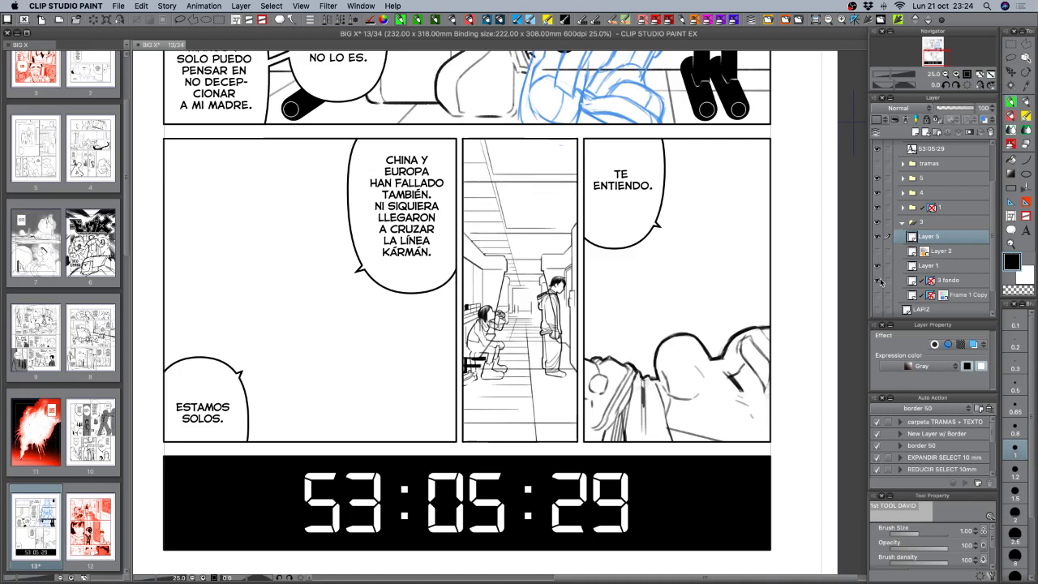
left_click(878, 281)
left_click(877, 251)
left_click(877, 251)
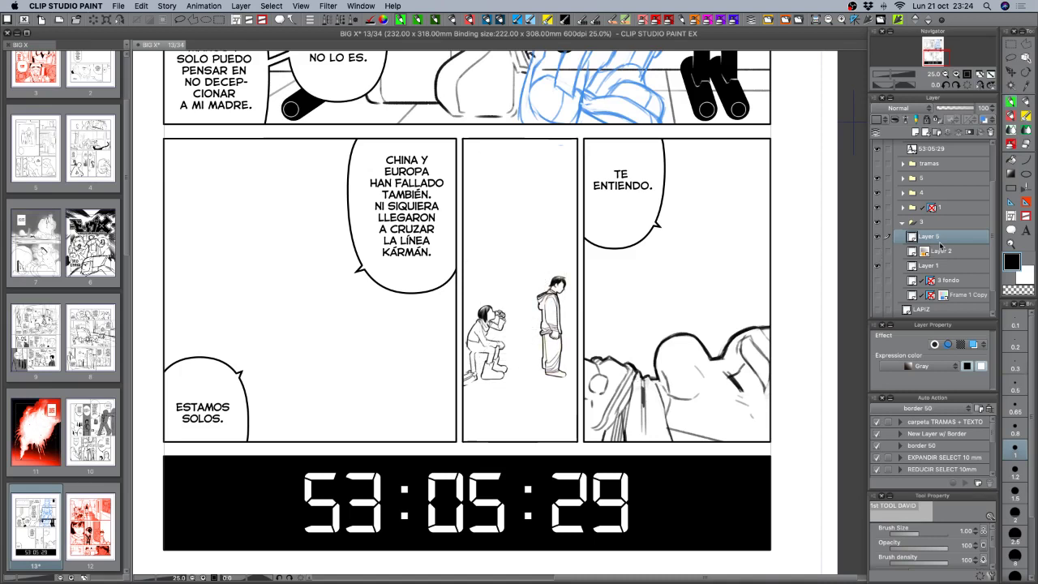
Show the blue layout on Frame 1 Copy and move Layer 5 below Layer 2, directly above Layer 1.
left_click(877, 295)
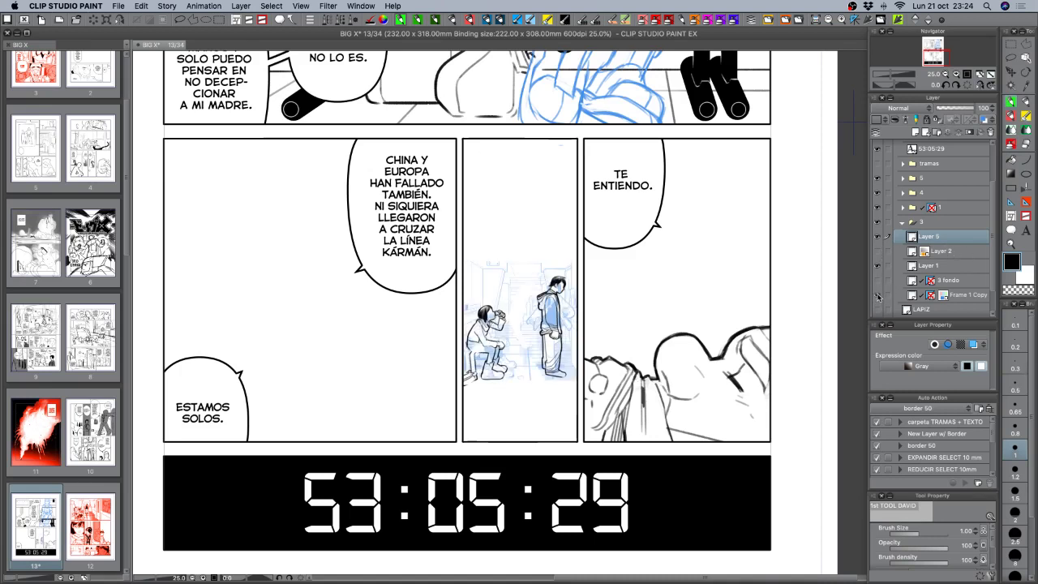
left_click(954, 75)
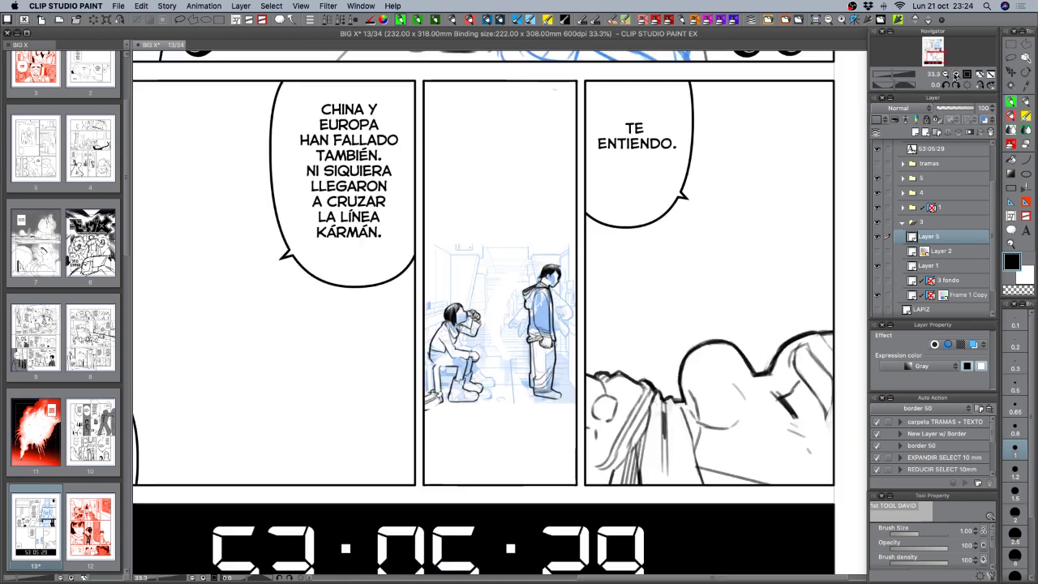
left_click(955, 74)
left_click(955, 74)
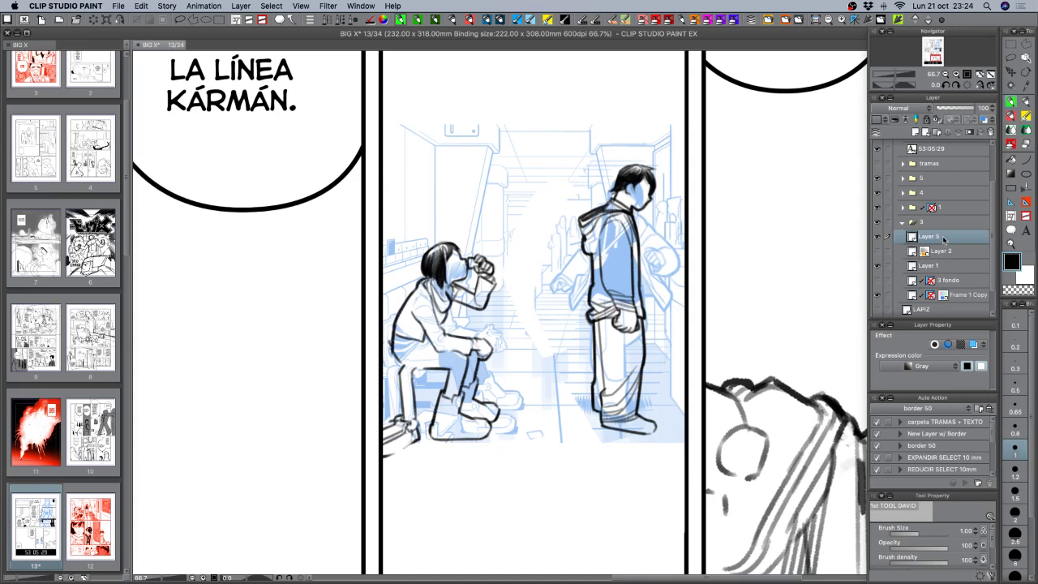
left_click_drag(949, 239, 955, 258)
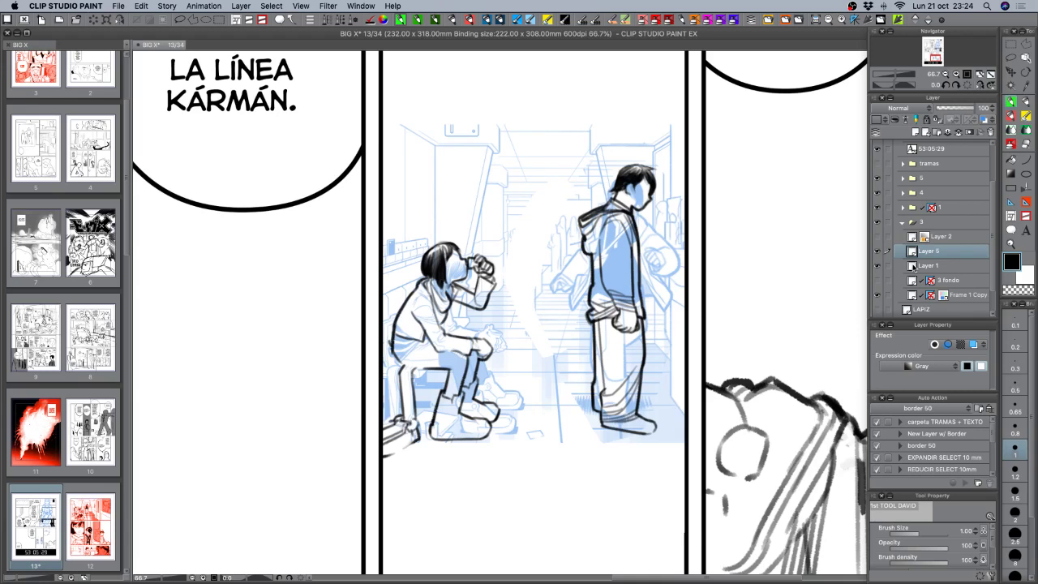
Enlarge the standing figure slightly, nudging it into place over the layout, and merge Layer 5 down into Layer 1.
left_click(945, 74)
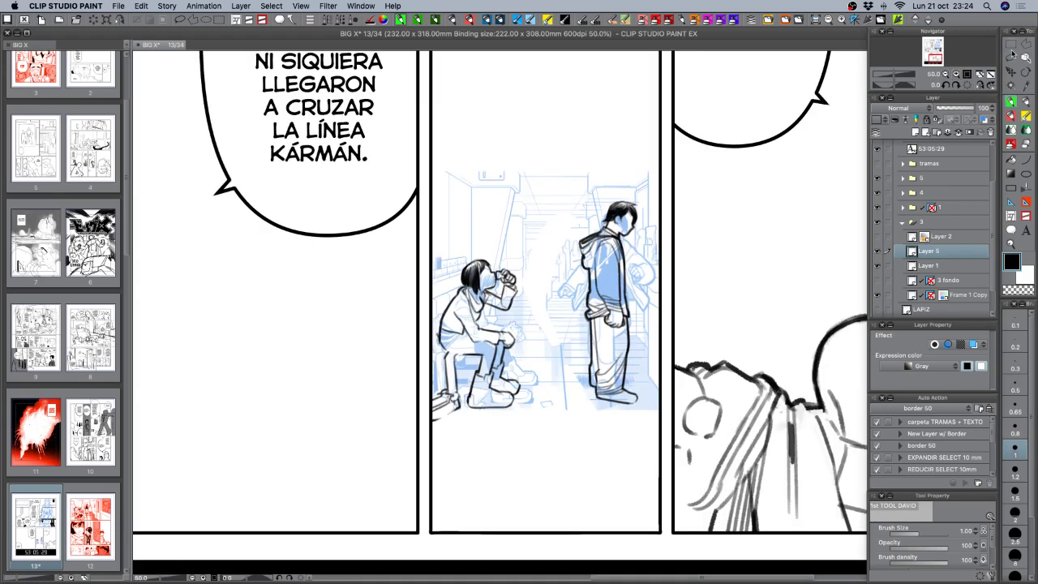
left_click(1012, 56)
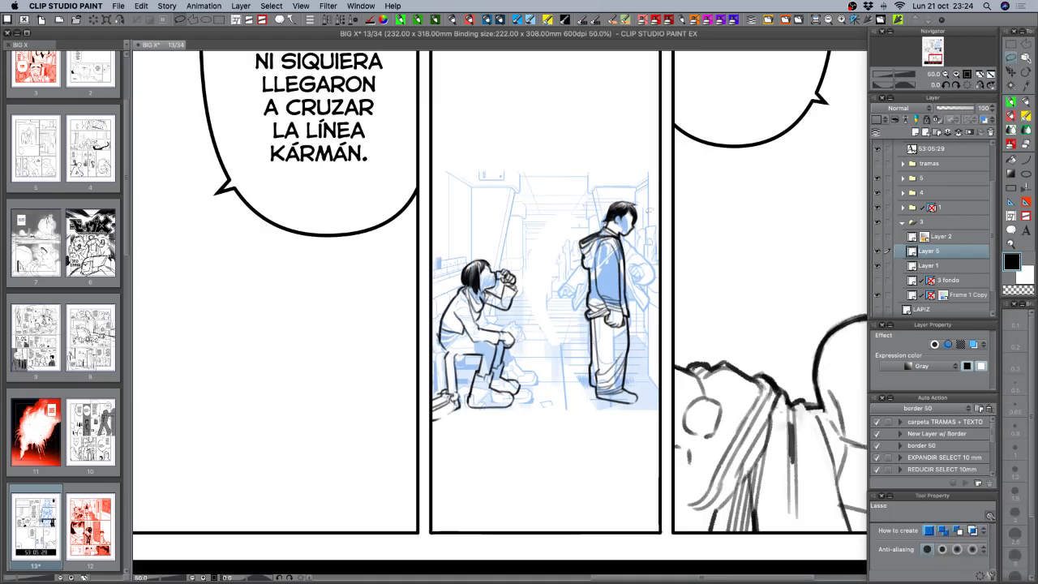
key("ctrl+t")
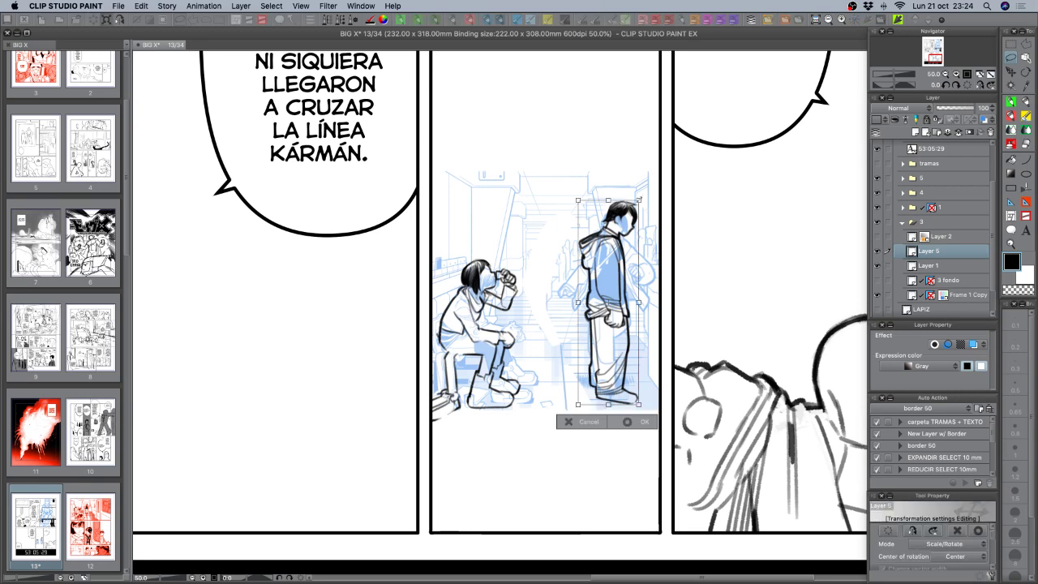
left_click_drag(639, 201, 649, 190)
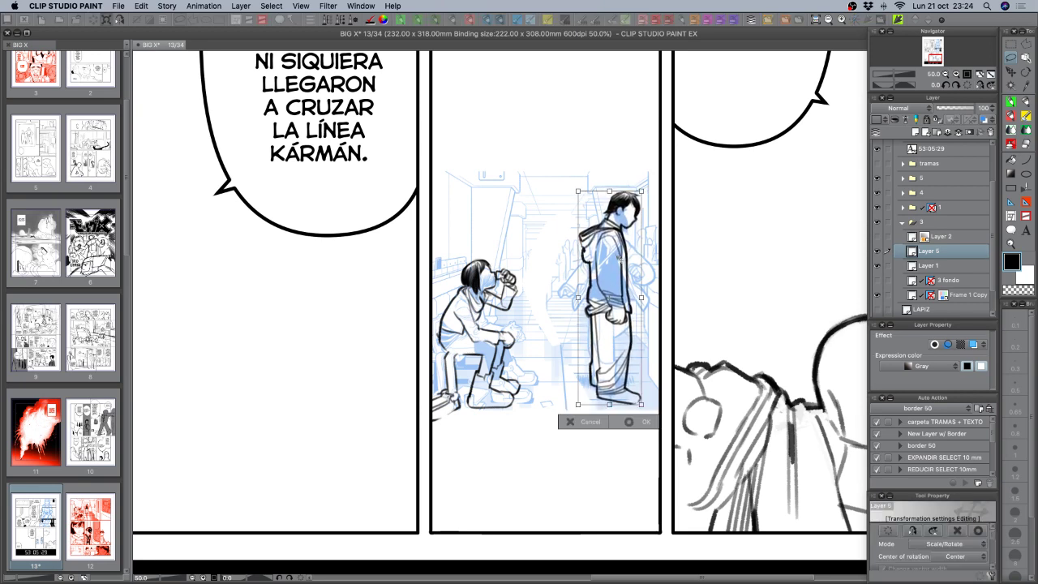
left_click_drag(619, 259, 620, 261)
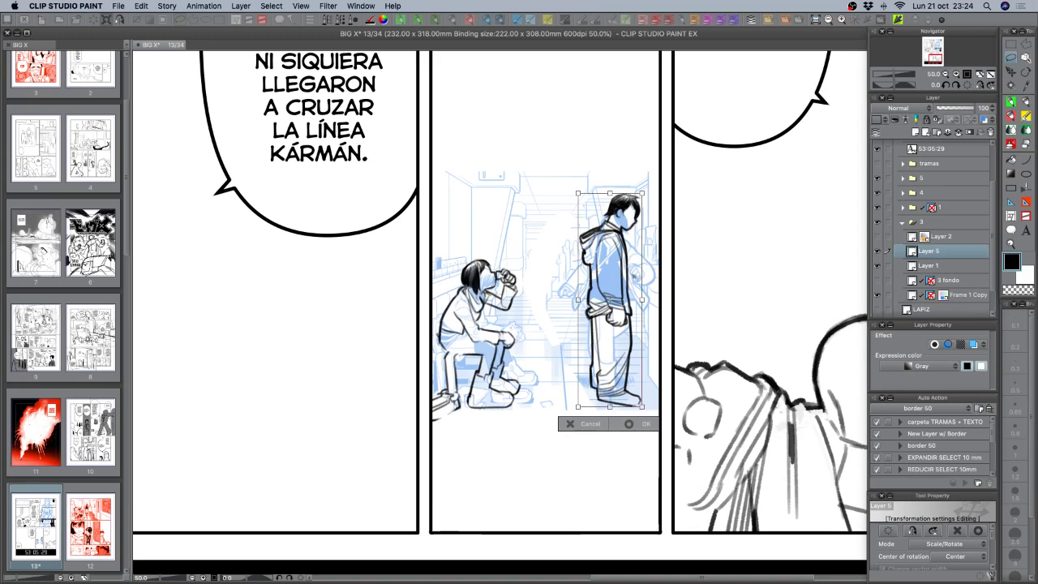
left_click(629, 423)
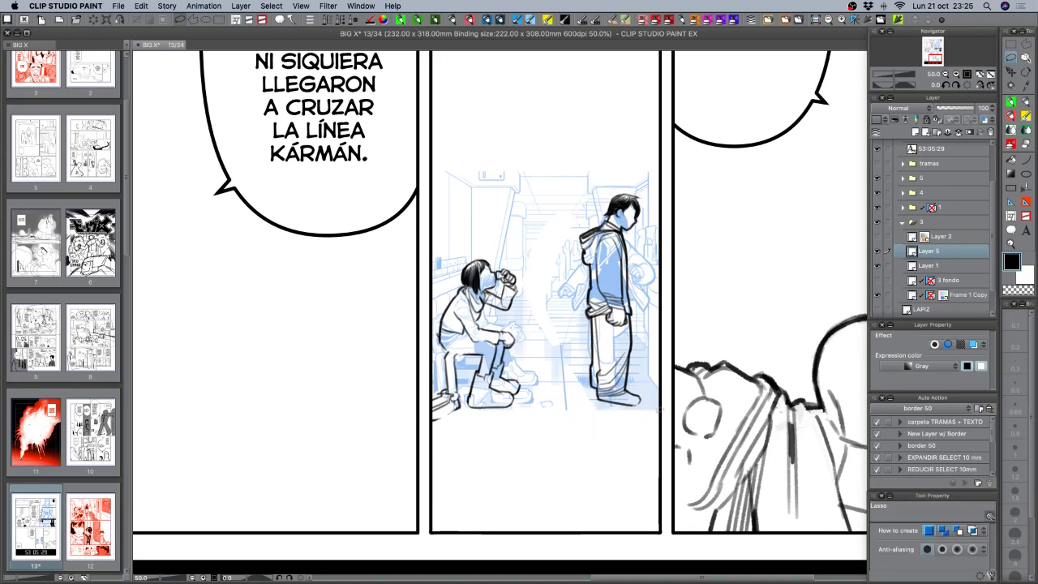
key("super+e")
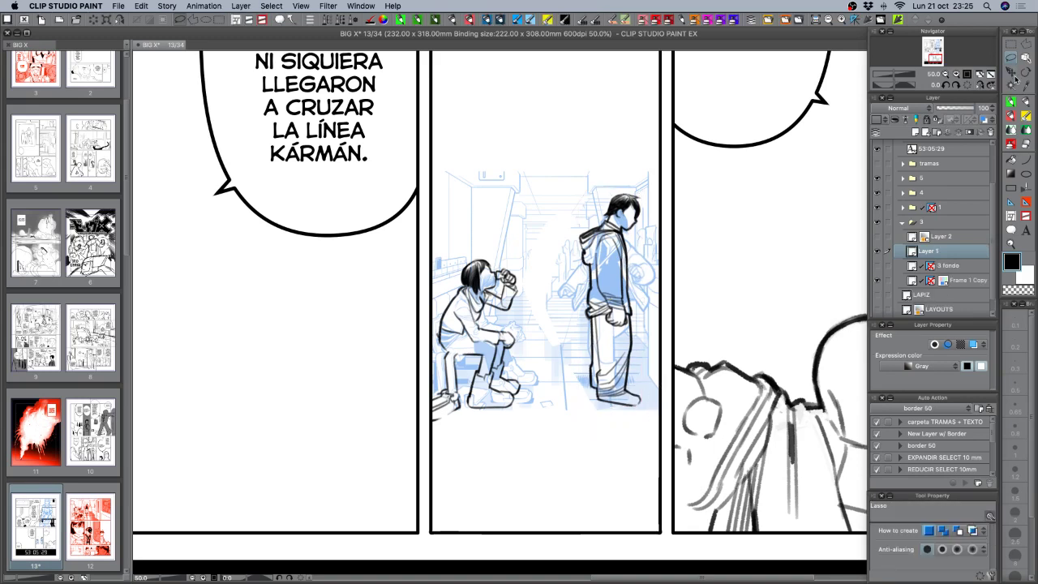
Ink dark stripes along the lower hem of the seated figure's jacket with the 0.80 brush, erasing stray parts.
left_click(1013, 102)
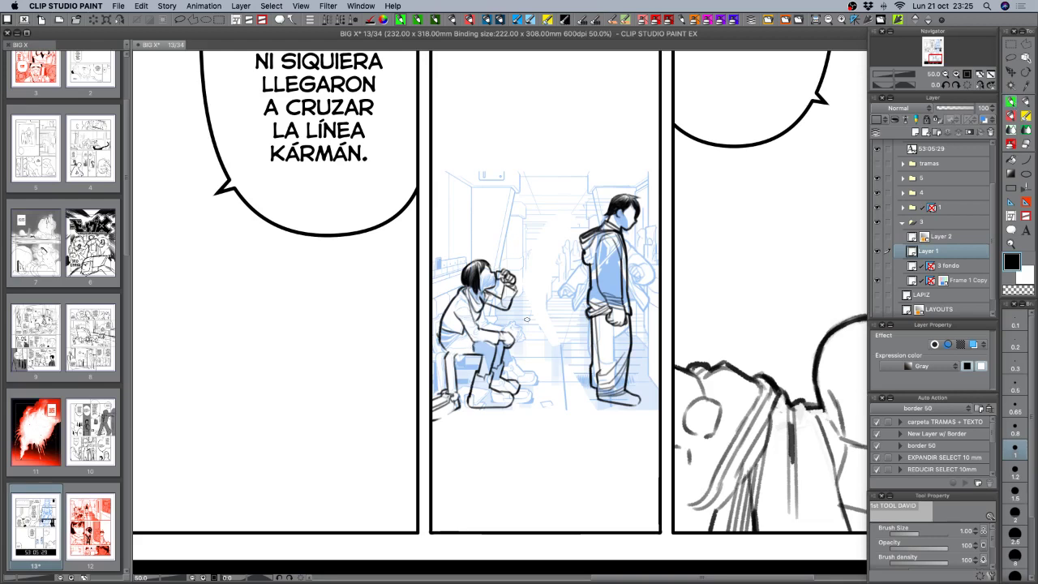
key("[")
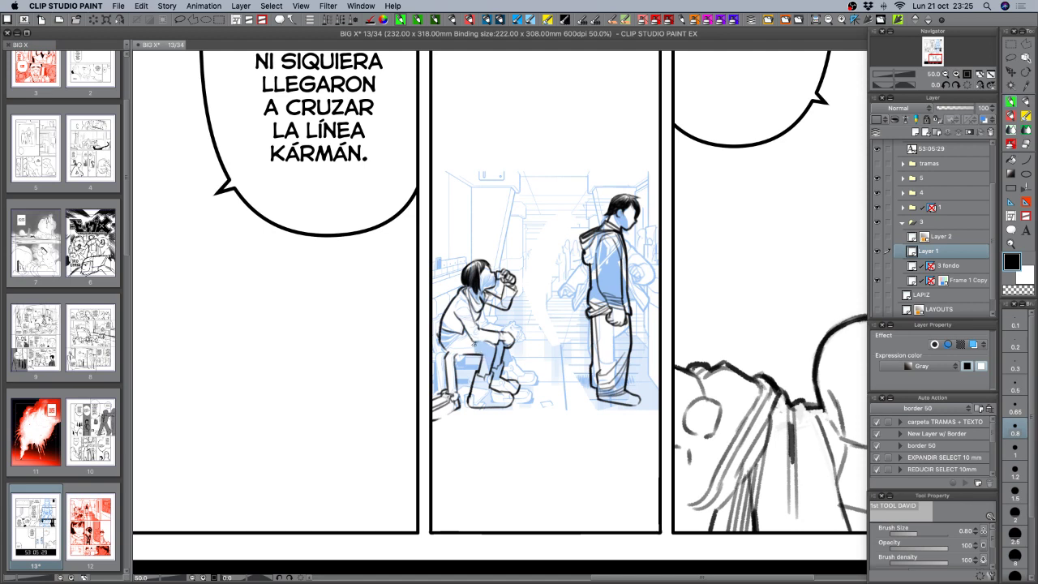
left_click_drag(473, 343, 472, 352)
mouse_move(442, 334)
left_mouse_down()
mouse_move(461, 333)
mouse_move(450, 341)
left_mouse_up()
key("c")
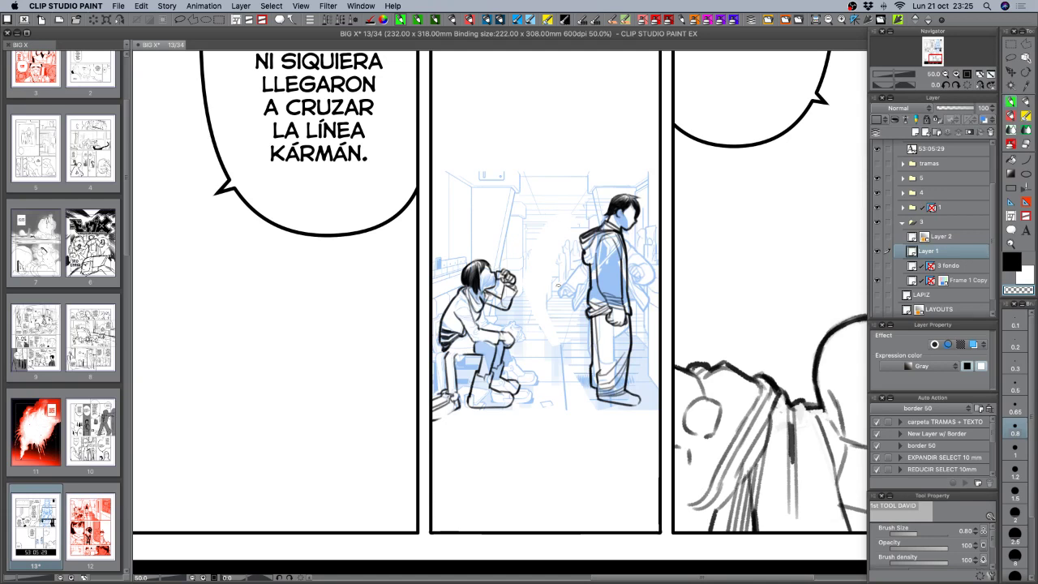
key("c")
left_click_drag(455, 313, 475, 313)
key("c")
key("c")
key("c")
key("c")
Refine the lines around the seated figure's collar and shoulder, alternating black and transparent strokes.
left_click(956, 74)
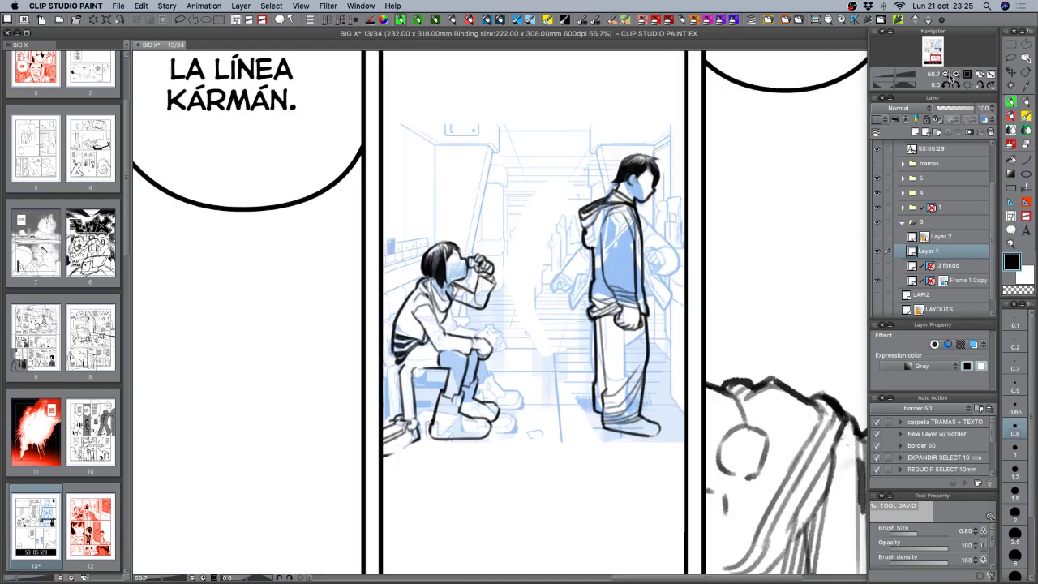
left_click_drag(471, 289, 558, 328)
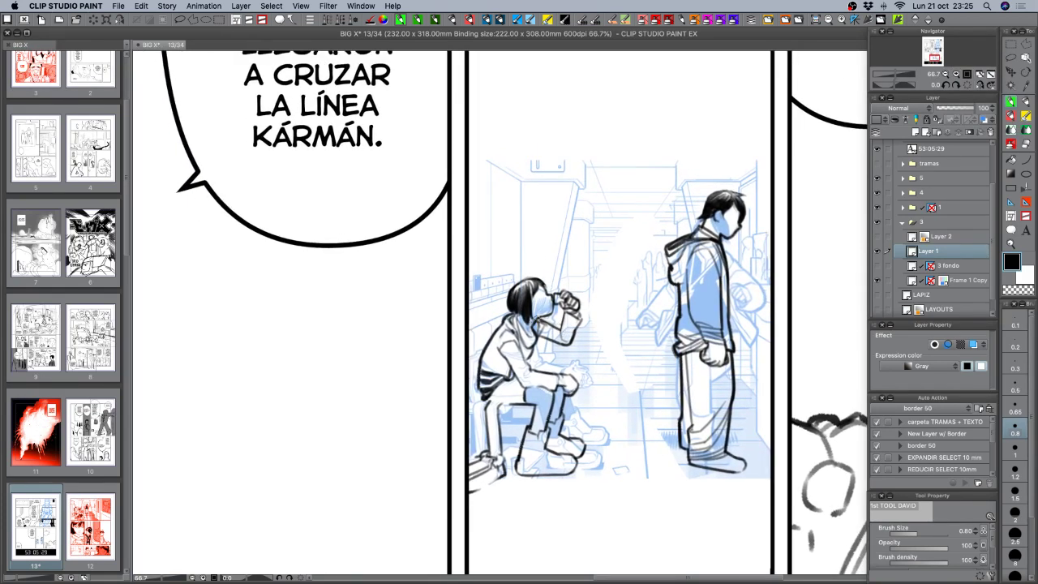
key("c")
left_click_drag(545, 312, 529, 331)
key("c")
key("shift+space")
left_click_drag(578, 256, 615, 272)
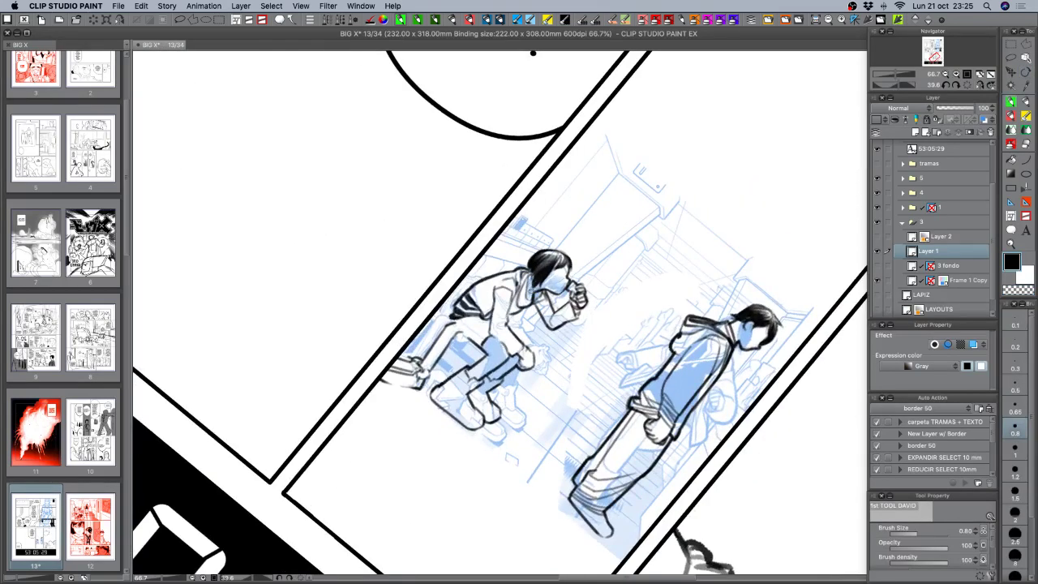
key("c")
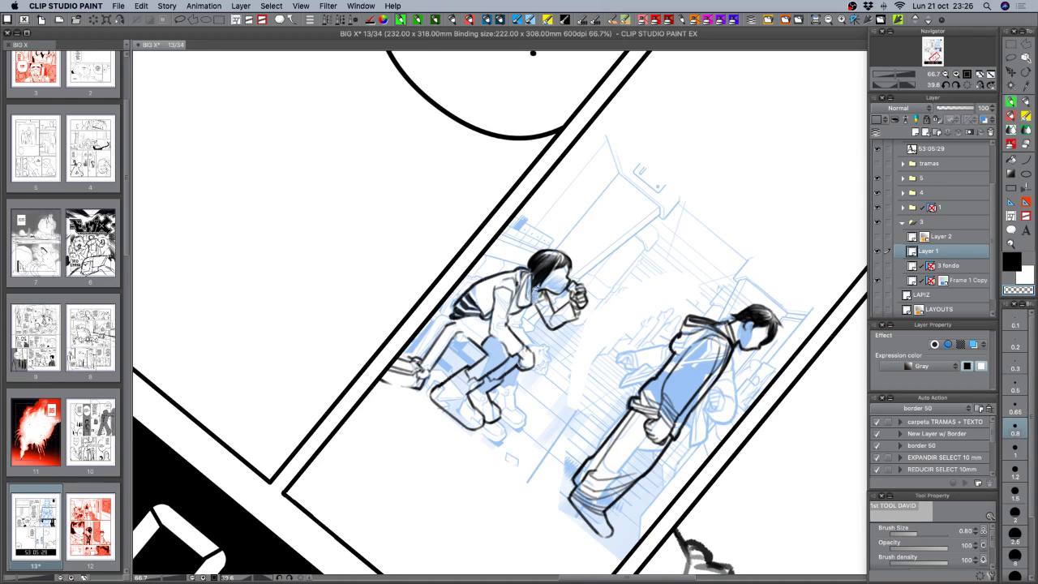
key("c")
Touch up the seated figure's chest and raised forearm, alternating inking with transparent erasing strokes.
mouse_move(589, 331)
left_mouse_down()
mouse_move(577, 267)
mouse_move(544, 330)
left_mouse_up()
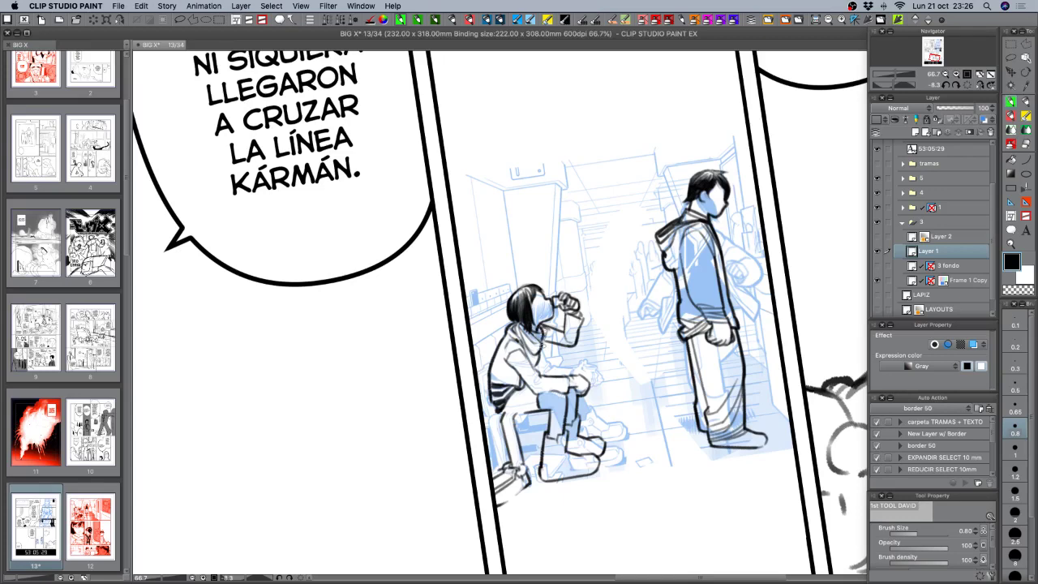
key("c")
key("c")
left_click_drag(546, 336, 542, 345)
key("c")
key("c")
key("c")
key("c")
key("c")
key("c")
Erase part of the seated figure's near boot outline and draw a small rounded object on the floor beside its heel.
key("r")
left_click_drag(735, 442, 691, 452)
left_click_drag(490, 396, 553, 327)
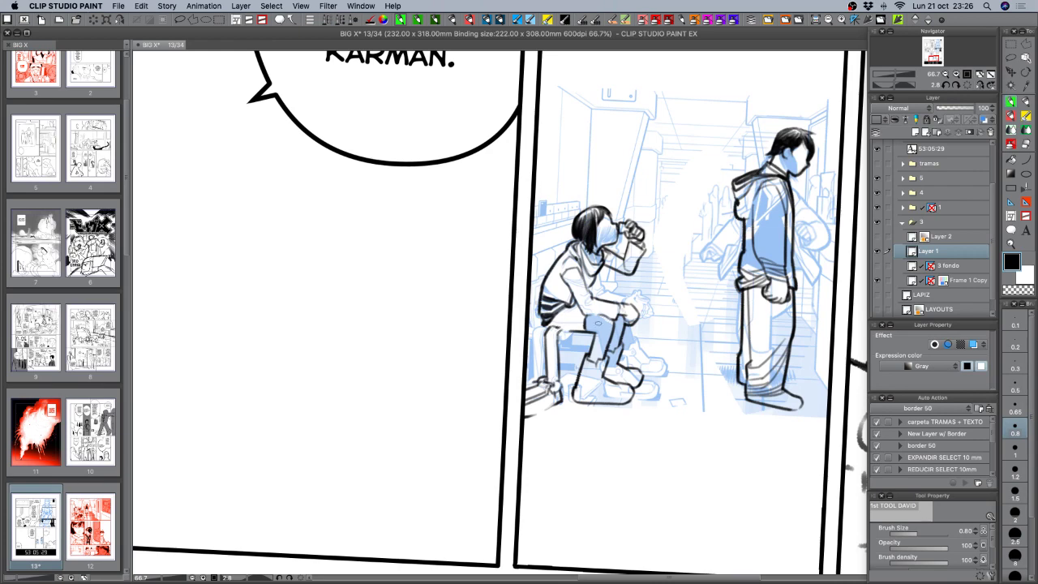
key("r")
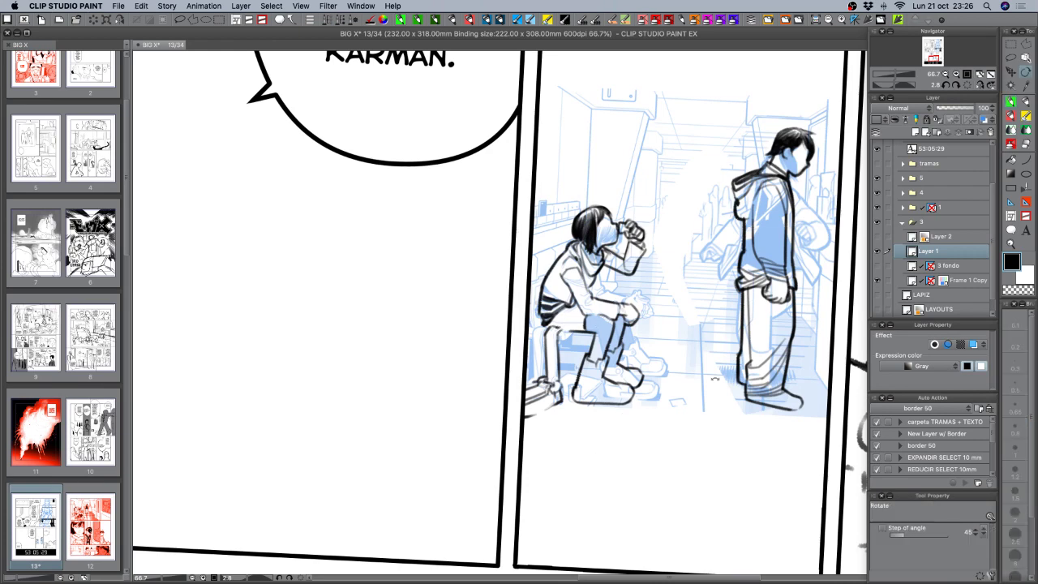
left_click_drag(715, 378, 724, 331)
left_click_drag(642, 387, 651, 356)
key("c")
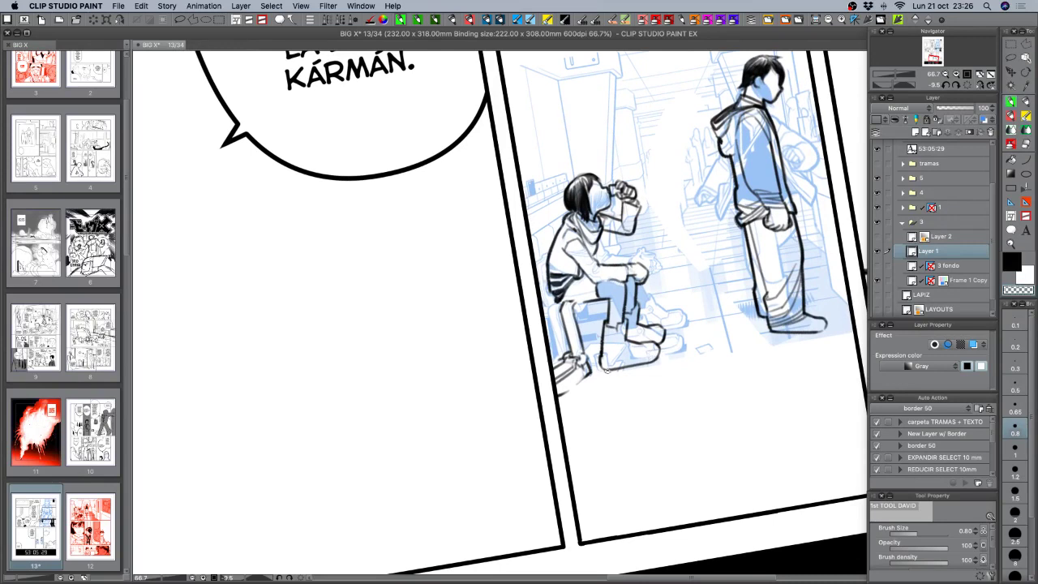
key("c")
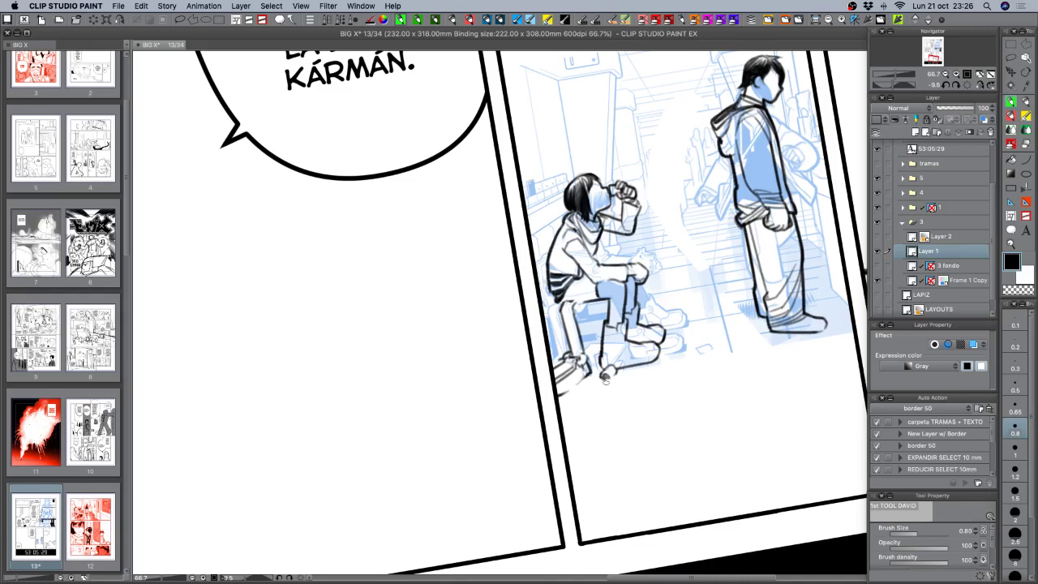
key("x")
key("x")
key("x")
key("x")
Draw a long flat object beside the seated figure's boots and a small flat piece on the floor in front of it.
left_click_drag(635, 369, 678, 357)
left_click_drag(678, 344, 668, 357)
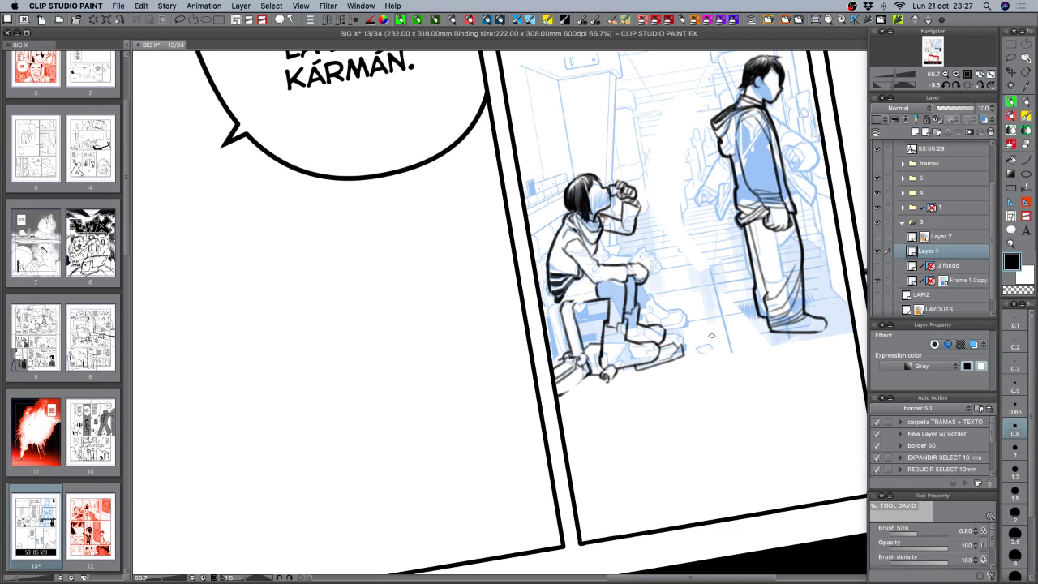
mouse_move(707, 344)
left_mouse_down()
mouse_move(694, 349)
mouse_move(709, 344)
left_mouse_up()
key("c")
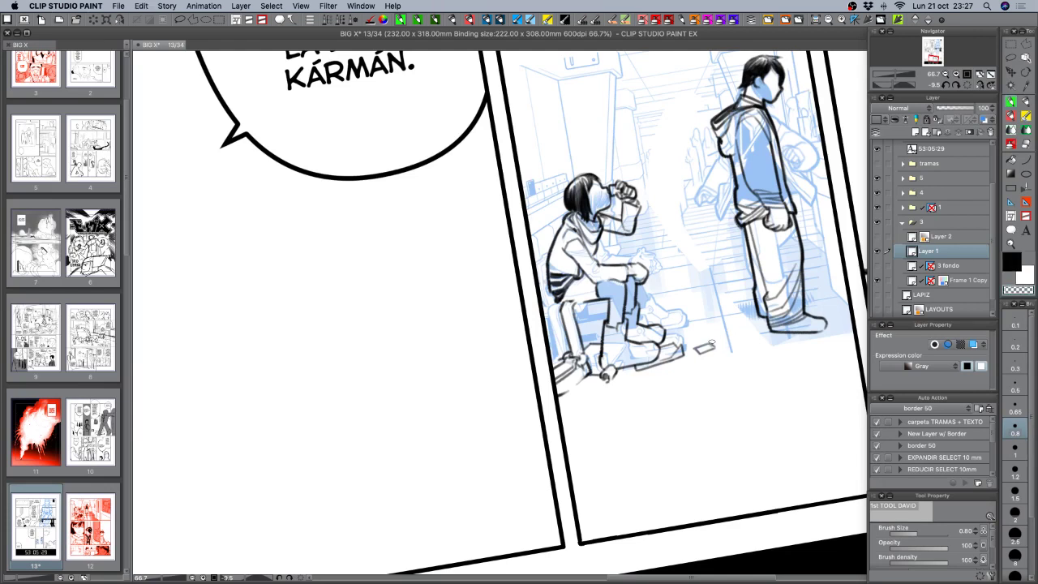
key("c")
left_click_drag(730, 322, 716, 340)
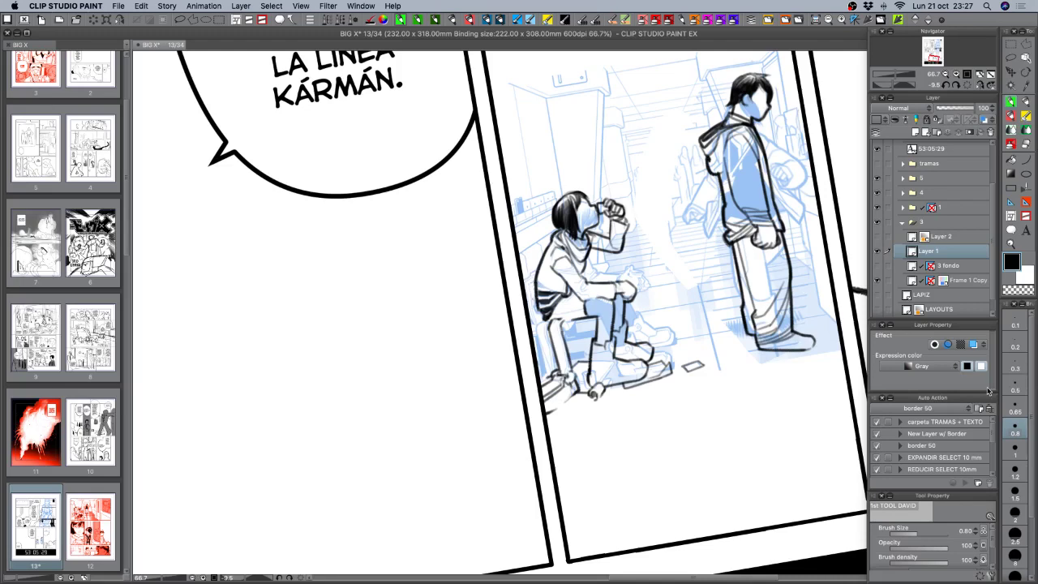
Show the 3 fondo background layer, make it active, and clean up its lines around the seated figure.
left_click(877, 266)
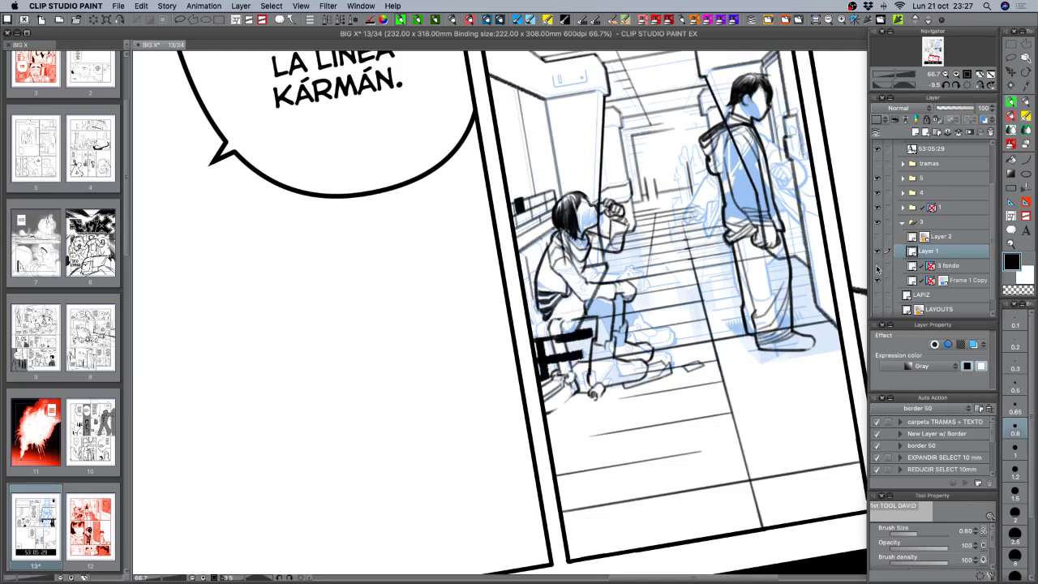
left_click(877, 266)
left_click(877, 266)
left_click(950, 265)
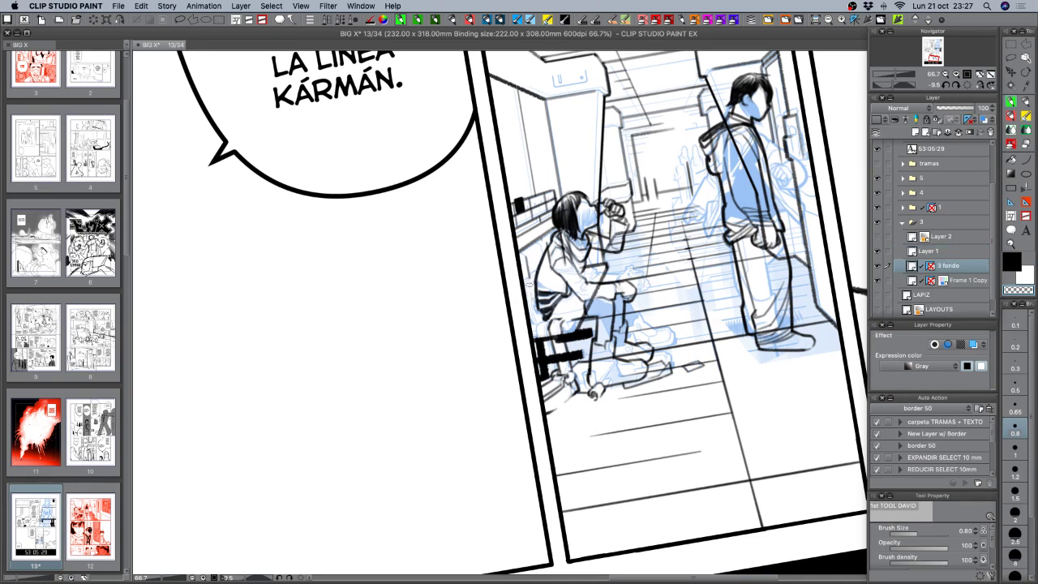
key("c")
key("c")
key("c")
key("c")
key("c")
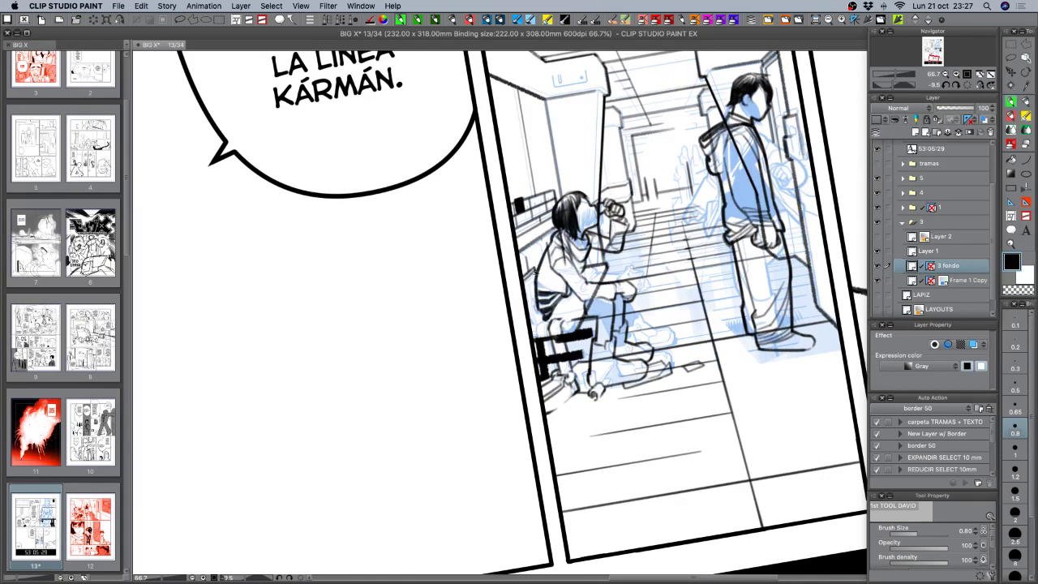
Rework the bench on 3 fondo, erasing its dark bars where they cross the seated figure's legs.
key("shift+space")
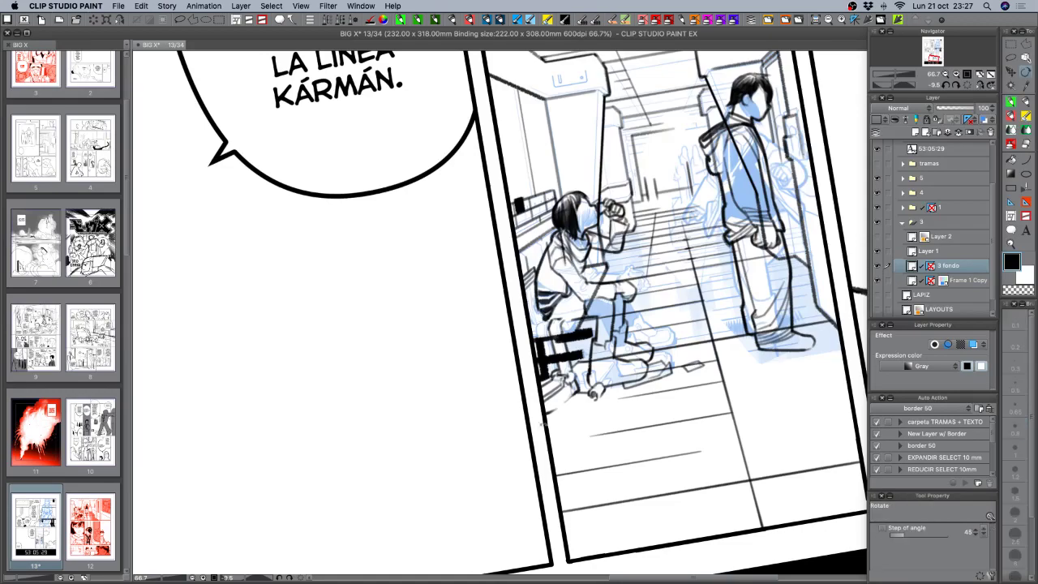
left_click_drag(527, 304, 540, 286)
key("shift+space")
mouse_move(546, 330)
left_mouse_down()
mouse_move(502, 373)
mouse_move(539, 317)
left_mouse_up()
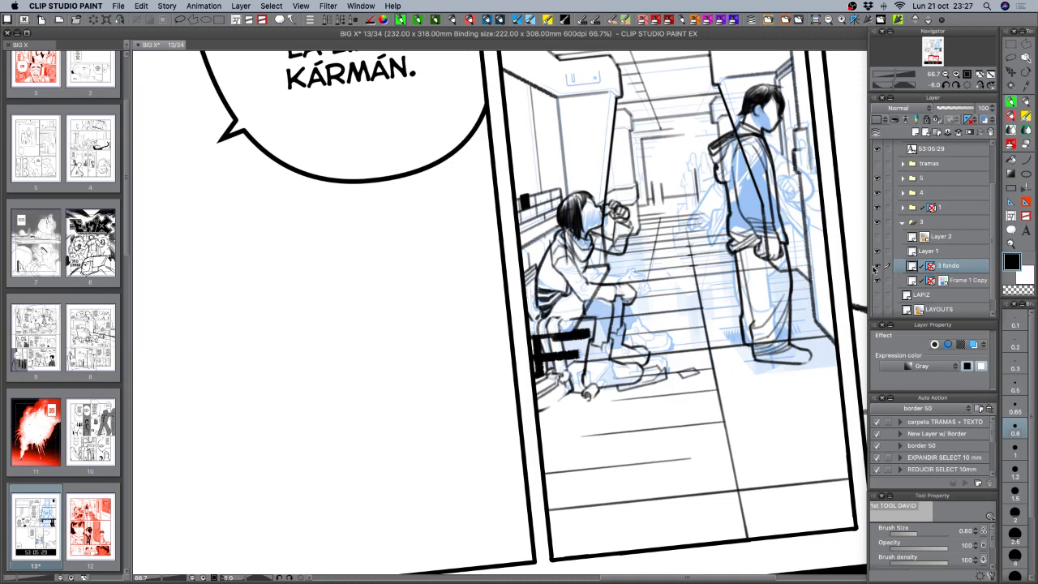
left_click(876, 266)
left_click(876, 266)
mouse_move(551, 334)
left_mouse_down()
mouse_move(543, 336)
mouse_move(550, 351)
left_mouse_up()
key("Tab")
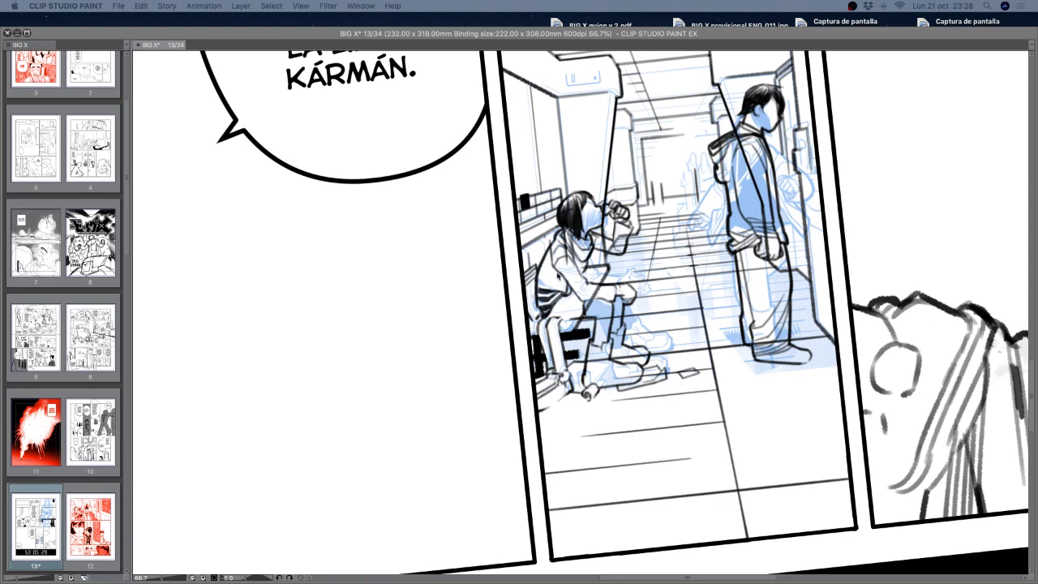
key("Tab")
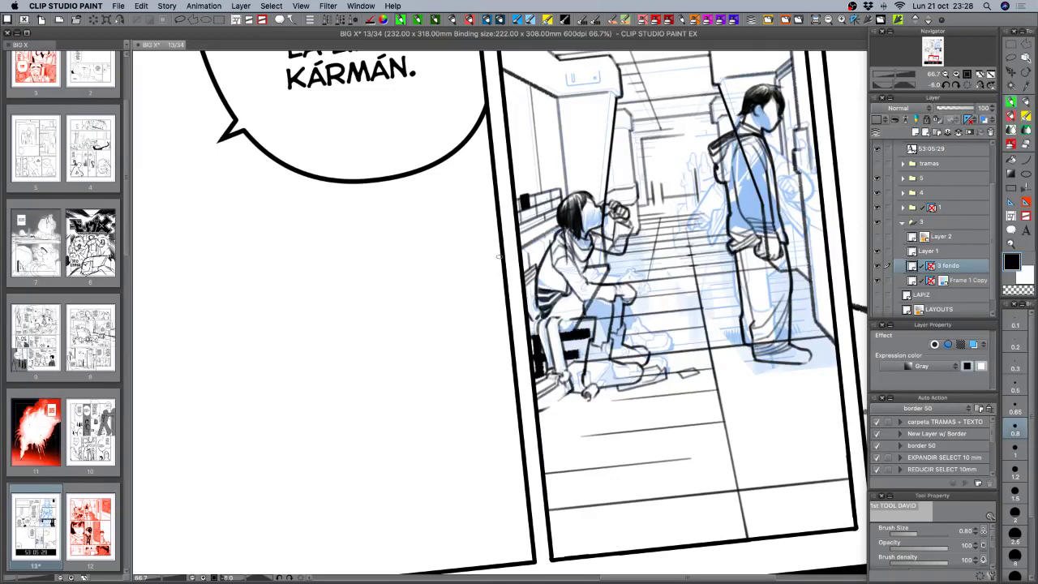
Touch up the 3 fondo background lines around the seated figure and undo the last stroke.
key("shift+space")
left_click_drag(699, 273, 607, 357)
key("space")
key("shift+space")
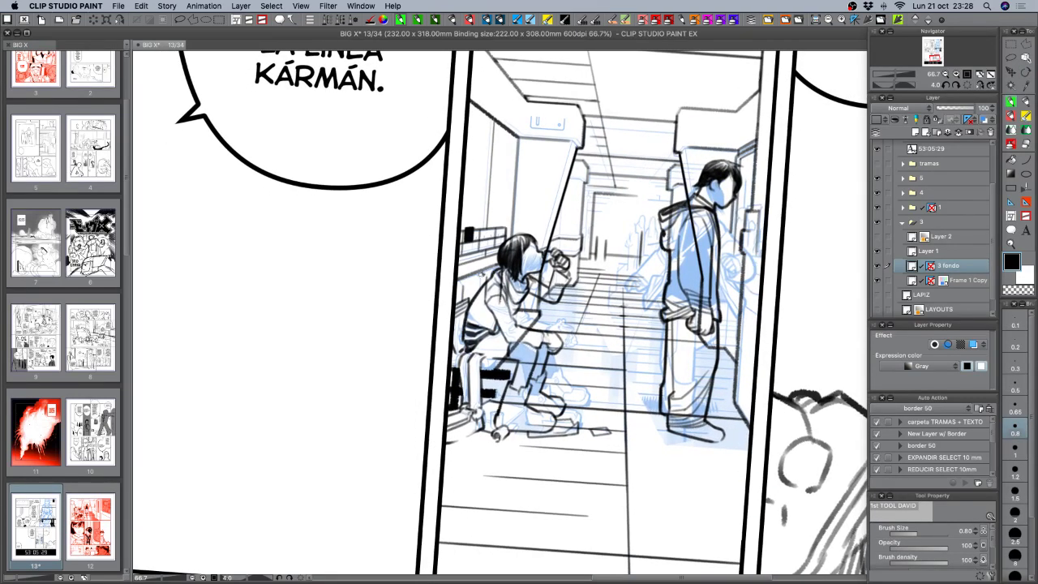
key("c")
key("c")
key("c")
key("c")
key("super+z")
scroll(537, 349, "up", 2)
scroll(537, 349, "right", 1)
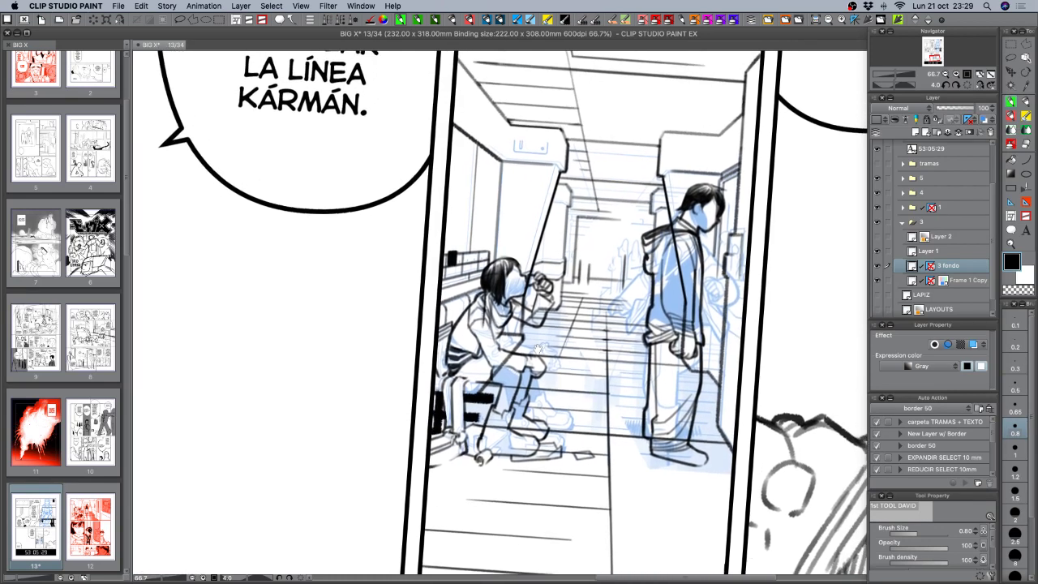
Draw a thin second line along the slanted pillar edge above the seated figure with the 0.10 brush, then return to size 0.80.
left_click_drag(539, 349, 531, 358)
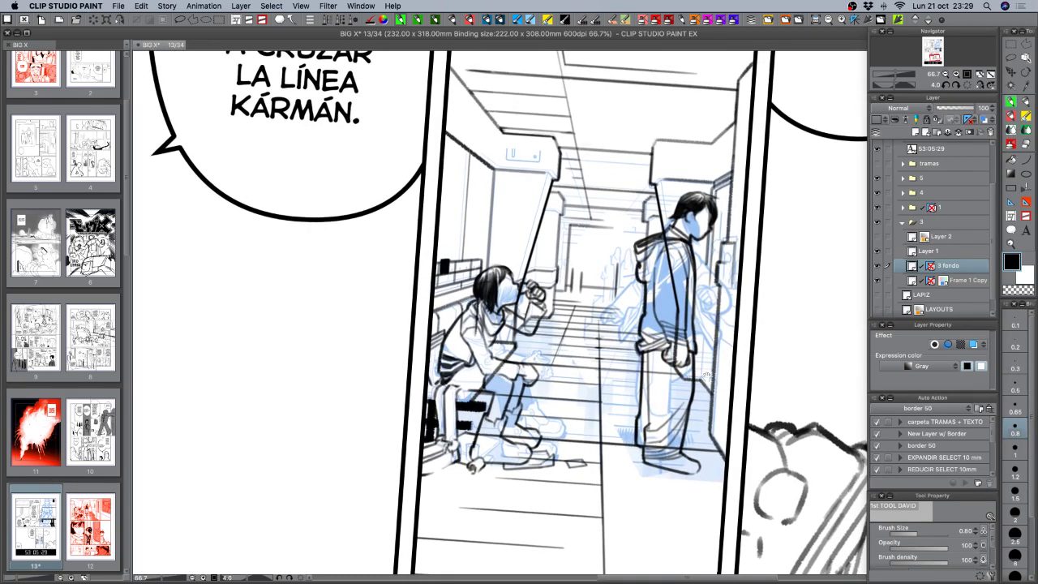
scroll(705, 375, "down", 3)
scroll(705, 375, "right", 1)
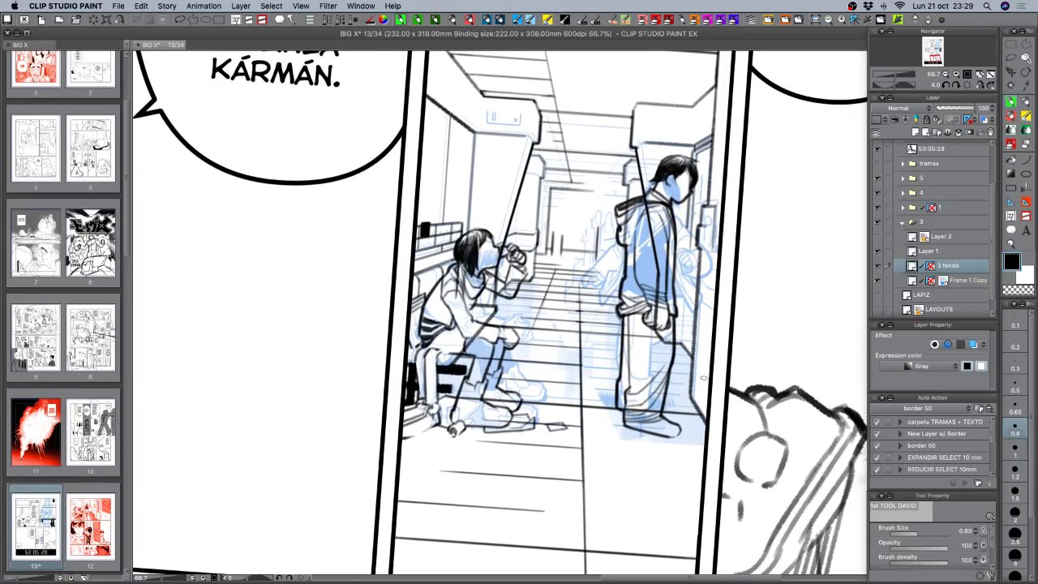
key("bracketleft")
key("bracketleft")
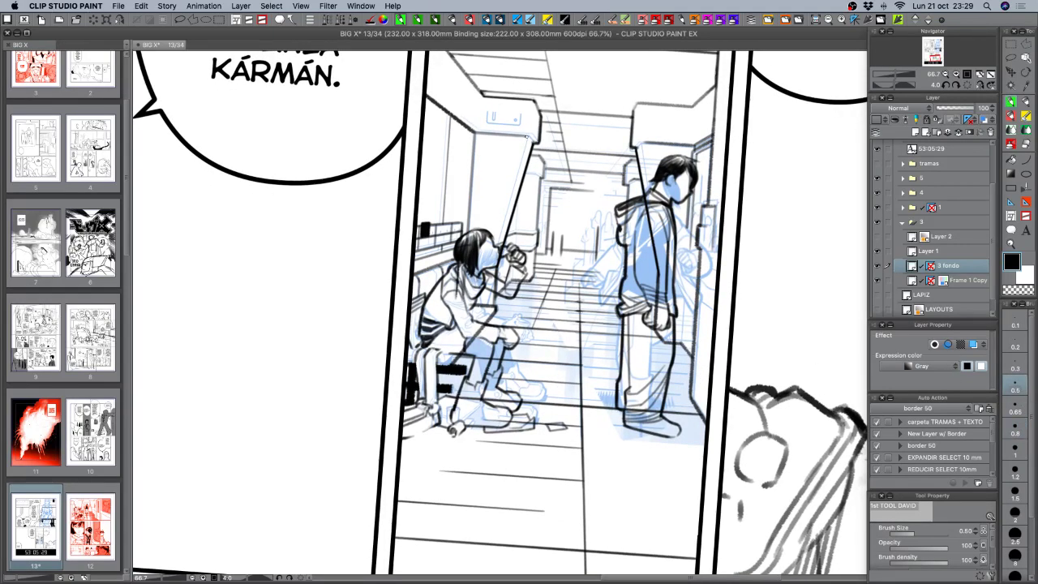
left_click_drag(531, 140, 498, 236)
key("super+z")
left_click(1007, 330)
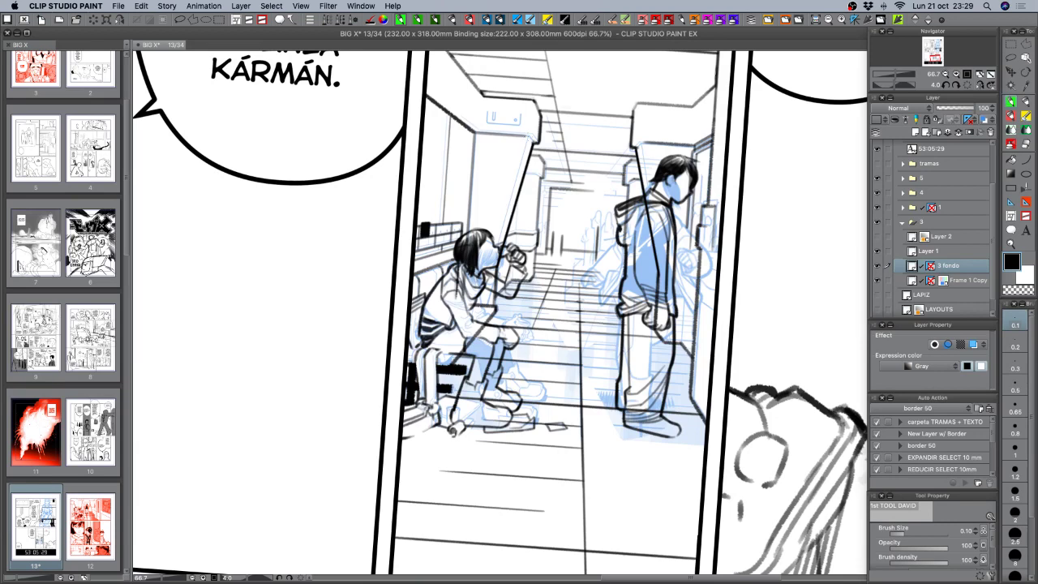
left_click_drag(526, 145, 510, 193)
left_click_drag(527, 142, 501, 228)
left_click(1015, 433)
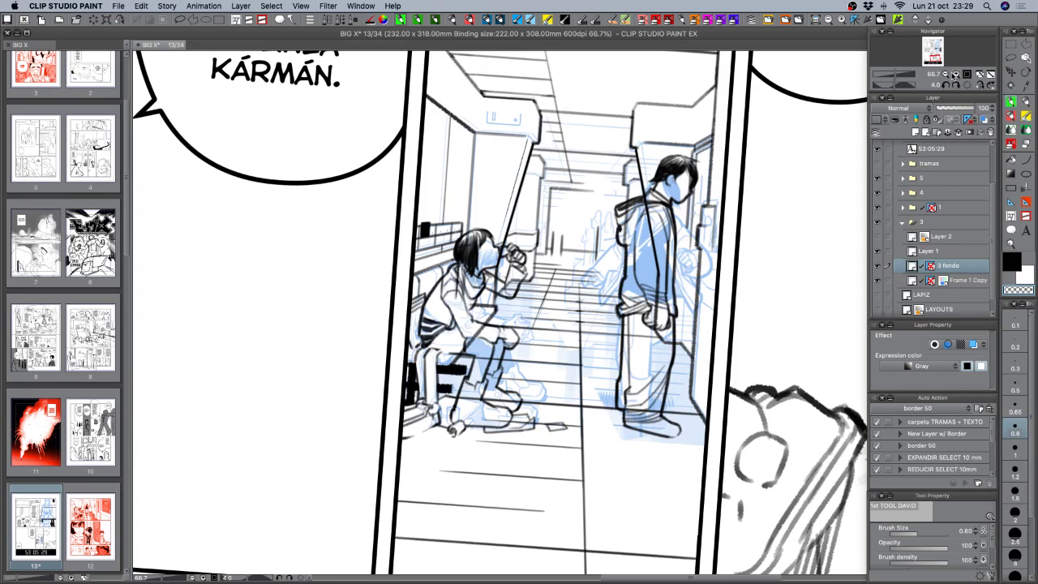
Check the panel within the whole row and save the page.
left_click(947, 75)
left_click(947, 75)
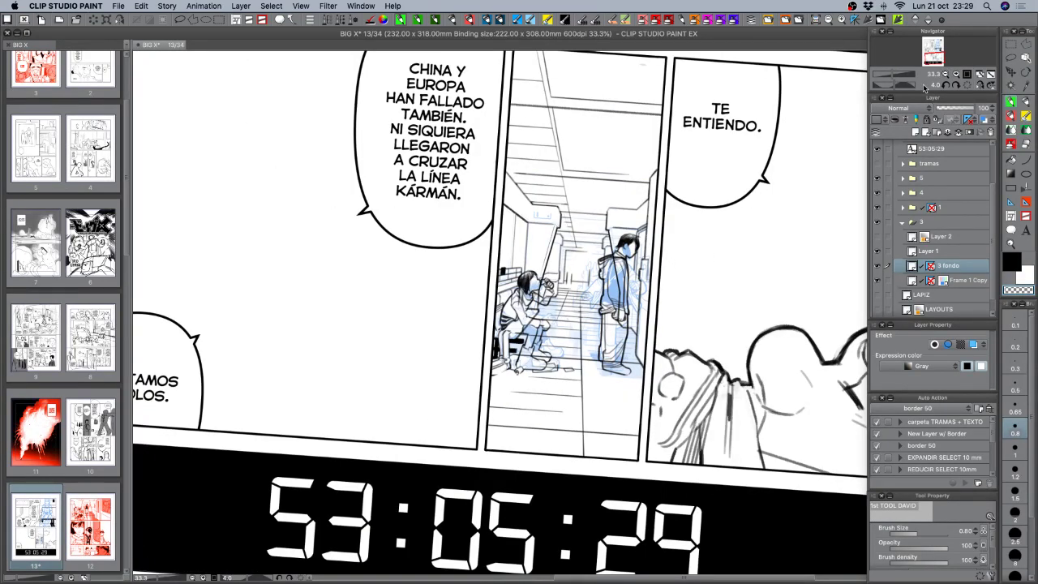
key("super+s")
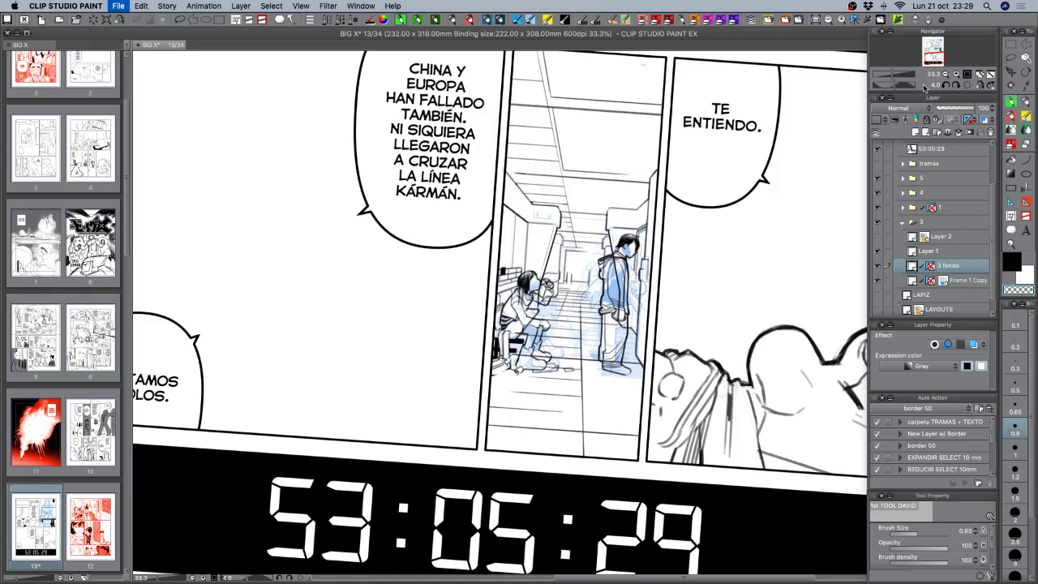
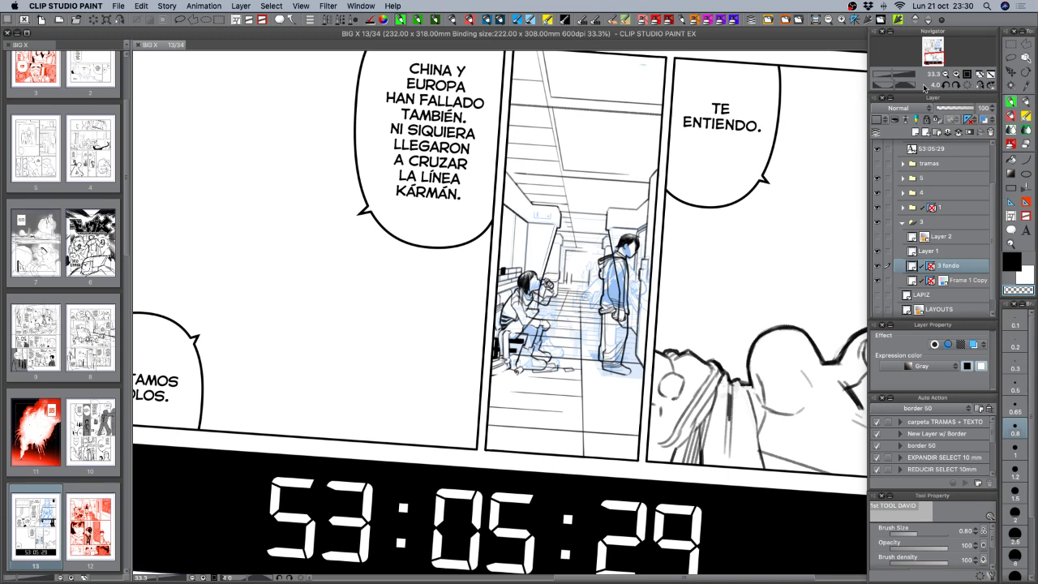
Touch up the 3 fondo wall line beside the standing figure, alternating between drawing and erasing, and undo the last stroke.
left_click(955, 74)
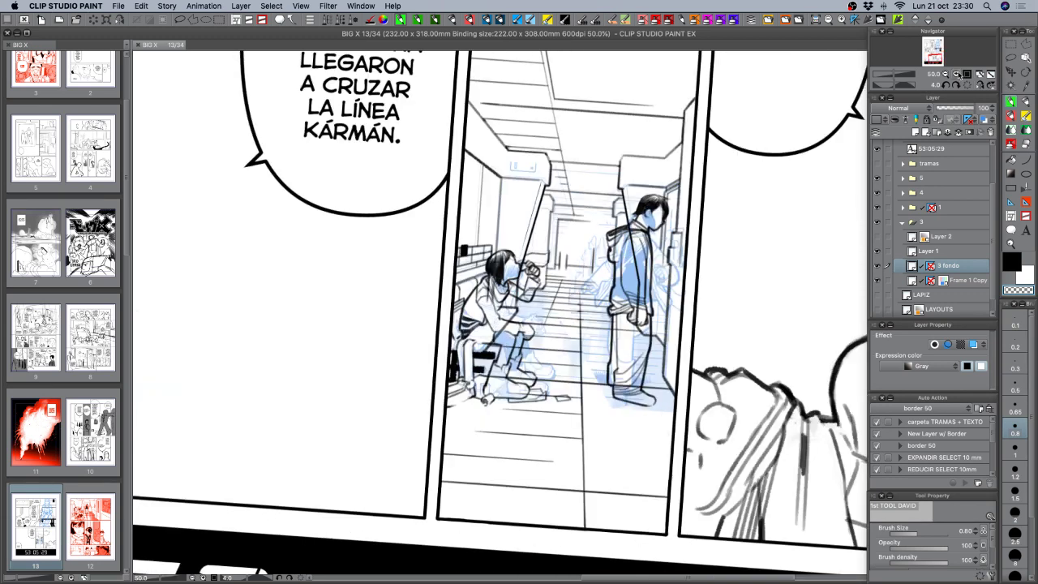
left_click_drag(743, 297, 622, 405)
scroll(640, 397, "down", 1)
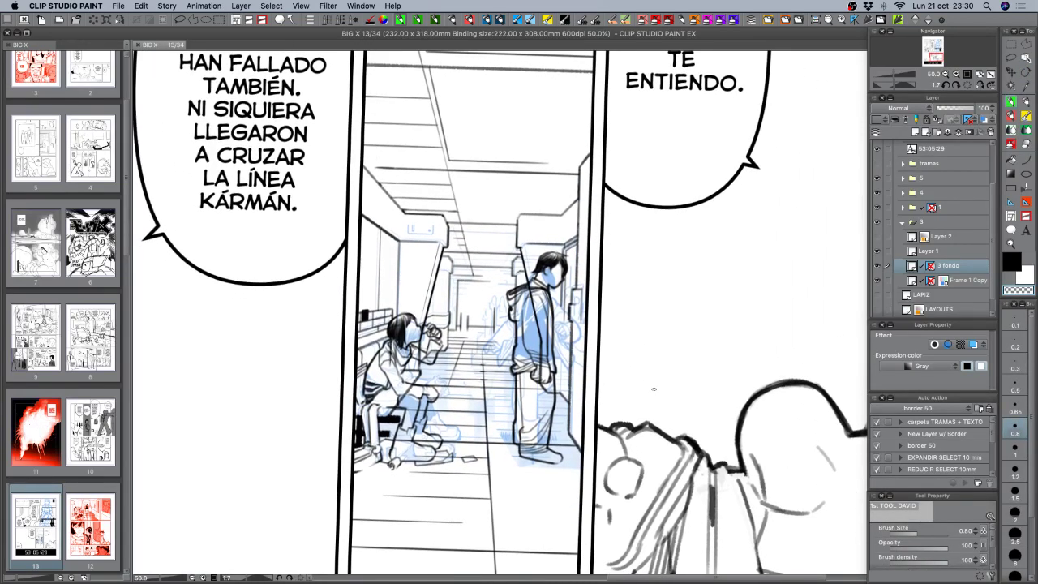
left_click_drag(561, 305, 560, 324)
key("c")
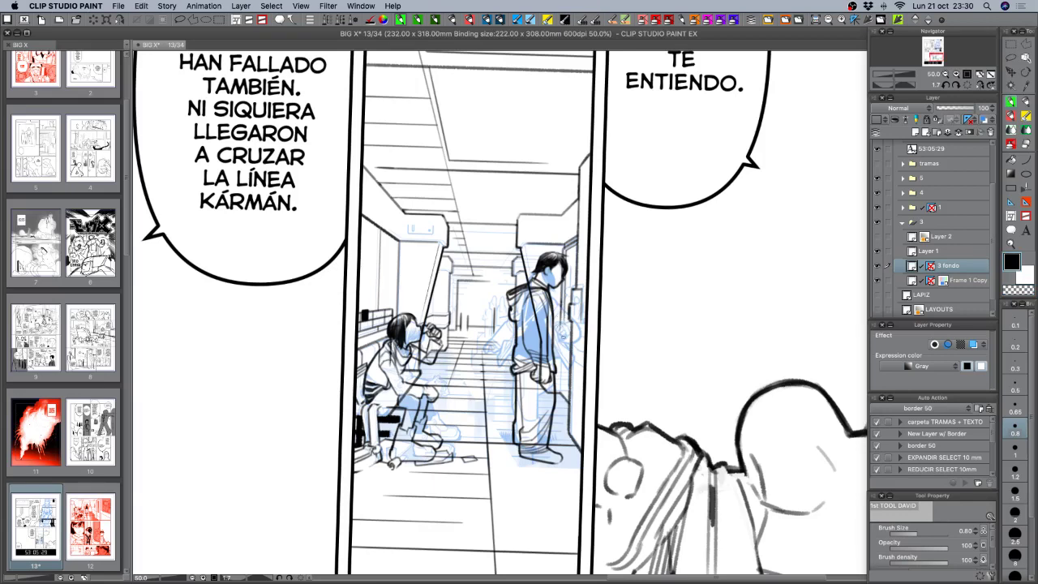
left_click_drag(563, 302, 559, 309)
key("super+z")
key("r")
left_click_drag(648, 377, 640, 227)
key("p")
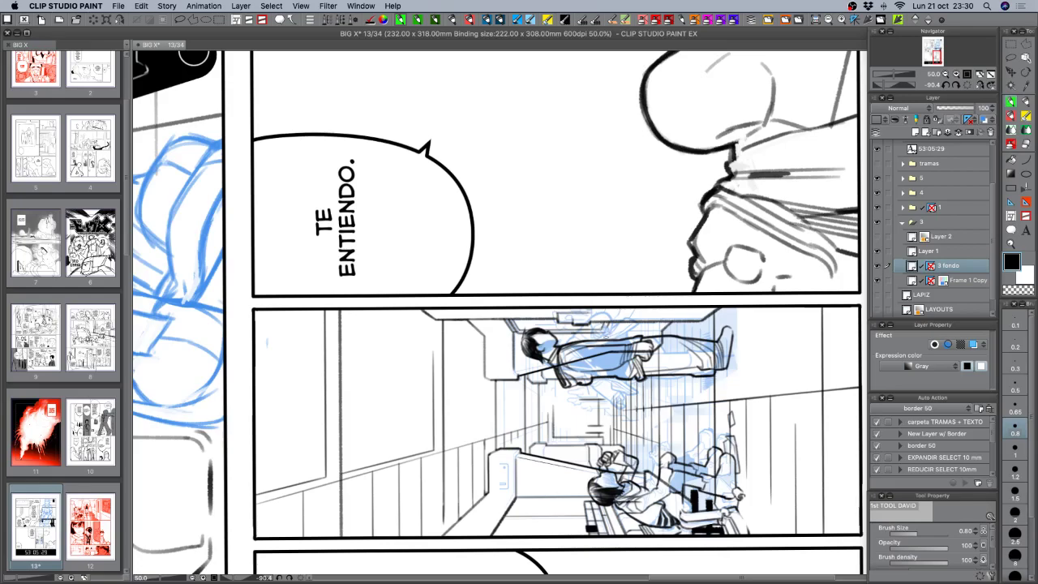
Try redrawing the long wall edge beside the standing figure on 3 fondo and undo the strokes.
key("shift+space")
mouse_move(605, 336)
left_mouse_down()
mouse_move(554, 330)
mouse_move(548, 389)
left_mouse_up()
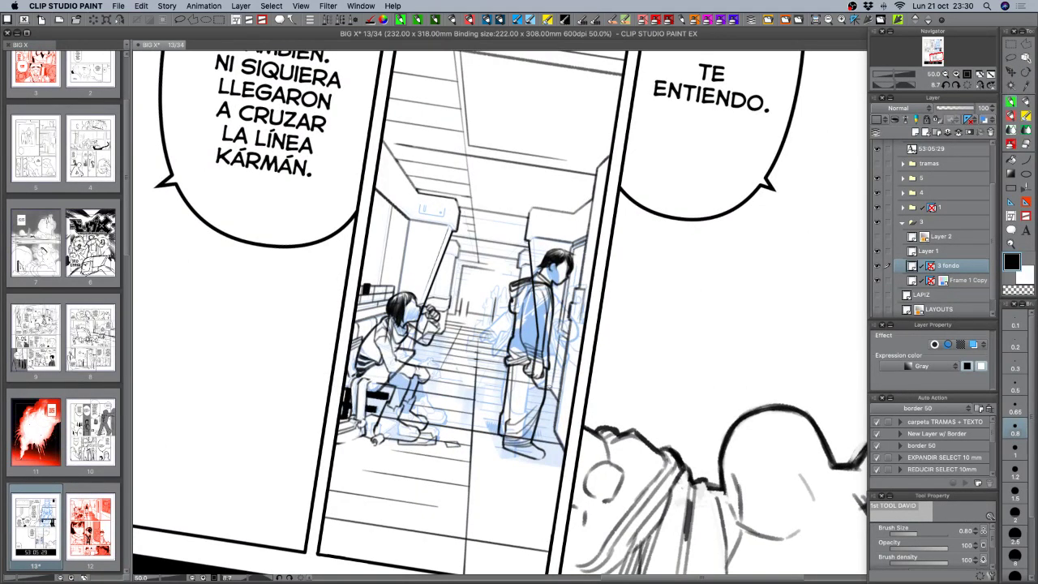
key("super+z")
left_click_drag(558, 338, 549, 386)
key("super+z")
key("c")
key("r")
mouse_move(587, 444)
left_mouse_down()
mouse_move(548, 464)
mouse_move(582, 448)
left_mouse_up()
key("super+z")
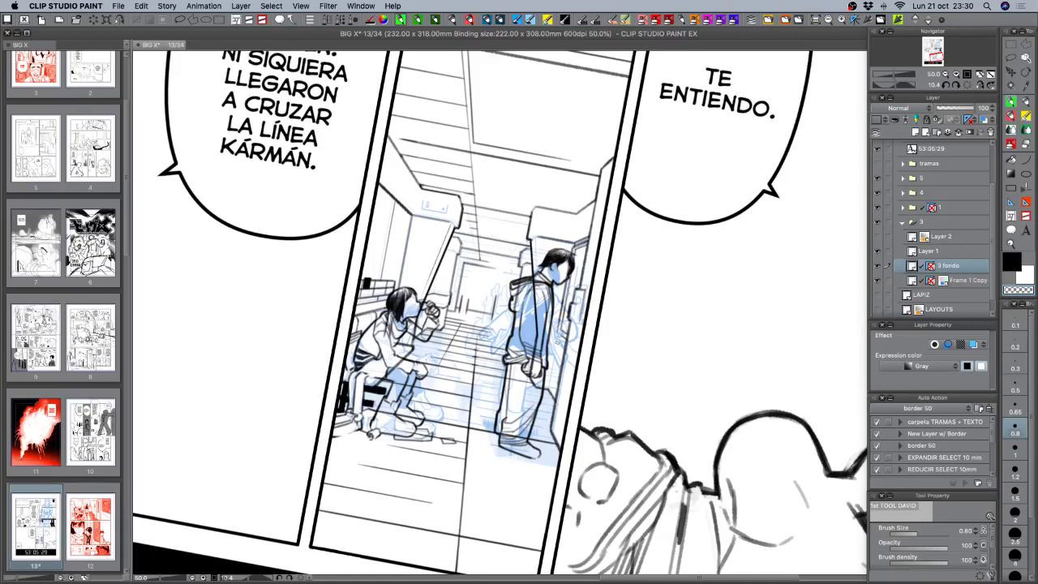
Rework the background edge between the standing figure and the panel border on 3 fondo, undoing the last stroke.
key("c")
key("r")
left_click_drag(562, 335, 557, 297)
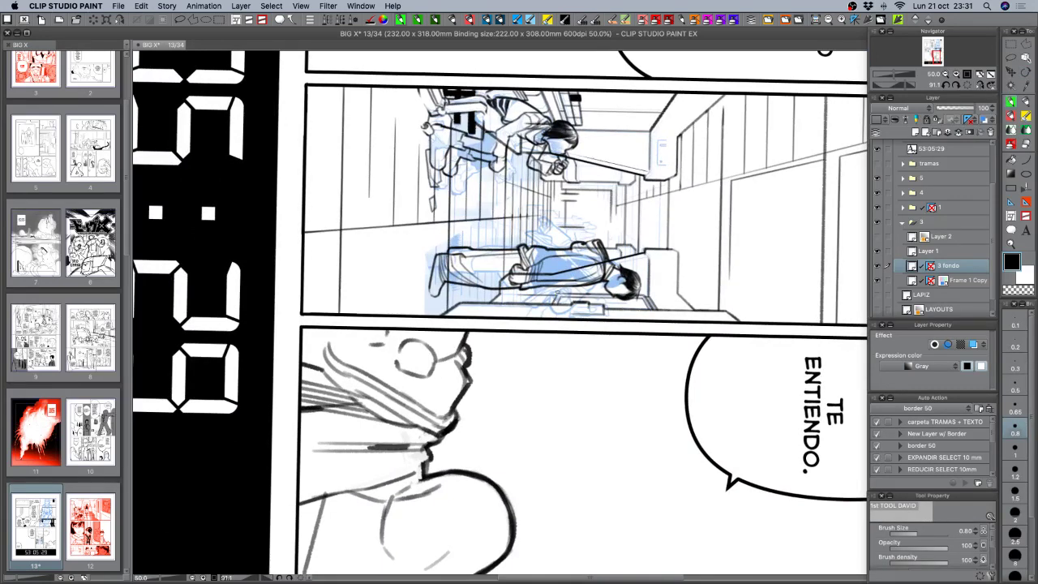
key("c")
key("r")
left_click_drag(522, 379, 722, 413)
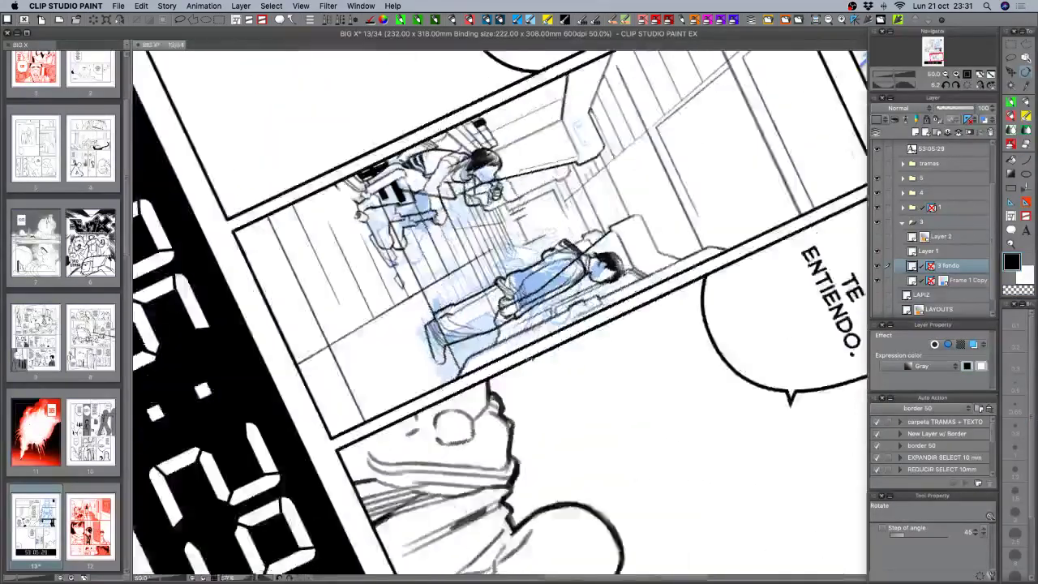
left_click_drag(530, 357, 520, 342)
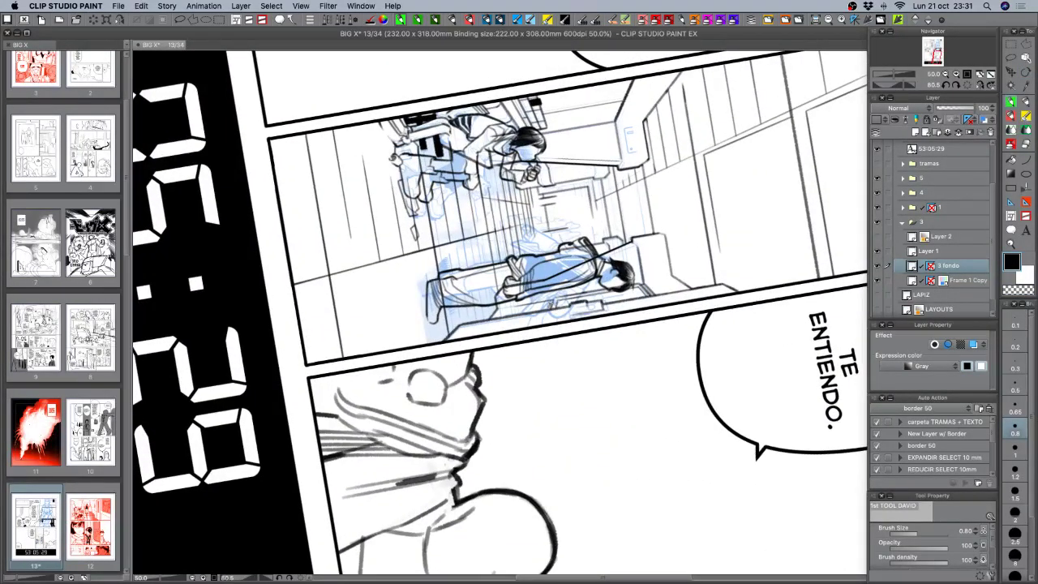
key("r")
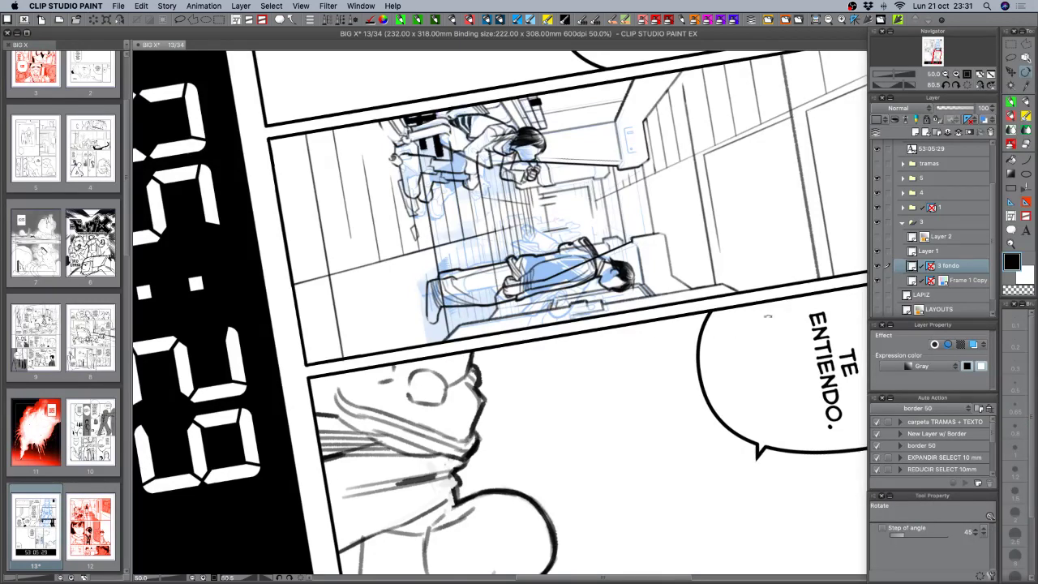
mouse_move(768, 316)
left_mouse_down()
mouse_move(693, 150)
mouse_move(641, 149)
left_mouse_up()
key("super+z")
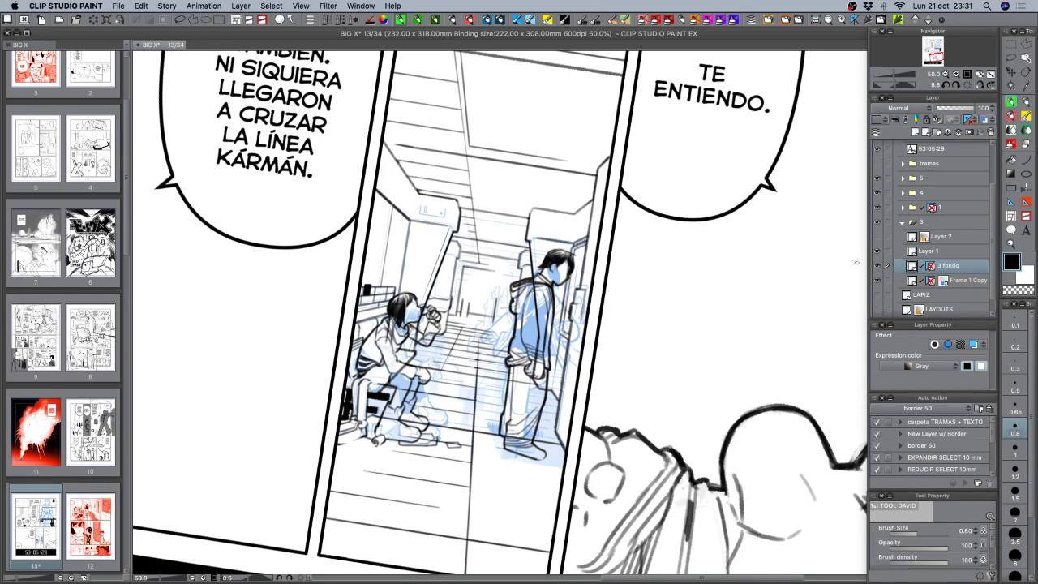
Hide the 3 fondo and Frame 1 Copy layers and make Layer 1 active with the brush at size 1.2.
left_click(876, 266)
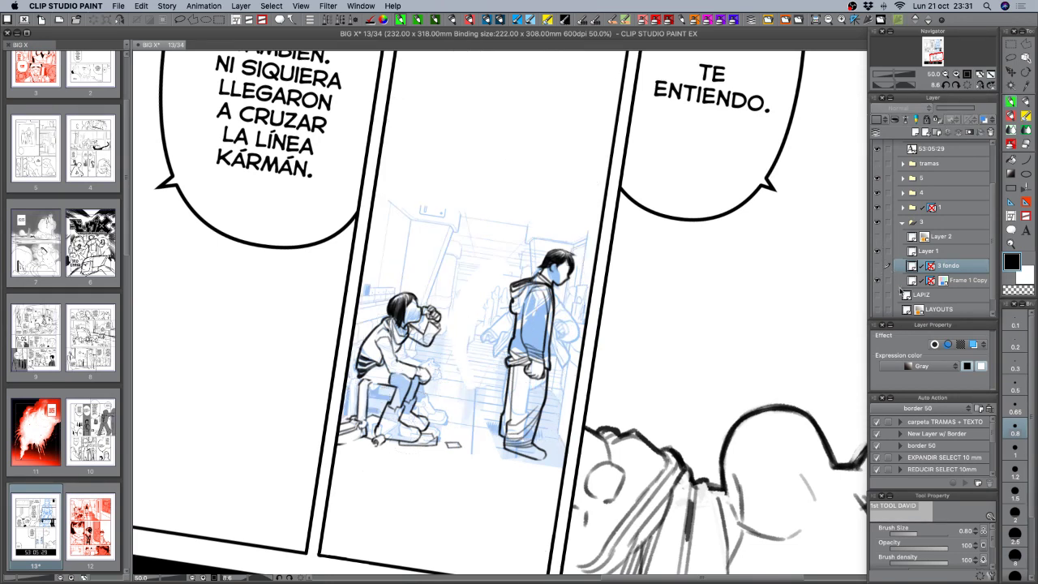
left_click(877, 280)
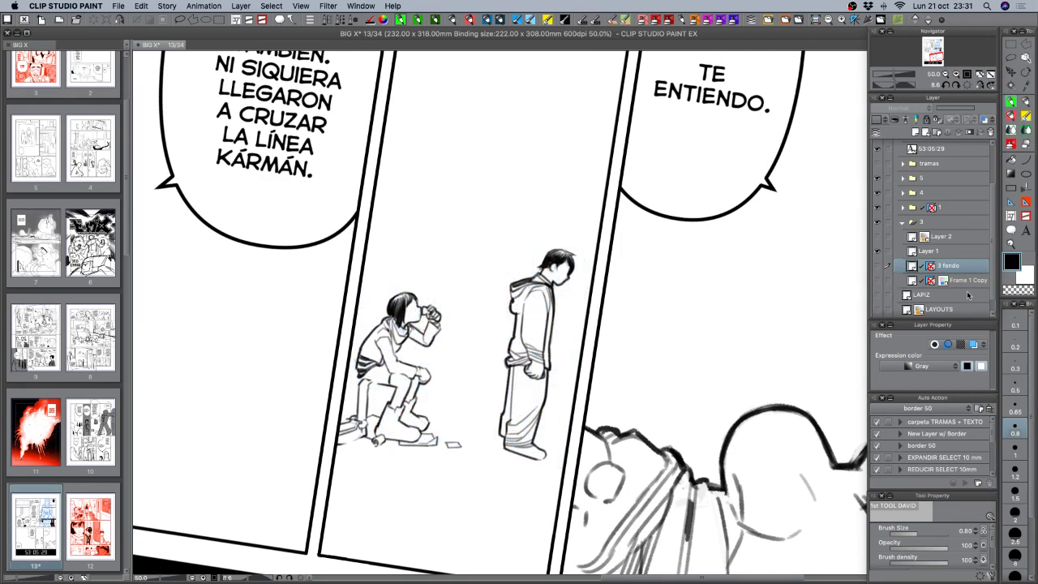
left_click(1016, 475)
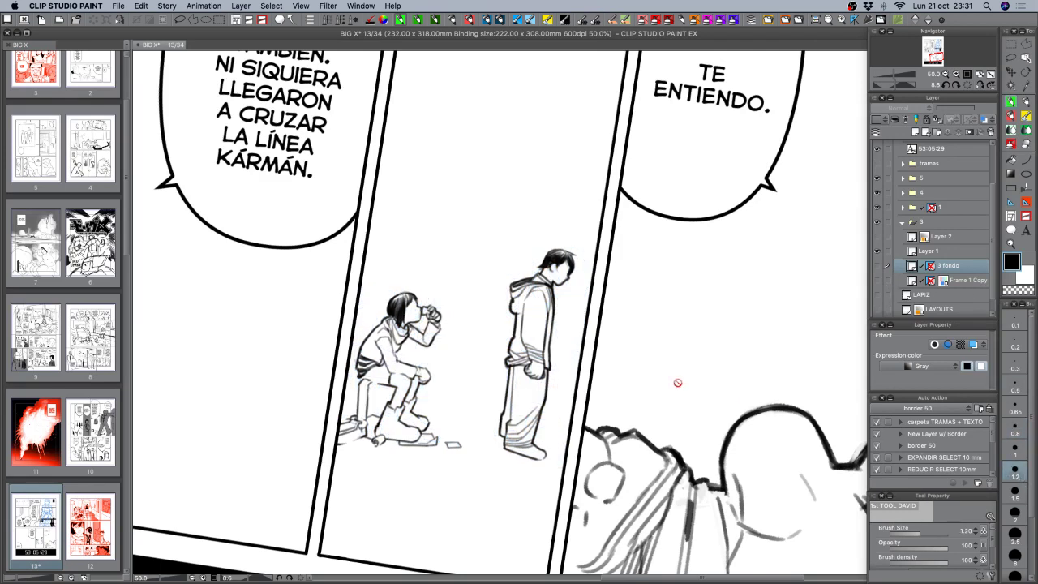
left_click(941, 253)
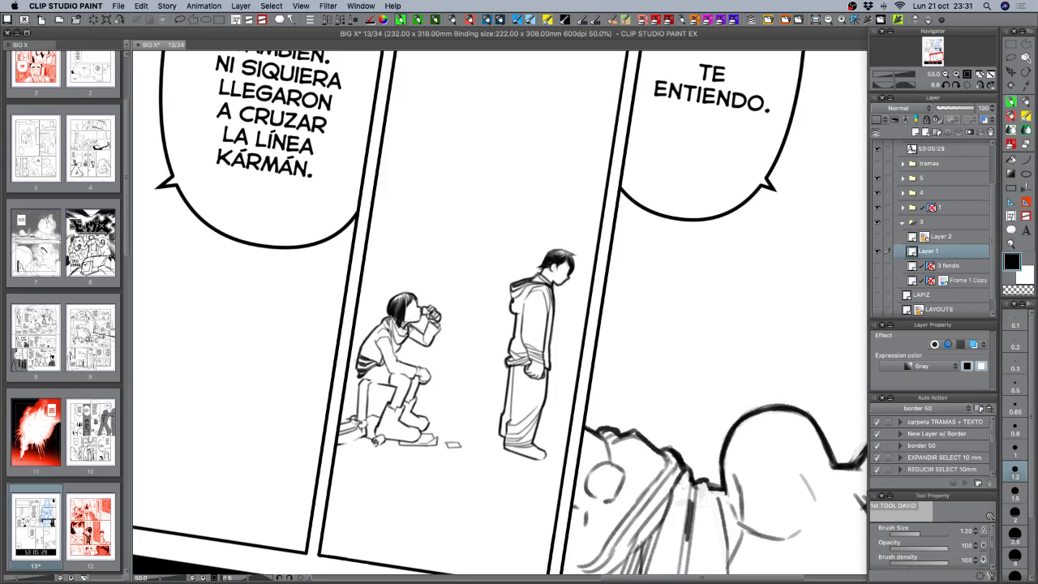
Ink black shadows on the seated figure's neck and arms, and sketch a light bulb above with an arrow aimed at the figure.
mouse_move(402, 325)
left_mouse_down()
mouse_move(412, 314)
mouse_move(403, 330)
mouse_move(431, 335)
mouse_move(431, 316)
mouse_move(438, 322)
mouse_move(428, 344)
mouse_move(414, 332)
mouse_move(397, 341)
mouse_move(388, 322)
mouse_move(394, 353)
mouse_move(379, 340)
mouse_move(379, 350)
mouse_move(414, 376)
left_mouse_up()
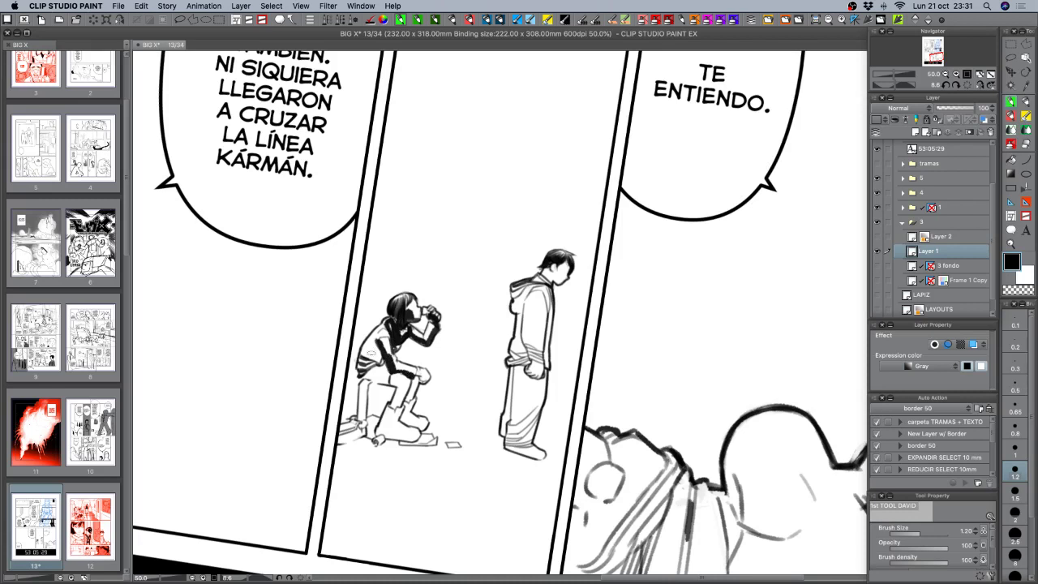
left_click_drag(460, 227, 435, 278)
mouse_move(434, 261)
left_mouse_down()
mouse_move(436, 278)
mouse_move(444, 272)
left_mouse_up()
mouse_move(468, 179)
left_mouse_down()
mouse_move(451, 200)
mouse_move(469, 223)
mouse_move(477, 191)
left_mouse_up()
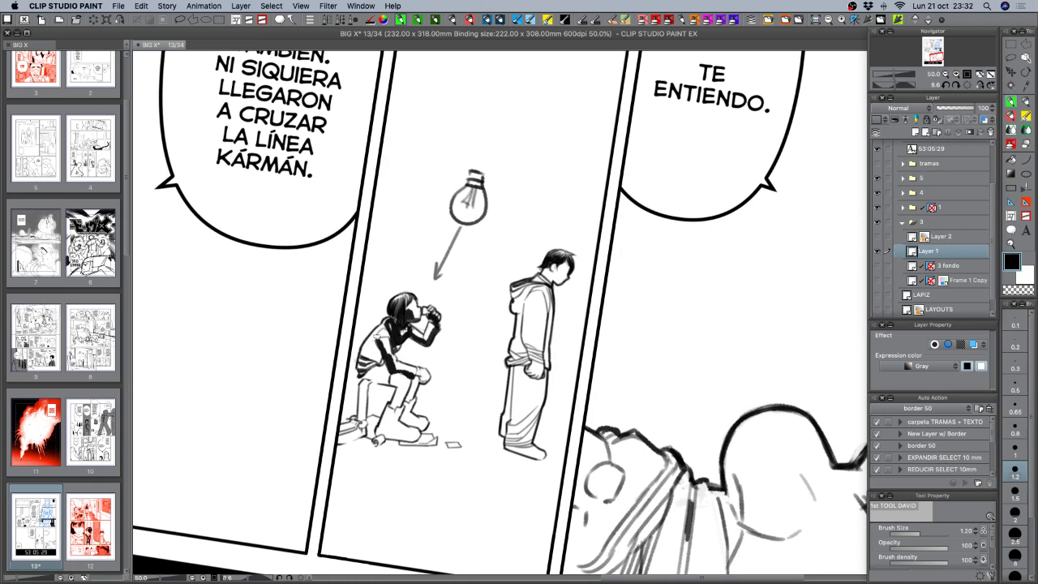
Add solid black shadows to the seated figure's back, the seat beneath and the foot area.
mouse_move(380, 335)
left_mouse_down()
mouse_move(359, 361)
mouse_move(382, 363)
mouse_move(362, 372)
left_mouse_up()
mouse_move(331, 466)
left_mouse_down()
mouse_move(366, 468)
mouse_move(411, 442)
left_mouse_up()
key("super+z")
mouse_move(362, 373)
left_mouse_down()
mouse_move(396, 391)
mouse_move(365, 384)
mouse_move(379, 438)
mouse_move(369, 431)
mouse_move(413, 442)
left_mouse_up()
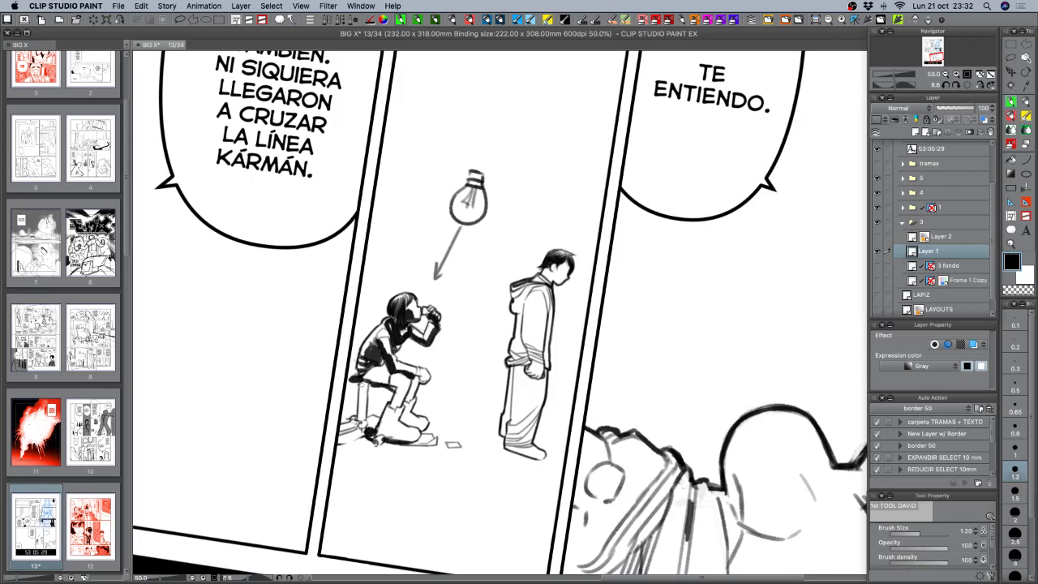
mouse_move(354, 343)
left_mouse_down()
mouse_move(340, 391)
mouse_move(392, 386)
left_mouse_up()
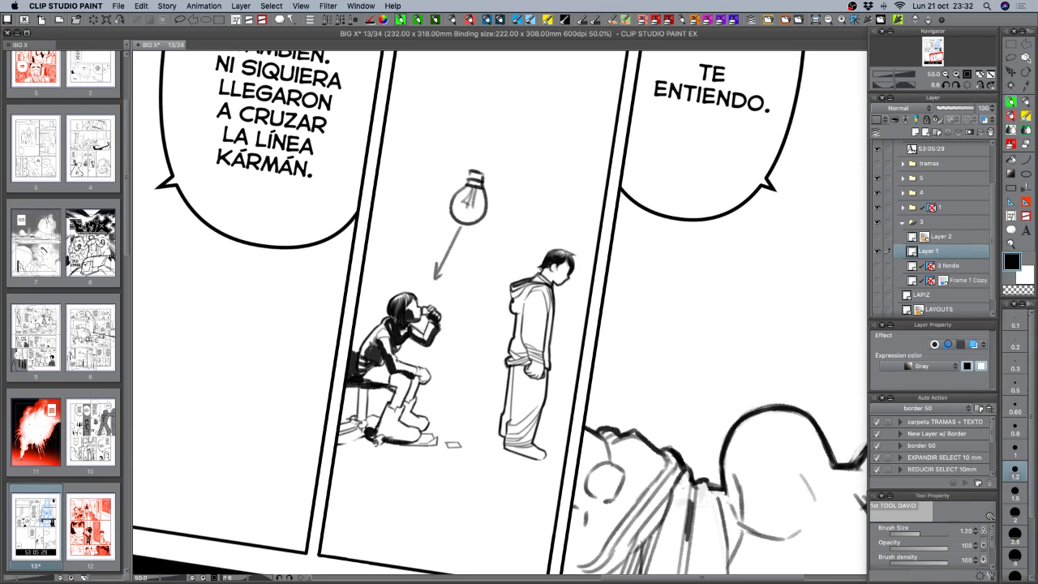
Draw a solid black cast shadow stretching across the floor from the standing figure's feet to the panel border.
left_click_drag(500, 448, 541, 511)
mouse_move(536, 457)
left_mouse_down()
mouse_move(571, 484)
mouse_move(510, 474)
mouse_move(520, 507)
mouse_move(548, 524)
left_mouse_up()
mouse_move(512, 478)
left_mouse_down()
mouse_move(537, 514)
mouse_move(527, 506)
mouse_move(558, 524)
mouse_move(553, 494)
left_mouse_up()
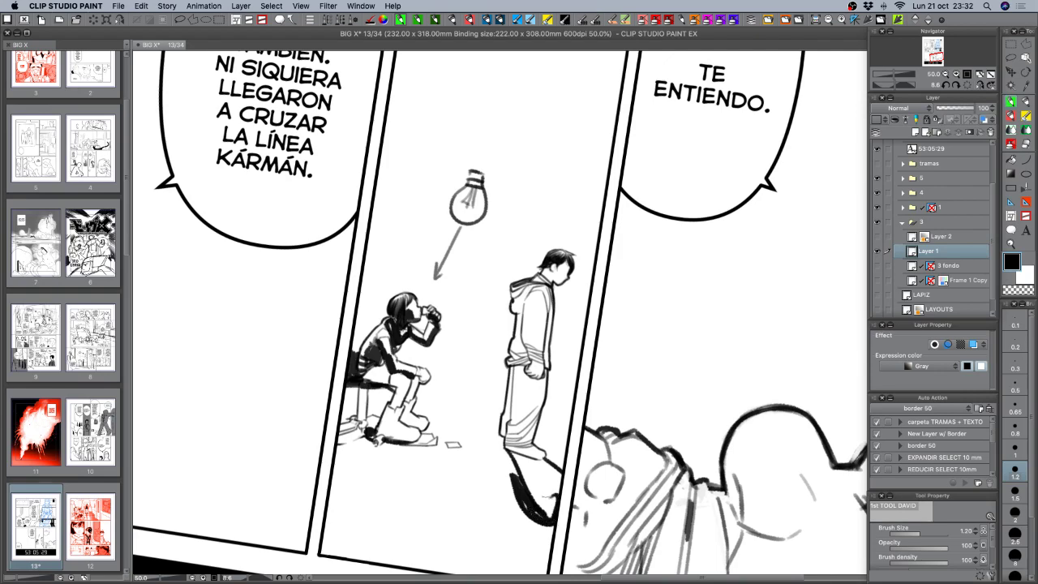
key("shift+space")
left_click_drag(673, 370, 661, 238)
mouse_move(716, 389)
left_mouse_down()
mouse_move(704, 410)
mouse_move(731, 378)
mouse_move(735, 387)
mouse_move(699, 413)
mouse_move(758, 410)
mouse_move(757, 396)
mouse_move(713, 407)
mouse_move(734, 407)
mouse_move(745, 392)
mouse_move(734, 377)
mouse_move(762, 397)
mouse_move(740, 403)
mouse_move(746, 416)
mouse_move(766, 396)
mouse_move(729, 413)
mouse_move(770, 392)
mouse_move(638, 511)
mouse_move(578, 519)
left_mouse_up()
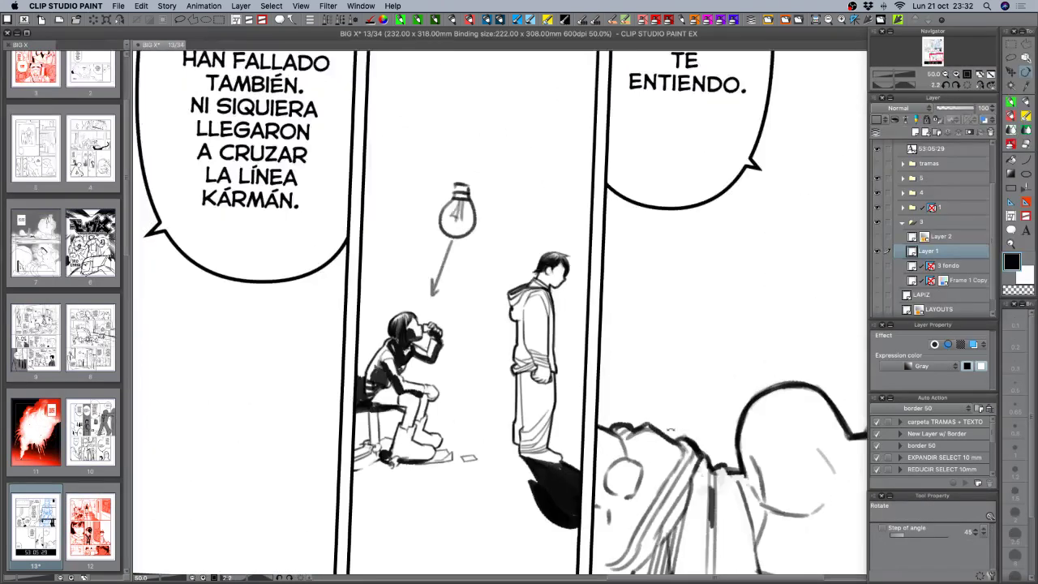
left_click_drag(666, 426, 662, 384)
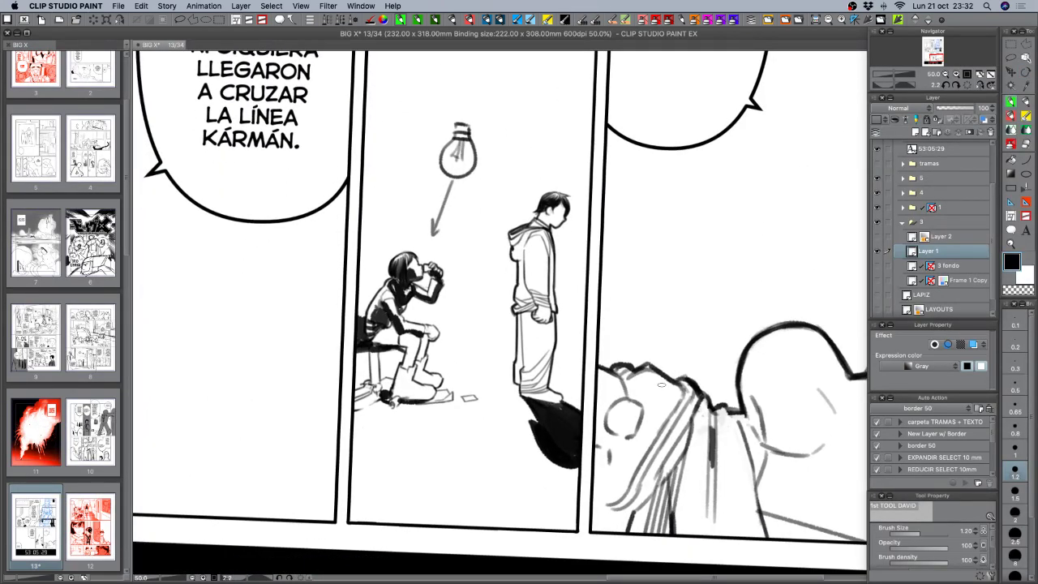
Undo the cast shadow and the shading on the seated figure's back, seat and foot area.
key("super+z")
key("super+z")
key("super+z")
key("super+z")
key("super+z")
key("super+z")
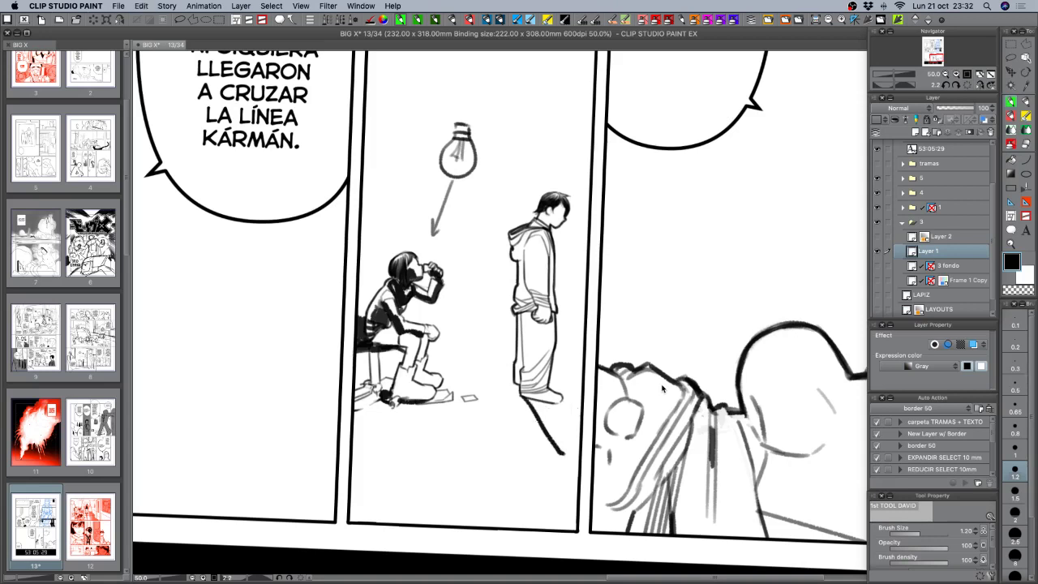
key("super+z")
key("super+z")
key("super+z")
key("super+z")
key("super+z")
key("super+z")
key("super+z")
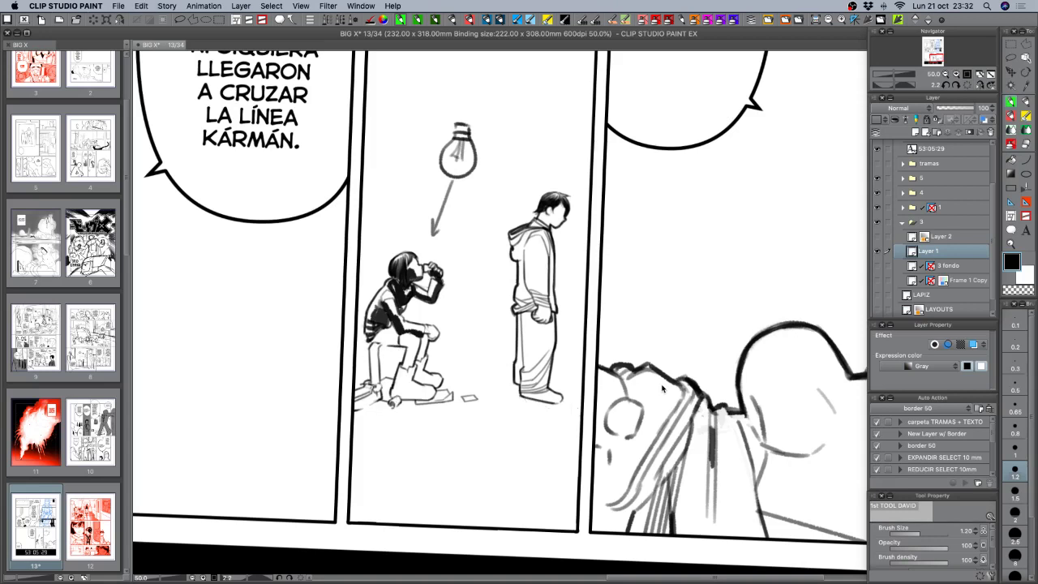
Redo the undone shadow strokes and capture a screenshot of the corridor panel with its lighting sketch.
key("super+y")
key("super+y")
key("super+y")
key("super+y")
key("super+y")
key("super+y")
key("super+y")
key("super+y")
key("super+y")
key("super+y")
key("super+y")
key("super+y")
key("super+y")
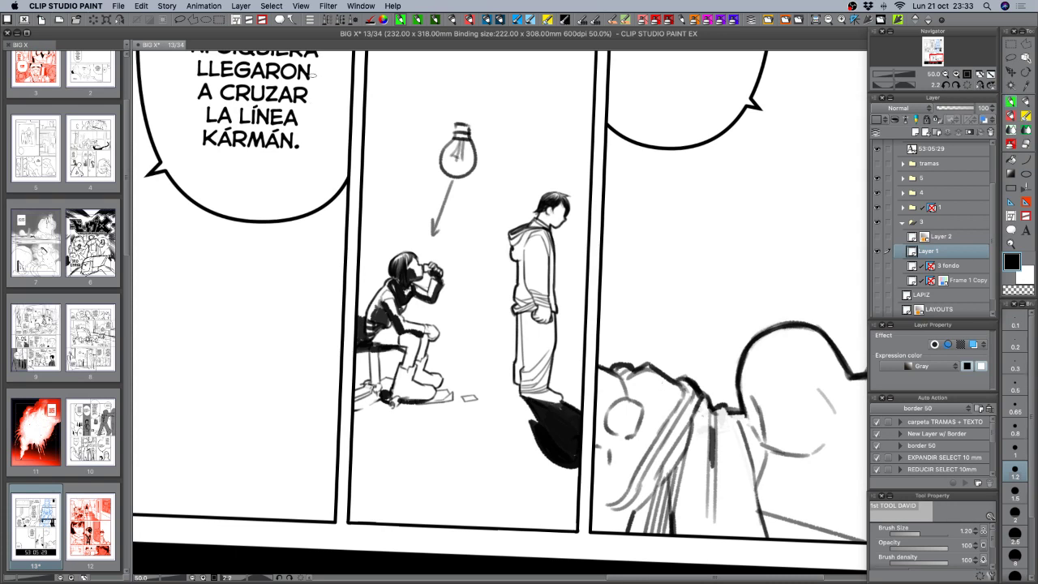
left_click_drag(317, 96, 629, 498)
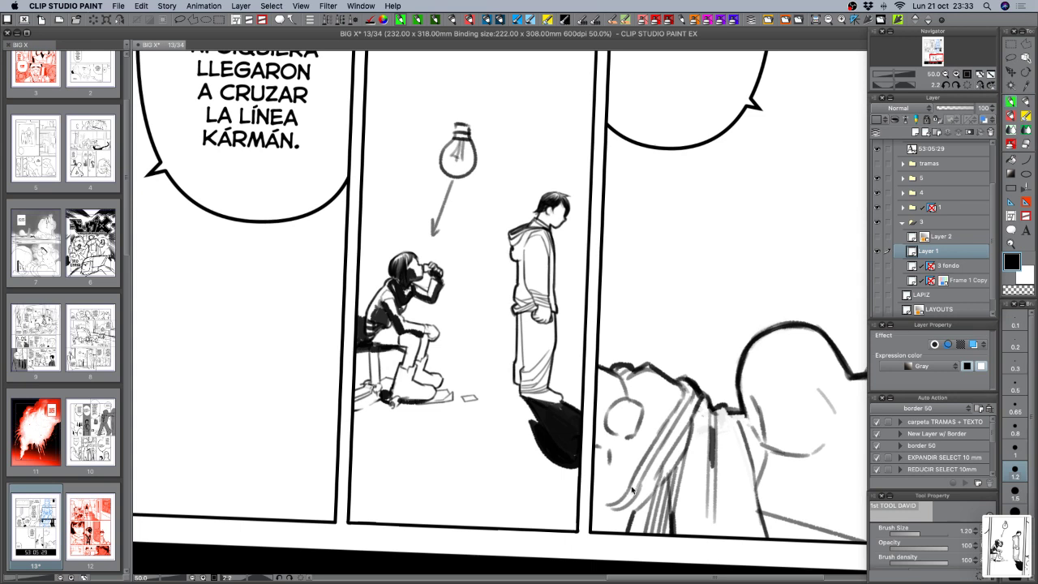
Undo all the shadow strokes, the light bulb and the arrow on Layer 1, leaving only the figures' clean linework.
key("super+z")
key("super+z")
key("super+z")
key("super+z")
key("super+z")
key("super+z")
key("super+z")
key("super+z")
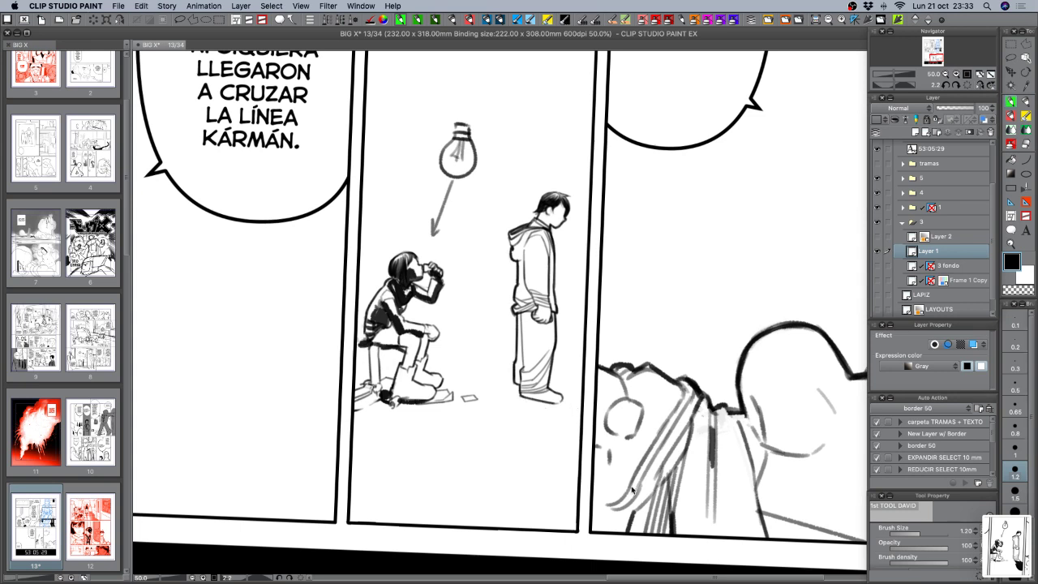
key("super+z")
key("super+z")
key("super+z")
key("super+z")
key("super+z")
key("super+z")
key("super+z")
key("super+z")
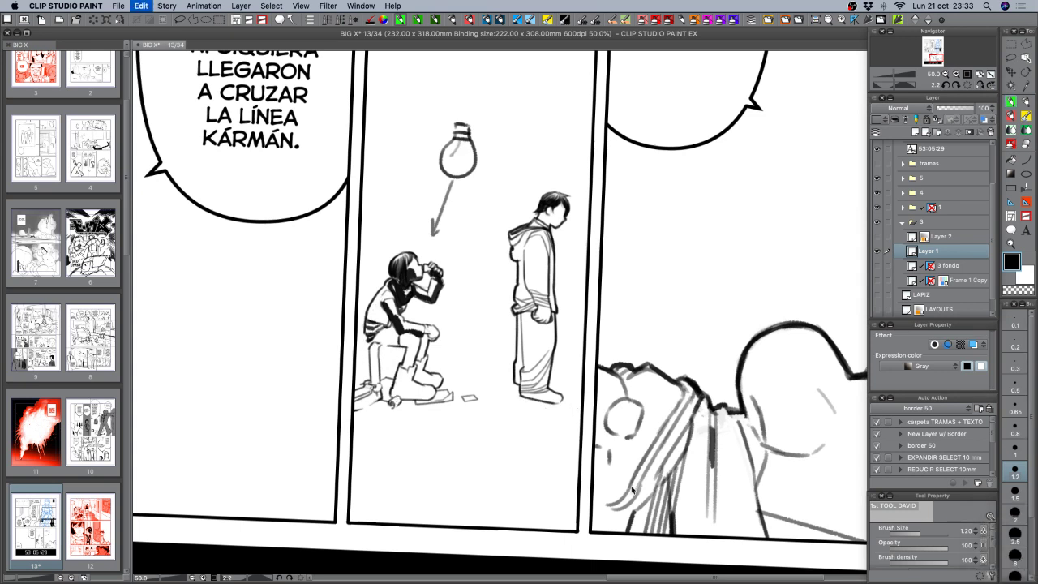
key("super+z")
key("super+z")
key("super+z")
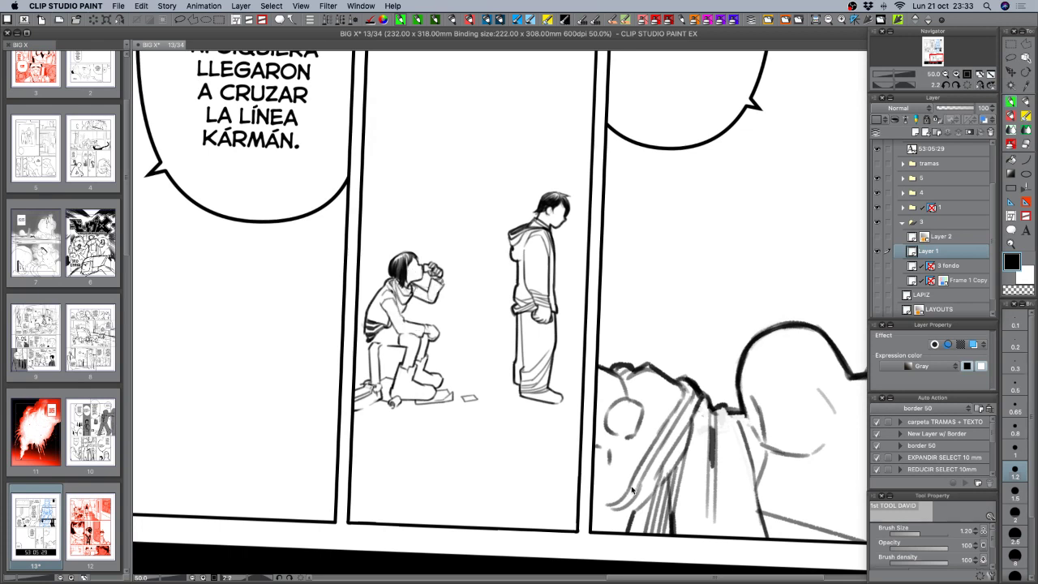
key("super+z")
Hide and show Layer 1 to check the corridor figures, and set the brush size to 0.8.
left_click_drag(570, 332, 621, 364)
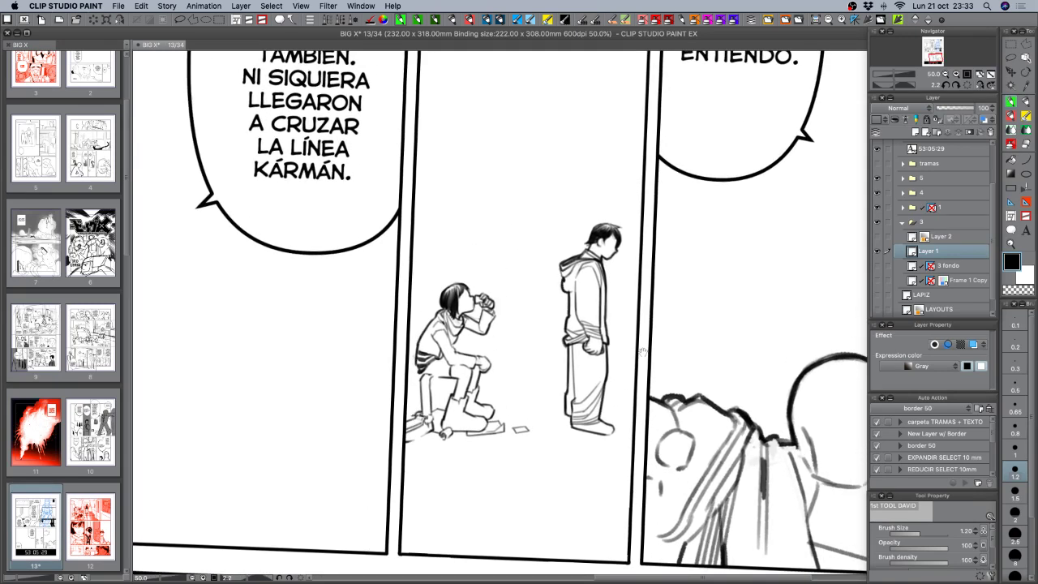
left_click(877, 251)
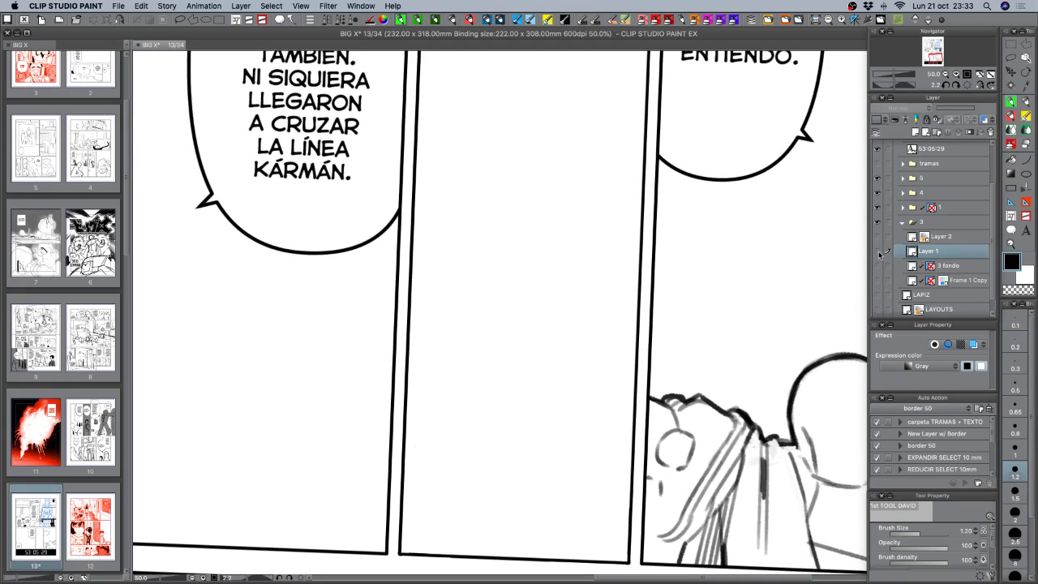
left_click(877, 251)
left_click(1015, 447)
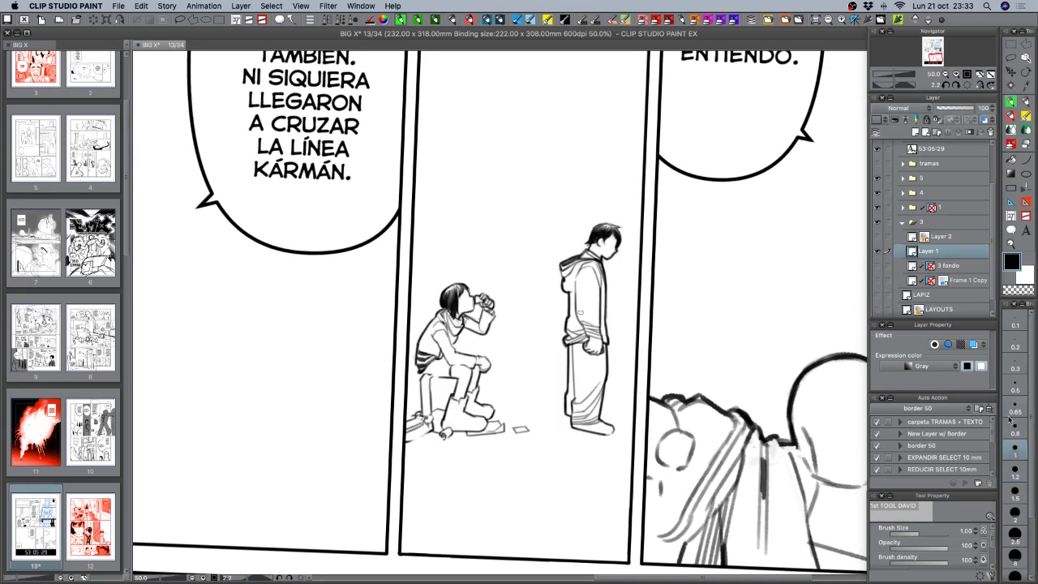
left_click(1015, 430)
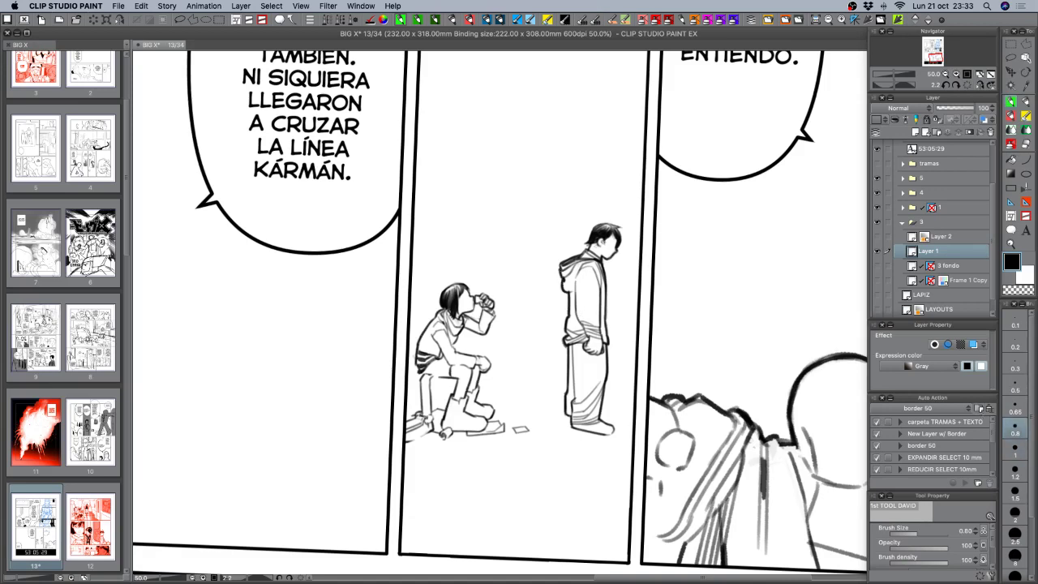
left_click_drag(638, 419, 602, 412)
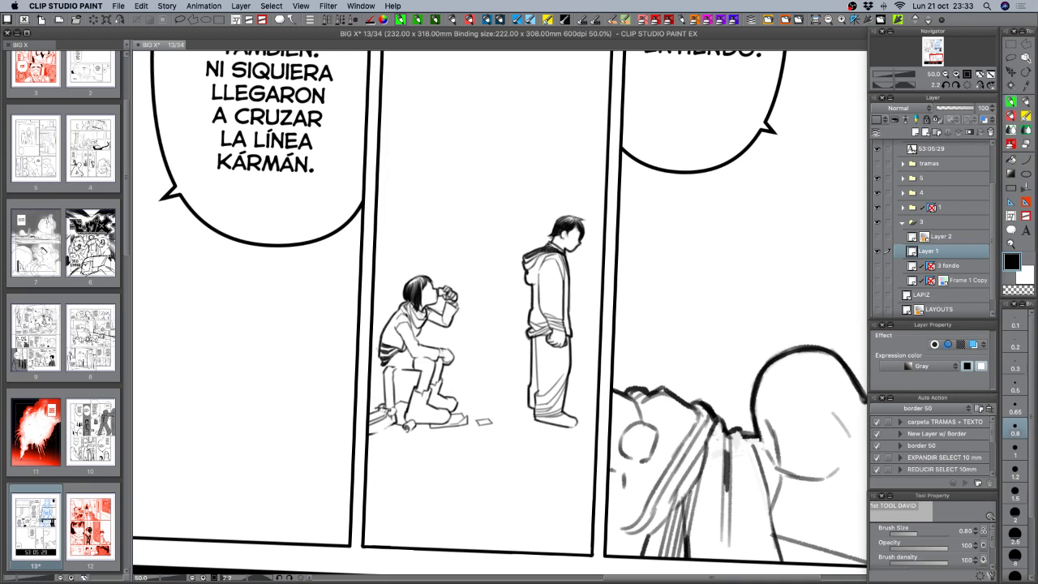
key("shift+space")
mouse_move(588, 252)
left_mouse_down()
mouse_move(578, 376)
mouse_move(520, 403)
left_mouse_up()
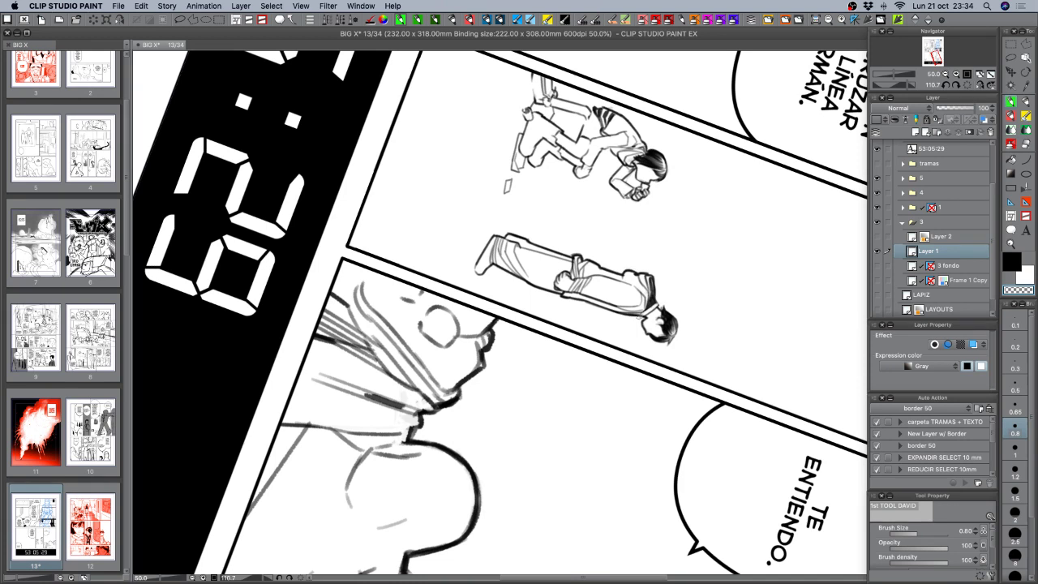
key("c")
key("shift+space")
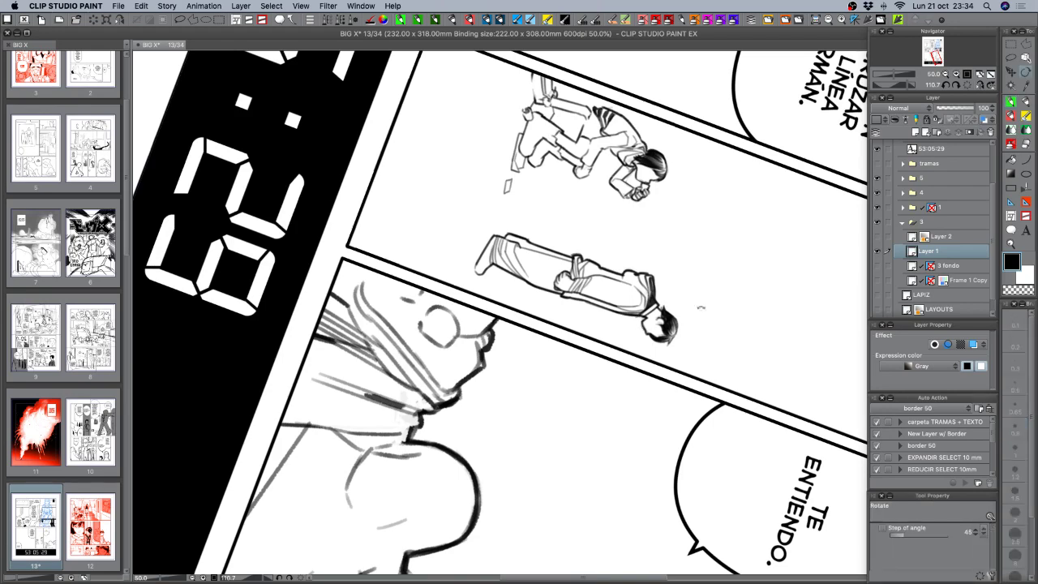
mouse_move(700, 307)
left_mouse_down()
mouse_move(668, 199)
mouse_move(637, 186)
left_mouse_up()
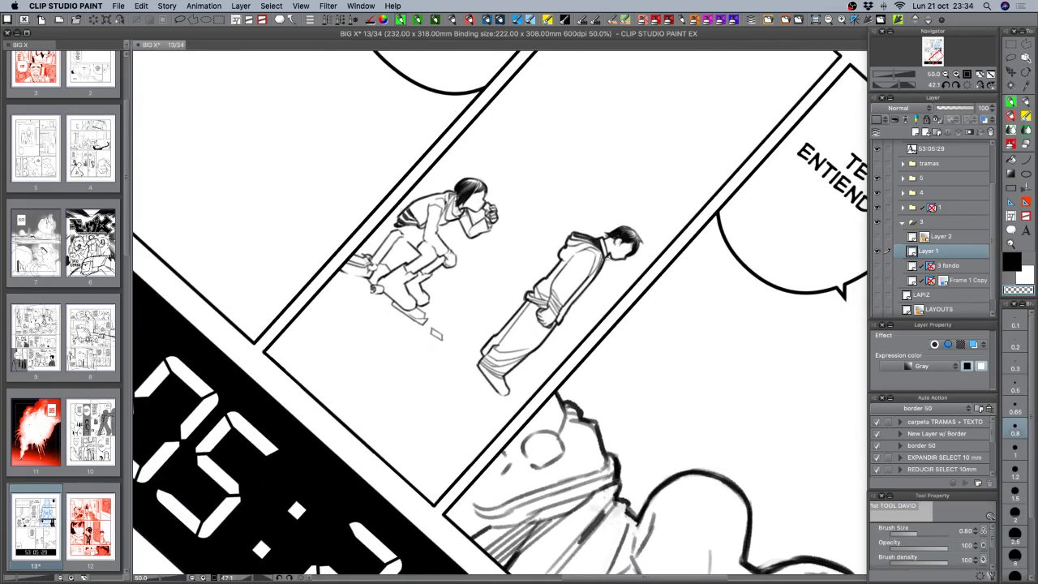
key("c")
key("shift+space")
mouse_move(681, 328)
left_mouse_down()
mouse_move(715, 218)
mouse_move(700, 222)
mouse_move(707, 239)
mouse_move(677, 286)
left_mouse_up()
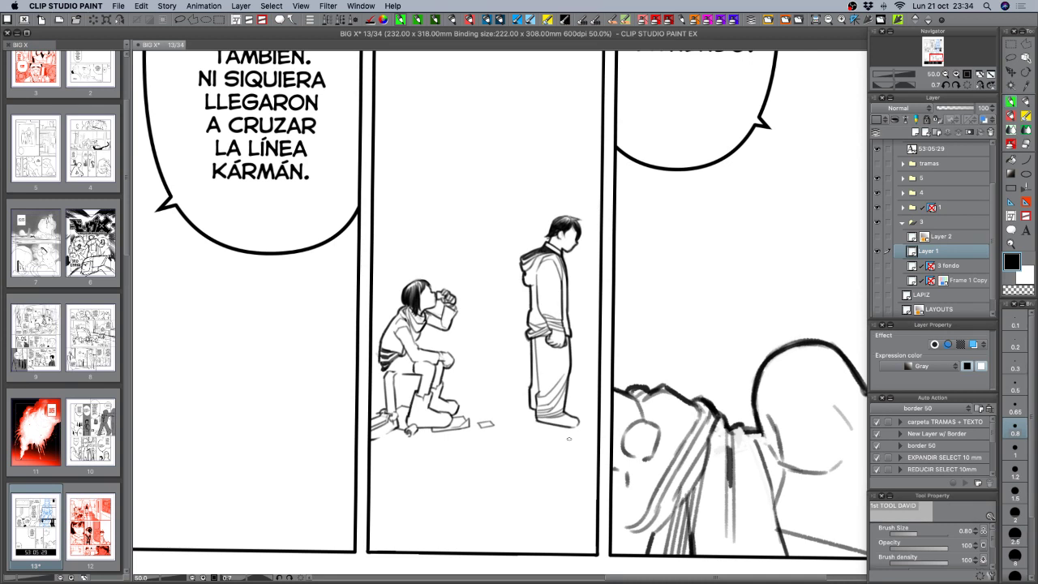
key("c")
left_click_drag(576, 233, 575, 241)
key("c")
Sketch a bald head with an ear, seen from behind at an angle, above the standing figure.
mouse_move(512, 109)
left_mouse_down()
mouse_move(491, 135)
mouse_move(489, 170)
mouse_move(522, 183)
left_mouse_up()
left_click_drag(507, 144, 510, 159)
mouse_move(505, 106)
left_mouse_down()
mouse_move(556, 151)
mouse_move(556, 169)
mouse_move(523, 197)
left_mouse_up()
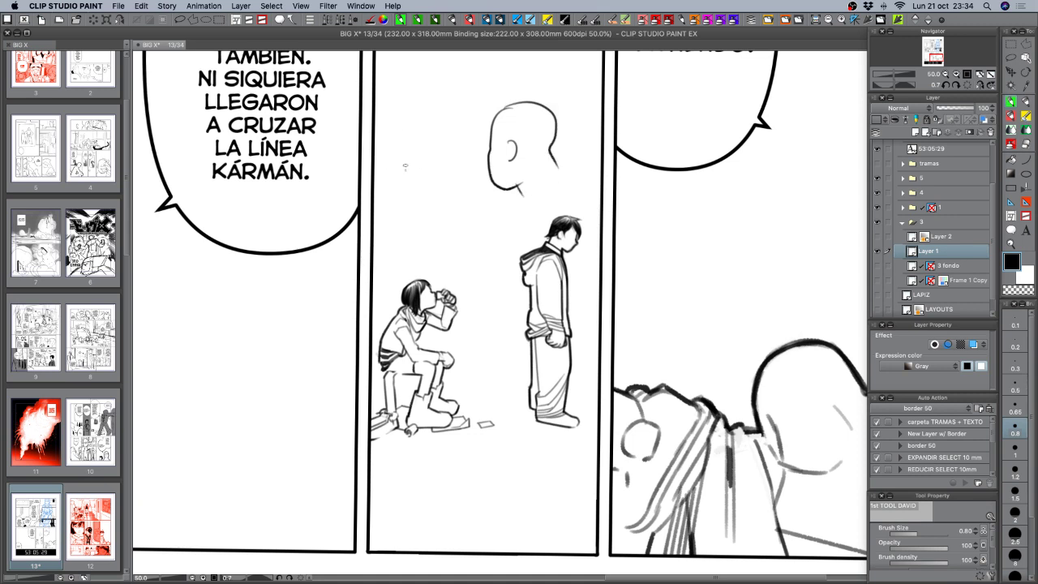
Sketch a simple head with brow line, nose, mouth, ear and neck above the seated figure.
mouse_move(406, 169)
left_mouse_down()
mouse_move(439, 130)
mouse_move(455, 187)
left_mouse_up()
mouse_move(416, 155)
left_mouse_down()
mouse_move(457, 158)
mouse_move(447, 191)
left_mouse_up()
mouse_move(405, 163)
left_mouse_down()
mouse_move(418, 193)
mouse_move(407, 185)
mouse_move(447, 195)
mouse_move(401, 194)
mouse_move(399, 185)
mouse_move(439, 226)
left_mouse_up()
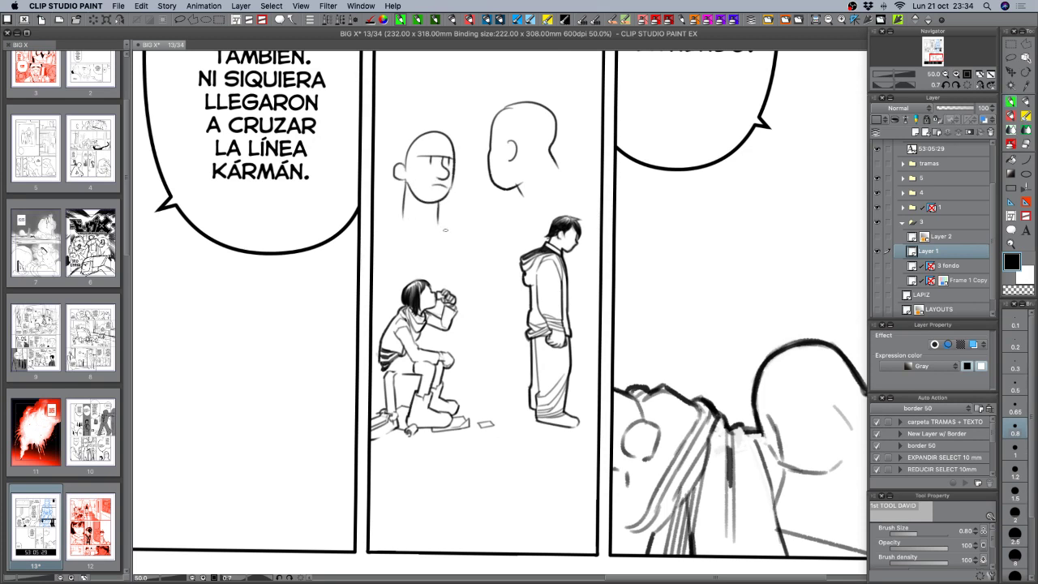
Add shoulders to the head seen from behind and draw a light-direction arrow above it, pointing down to the left.
mouse_move(542, 189)
left_mouse_down()
mouse_move(499, 213)
mouse_move(496, 238)
left_mouse_up()
mouse_move(555, 162)
left_mouse_down()
mouse_move(528, 190)
mouse_move(565, 174)
mouse_move(601, 191)
left_mouse_up()
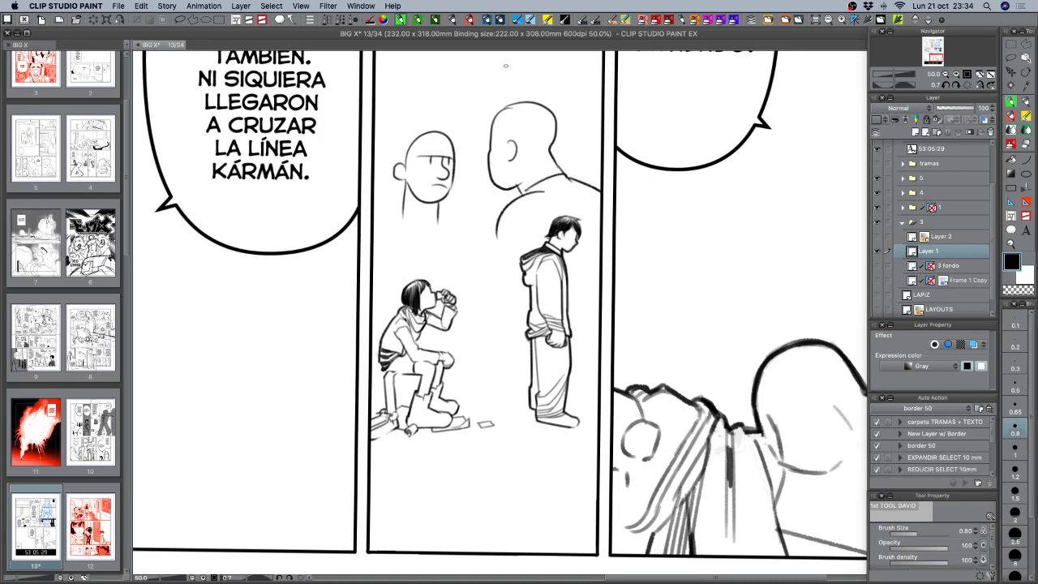
left_click_drag(505, 66, 474, 99)
key("super+z")
mouse_move(514, 56)
left_mouse_down()
mouse_move(491, 85)
mouse_move(537, 58)
mouse_move(518, 90)
mouse_move(474, 81)
mouse_move(496, 102)
mouse_move(532, 86)
left_mouse_up()
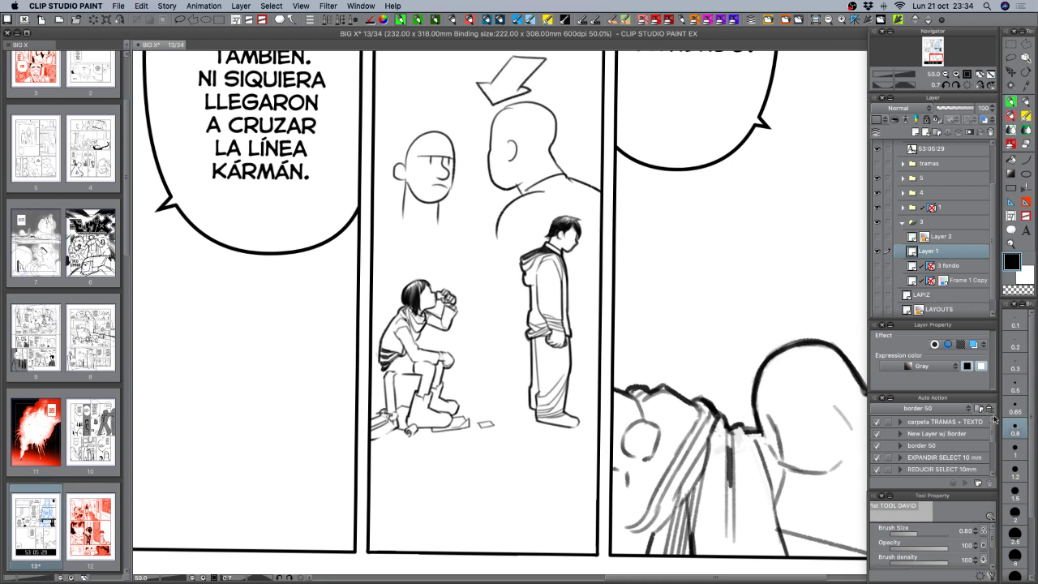
Shade the left side of both sketched heads and their necks or shoulders with a 2.5 brush.
left_click(1014, 532)
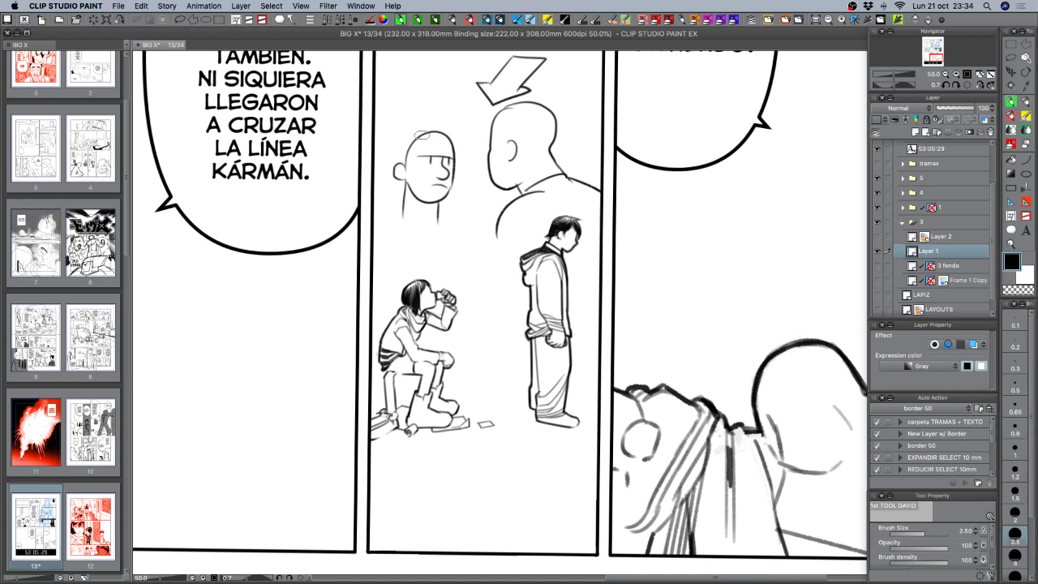
mouse_move(420, 135)
left_mouse_down()
mouse_move(407, 180)
mouse_move(410, 150)
mouse_move(396, 172)
mouse_move(422, 208)
mouse_move(452, 154)
mouse_move(440, 178)
left_mouse_up()
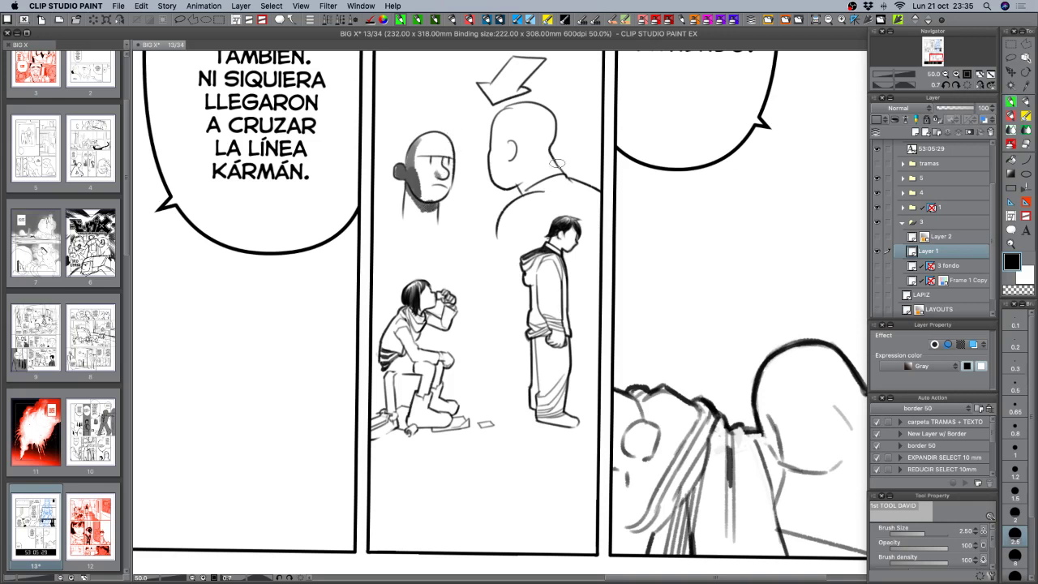
mouse_move(513, 104)
left_mouse_down()
mouse_move(494, 147)
mouse_move(502, 110)
mouse_move(509, 143)
mouse_move(488, 160)
mouse_move(498, 191)
mouse_move(499, 150)
mouse_move(502, 182)
mouse_move(500, 169)
mouse_move(524, 188)
mouse_move(516, 224)
left_mouse_up()
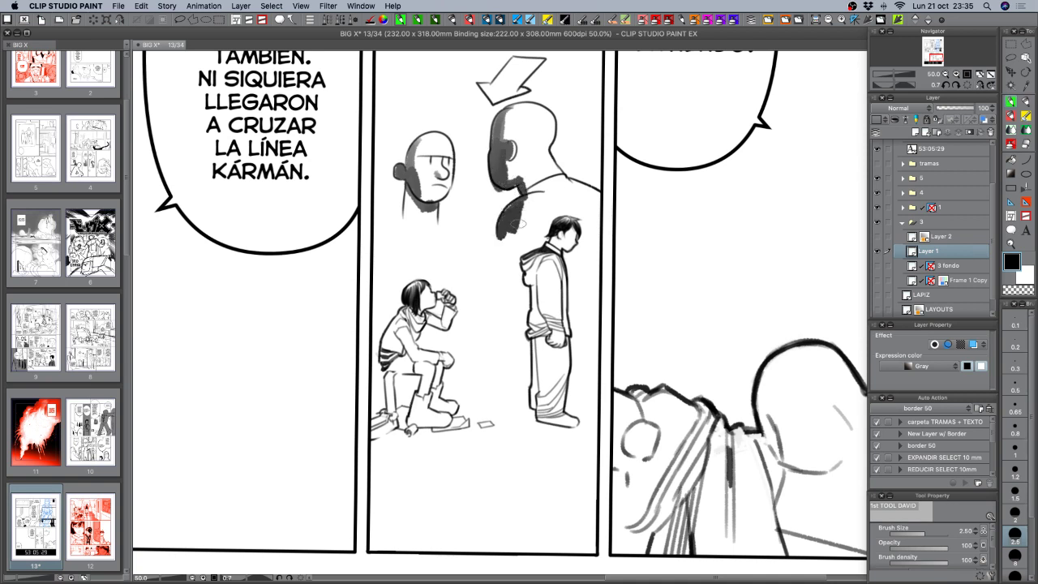
Draw an arrow leading from the corridor panel into the "TE ENTIENDO" panel with a 1.2 brush.
left_click_drag(664, 262, 518, 365)
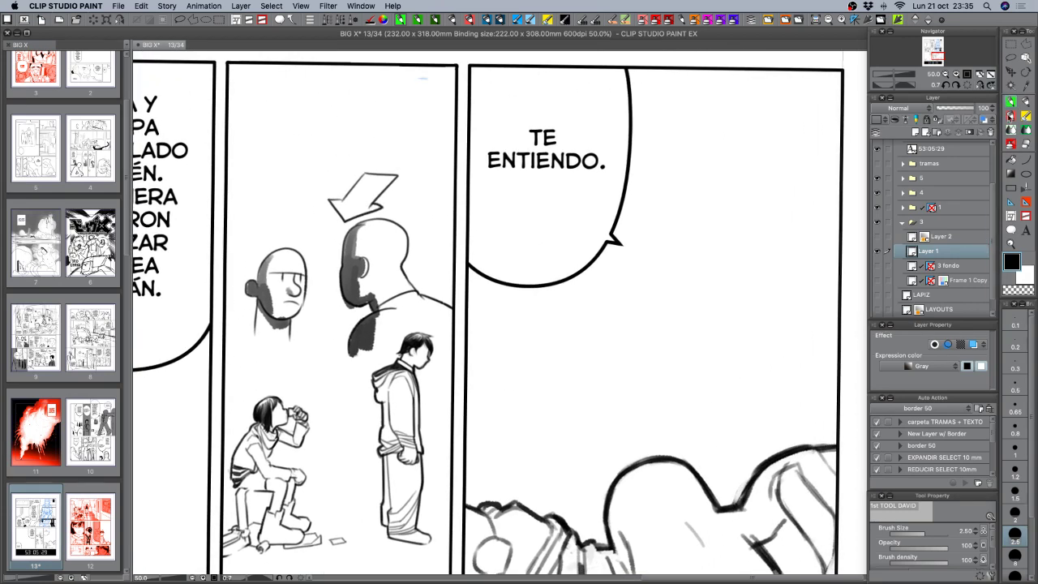
left_click(1015, 469)
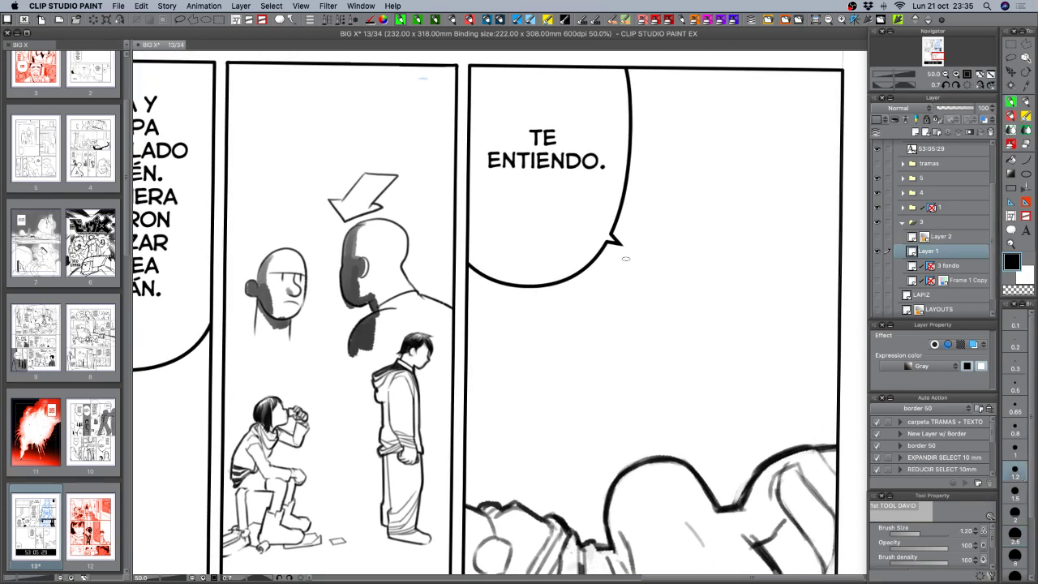
left_click_drag(428, 279, 452, 268)
mouse_move(580, 271)
left_mouse_down()
mouse_move(653, 285)
mouse_move(626, 300)
left_mouse_up()
Sketch a head and shoulders seen from behind in the "TE ENTIENDO" panel, adding spiky hair to it and the corridor panel's front-facing head.
mouse_move(723, 257)
left_mouse_down()
mouse_move(689, 247)
mouse_move(676, 330)
mouse_move(735, 325)
left_mouse_up()
mouse_move(282, 246)
left_mouse_down()
mouse_move(292, 230)
mouse_move(305, 232)
left_mouse_up()
left_click_drag(704, 221, 705, 244)
left_click_drag(724, 229, 713, 243)
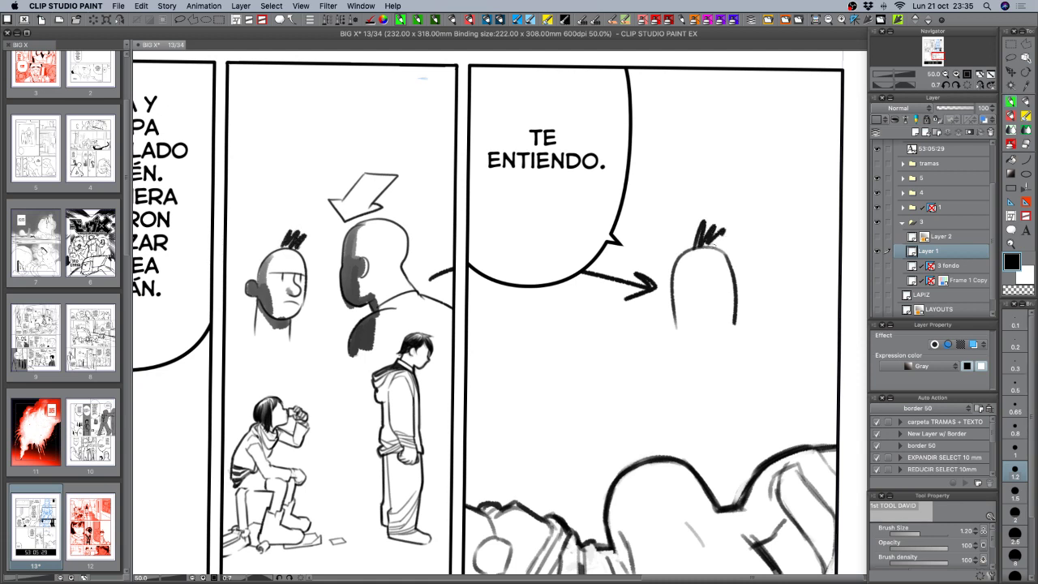
mouse_move(734, 287)
left_mouse_down()
mouse_move(739, 314)
mouse_move(716, 361)
left_mouse_up()
mouse_move(676, 326)
left_mouse_down()
mouse_move(678, 350)
mouse_move(718, 349)
mouse_move(738, 374)
left_mouse_up()
left_click_drag(683, 342, 642, 374)
Sketch a second, front-facing head with eyes, mouth, neck and shoulders at the right edge of the "TE ENTIENDO" panel.
mouse_move(814, 255)
left_mouse_down()
mouse_move(777, 318)
mouse_move(794, 343)
mouse_move(819, 334)
left_mouse_up()
left_click_drag(781, 291, 817, 292)
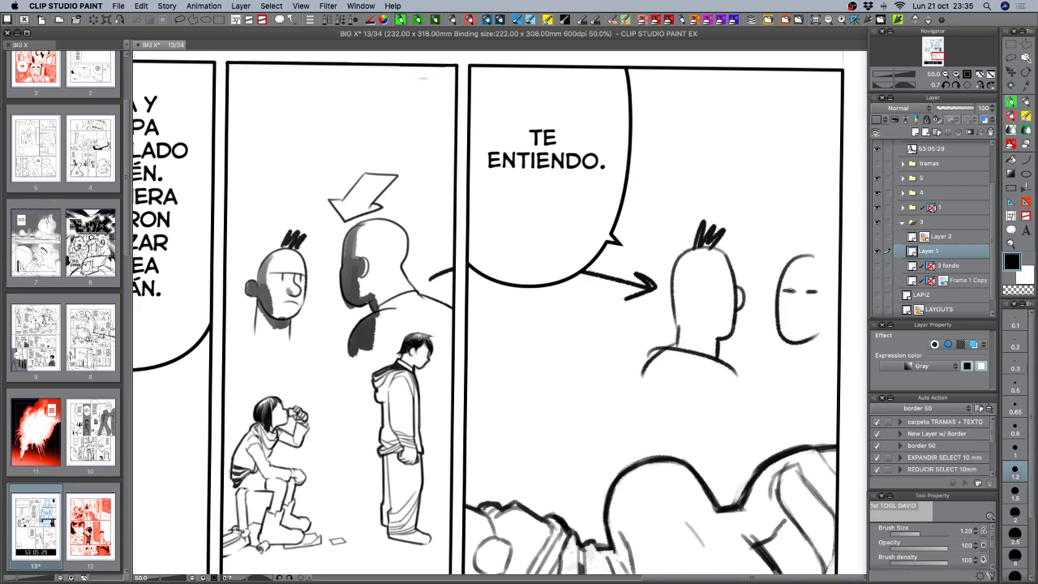
mouse_move(807, 253)
left_mouse_down()
mouse_move(840, 305)
mouse_move(798, 351)
left_mouse_up()
left_click_drag(798, 351, 773, 381)
mouse_move(796, 351)
left_mouse_down()
mouse_move(800, 363)
mouse_move(837, 351)
left_mouse_up()
Shade the right side of both heads and shoulders in the "TE ENTIENDO" panel with a 2.5 brush.
left_click(1014, 538)
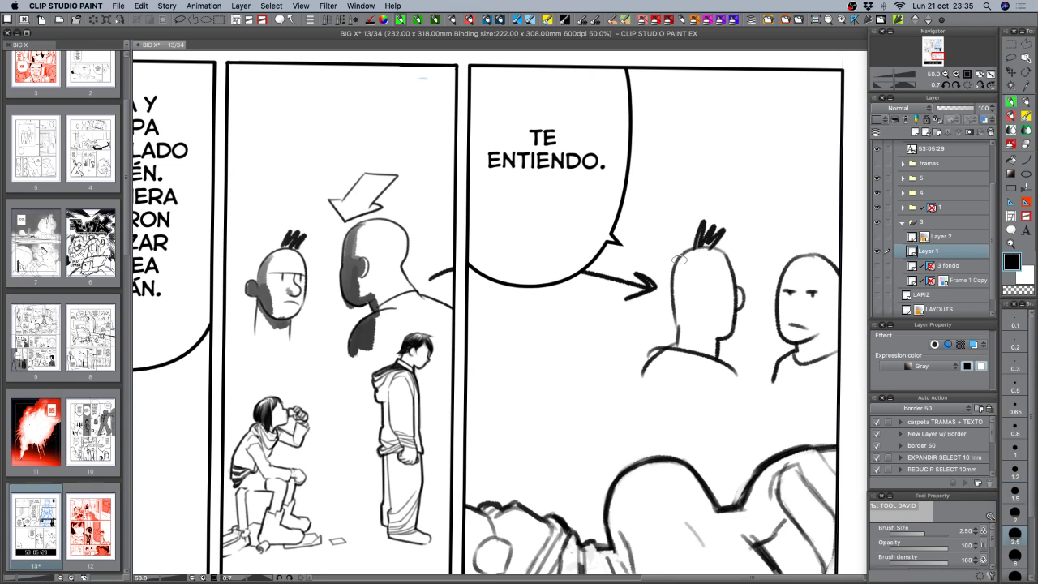
mouse_move(713, 256)
left_mouse_down()
mouse_move(716, 306)
mouse_move(727, 272)
mouse_move(735, 286)
mouse_move(720, 331)
mouse_move(699, 336)
mouse_move(705, 323)
mouse_move(717, 339)
mouse_move(701, 358)
mouse_move(736, 381)
left_mouse_up()
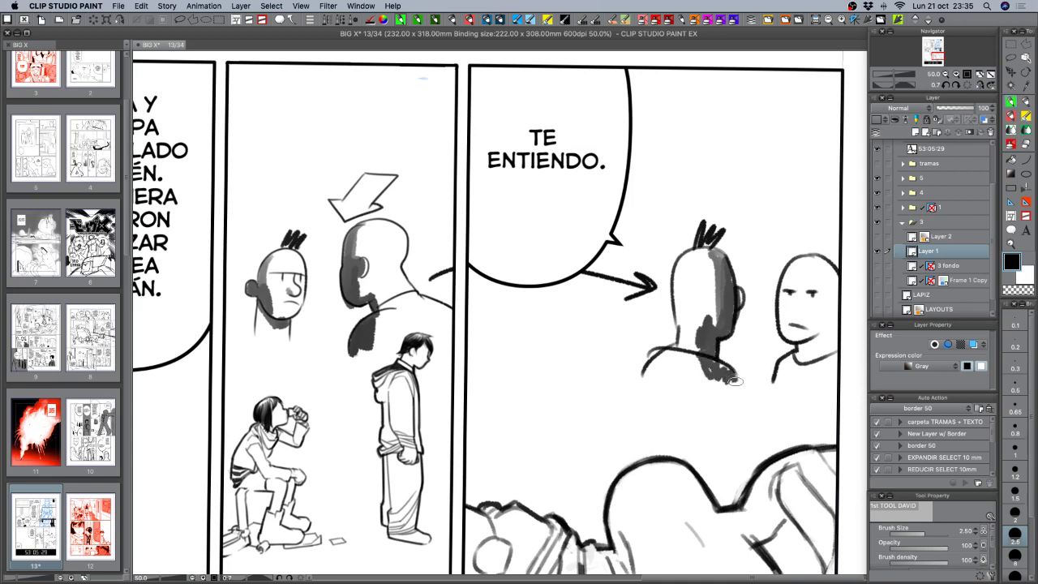
mouse_move(827, 261)
left_mouse_down()
mouse_move(813, 332)
mouse_move(829, 305)
mouse_move(826, 267)
mouse_move(825, 329)
mouse_move(839, 280)
mouse_move(838, 294)
mouse_move(816, 335)
mouse_move(837, 332)
mouse_move(837, 310)
mouse_move(831, 354)
mouse_move(791, 384)
mouse_move(837, 379)
left_mouse_up()
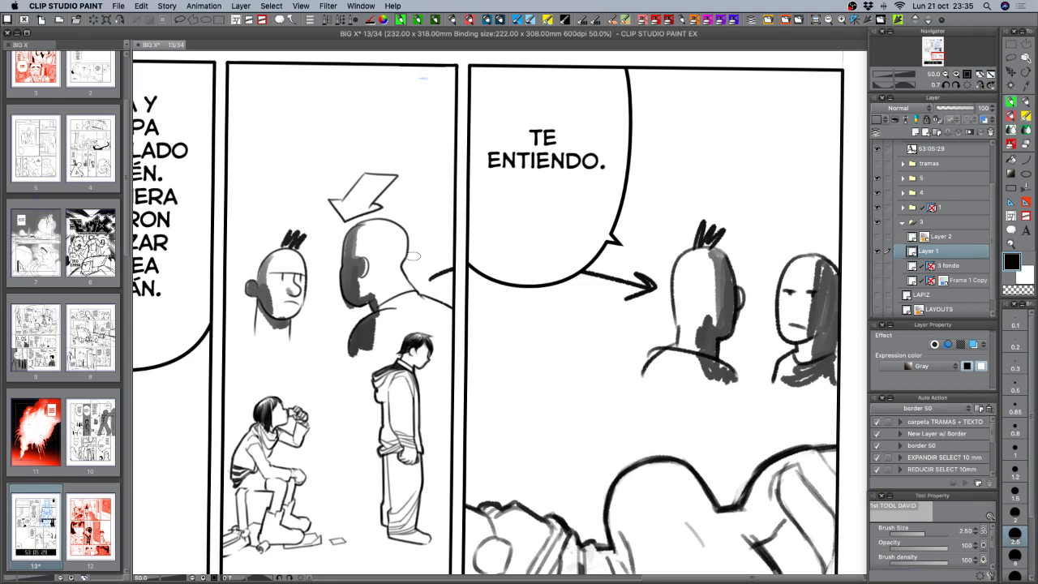
Label the matching heads in both panels 1 and 2 with a 1.2 brush.
left_click(1016, 470)
left_click_drag(401, 310, 414, 322)
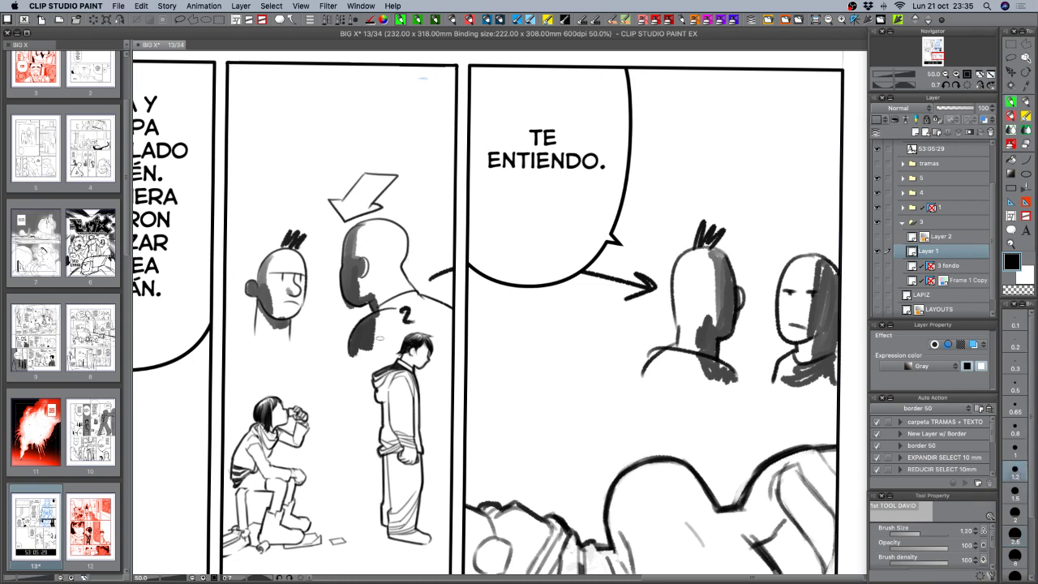
left_click_drag(276, 347, 281, 362)
left_click_drag(681, 384, 688, 403)
left_click_drag(798, 395, 819, 409)
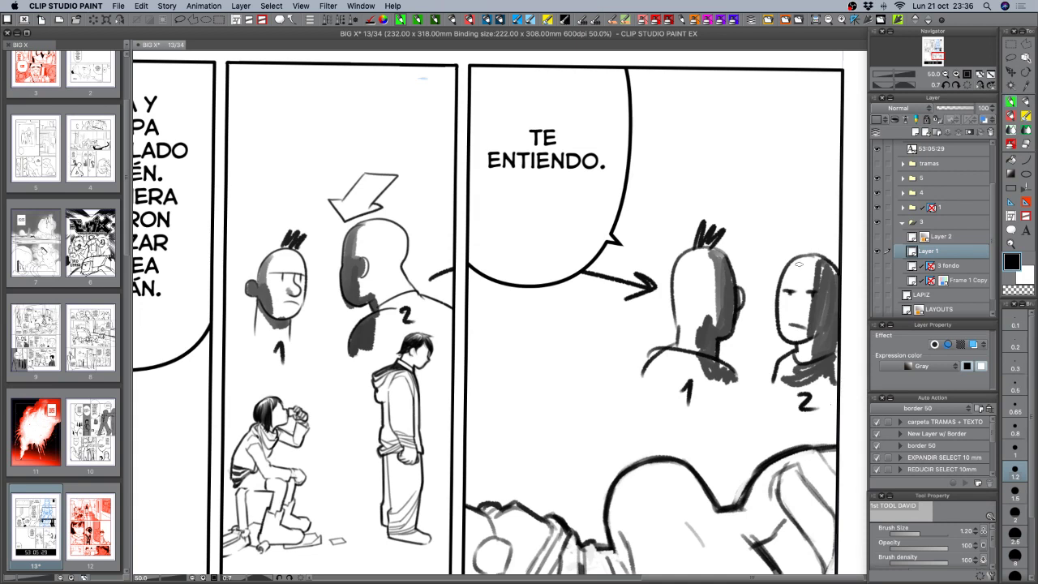
Draw light-direction arrows above the two heads in the "TE ENTIENDO" panel and capture a screenshot of both panels.
mouse_move(779, 215)
left_mouse_down()
mouse_move(815, 185)
mouse_move(836, 184)
mouse_move(803, 215)
mouse_move(760, 208)
mouse_move(766, 220)
mouse_move(812, 213)
mouse_move(800, 189)
left_mouse_up()
key("super+z")
key("super+z")
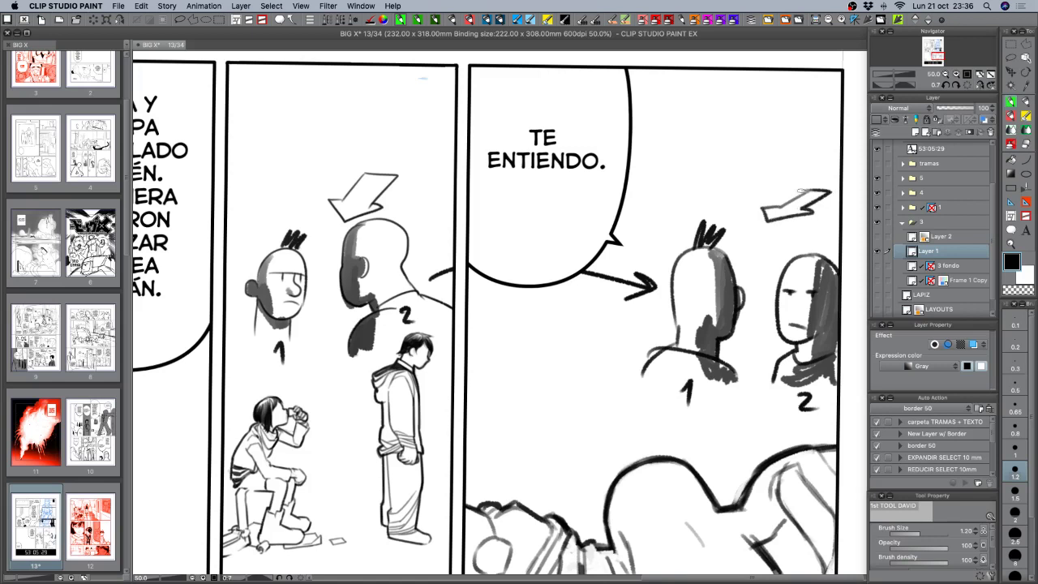
mouse_move(653, 180)
left_mouse_down()
mouse_move(684, 197)
mouse_move(656, 175)
mouse_move(674, 166)
mouse_move(705, 191)
mouse_move(717, 182)
mouse_move(720, 199)
mouse_move(690, 196)
left_mouse_up()
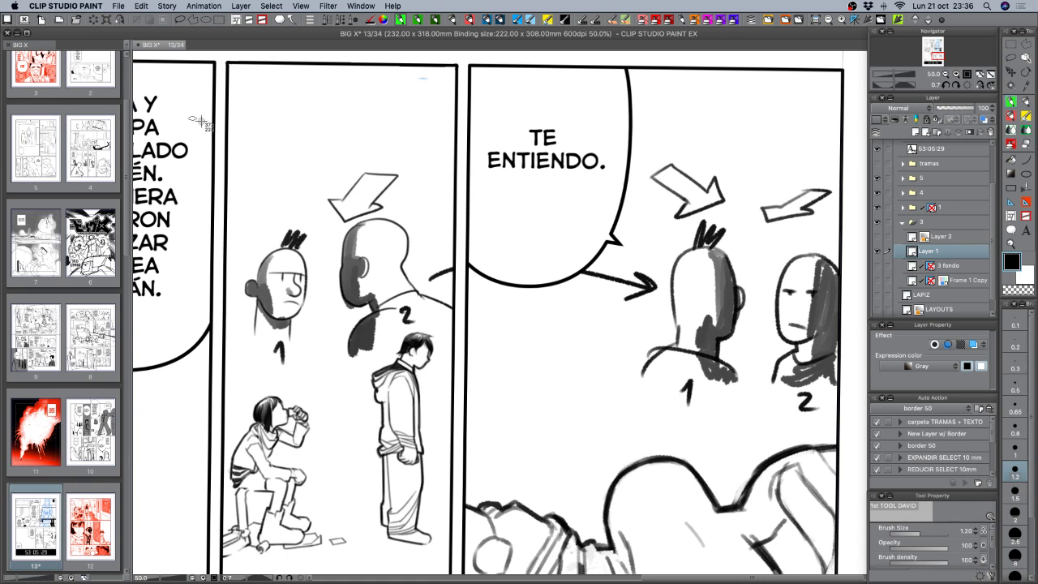
left_click_drag(202, 122, 858, 418)
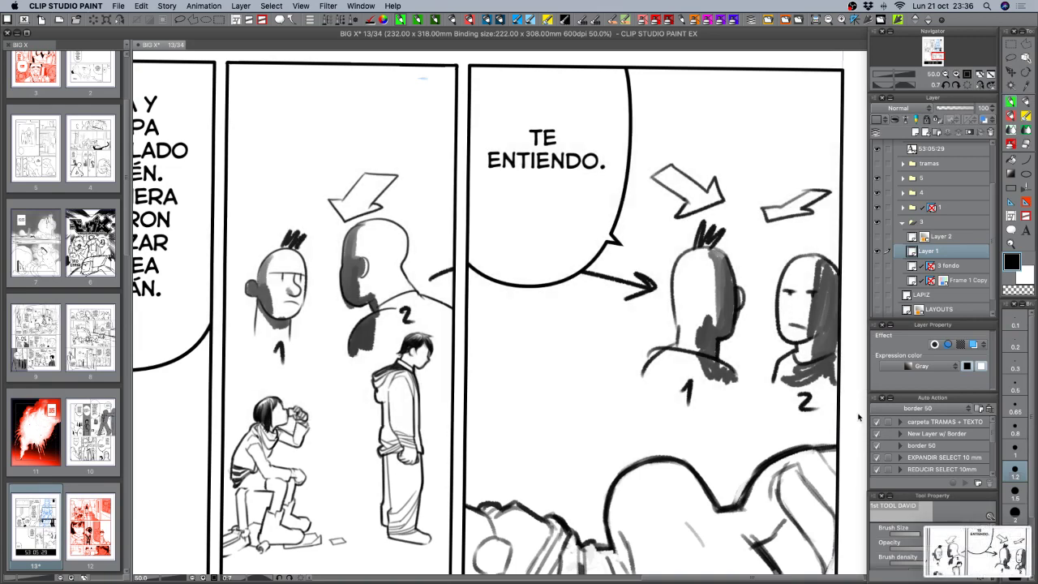
Undo all the sketched heads, shading, numbers and arrows in both panels, back to the corridor figures' clean linework.
key("super+z")
key("super+z")
key("super+z")
key("super+z")
key("super+z")
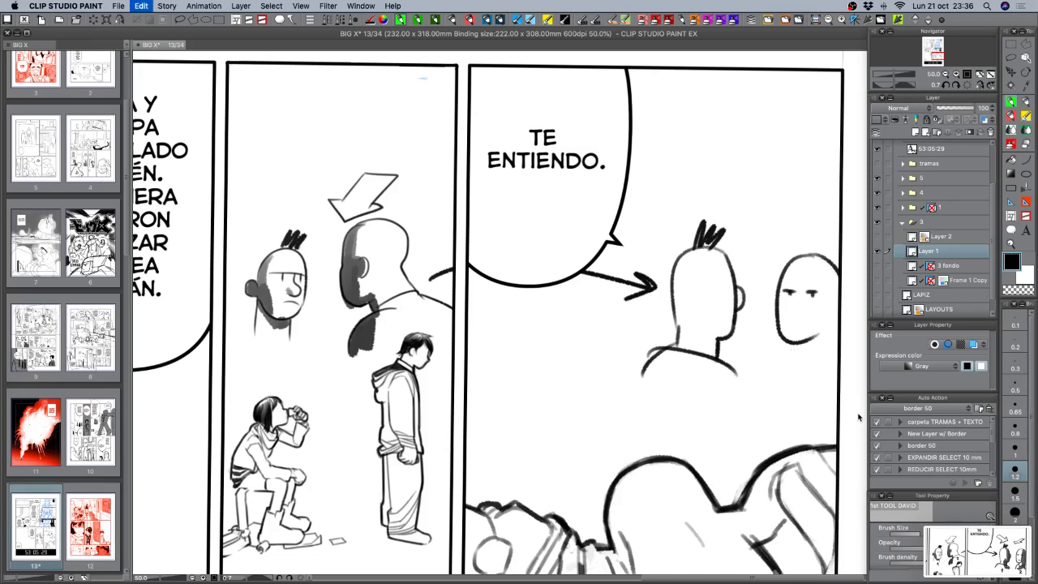
key("super+z")
key("super+z")
key("super+z")
key("super+z")
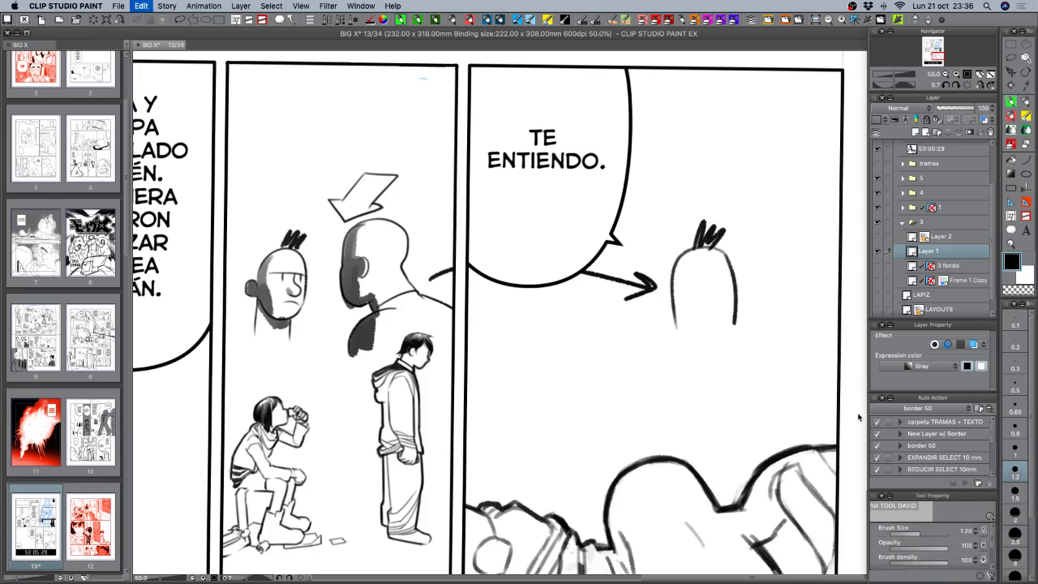
key("super+z")
key("super+z")
key("super+z")
key("super+z")
key("super+z")
key("super+z")
key("super+z")
key("super+z")
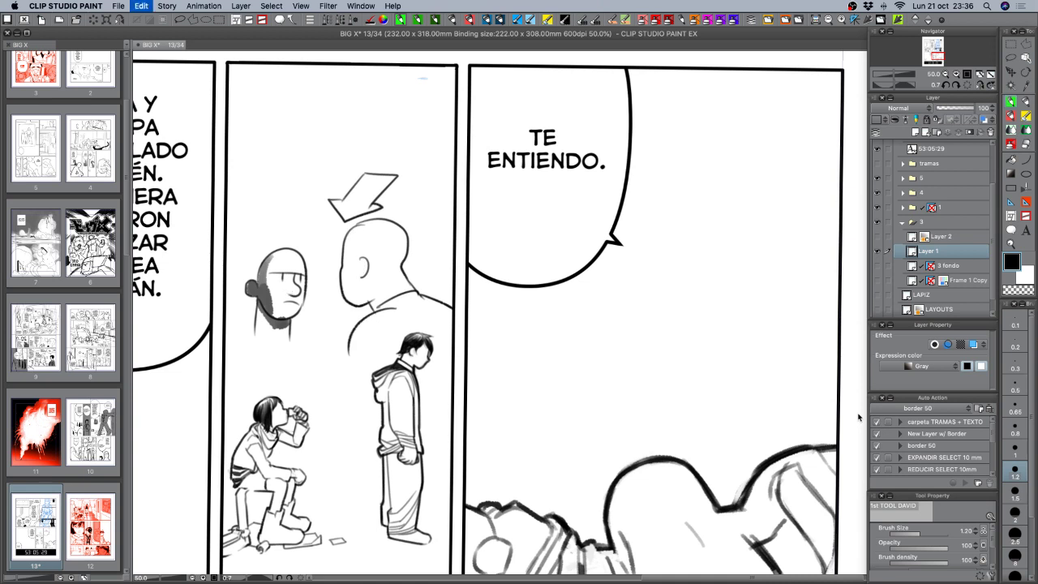
key("super+z")
key("super+z")
key("super+z")
key("super+z")
key("super+z")
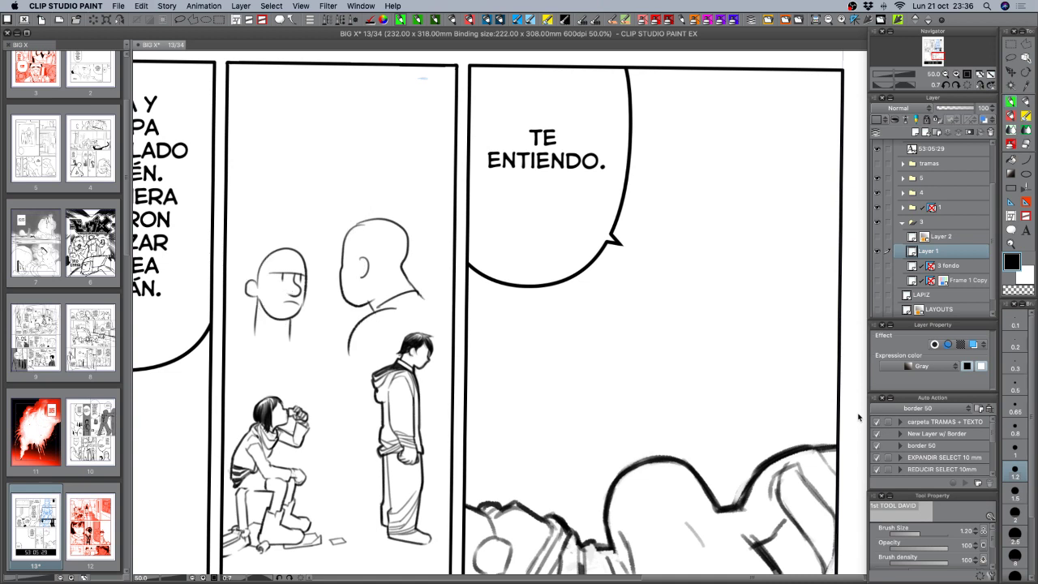
key("super+z")
key("super+z")
key("super+z")
key("super+z")
key("super+z")
key("super+z")
key("super+z")
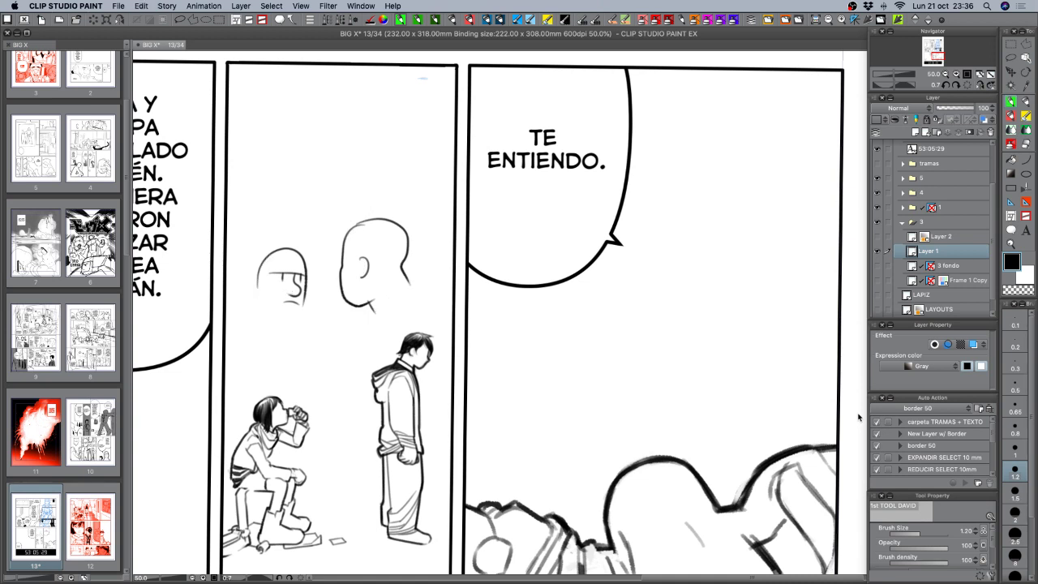
key("super+z")
key("super+z")
key("super+z")
key("super+z")
key("super+z")
key("super+z")
key("super+z")
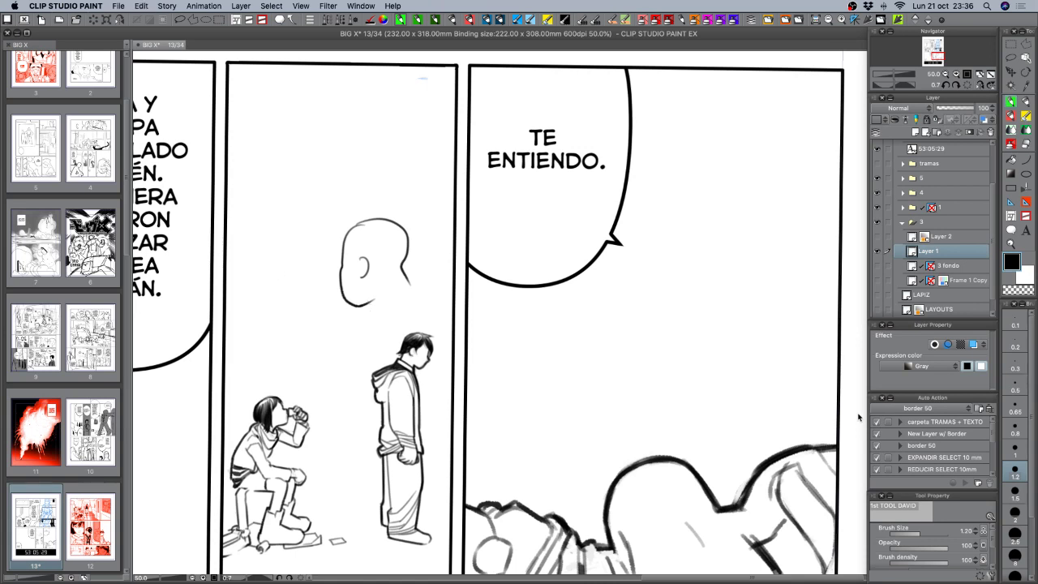
key("super+z")
key("super+z")
key("super+z")
key("super+z")
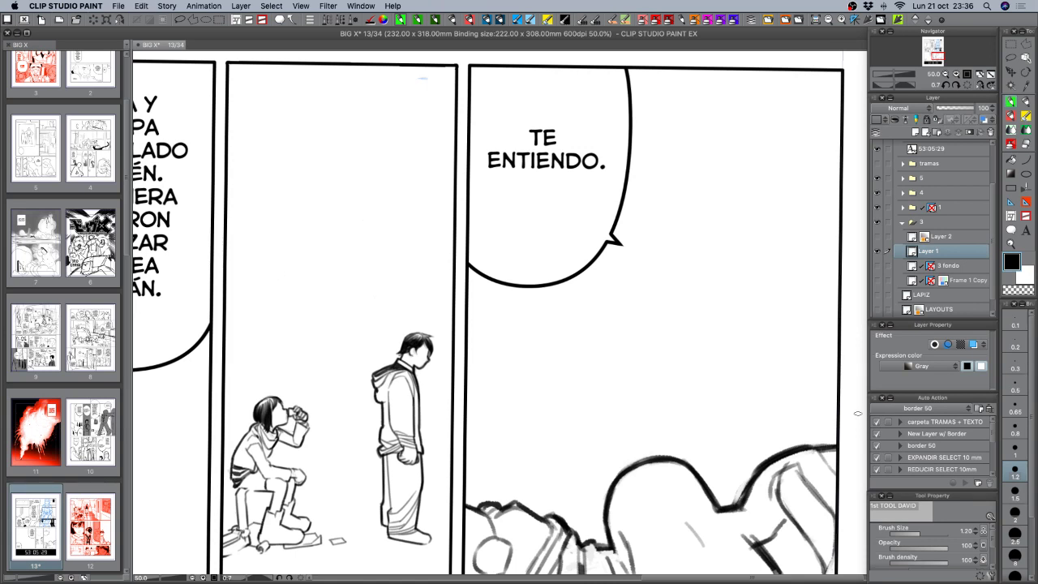
Ink the sole of the standing figure's shoe in the corridor panel with a size 1 brush and save the page.
left_click_drag(499, 406, 528, 296)
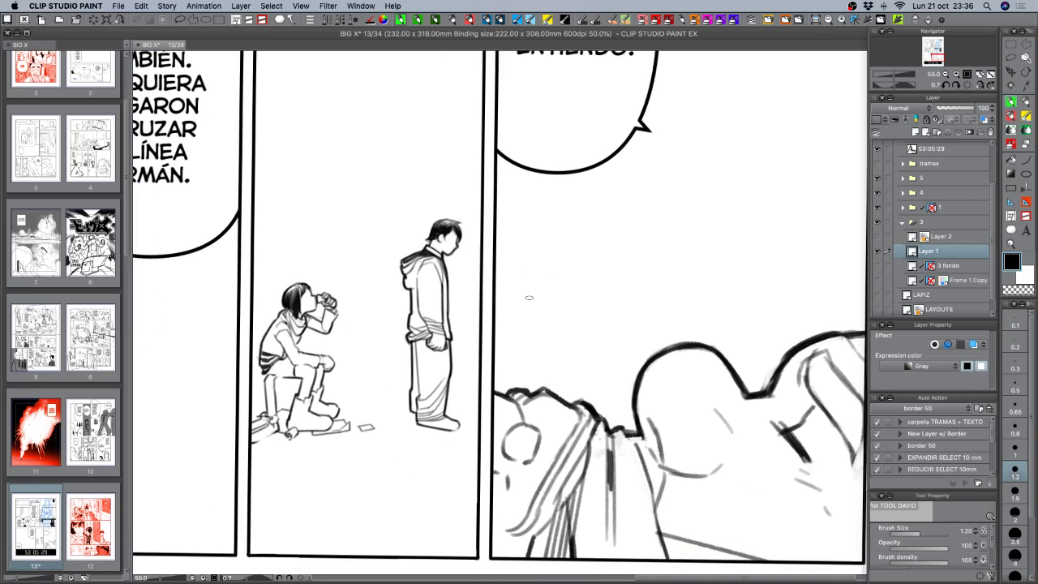
left_click(966, 86)
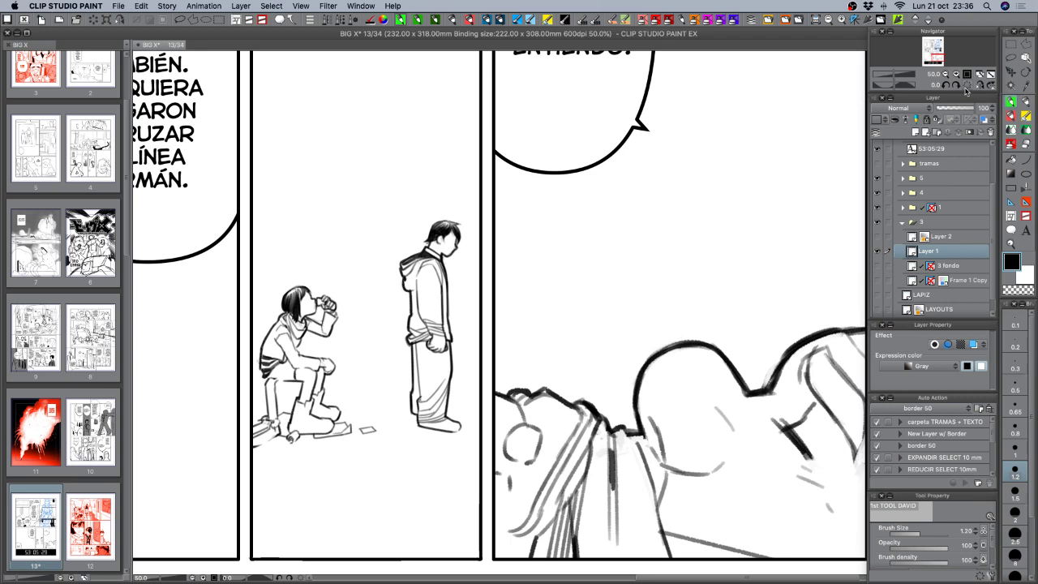
left_click(946, 74)
left_click_drag(578, 318, 647, 391)
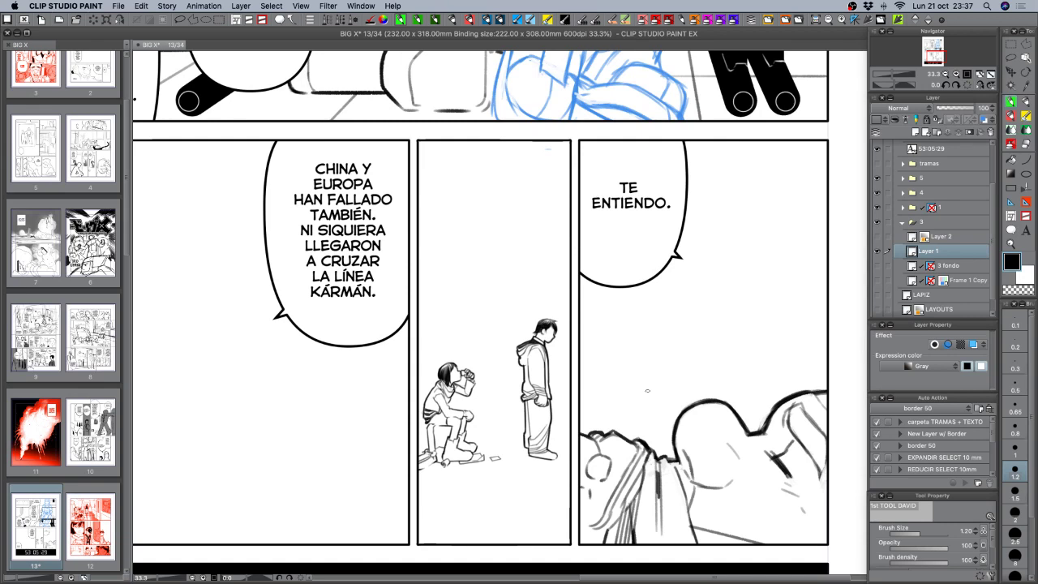
scroll(581, 312, "up", 1)
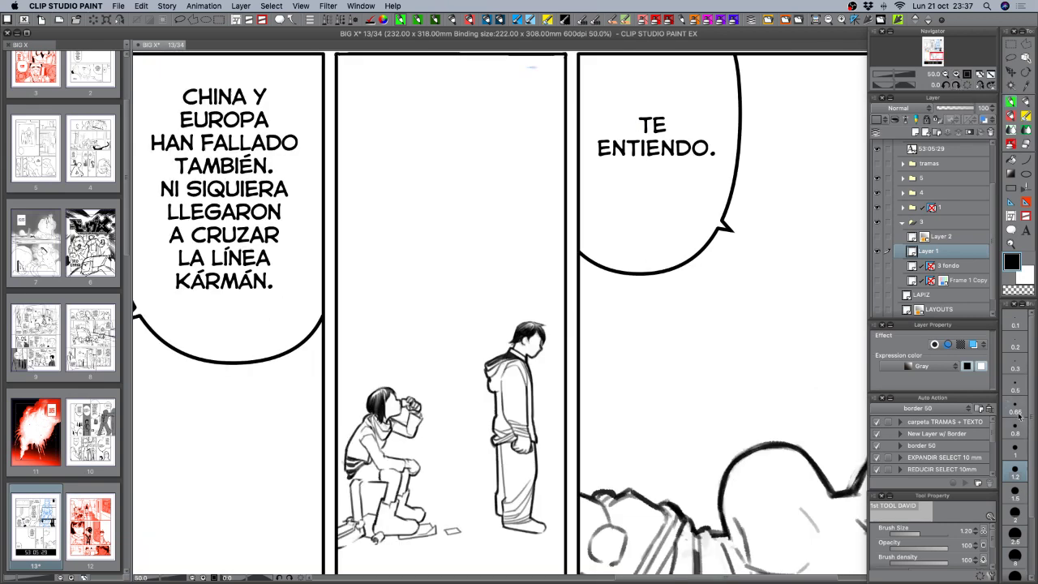
left_click(1020, 448)
left_click_drag(598, 413, 669, 271)
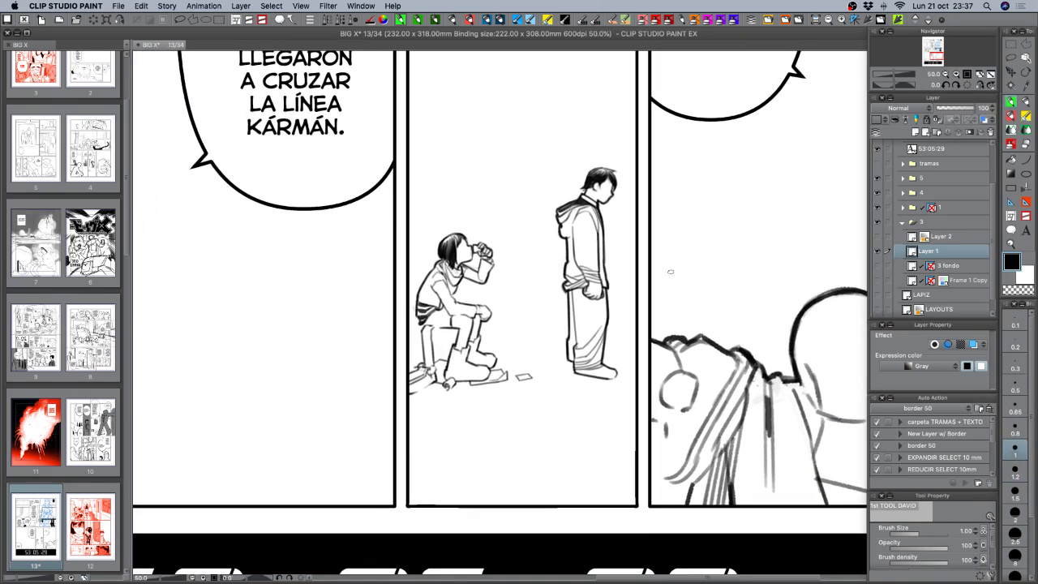
key("shift+space")
left_click_drag(702, 369, 693, 234)
key("b")
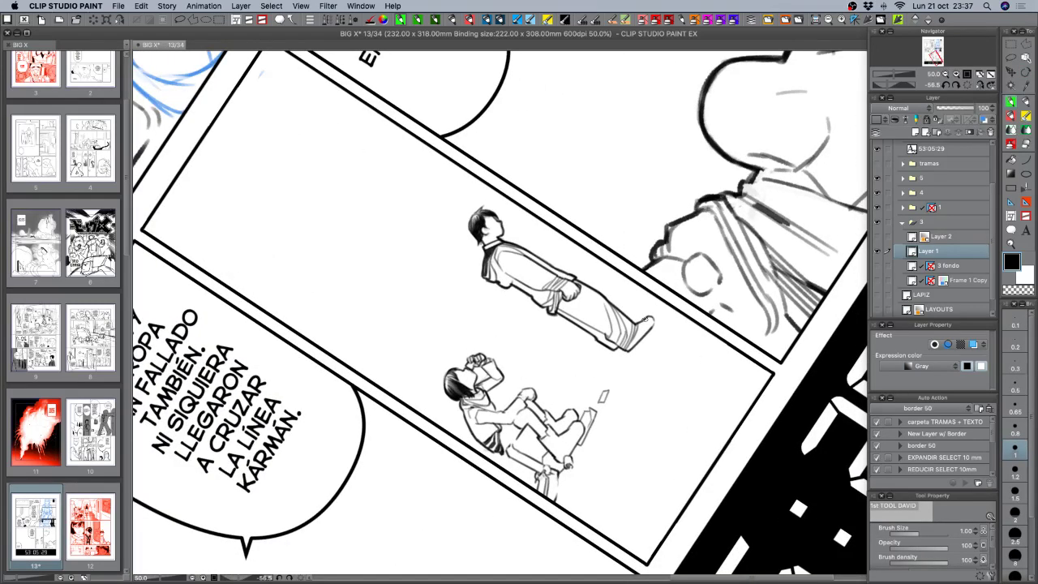
mouse_move(647, 322)
left_mouse_down()
mouse_move(626, 349)
mouse_move(631, 341)
left_mouse_up()
key("super+z")
left_click_drag(646, 323, 626, 348)
left_click_drag(679, 375, 581, 406)
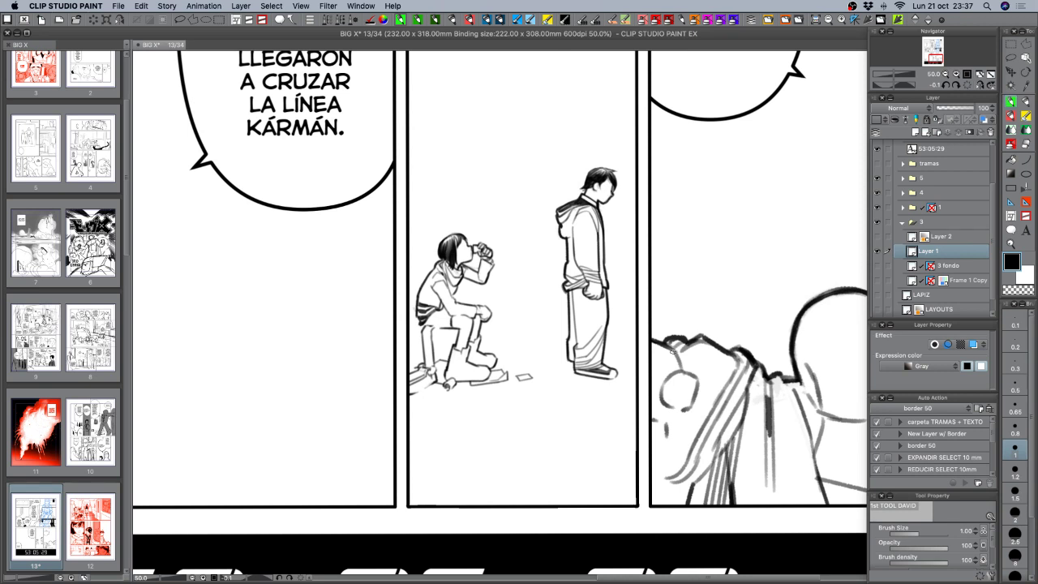
key("super+s")
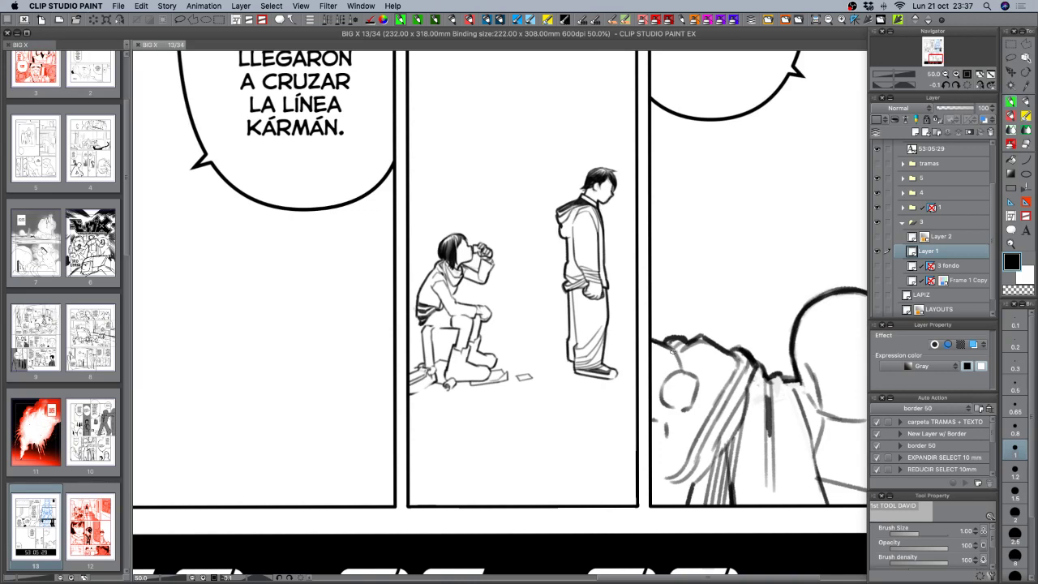
Handwrite a person's full name in capitals beside the speech bubble in the "TE ENTIENDO" panel with a 0.8 brush.
left_click(944, 73)
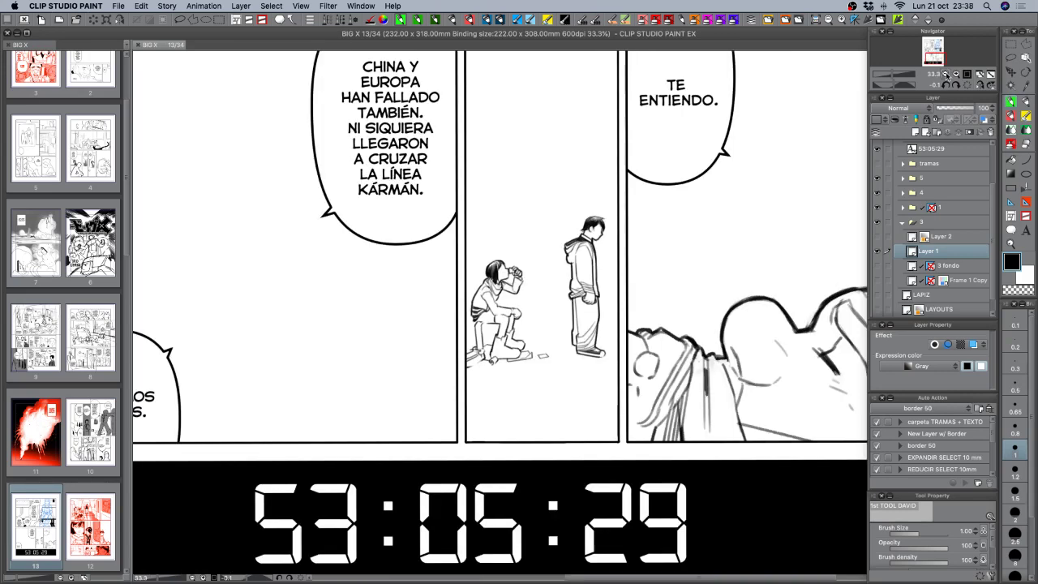
left_click_drag(723, 227, 617, 282)
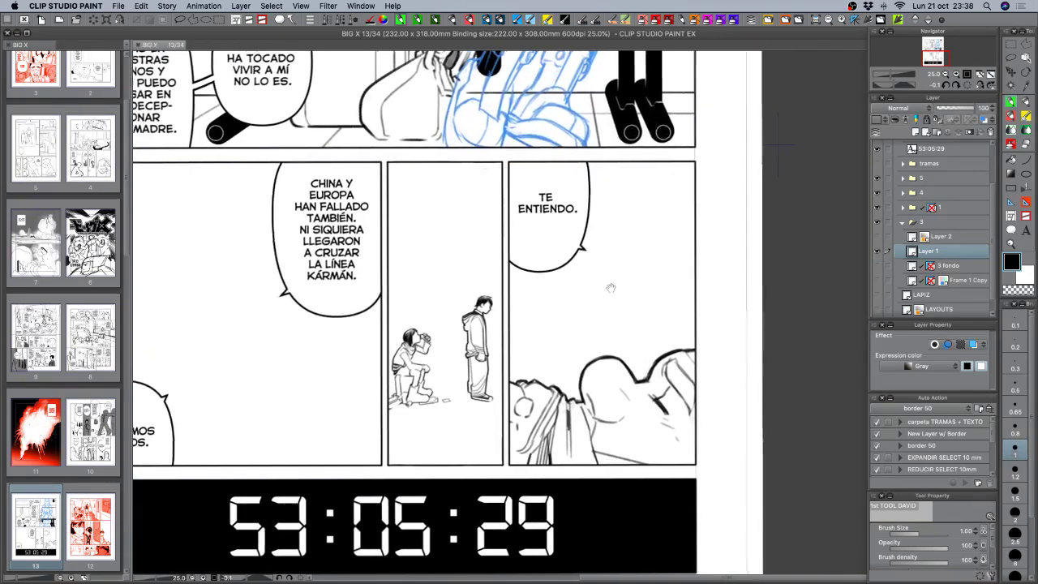
left_click(1017, 432)
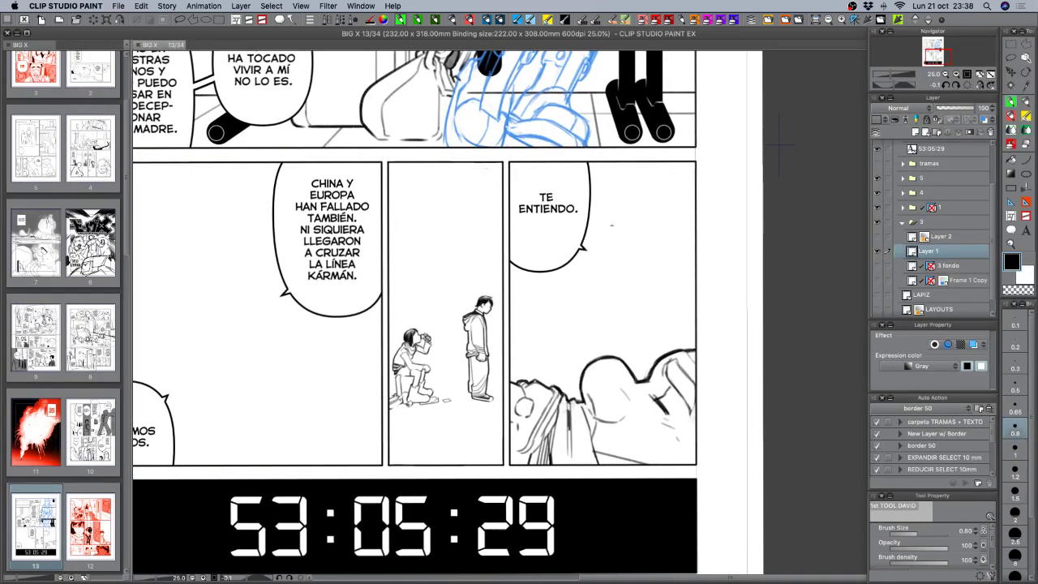
mouse_move(610, 226)
left_mouse_down()
mouse_move(615, 242)
mouse_move(659, 221)
left_mouse_up()
mouse_move(606, 252)
left_mouse_down()
mouse_move(618, 270)
mouse_move(630, 268)
left_mouse_up()
left_click_drag(620, 260, 645, 253)
left_click_drag(672, 251, 672, 271)
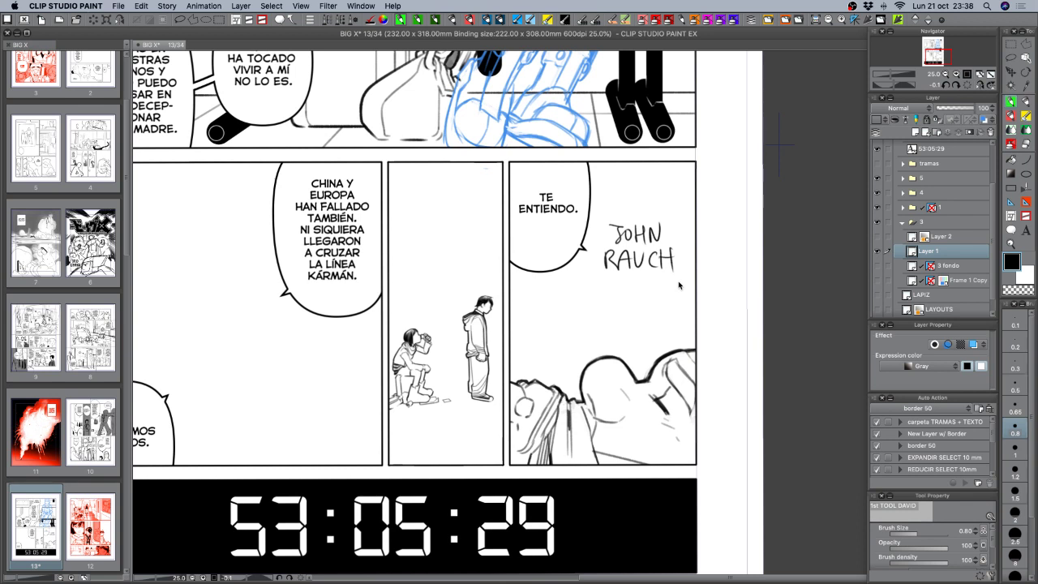
Undo all the strokes of the name handwritten in the "TE ENTIENDO" panel.
key("super+z")
key("super+z")
key("super+z")
key("super+z")
key("super+z")
key("super+z")
key("super+z")
key("super+z")
key("super+z")
key("super+z")
key("super+z")
key("super+z")
key("super+z")
key("super+z")
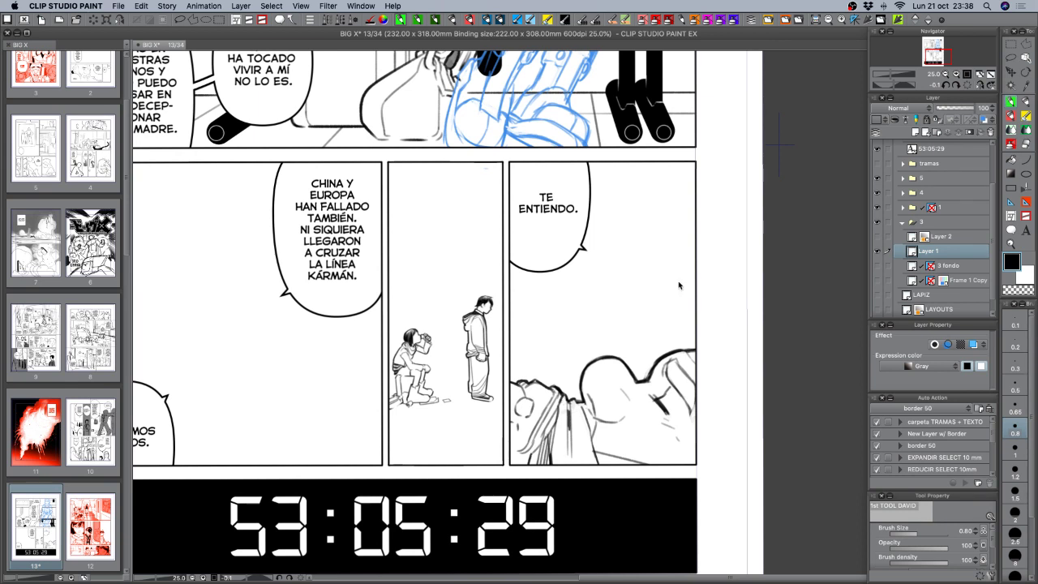
Show the "3 fondo" background layer behind the corridor figures and save the page.
key("super+s")
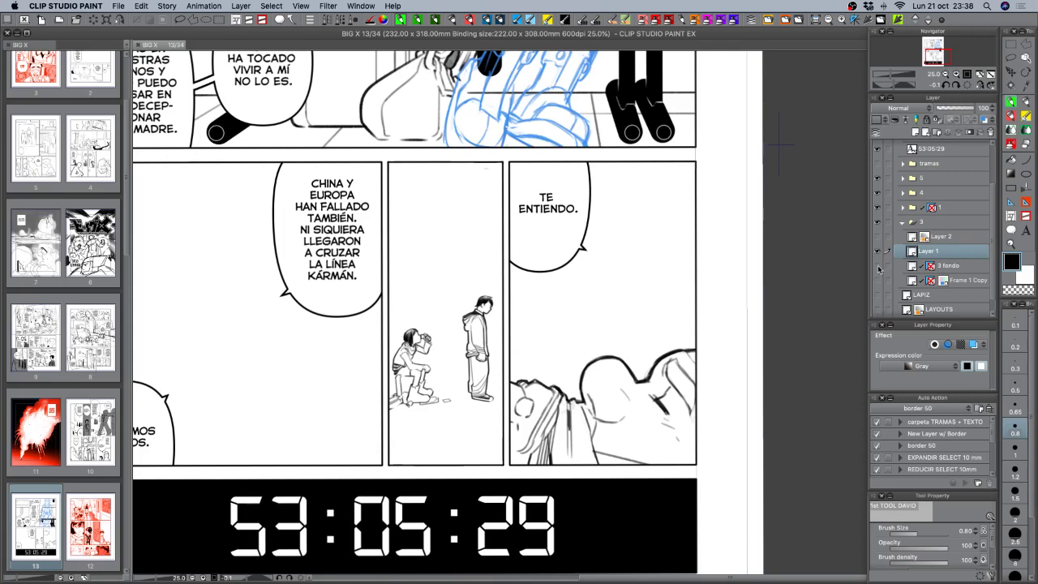
left_click(877, 267)
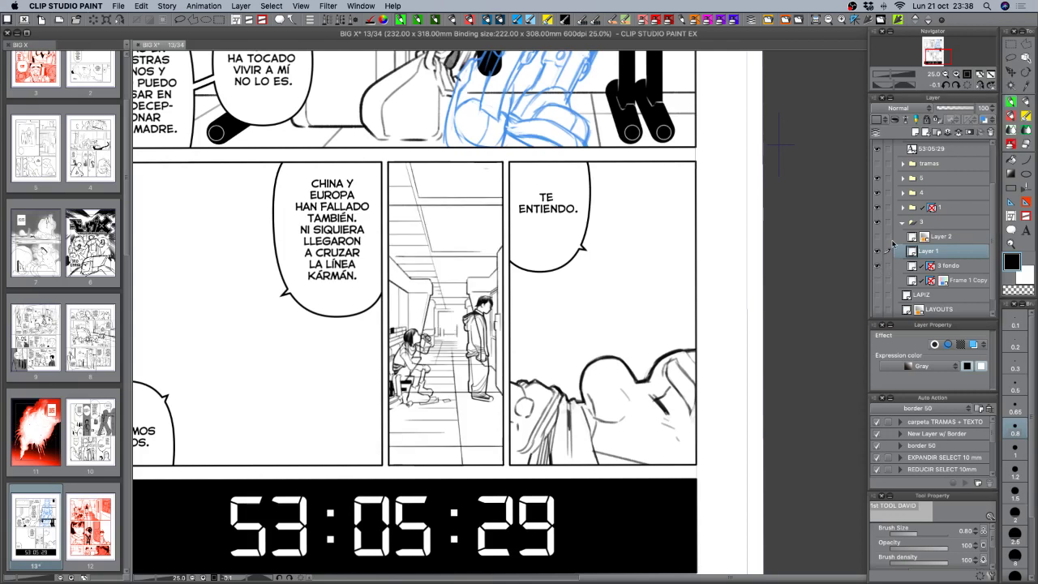
left_click(954, 74)
left_click_drag(545, 413, 618, 357)
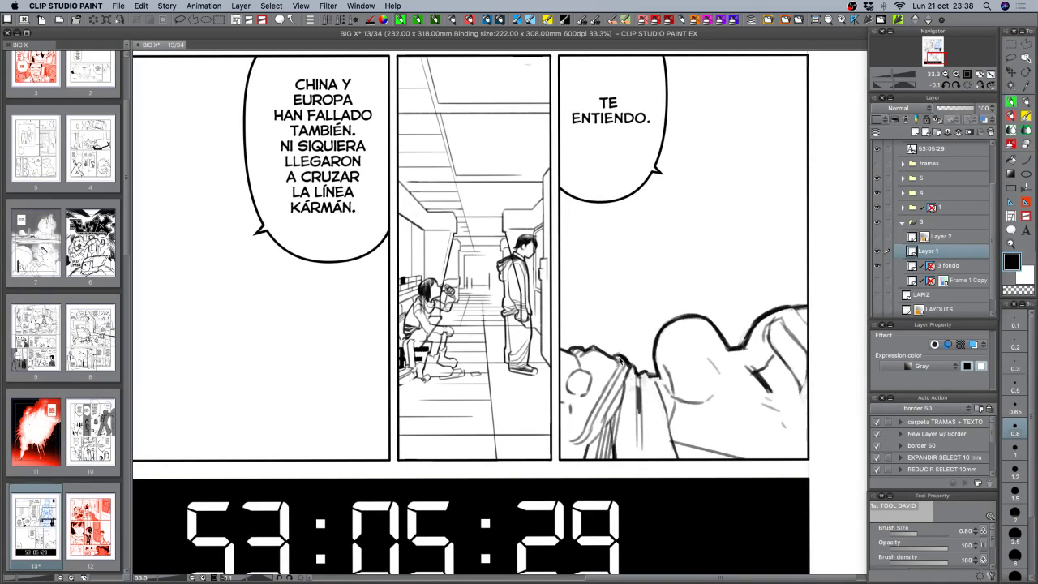
key("super+s")
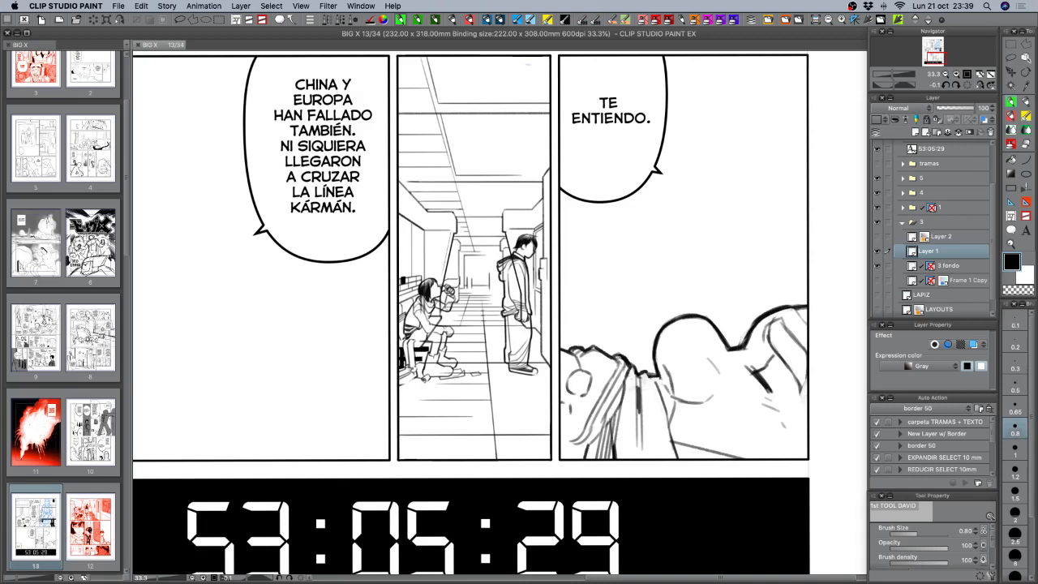
key("bracketright")
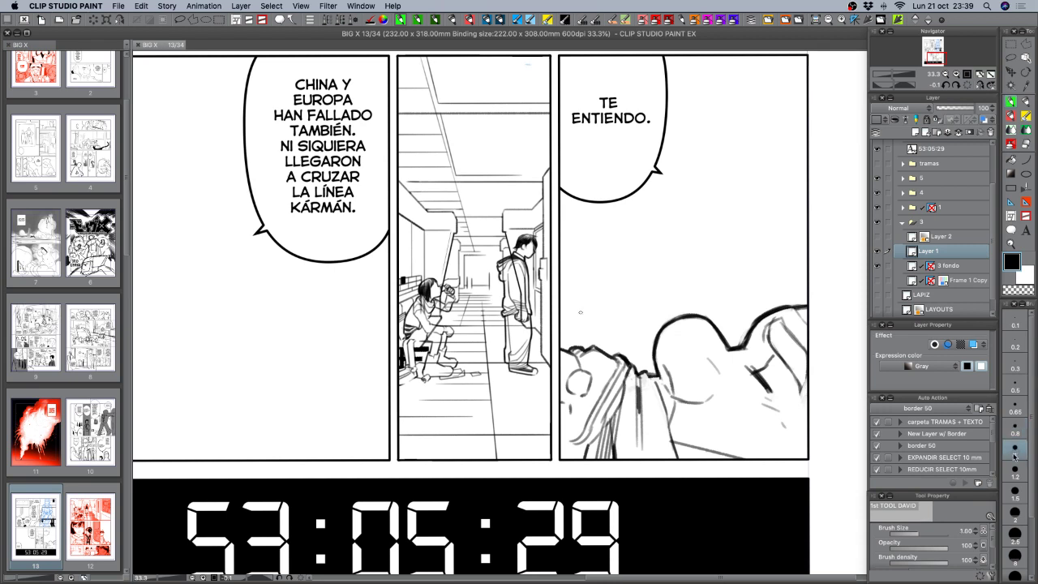
left_click_drag(418, 53, 446, 153)
key("super+z")
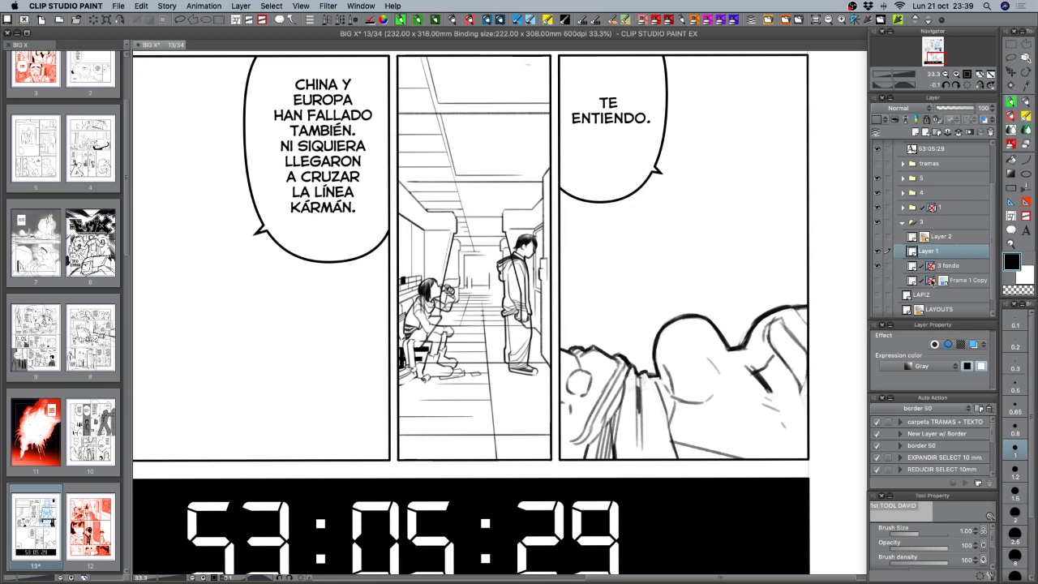
Ink the corridor ceiling's receding edge thicker on the "3 fondo" layer with a 1.5 brush, following the perspective ruler.
left_click(944, 265)
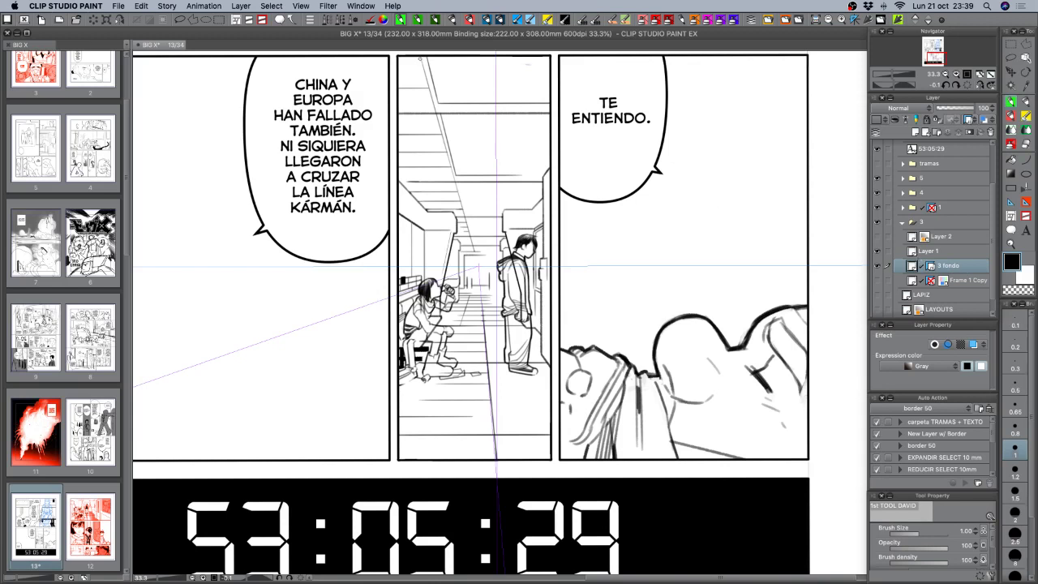
left_click_drag(420, 59, 461, 204)
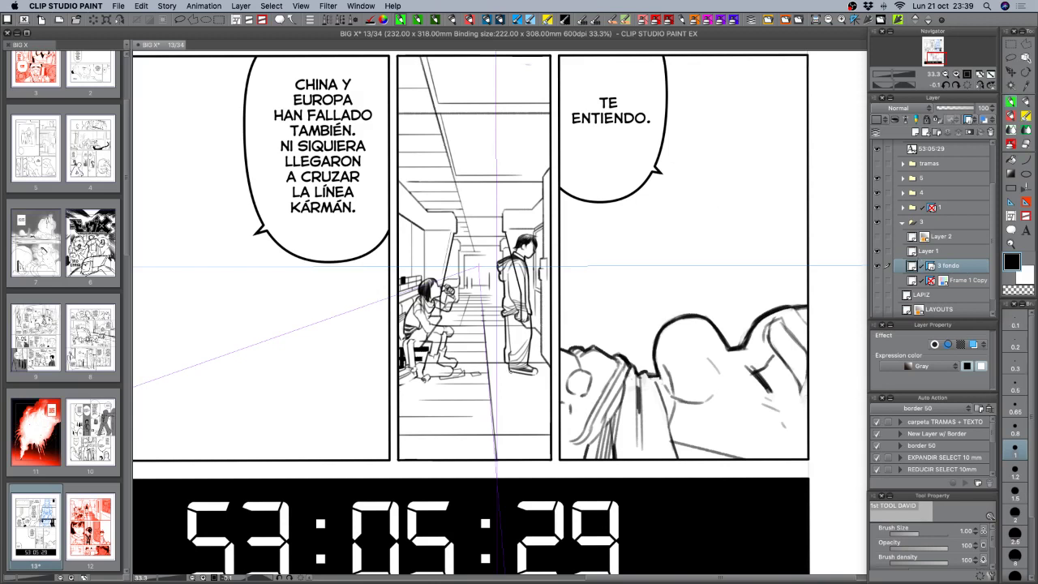
left_click(1015, 468)
left_click(1015, 490)
key("super+z")
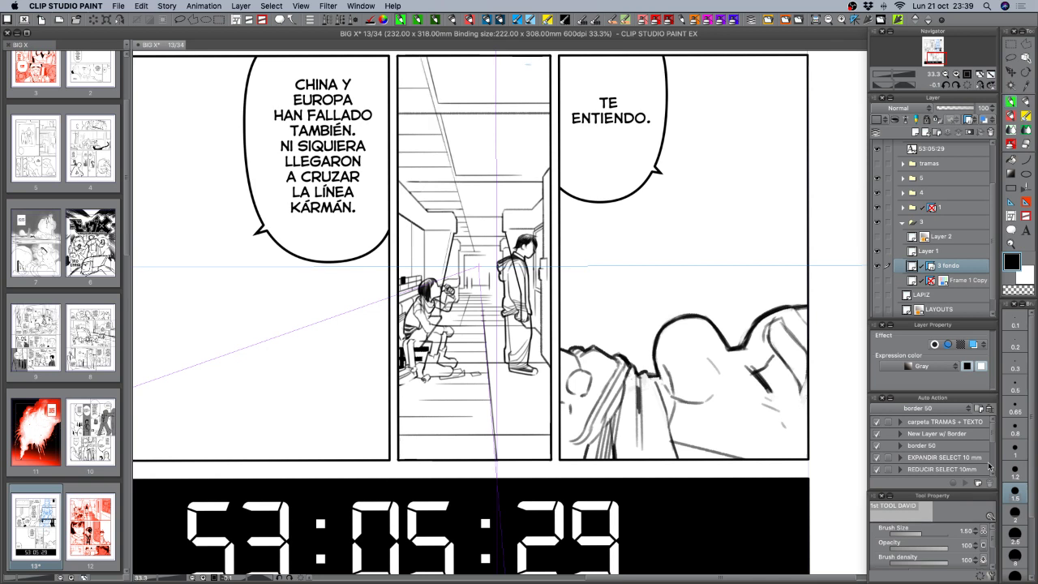
left_click_drag(419, 55, 467, 227)
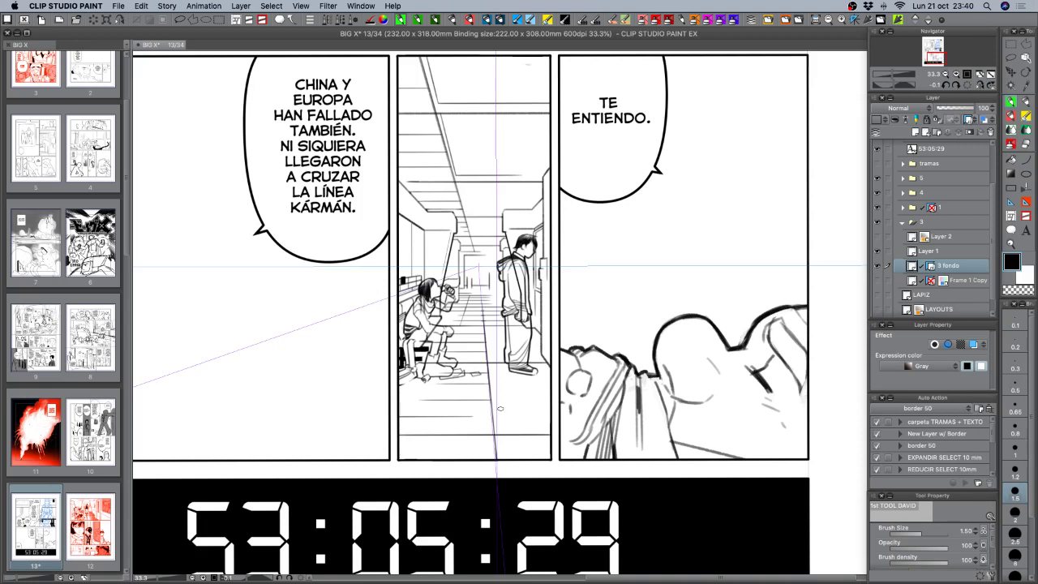
Save the page and hide the perspective ruler of the "3 fondo" layer.
key("super+s")
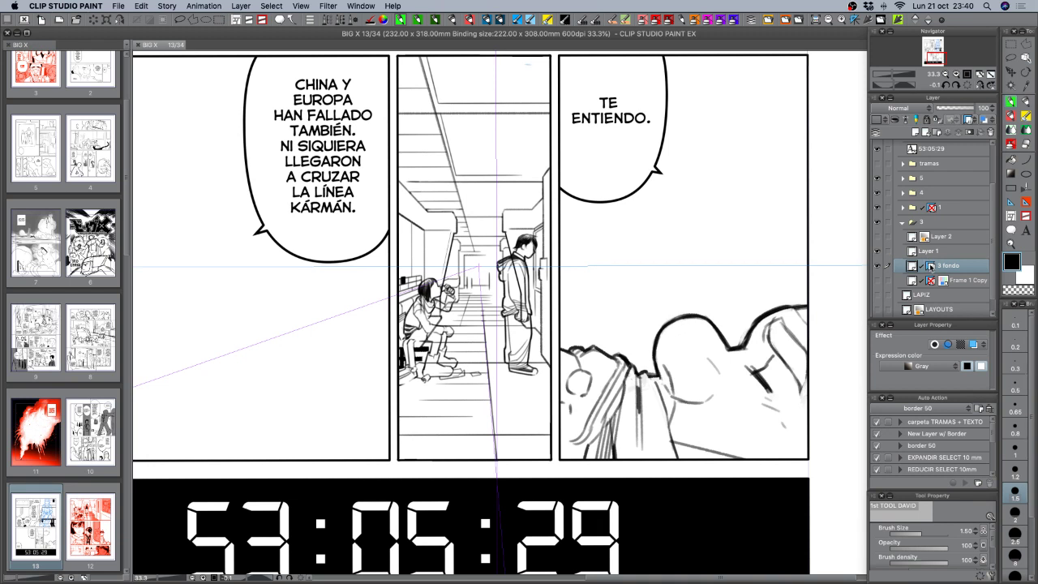
right_click(930, 269)
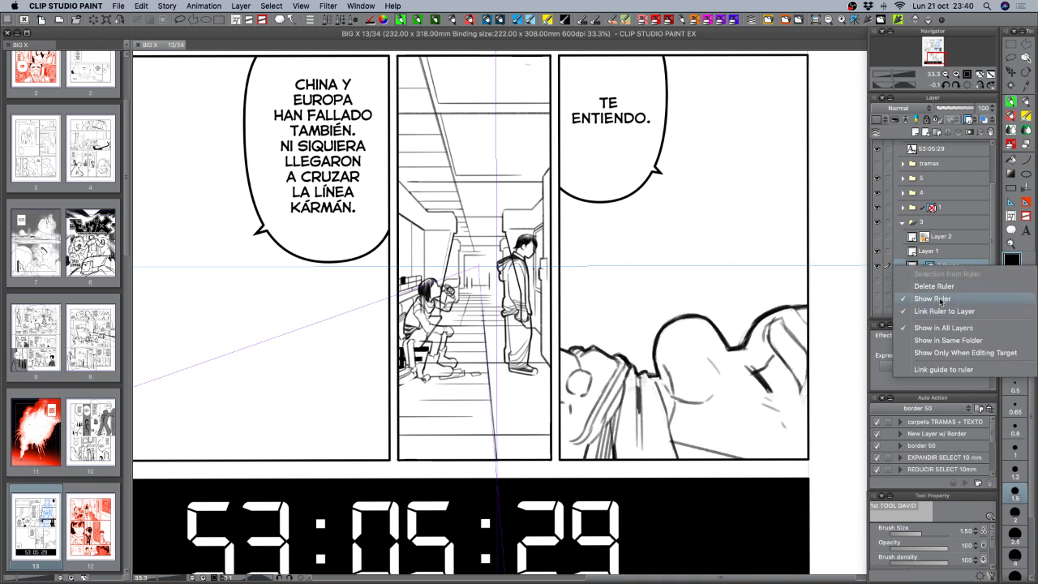
left_click(933, 298)
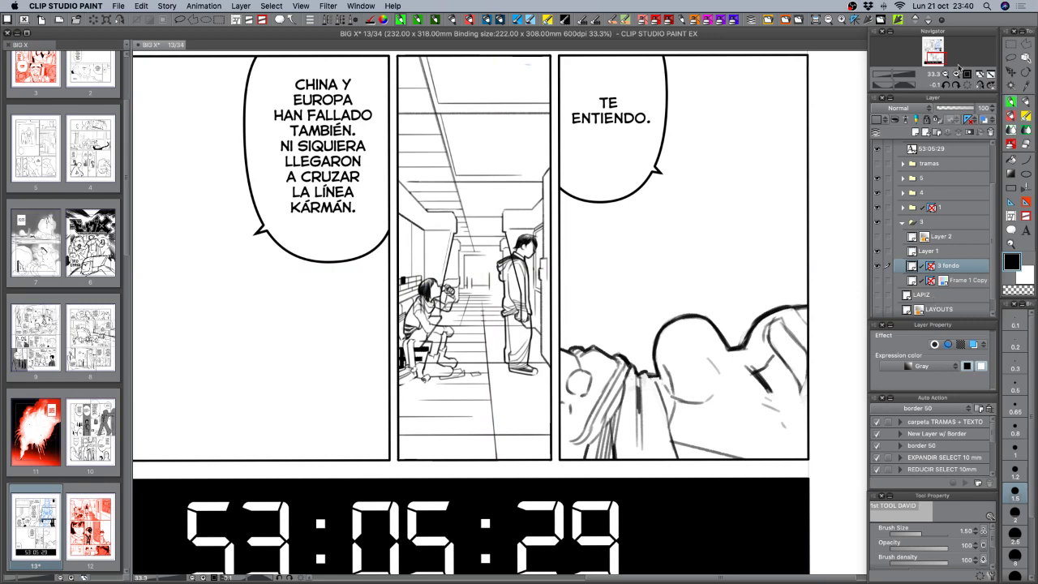
Compare the background and figure layers, and lasso a loose selection around both corridor figures.
left_click(955, 74)
left_click_drag(557, 346, 643, 324)
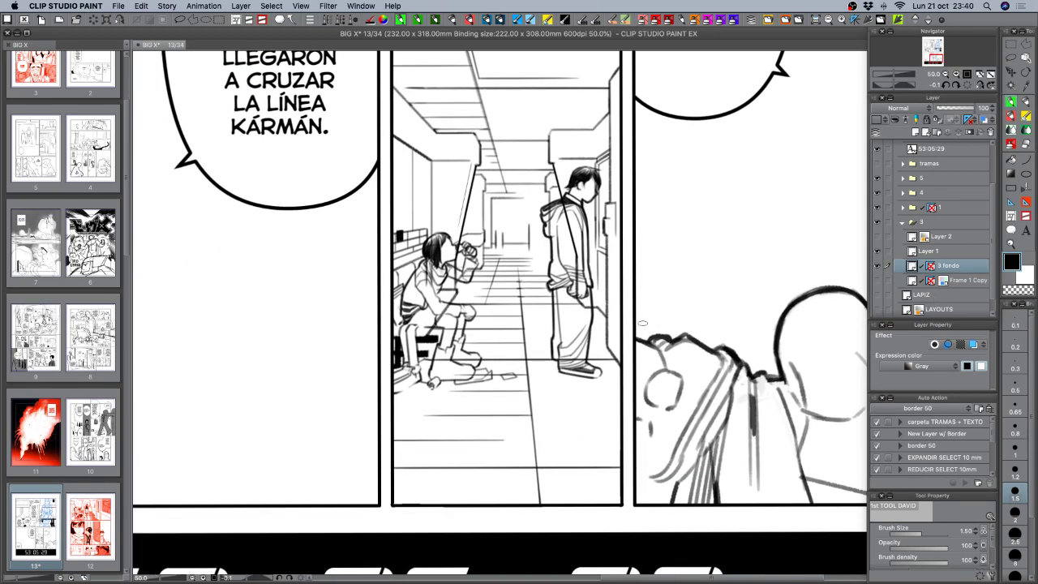
left_click(876, 265)
left_click(876, 266)
left_click(876, 251)
left_click(876, 251)
left_click(1011, 56)
mouse_move(614, 154)
left_mouse_down()
mouse_move(487, 196)
mouse_move(354, 350)
mouse_move(515, 421)
mouse_move(618, 333)
mouse_move(624, 188)
left_mouse_up()
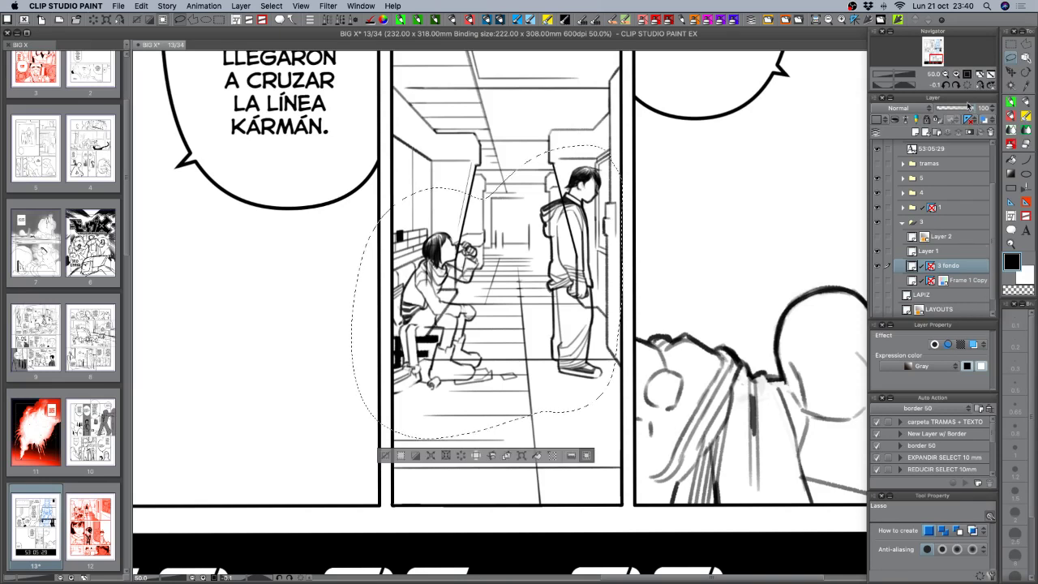
Reduce the lassoed selection to the silhouettes of both figures, using only the "Layer 1" linework as reference.
left_click(919, 251)
left_click(877, 252)
left_click(877, 252)
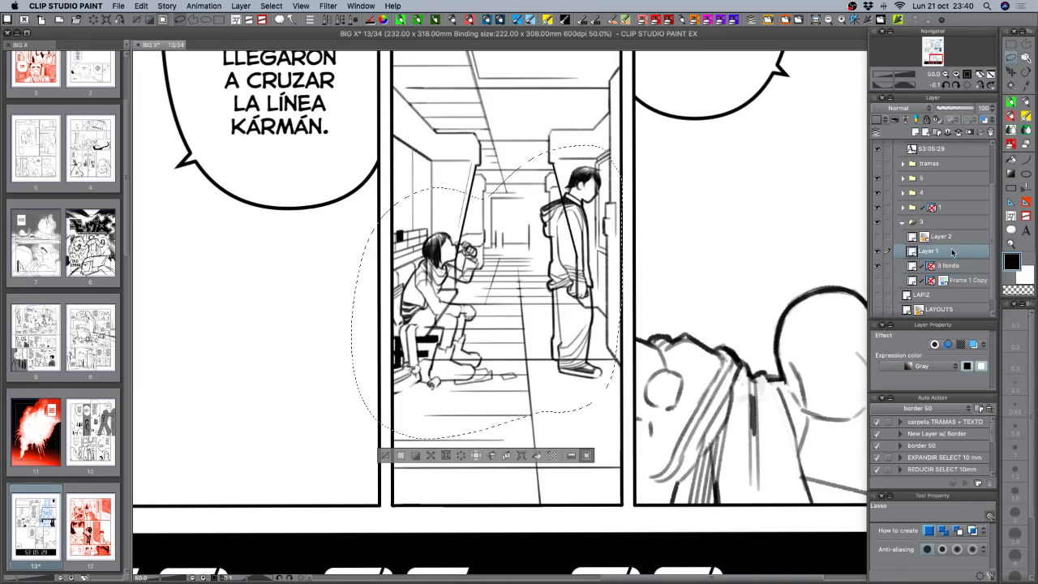
left_click(1012, 84)
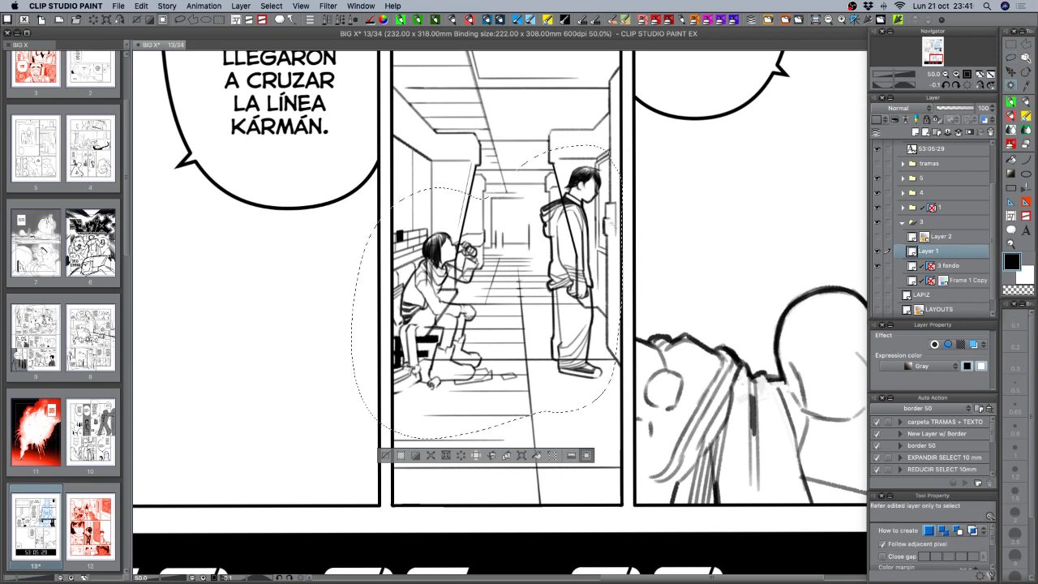
left_click(634, 261)
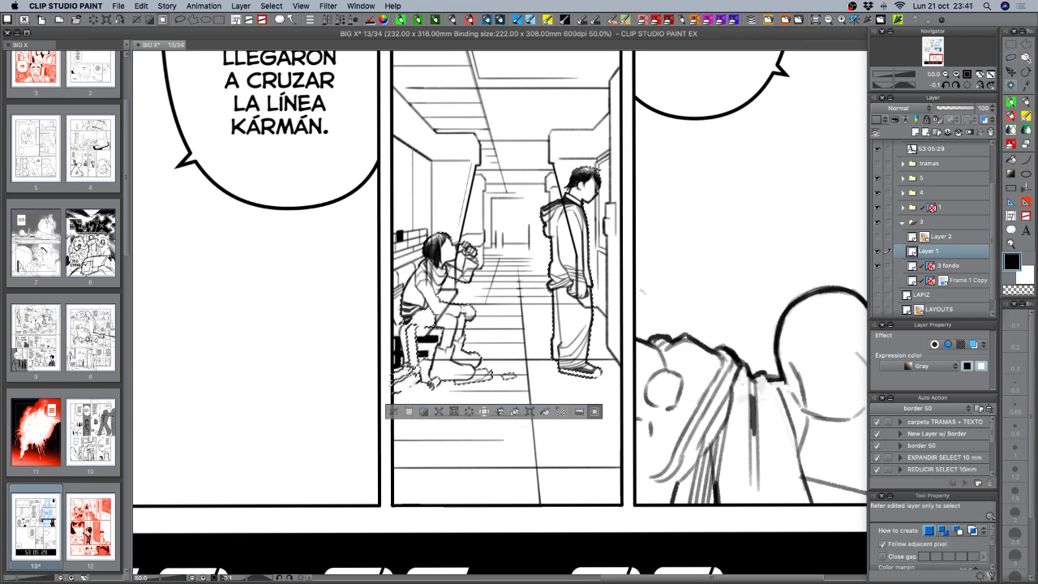
Add a new layer directly above "3 fondo" and shrink the figure selection with the "REDUCIR SELECT 10mm" auto action.
left_click(956, 75)
left_click_drag(614, 372, 649, 353)
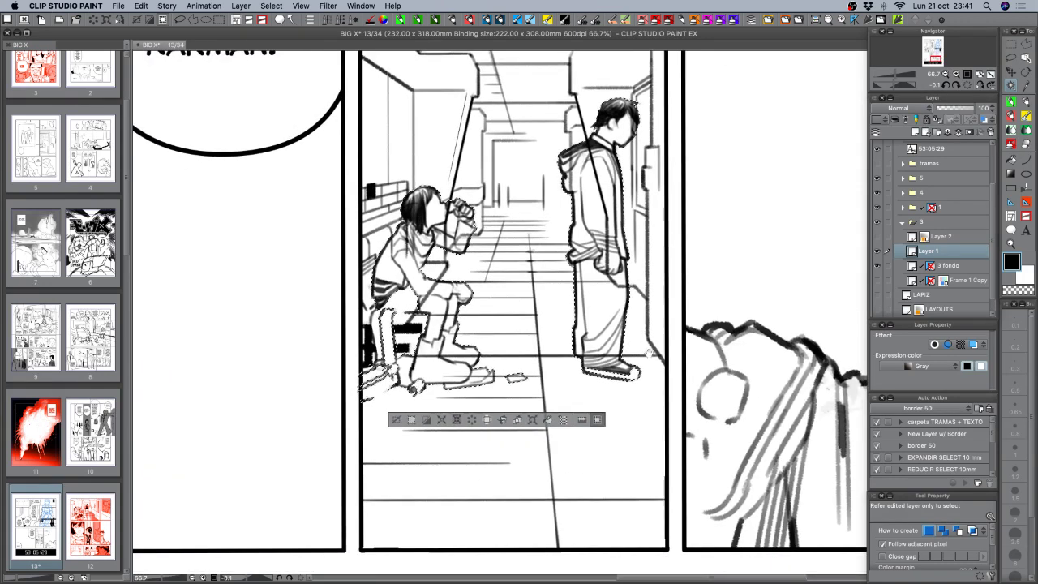
left_click(945, 267)
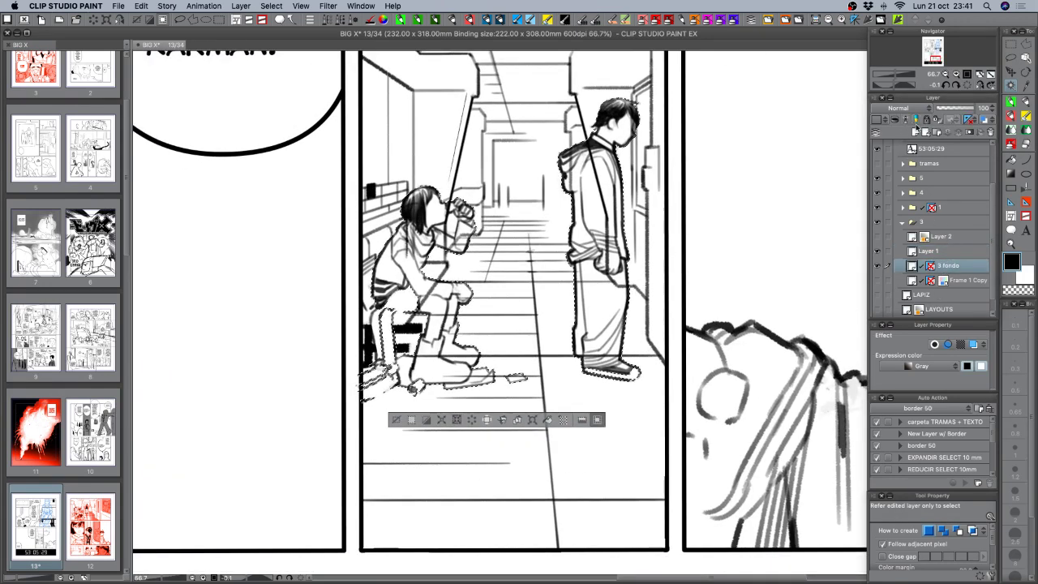
left_click(914, 130)
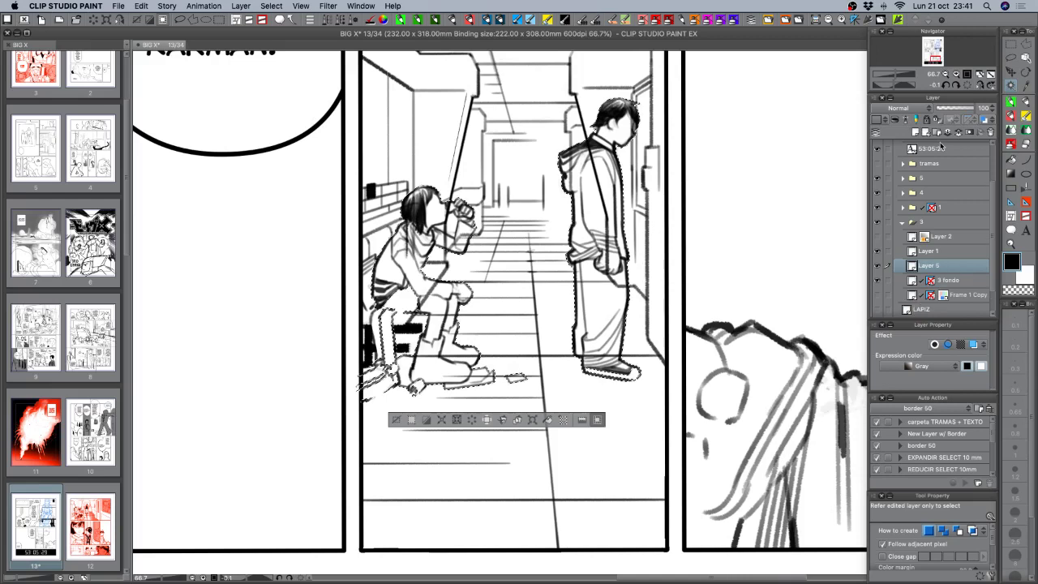
left_click(947, 470)
left_click(970, 484)
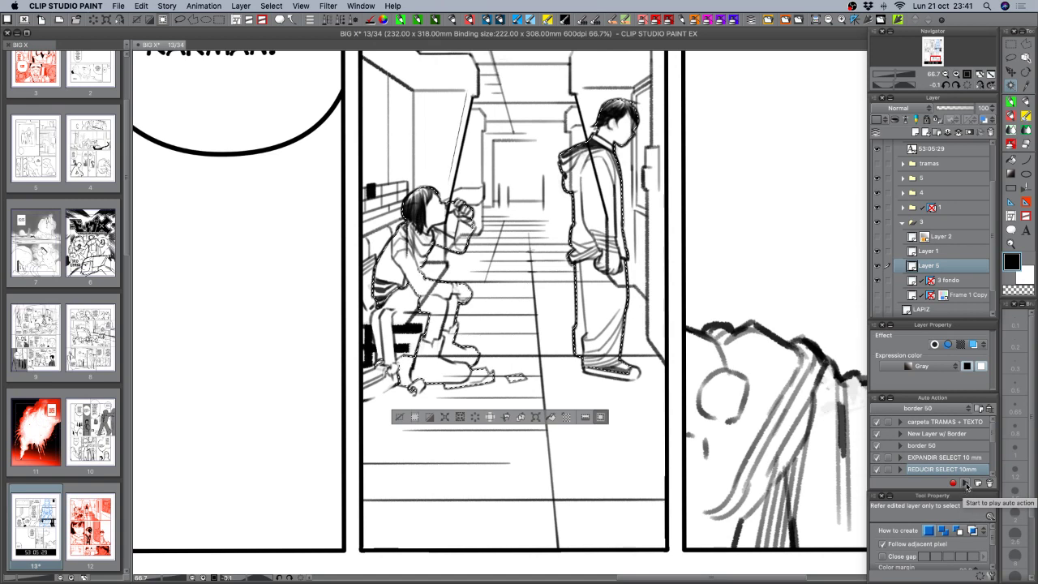
Fill the shrunken selection of both figures with white on "Layer 5" to cover the background lines, and clear the selection.
left_click(1019, 280)
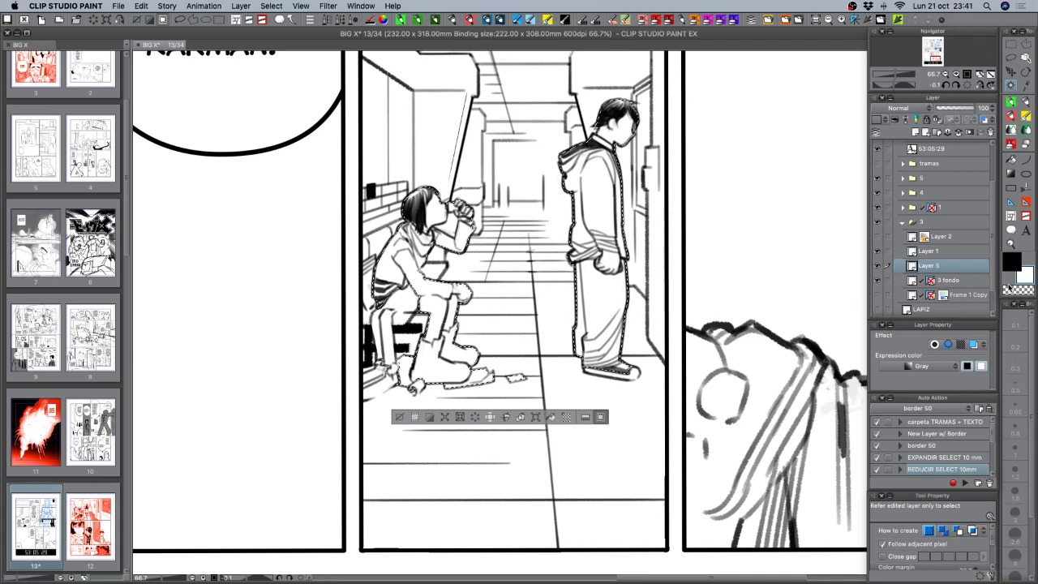
key("super+d")
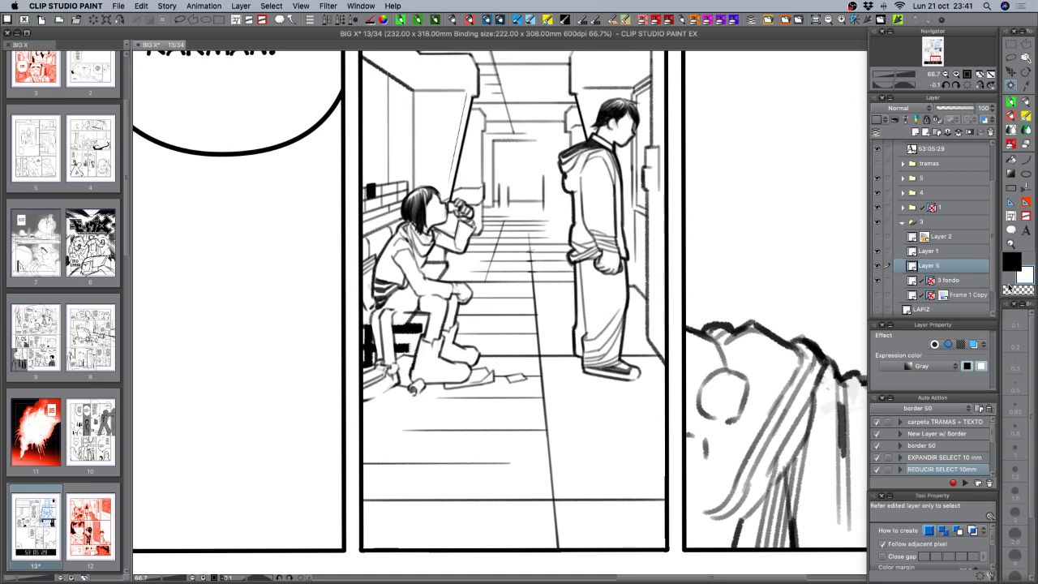
left_click(1014, 104)
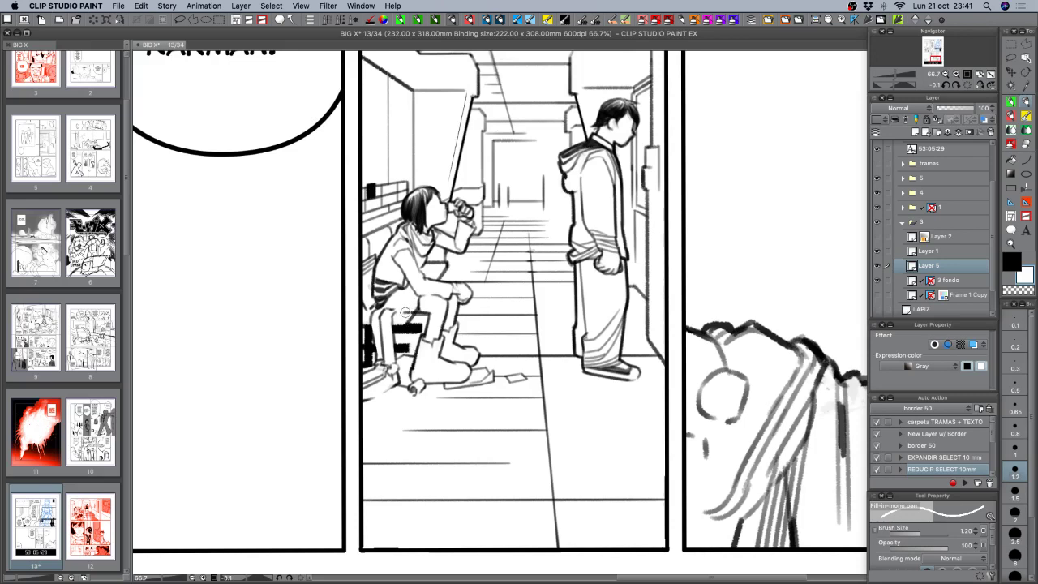
Compare the corridor panel with and without "Layer 5" and "Layer 1", up close and in the context of the page.
left_click(877, 265)
left_click(877, 265)
left_click(877, 266)
left_click(877, 265)
left_click(877, 252)
left_click(877, 252)
left_click(945, 73)
left_click(945, 74)
left_click(945, 73)
left_click_drag(708, 279, 605, 278)
left_click(877, 266)
left_click(877, 266)
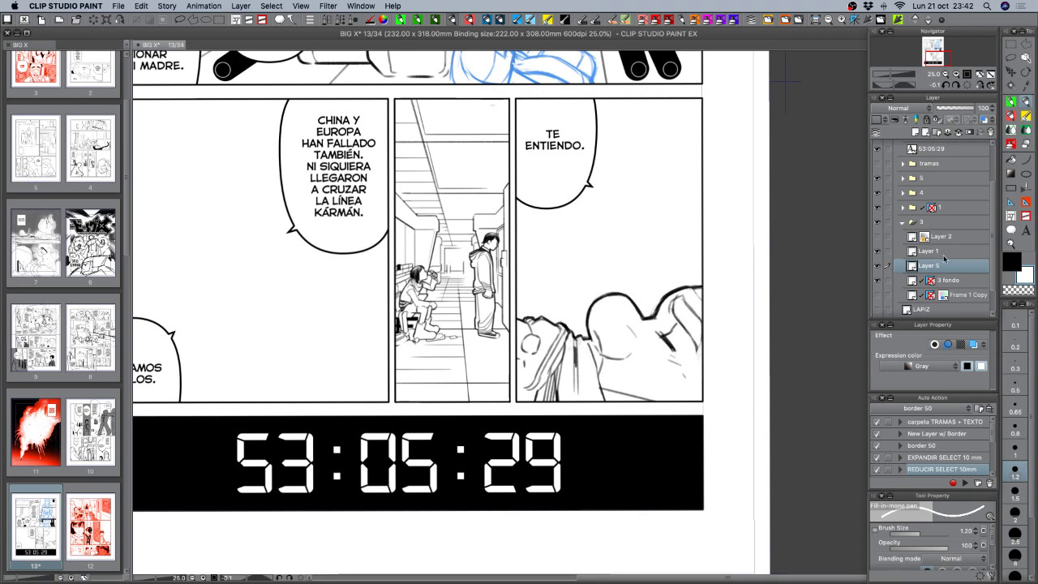
Lasso the standing figure and nudge it slightly right and down on "Layer 1" and "Layer 5" together, and save the page.
left_click(955, 74)
key("m")
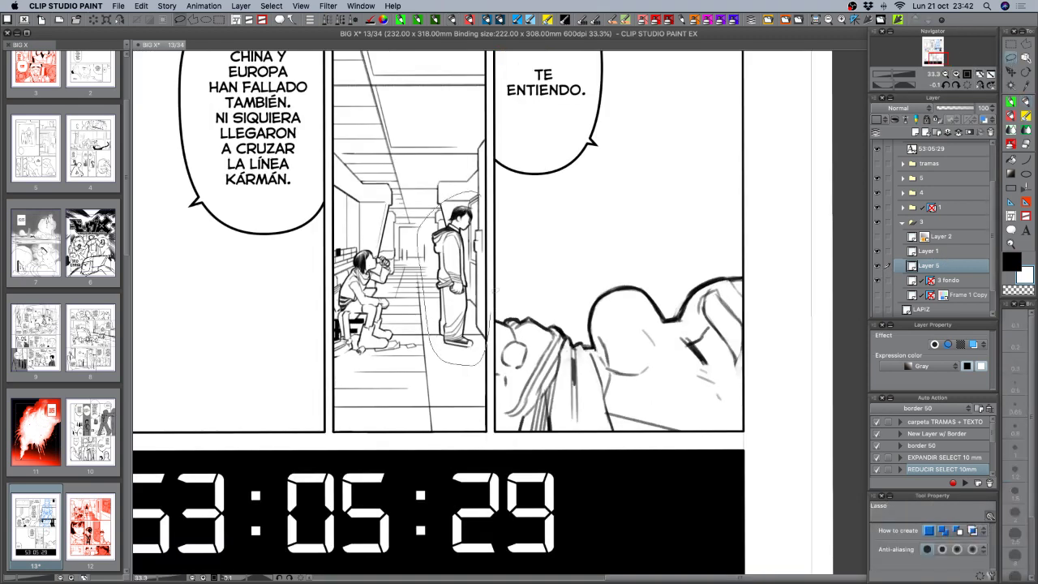
left_click_drag(494, 289, 488, 212)
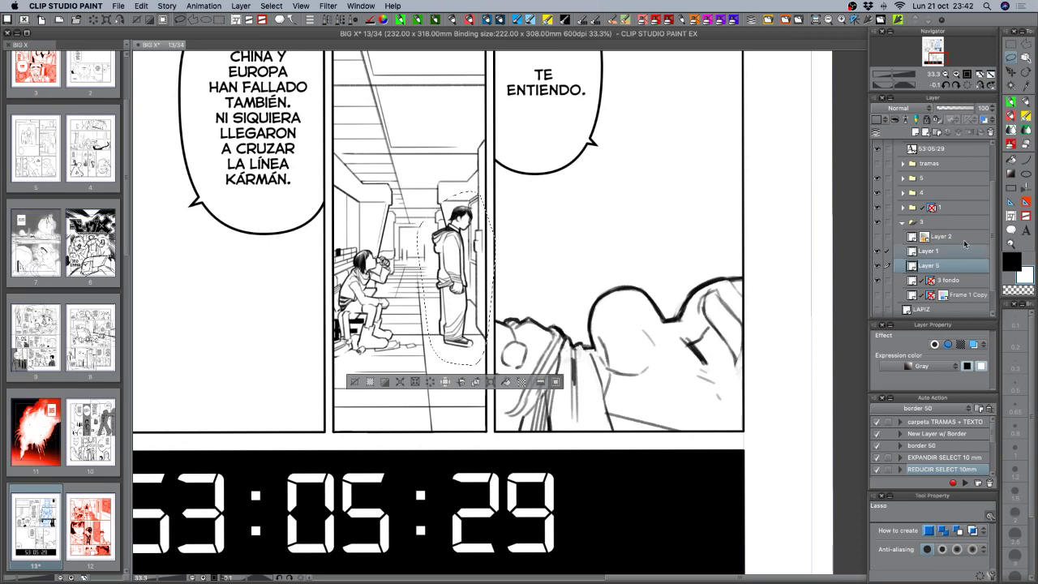
left_click(1010, 71)
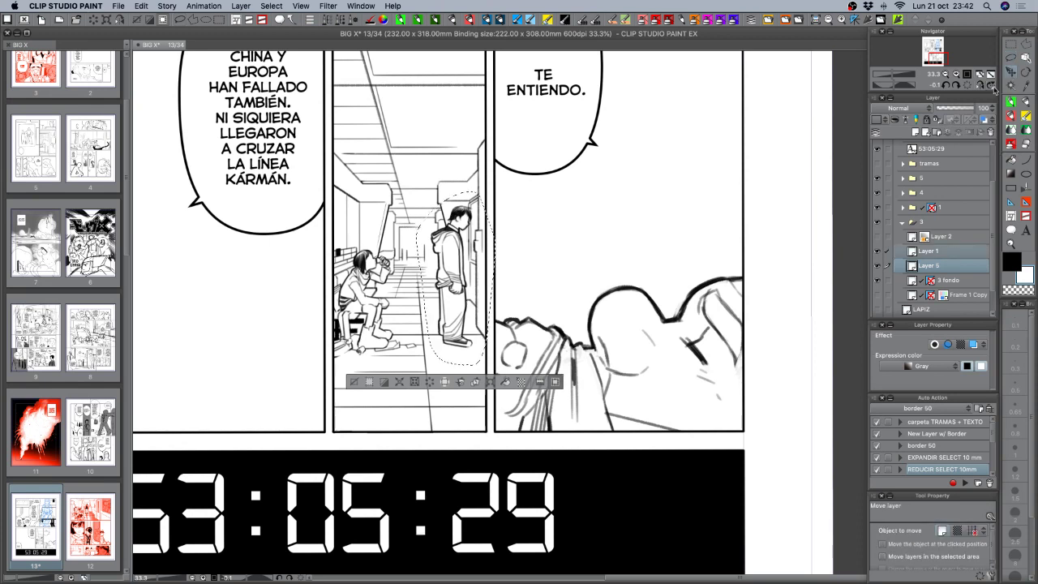
key("Right")
key("Right")
key("Right")
key("Right")
key("Right")
key("Right")
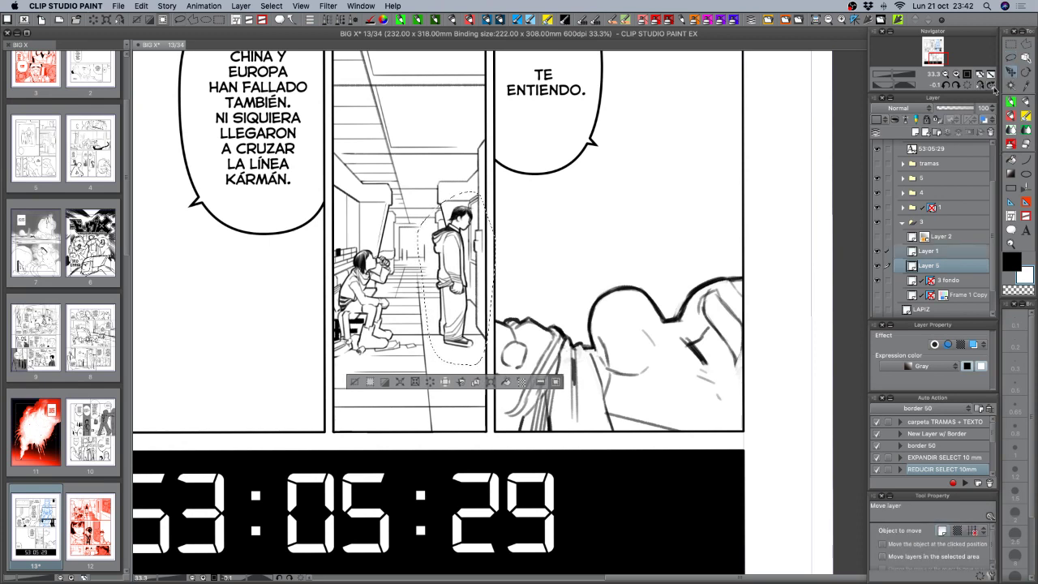
key("Down")
key("Down")
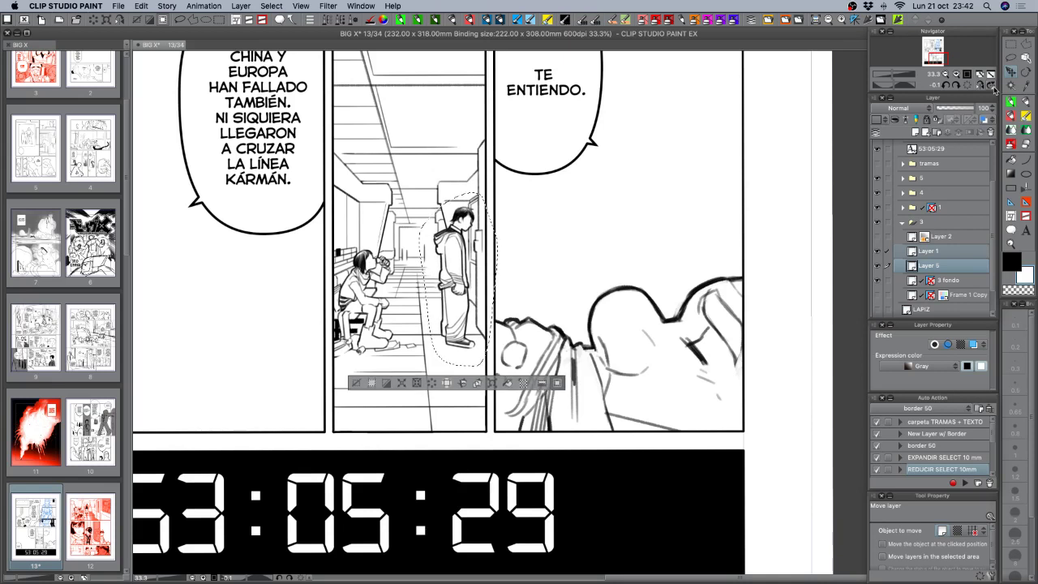
key("Down")
key("Right")
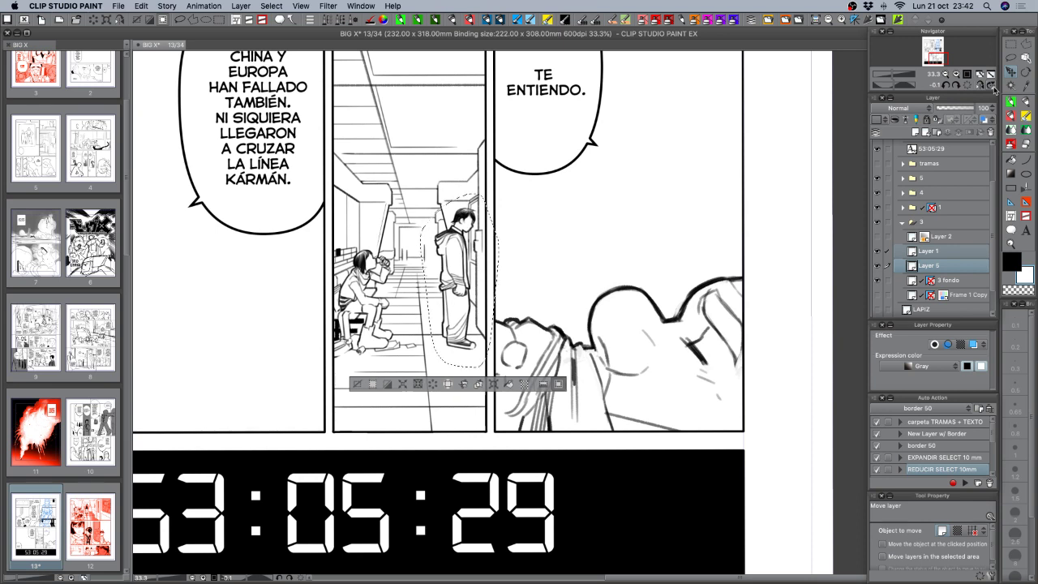
key("Down")
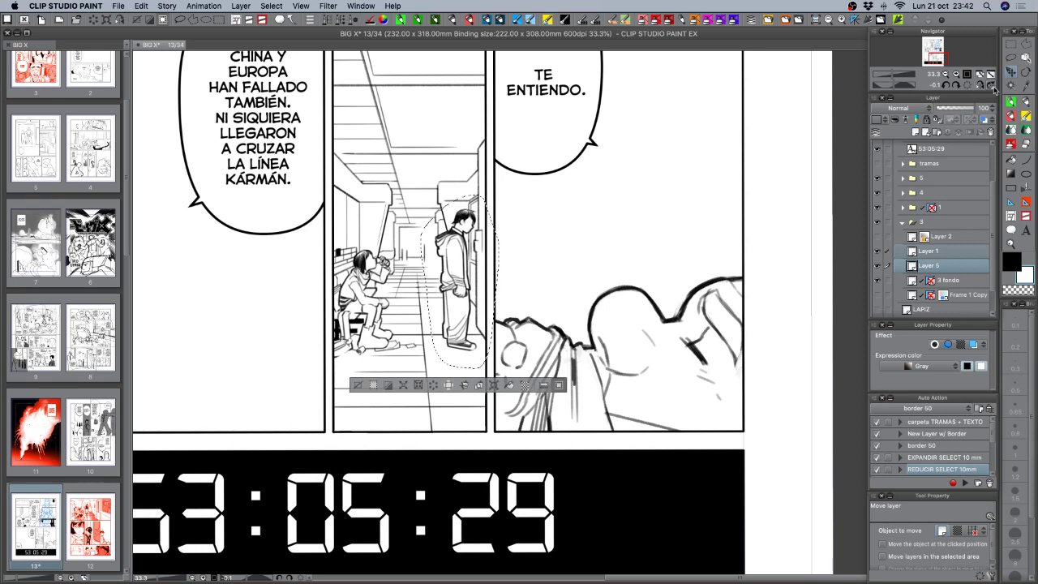
key("Up")
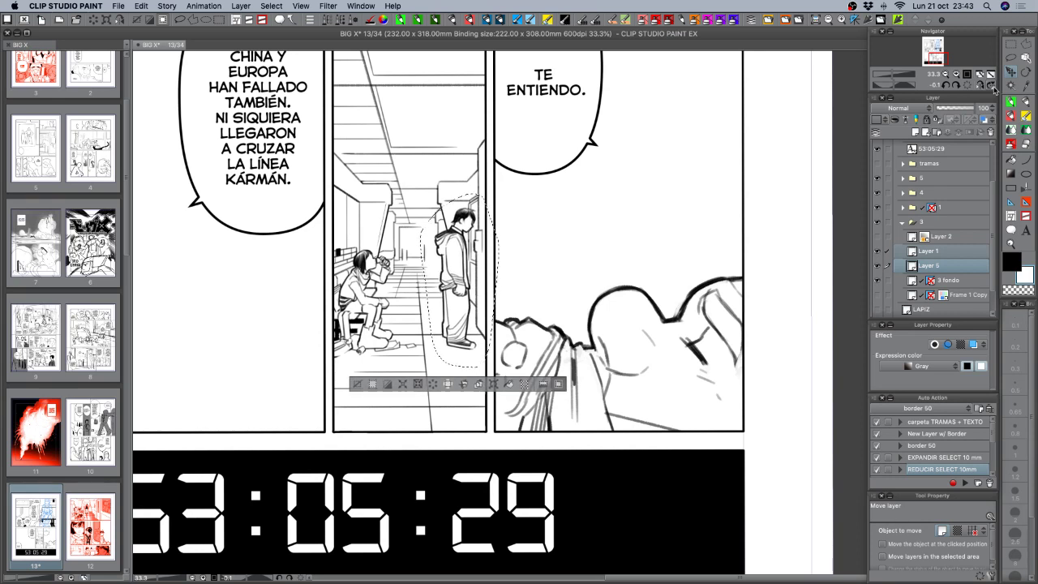
key("super+d")
key("super+s")
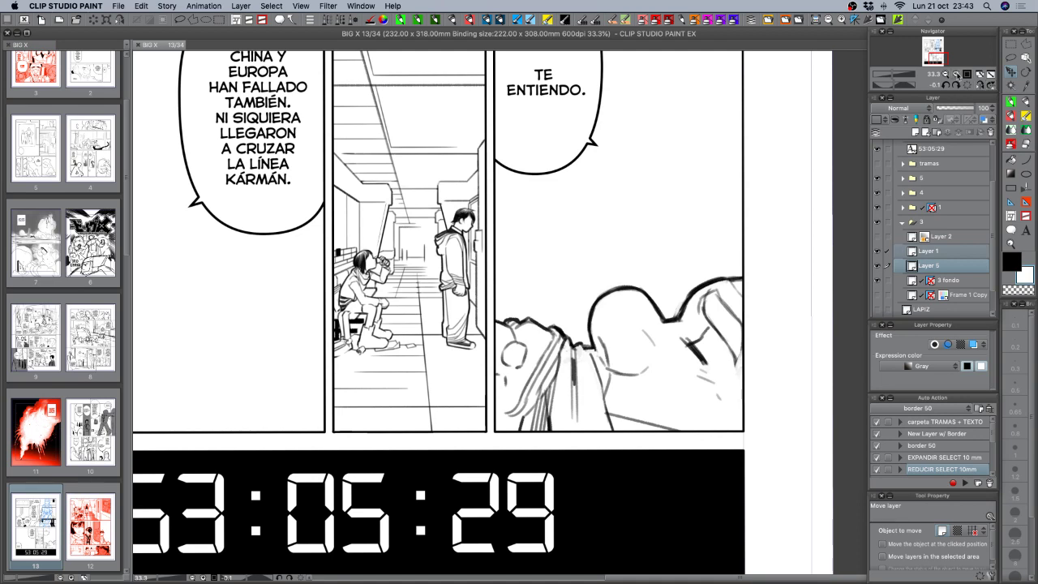
Draw two small distant silhouettes by the left side of the far doorway on "3 fondo", using pen sizes between 0.8 and 1.
left_click(956, 74)
left_click(955, 74)
left_click_drag(377, 233, 615, 344)
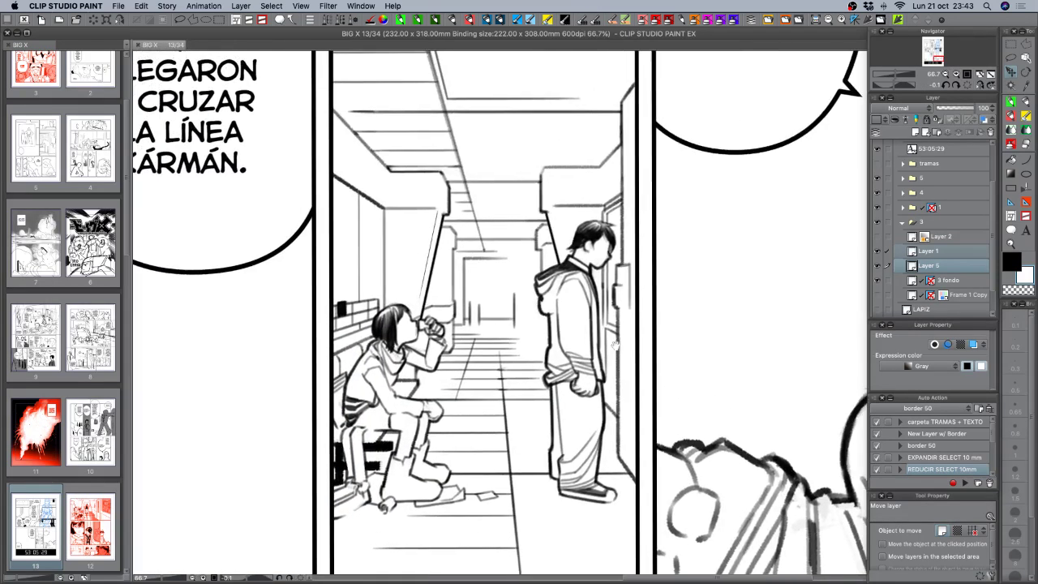
left_click(957, 74)
left_click(1013, 101)
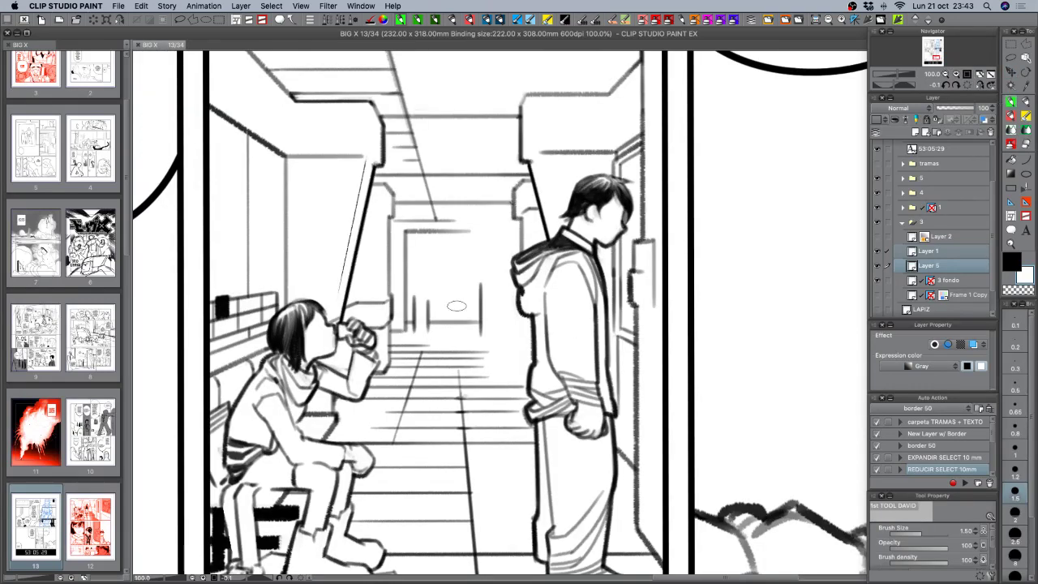
left_click(949, 280)
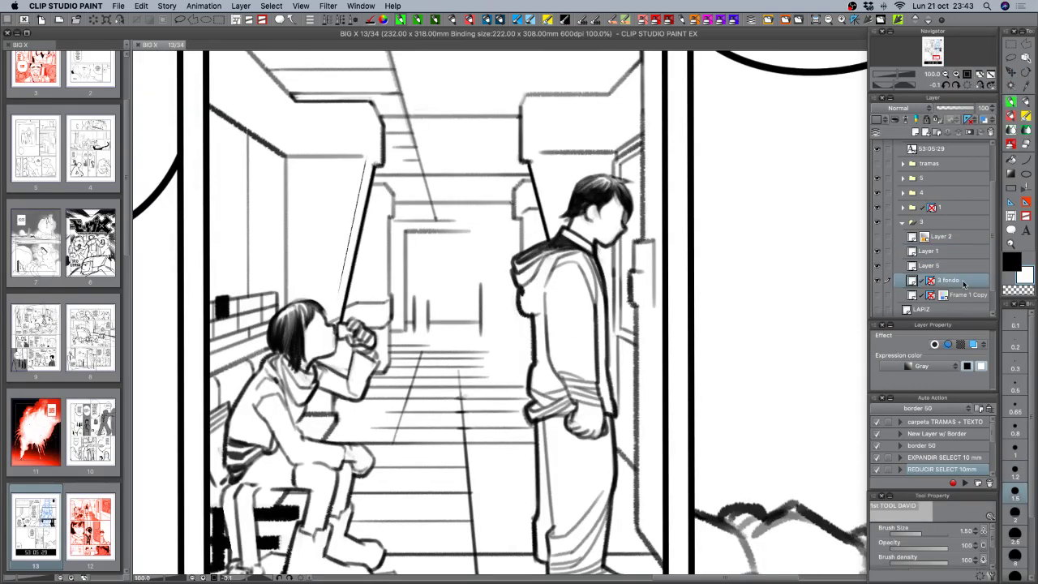
left_click(1015, 447)
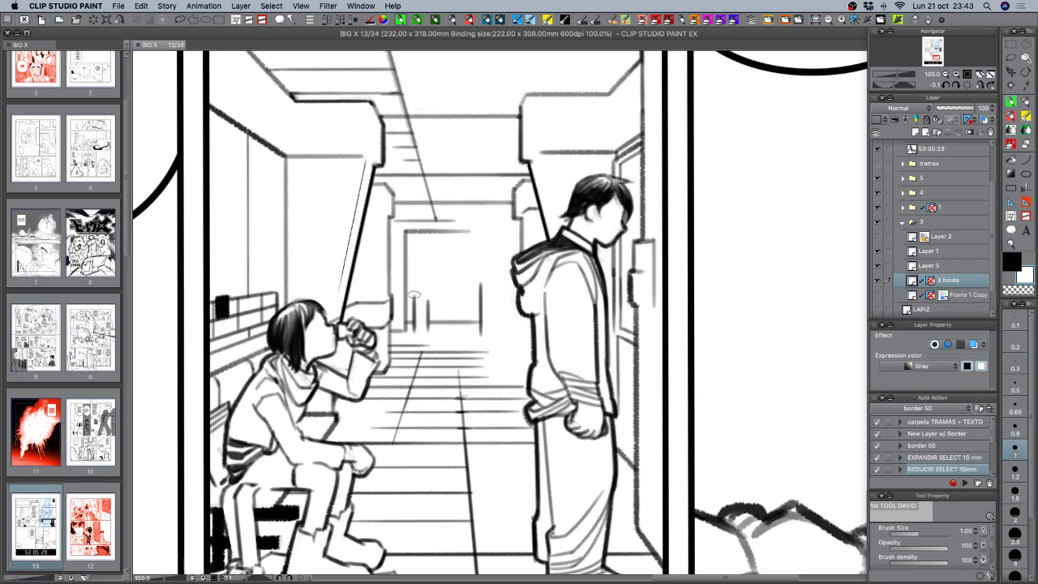
left_click(423, 287)
left_click(1014, 432)
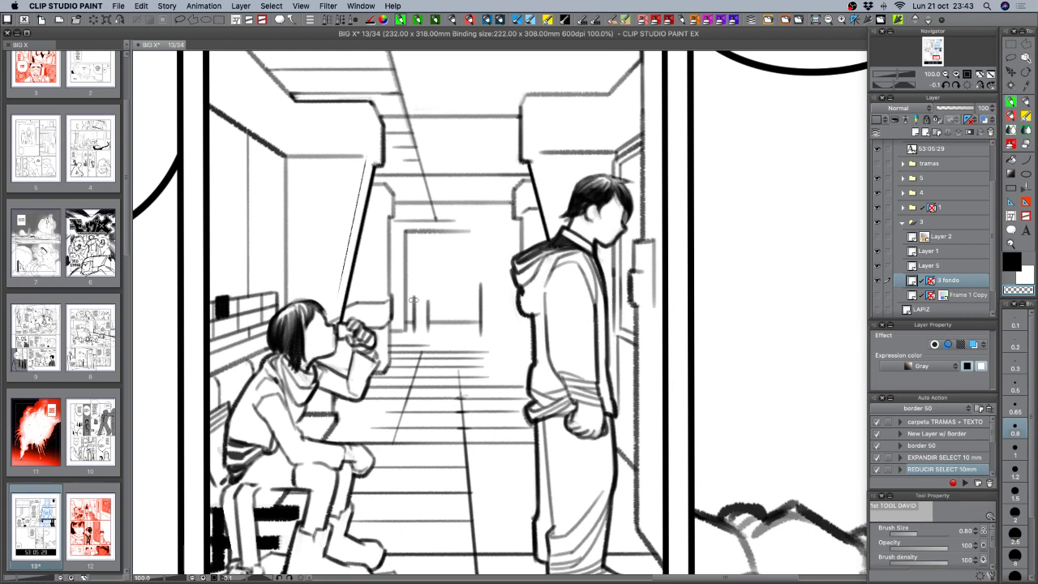
key("c")
left_click(1008, 263)
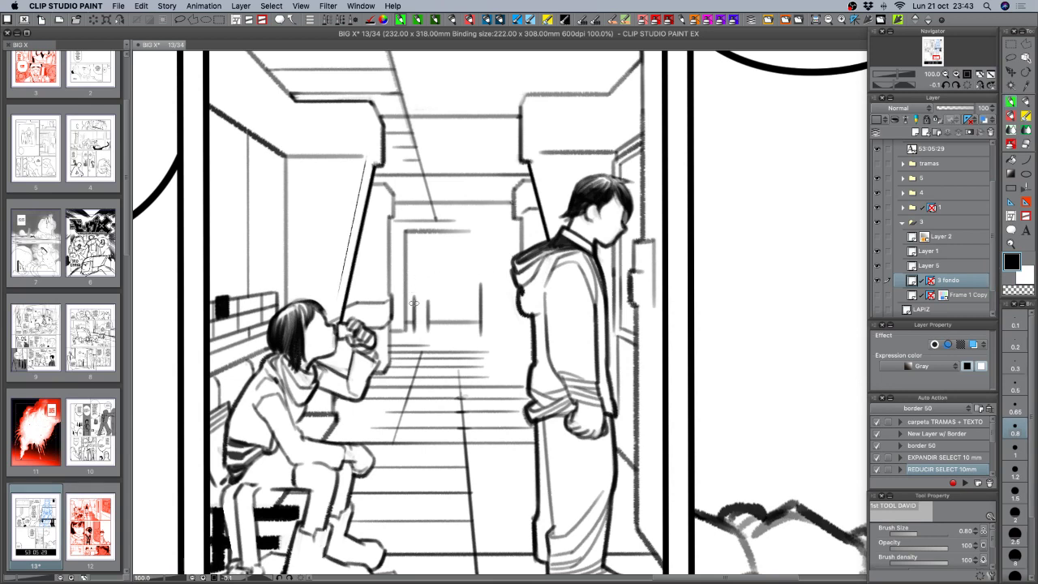
key("super+z")
mouse_move(414, 308)
left_mouse_down()
mouse_move(415, 291)
mouse_move(428, 323)
left_mouse_up()
key("c")
left_click_drag(422, 283, 418, 290)
key("c")
key("bracketright")
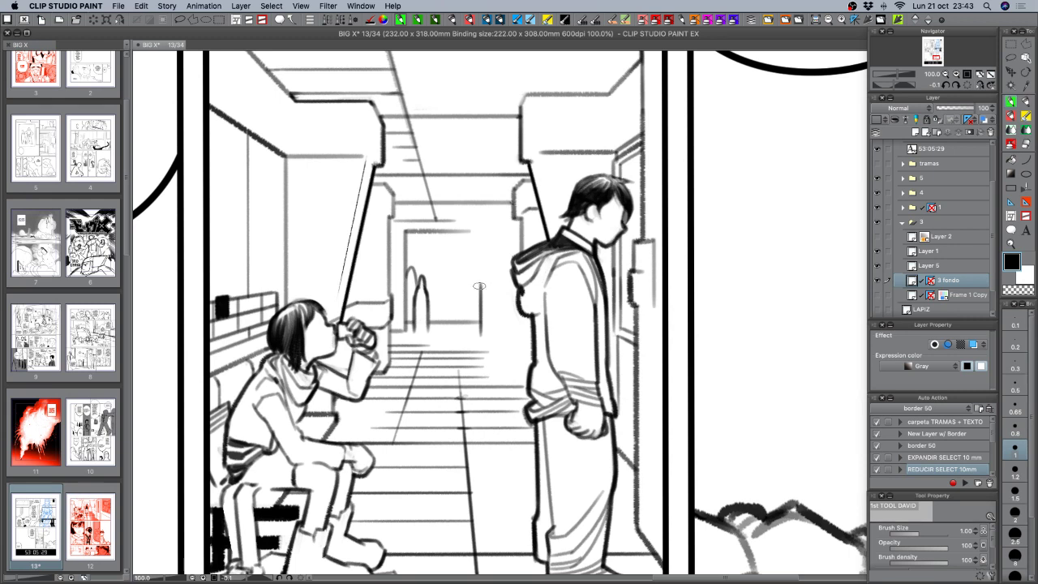
Draw a taller distant silhouette to the right of the far doorway and add the doorway's right edge with the size 1 pen.
mouse_move(479, 281)
left_mouse_down()
mouse_move(492, 259)
mouse_move(497, 314)
mouse_move(483, 298)
left_mouse_up()
key("c")
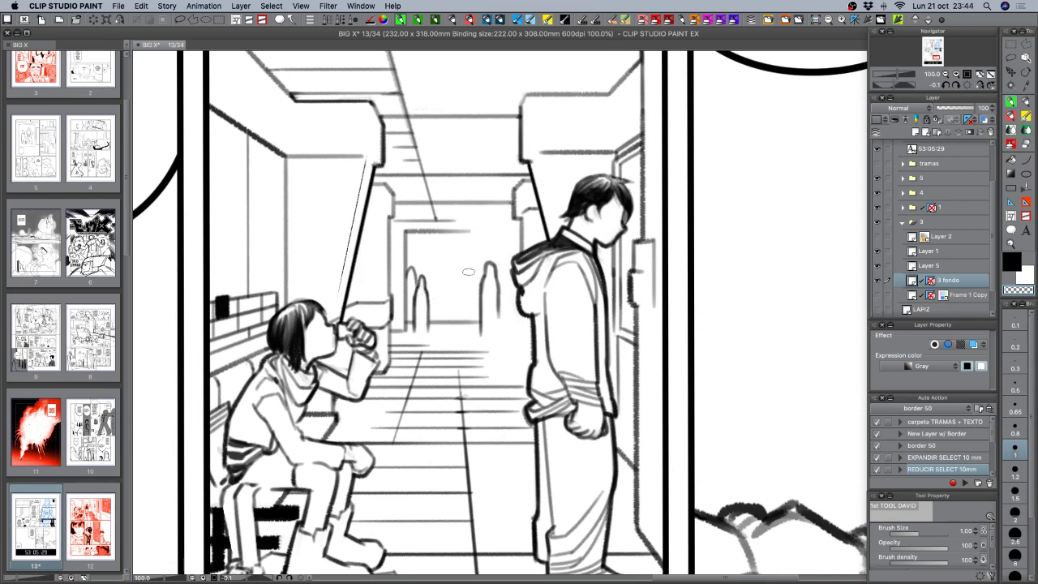
key("c")
left_click_drag(470, 230, 470, 288)
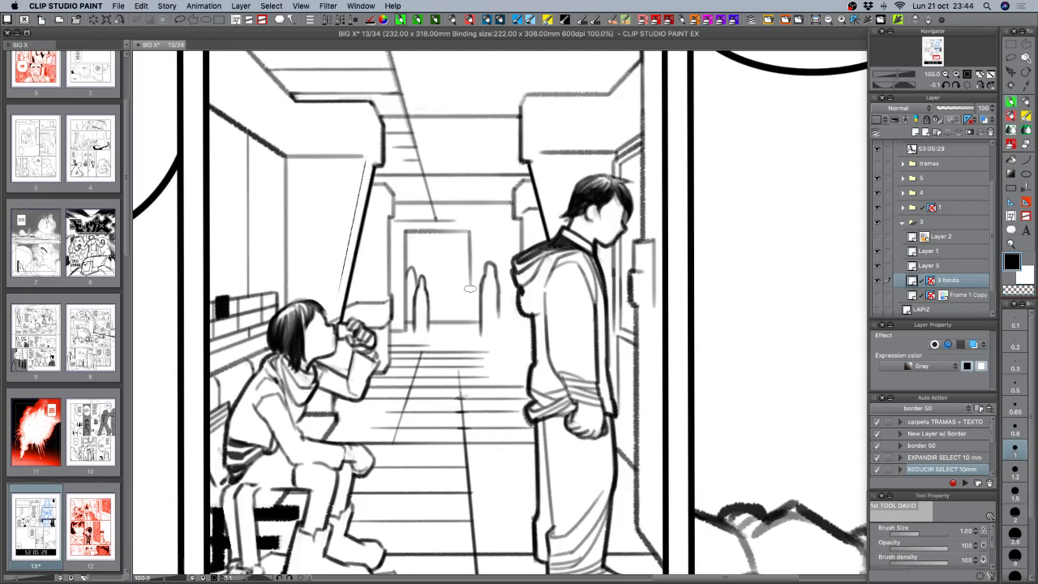
key("super+z")
mouse_move(470, 231)
left_mouse_down()
mouse_move(469, 290)
mouse_move(461, 266)
mouse_move(453, 275)
left_mouse_up()
Touch up the lines near the right pillar, check the "Frame 1 Copy" sketch, and draw a larger, nearer silhouette behind the standing figure.
key("shift+space")
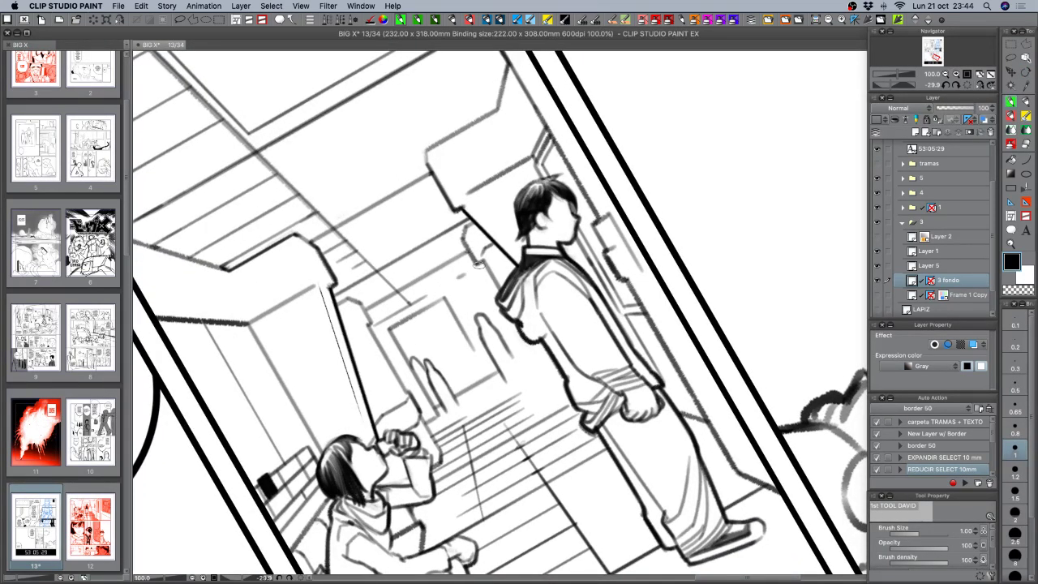
left_click_drag(484, 259, 503, 250)
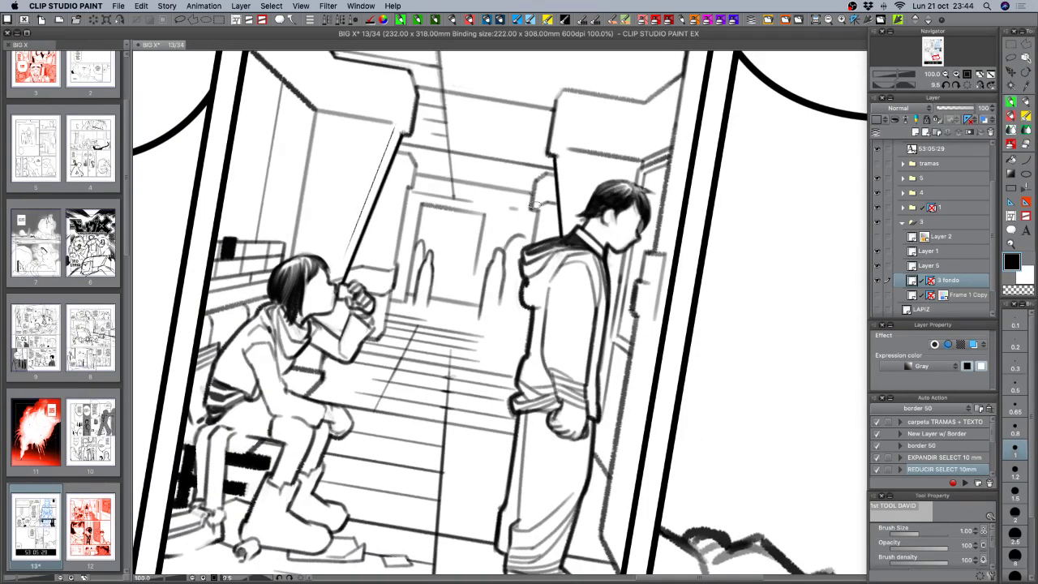
left_click(877, 294)
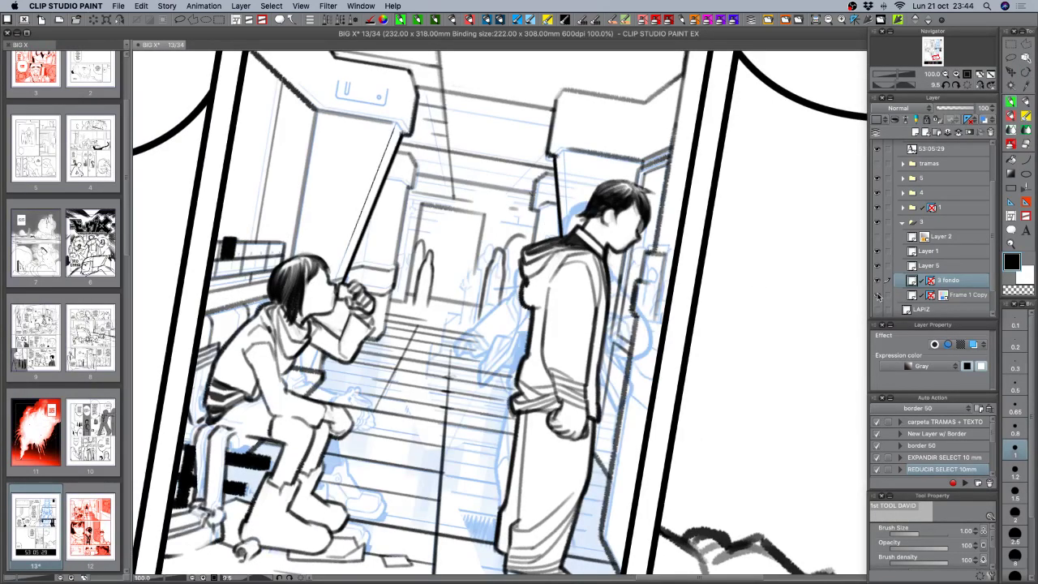
left_click(877, 295)
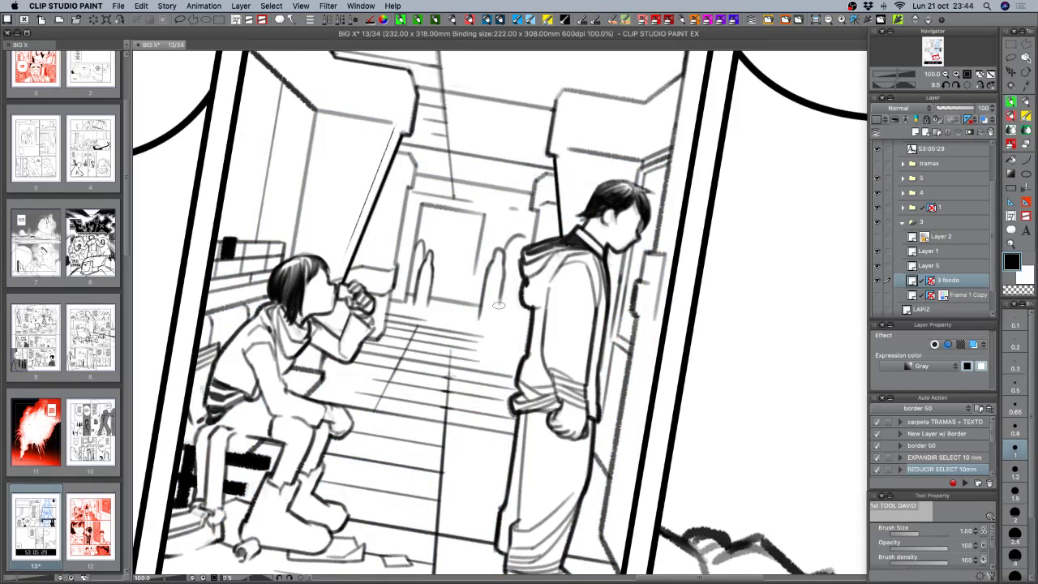
key("c")
key("c")
key("c")
key("c")
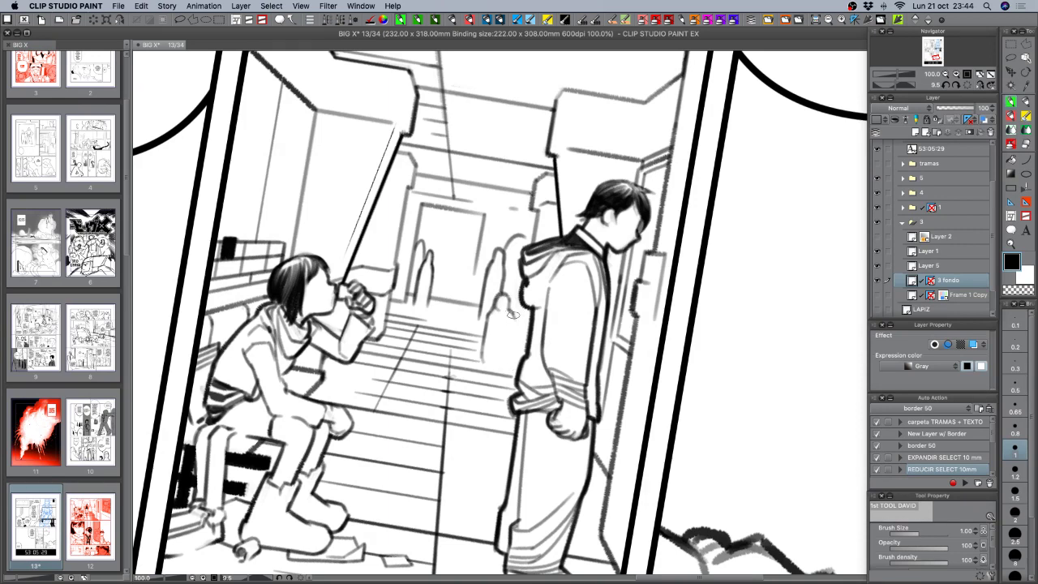
left_click_drag(513, 315, 506, 362)
key("c")
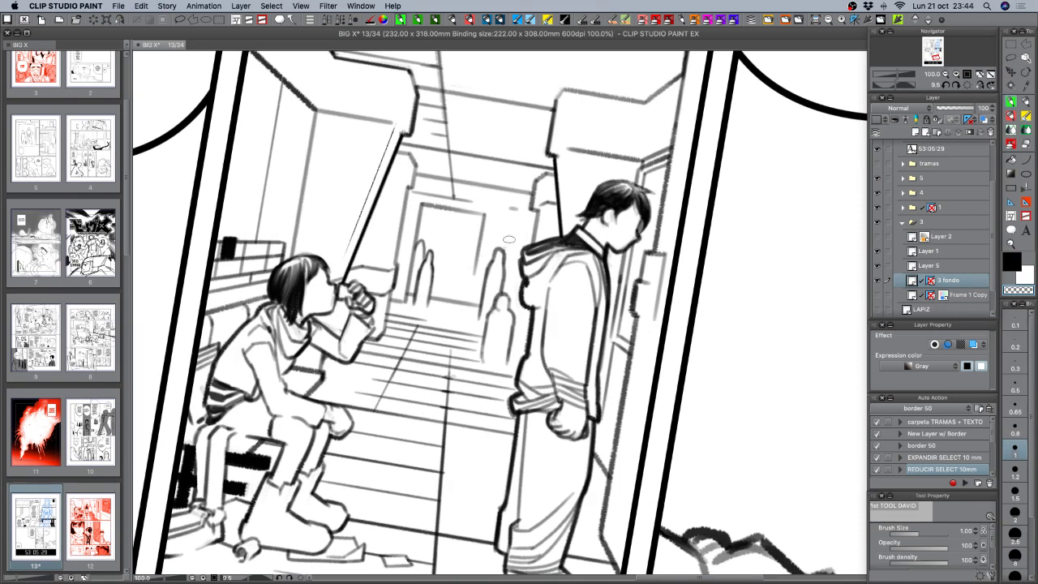
Add more small silhouettes to the distant groups by the far doorway and clean up the outlines around them.
key("c")
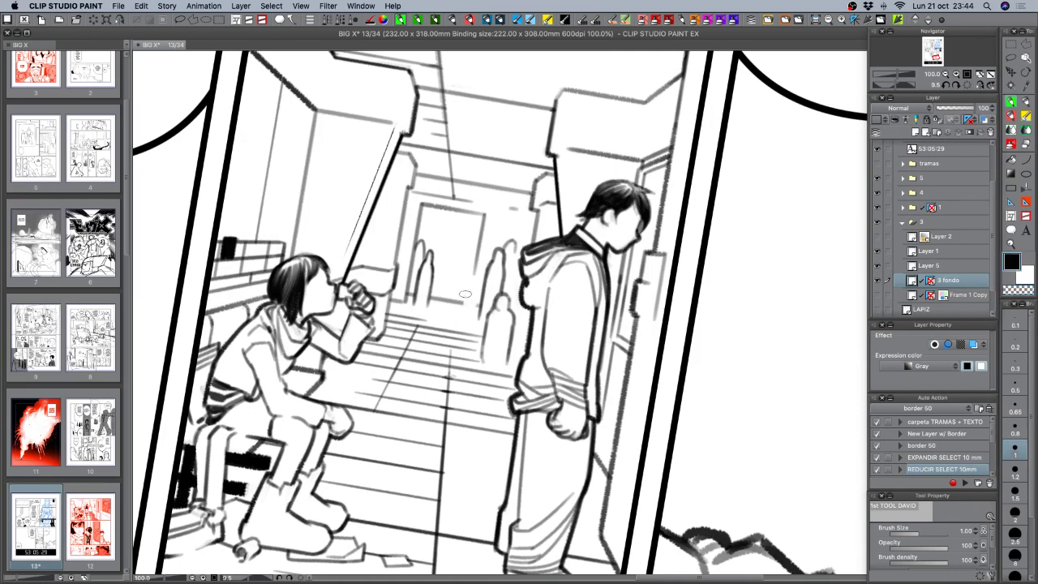
left_click_drag(463, 306, 477, 280)
mouse_move(478, 286)
left_mouse_down()
mouse_move(475, 307)
mouse_move(490, 267)
left_mouse_up()
key("c")
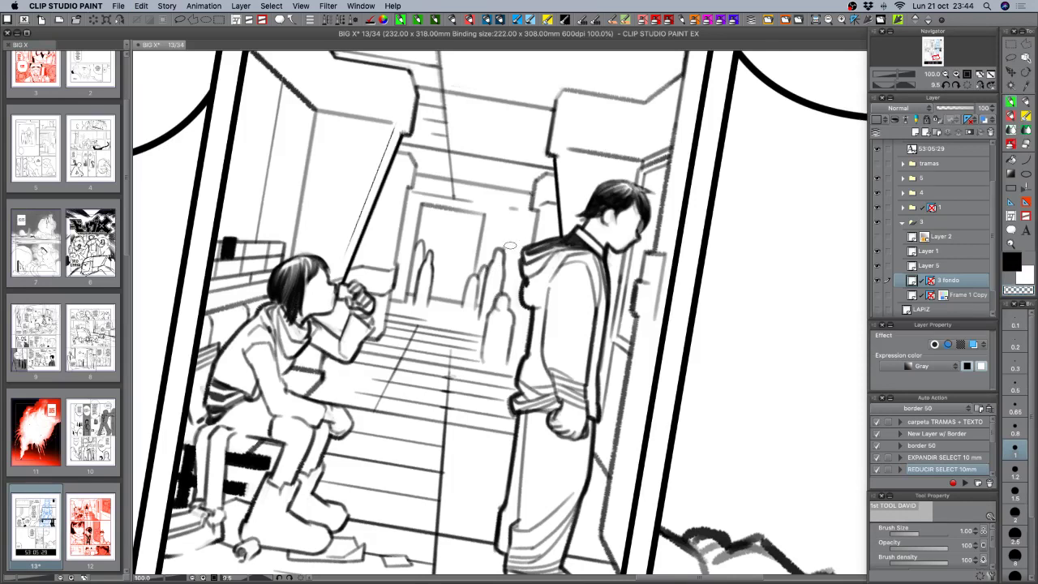
key("c")
left_click_drag(511, 238, 513, 259)
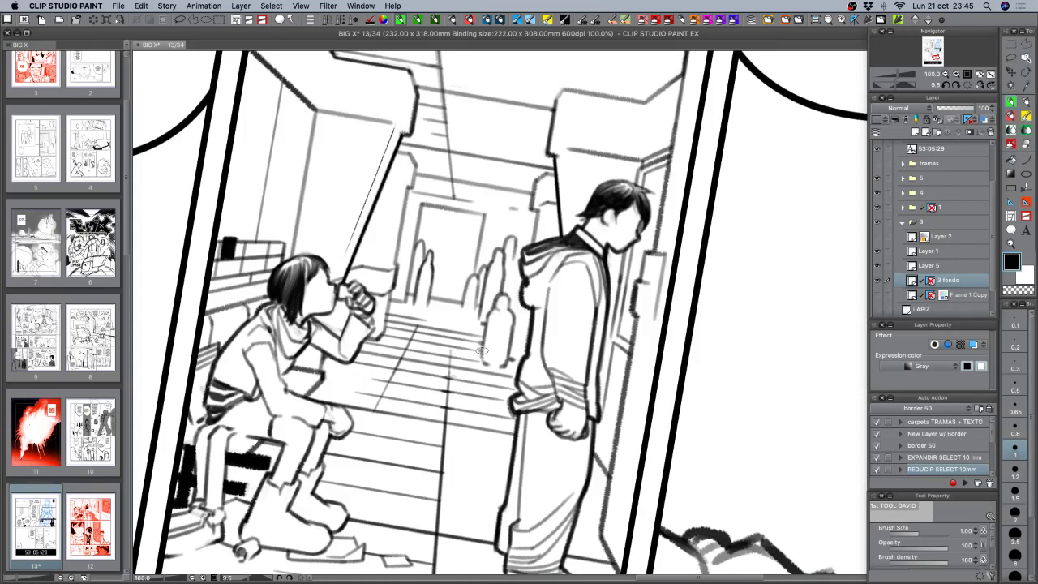
Straighten the canvas and examine the corridor's background silhouettes and both figures at different magnifications.
left_click_drag(678, 403, 691, 370)
mouse_move(588, 356)
left_mouse_down()
mouse_move(637, 350)
mouse_move(674, 370)
mouse_move(677, 360)
left_mouse_up()
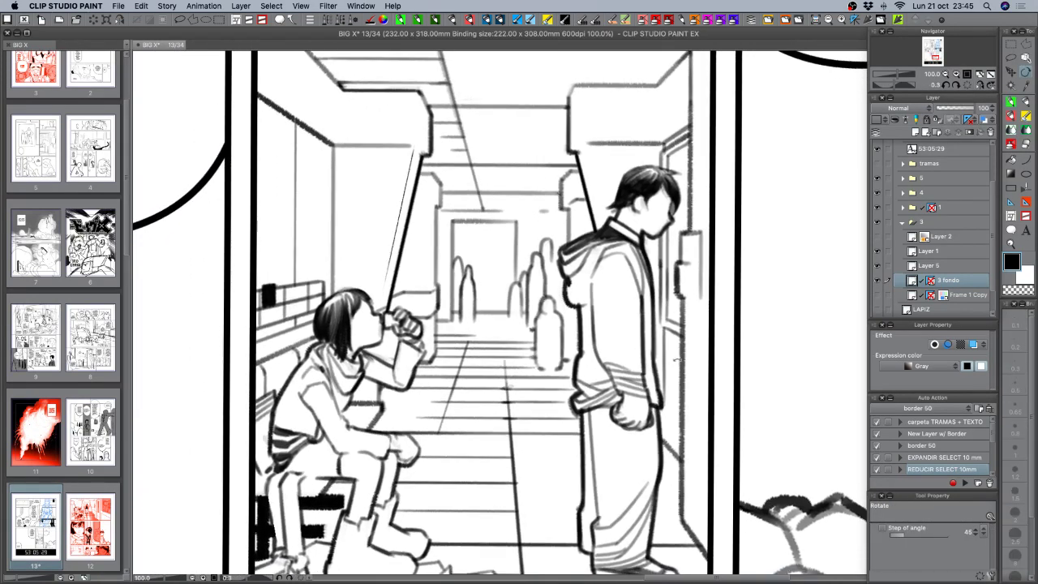
left_click(945, 74)
left_click(944, 74)
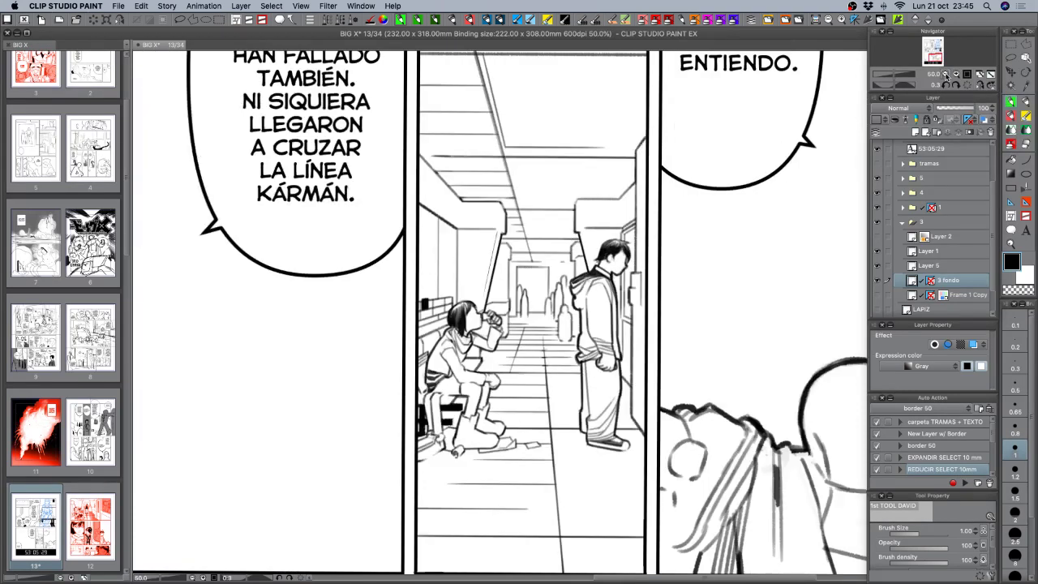
left_click_drag(648, 472, 697, 420)
left_click(955, 74)
left_click(955, 74)
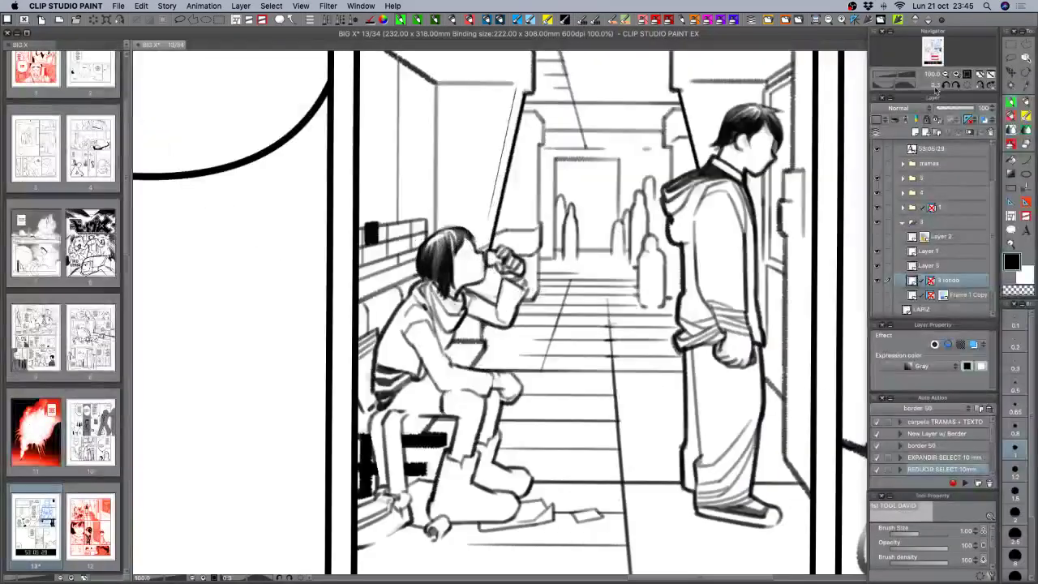
left_click_drag(641, 386, 800, 299)
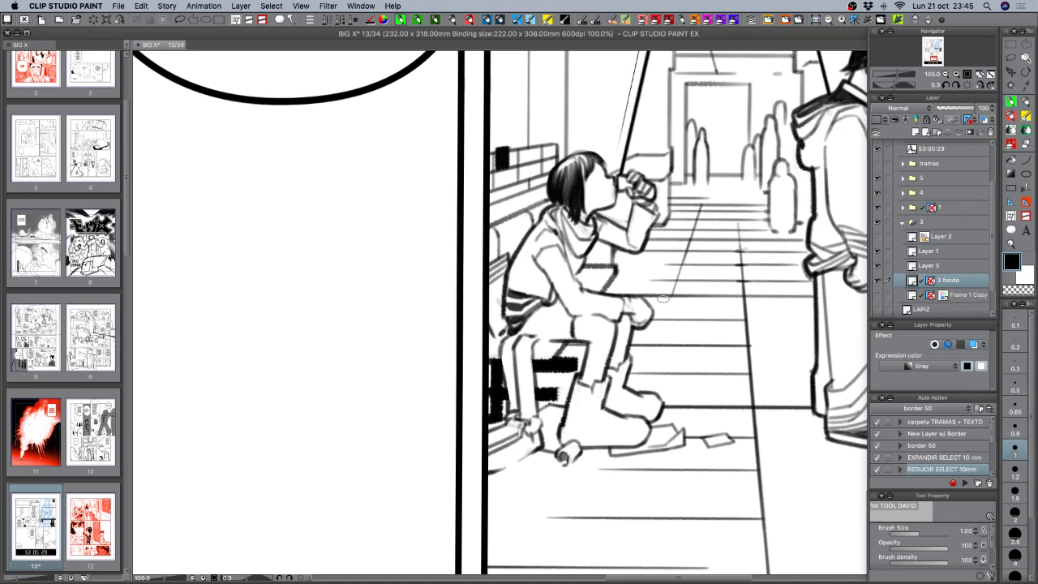
Lasso a loose selection around the seated figure and its bench in the corridor panel.
left_click(945, 74)
left_click(945, 74)
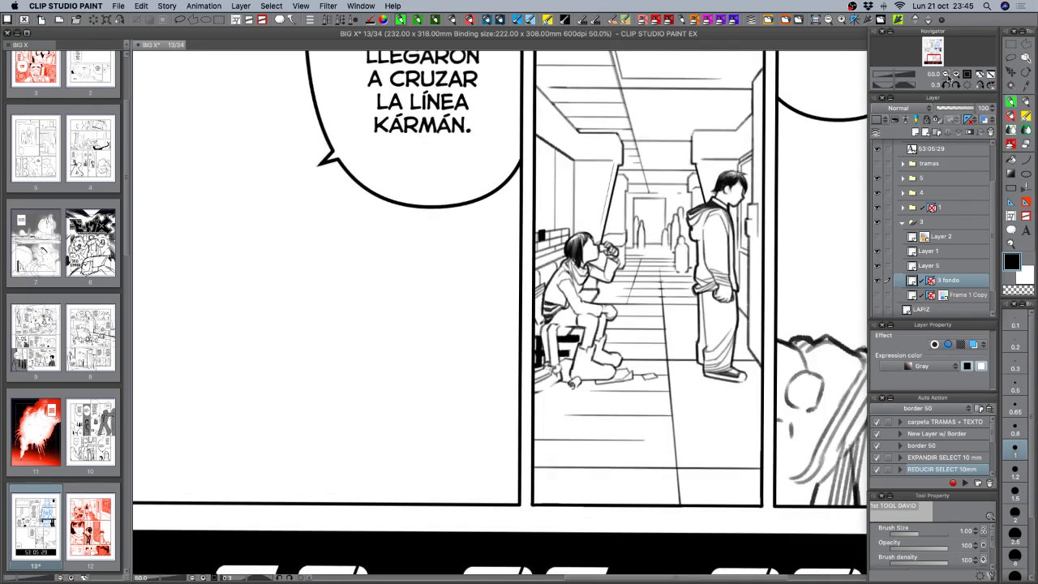
left_click(945, 73)
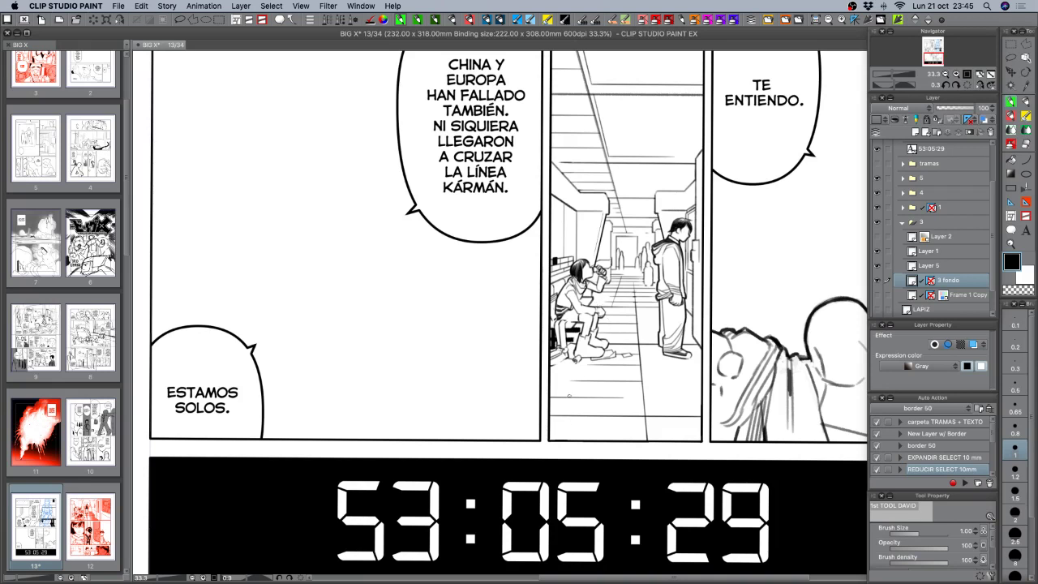
key("m")
left_click_drag(533, 279, 609, 258)
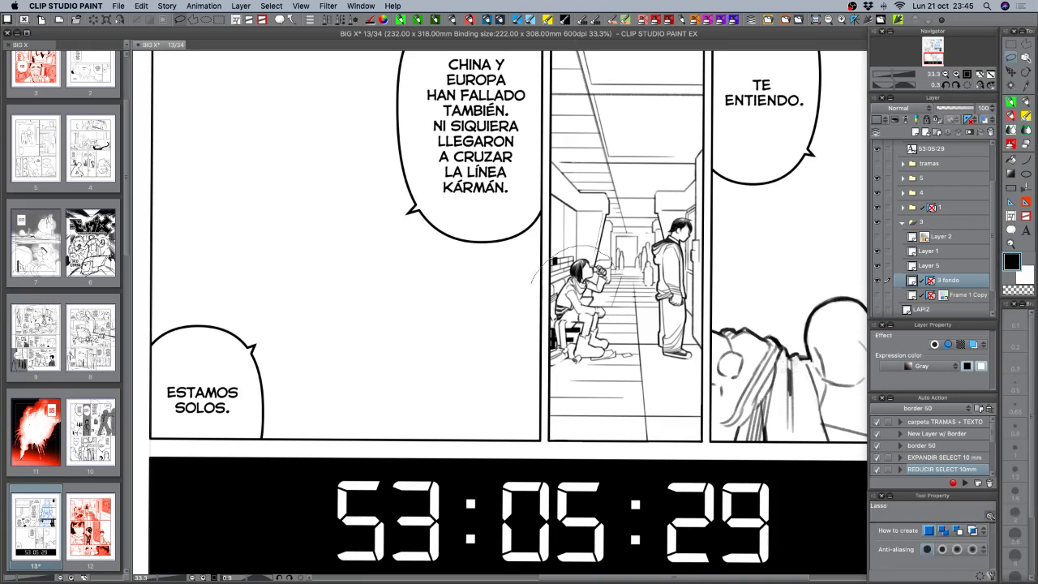
left_click_drag(511, 368, 506, 369)
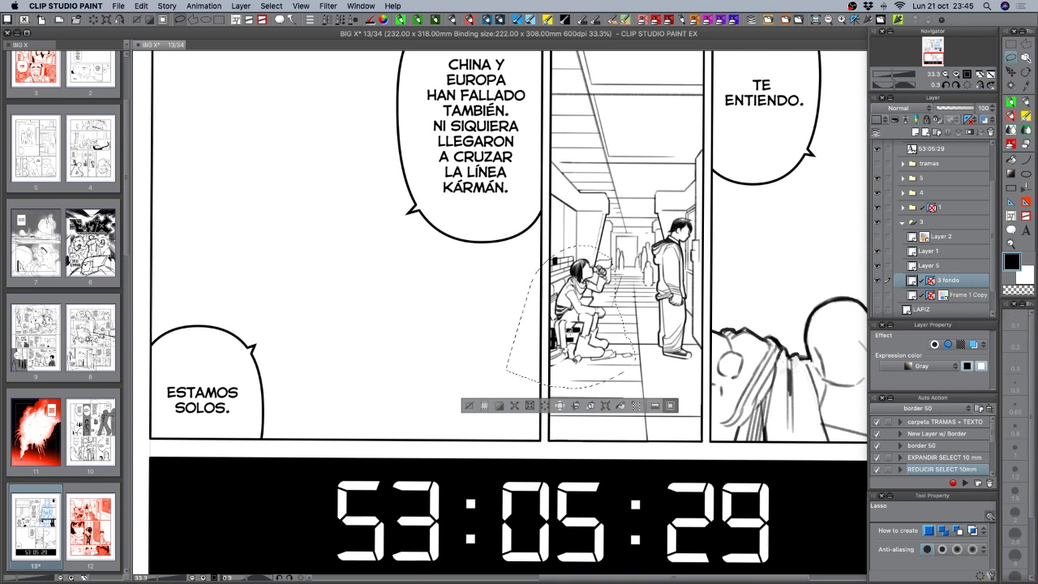
Nudge the selected seated girl slightly upward on Layer 1 and Layer 5 together, and clear the selection.
left_click(951, 253)
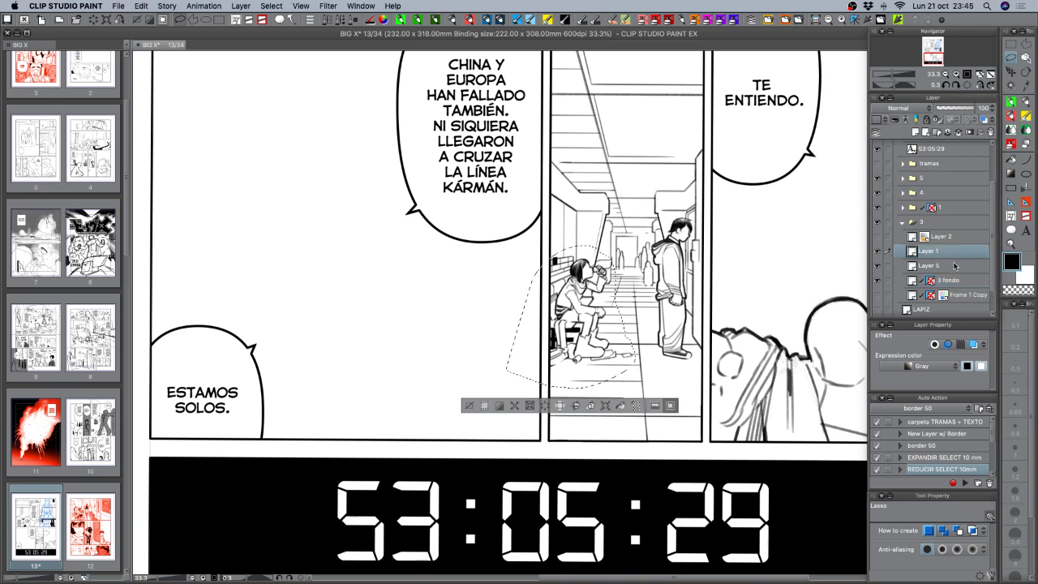
left_click(955, 268, "shift")
left_click(1011, 72)
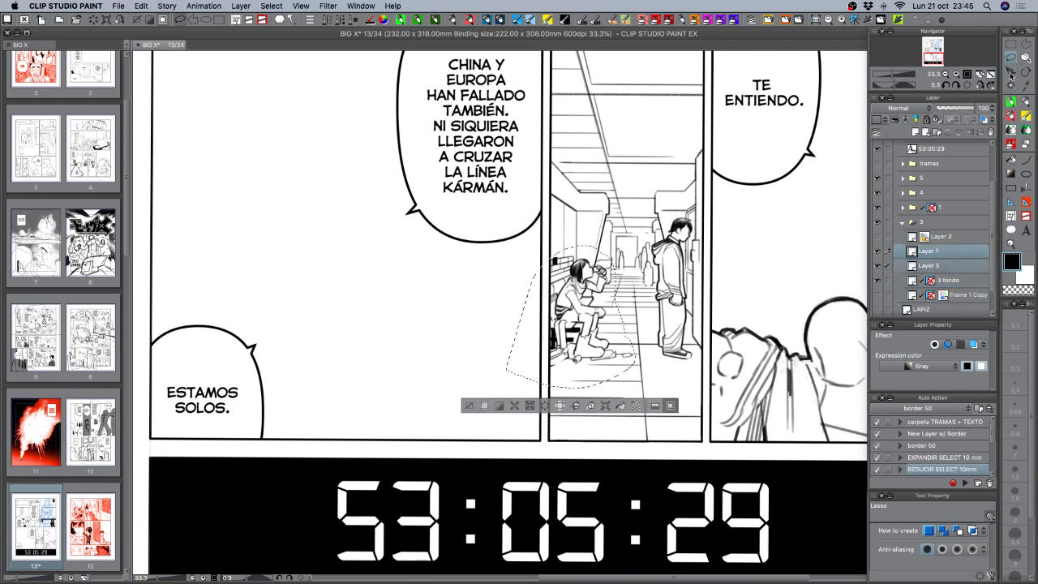
key("Up")
key("Up")
key("Up")
key("Up")
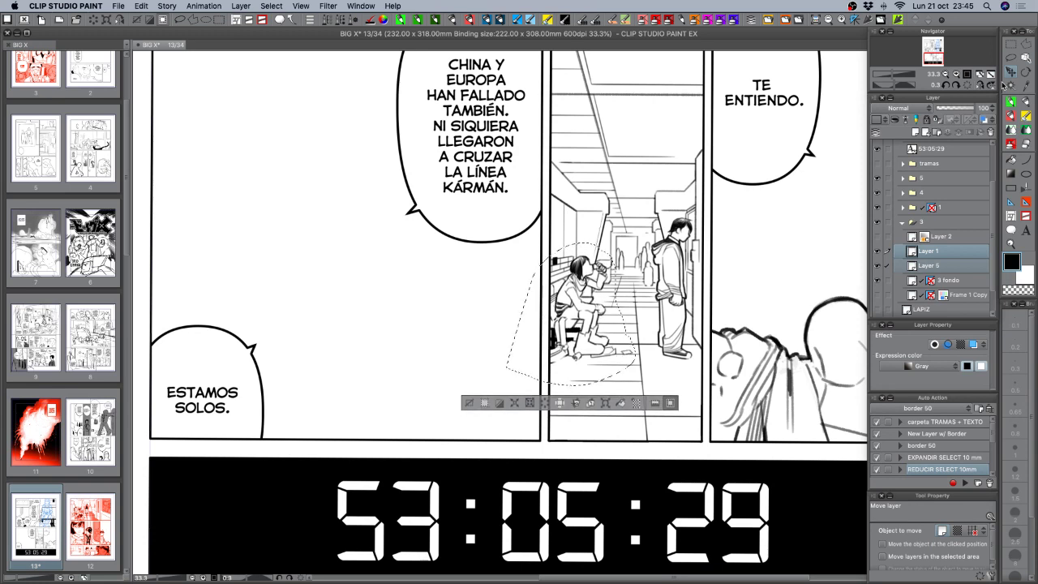
key("Up")
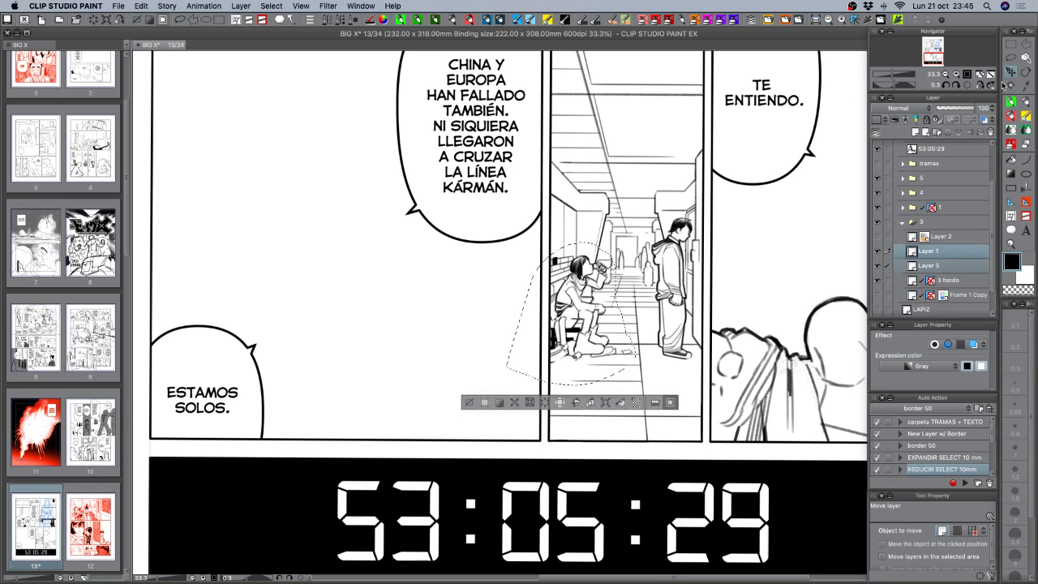
key("Up")
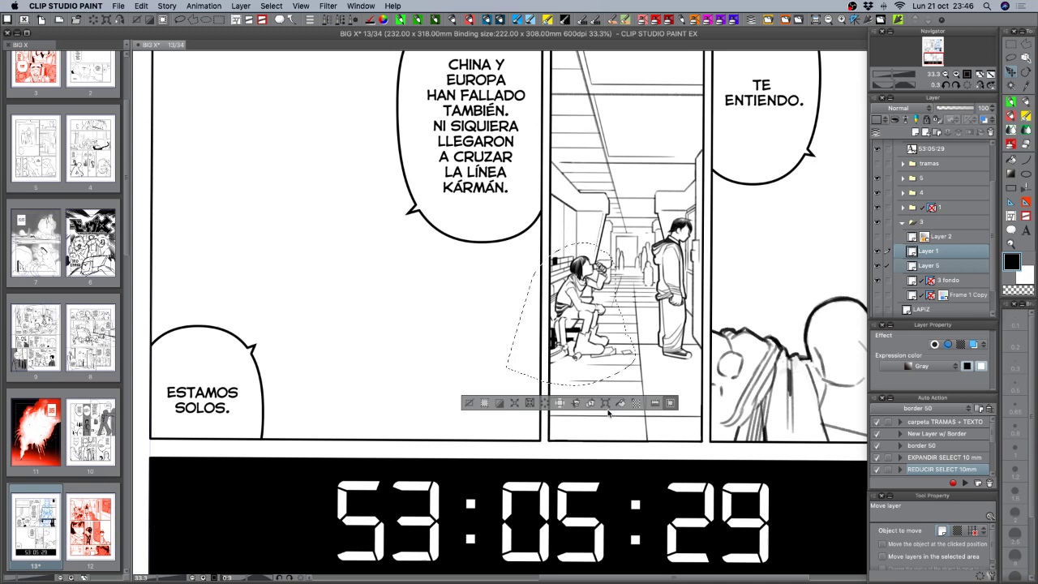
key("super+d")
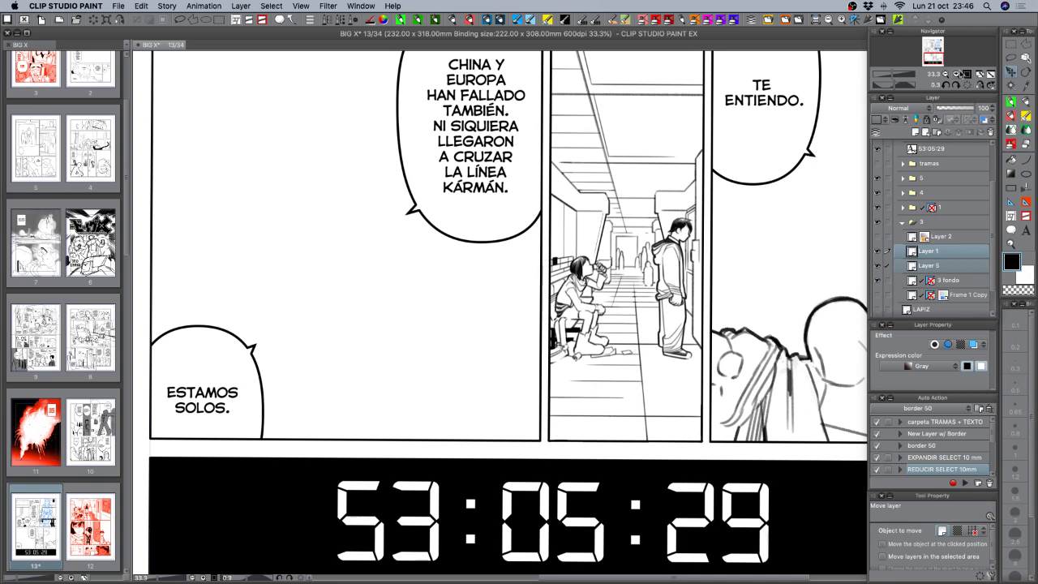
Rename Layer 1 in folder 3 as "3 ellos".
left_click(957, 73)
left_click(956, 73)
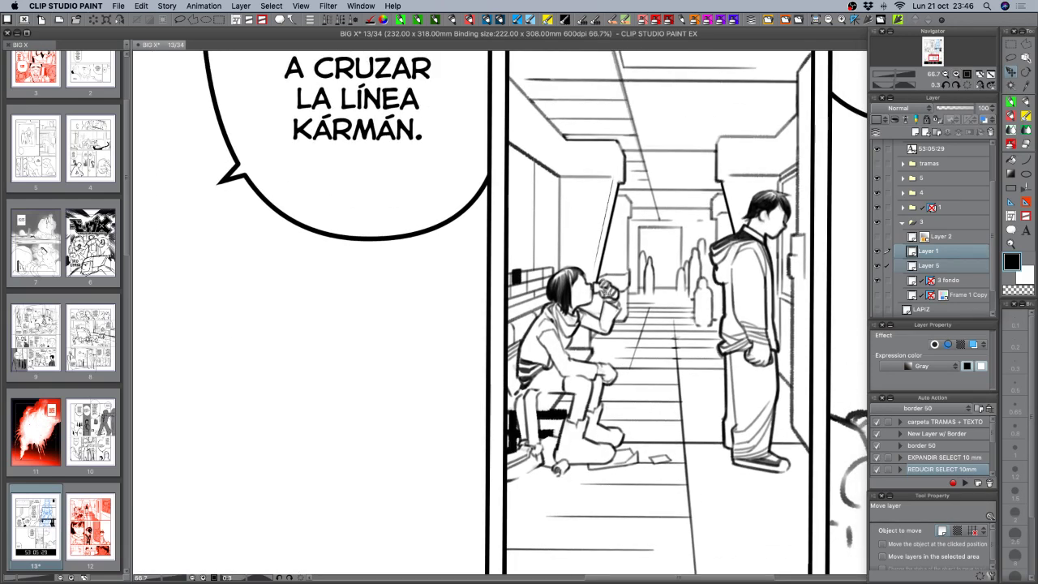
left_click(949, 266)
double_click(931, 252)
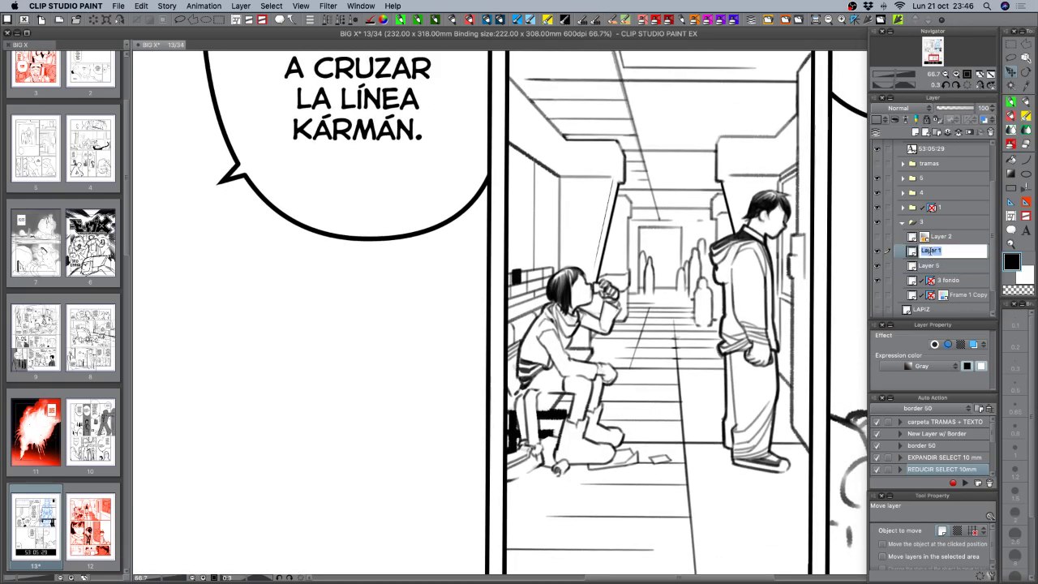
type("ellos")
key("Return")
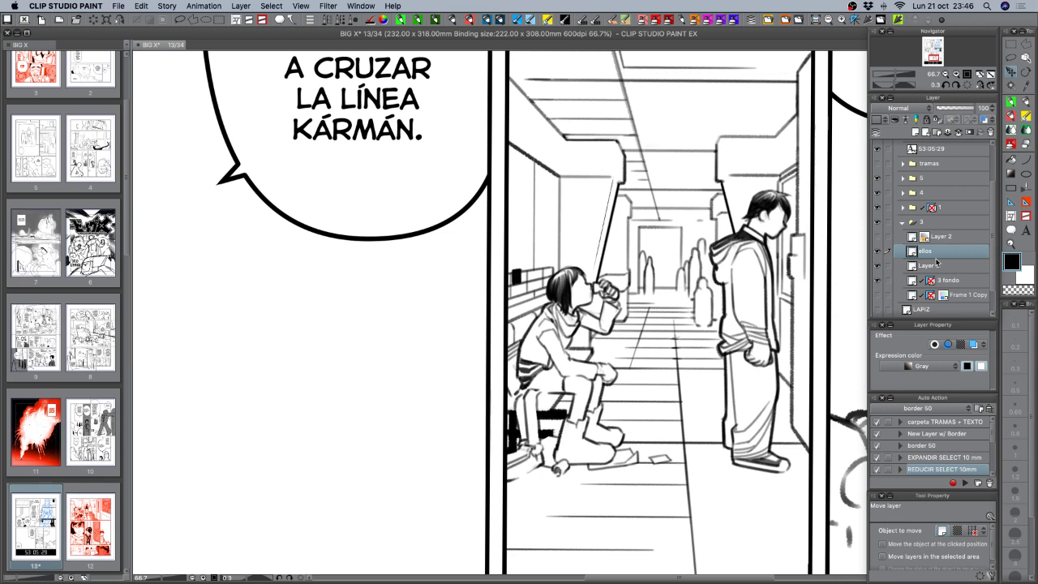
double_click(923, 252)
key("Left")
type("3")
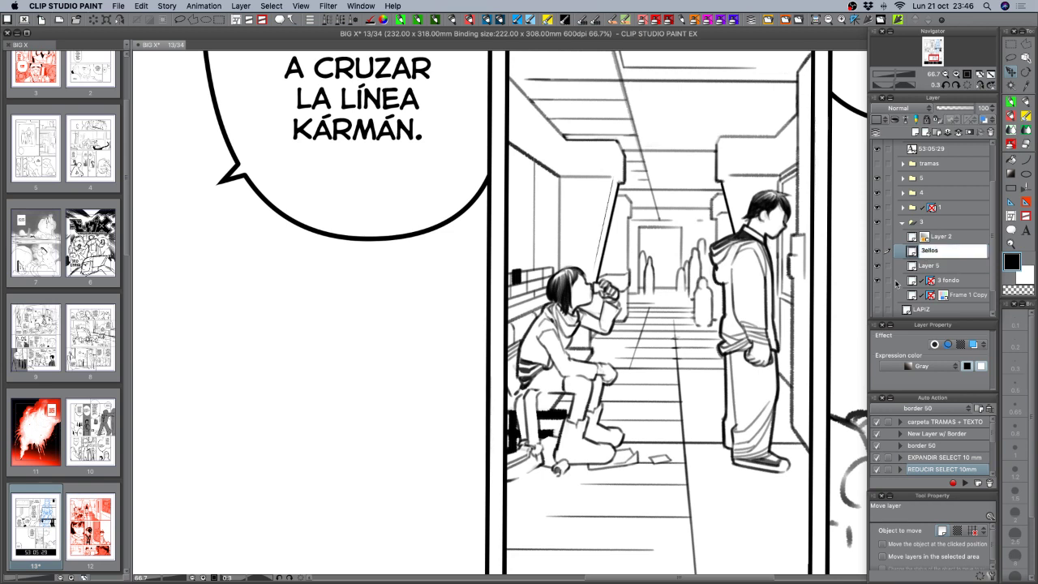
key("Return")
Rename Layer 5 in folder 3 as "3 blanco".
double_click(931, 266)
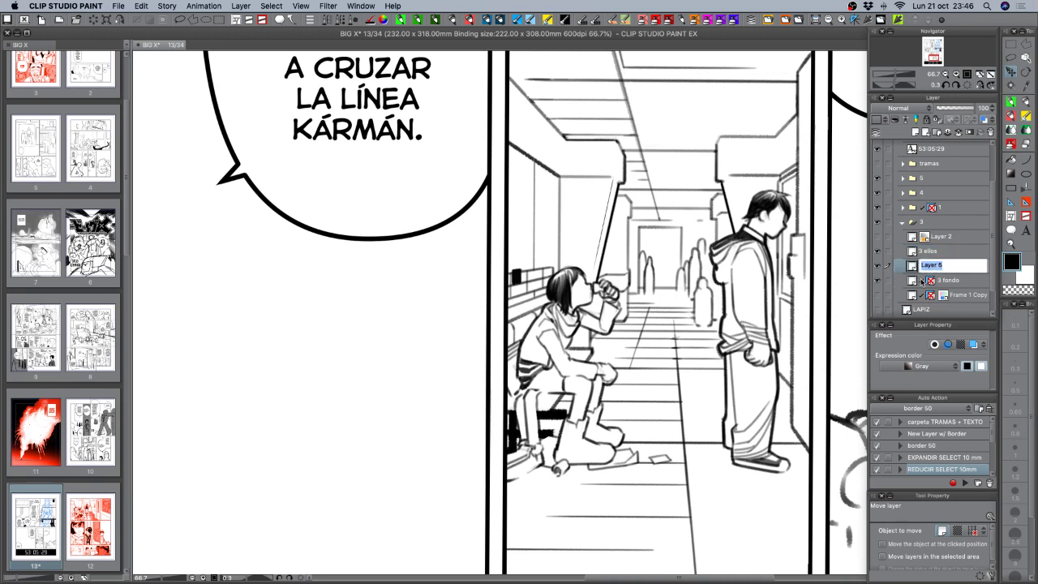
type("3 blanco")
key("Return")
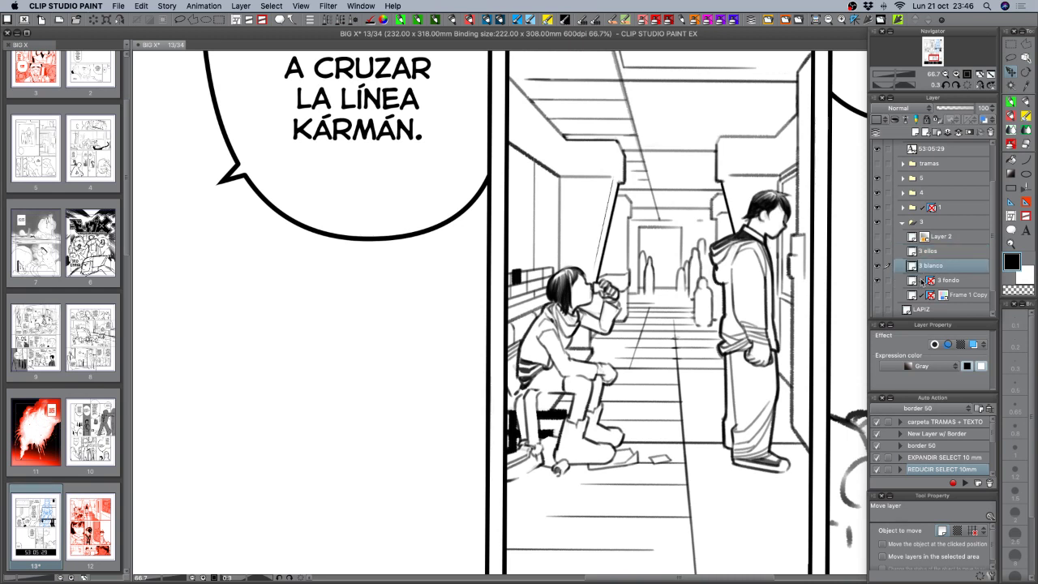
Set the drawing pen's brush size to 1.5 and clean up around the figures in white on the 3 blanco layer.
left_click(1024, 103)
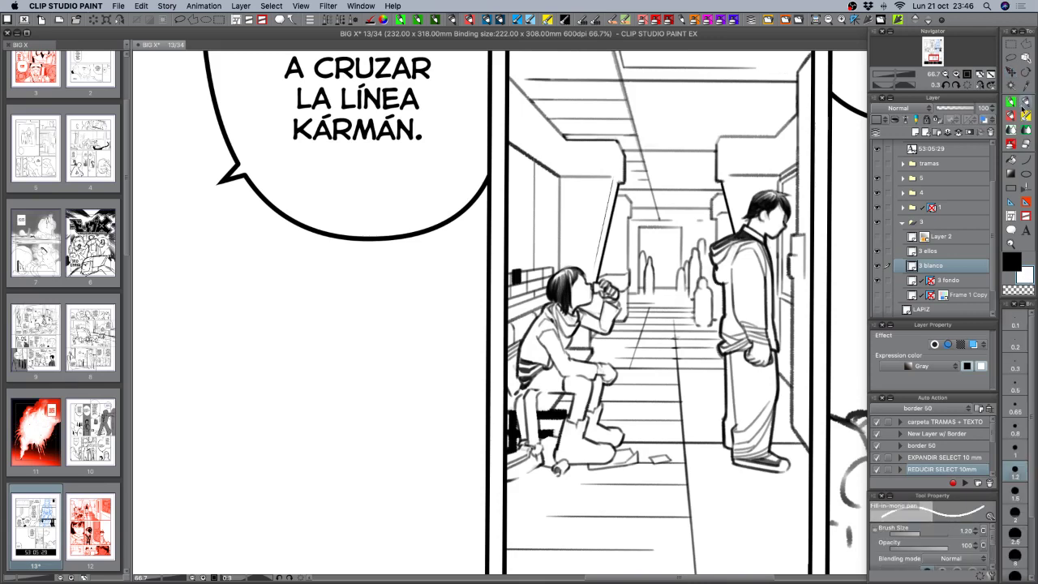
left_click(1014, 427)
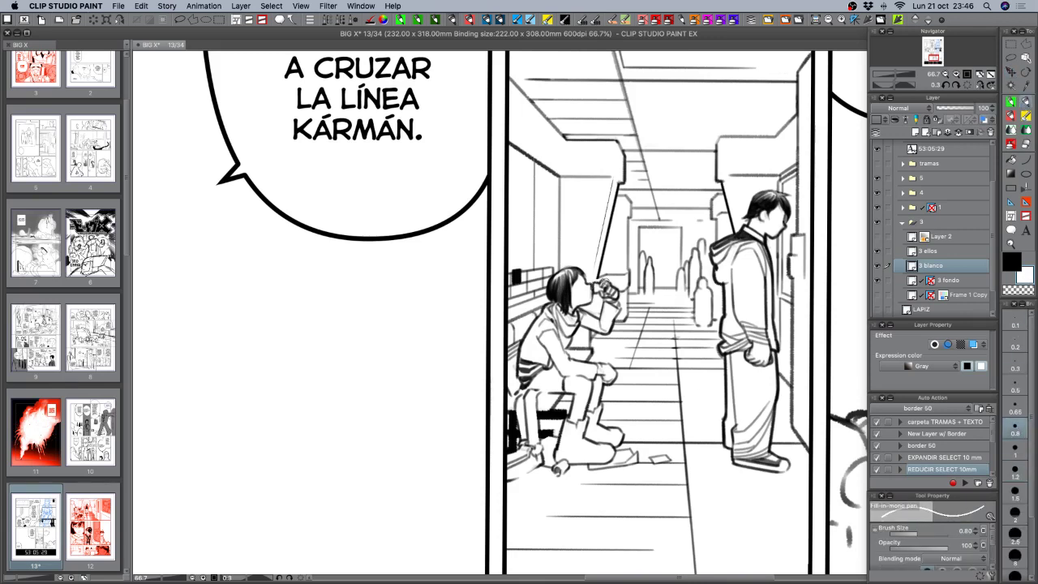
left_click(1010, 103)
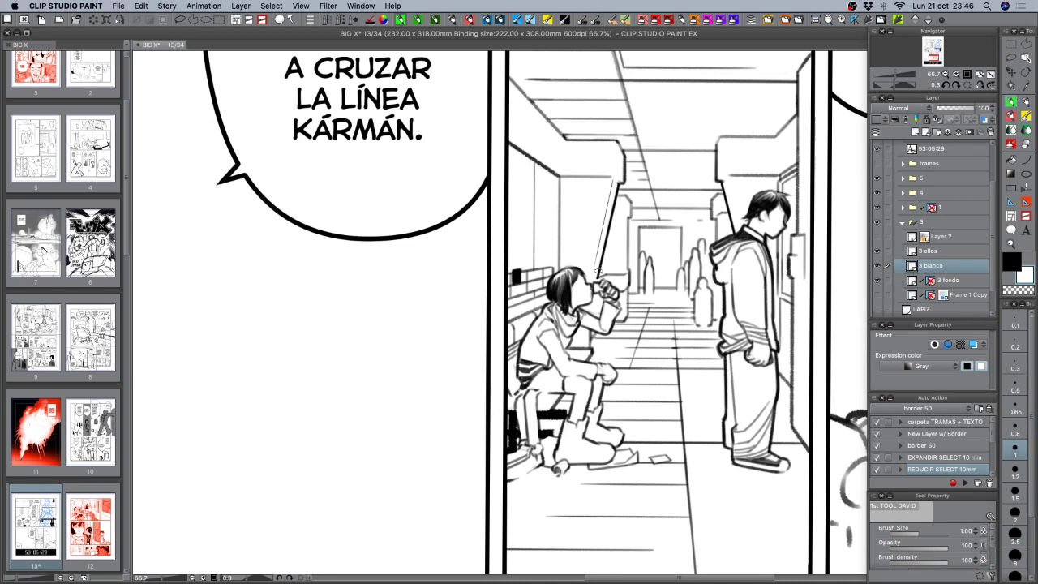
left_click(1015, 490)
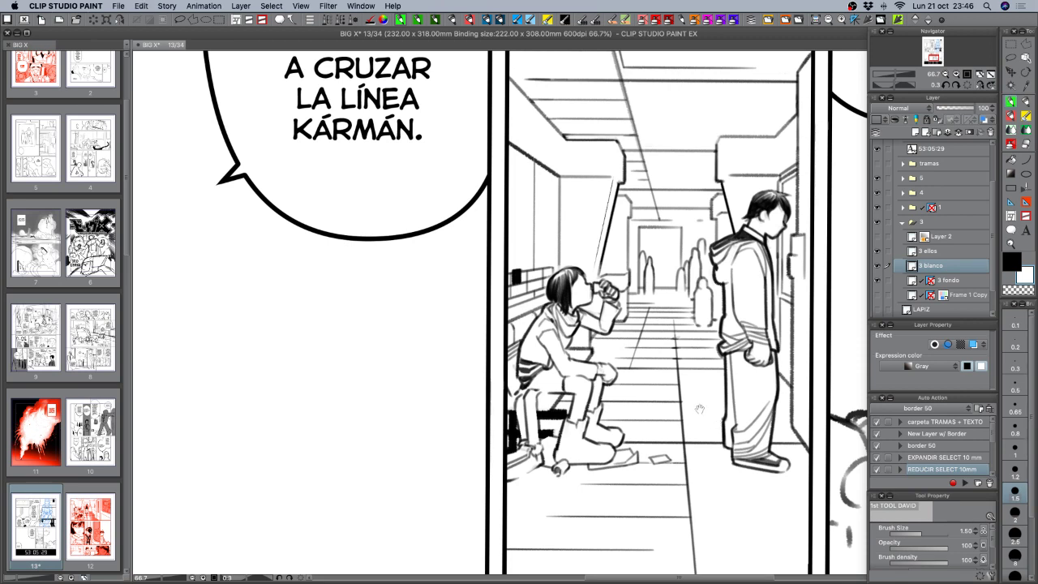
scroll(700, 409, "down", 3)
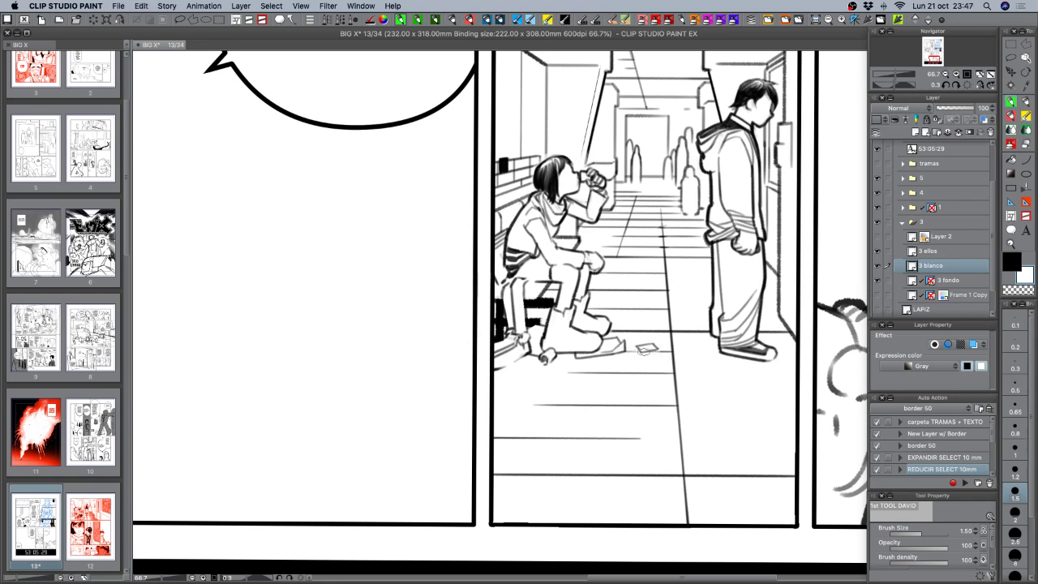
scroll(649, 348, "up", 3)
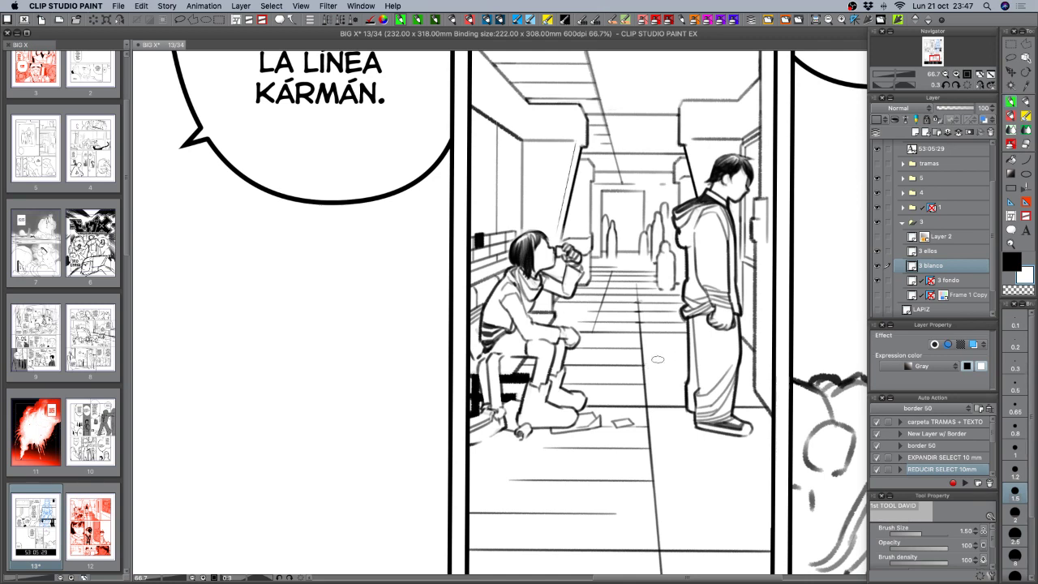
Rotate the canvas about 30 degrees and retouch the slanted pillar edge behind the standing boy on the 3 blanco layer.
left_click(944, 74)
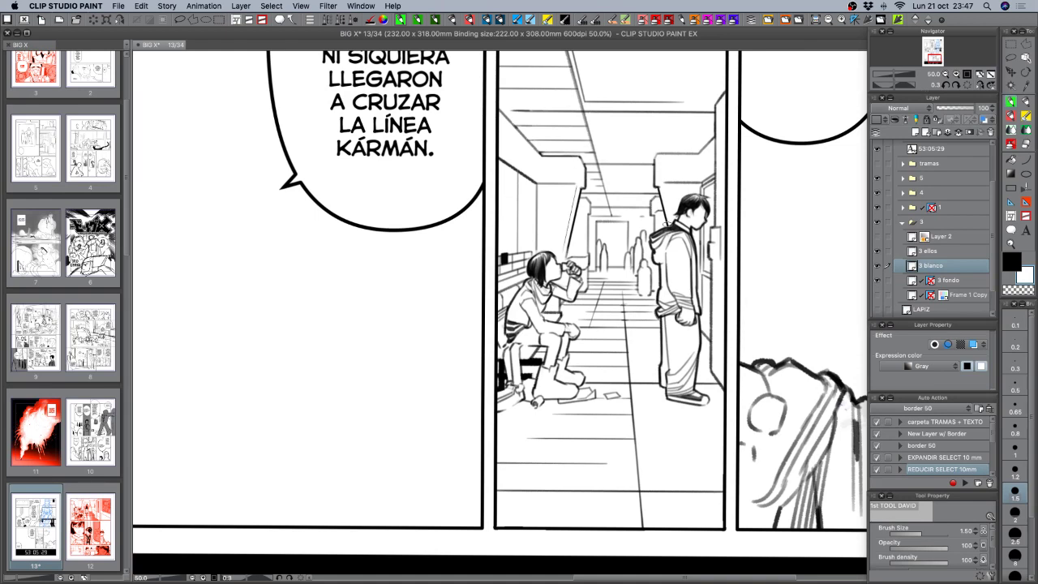
key("shift+space")
mouse_move(721, 201)
left_mouse_down()
mouse_move(714, 296)
mouse_move(693, 324)
left_mouse_up()
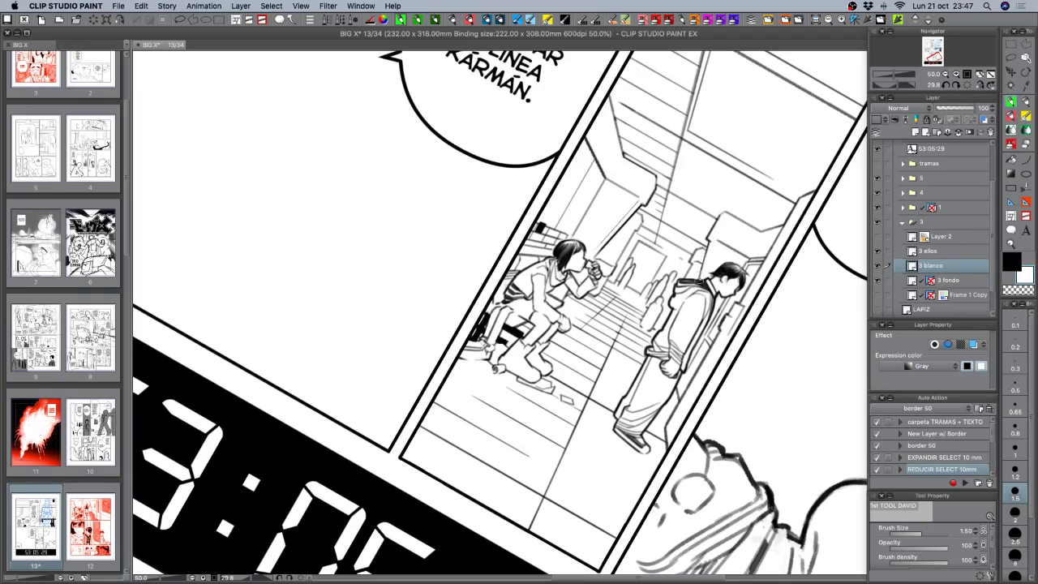
key("super+z")
left_click(956, 74)
left_click(955, 73)
left_click_drag(809, 249, 547, 346)
left_click_drag(578, 267, 562, 333)
key("super+z")
key("super+z")
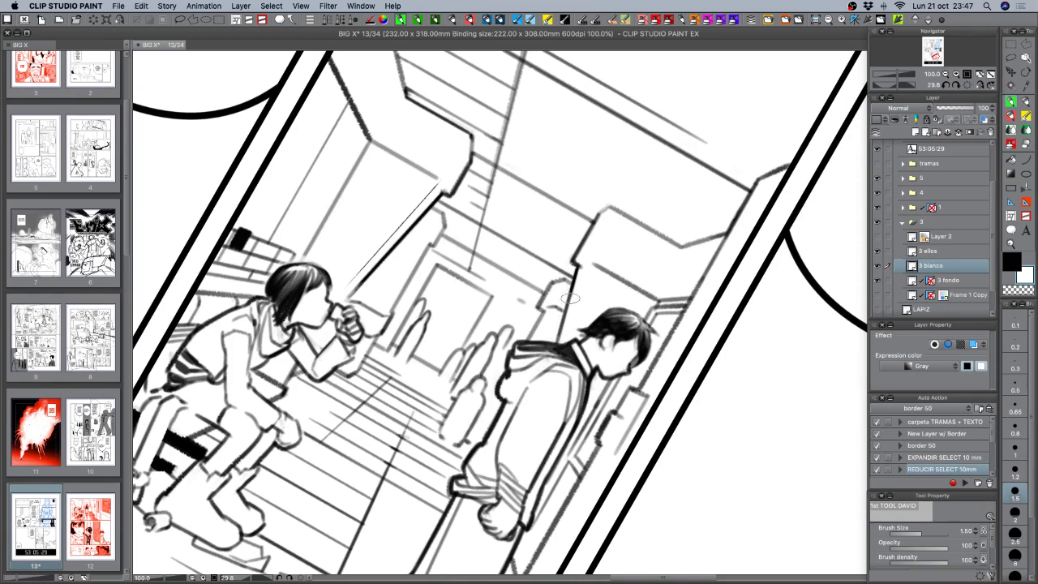
left_click_drag(570, 298, 557, 343)
key("c")
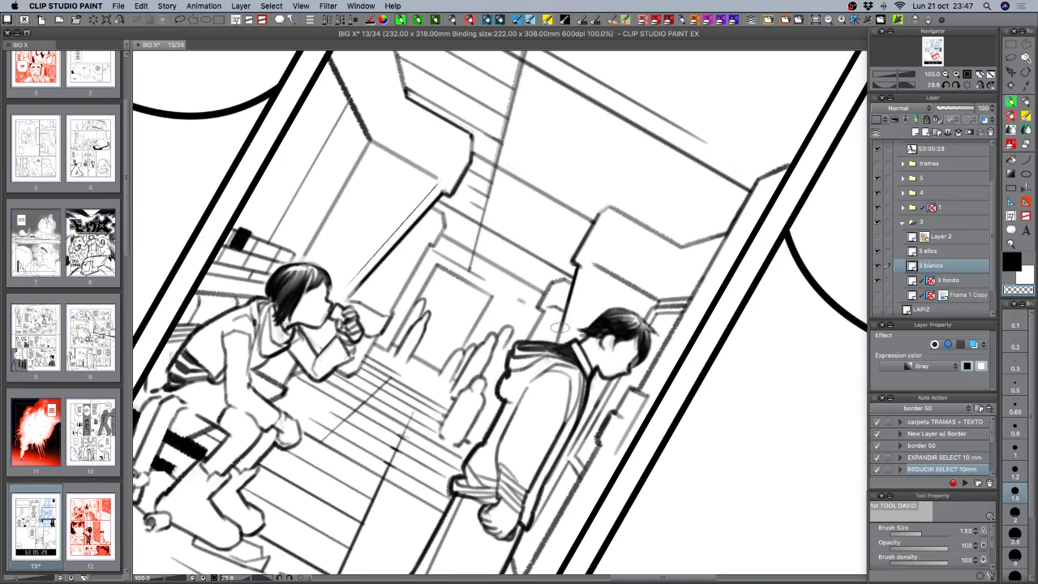
Undo the last change, reset the canvas rotation to 0 degrees, and save the page.
key("r")
left_click_drag(721, 410, 741, 346)
left_click_drag(749, 381, 753, 371)
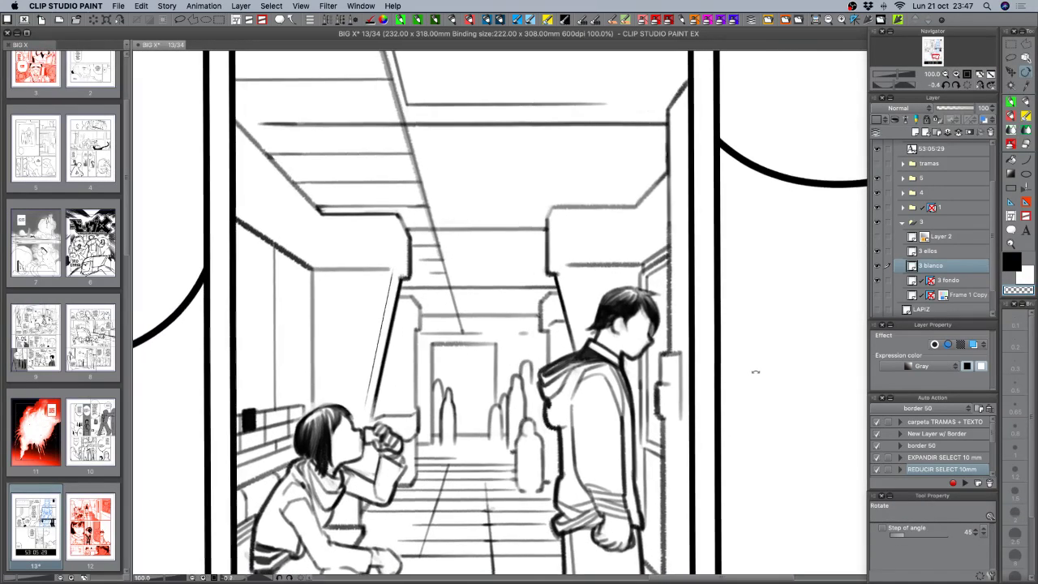
key("super+minus")
key("super+minus")
key("super+minus")
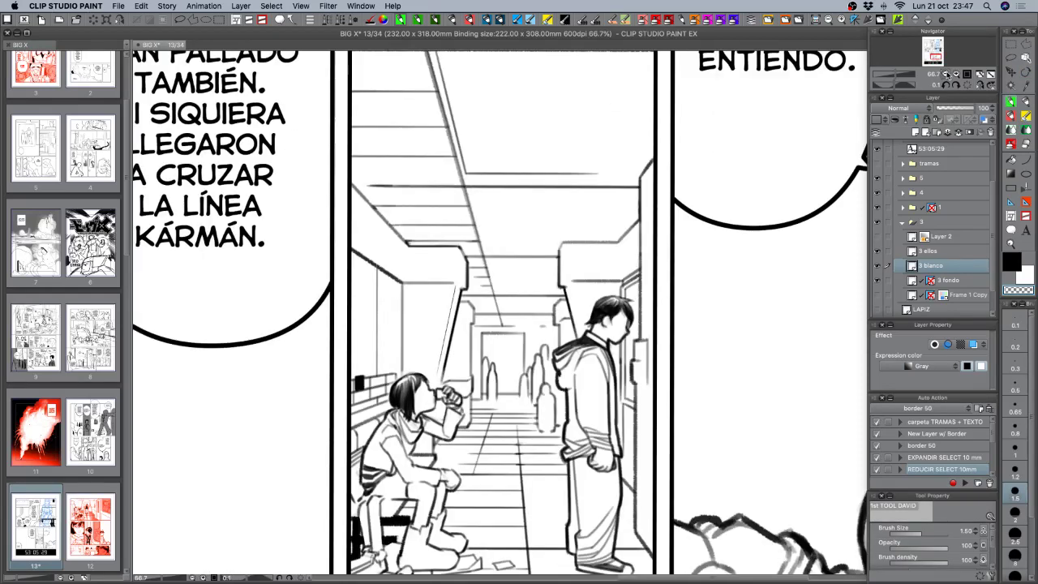
key("r")
left_click_drag(729, 326, 726, 339)
key("super+plus")
key("super+plus")
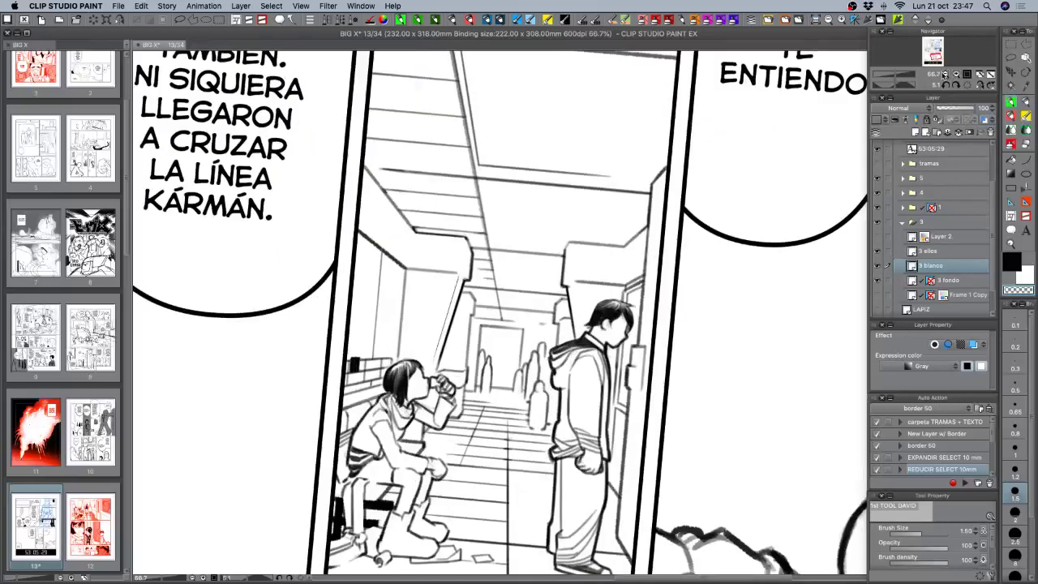
key("super+z")
key("c")
left_click(944, 74)
left_click(967, 85)
left_click(945, 73)
left_click_drag(738, 344, 639, 361)
key("super+s")
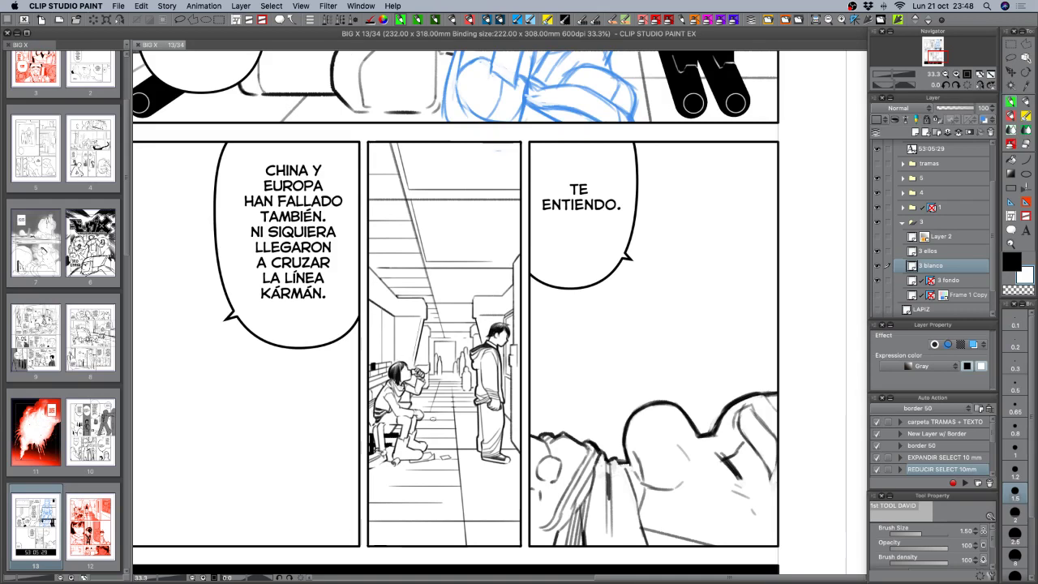
Add a small touch-up at the seated girl's raised hand on the 3 blanco layer and check the corridor panel.
left_click_drag(561, 370, 610, 299)
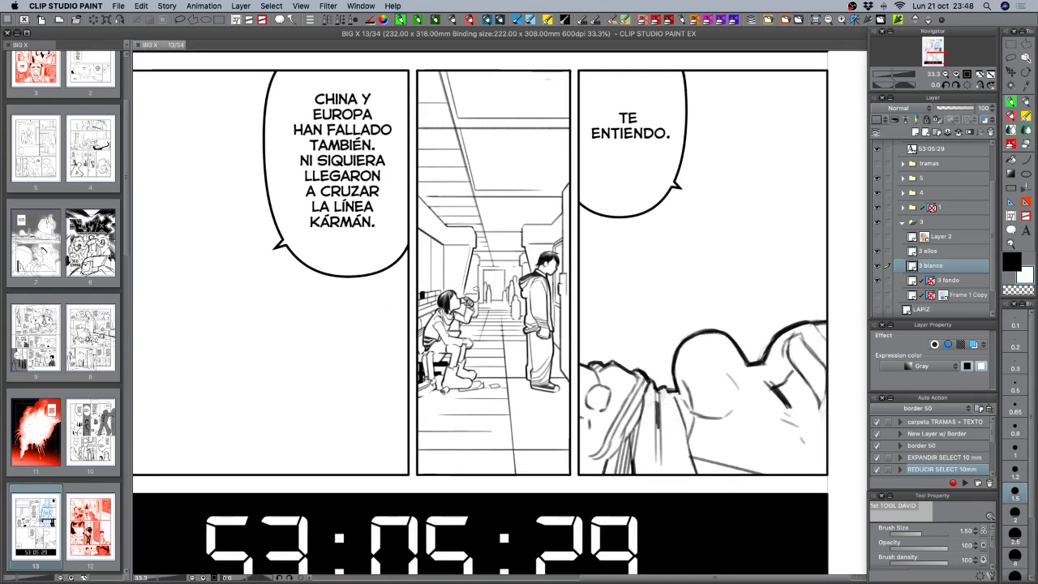
left_click(466, 291)
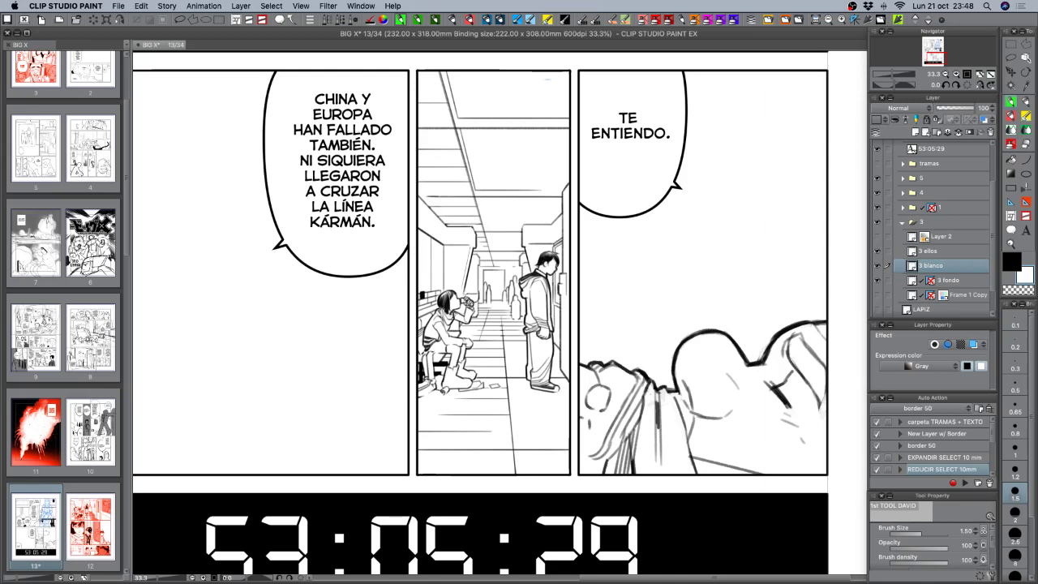
left_click_drag(513, 331, 527, 315)
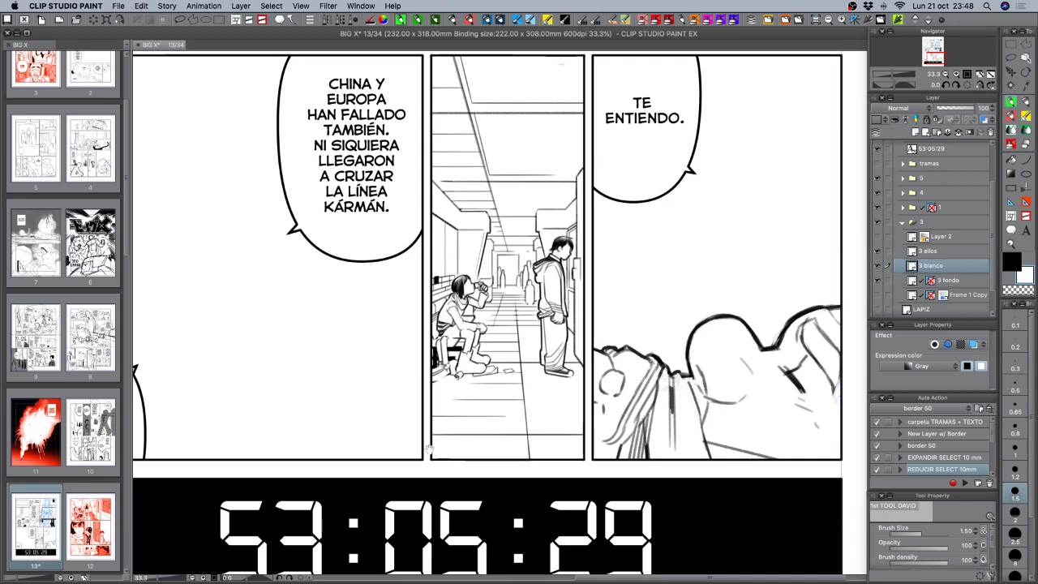
scroll(627, 295, "down", 5)
left_click_drag(650, 242, 638, 421)
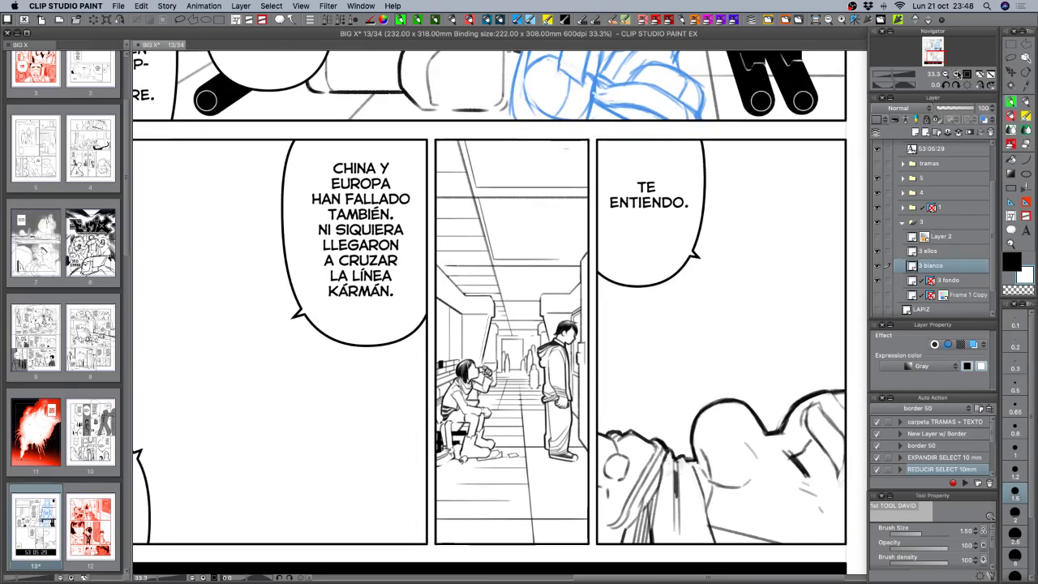
scroll(580, 314, "up", 2)
left_click_drag(626, 371, 692, 257)
scroll(692, 258, "down", 5)
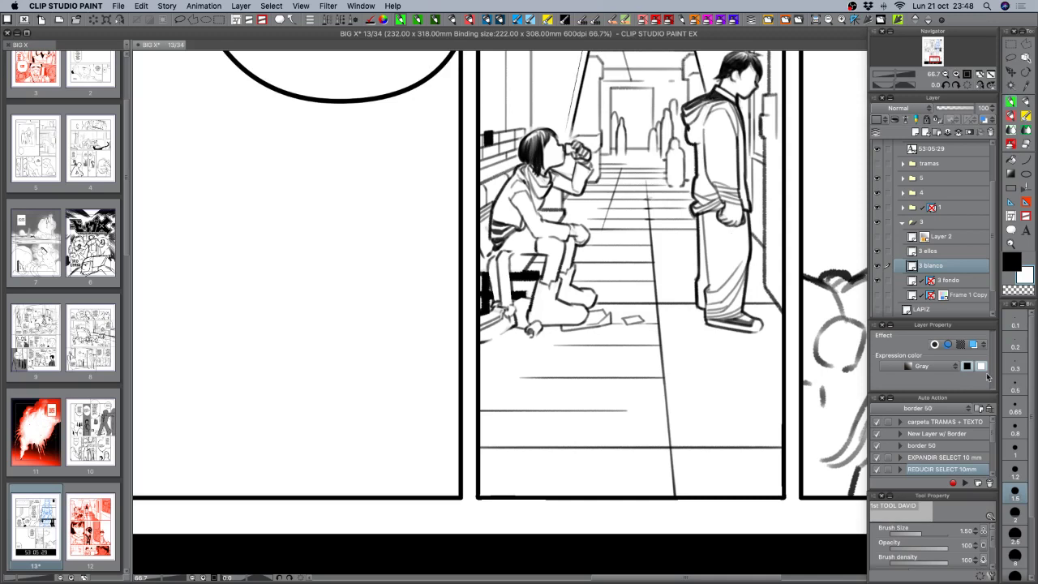
left_click(945, 74)
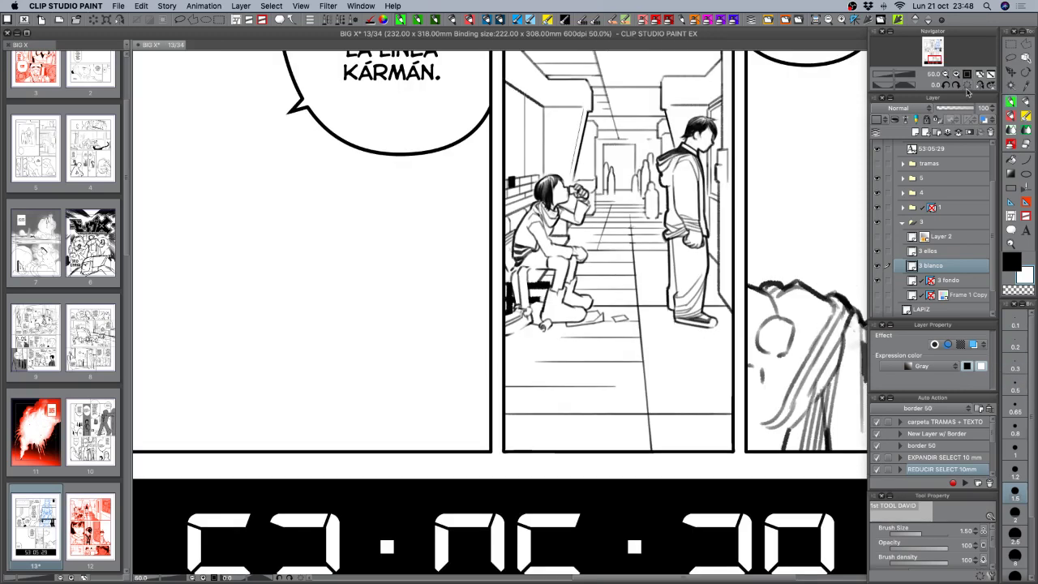
Set the brush size to 1 and retouch the line art of the two corridor figures on the 3 ellos layer.
left_click(1015, 447)
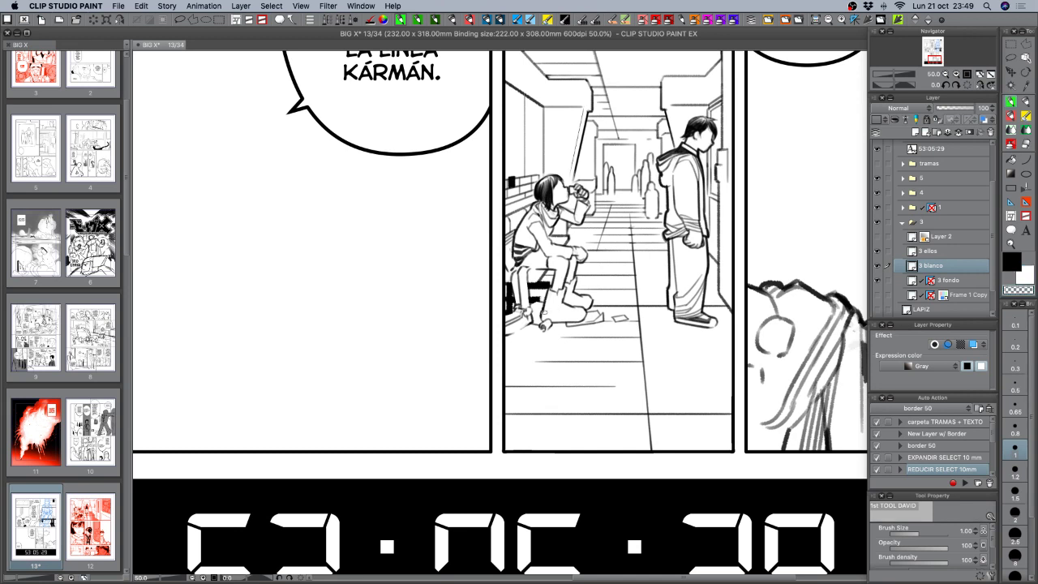
left_click(950, 253)
key("c")
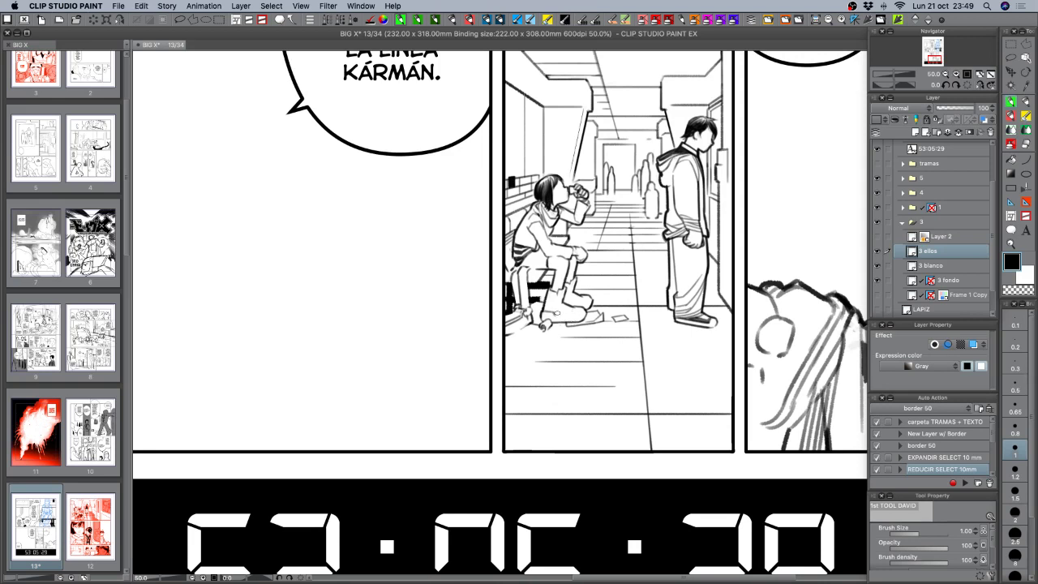
key("c")
key("c")
key("c")
key("c")
key("c")
key("c")
key("c")
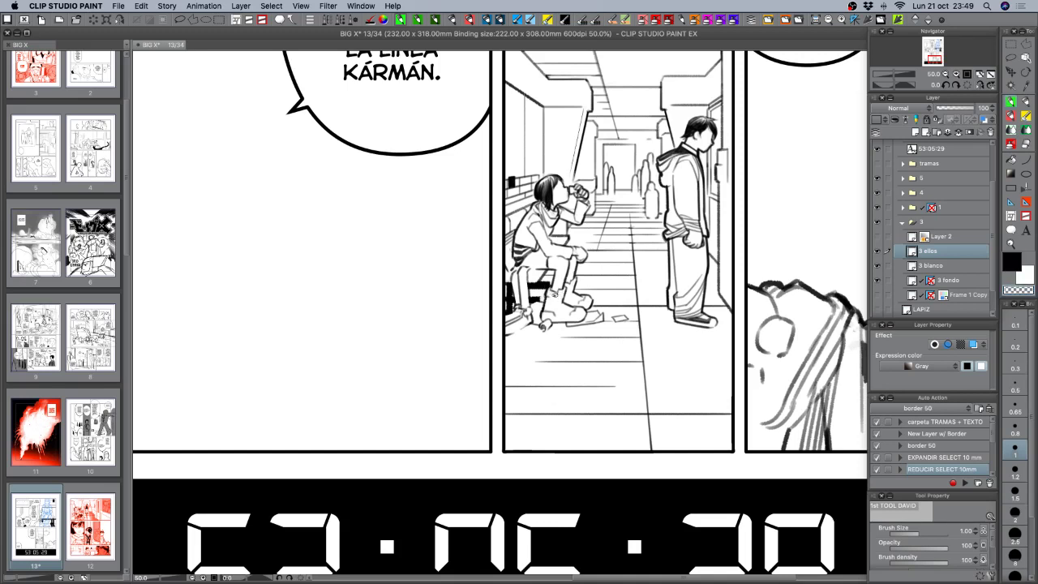
key("c")
key("c")
key("c")
key("c")
key("c")
key("c")
scroll(689, 364, "right", 4)
scroll(689, 365, "up", 3)
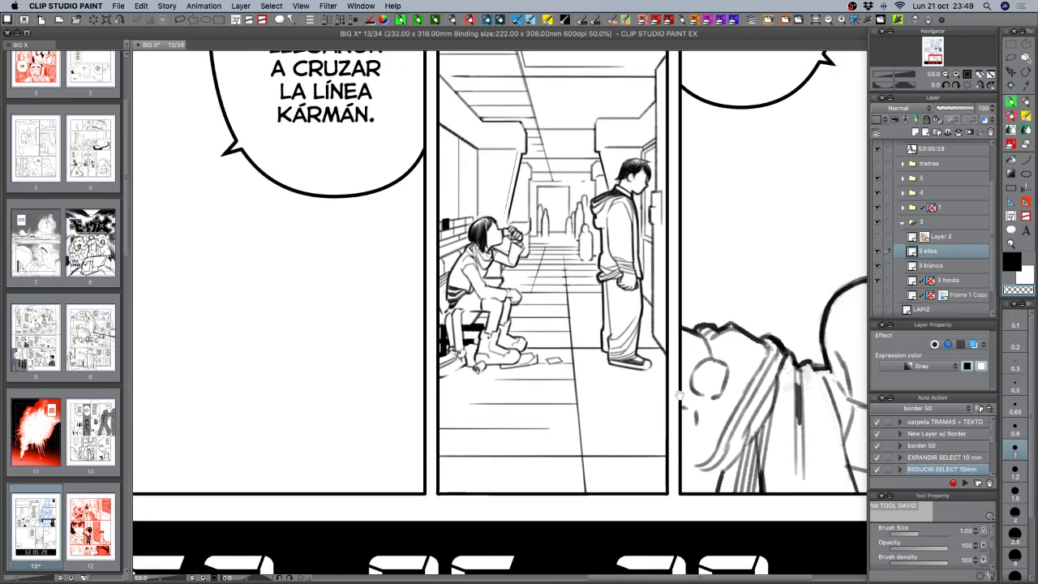
Check the corridor panel and the overall composition of page 13 at reduced magnification.
scroll(681, 393, "right", 2)
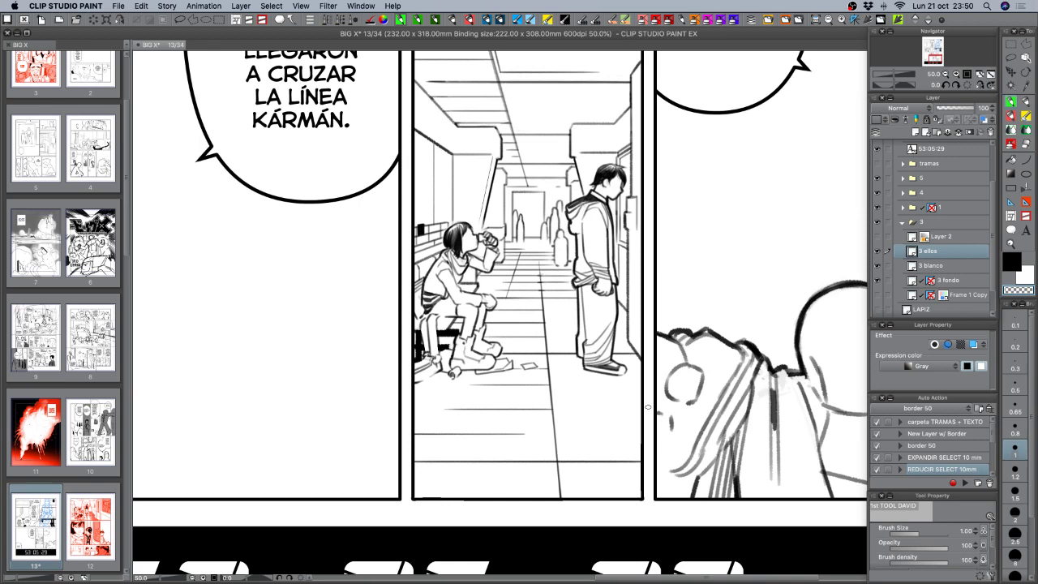
left_click(945, 74)
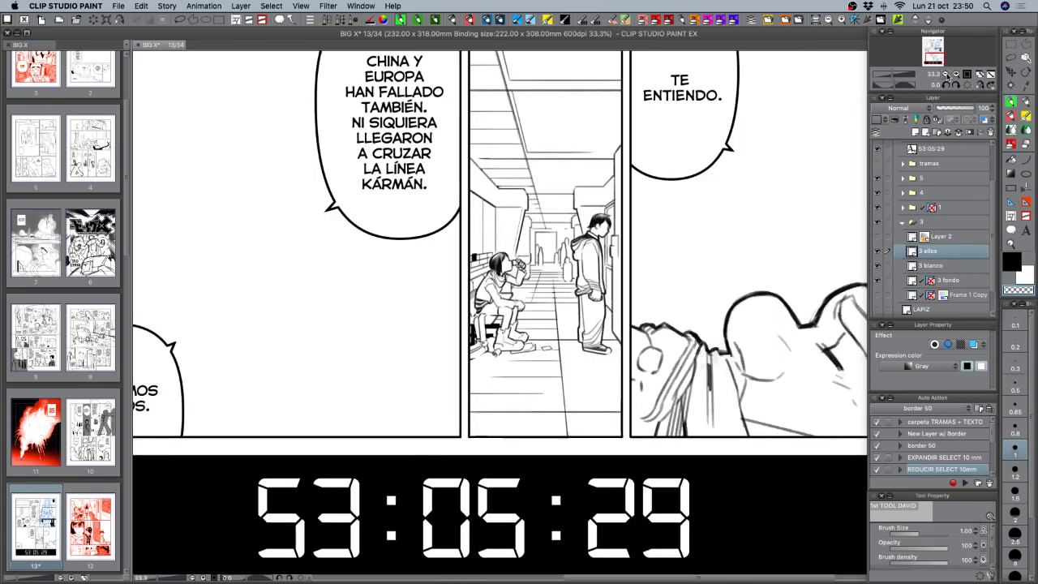
left_click(945, 74)
left_click_drag(737, 297, 661, 373)
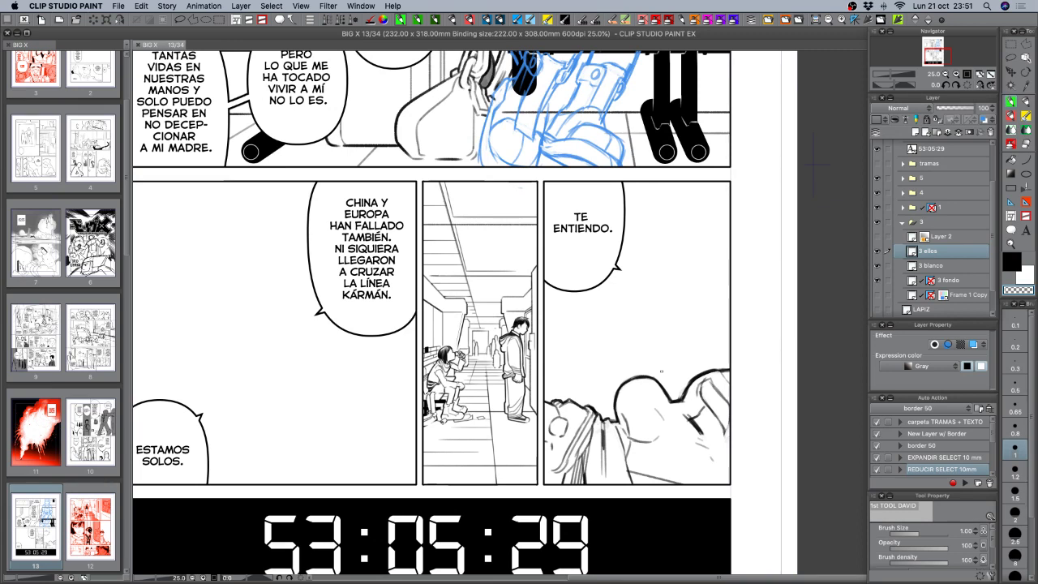
left_click(945, 74)
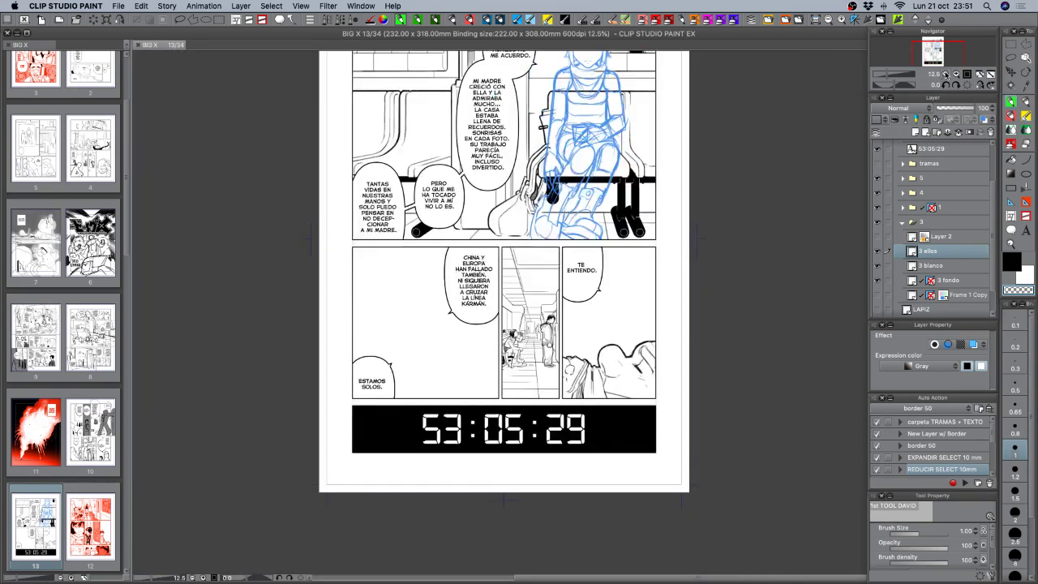
left_click_drag(604, 245, 639, 310)
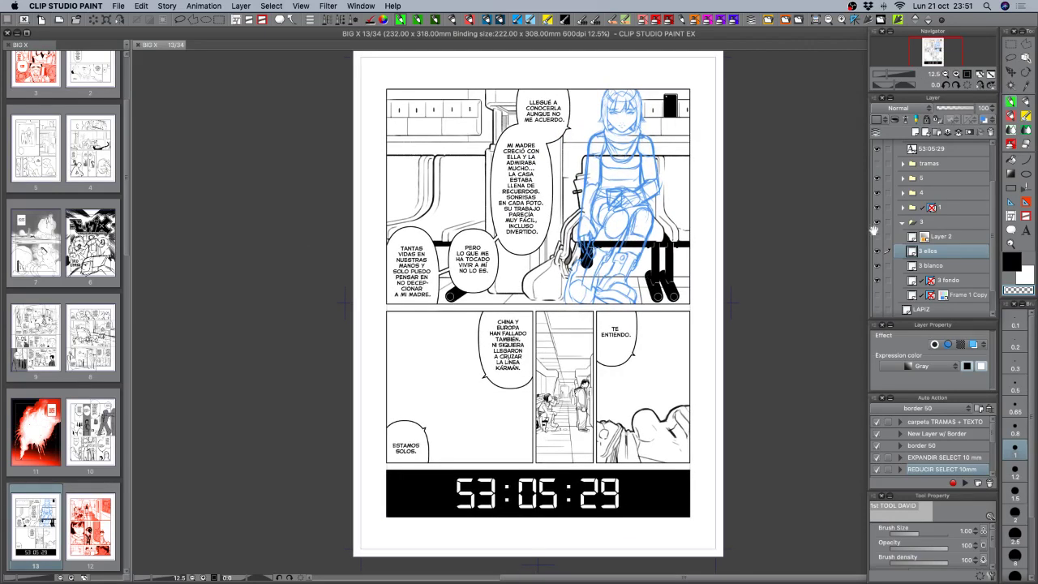
left_click(956, 74)
left_click_drag(719, 324, 647, 224)
left_click_drag(696, 337, 683, 342)
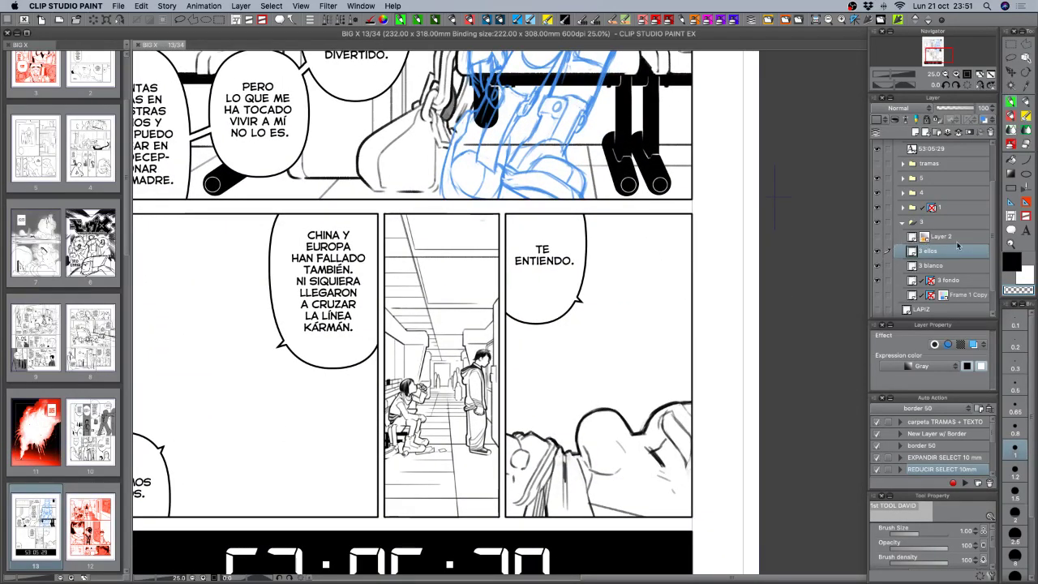
Move Layer 2 below the 3 fondo layer, collapse folder 3, and save the page.
left_click_drag(956, 243, 965, 287)
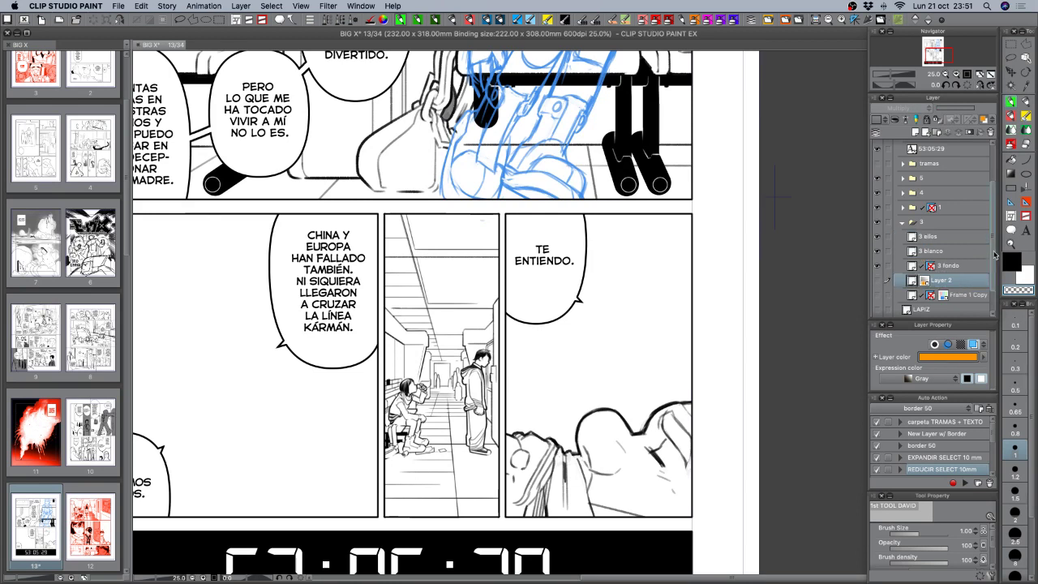
left_click(902, 222)
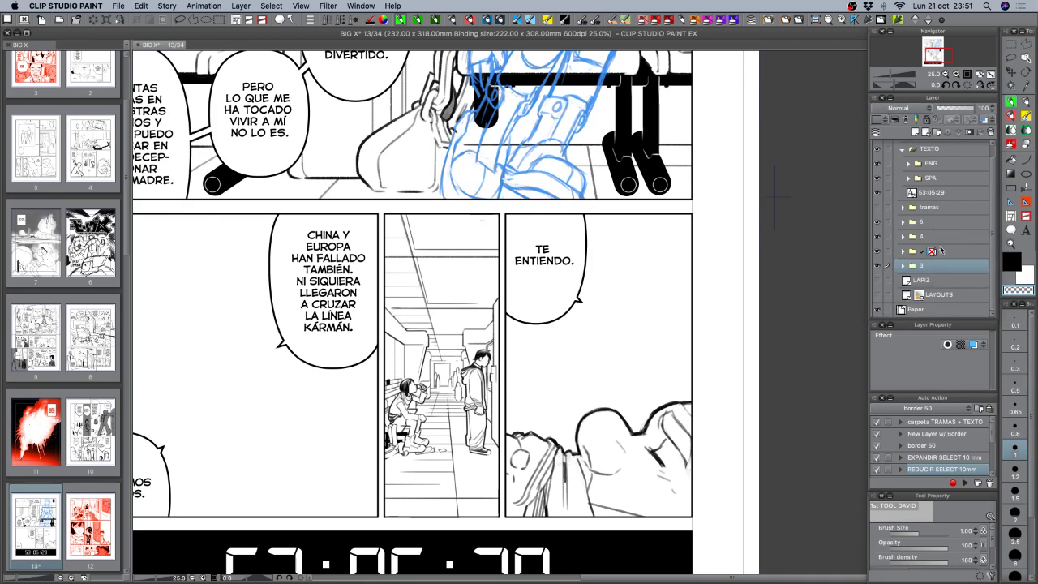
left_click(878, 267)
left_click(878, 267)
key("super+s")
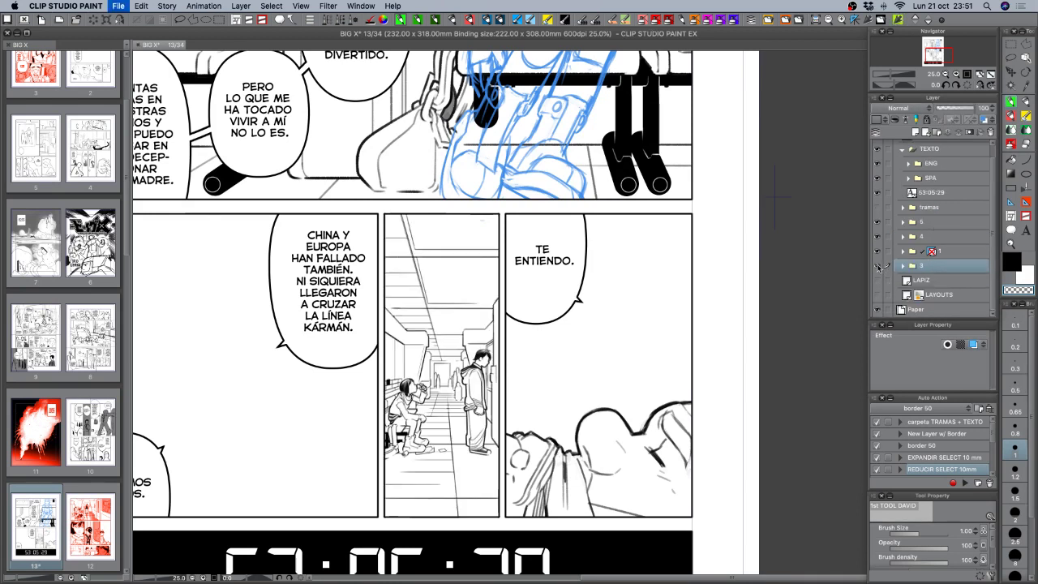
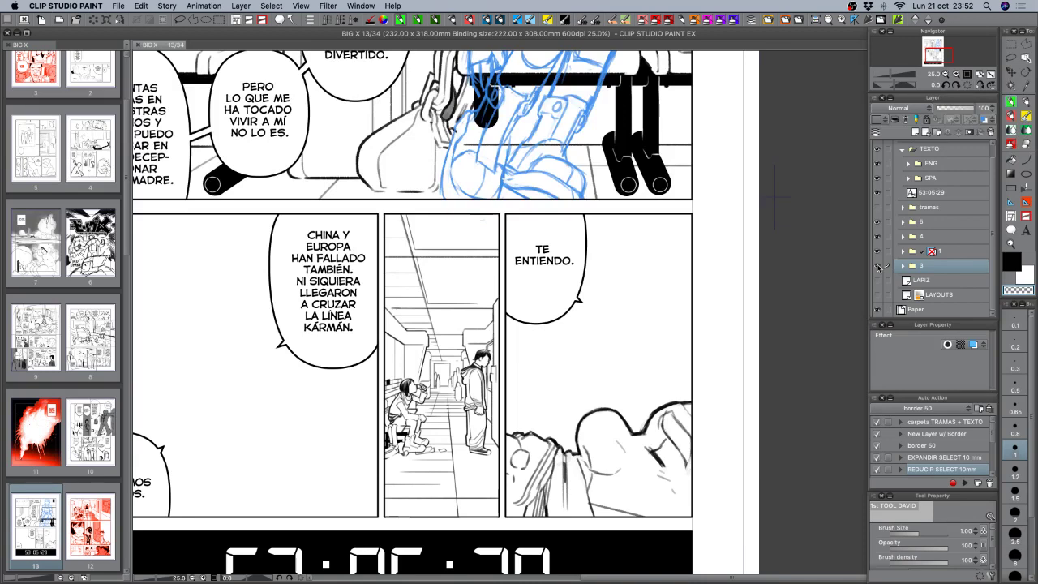
Show the LAPIZ pencils with LAYOUTS hidden, tint LAPIZ orange, and add a new layer above it.
left_click(878, 295)
left_click_drag(654, 352, 610, 321)
left_click(941, 280)
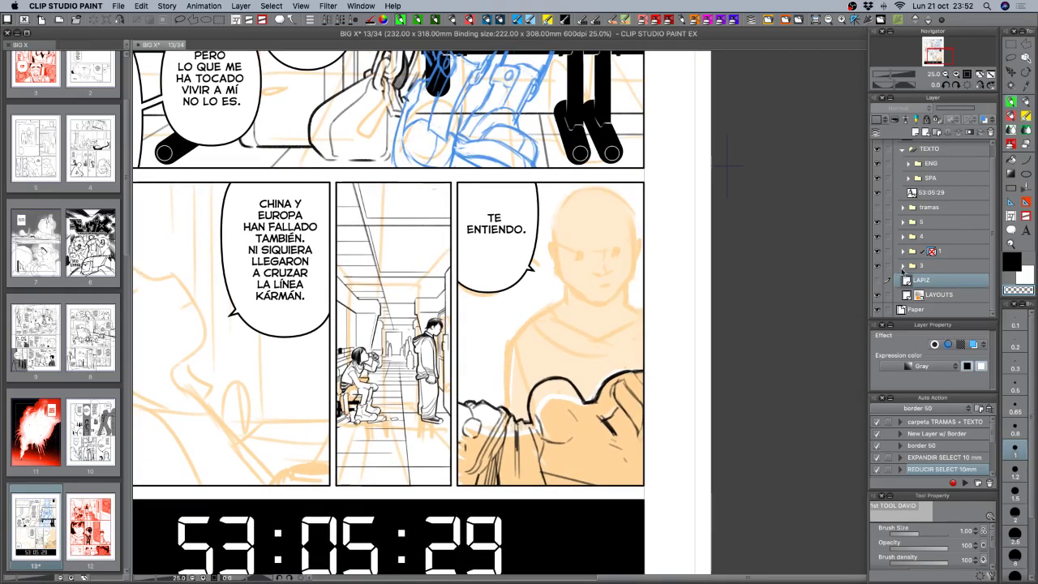
left_click(877, 280)
left_click(877, 280)
left_click(878, 280)
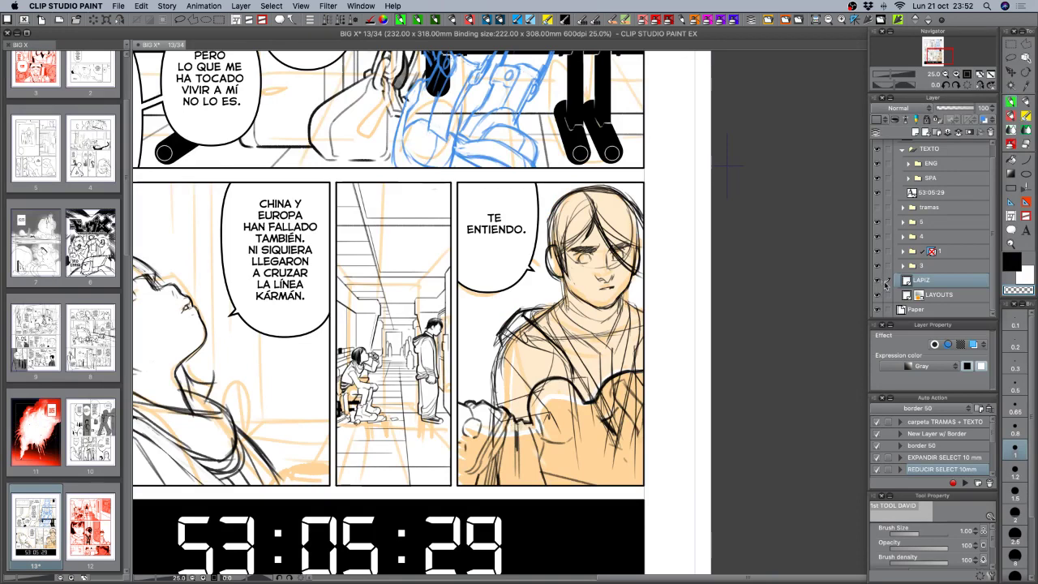
left_click(877, 295)
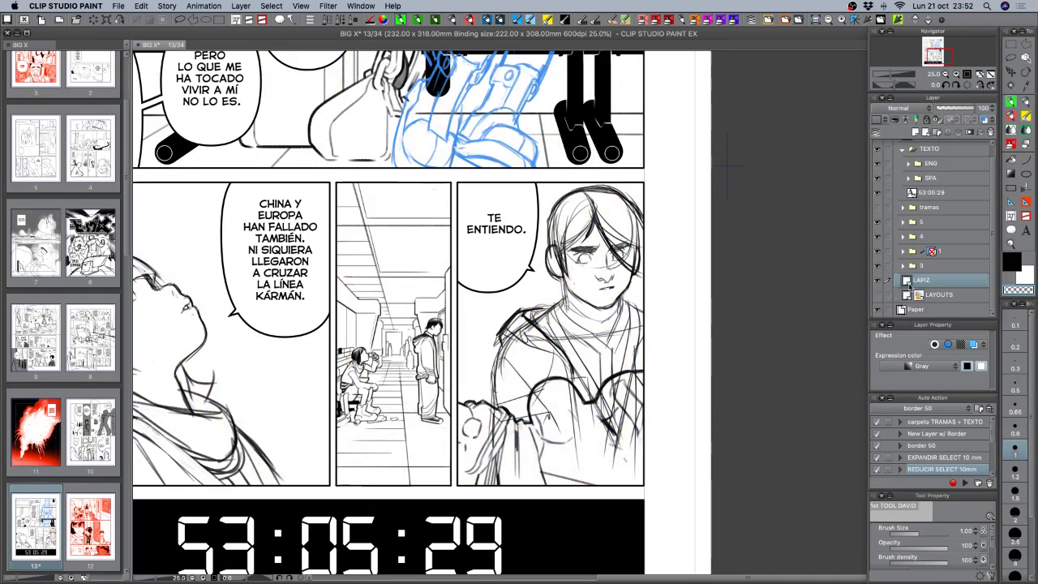
left_click(788, 24)
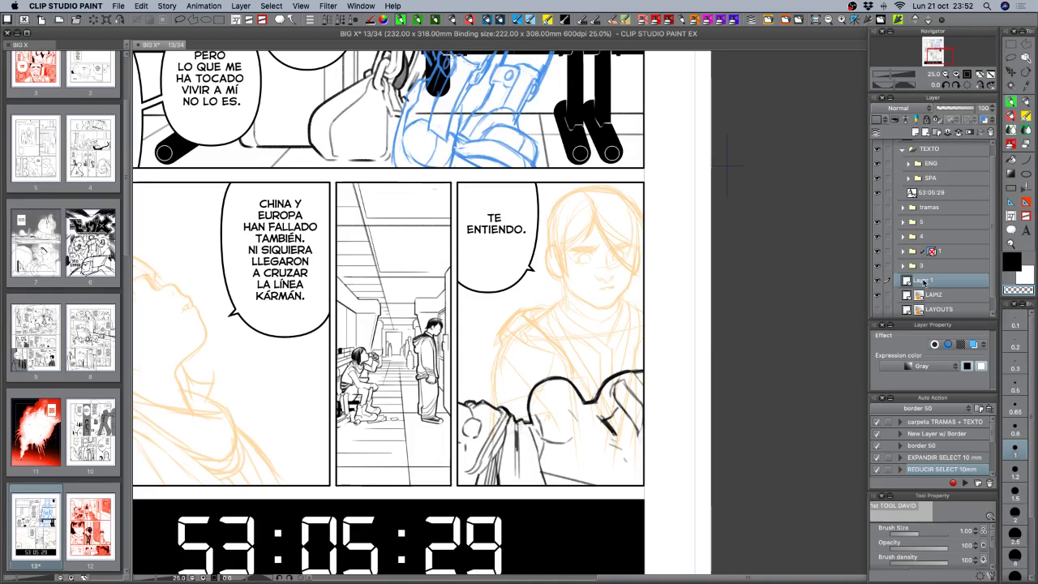
Name the new layer above LAPIZ "4 lapiz ÉL".
left_click(944, 75)
left_click_drag(596, 249, 599, 319)
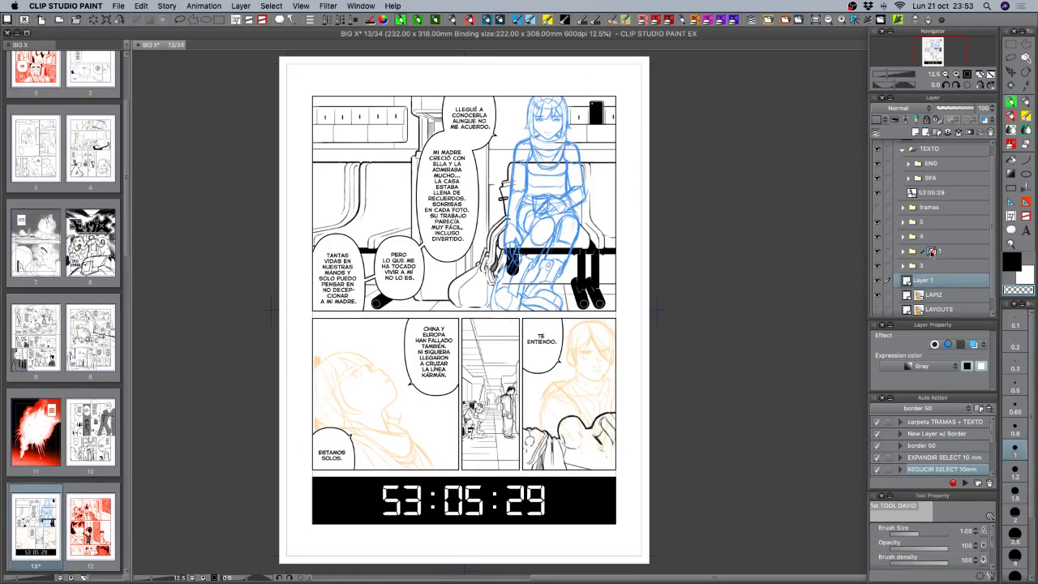
left_click(879, 237)
double_click(925, 280)
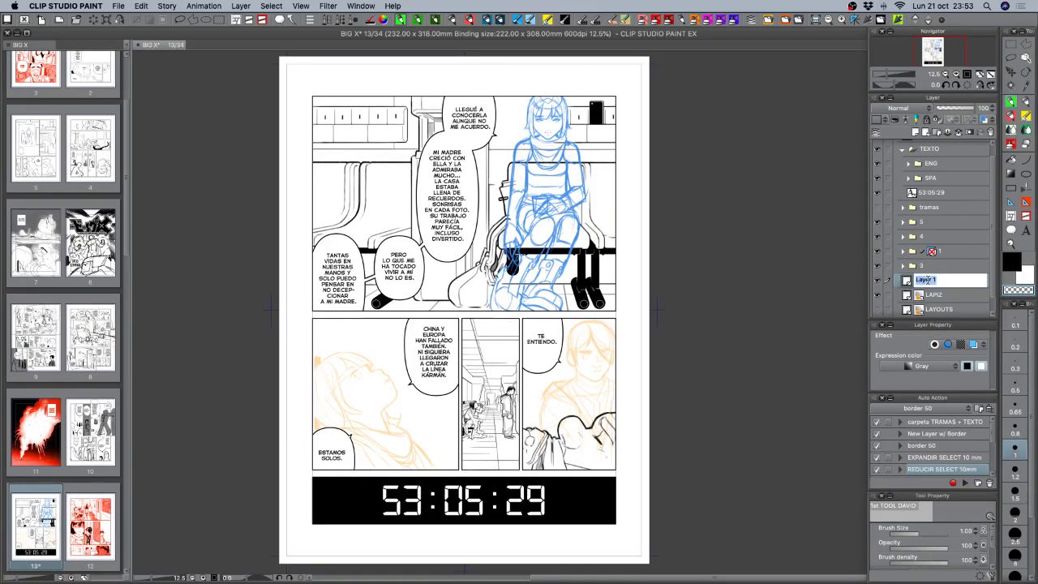
type("4 lapiz ÉL")
key("Return")
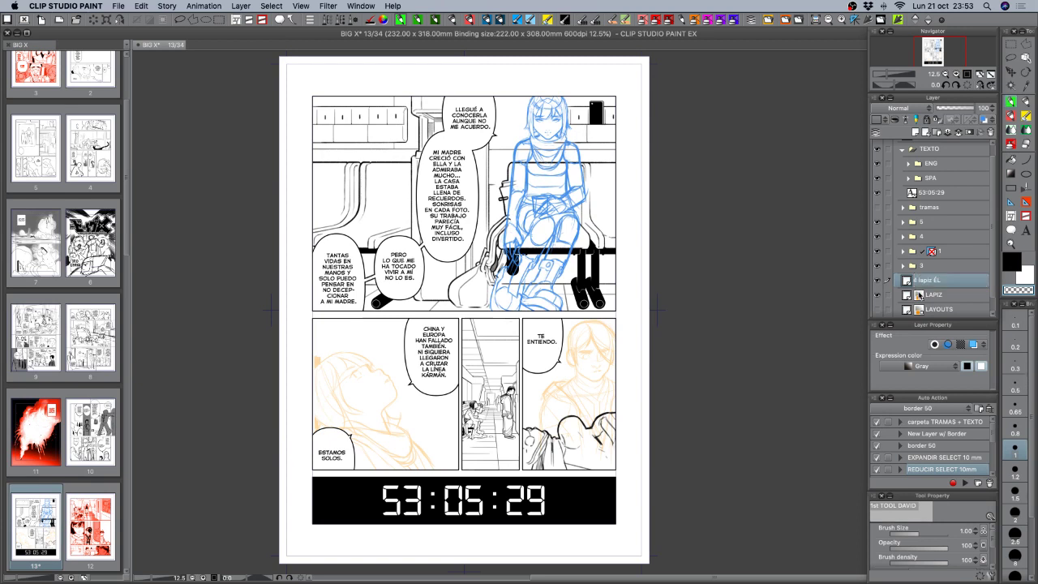
Replace "lapiz" with "tinta" in the new layer's name, making it "4 tinta ÉL".
double_click(932, 279)
left_click(938, 279)
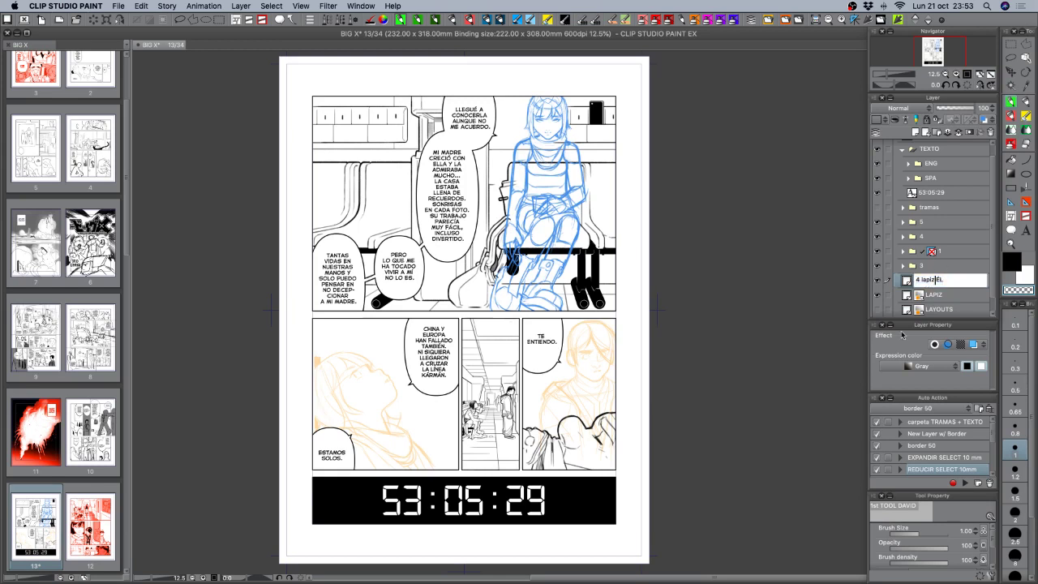
key("BackSpace")
key("BackSpace")
key("BackSpace")
key("BackSpace")
key("BackSpace")
type("tinta")
key("Return")
Ink the upper-left curve of the boy's head in the "TE ENTIENDO." panel on the 4 tinta ÉL layer.
key("c")
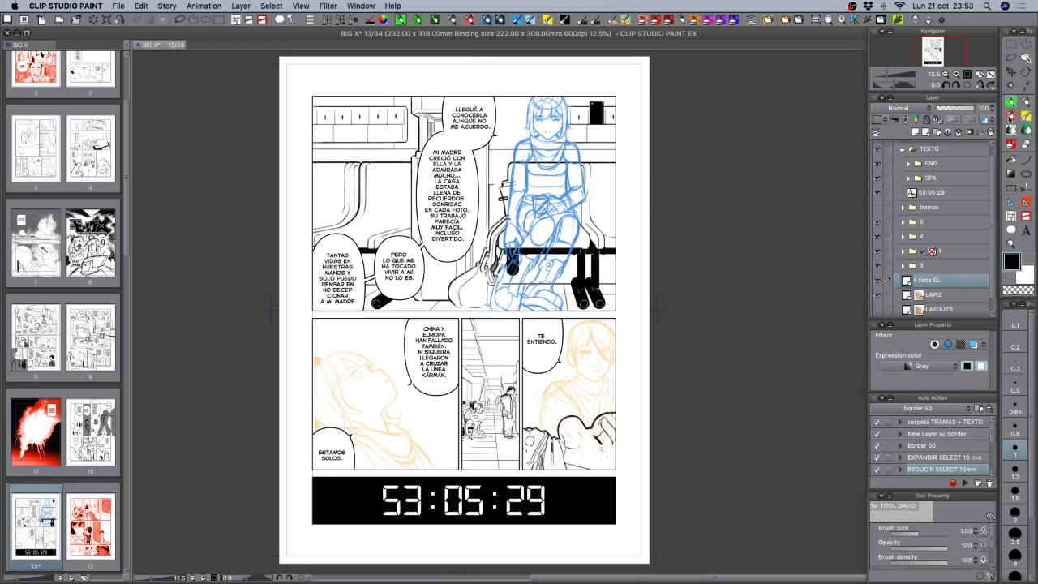
left_click(958, 74)
left_click(958, 74)
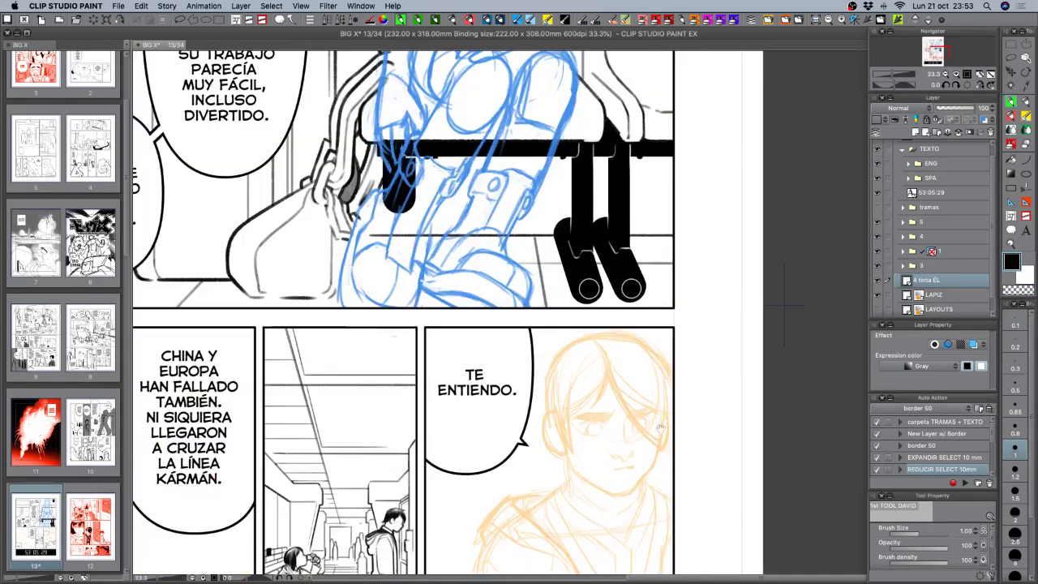
left_click_drag(640, 444, 576, 320)
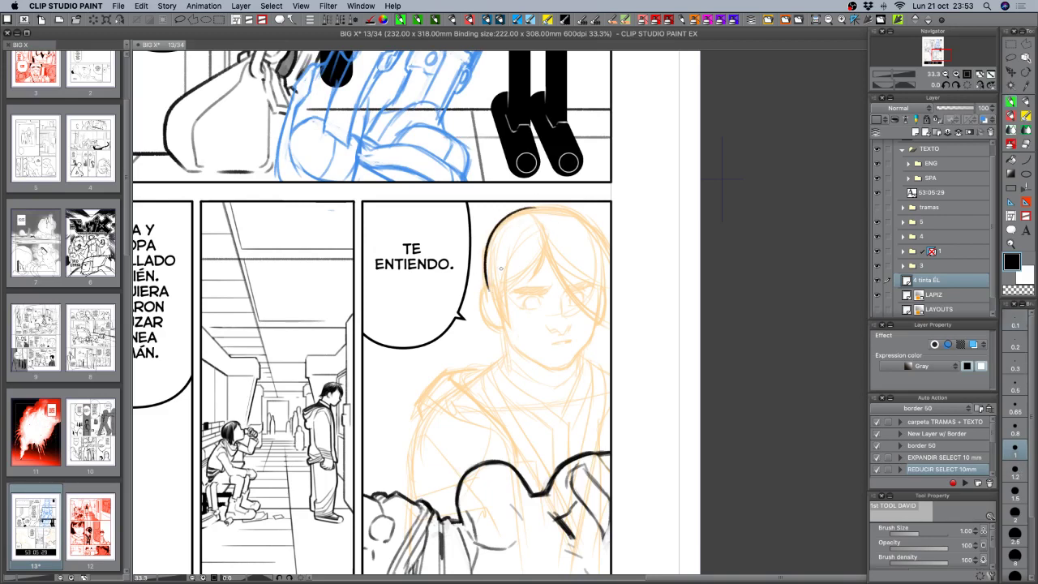
mouse_move(530, 209)
left_mouse_down()
mouse_move(484, 246)
mouse_move(484, 289)
left_mouse_up()
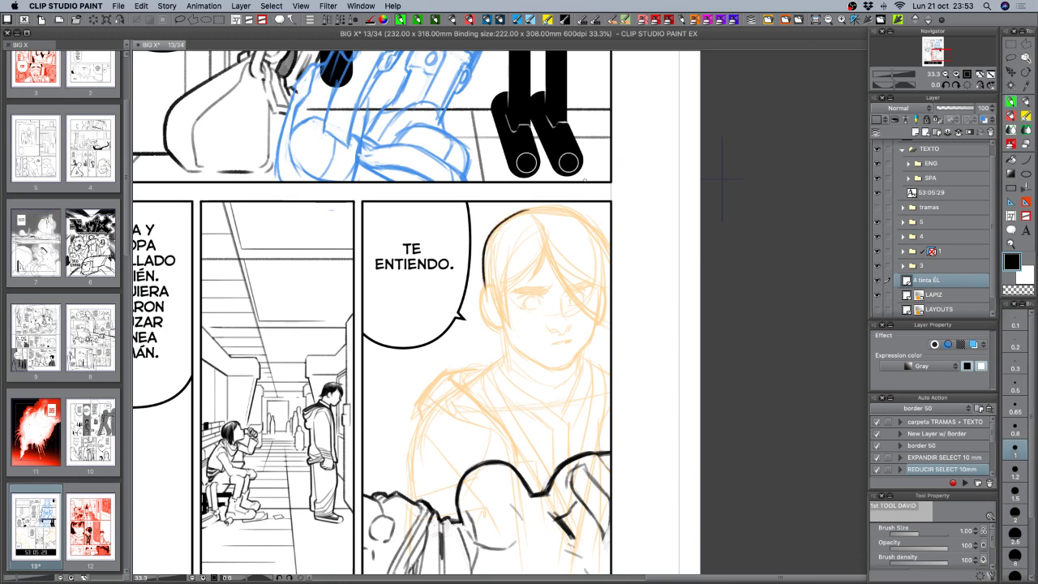
Ink the boy's left fringe lock sweeping down from the hair parting, redoing strokes as needed.
left_click_drag(542, 227, 497, 288)
key("ctrl+z")
left_click_drag(541, 226, 497, 288)
left_click_drag(541, 235, 517, 289)
left_click_drag(543, 237, 523, 288)
key("super+z")
left_click_drag(543, 237, 519, 287)
Rotate the canvas about 72 degrees and ink the long fringe lock falling across the boy's other eye.
key("shift+space")
left_click_drag(613, 311, 539, 374)
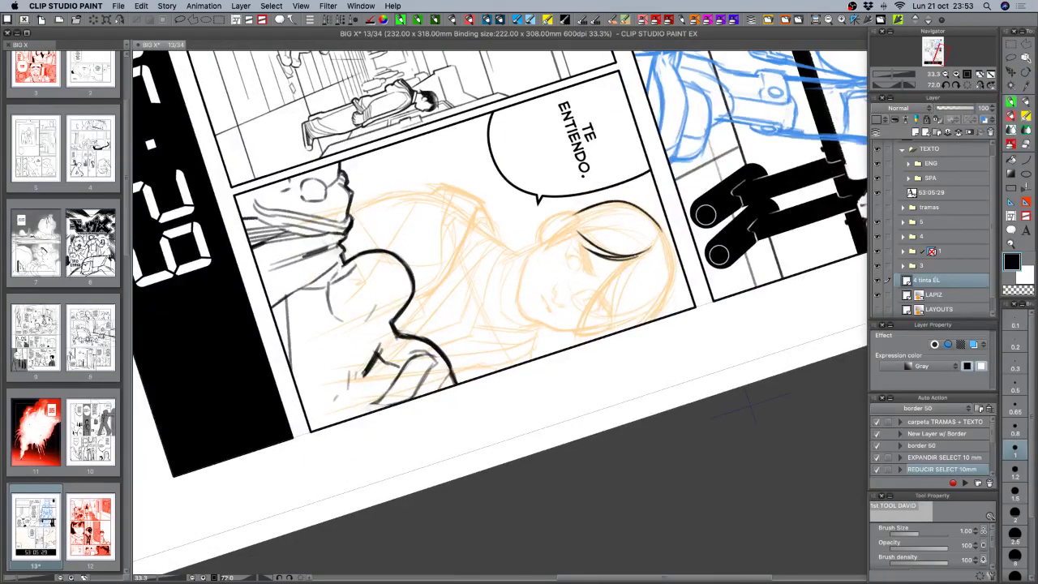
mouse_move(632, 259)
left_mouse_down()
mouse_move(571, 346)
mouse_move(593, 297)
mouse_move(571, 346)
left_mouse_up()
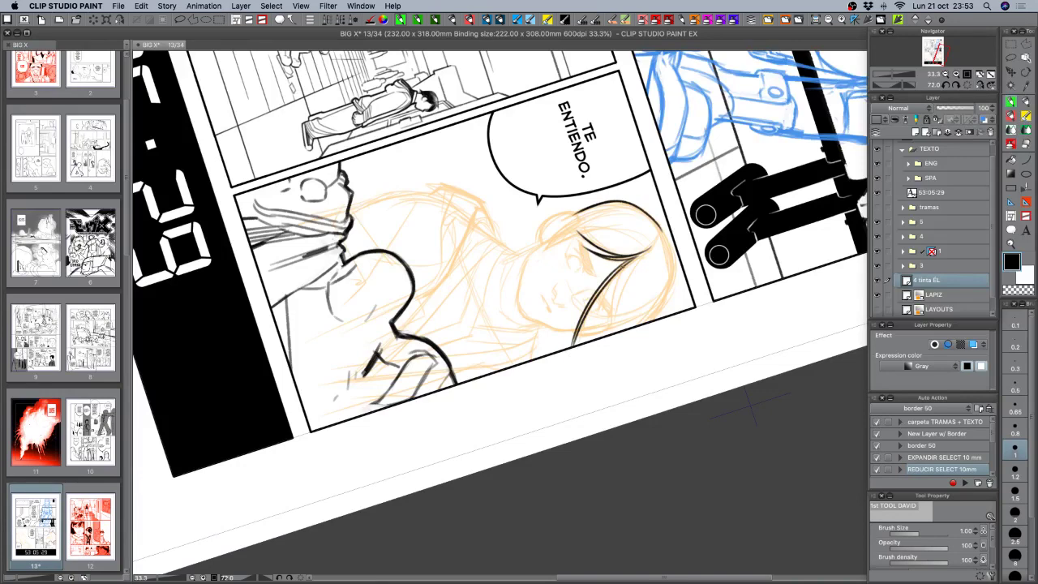
left_click_drag(635, 255, 587, 342)
left_click_drag(714, 319, 709, 272)
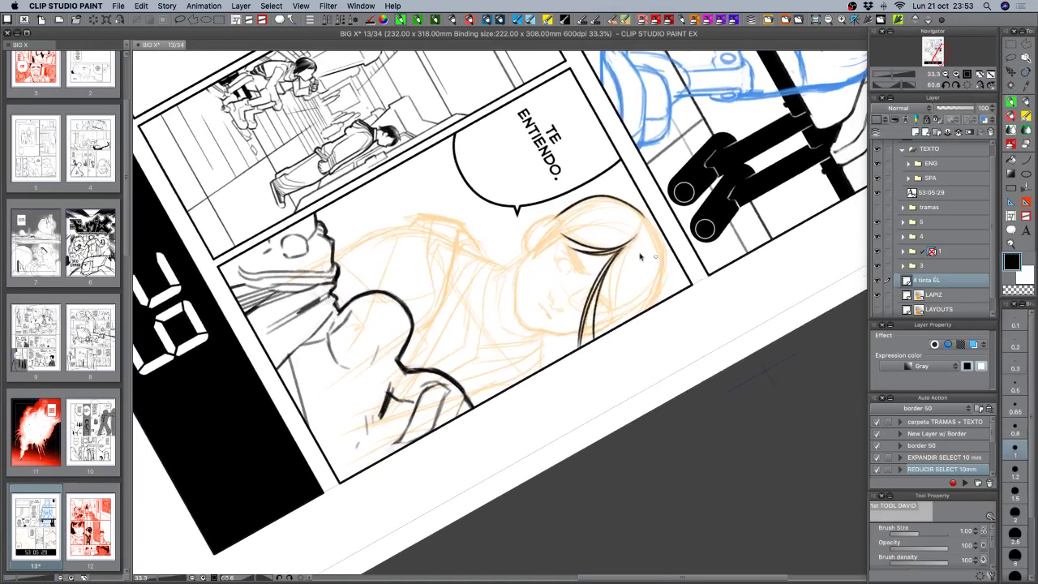
key("super+z")
left_click_drag(614, 258, 594, 339)
Ink the right-hand curve of the boy's head up to the panel border, then rotate the canvas nearly upright.
mouse_move(646, 221)
left_mouse_down()
mouse_move(663, 260)
mouse_move(653, 306)
left_mouse_up()
key("ctrl+z")
mouse_move(646, 219)
left_mouse_down()
mouse_move(663, 285)
mouse_move(641, 308)
left_mouse_up()
key("shift+space")
left_click_drag(732, 278, 669, 114)
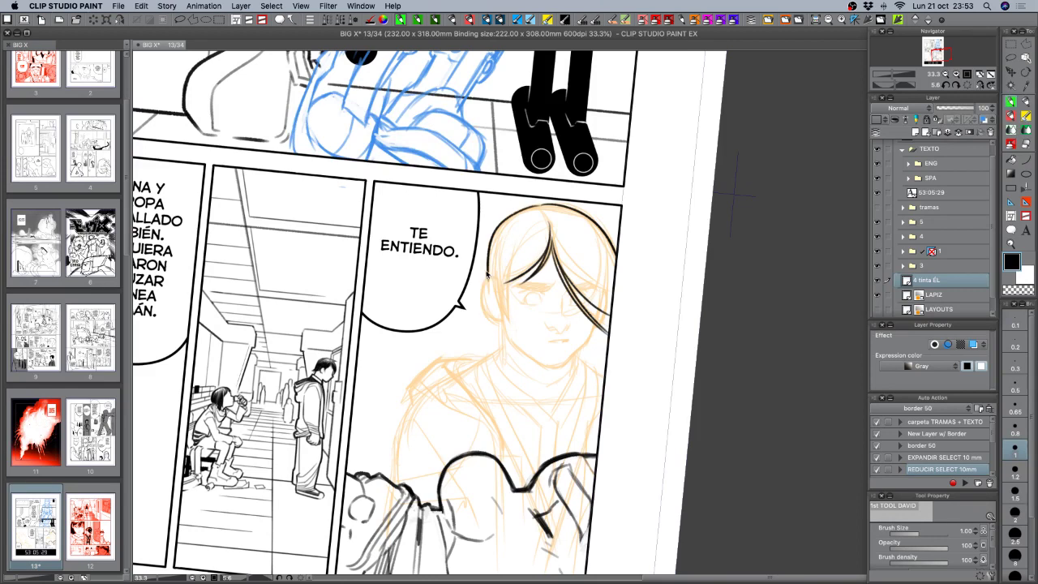
Ink the boy's ear outline beside the speech balloon, redoing the stroke and cleaning up its line.
key("x")
key("x")
left_click_drag(488, 276, 497, 323)
key("super+z")
mouse_move(488, 277)
left_mouse_down()
mouse_move(481, 303)
mouse_move(501, 319)
left_mouse_up()
key("super+z")
left_click_drag(487, 276, 499, 320)
key("super+z")
left_click_drag(488, 277, 497, 321)
key("super+z")
mouse_move(487, 278)
left_mouse_down()
mouse_move(485, 305)
mouse_move(481, 290)
mouse_move(496, 320)
left_mouse_up()
key("super+z")
key("c")
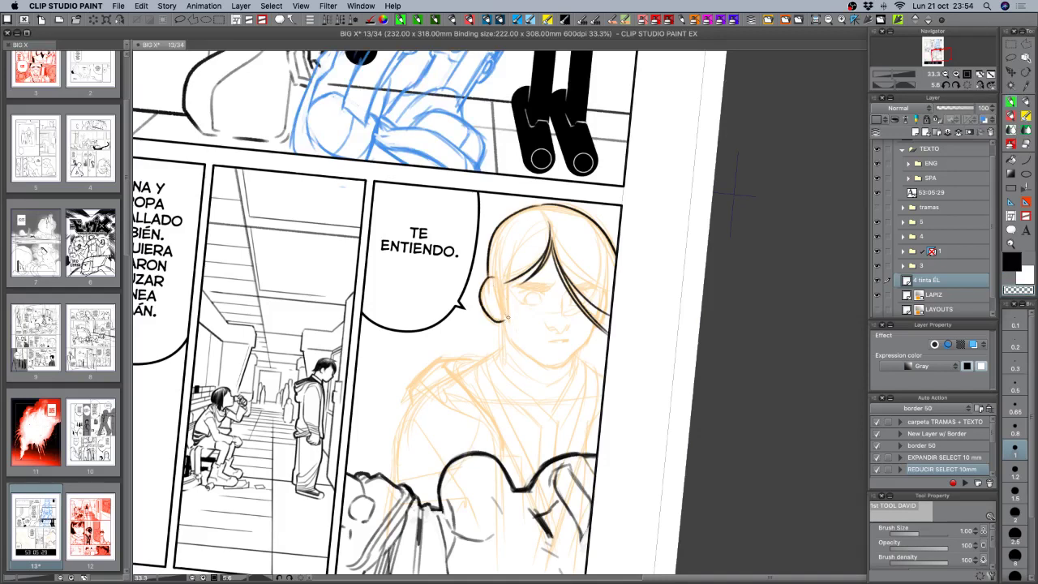
key("c")
Rotate the canvas about 44 degrees and ink the boy's jaw line from below the ear towards the chin.
key("shift+space")
left_click_drag(505, 327, 531, 261)
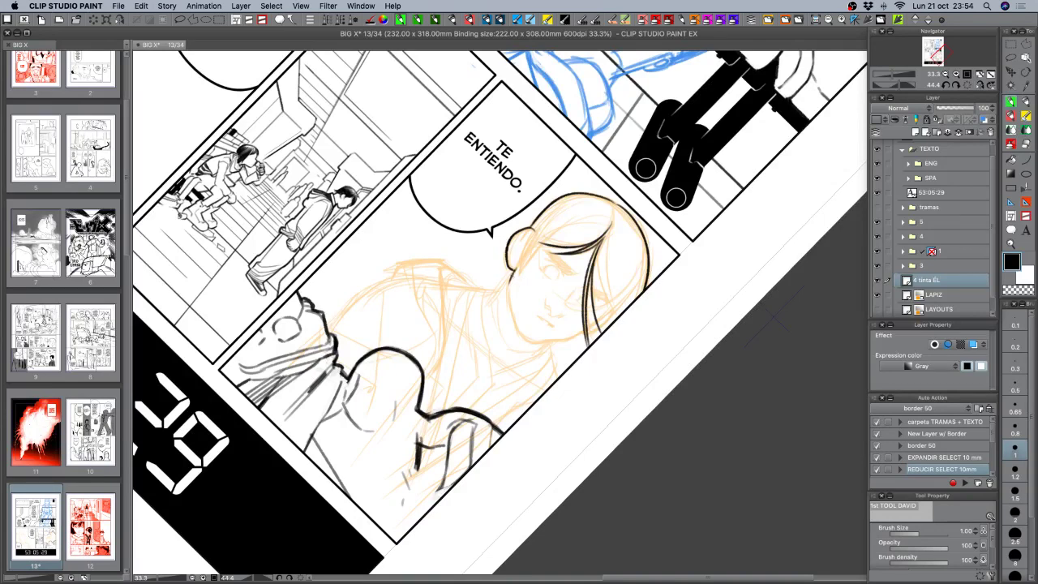
left_click_drag(511, 272, 518, 334)
key("super+z")
key("super+z")
left_click_drag(510, 278, 519, 332)
key("super+z")
left_click_drag(509, 293, 530, 340)
key("shift+space")
mouse_move(630, 386)
left_mouse_down()
mouse_move(670, 333)
mouse_move(665, 340)
left_mouse_up()
Ink the boy's chin and far jaw line up towards the fringe, cleaning up the stroke where they meet.
key("super+z")
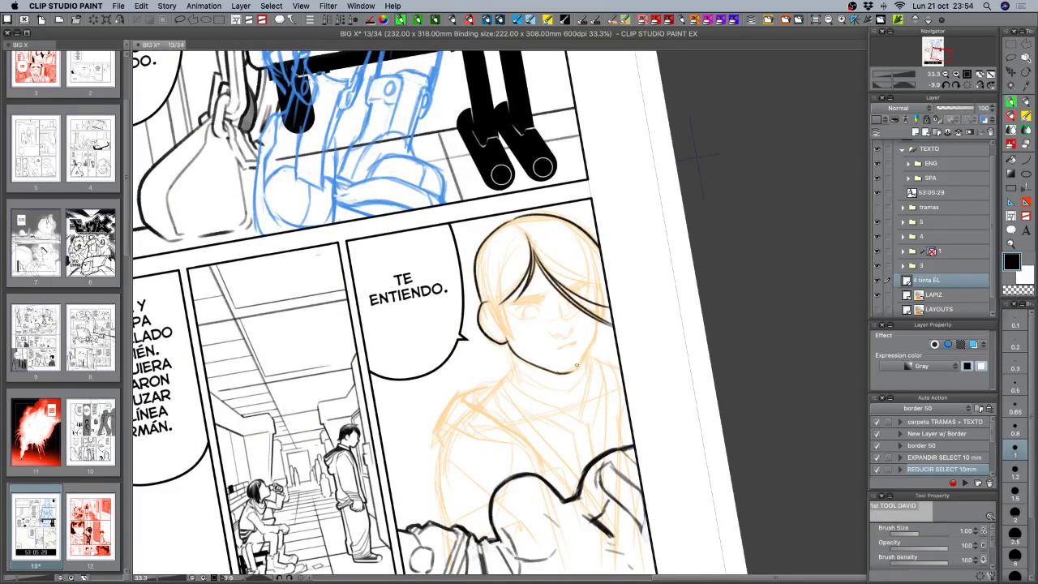
key("super+z")
left_click_drag(567, 373, 580, 369)
key("super+z")
mouse_move(596, 317)
left_mouse_down()
mouse_move(599, 335)
mouse_move(582, 356)
left_mouse_up()
key("c")
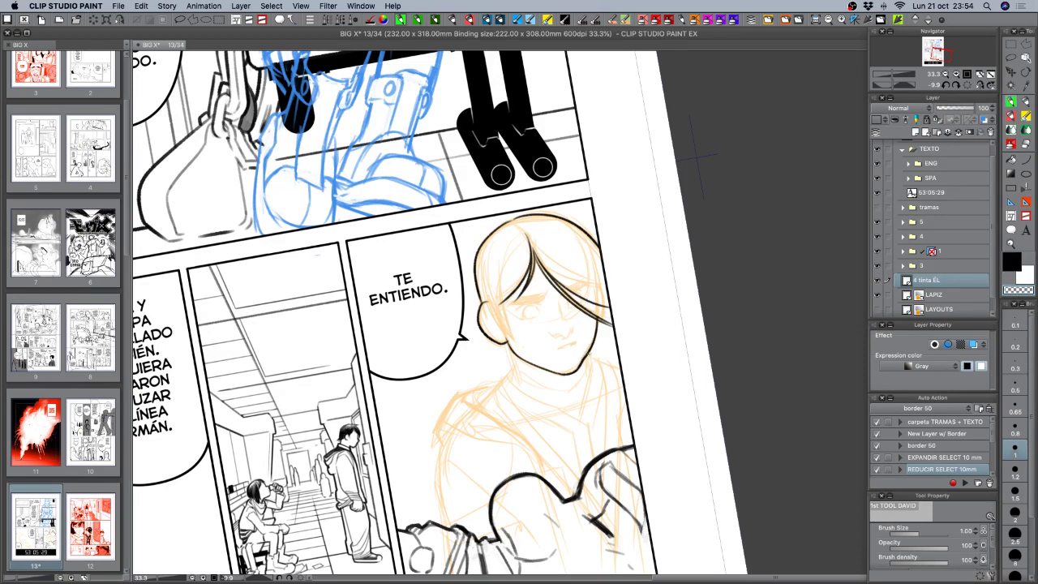
key("c")
key("c")
key("c")
left_click_drag(593, 342, 581, 365)
key("shift+space")
left_click_drag(630, 332, 613, 380)
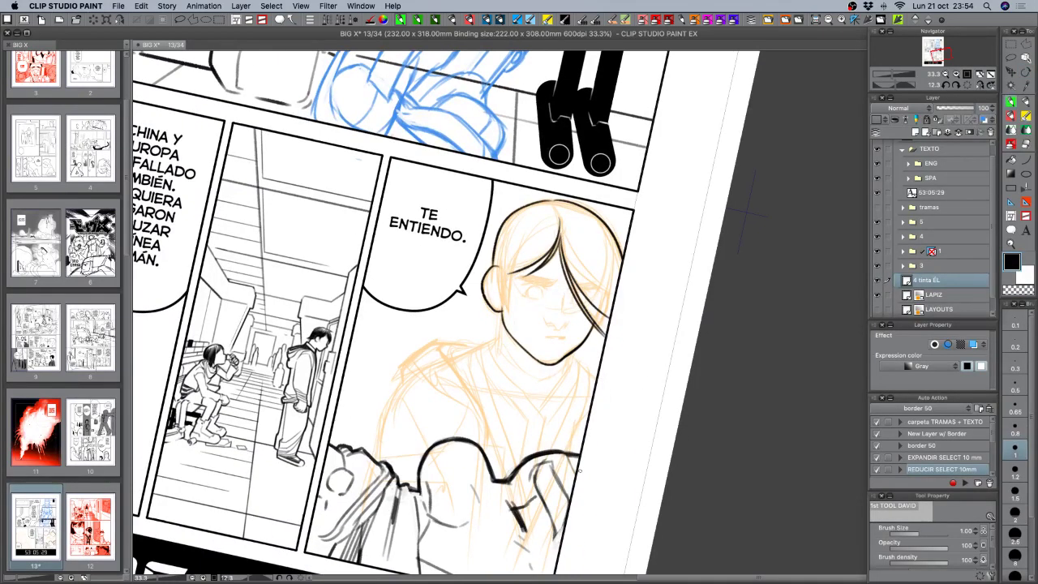
Ink the boy's neck lines below the ear and under the far side of the jaw, following the tinted pencils.
key("c")
key("c")
left_click_drag(502, 308, 500, 345)
mouse_move(567, 356)
left_mouse_down()
mouse_move(563, 373)
mouse_move(568, 365)
left_mouse_up()
key("c")
key("c")
left_click_drag(578, 346, 596, 321)
key("super+Tab")
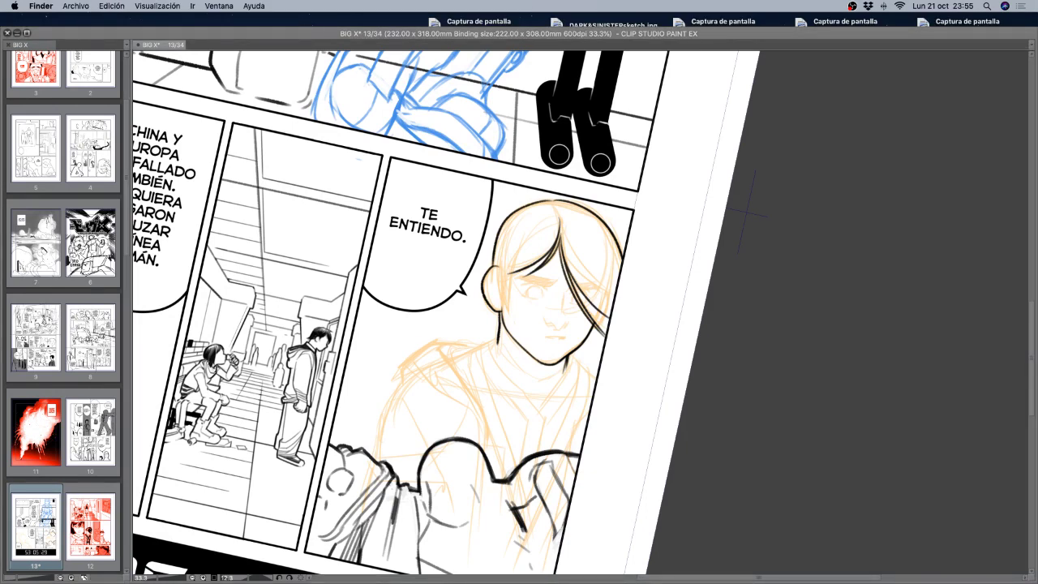
key("super+n")
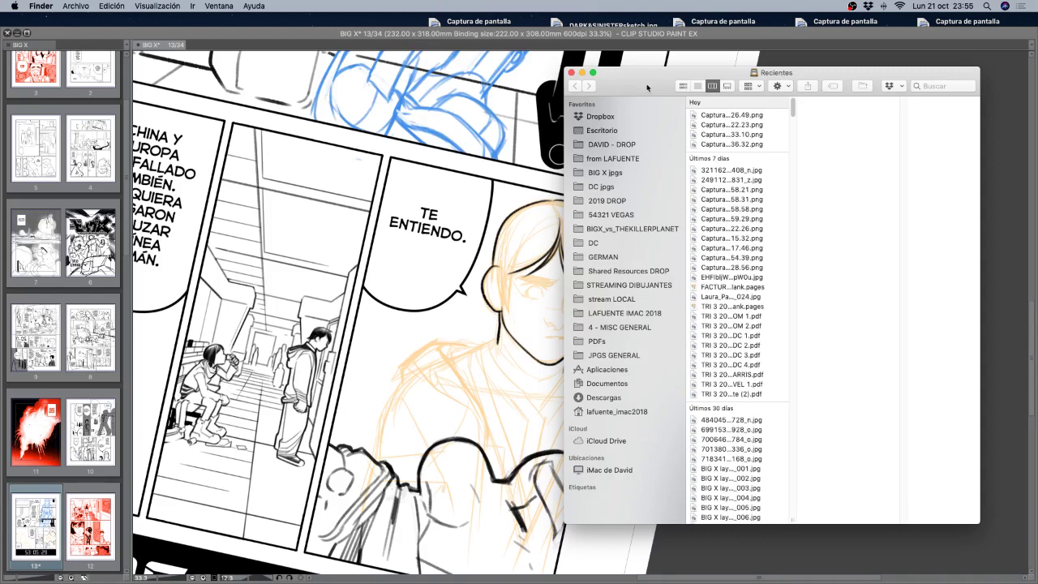
key("super+w")
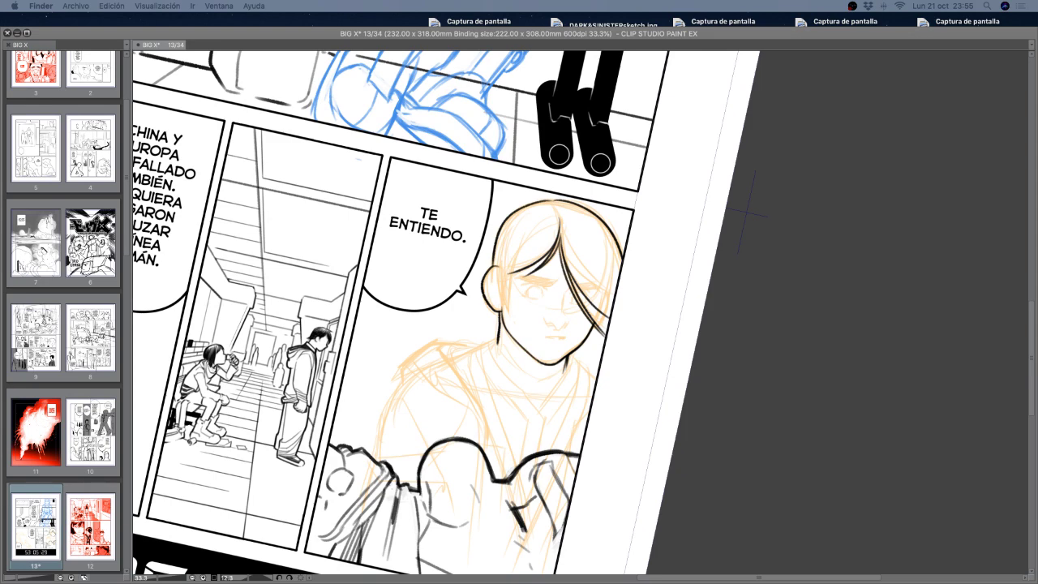
left_click(588, 286)
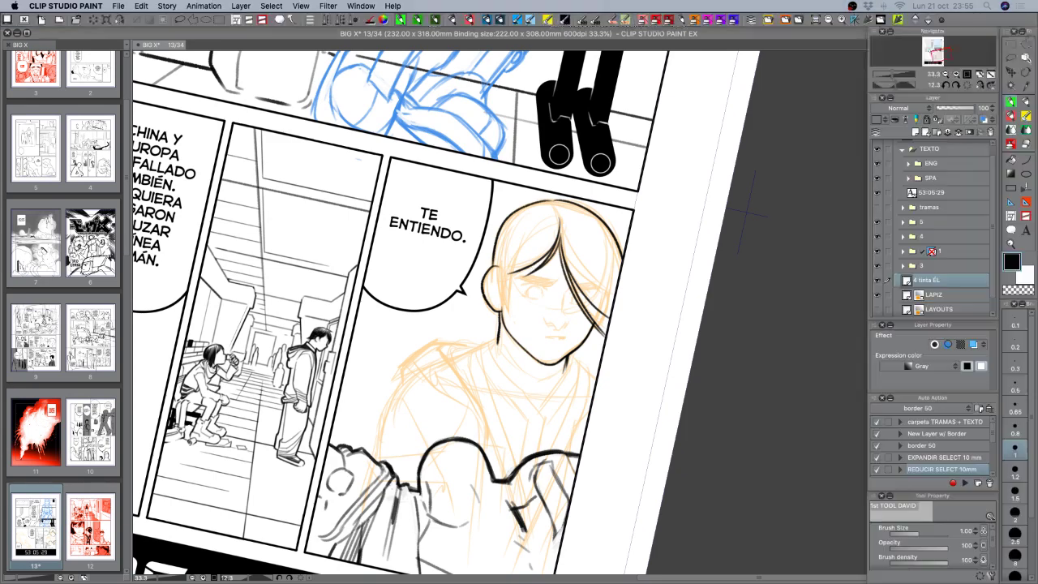
Show the whole page unrotated and place a preview of Big X nemu JP V2 red.pdf beside it, at the matching storyboard spread.
left_click(966, 85)
left_click(990, 74)
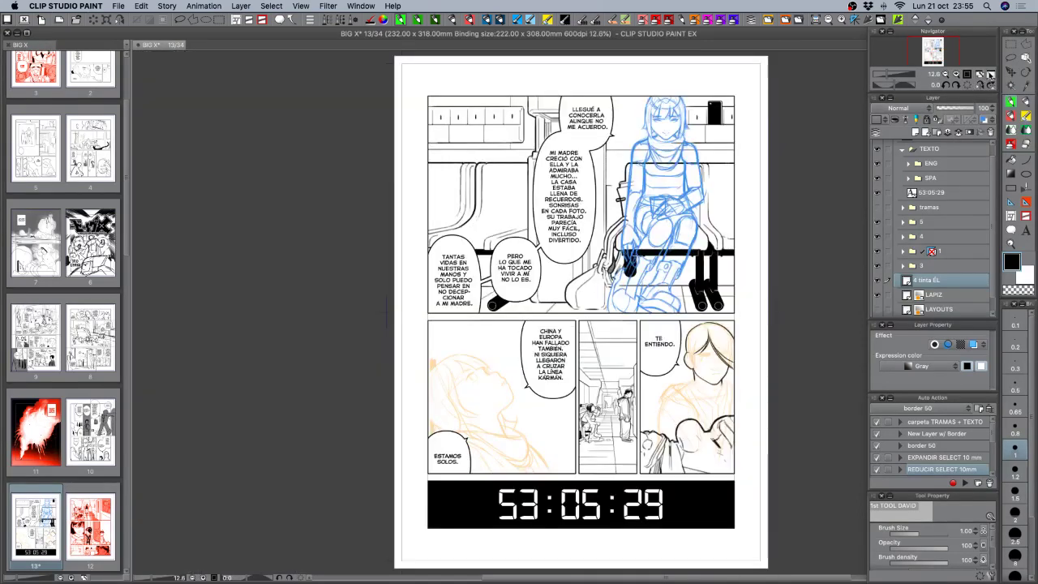
left_click_drag(669, 158, 411, 162)
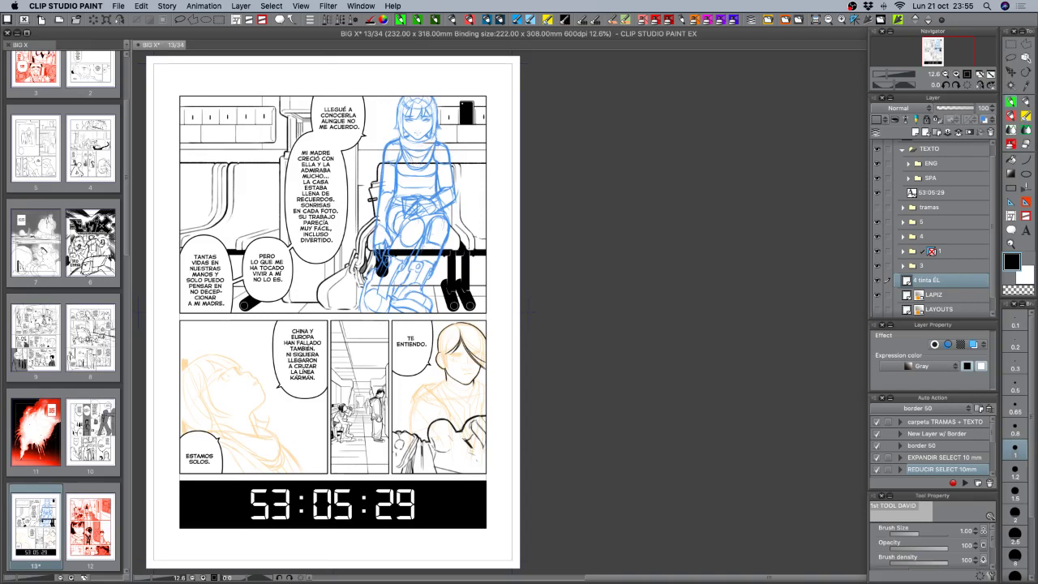
key("Tab")
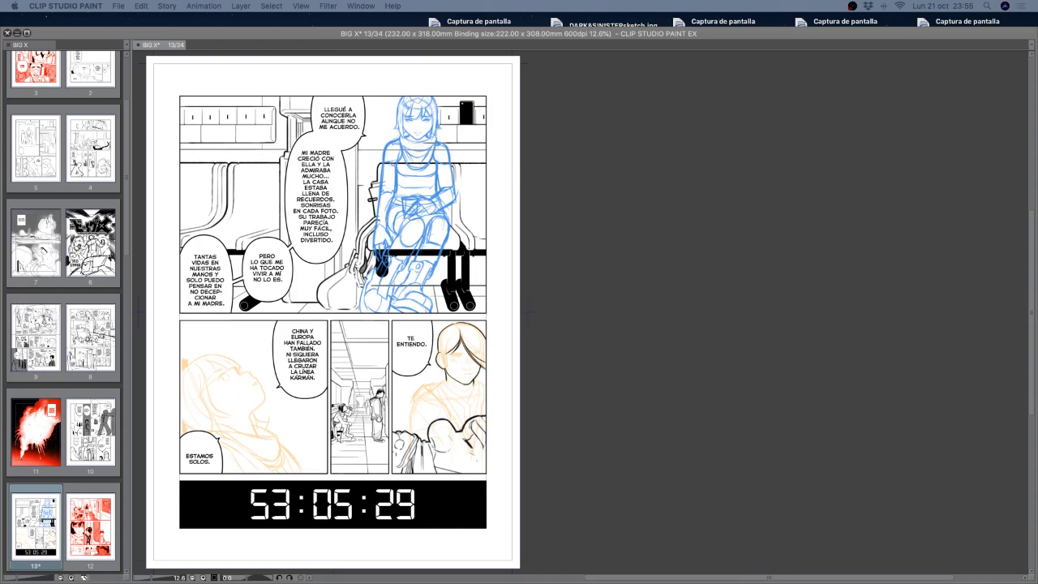
left_click_drag(1037, 88, 770, 48)
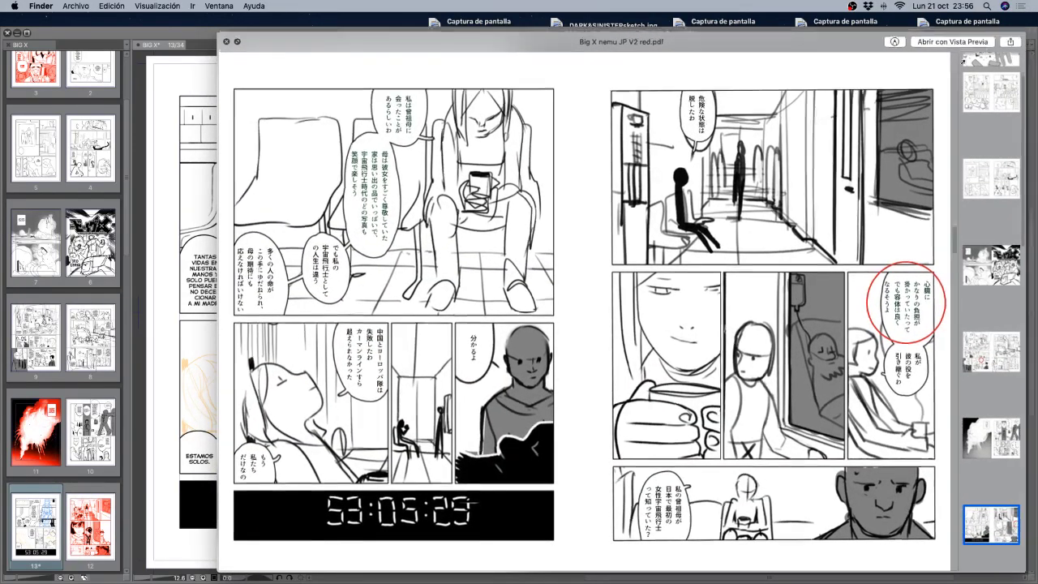
left_click_drag(952, 34, 739, 173)
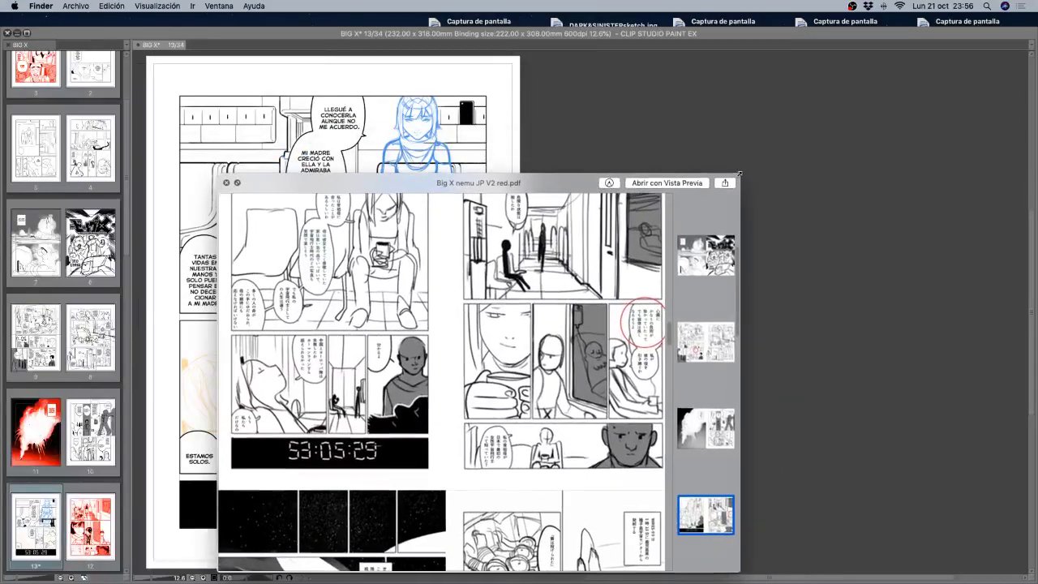
scroll(670, 328, "up", 10)
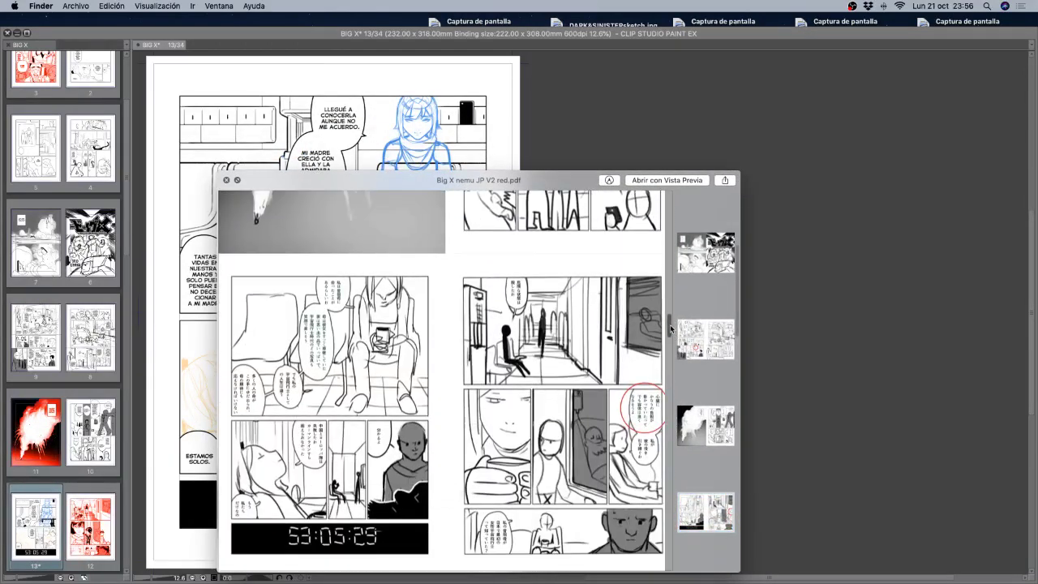
scroll(669, 328, "down", 3)
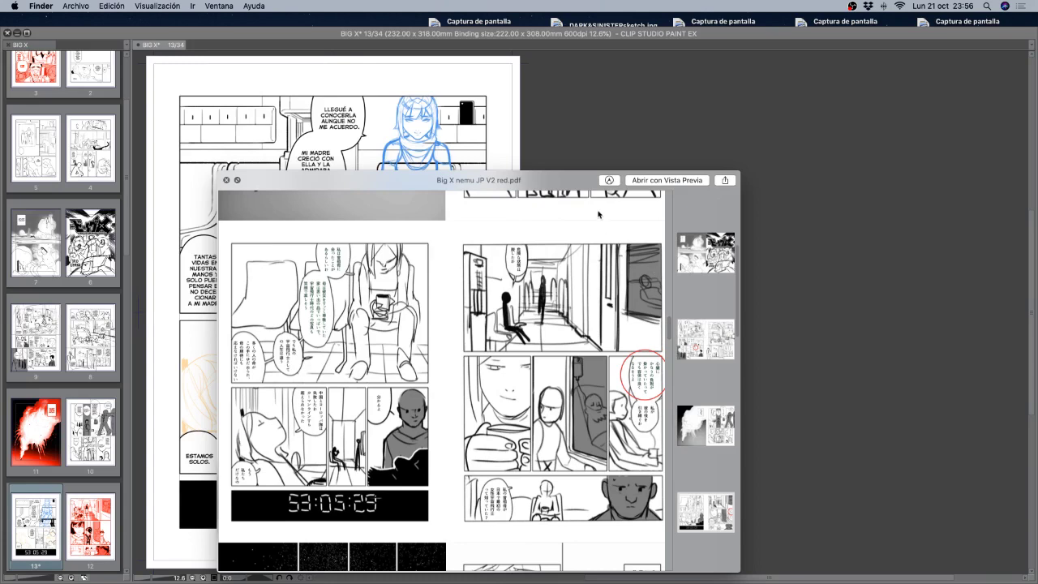
left_click_drag(554, 180, 821, 96)
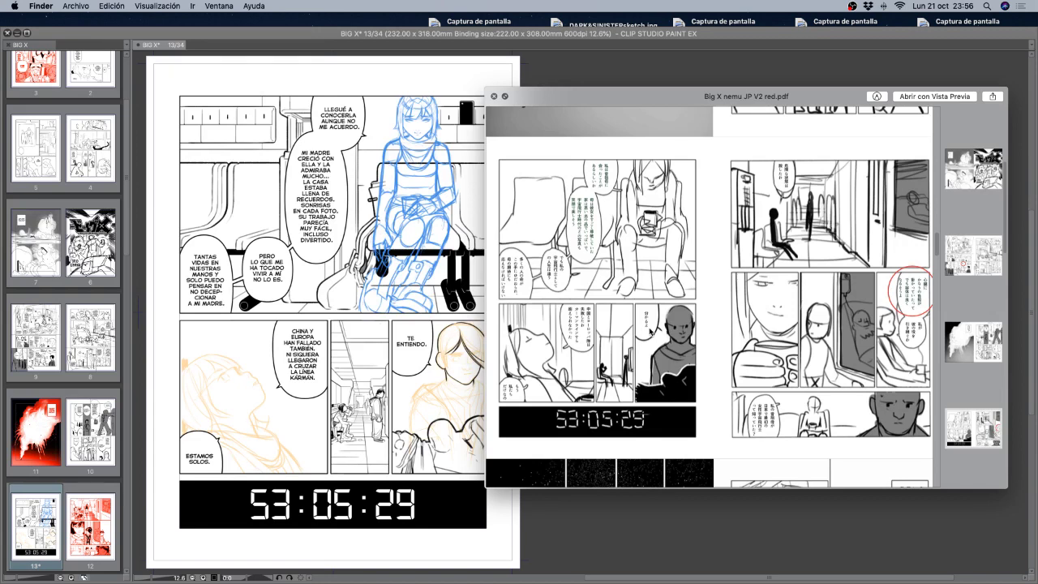
Examine the storyboard spreads after page 13 and the page's own layout, then close the PDF preview and return to Clip Studio Paint.
scroll(649, 330, "down", 5)
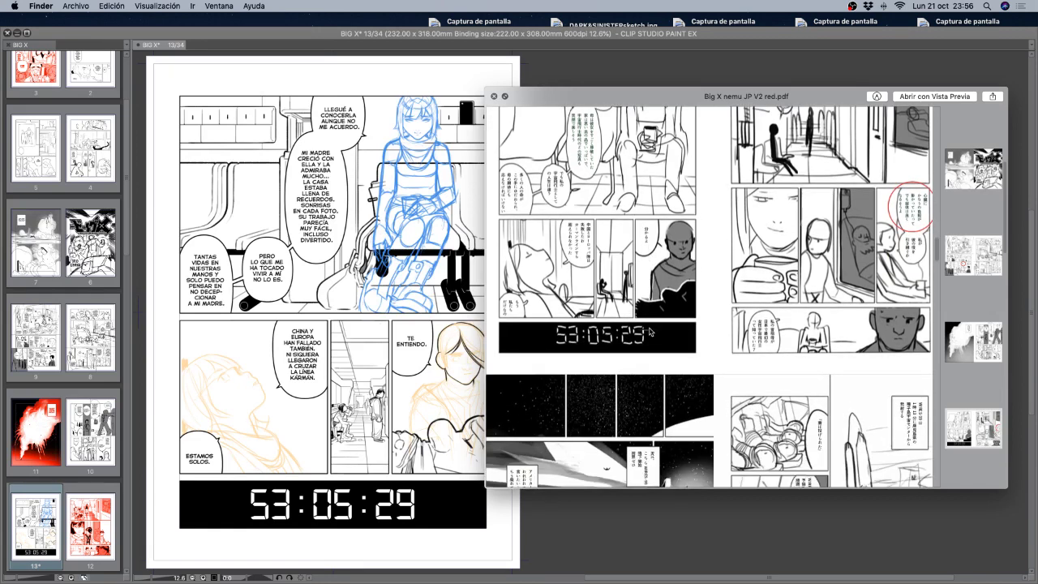
scroll(649, 331, "down", 3)
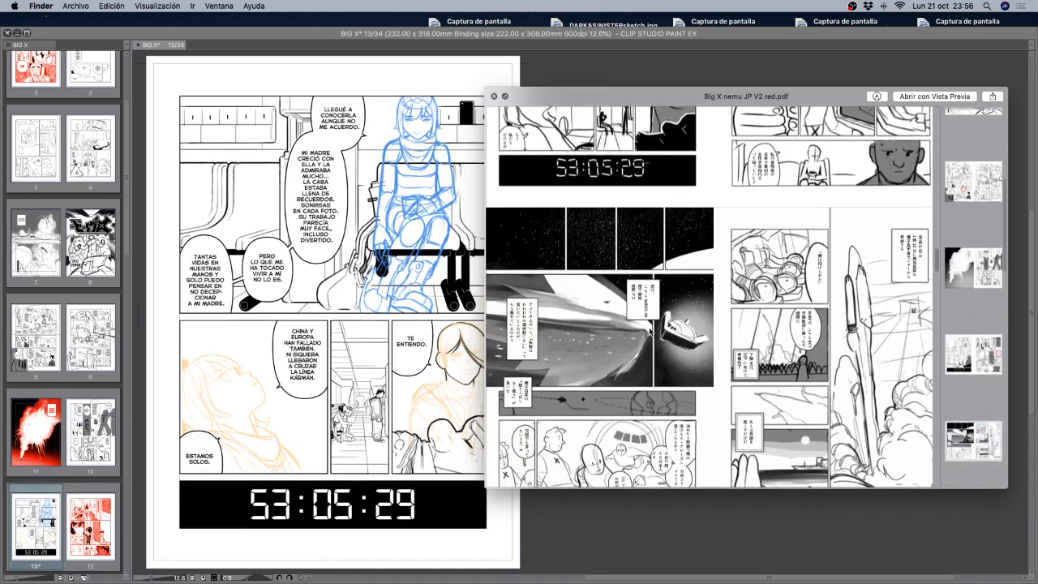
scroll(650, 331, "down", 1)
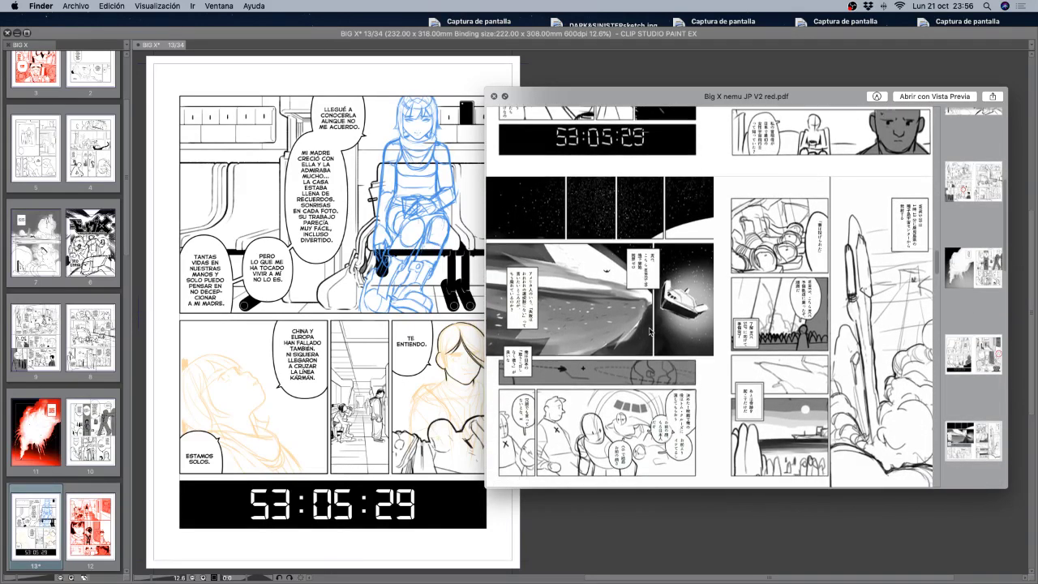
scroll(650, 331, "down", 7)
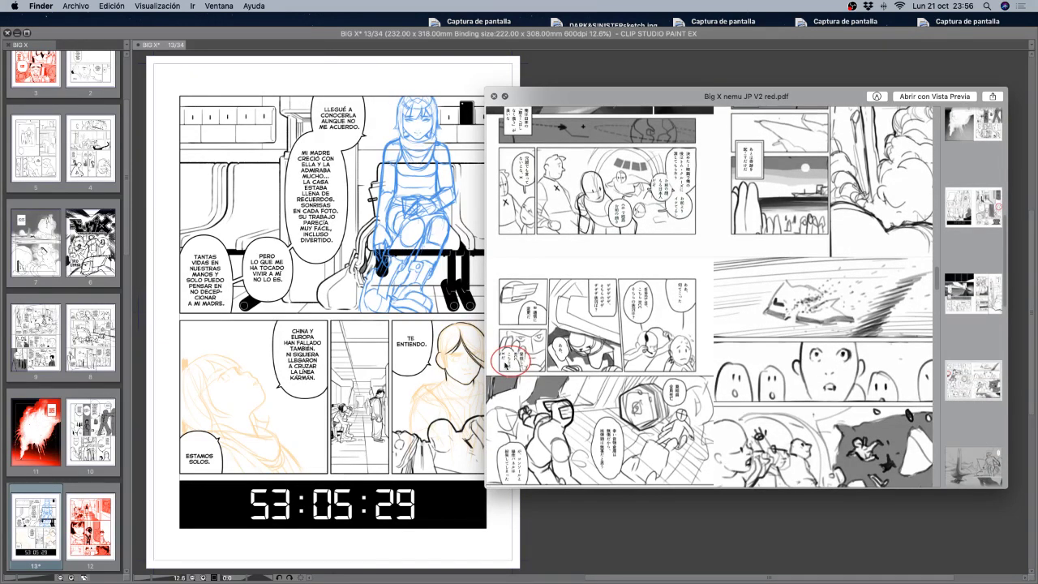
scroll(768, 345, "down", 4)
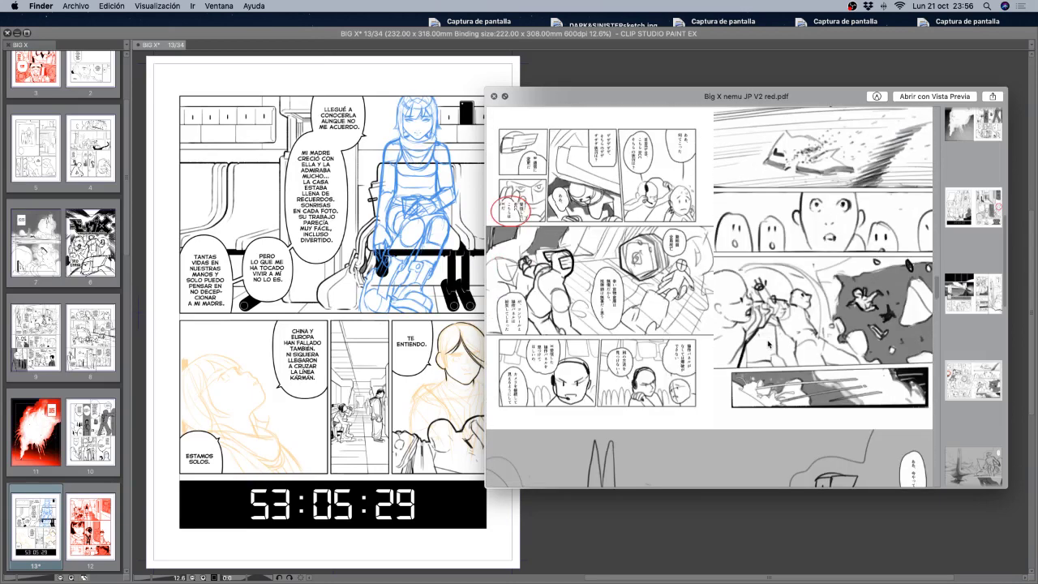
scroll(767, 344, "down", 10)
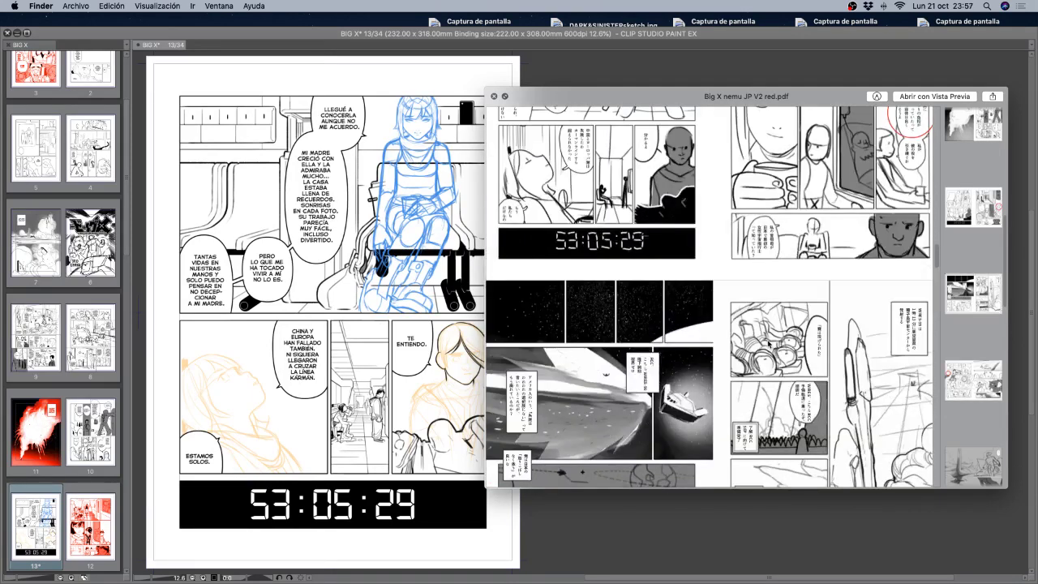
scroll(768, 345, "up", 5)
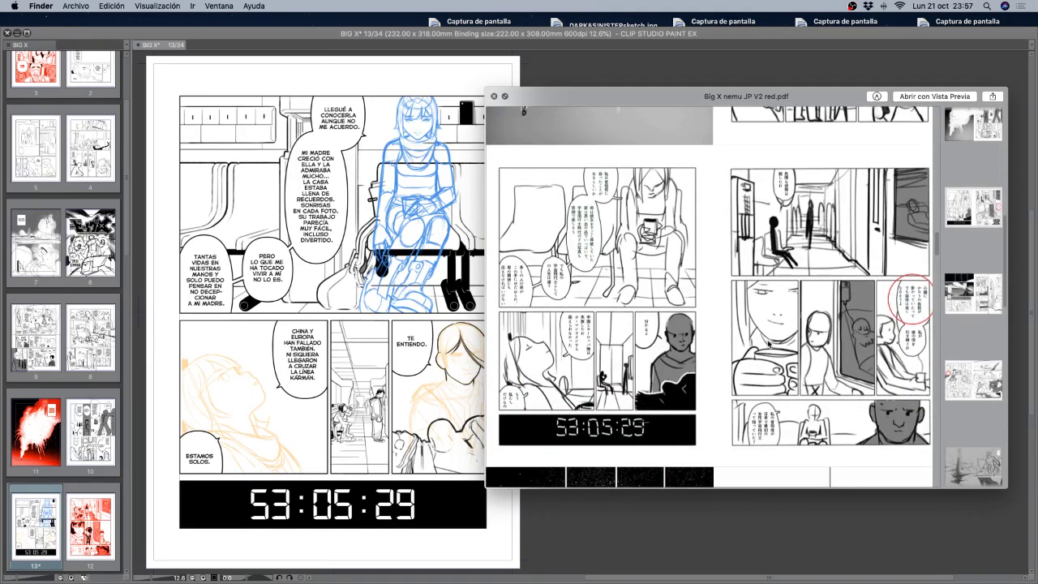
scroll(767, 344, "down", 2)
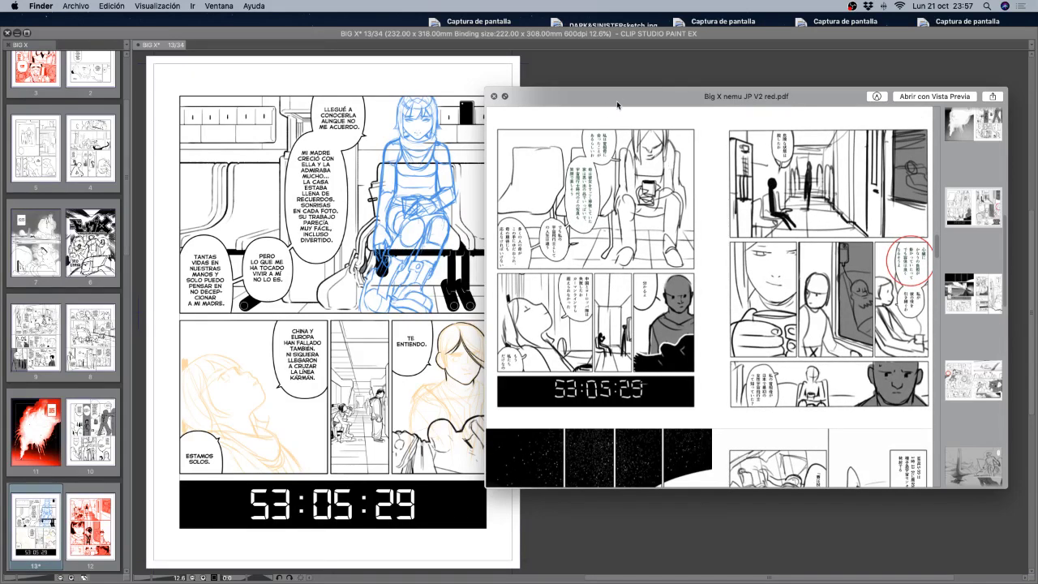
key("space")
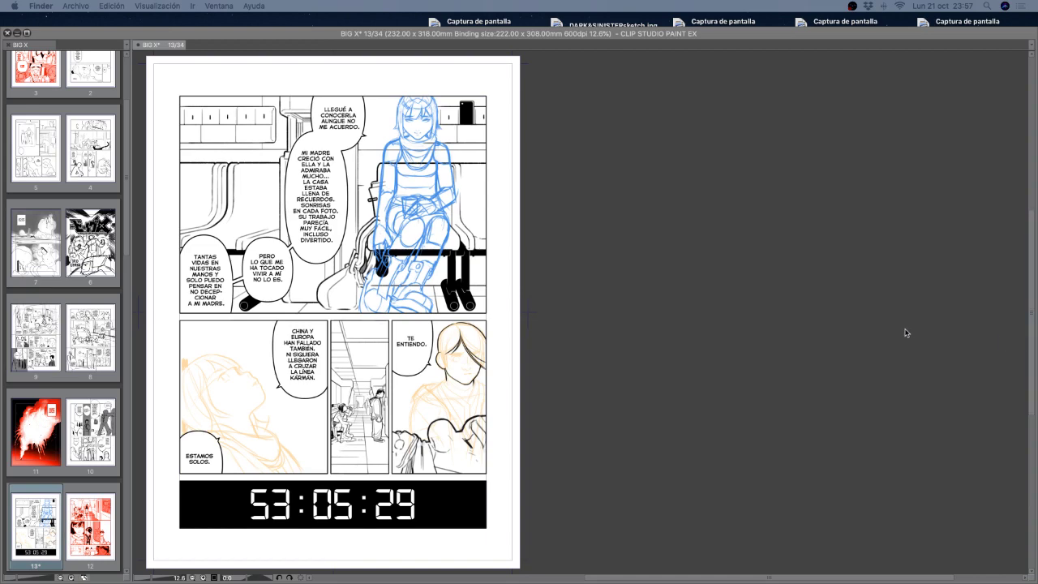
left_click(587, 225)
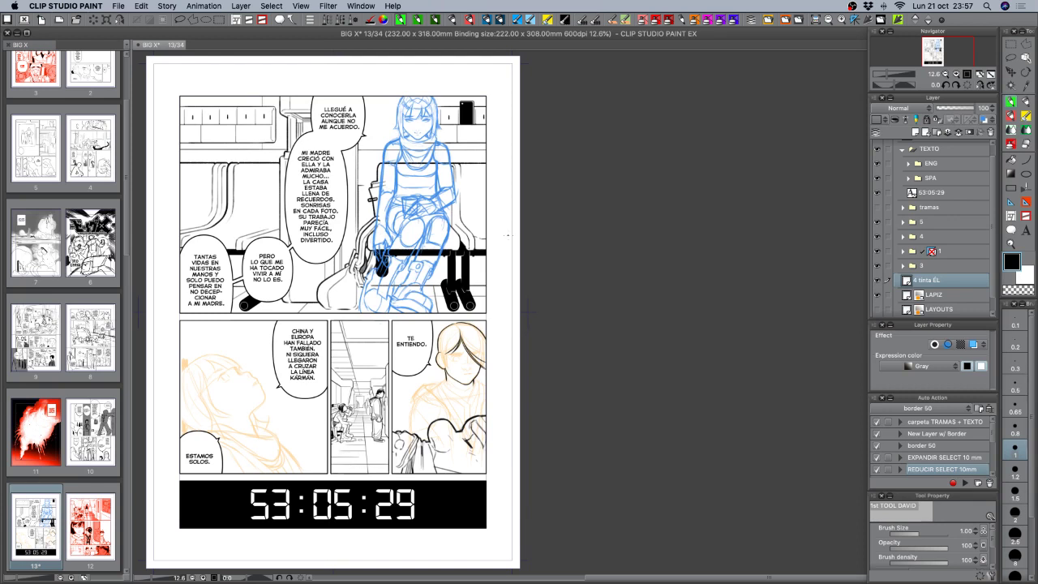
Expand the SPA text folder and select its balloon text layer with the object selection tool, with the lower panels in view.
left_click_drag(417, 303, 480, 295)
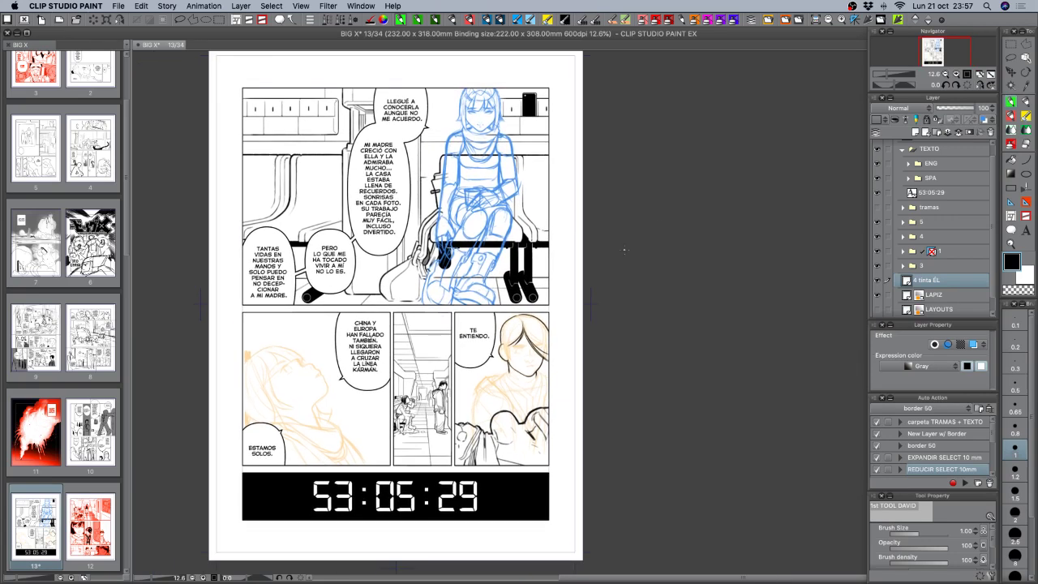
left_click(955, 74)
left_click_drag(341, 333, 640, 193)
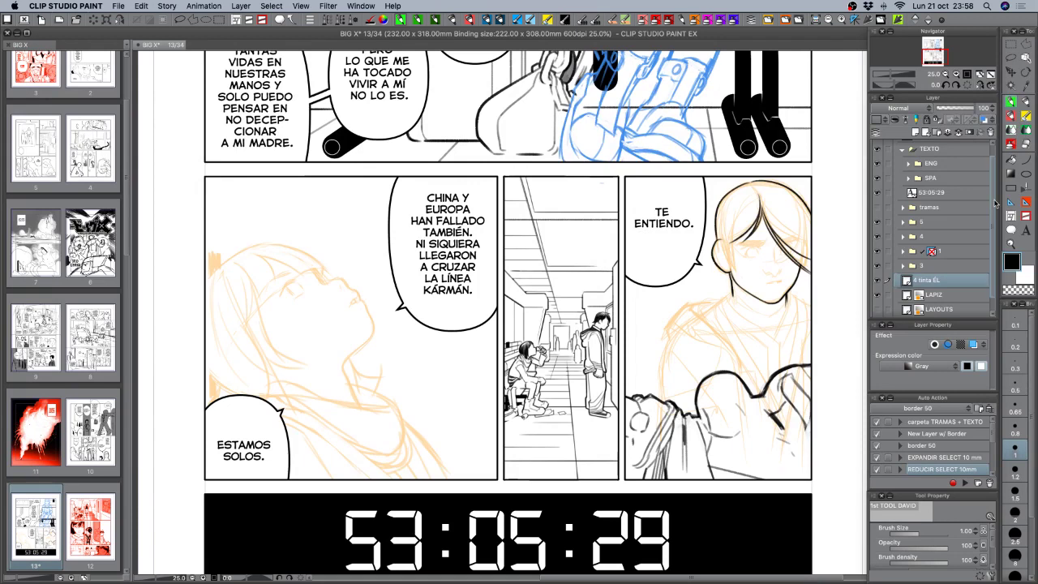
scroll(996, 203, "up", 2)
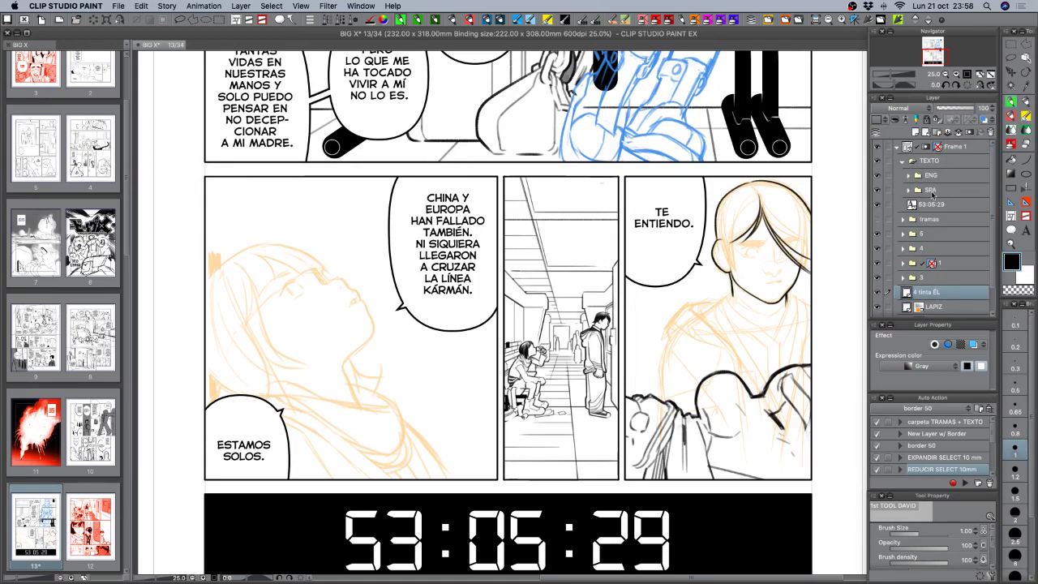
left_click(908, 189)
left_click(953, 220)
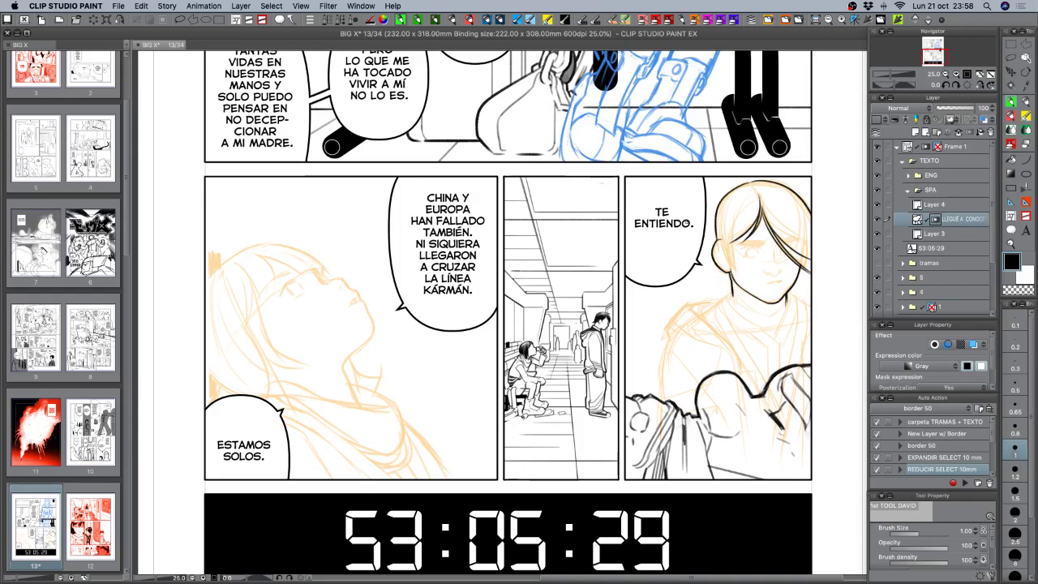
left_click(1025, 58)
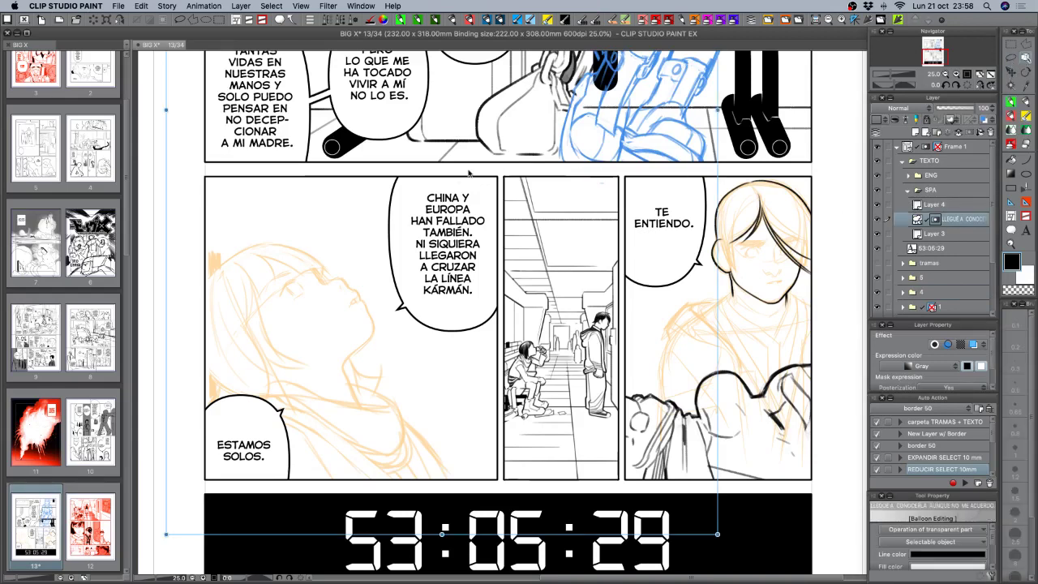
Enlarge the "CHINA Y EUROPA HAN FALLADO TAMBIÉN" speech balloon slightly down towards the girl's chin.
left_click(434, 212)
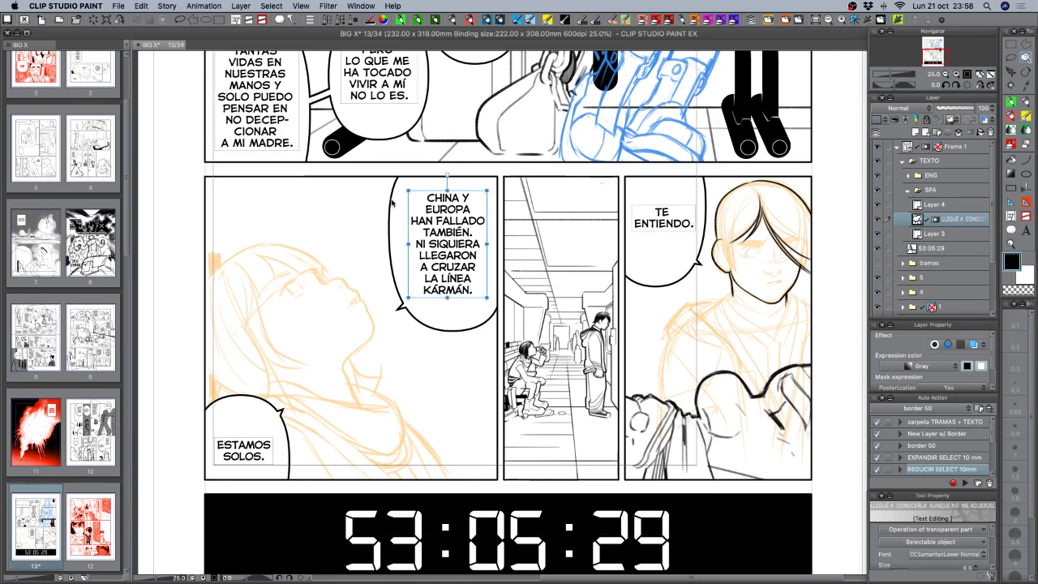
left_click(392, 204)
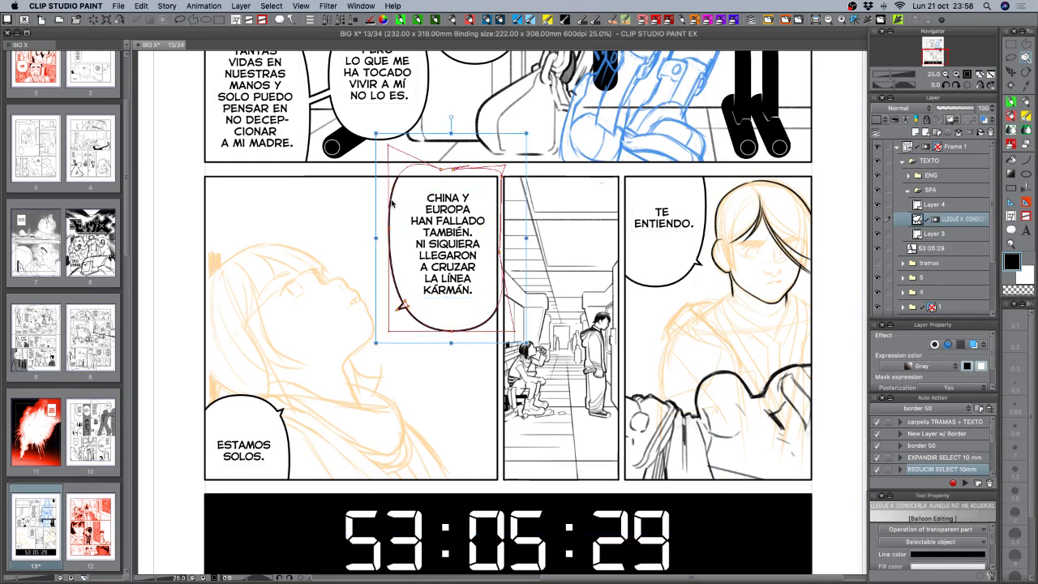
left_click(395, 322)
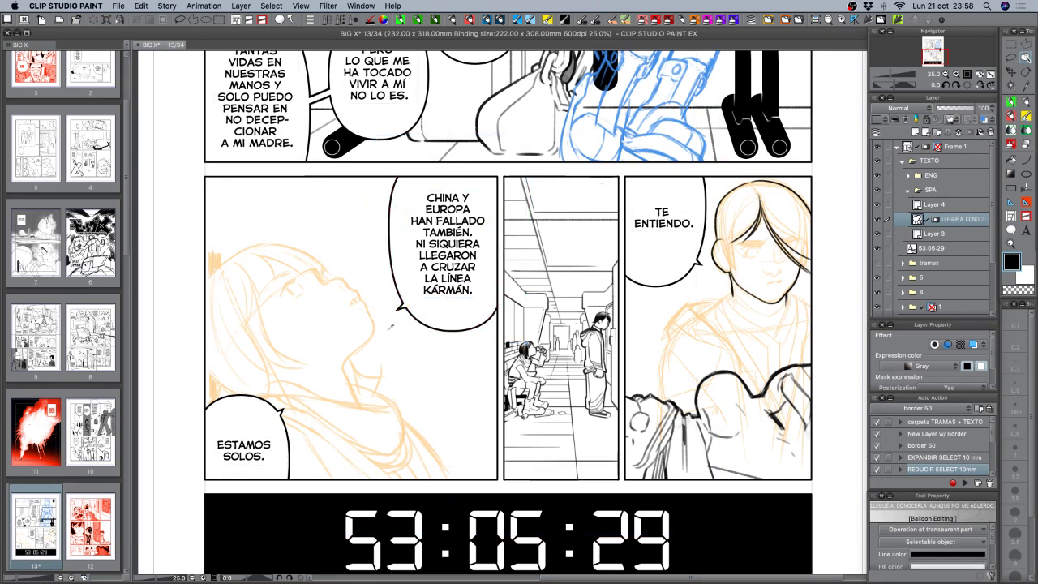
left_click(393, 216)
left_click_drag(375, 343, 359, 354)
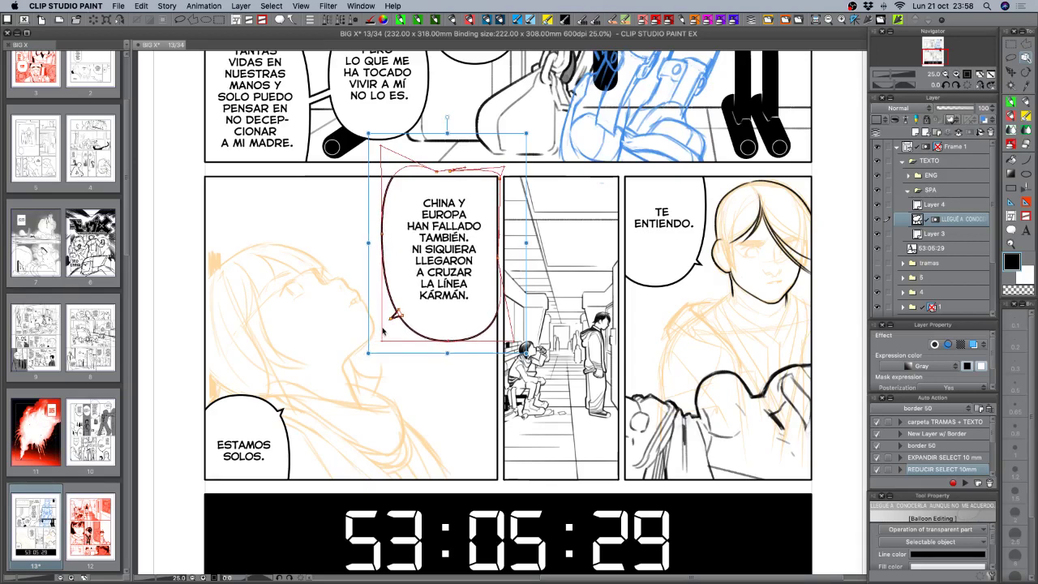
Move the balloon's tail up its edge and rotate it to point at the girl's mouth, then deselect it.
left_click(396, 318)
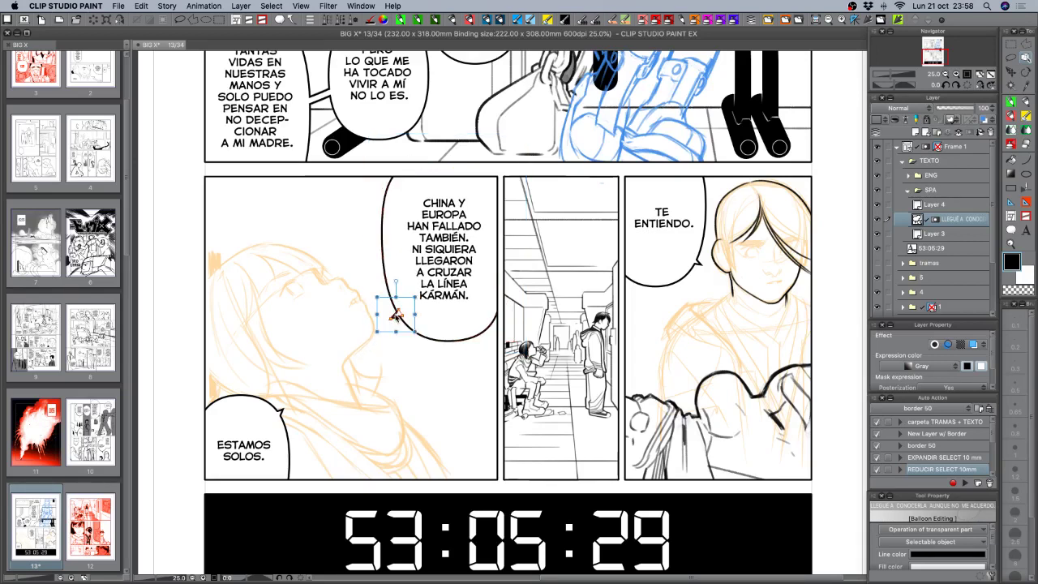
left_click_drag(396, 318, 415, 279)
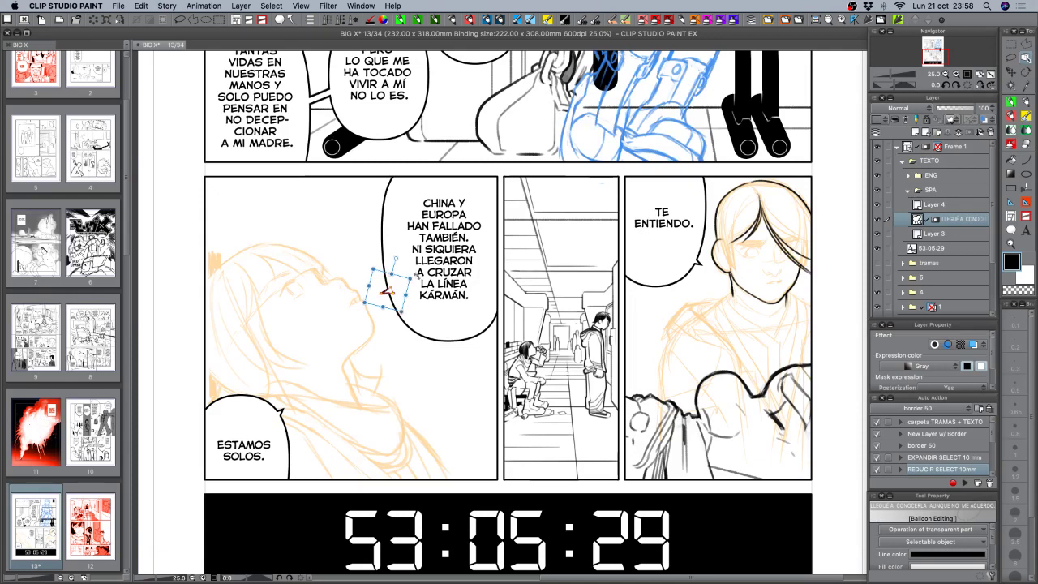
left_click_drag(416, 276, 418, 278)
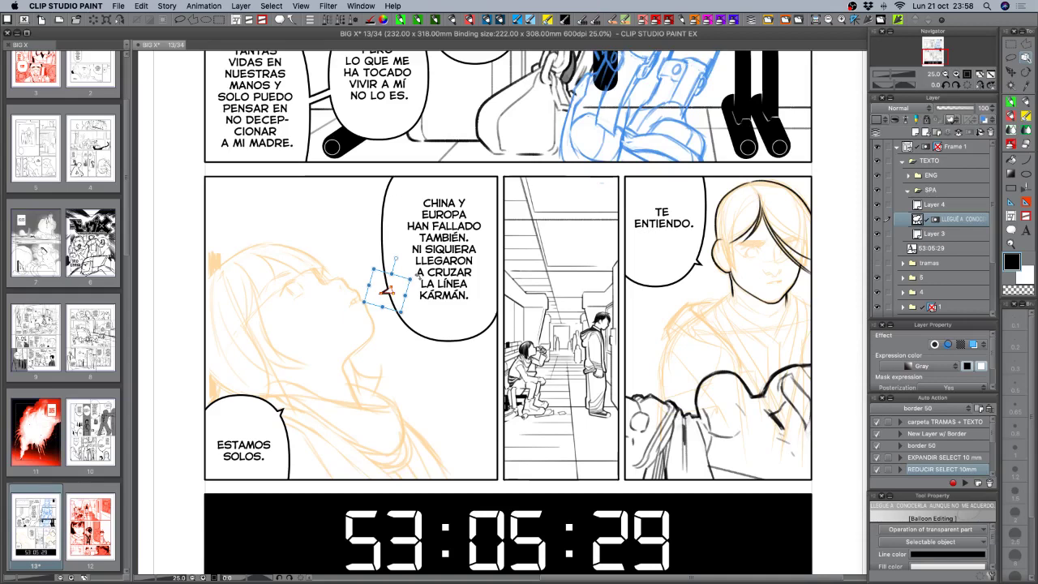
left_click(591, 179)
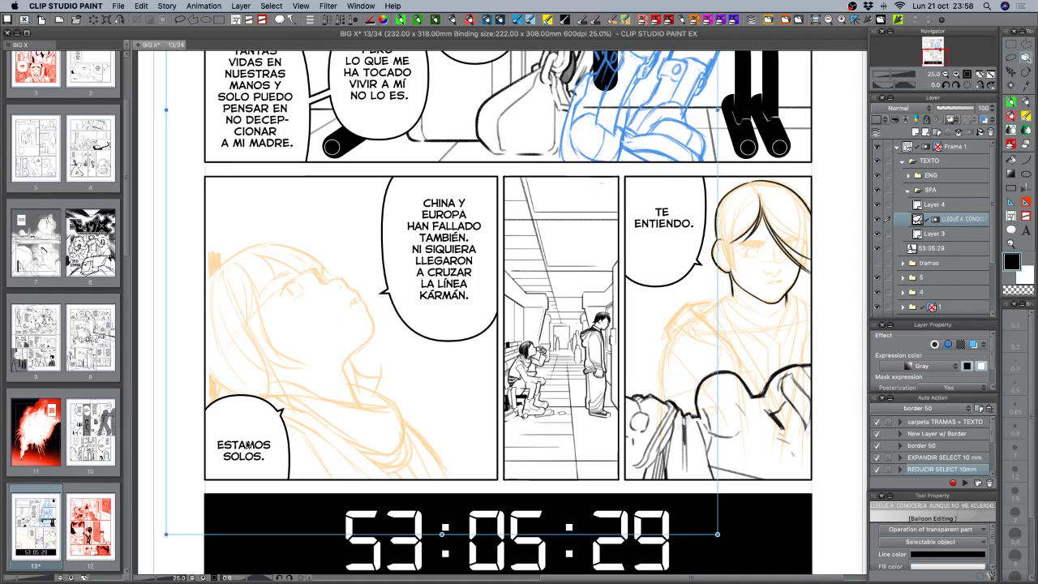
Shift the "ESTAMOS SOLOS." text slightly up inside its speech balloon and deselect it.
double_click(243, 448)
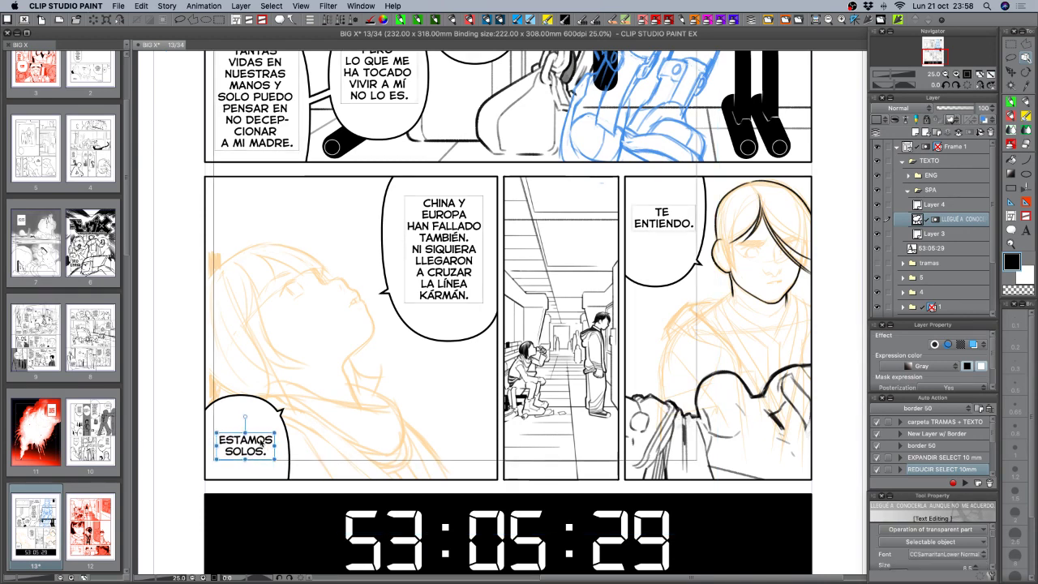
key("Escape")
left_click(798, 172)
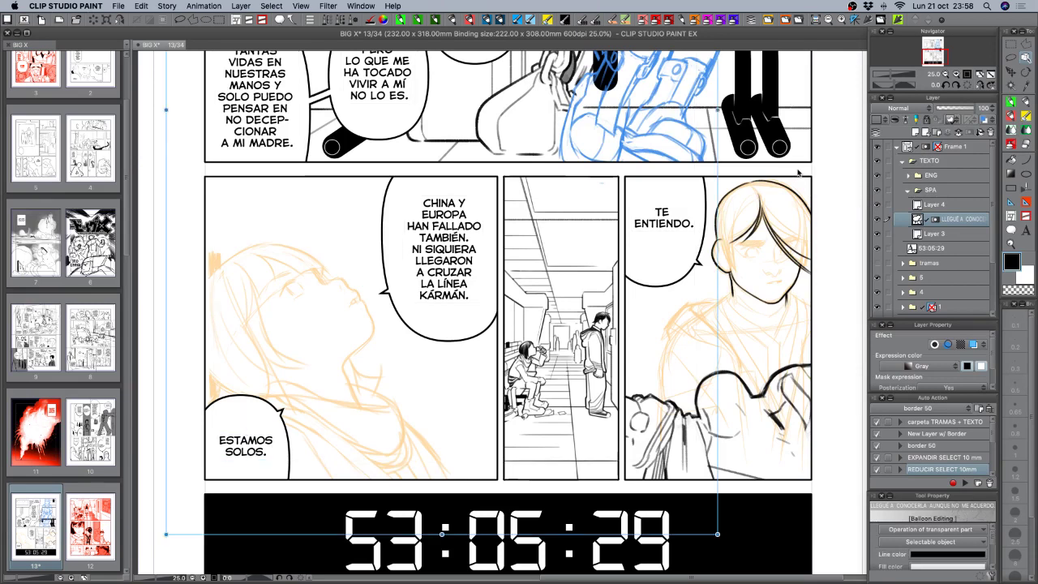
Lasso an area above the upward-looking girl's head on Layer 4, then clear the selection.
left_click(945, 75)
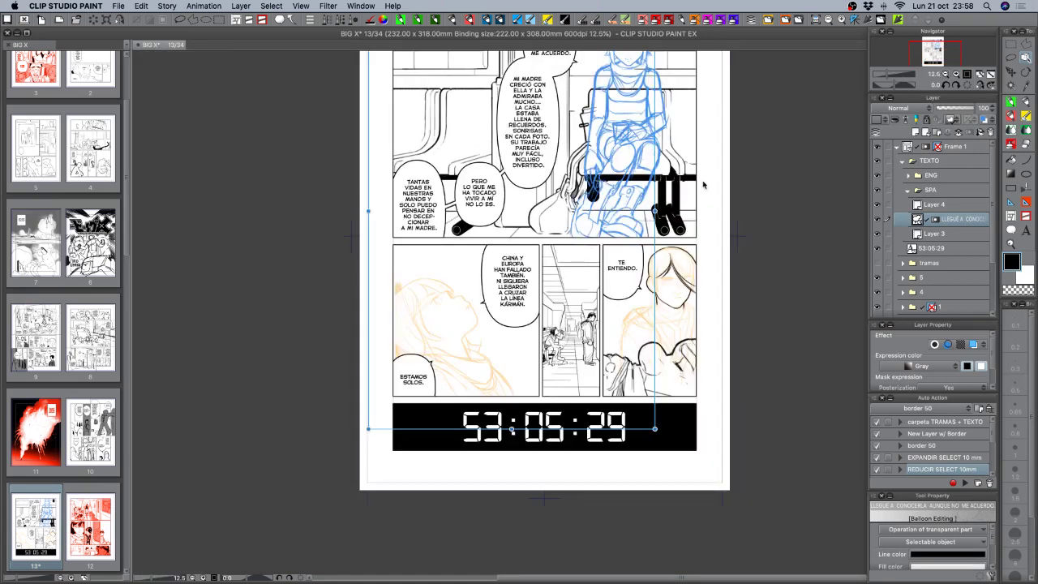
left_click(940, 205)
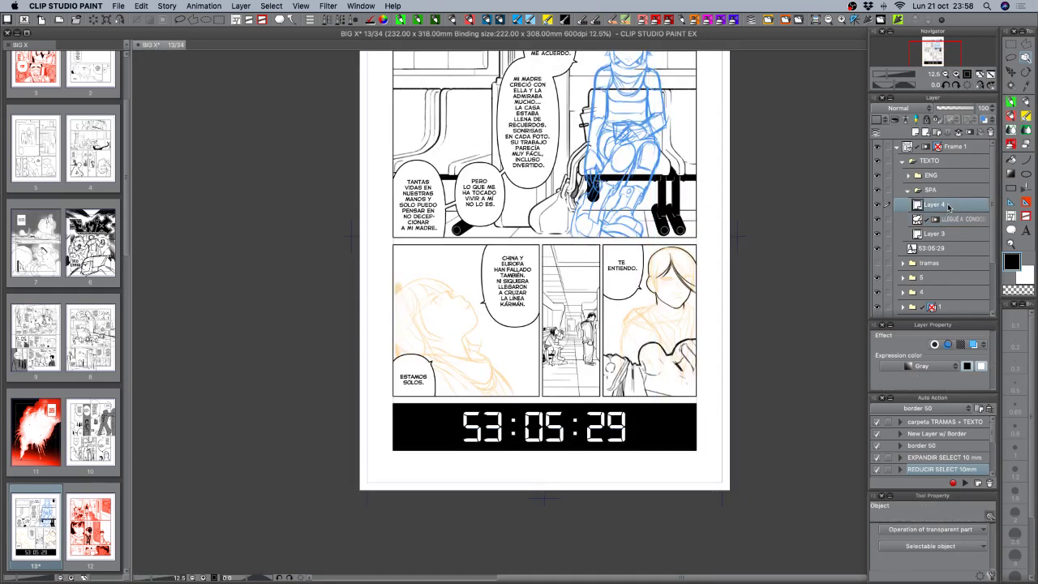
left_click(1010, 58)
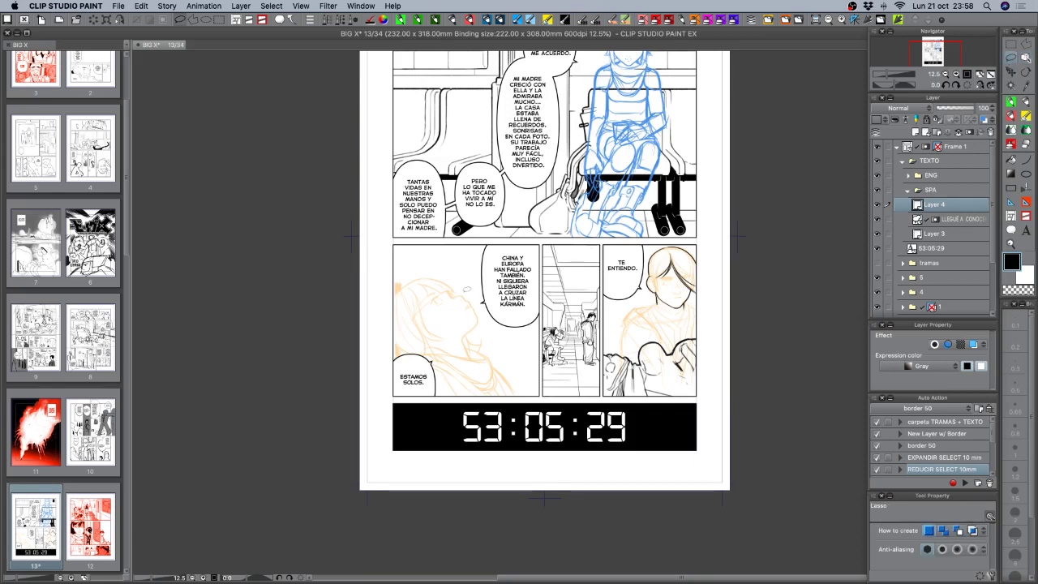
mouse_move(435, 245)
left_mouse_down()
mouse_move(425, 275)
mouse_move(470, 258)
mouse_move(445, 243)
left_mouse_up()
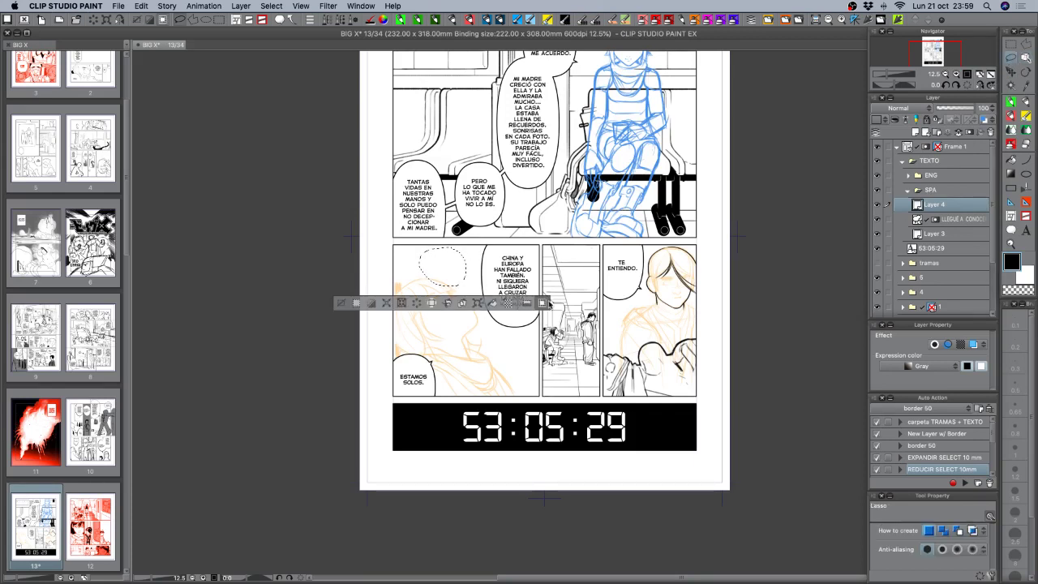
left_click(544, 304)
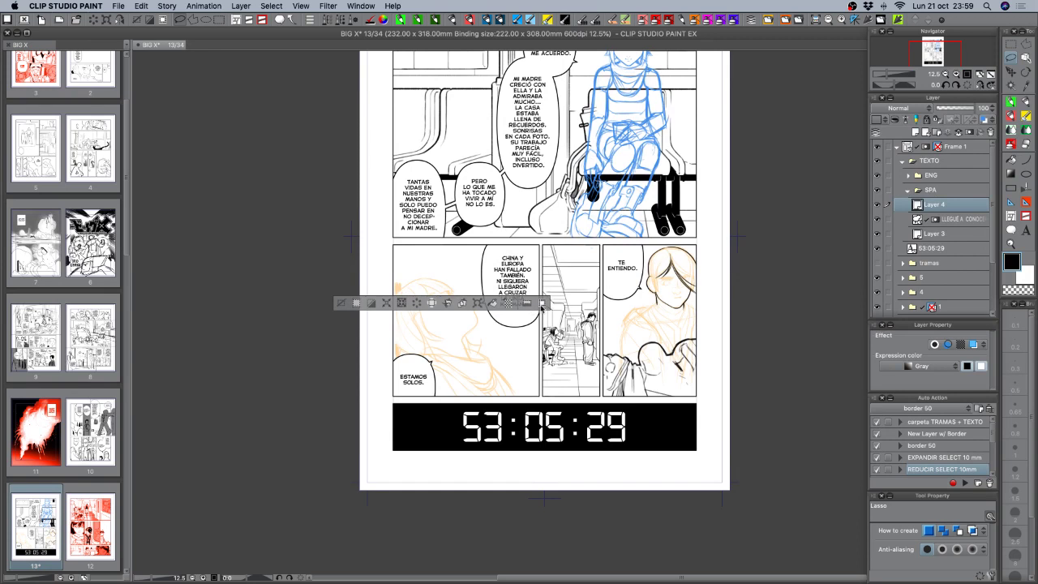
left_click(544, 303)
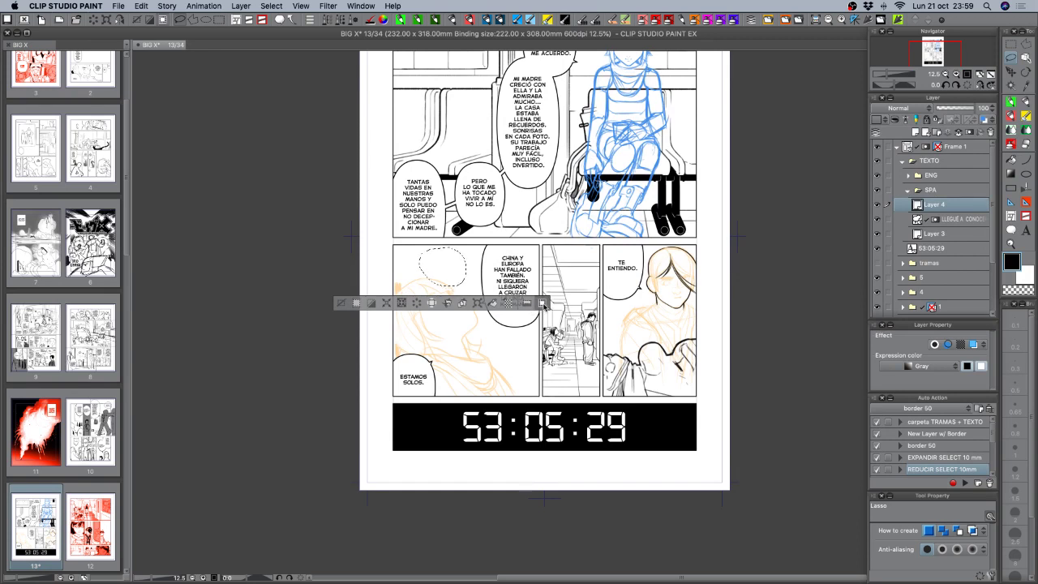
left_click(543, 303)
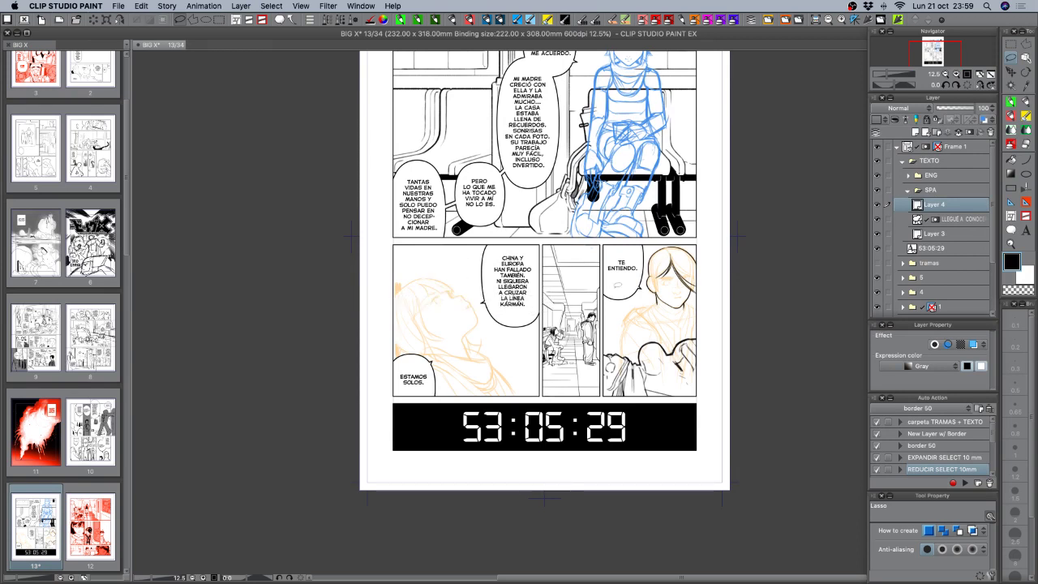
Select the "MI MADRE CRECIÓ CON ELLA" balloon on the SPA text layer and enlarge it slightly downwards and to the right.
left_click_drag(736, 197, 679, 278)
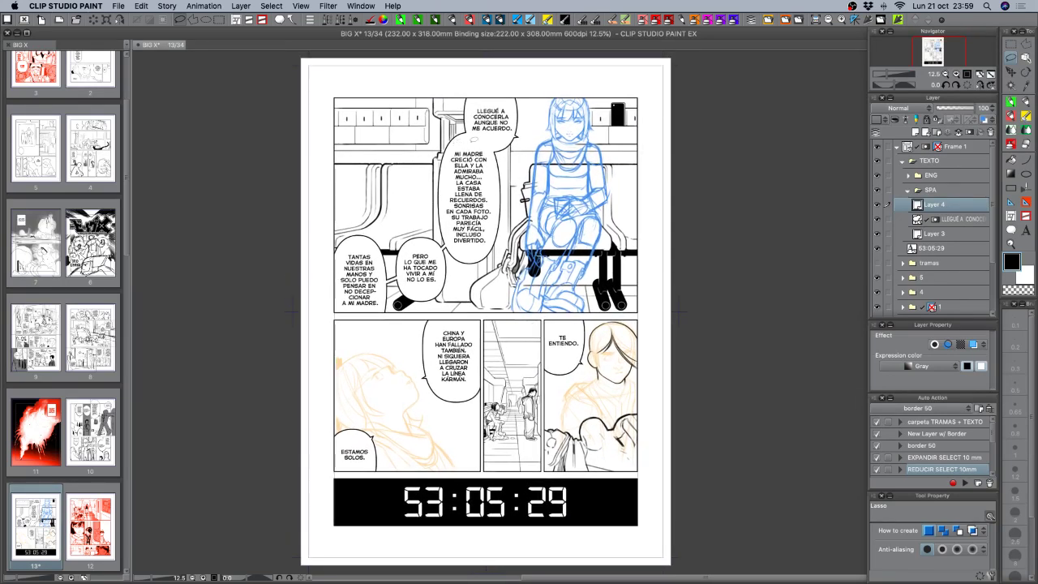
left_click(1024, 57)
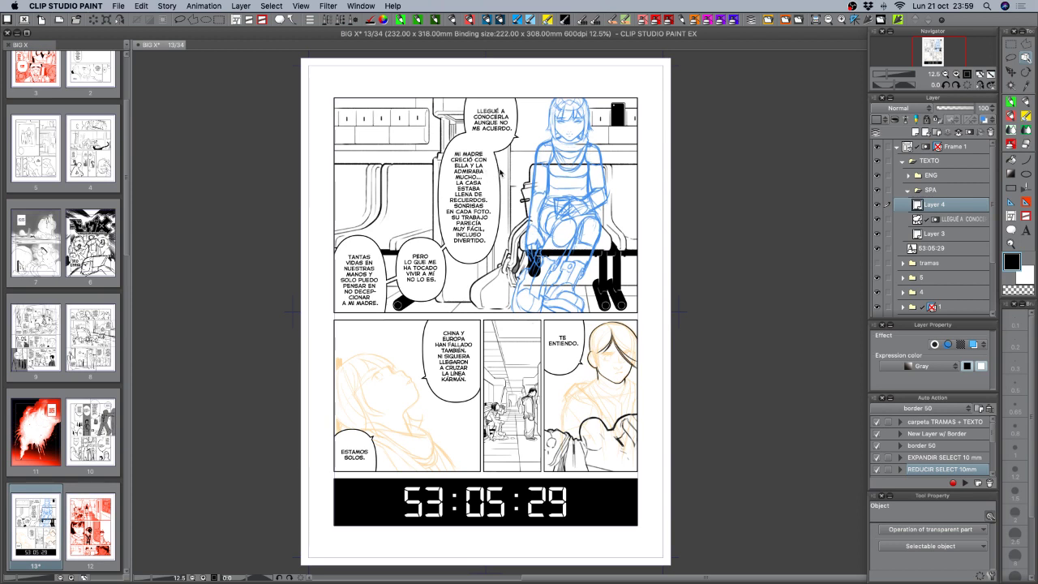
left_click(973, 220)
left_click(501, 175)
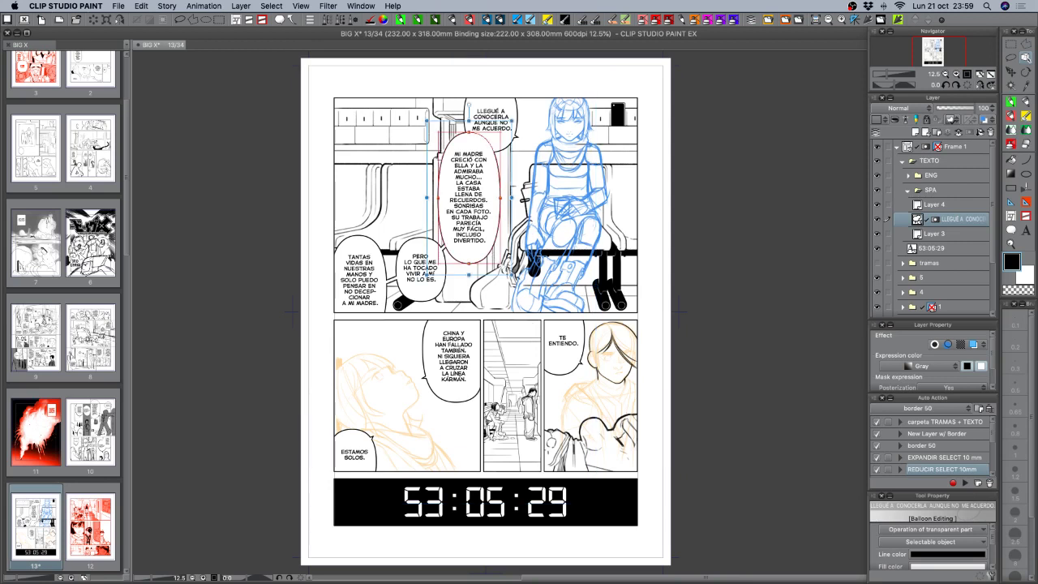
key("super+z")
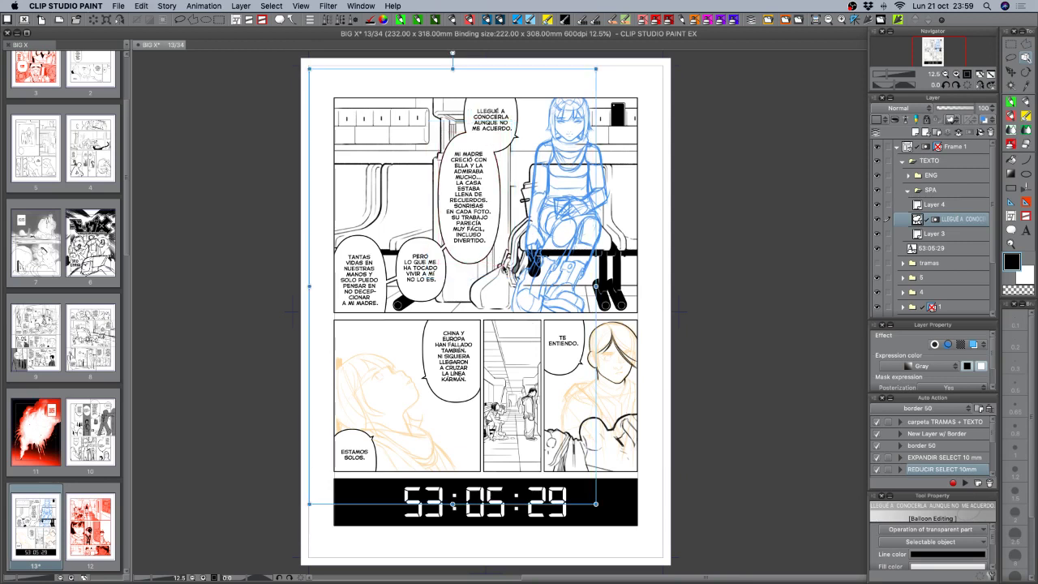
left_click(492, 255)
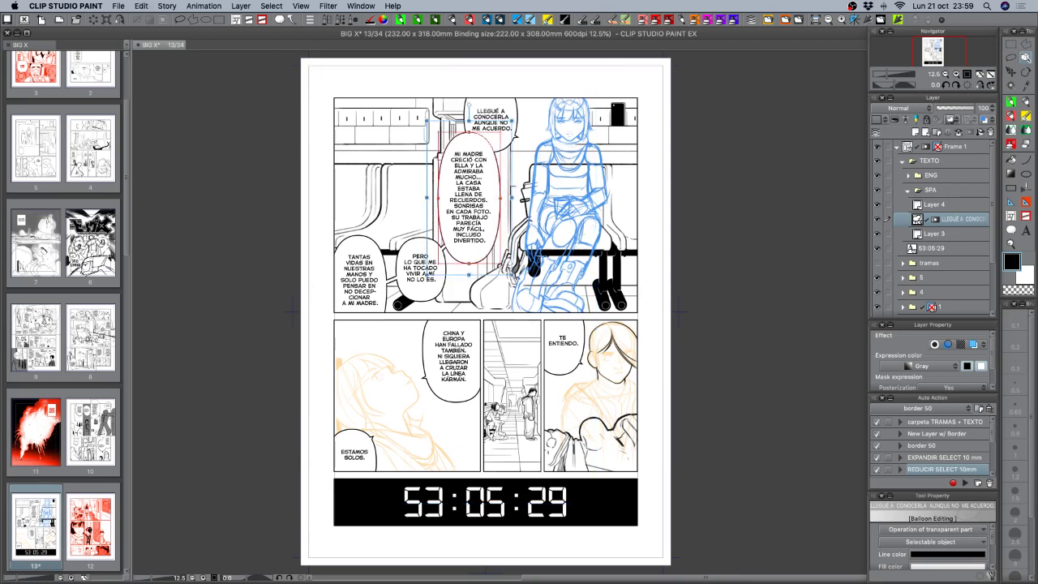
mouse_move(512, 275)
left_mouse_down()
mouse_move(529, 278)
mouse_move(516, 280)
left_mouse_up()
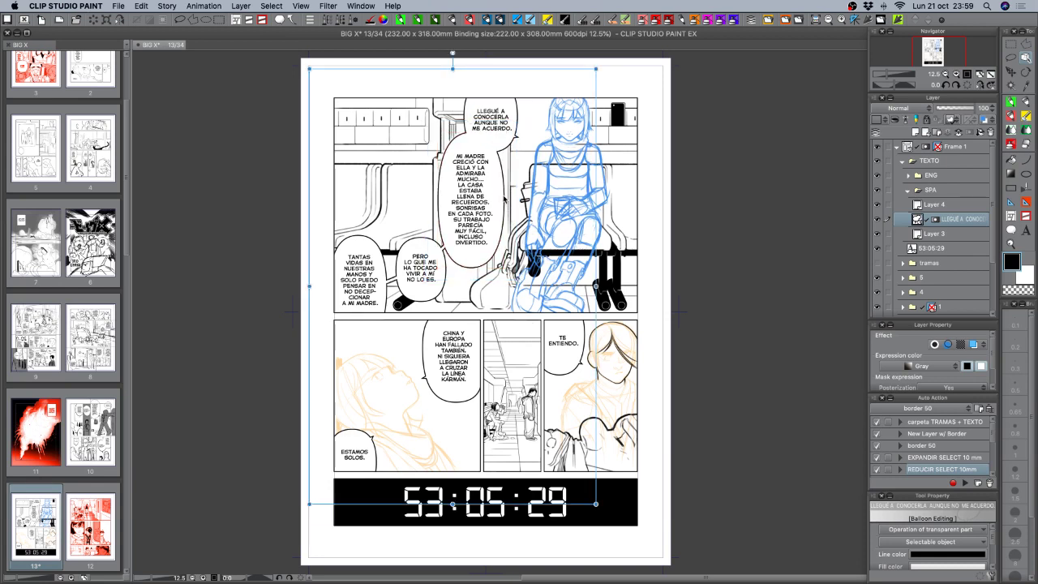
Nudge the "MI MADRE CRECIÓ CON ELLA" balloon up and slightly left, closer to the "LLEGUÉ A CONOCERLA" balloon.
key("Up")
key("Up")
key("Up")
key("Up")
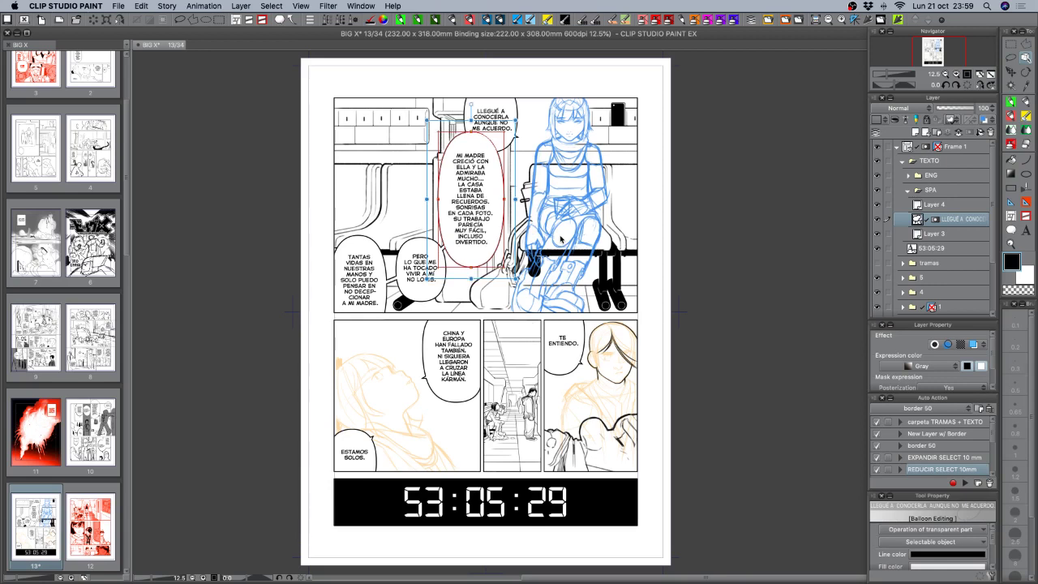
key("Left")
key("Up")
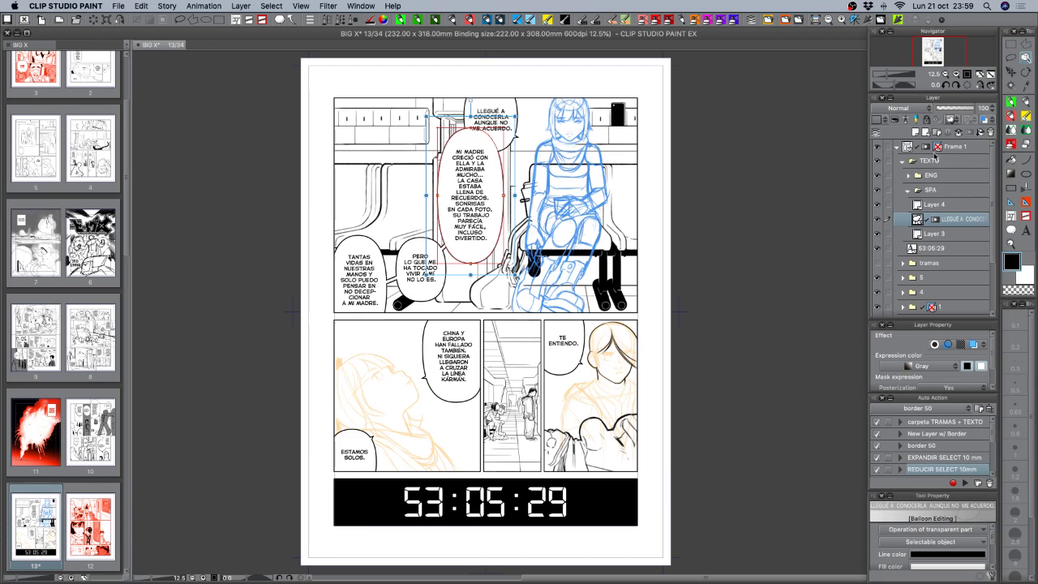
Make Layer 4 the active layer, save page 13 and open page 12.
left_click(930, 205)
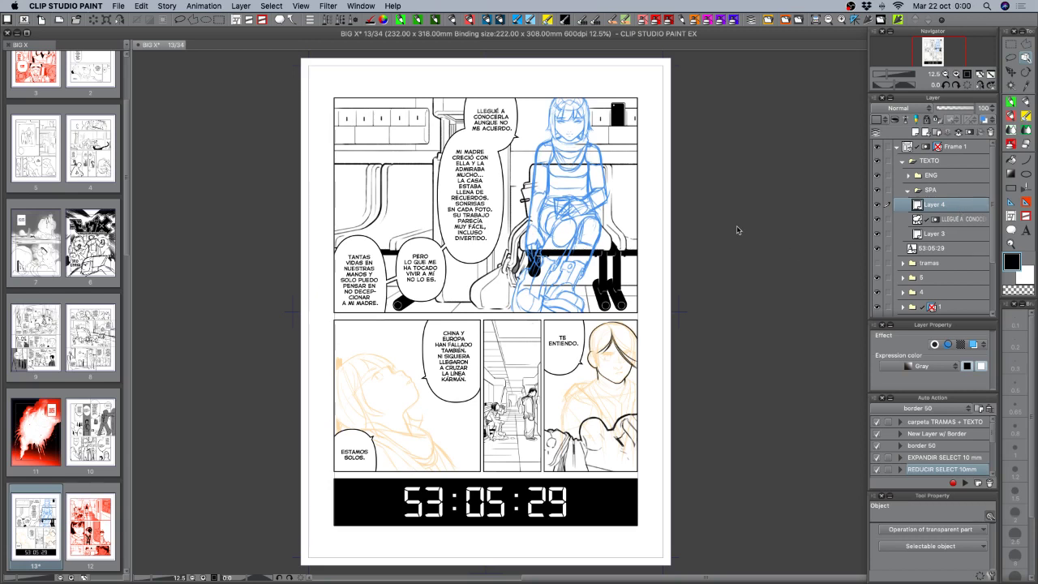
key("super+s")
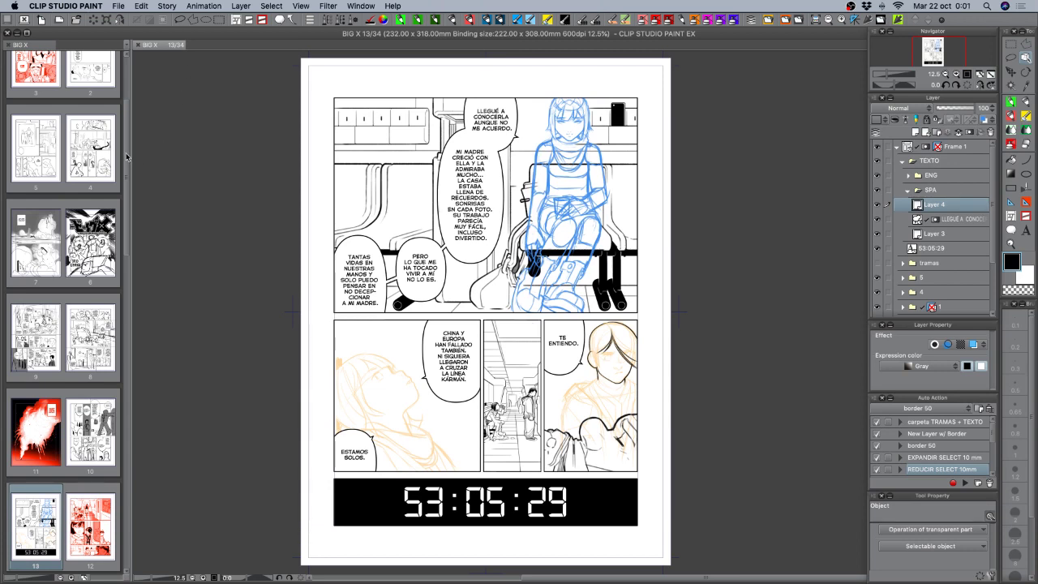
left_click_drag(126, 157, 126, 197)
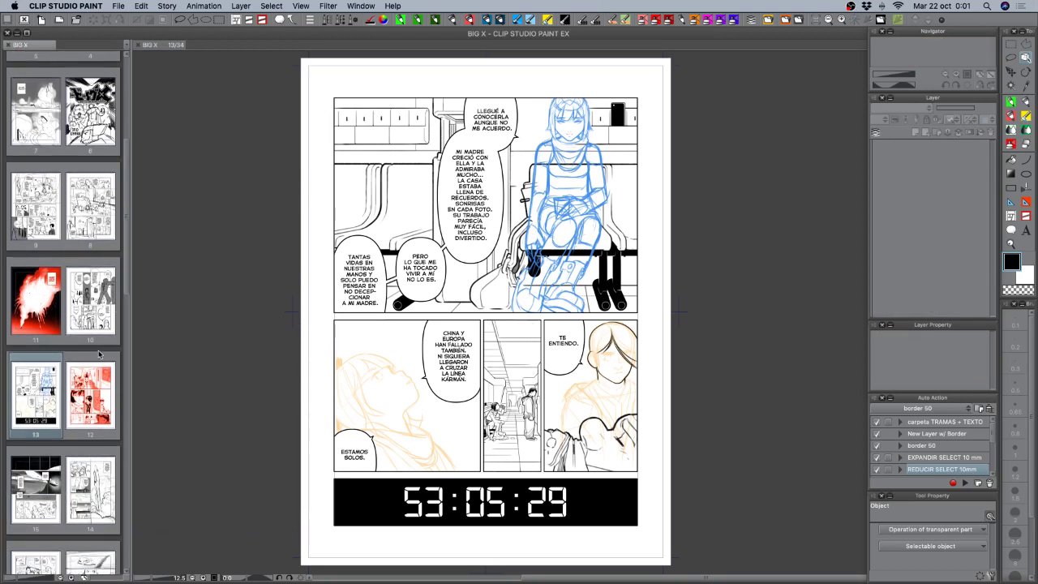
left_click(95, 389)
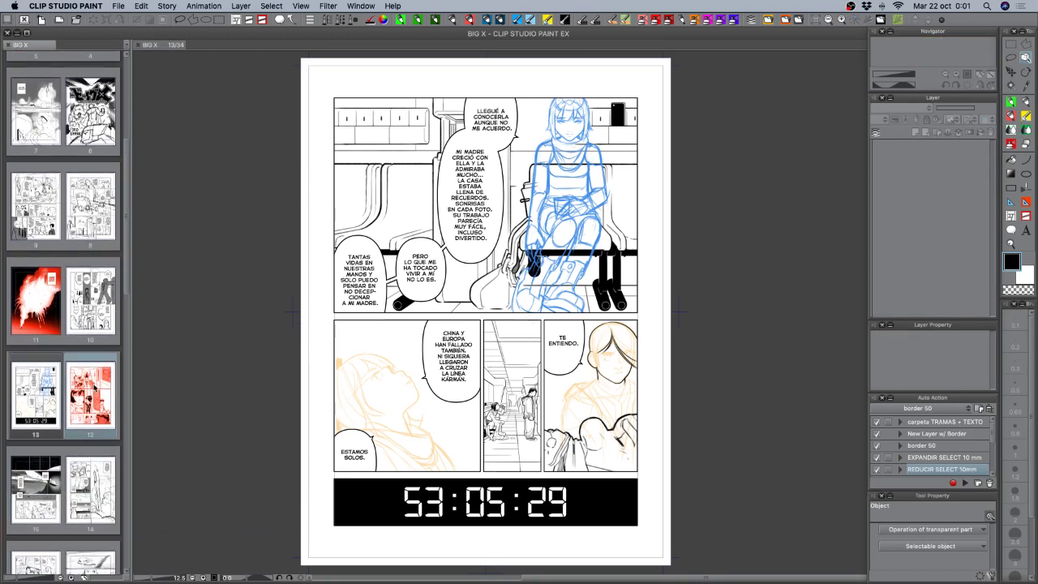
double_click(95, 389)
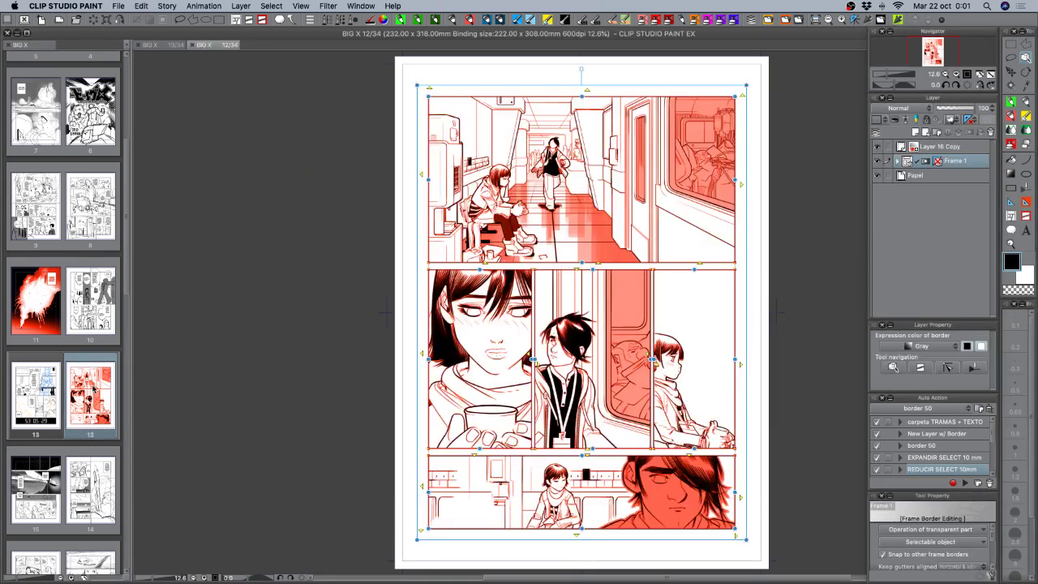
Show page 12's TEXTO folder and select the "EL DOCTOR DICE QUE SU CORAZÓN" balloon on its SPA text layer.
left_click(896, 162)
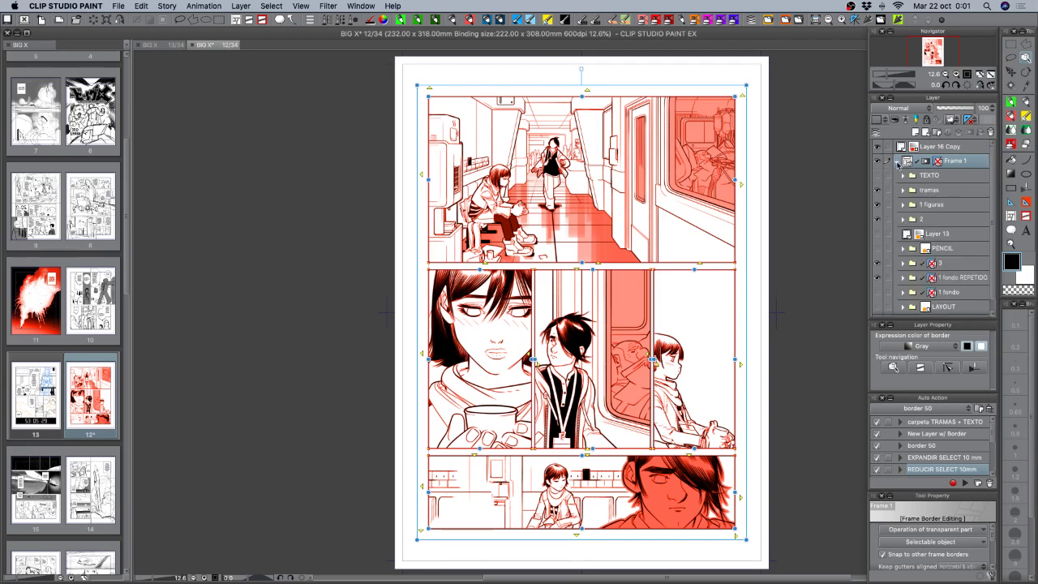
left_click(877, 175)
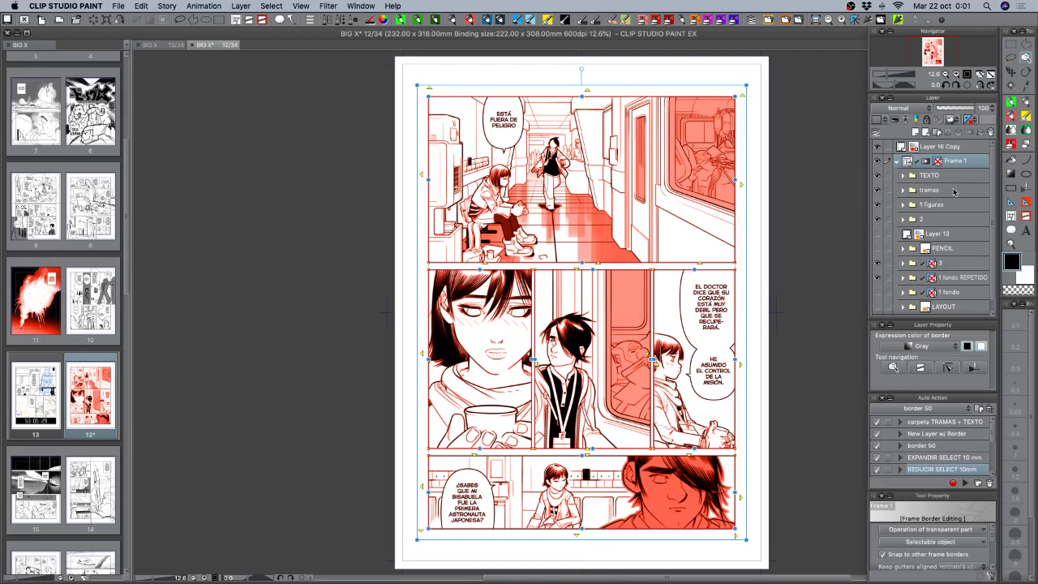
left_click(903, 175)
left_click(963, 224)
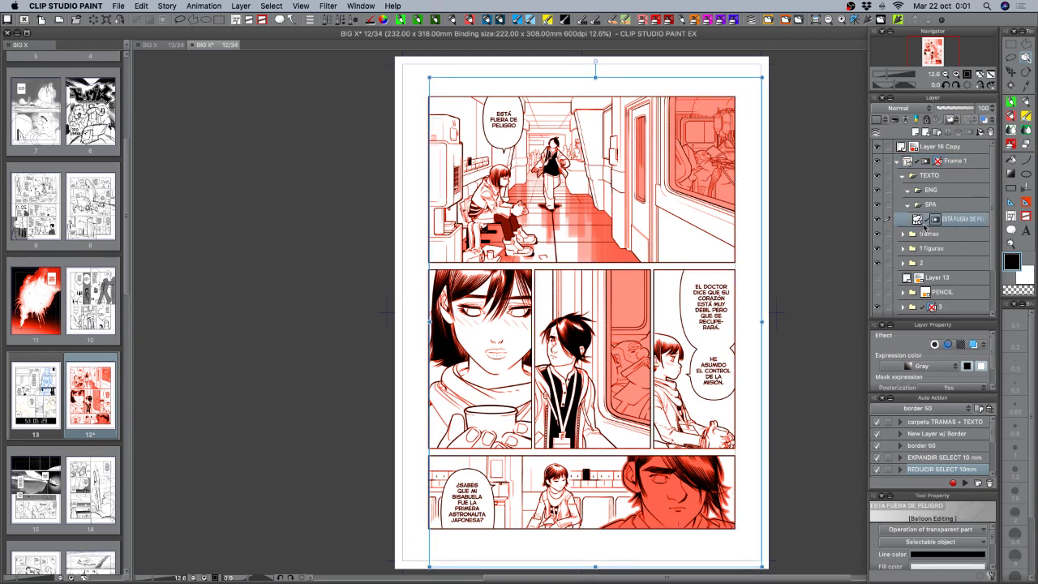
left_click(681, 290)
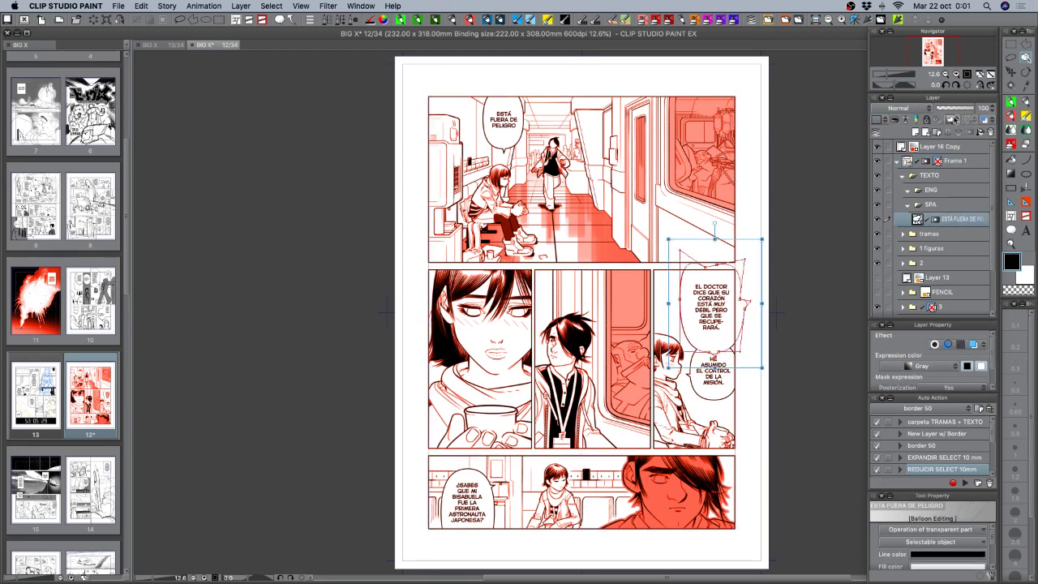
key("space")
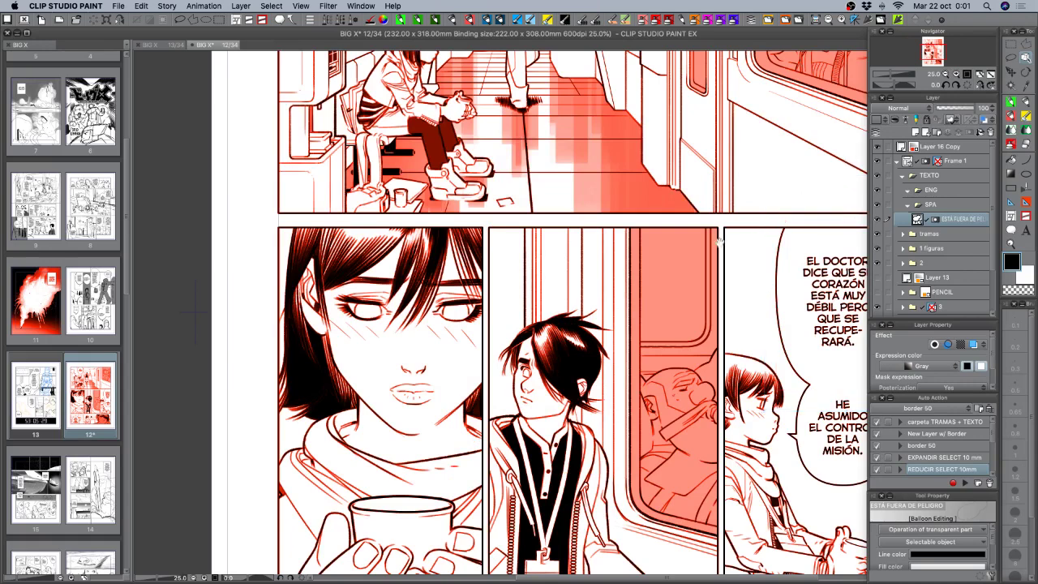
left_click_drag(720, 242, 557, 242)
left_click_drag(765, 246, 709, 243)
scroll(708, 242, "right", 1)
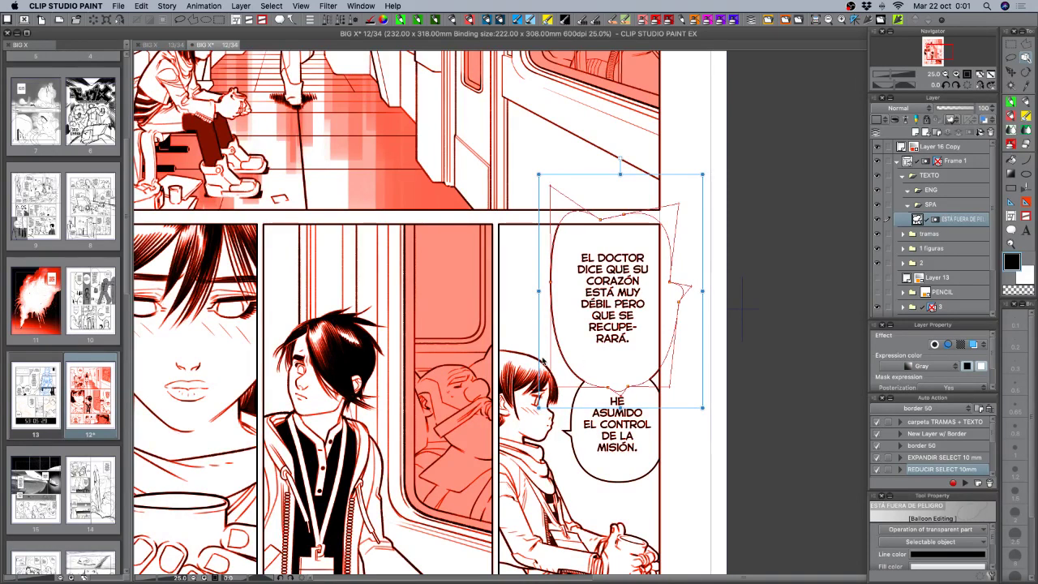
Lasso an area above the "EL DOCTOR DICE" balloon and check the Selection Launcher's settings without changing them.
left_click(1009, 58)
mouse_move(620, 131)
left_mouse_down()
mouse_move(596, 198)
mouse_move(638, 173)
mouse_move(637, 193)
left_mouse_up()
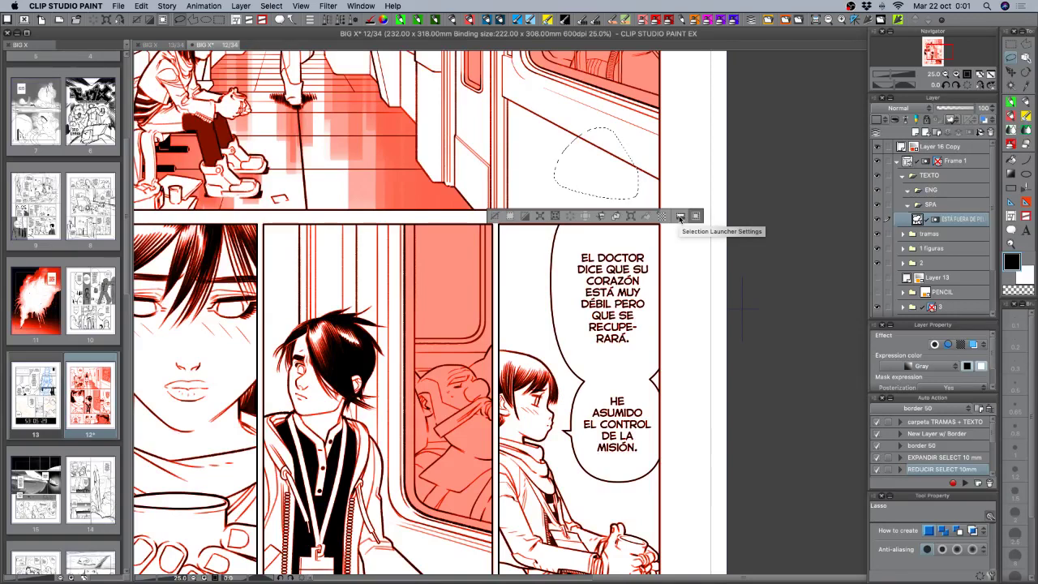
left_click(680, 216)
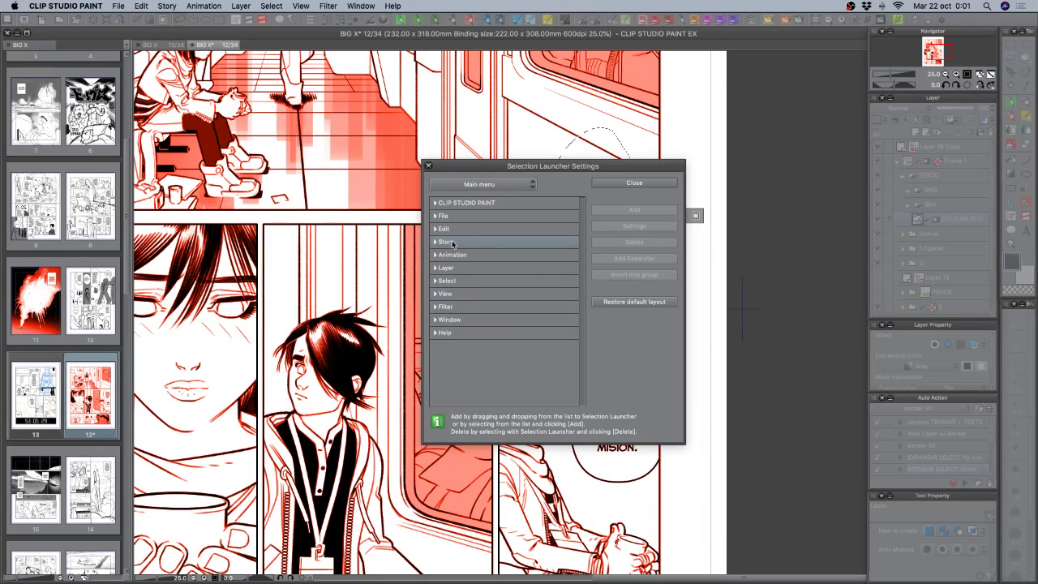
left_click(429, 165)
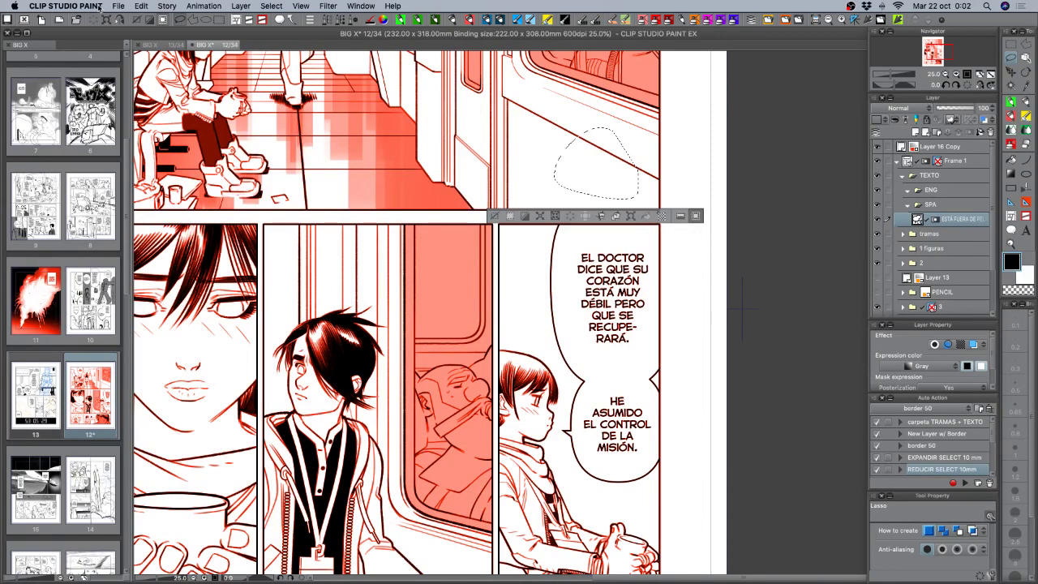
Look through the preferences from Tool to Camera path/Camera for a setting related to the selection display.
left_click(66, 6)
left_click(94, 47)
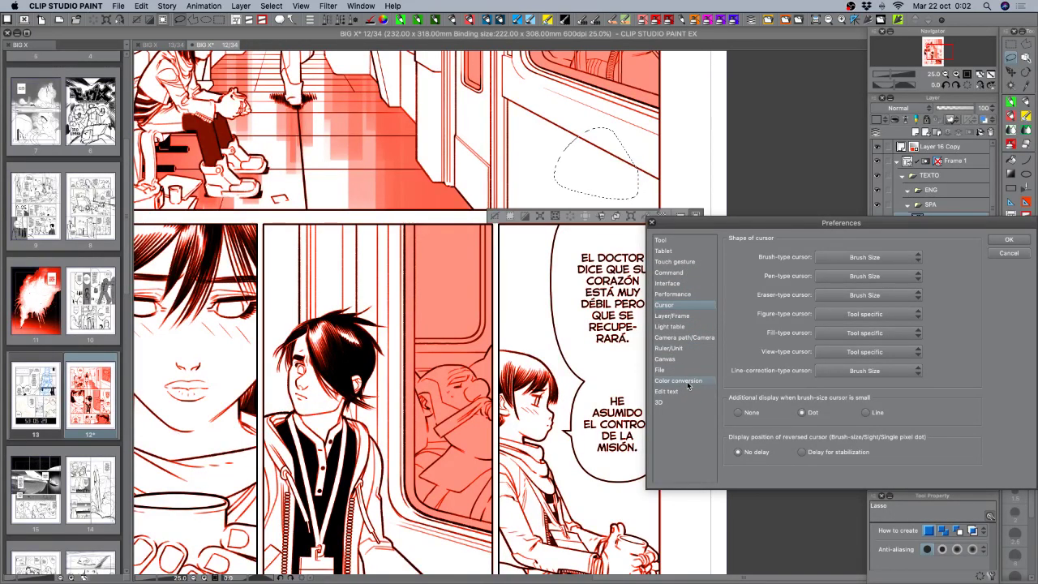
left_click(679, 241)
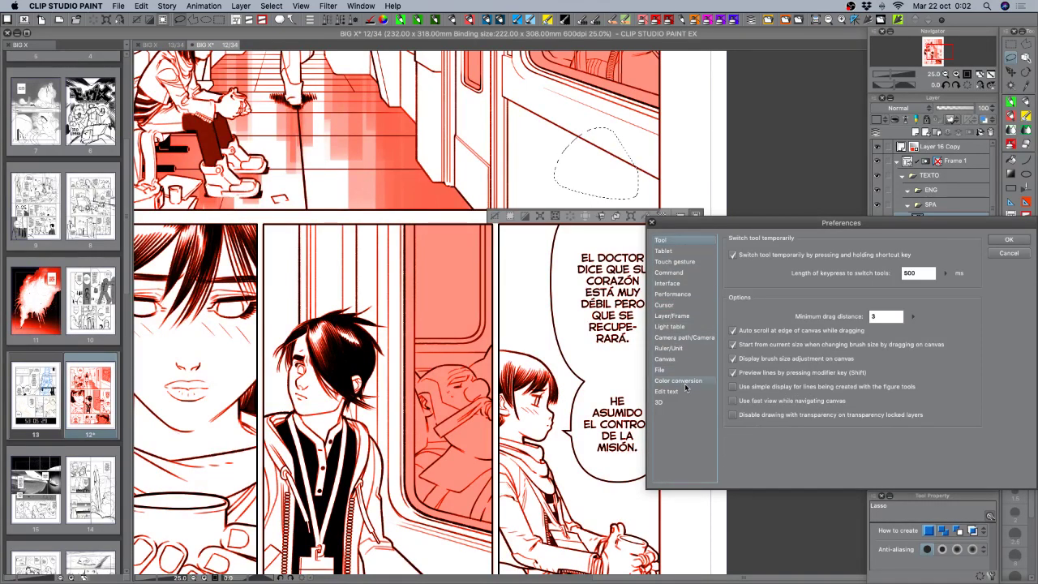
left_click_drag(797, 233, 696, 230)
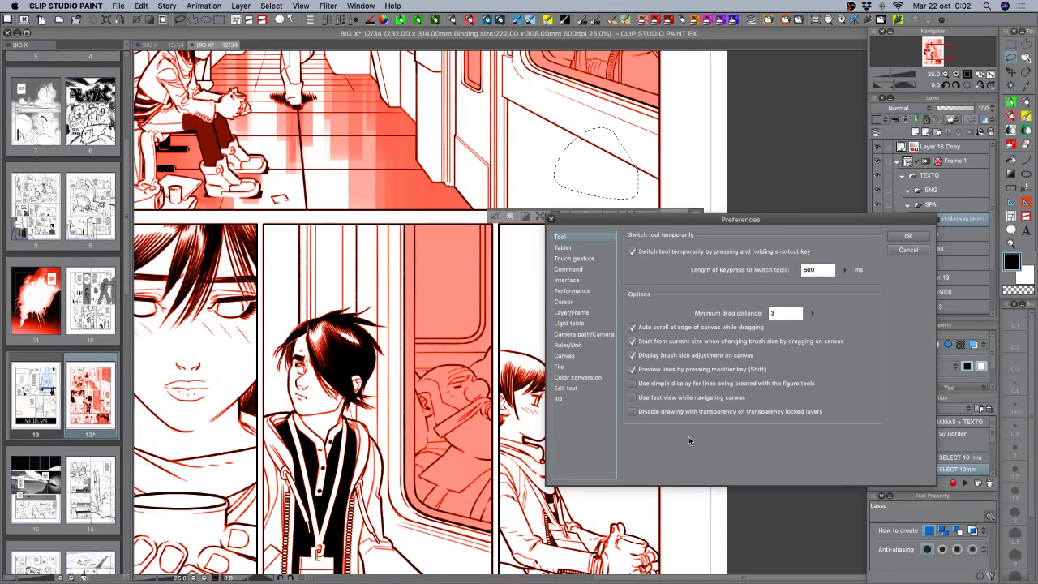
left_click(584, 259)
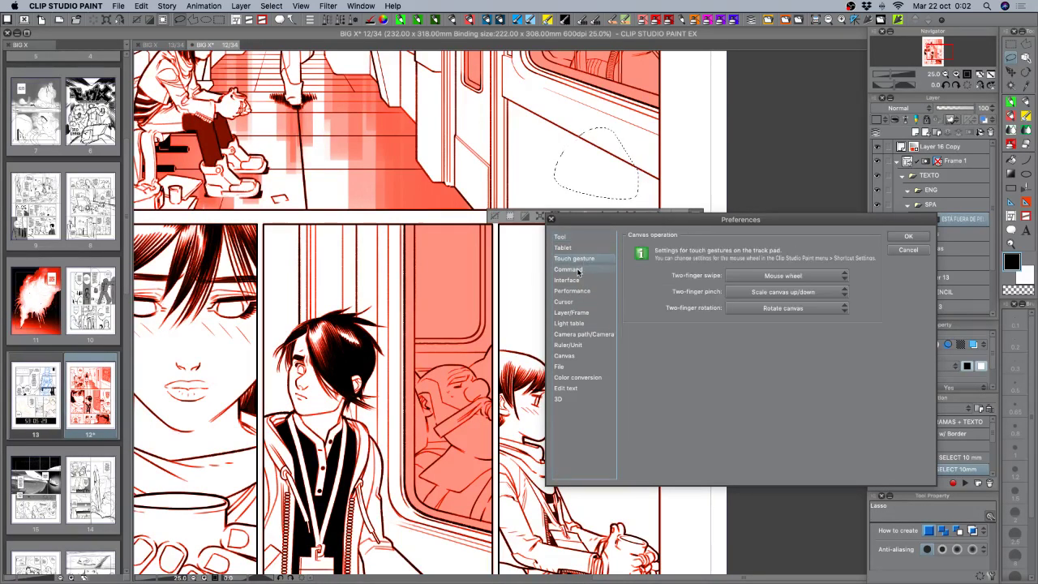
left_click(577, 270)
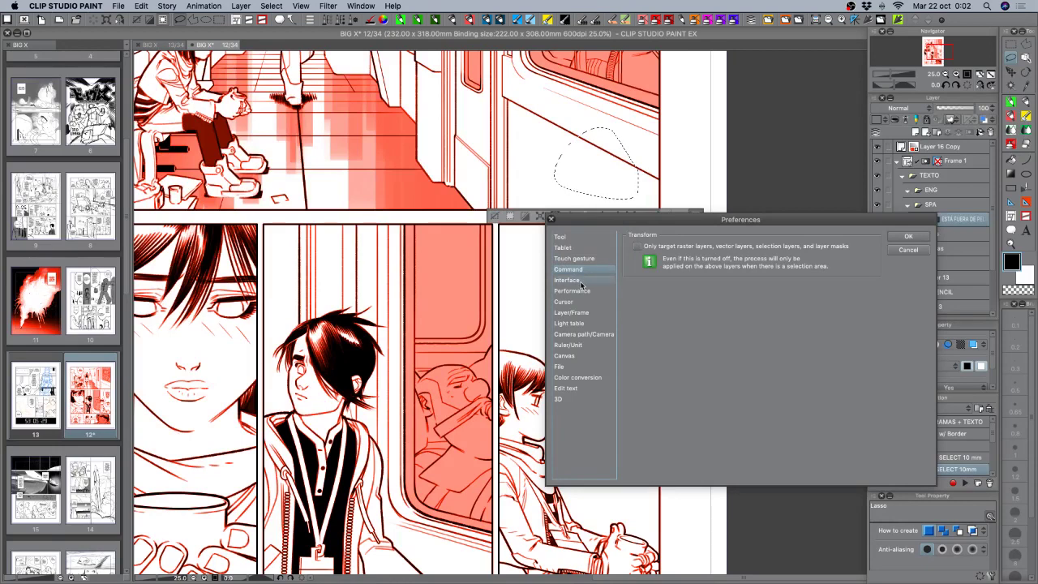
left_click(580, 280)
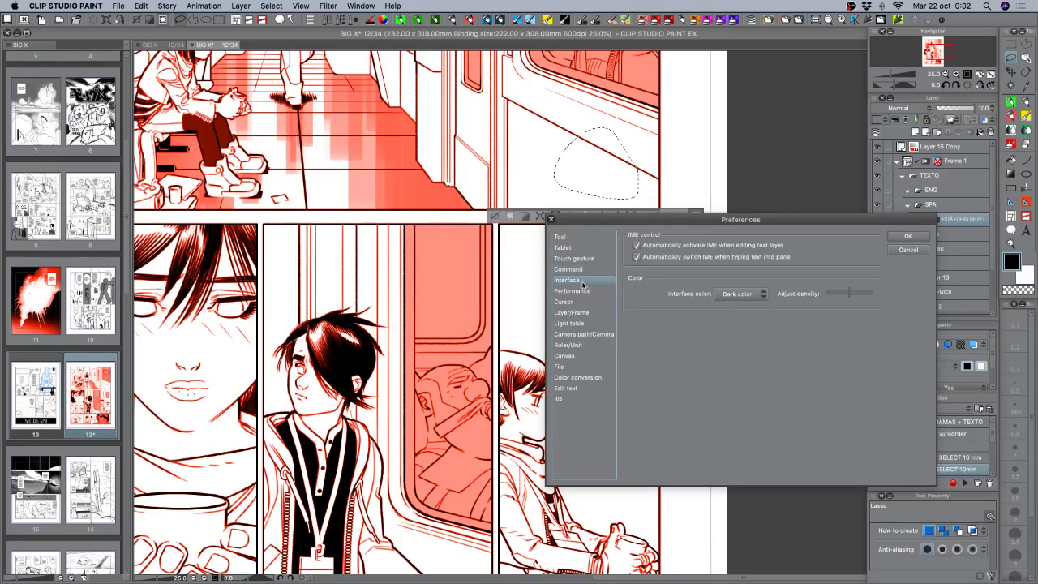
left_click(584, 292)
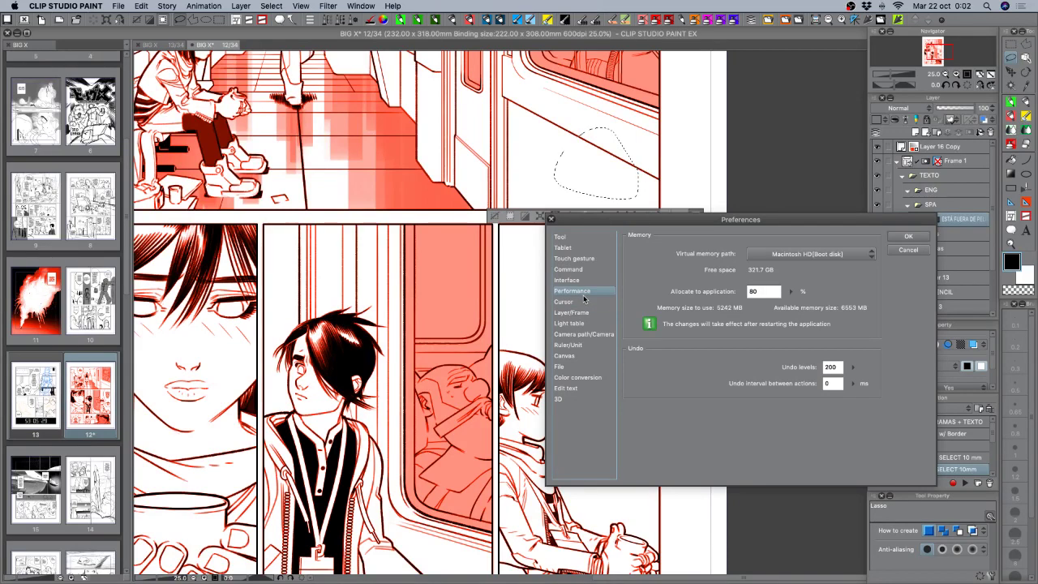
left_click(586, 302)
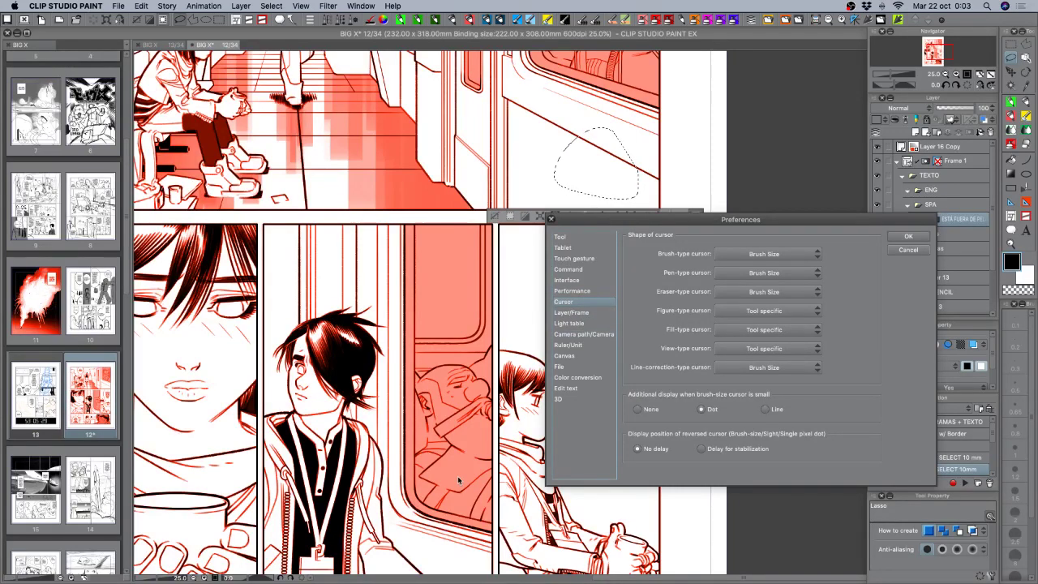
left_click(574, 312)
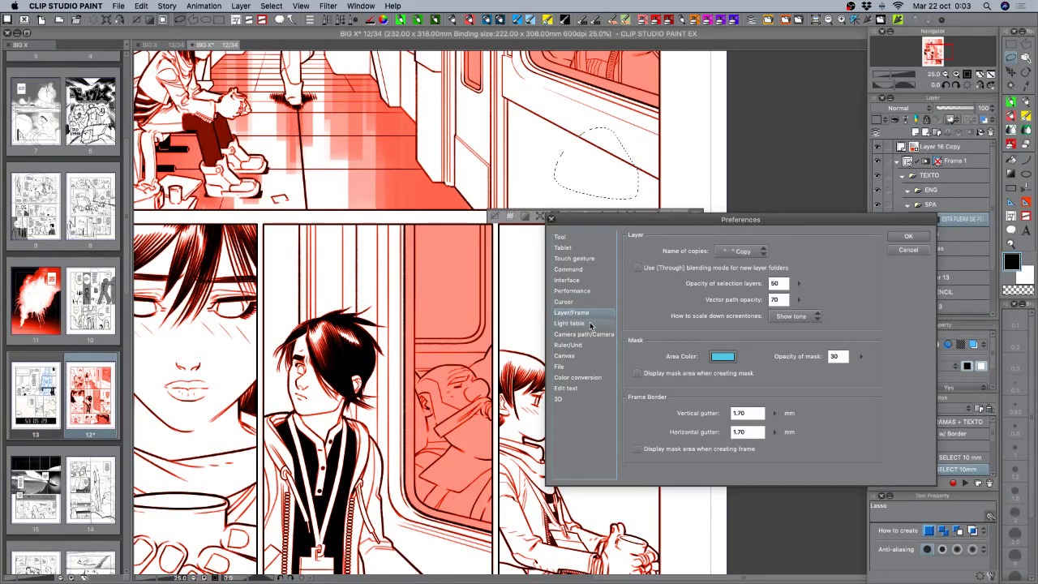
left_click(589, 324)
left_click(593, 339)
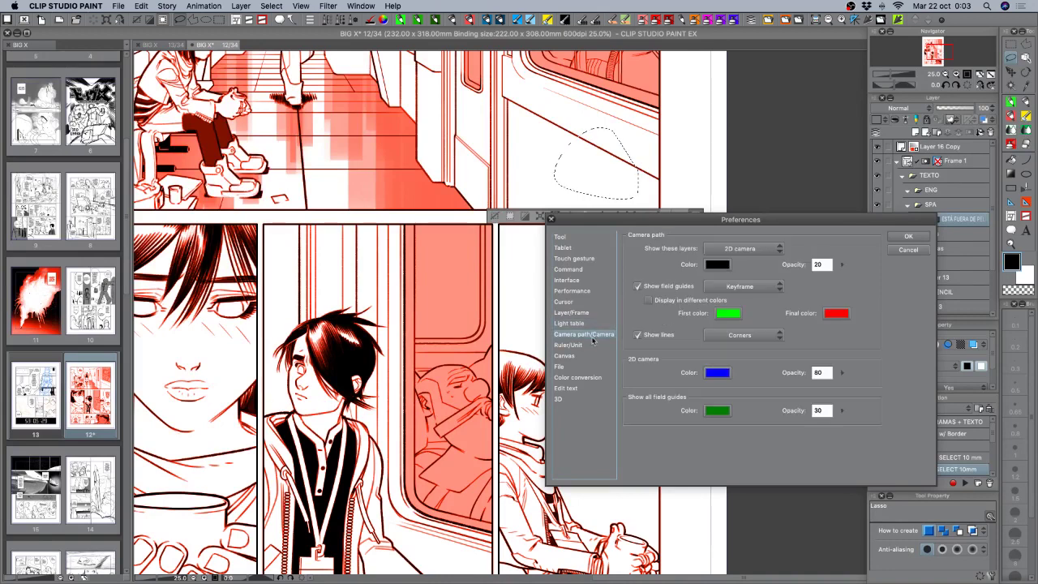
Change the light table's layer color to orange in the preferences and apply it.
left_click(596, 324)
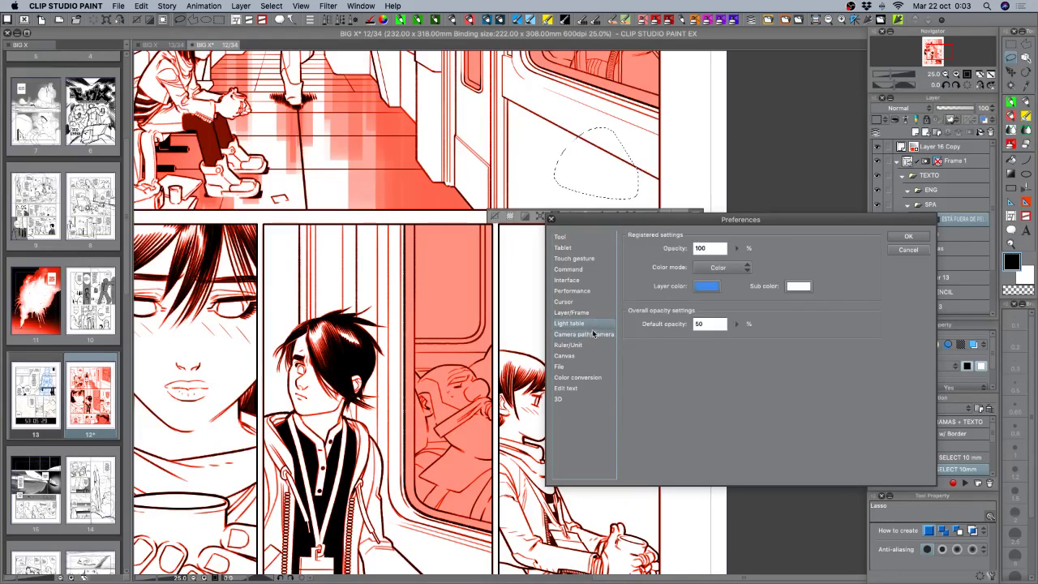
left_click(706, 285)
left_click(631, 461)
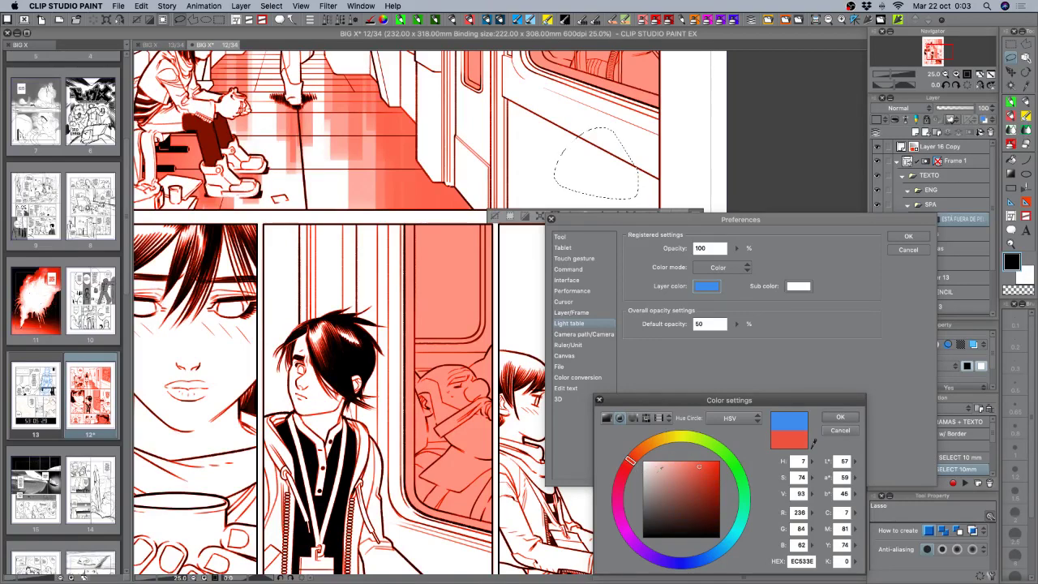
left_click(718, 461)
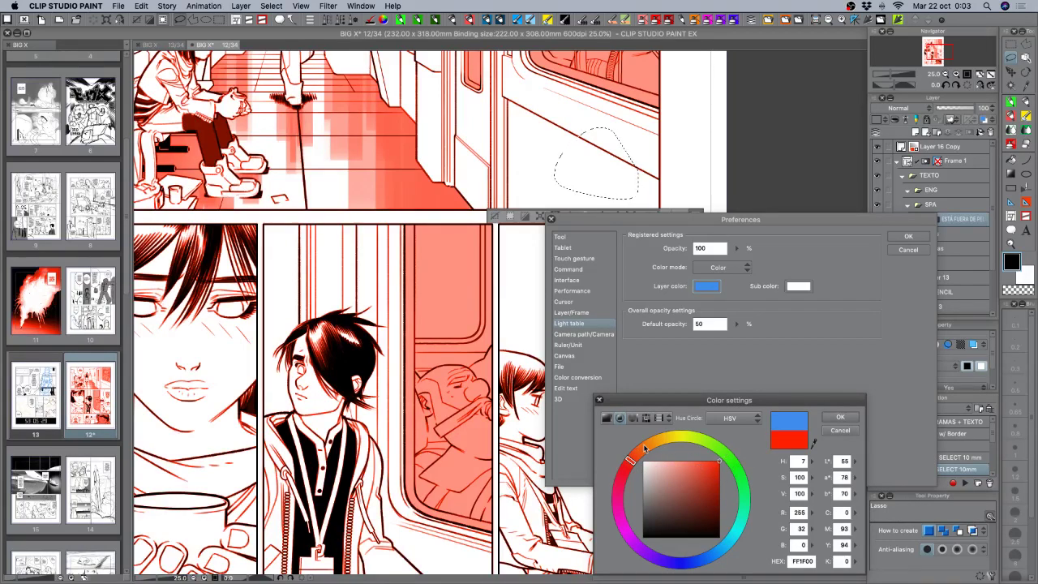
left_click(650, 443)
left_click(832, 417)
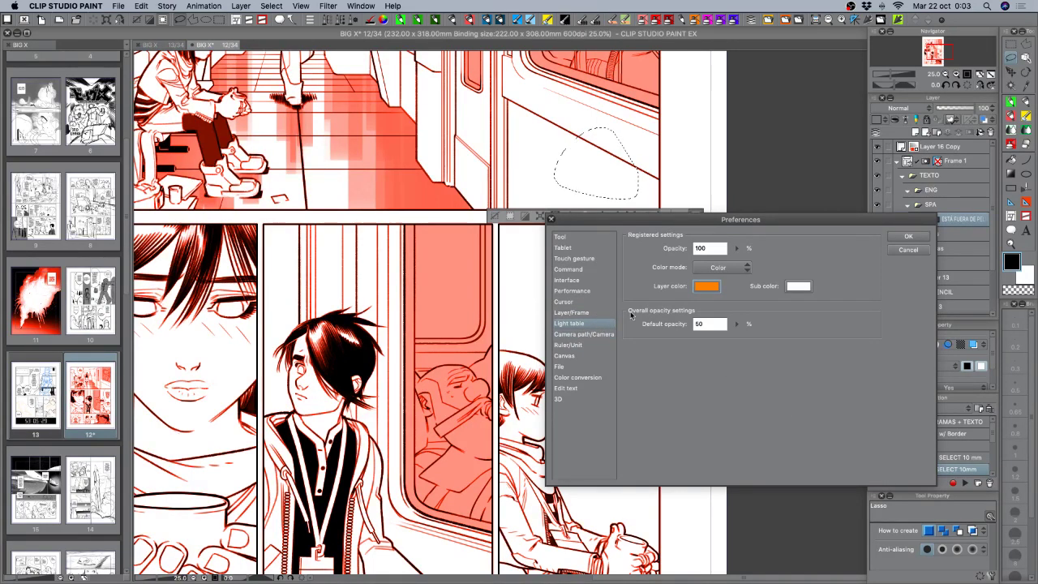
left_click(900, 238)
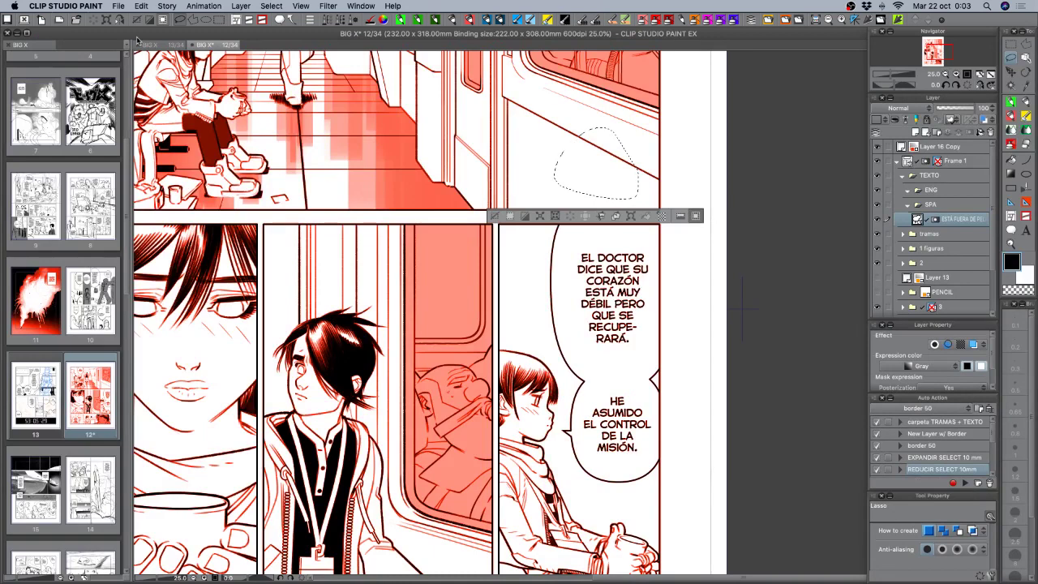
Review the Ruler/Unit, Canvas, File, Edit text, 3D and Color conversion preferences and close them without changes.
left_click(75, 7)
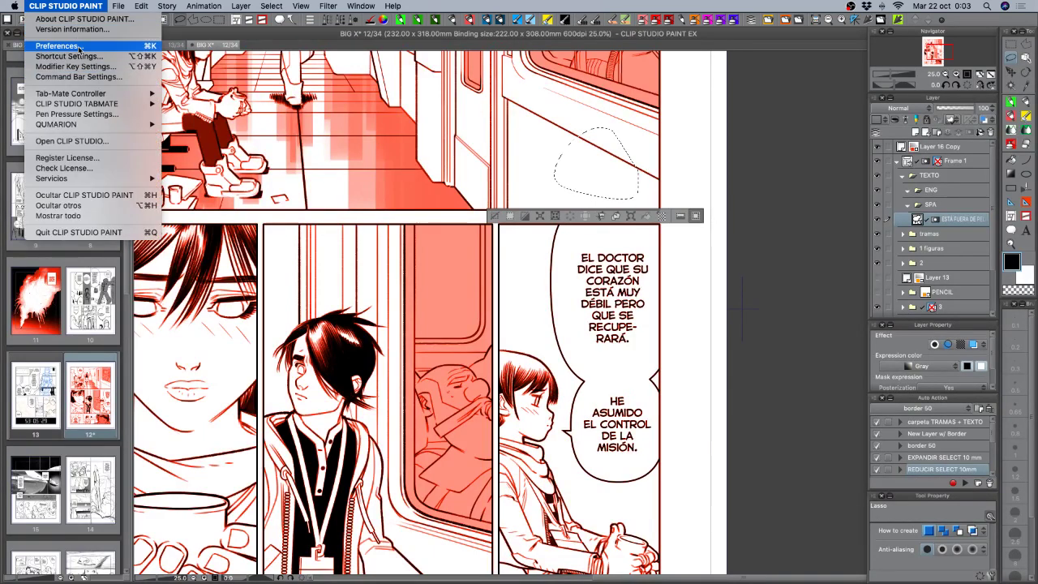
left_click(59, 46)
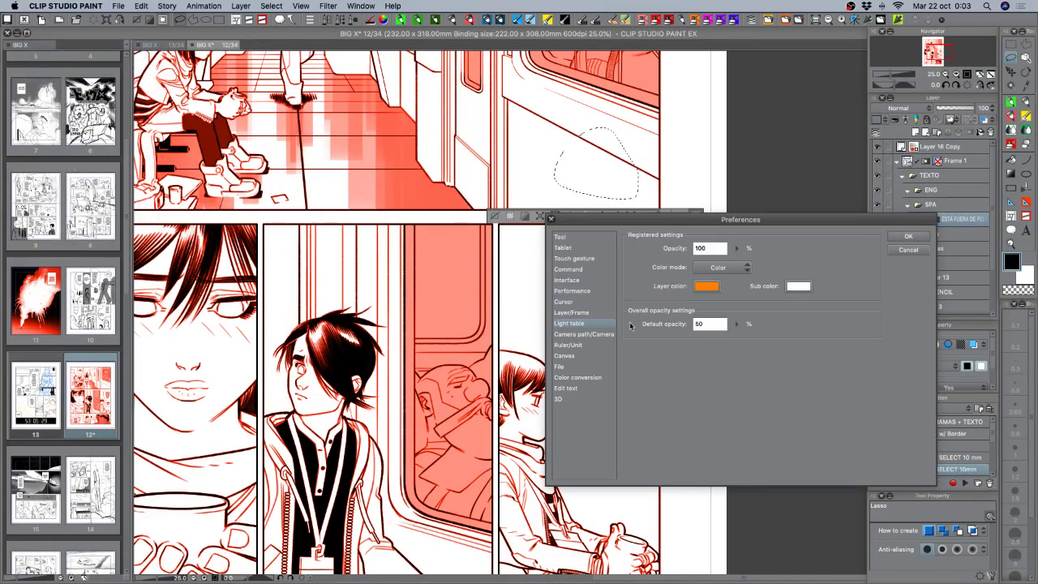
left_click(590, 332)
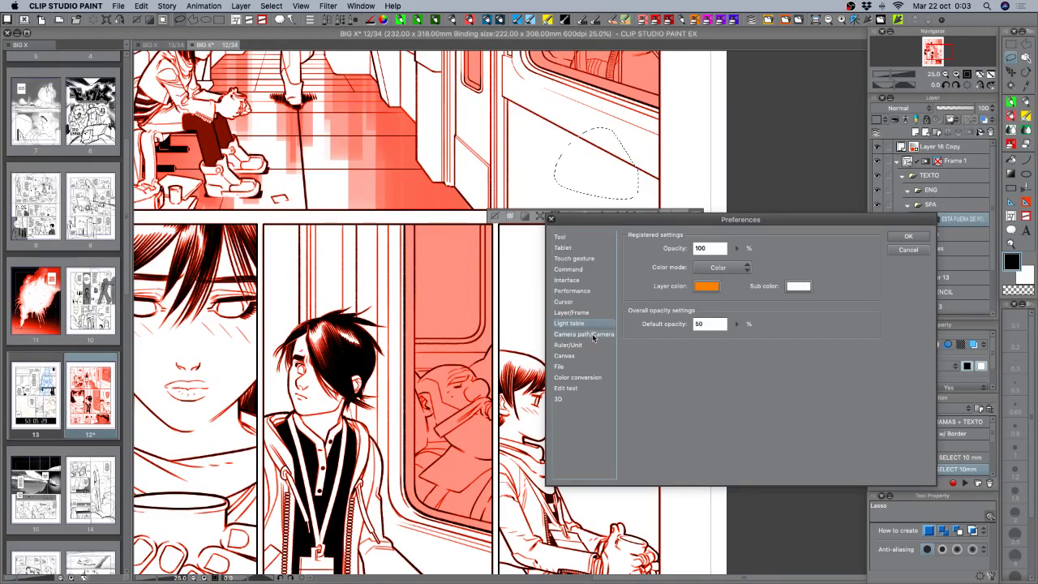
left_click(585, 344)
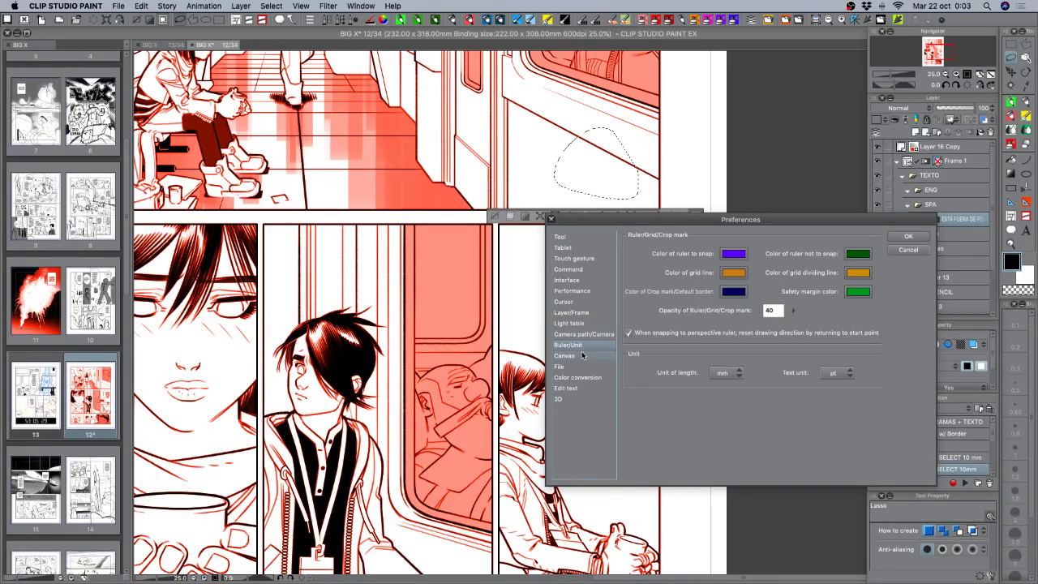
left_click(582, 357)
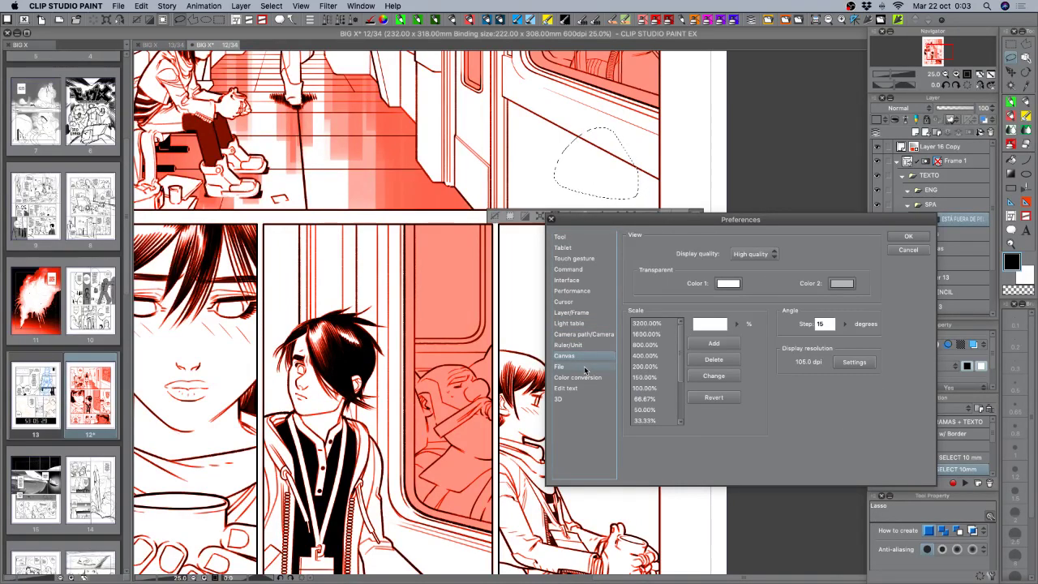
left_click(583, 369)
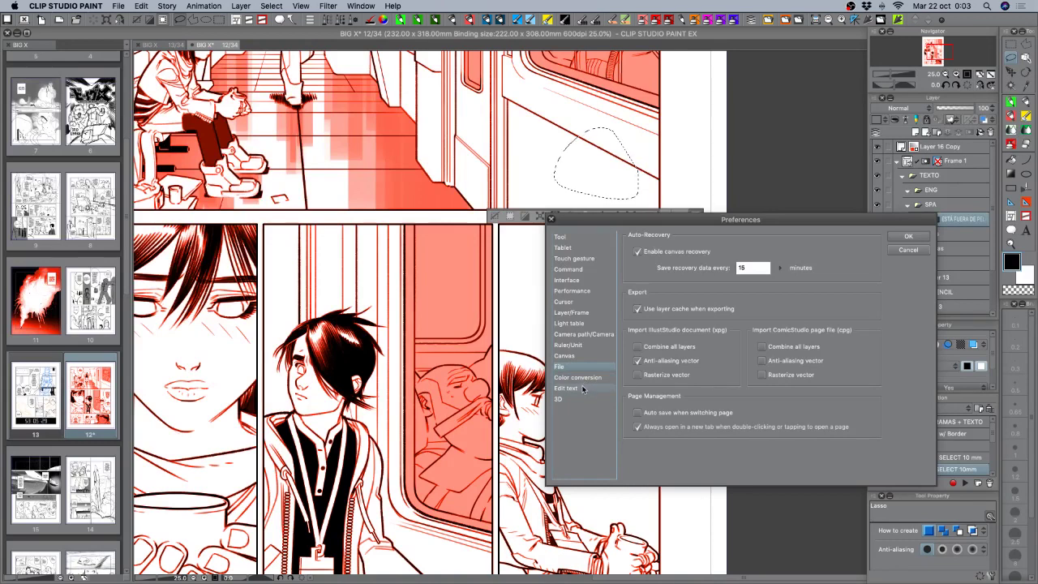
left_click(582, 388)
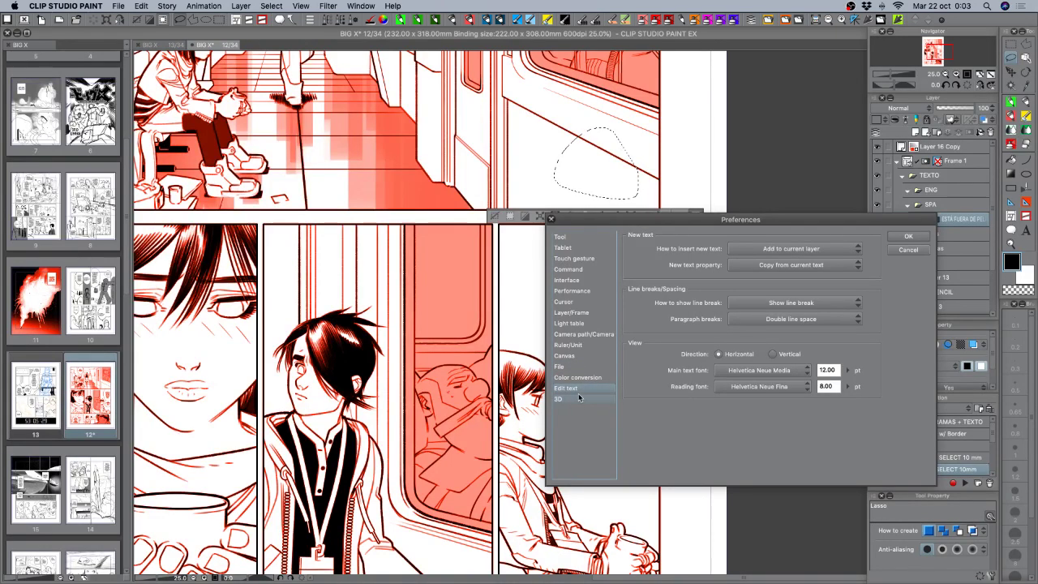
left_click(577, 399)
left_click(593, 378)
left_click(568, 237)
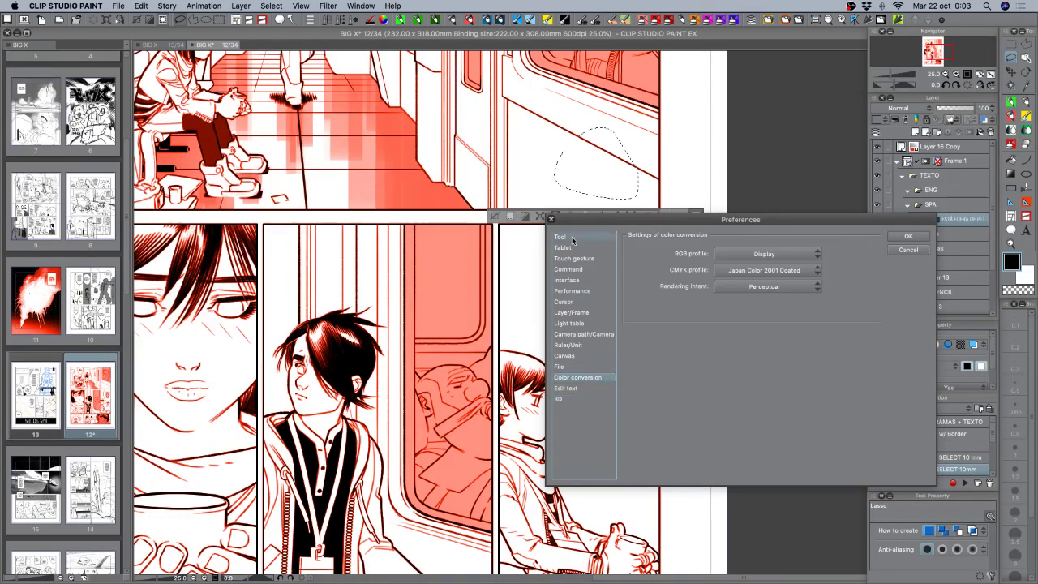
left_click(909, 250)
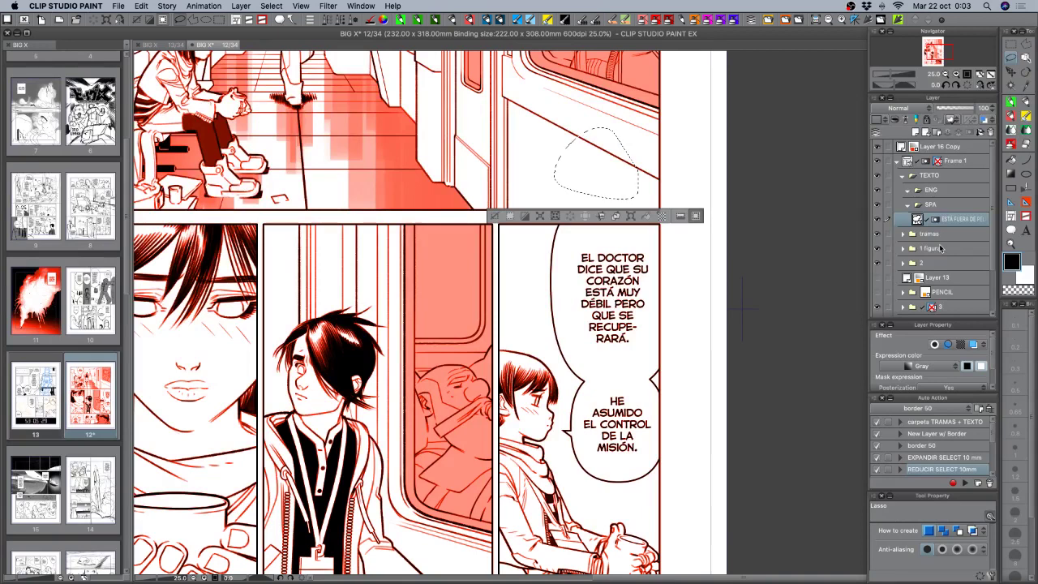
Clear the lasso selection and enlarge the "EL DOCTOR DICE QUE SU CORAZÓN" balloon slightly around its text.
key("super+d")
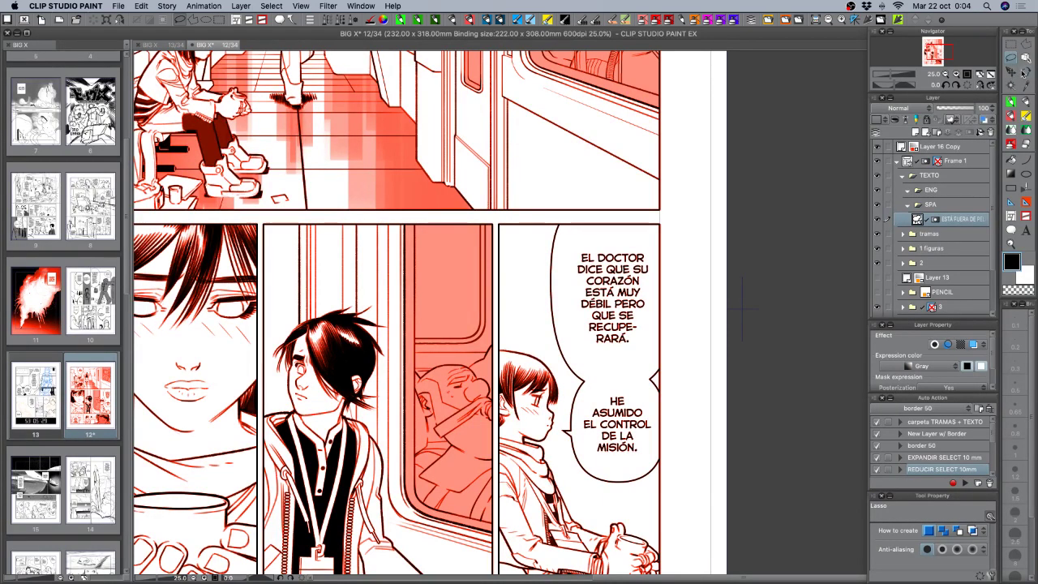
left_click(1025, 57)
left_click(567, 268)
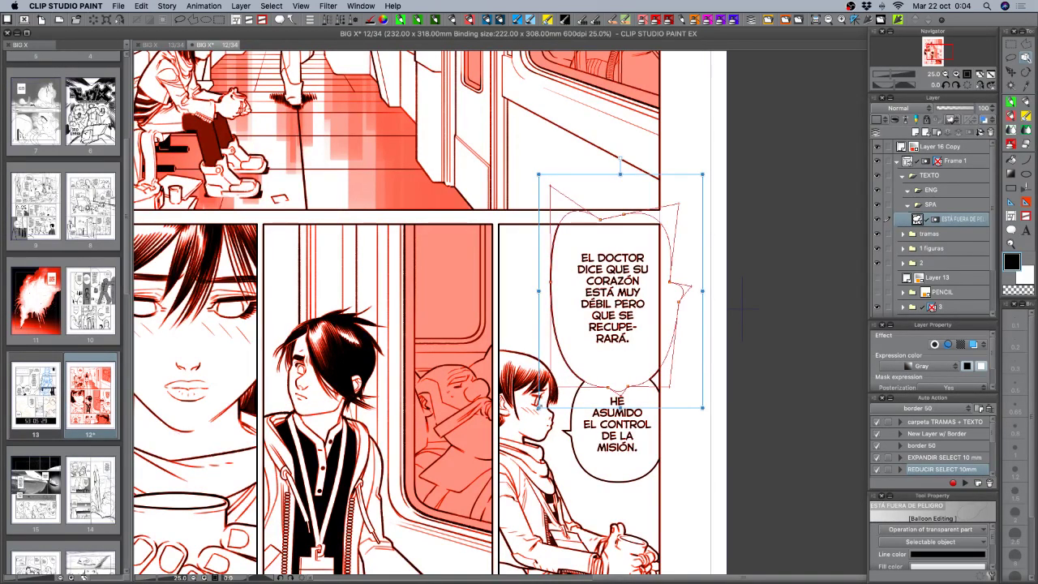
left_click_drag(539, 407, 528, 413)
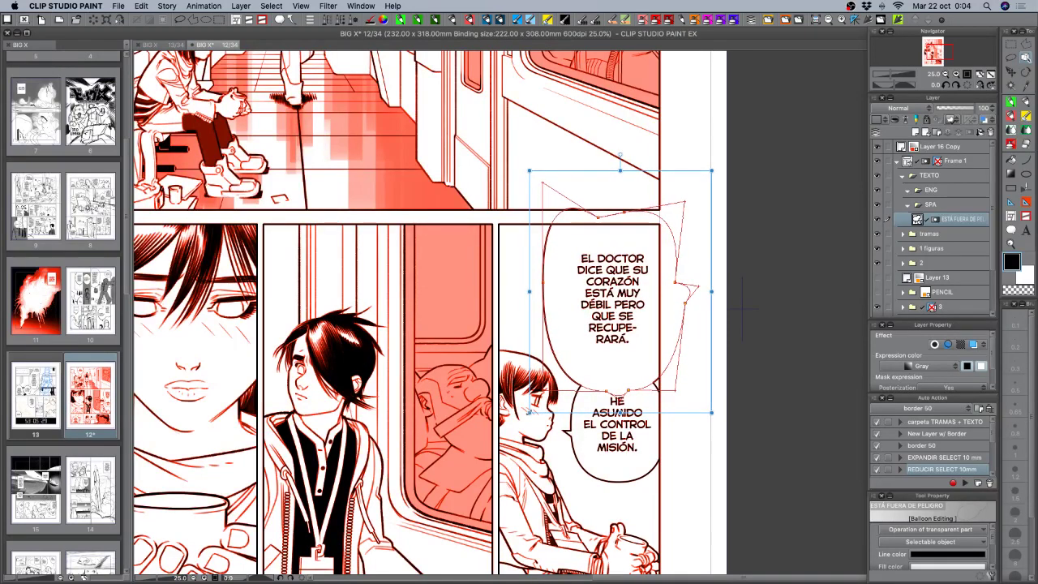
left_click(538, 396)
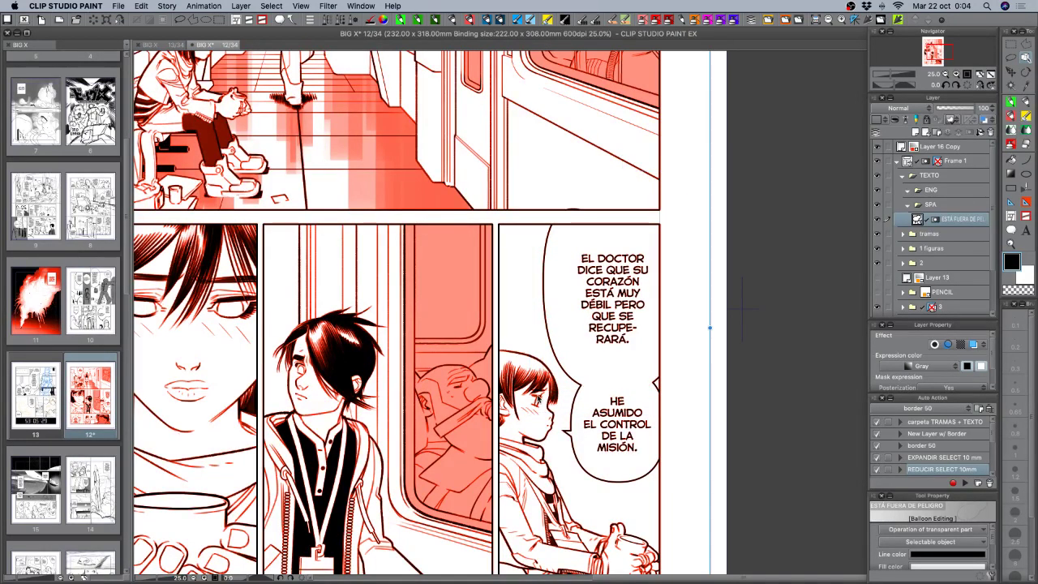
Nudge the "EL DOCTOR DICE QUE SU CORAZÓN" balloon and its text slightly down.
left_click(563, 236)
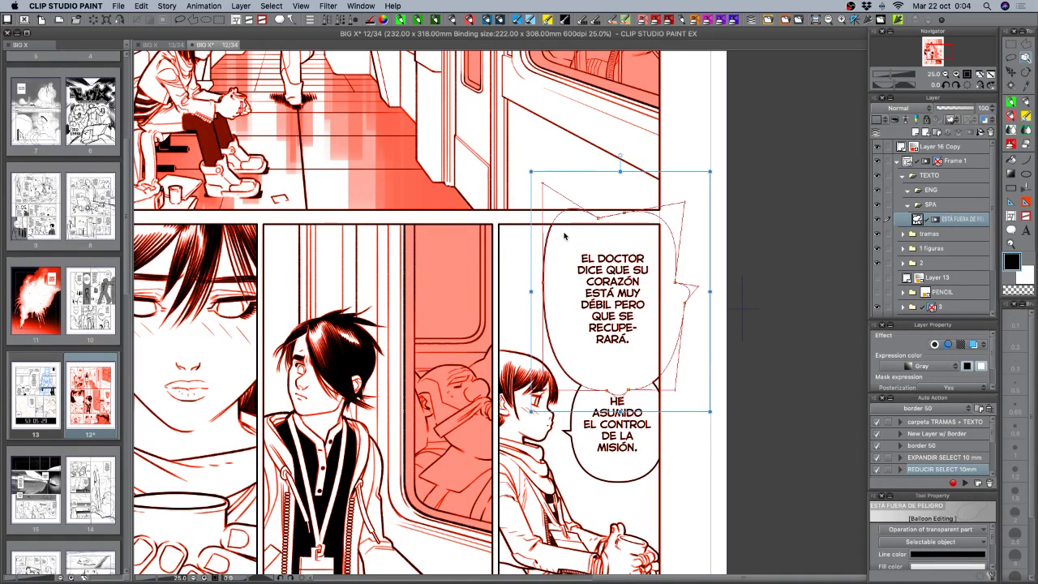
key("Down")
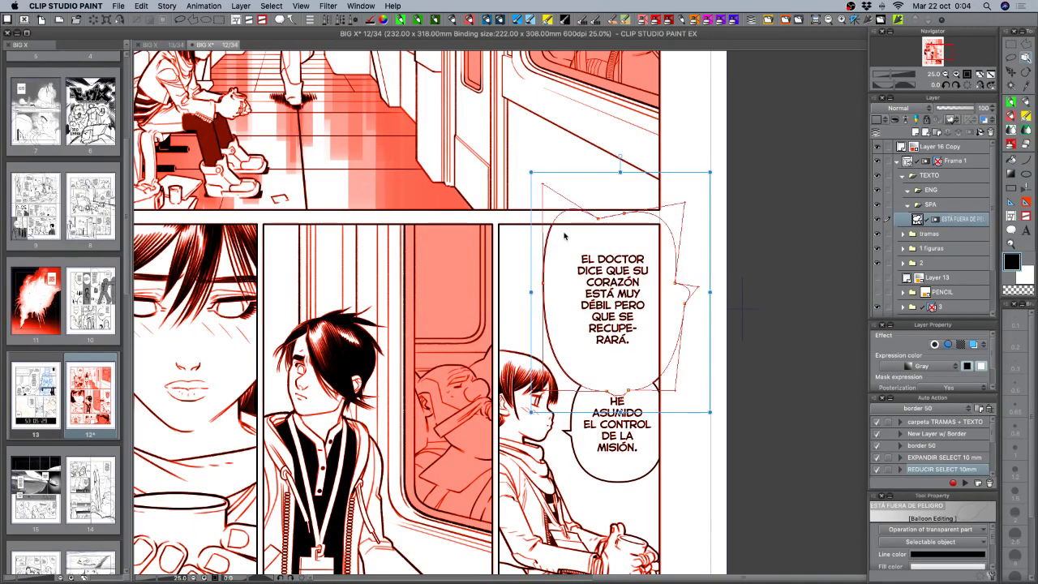
key("Down")
key("Down")
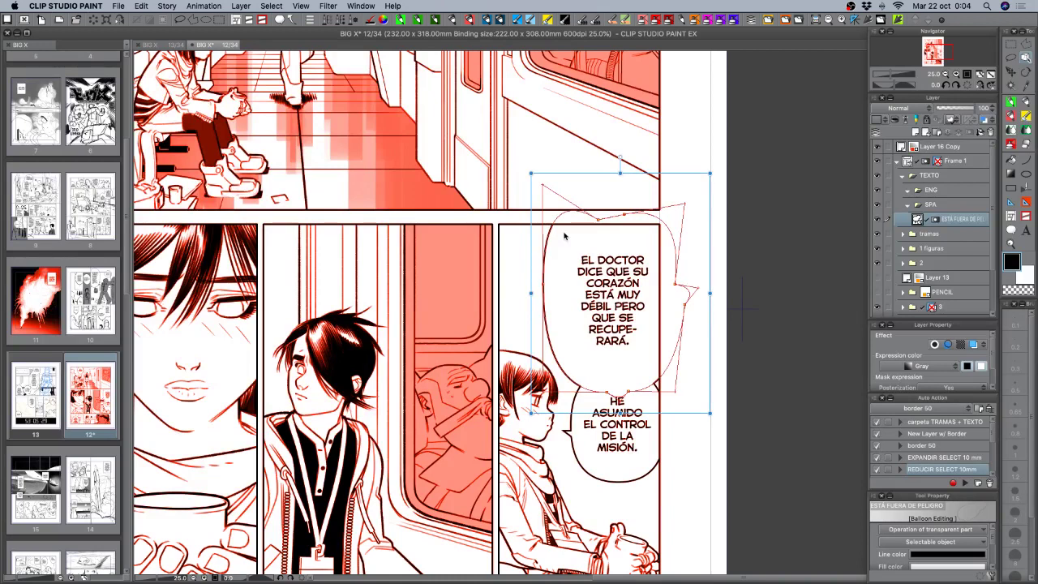
key("Right")
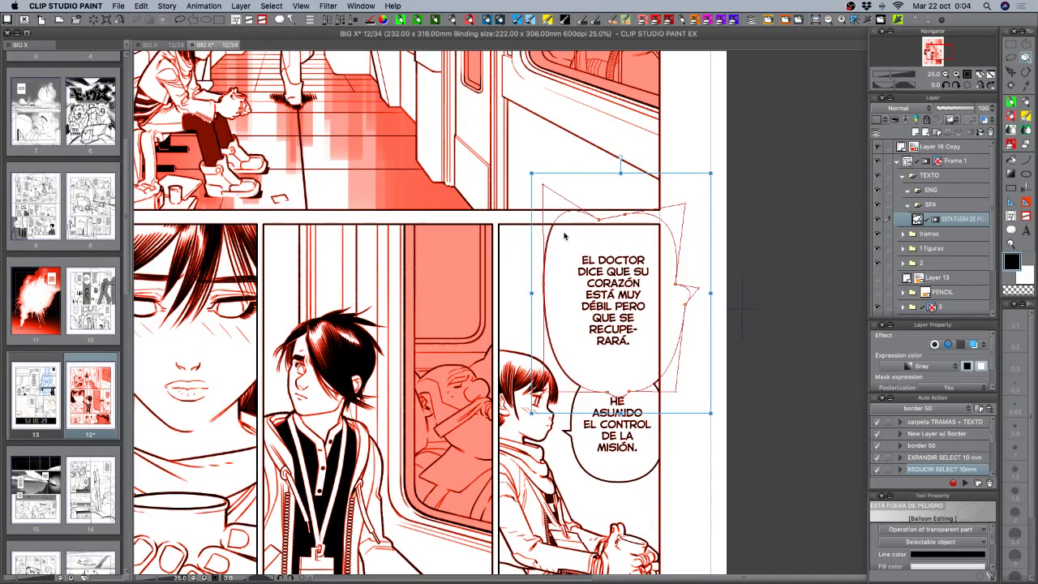
key("Left")
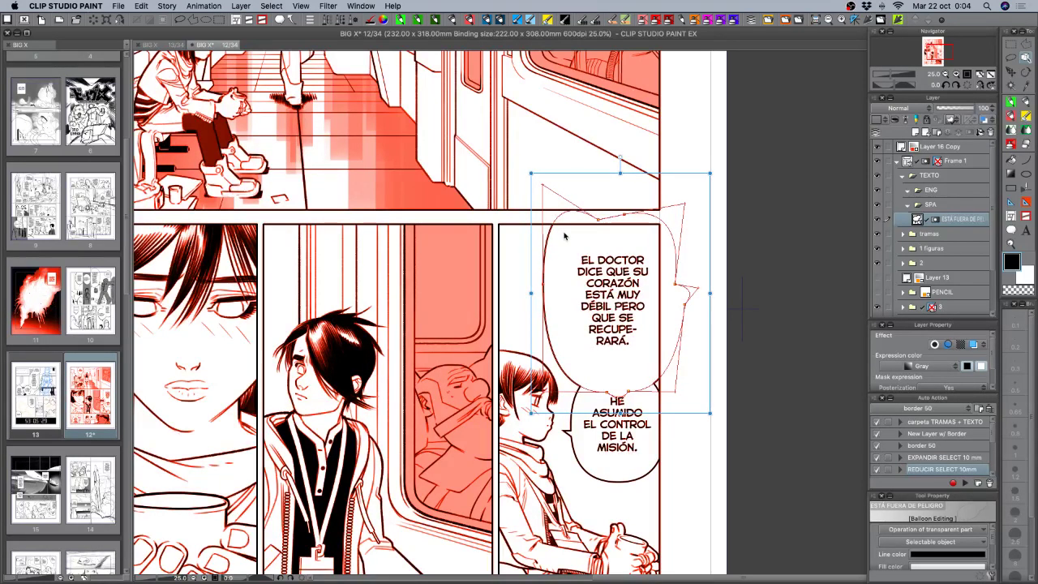
Make the SPA folder active, zoom out to show the whole page and save page 12.
left_click(957, 204)
left_click(944, 73)
left_click(944, 73)
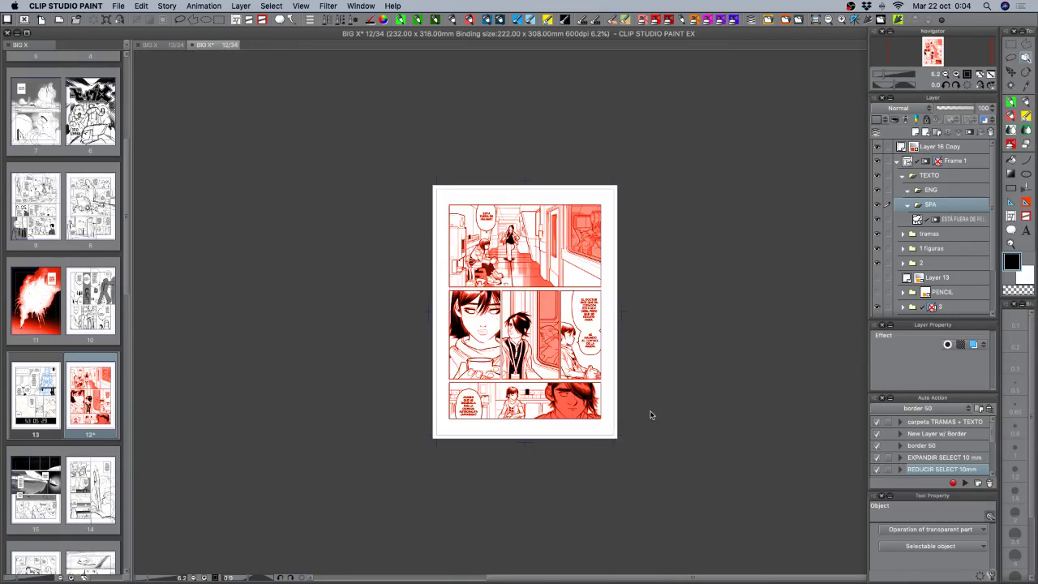
key("super+s")
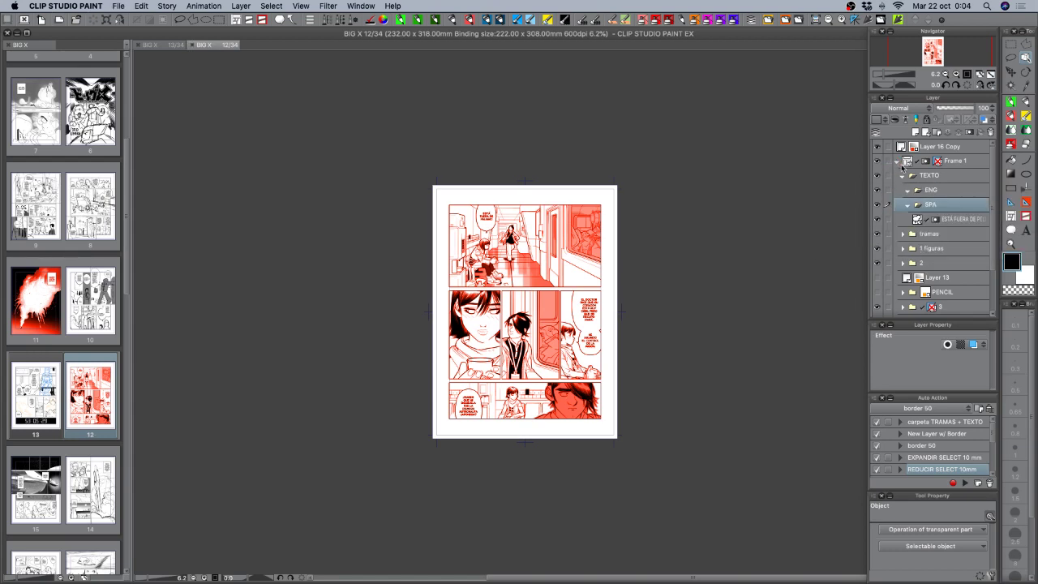
Collapse the Frame 1 folder, save page 12 and close it.
left_click(896, 161)
key("super+s")
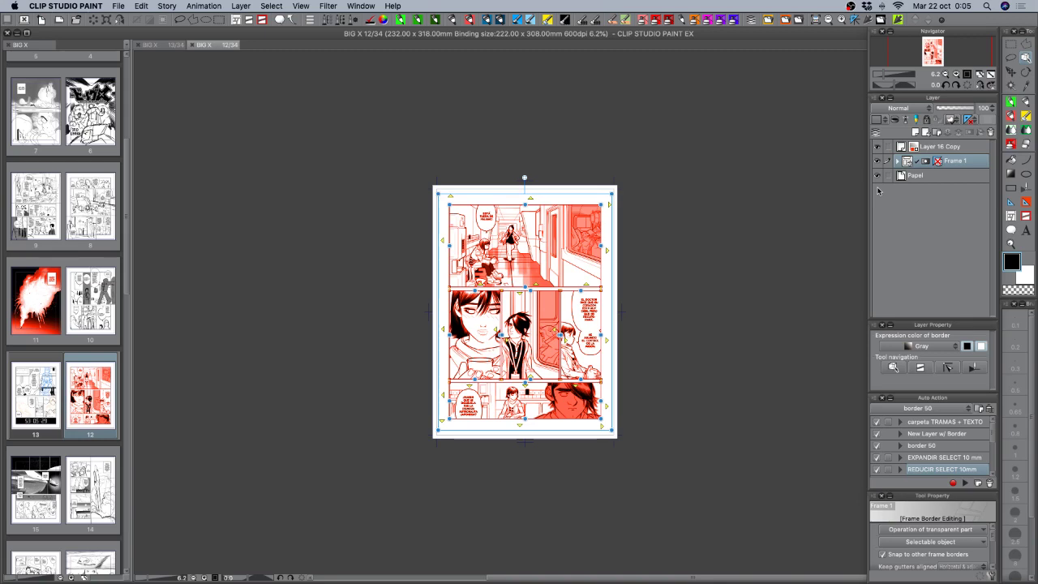
key("super+w")
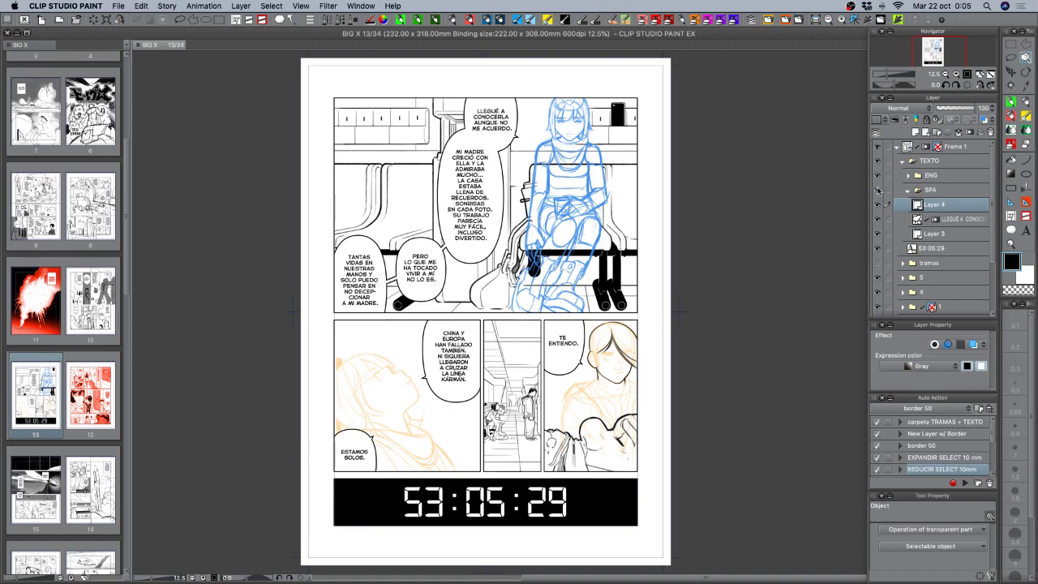
Zoom in on page 13's lower panels and check Layer 4's contents by toggling its visibility off and on.
left_click(955, 75)
left_click_drag(521, 433, 618, 151)
left_click_drag(710, 285, 623, 348)
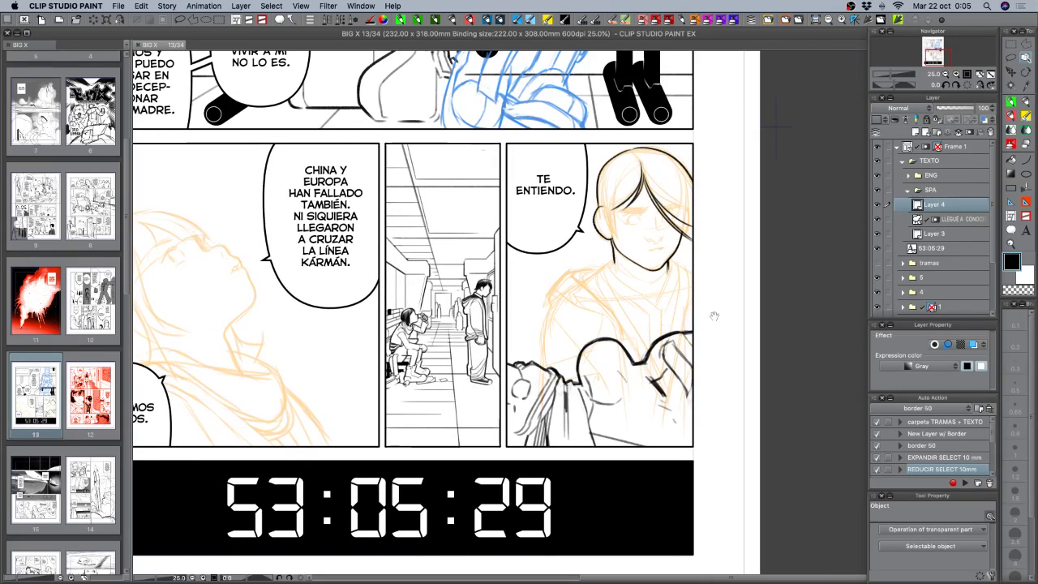
scroll(709, 320, "up", 2)
scroll(708, 321, "right", 1)
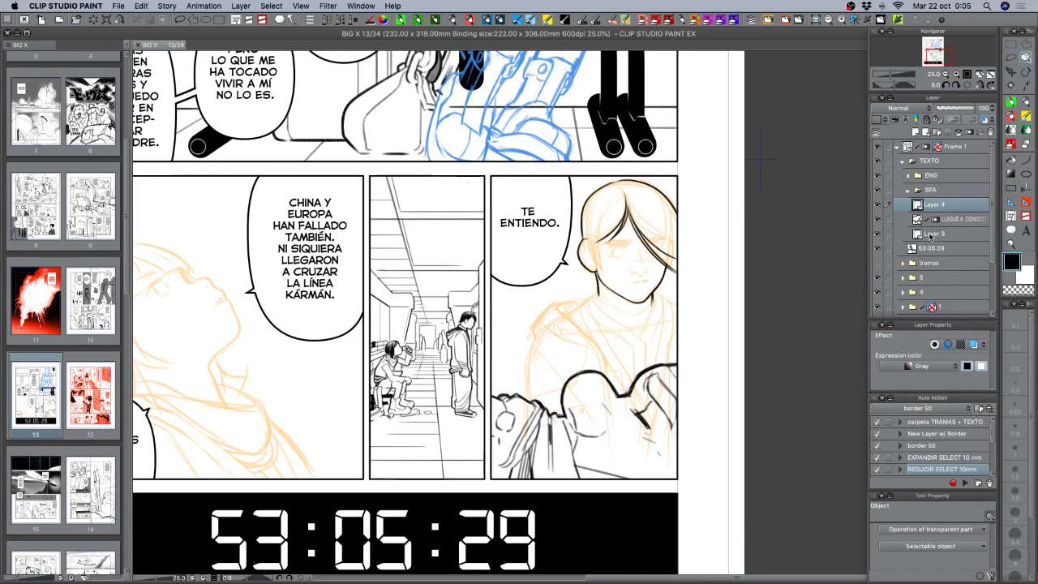
left_click(876, 204)
left_click(877, 204)
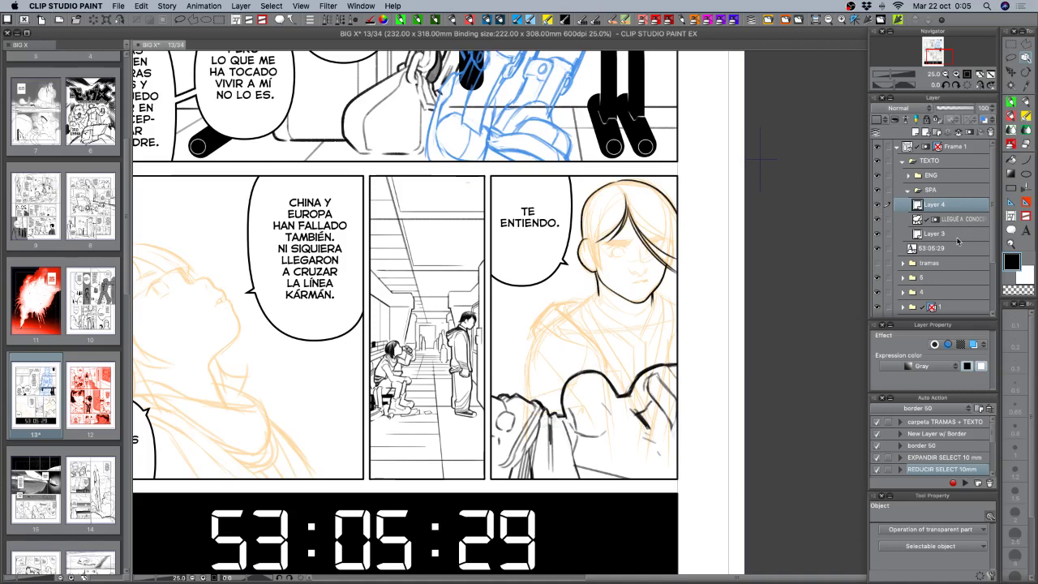
Collapse the TEXTO folder, make the "4 tinta ÉL" layer active and check its contents by toggling its visibility.
left_click(903, 160)
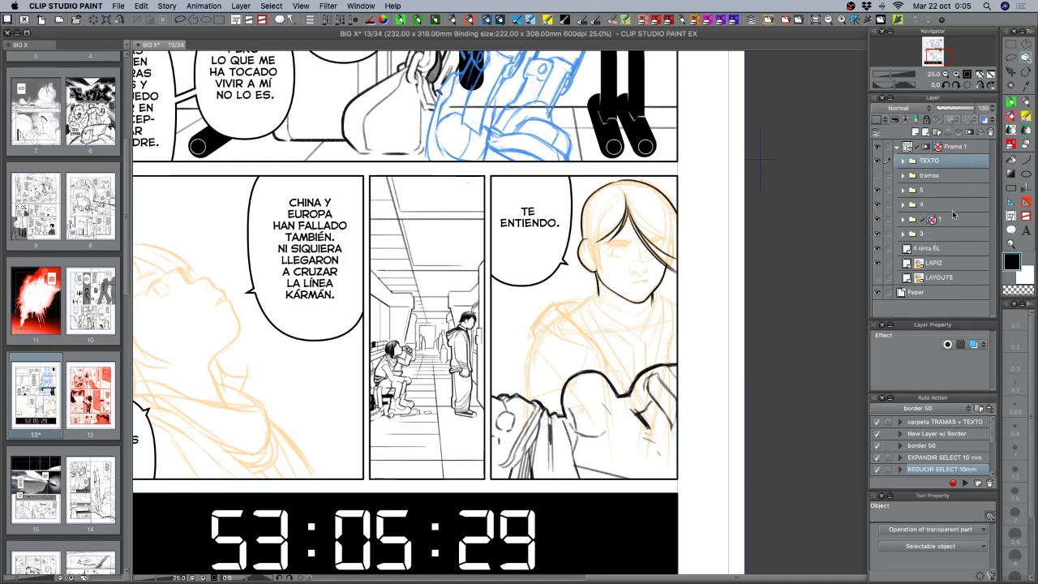
left_click(930, 250)
left_click(877, 249)
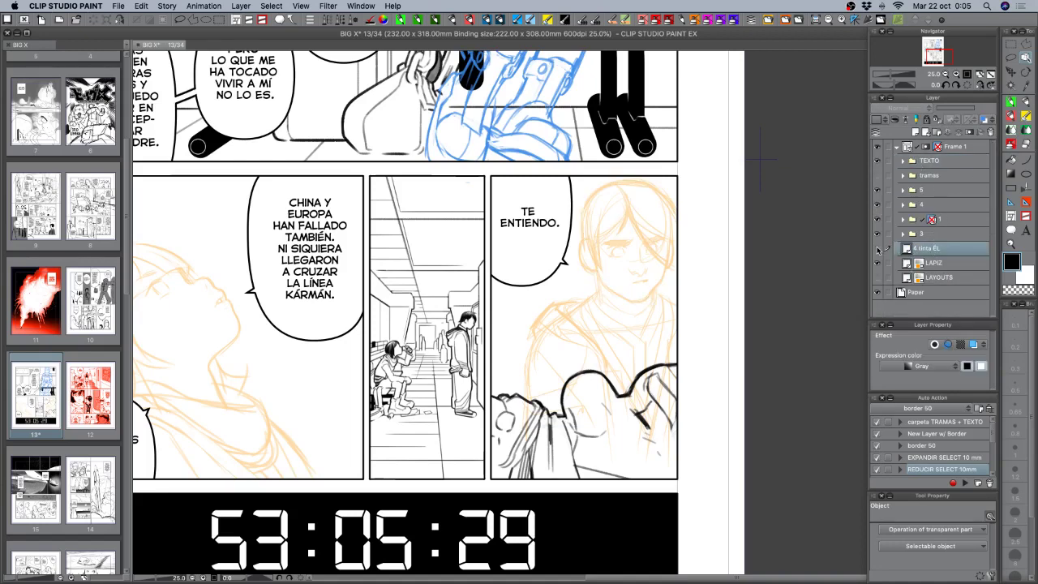
left_click(877, 249)
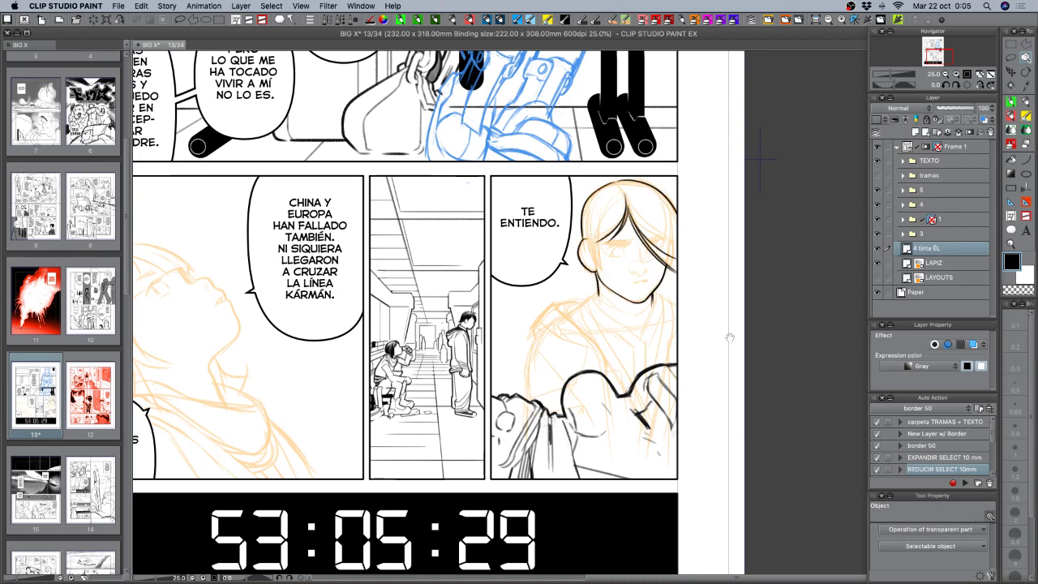
scroll(638, 421, "up", 5)
left_click_drag(640, 414, 665, 377)
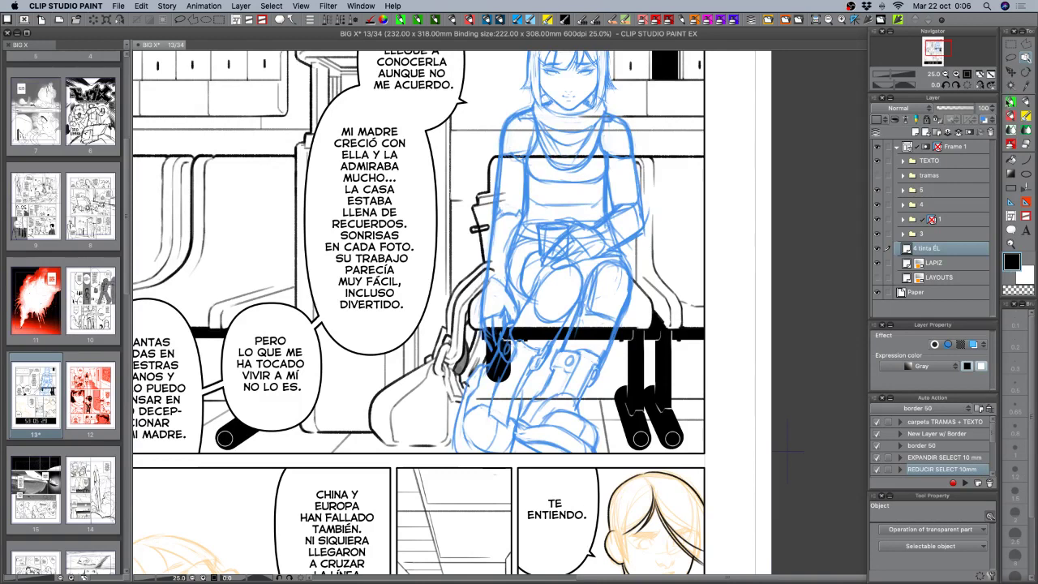
left_click(1010, 103)
left_click(1014, 470)
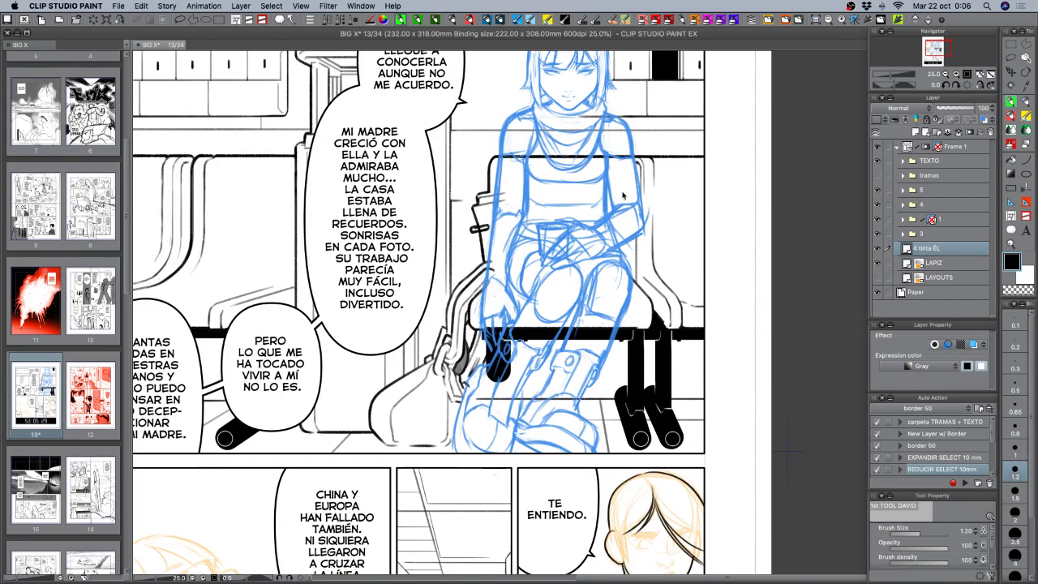
key("]")
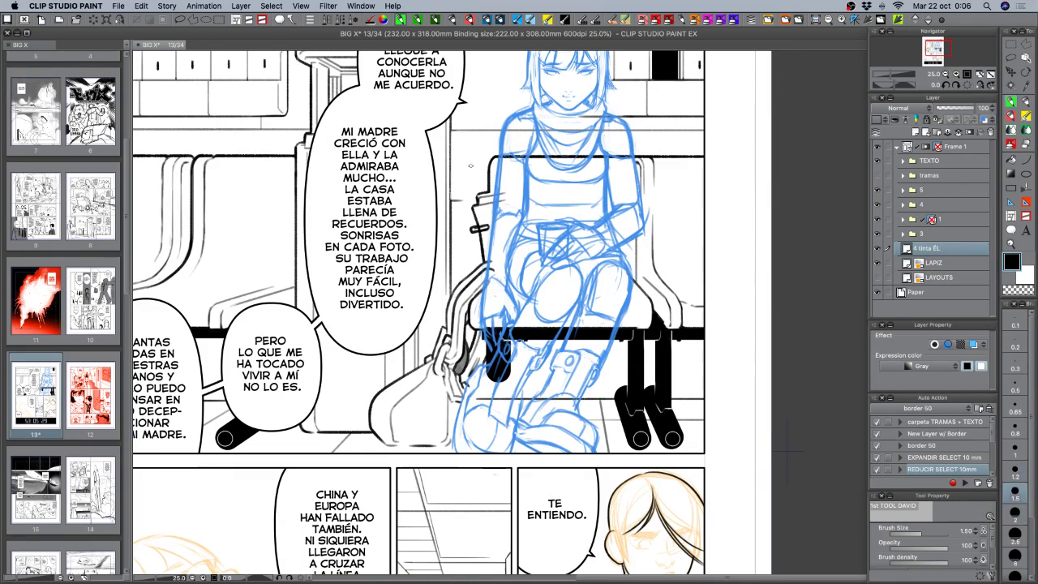
mouse_move(473, 160)
left_mouse_down()
mouse_move(477, 187)
mouse_move(463, 199)
left_mouse_up()
key("super+z")
left_click_drag(493, 269, 595, 241)
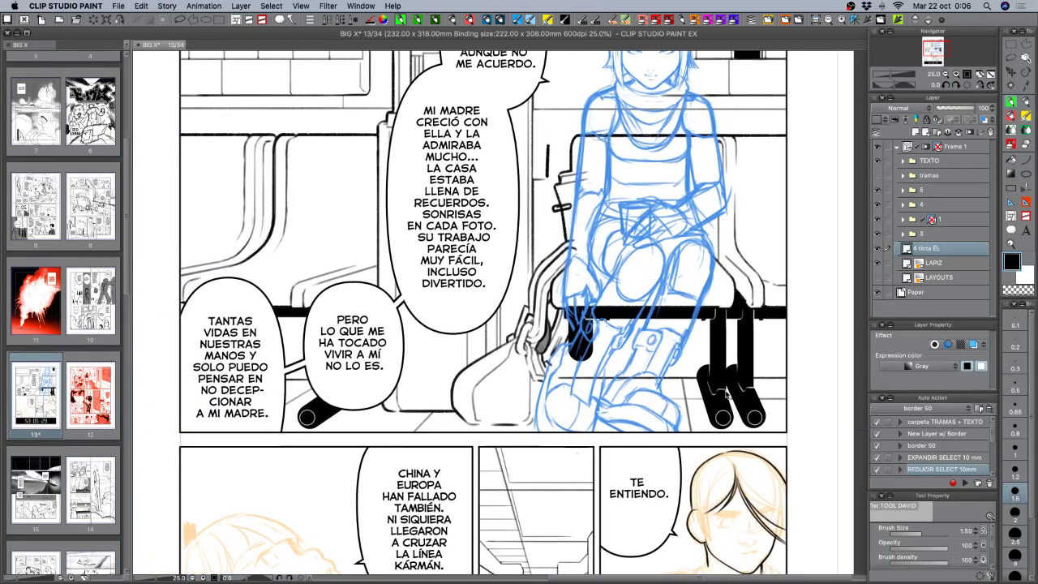
key("super+z")
left_click_drag(744, 154, 754, 218)
key("super+z")
left_click_drag(585, 152, 671, 193)
left_click_drag(479, 133, 513, 223)
mouse_move(504, 184)
left_mouse_down()
mouse_move(505, 227)
mouse_move(509, 219)
left_mouse_up()
key("super+z")
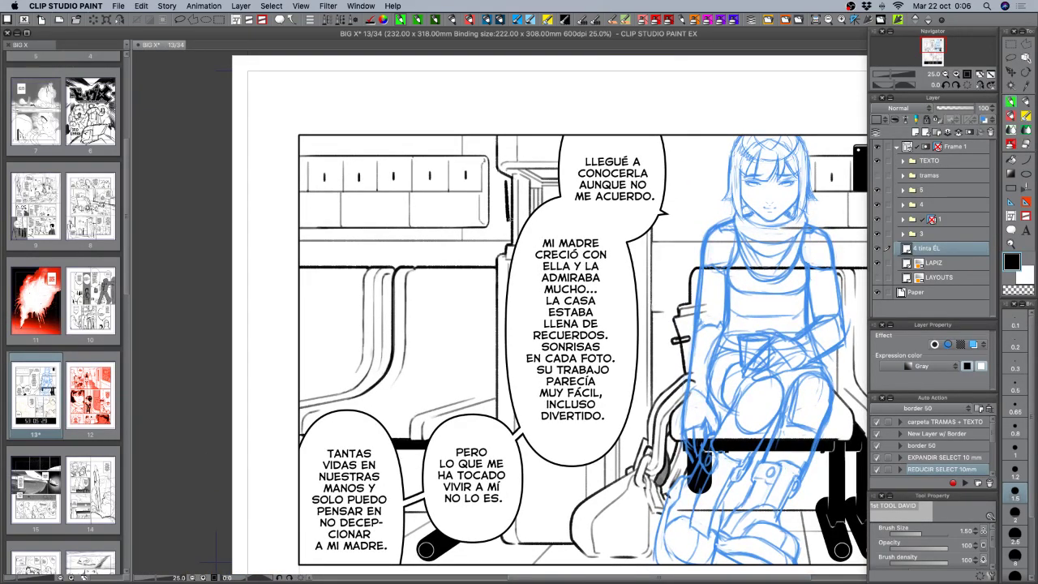
key("super+z")
left_click_drag(505, 180, 509, 228)
key("super+z")
Choose the Correct line width tool, expand folder 1 and make its "1 fondo sillas" layer active after checking its visibility.
left_click(877, 220)
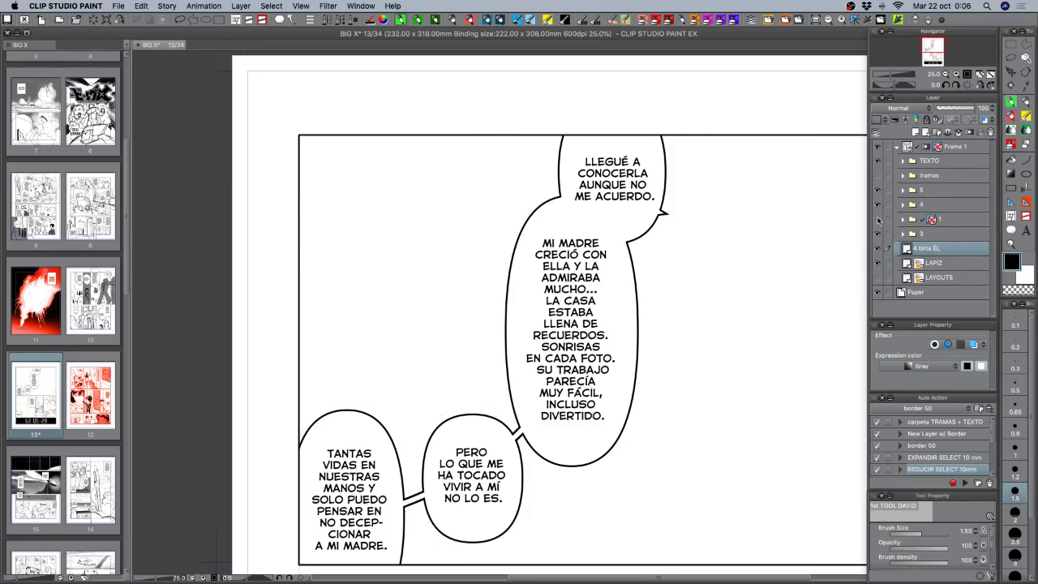
left_click(877, 221)
left_click(957, 220)
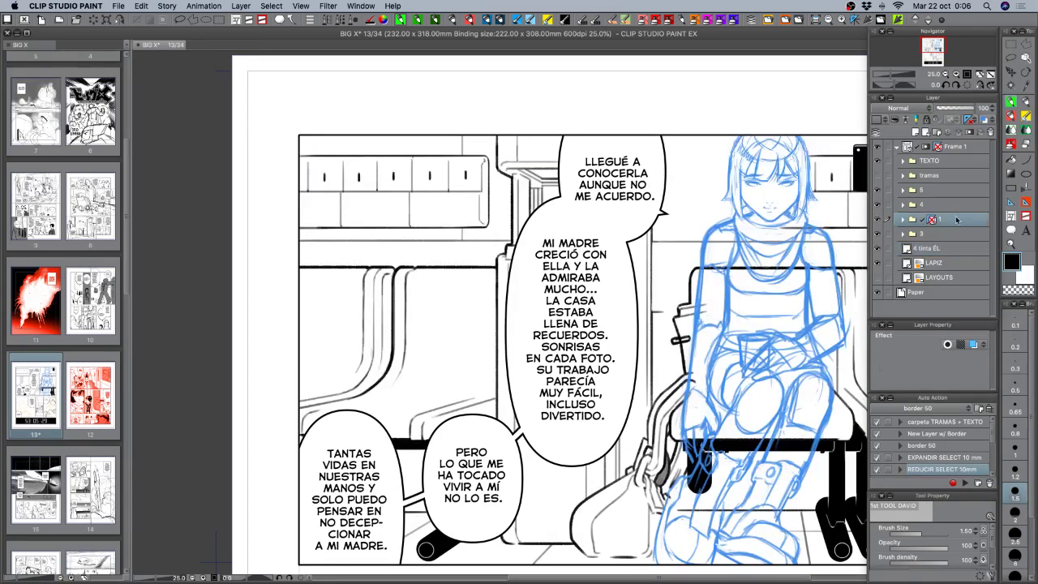
left_click(1015, 201)
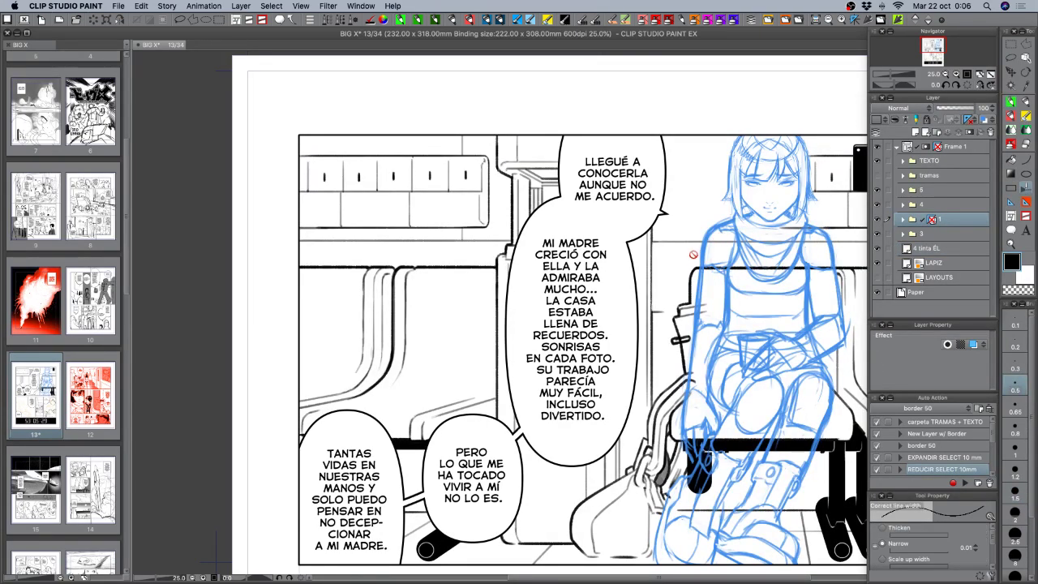
left_click(903, 220)
left_click_drag(758, 357, 680, 278)
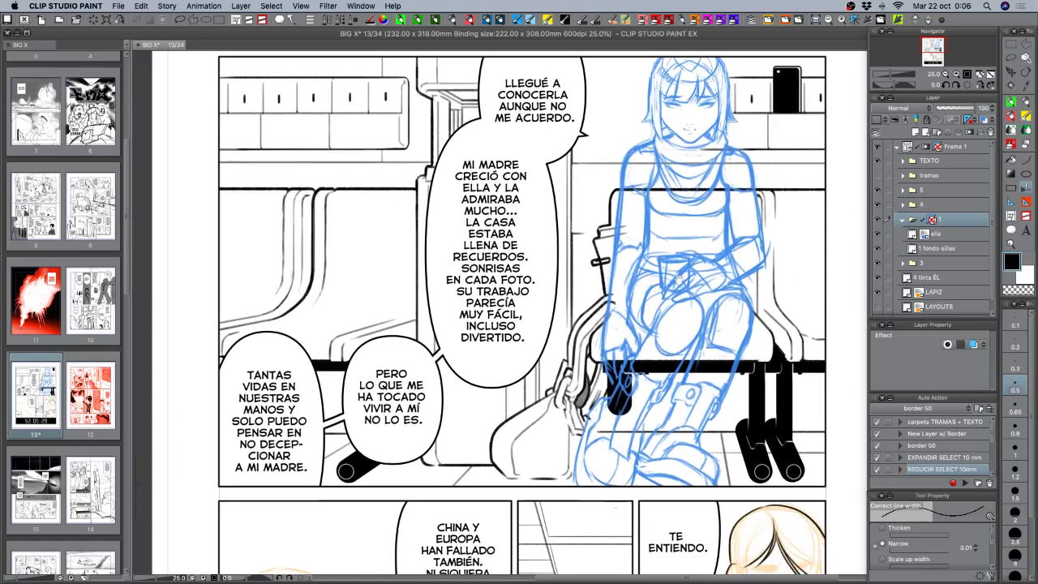
left_click(877, 248)
left_click(877, 248)
left_click(945, 249)
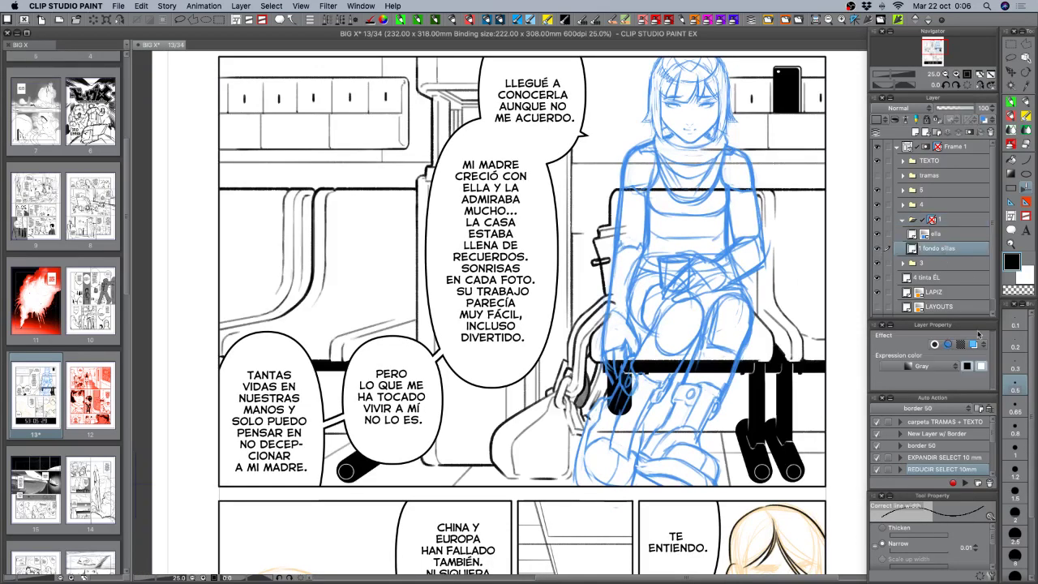
Set line width correction to Narrow 0.03 with brush size 1.2 and thin the chair and bag lines around the seated woman.
left_click(894, 554)
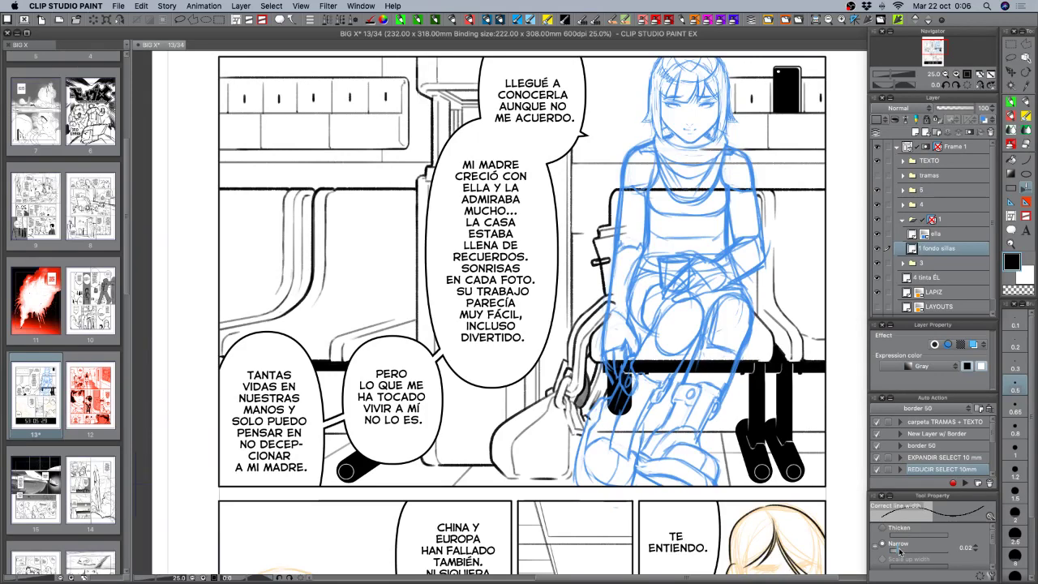
left_click(899, 551)
left_click(1015, 512)
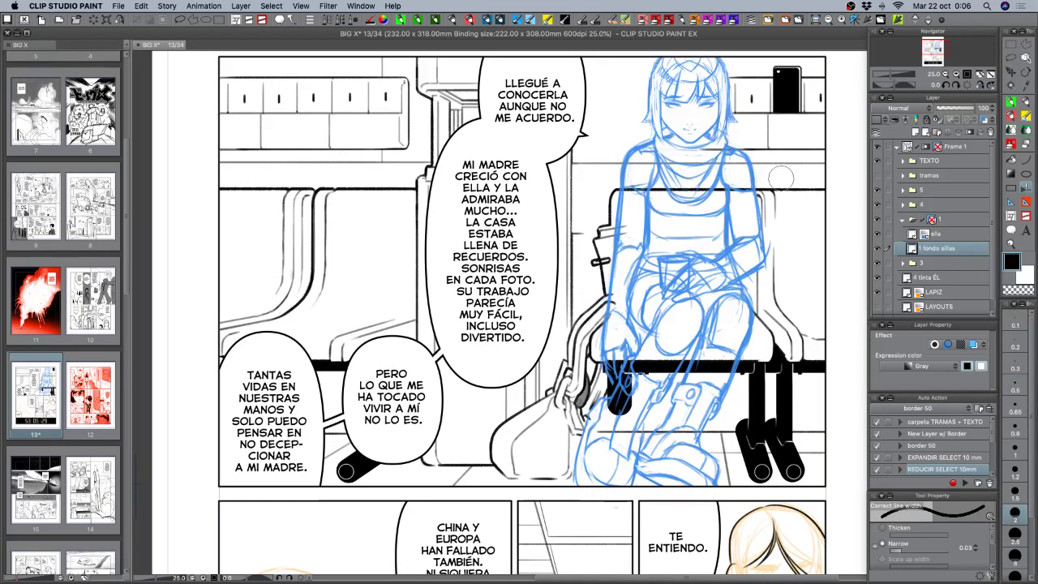
left_click(1015, 477)
mouse_move(770, 180)
left_mouse_down()
mouse_move(825, 183)
mouse_move(761, 176)
mouse_move(771, 177)
mouse_move(609, 191)
mouse_move(605, 217)
mouse_move(591, 221)
mouse_move(596, 296)
left_mouse_up()
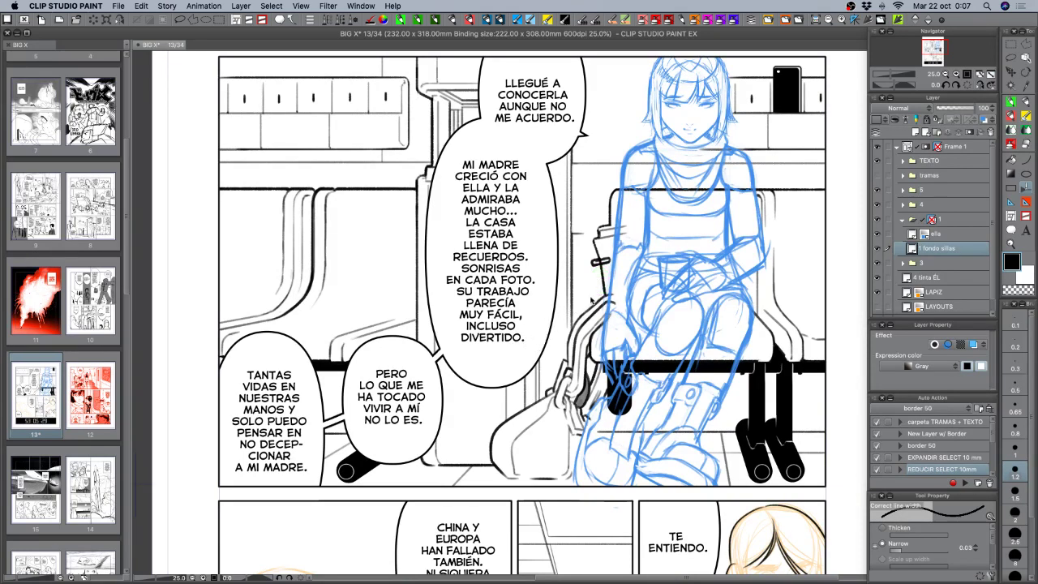
left_click_drag(605, 273, 602, 287)
Compare the chair and bag lines before and after thinning by undoing and redoing the correction, including at close zoom.
key("super+z")
key("super+z")
key("super+y")
key("super+z")
key("super+y")
left_click(945, 73)
left_click(945, 73)
left_click_drag(778, 301, 596, 350)
key("super+z")
key("super+y")
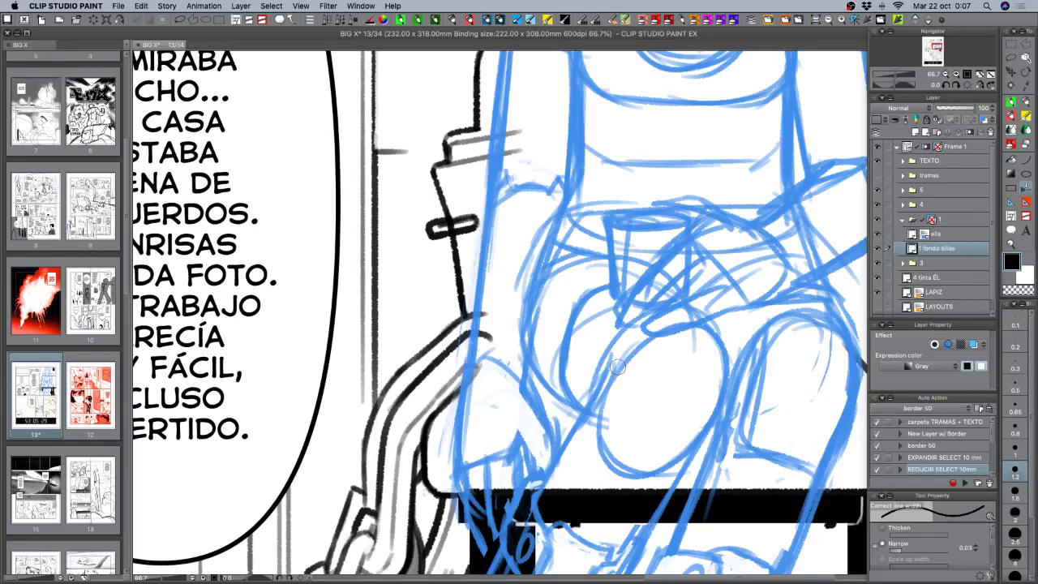
Reduce the correction brush size to 0.8 and thin the outlines of the bag beside the seated woman.
left_click_drag(565, 410, 680, 220)
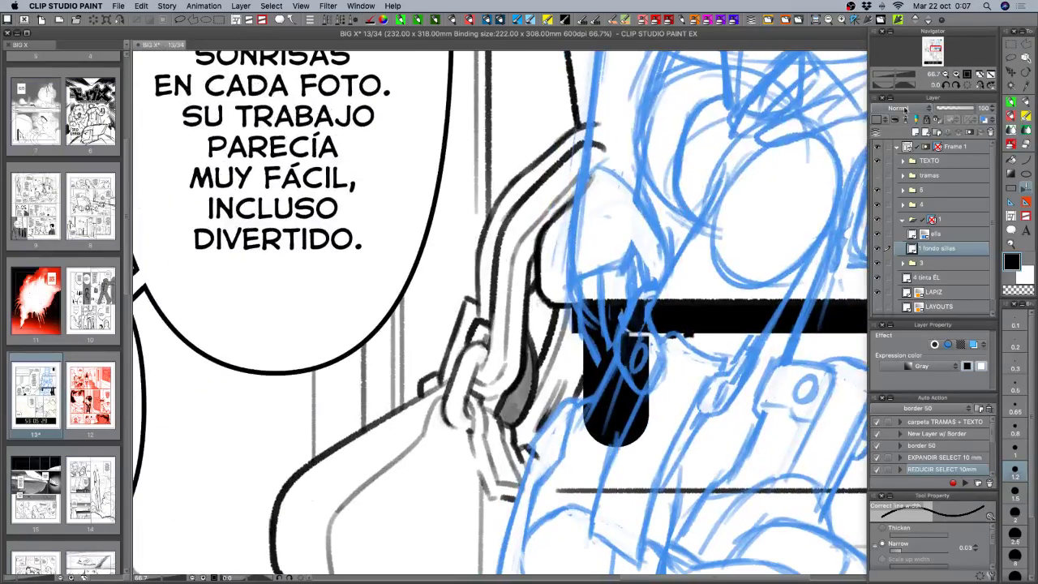
left_click(948, 74)
left_click(946, 74)
mouse_move(638, 246)
left_mouse_down()
mouse_move(692, 240)
mouse_move(639, 224)
mouse_move(626, 232)
mouse_move(602, 257)
mouse_move(592, 309)
left_mouse_up()
left_click(1015, 431)
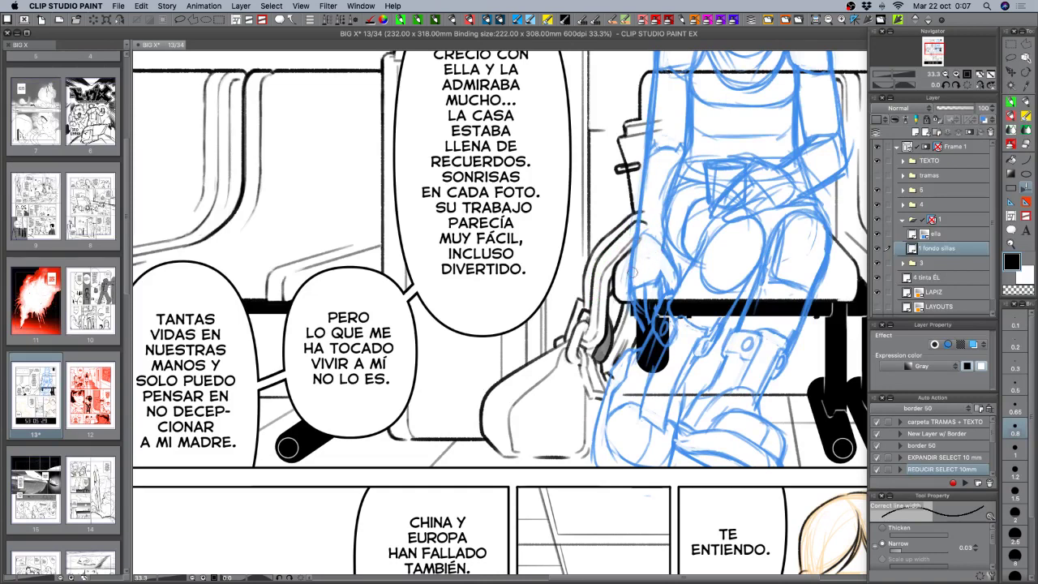
mouse_move(552, 355)
left_mouse_down()
mouse_move(607, 301)
mouse_move(540, 352)
mouse_move(540, 379)
mouse_move(560, 398)
left_mouse_up()
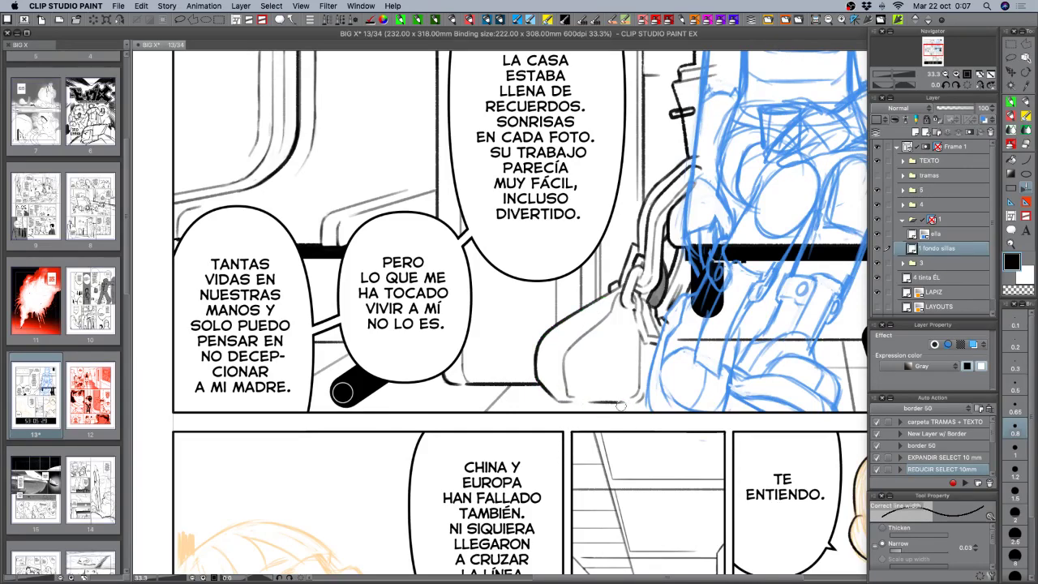
Thin the straight top edge and the thick curved divider of the empty seats in the first panel.
scroll(596, 402, "left", 5)
scroll(596, 403, "up", 3)
scroll(607, 345, "up", 2)
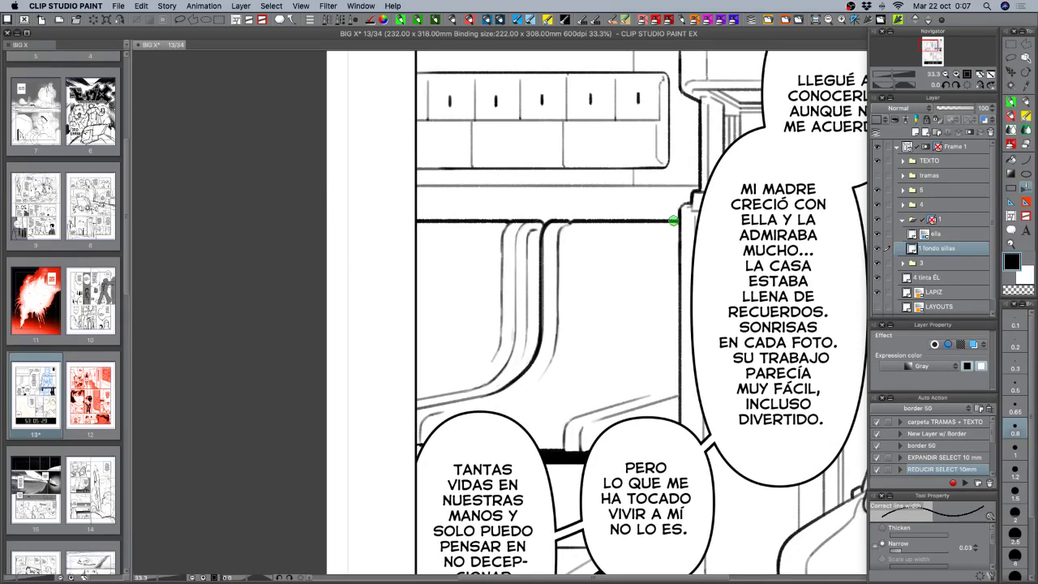
left_click_drag(411, 217, 673, 215)
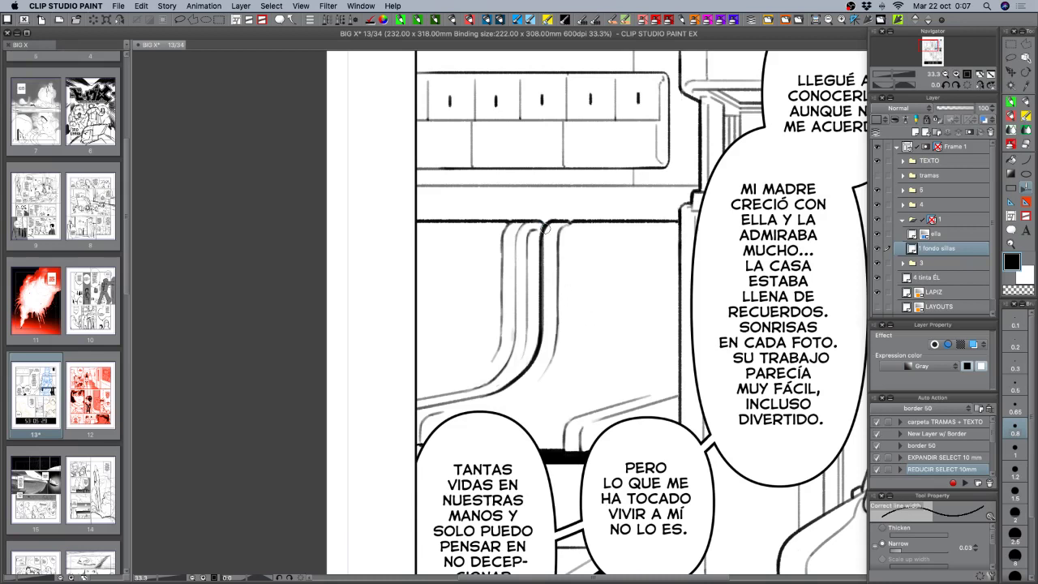
mouse_move(546, 225)
left_mouse_down()
mouse_move(542, 342)
mouse_move(505, 390)
mouse_move(455, 411)
left_mouse_up()
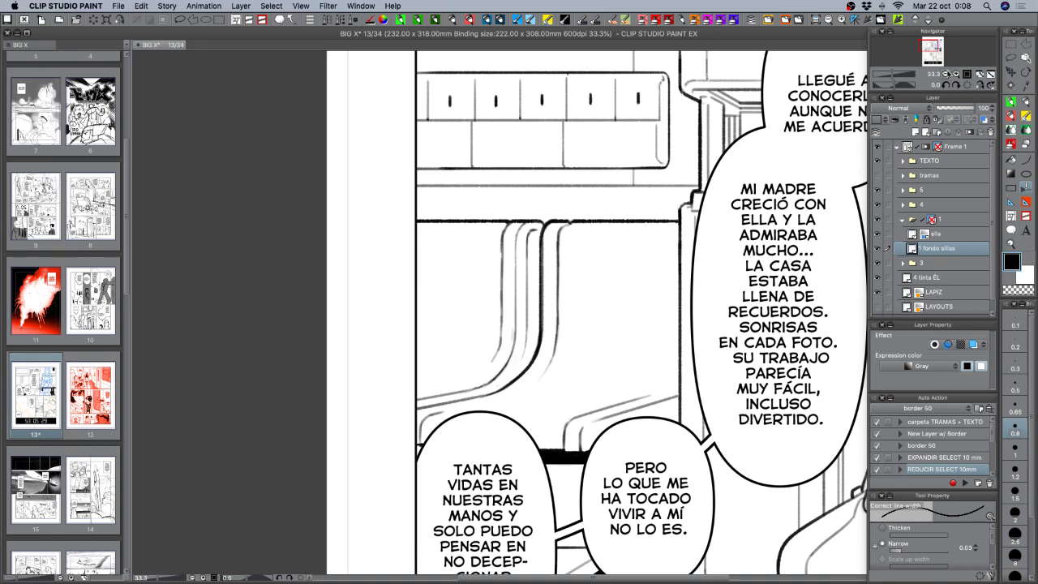
Check the thinned background against the whole page and save page 13.
scroll(744, 419, "down", 6)
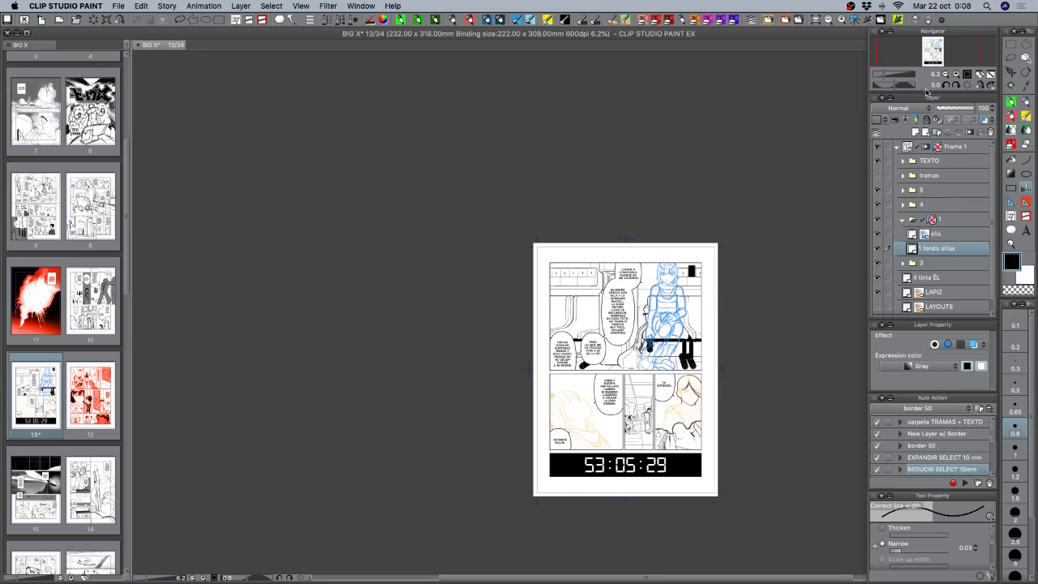
scroll(630, 330, "up", 4)
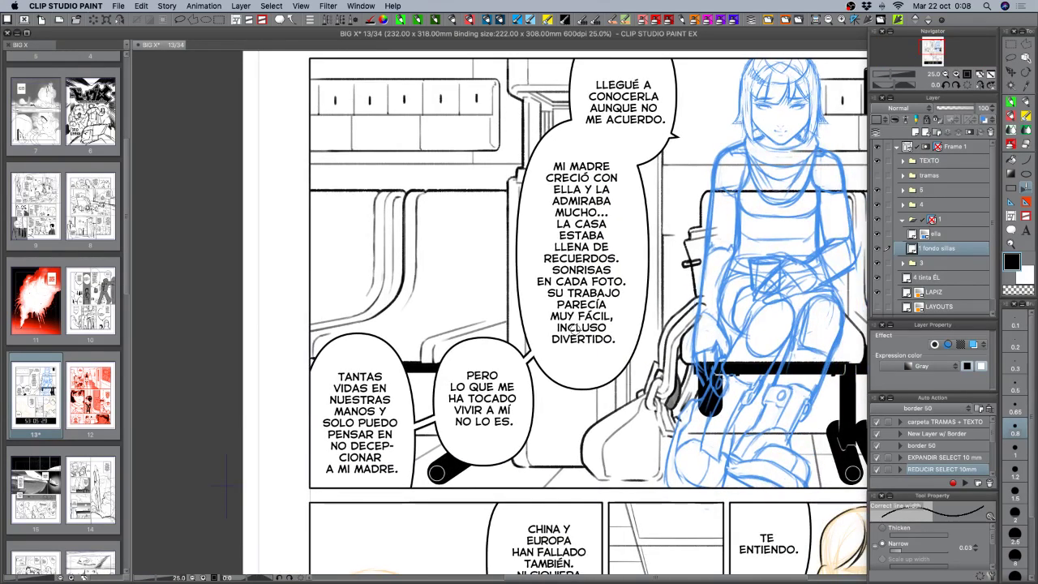
key("super+s")
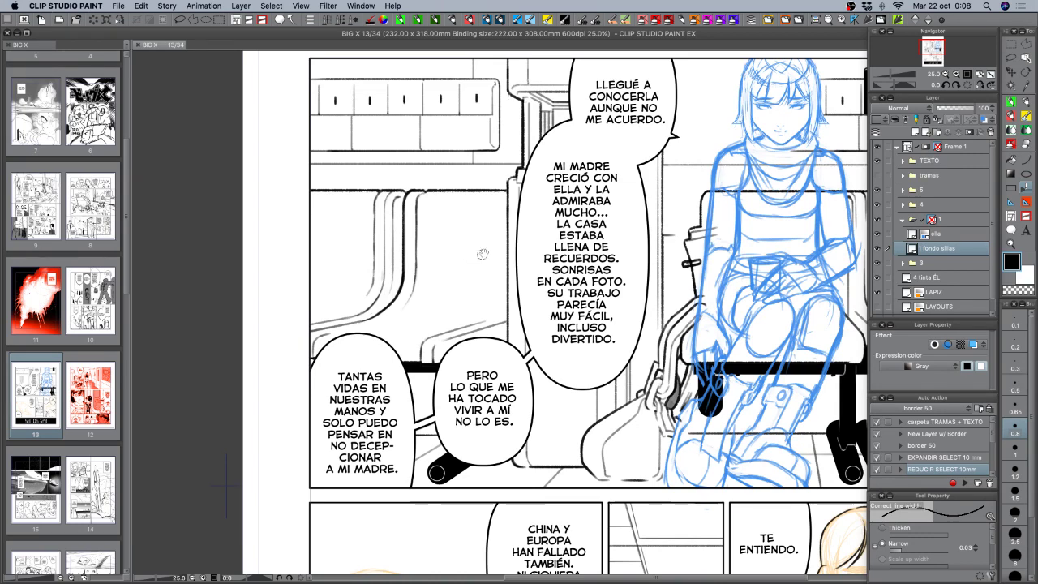
Thin the vertical wall line beside the lockers in the first panel, using correction brush sizes 1 and 0.65.
left_click_drag(720, 262, 695, 318)
left_click(956, 74)
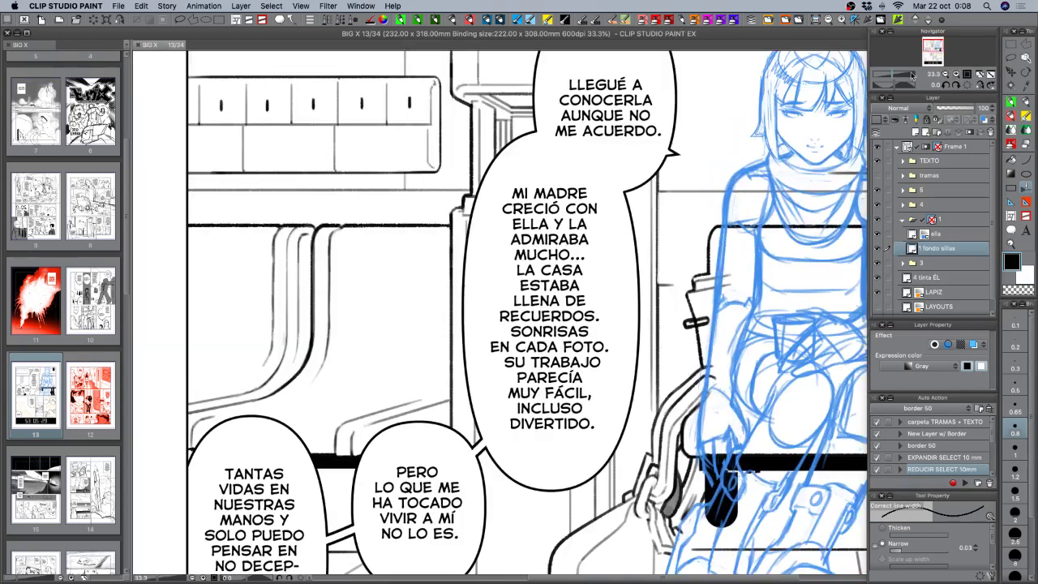
left_click_drag(511, 144, 545, 275)
mouse_move(482, 175)
left_mouse_down()
mouse_move(482, 227)
mouse_move(499, 239)
mouse_move(501, 318)
left_mouse_up()
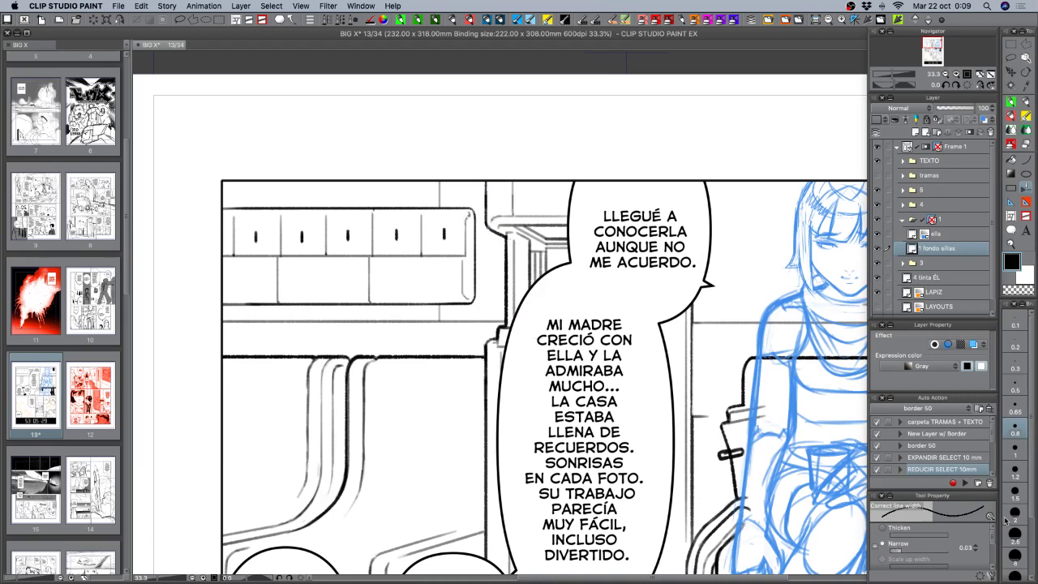
left_click(1015, 447)
left_click_drag(505, 238, 504, 315)
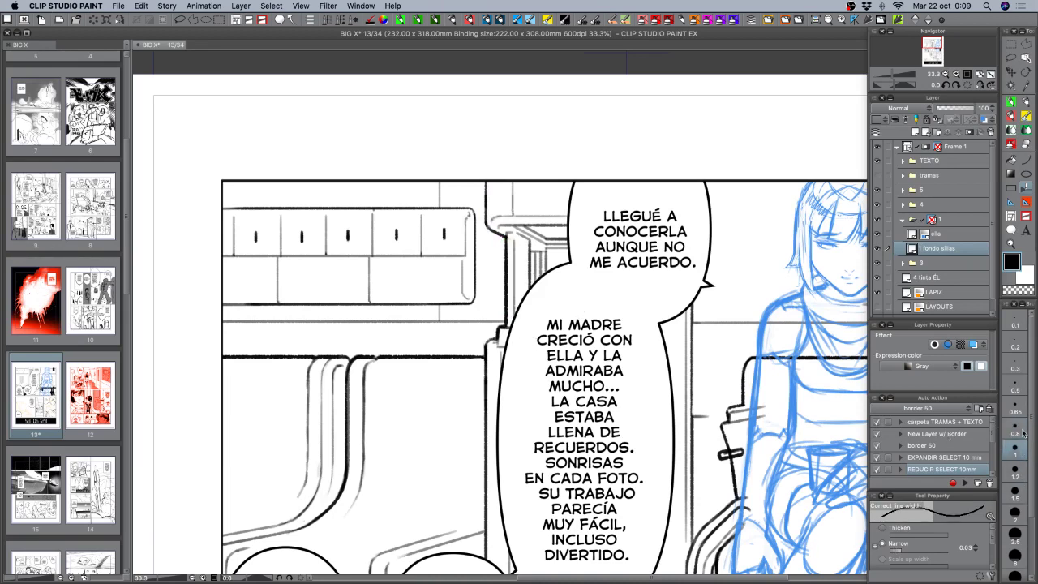
left_click(1014, 405)
left_click_drag(506, 238, 508, 326)
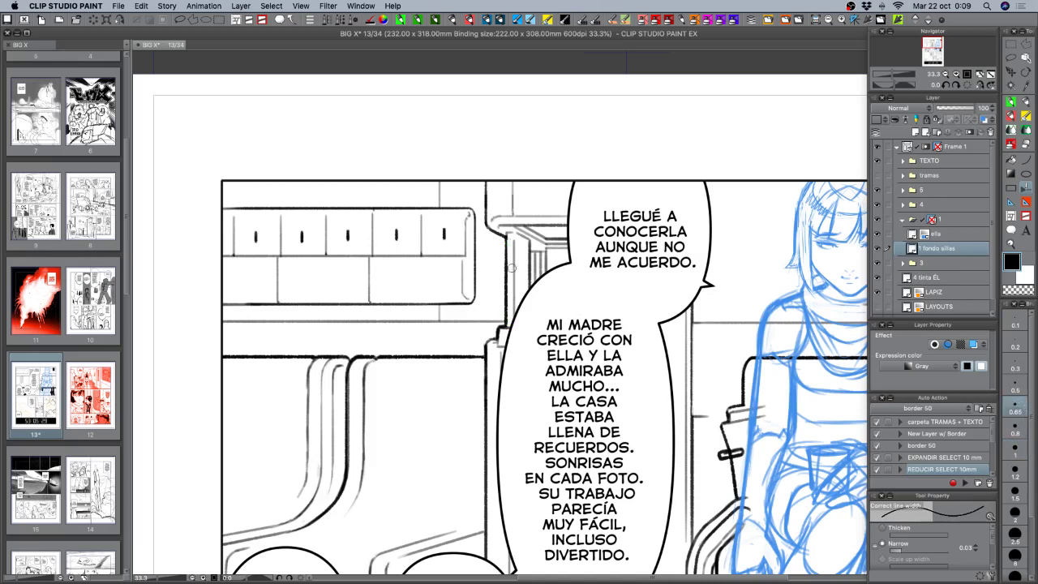
Undo the last line correction and thin the vertical wall line beside the large speech bubble in the first panel again.
key("super+z")
left_click_drag(509, 242, 509, 326)
left_click_drag(509, 284, 510, 323)
left_click_drag(693, 354, 578, 260)
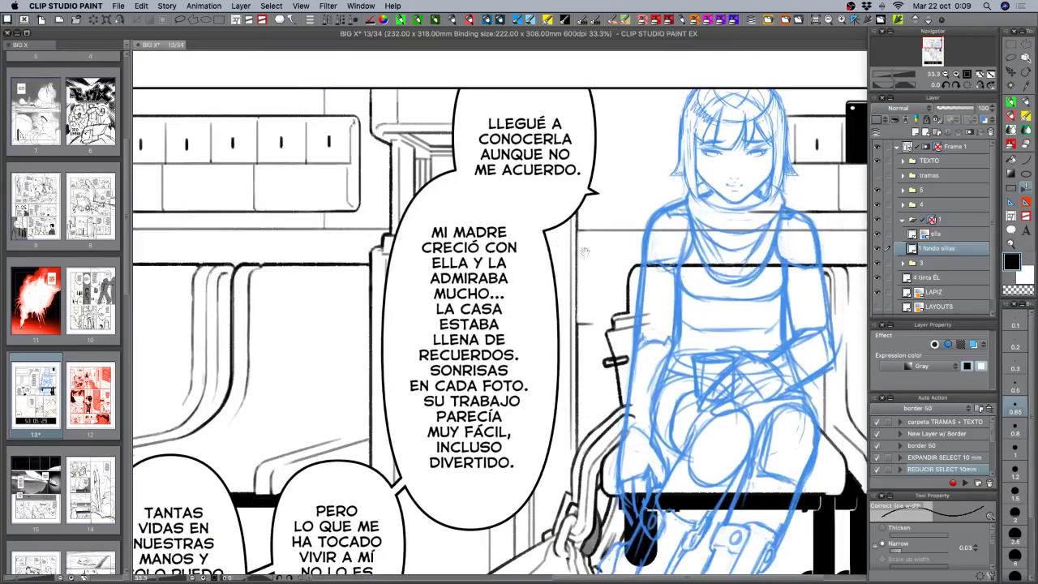
left_click_drag(752, 314, 686, 330)
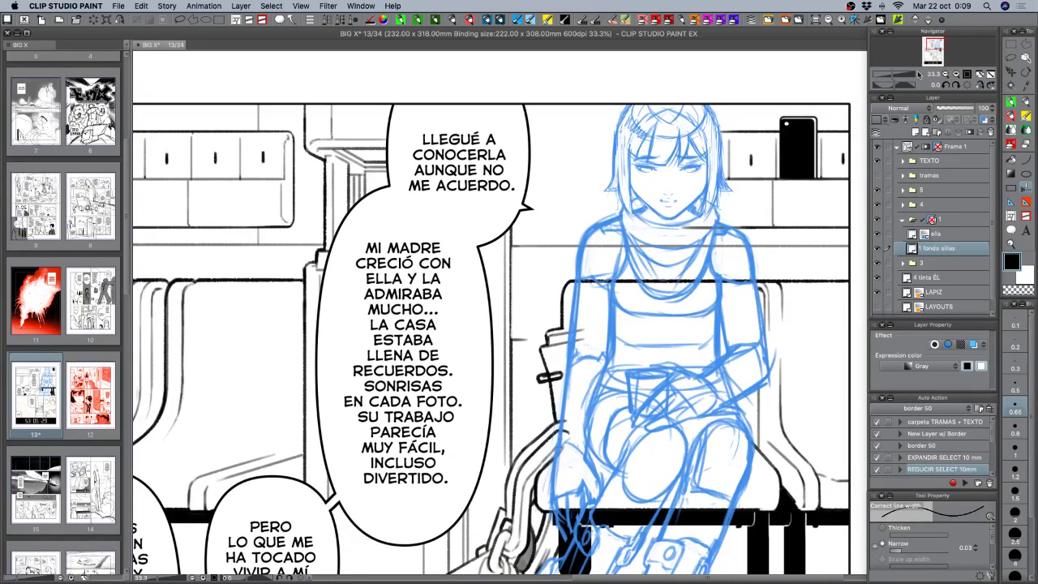
Collapse folder 1 and clear the existing ink of the man from the 4 tinta ÉL layer.
left_click(944, 74)
left_click_drag(695, 451, 675, 369)
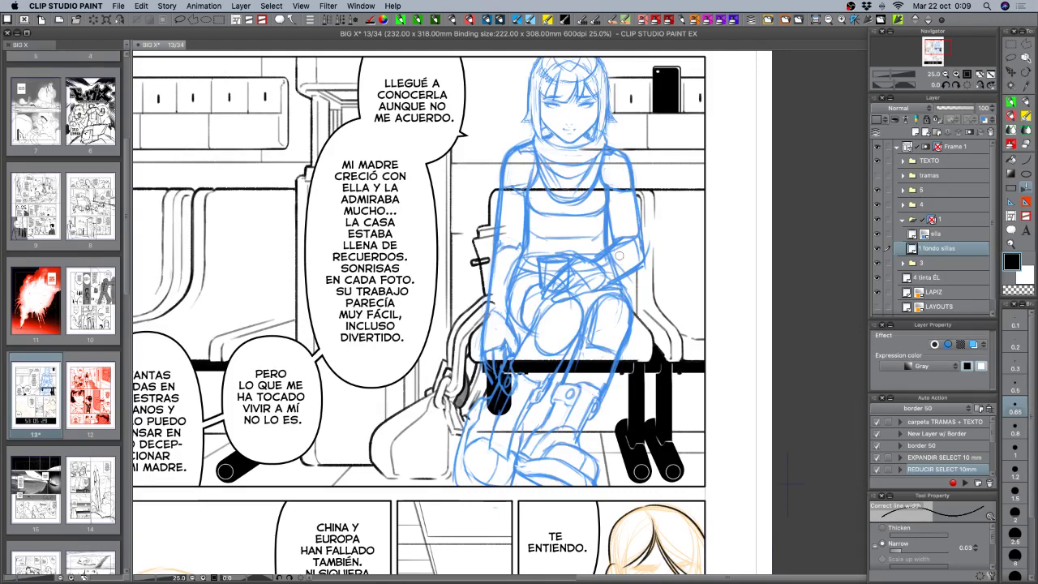
scroll(582, 347, "down", 5)
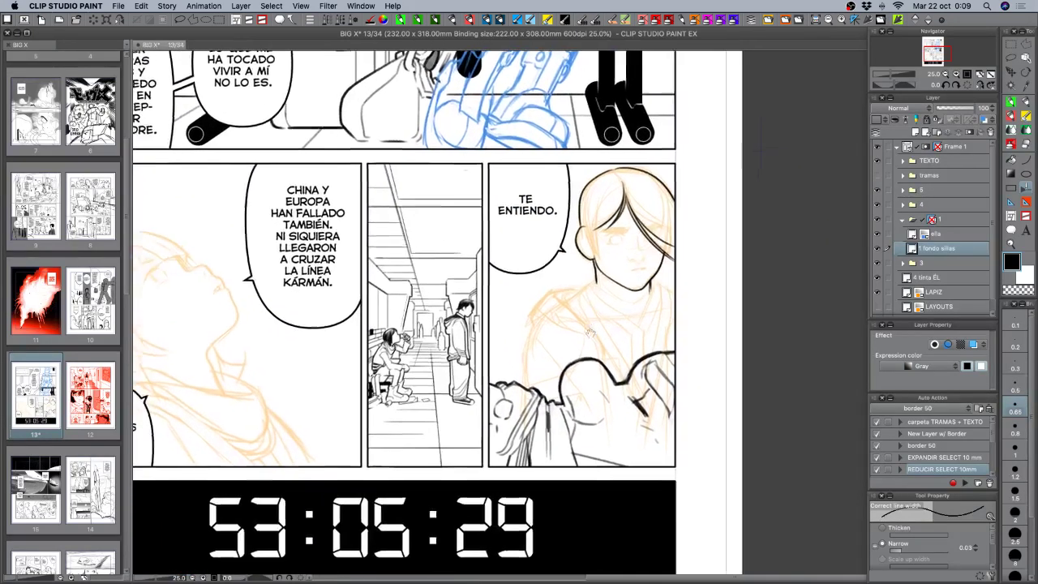
scroll(624, 317, "right", 1)
left_click(902, 220)
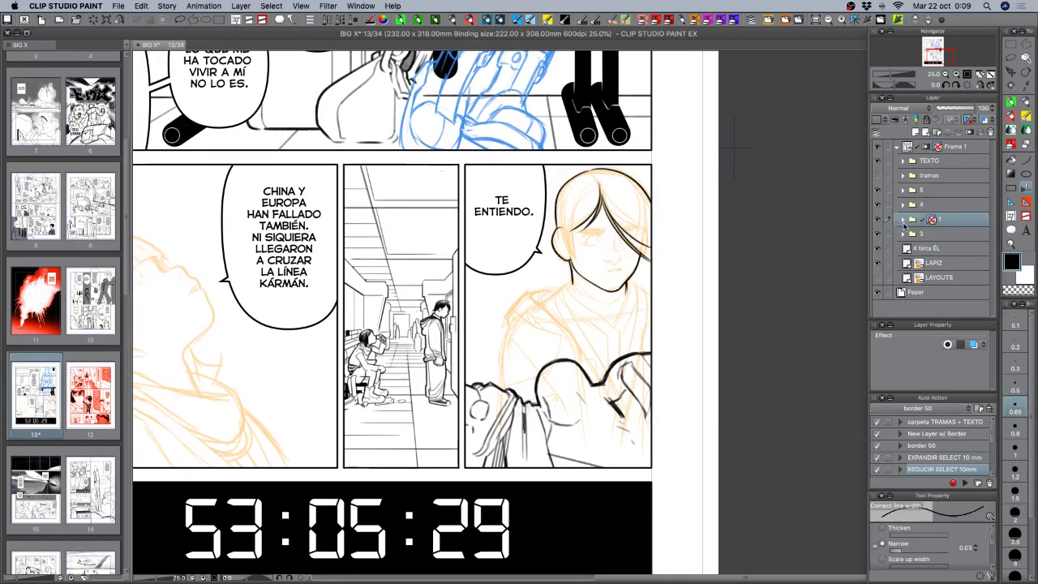
left_click(877, 248)
left_click(877, 248)
left_click(981, 254)
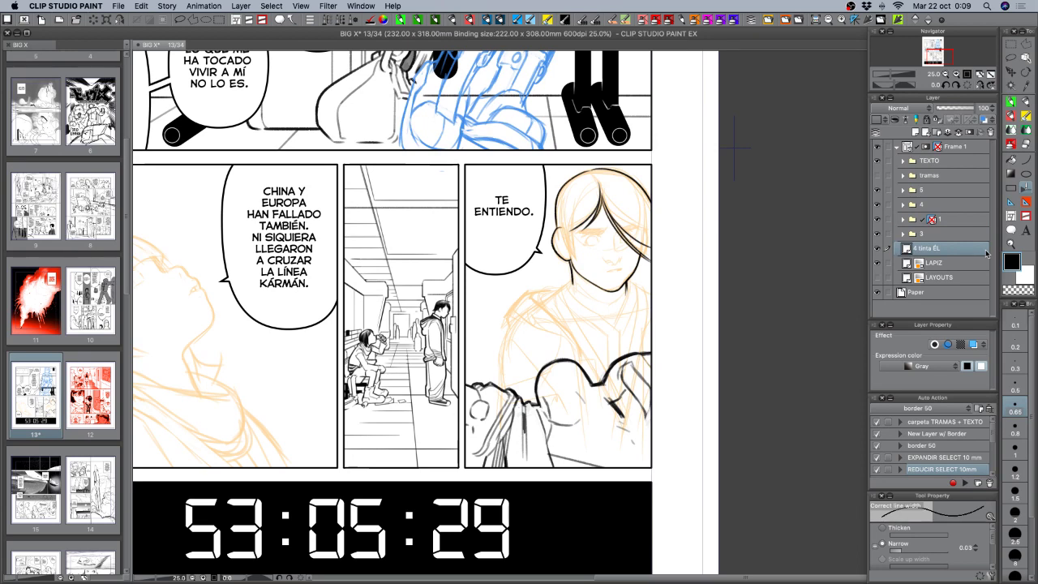
key("Delete")
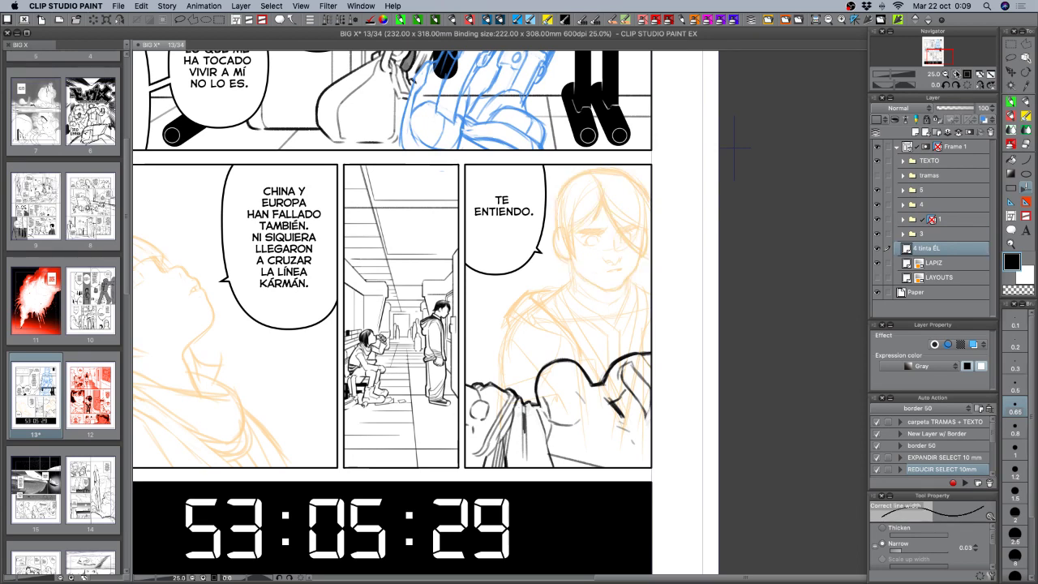
left_click_drag(691, 317, 653, 353)
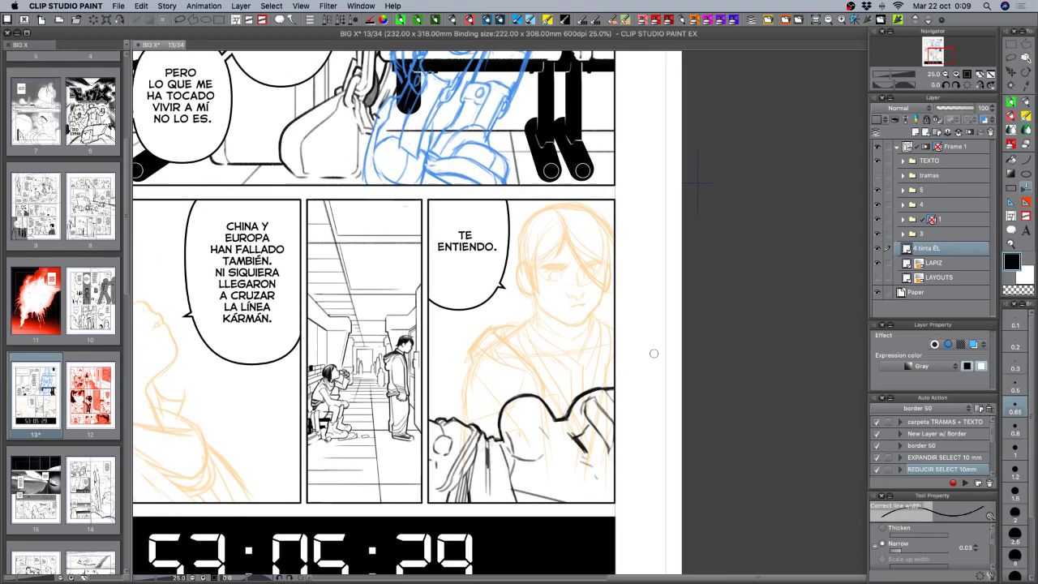
With the ink pen at brush size 1.2, ink the left contour of the man's head in the "TE ENTIENDO" panel.
left_click(1012, 105)
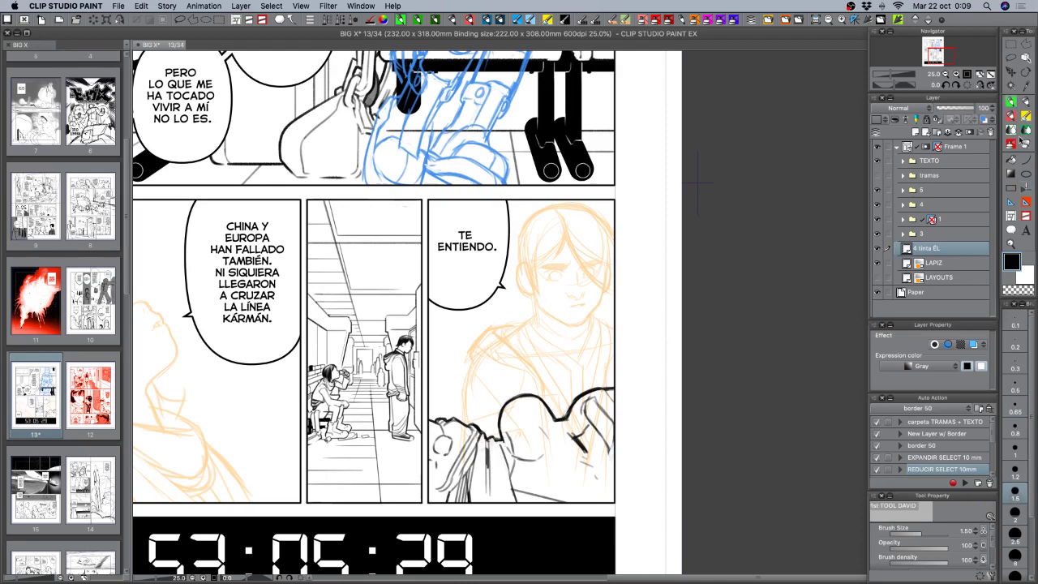
left_click(1019, 468)
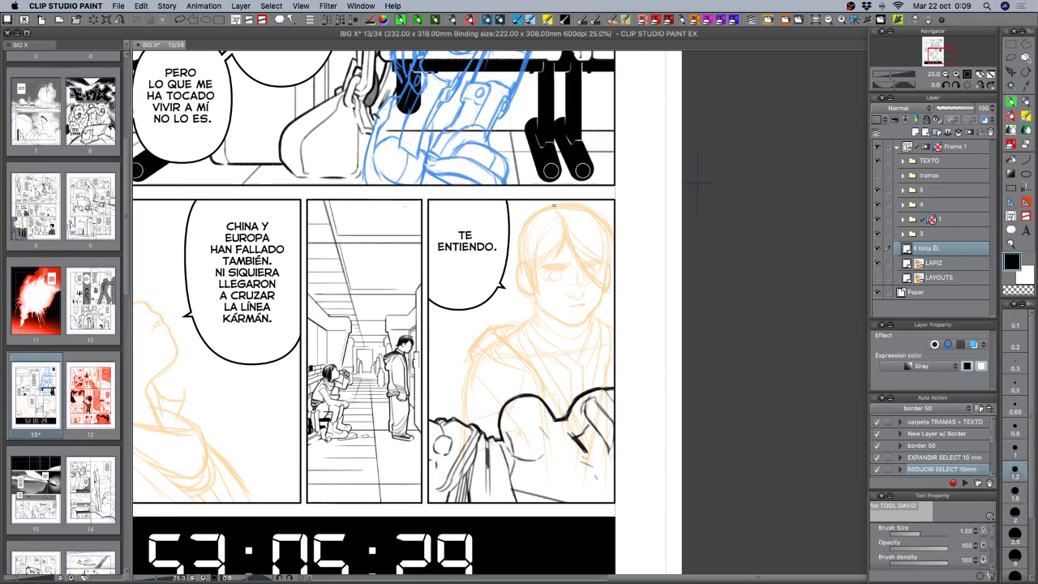
mouse_move(554, 205)
left_mouse_down()
mouse_move(529, 215)
mouse_move(518, 258)
left_mouse_up()
key("super+z")
mouse_move(553, 205)
left_mouse_down()
mouse_move(527, 223)
mouse_move(519, 260)
left_mouse_up()
key("super+z")
key("super+z")
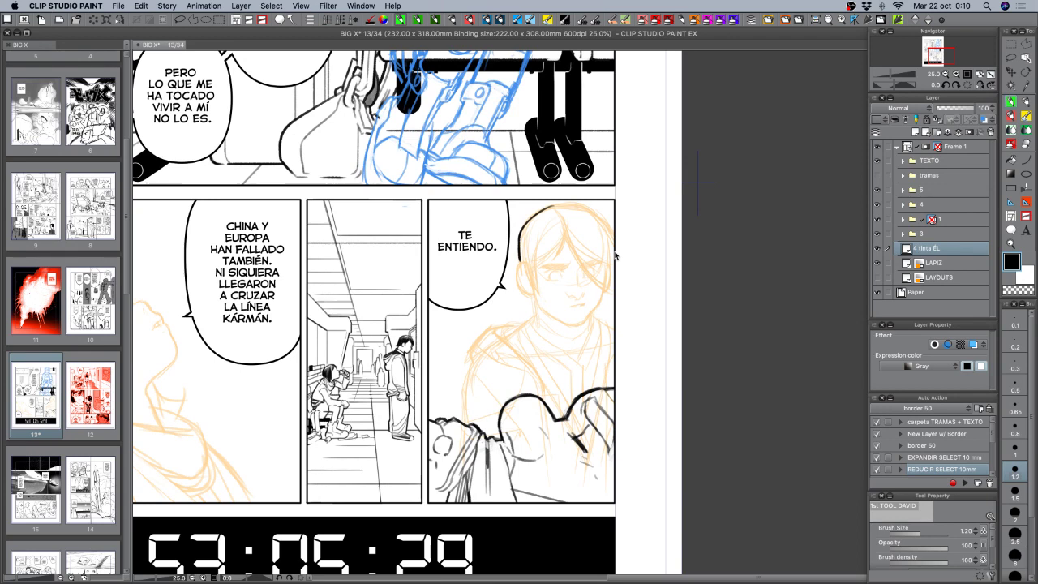
key("ctrl+z")
Ink the outline of the man's ear over the pencil sketch and clean up its stroke ends.
left_click_drag(519, 232, 521, 271)
key("c")
key("c")
left_click_drag(519, 266, 533, 296)
key("super+z")
key("super+z")
key("c")
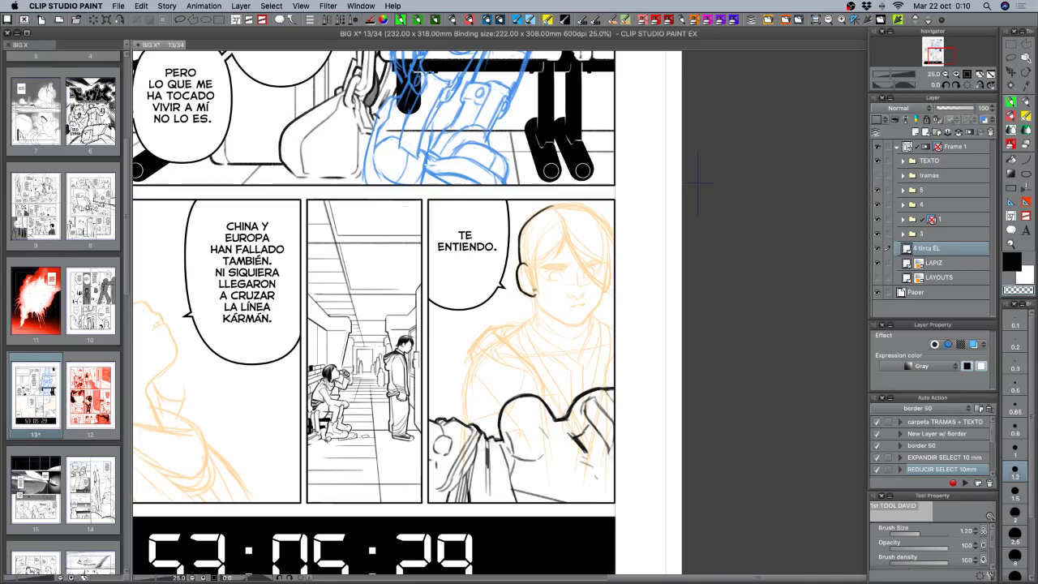
Ink the man's cheek and jaw line from below the ear down to the chin.
key("c")
mouse_move(542, 279)
left_mouse_down()
mouse_move(591, 261)
mouse_move(565, 284)
left_mouse_up()
key("super+z")
key("c")
key("c")
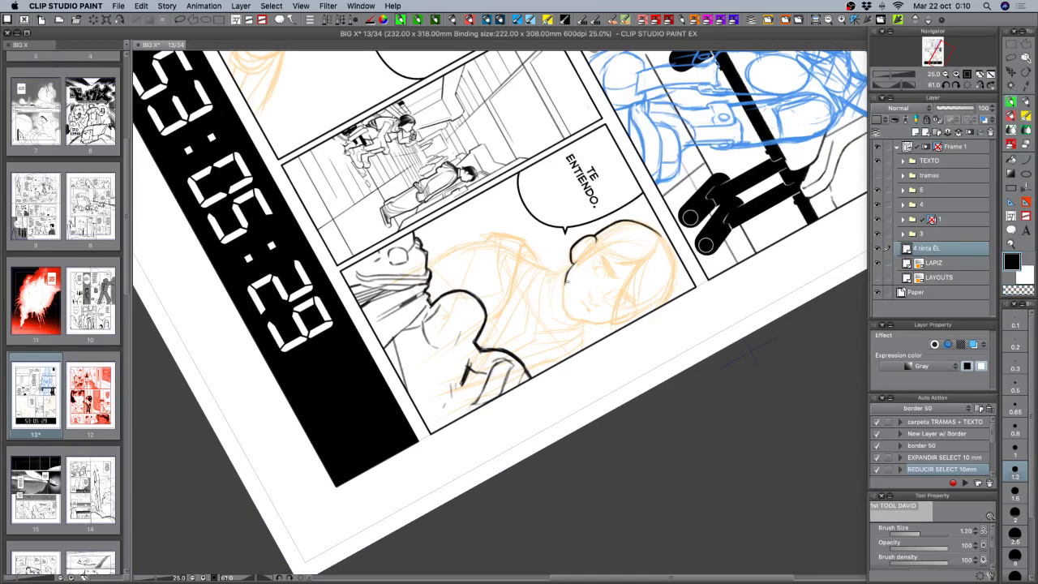
key("x")
key("x")
mouse_move(565, 297)
left_mouse_down()
mouse_move(566, 313)
mouse_move(494, 343)
mouse_move(486, 328)
left_mouse_up()
key("super+z")
key("super+z")
key("shift+space")
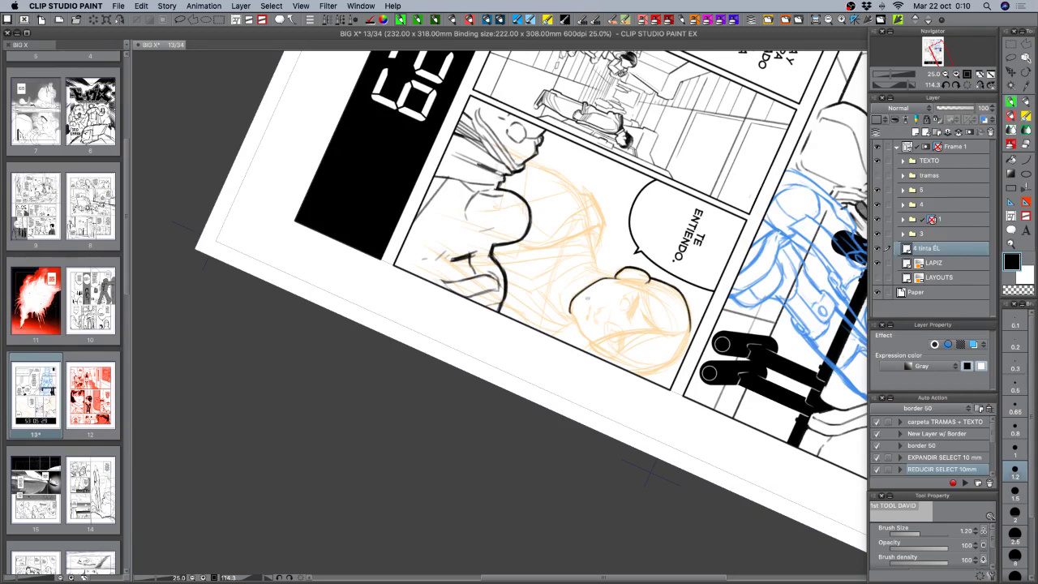
Continue the jaw contour from the chin up the far side of the man's face and tidy the line.
left_click_drag(650, 473, 446, 423)
left_click_drag(584, 300, 574, 308)
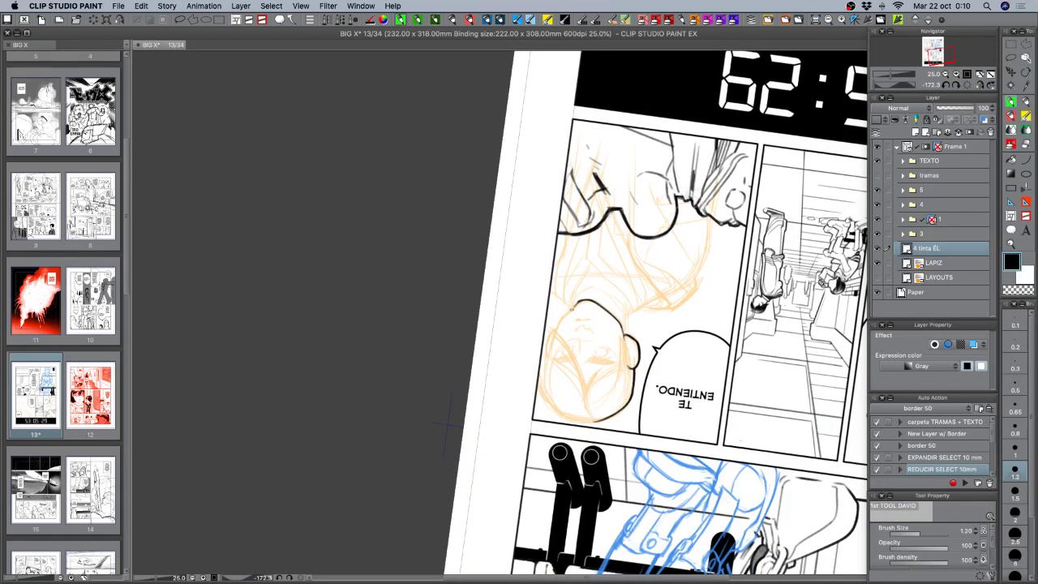
key("c")
key("c")
key("r")
left_click_drag(443, 422, 715, 260)
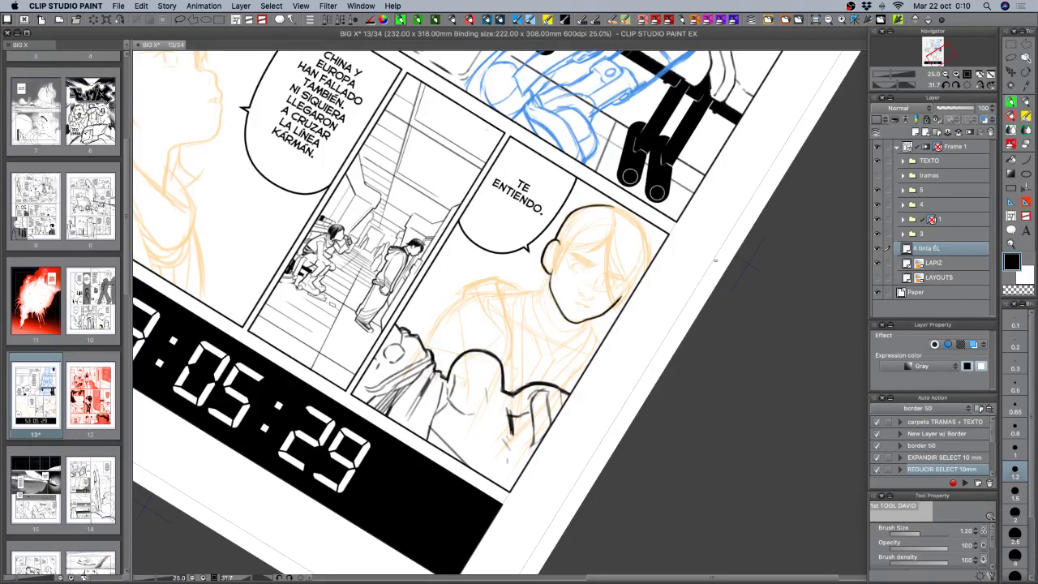
key("r")
Ink the fringe strands sweeping from the hair parting towards the man's ear, redoing strokes until the curve fits.
left_click_drag(654, 304, 618, 218)
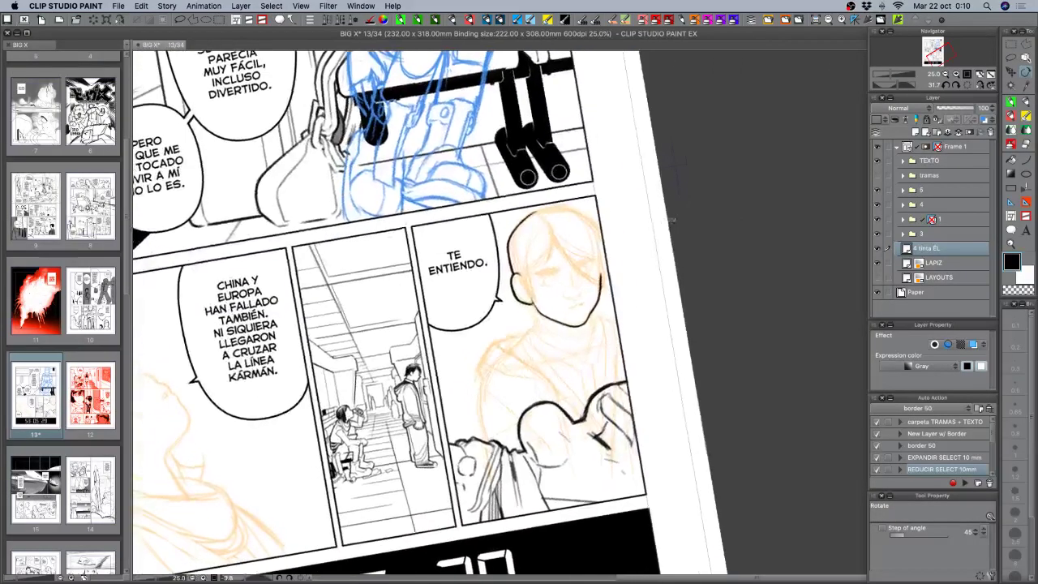
left_click_drag(549, 228, 524, 272)
key("super+z")
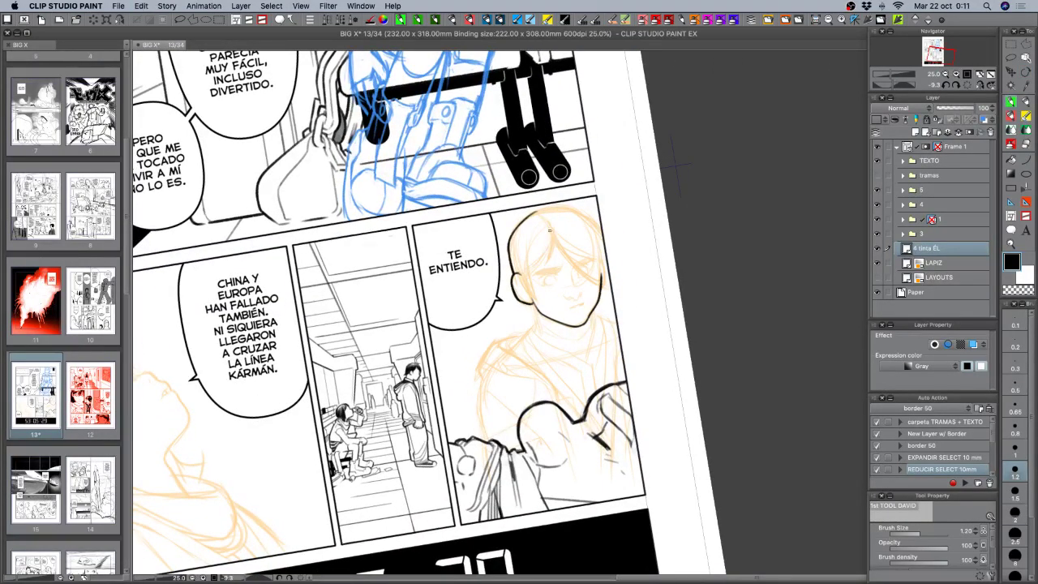
mouse_move(549, 224)
left_mouse_down()
mouse_move(530, 272)
mouse_move(548, 250)
mouse_move(540, 275)
left_mouse_up()
key("ctrl+z")
left_click_drag(552, 230, 539, 270)
left_click_drag(554, 230, 540, 273)
key("super+z")
mouse_move(554, 229)
left_mouse_down()
mouse_move(539, 273)
mouse_move(570, 285)
mouse_move(556, 364)
left_mouse_up()
Ink the long fringe strands falling from the parting across the far side of the man's face.
key("shift+space")
key("p")
left_click_drag(645, 266, 612, 332)
left_click_drag(647, 266, 632, 327)
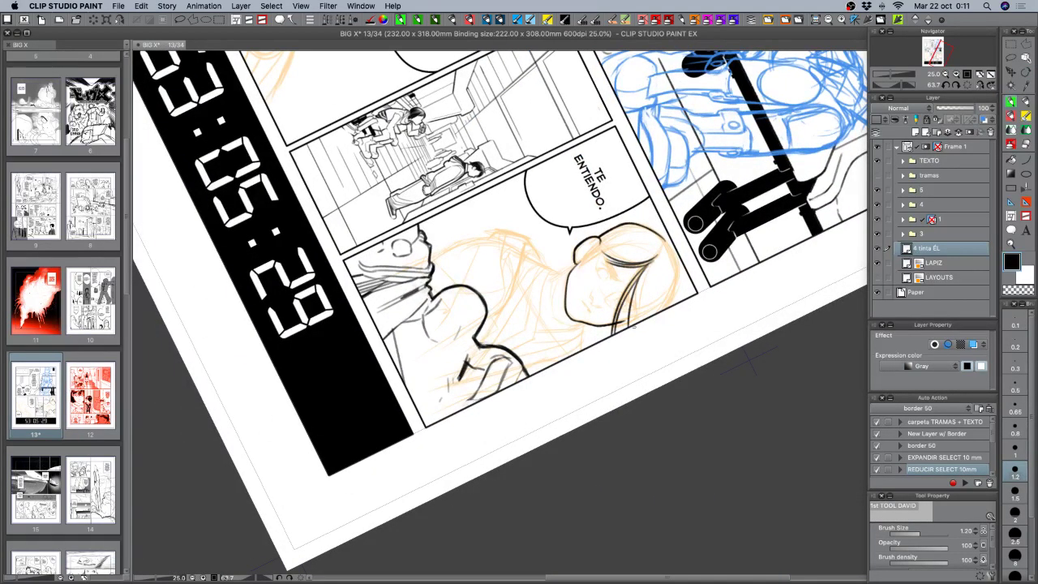
left_click_drag(662, 240, 662, 311)
key("super+z")
left_click_drag(660, 239, 656, 312)
key("super+z")
mouse_move(662, 239)
left_mouse_down()
mouse_move(676, 281)
mouse_move(666, 308)
left_mouse_up()
key("shift+space")
mouse_move(713, 381)
left_mouse_down()
mouse_move(721, 194)
mouse_move(694, 122)
left_mouse_up()
key("super+z")
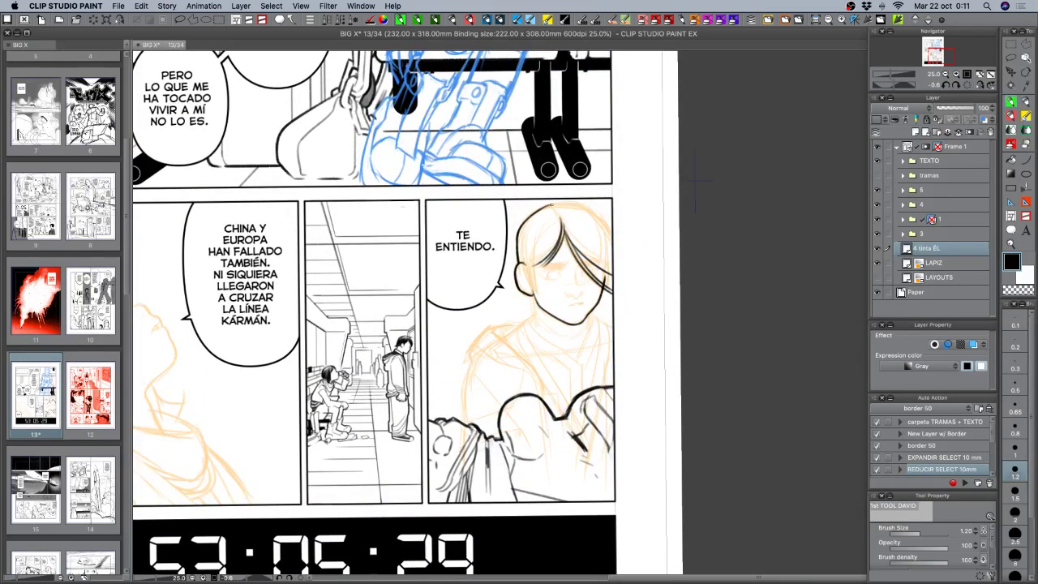
Ink the far contour of the man's head from the crown towards the panel border.
mouse_move(552, 205)
left_mouse_down()
mouse_move(585, 202)
mouse_move(608, 223)
mouse_move(639, 328)
left_mouse_up()
key("shift+space")
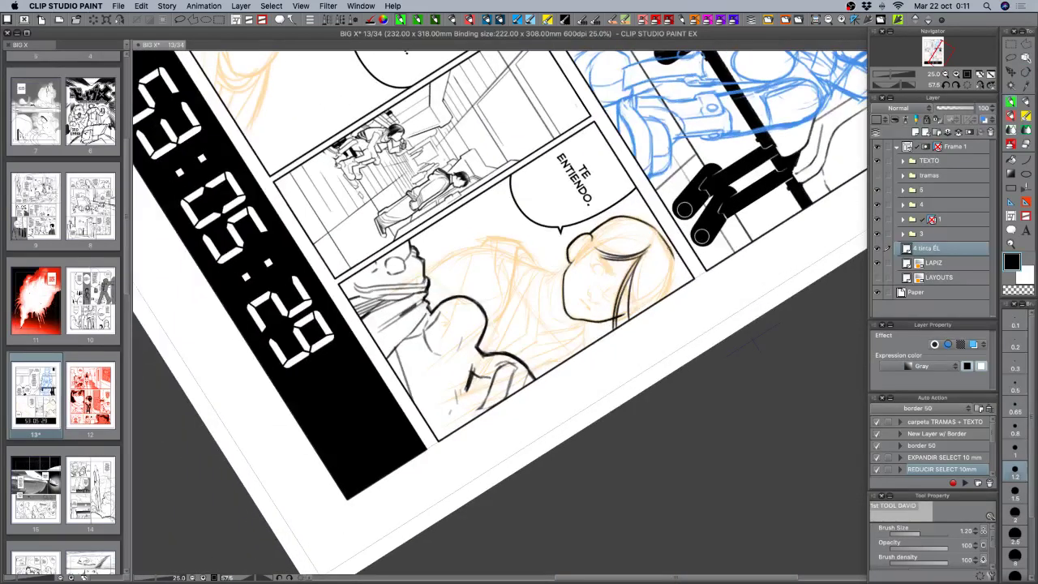
left_click_drag(669, 250, 658, 294)
key("shift+space")
left_click_drag(683, 260, 689, 325)
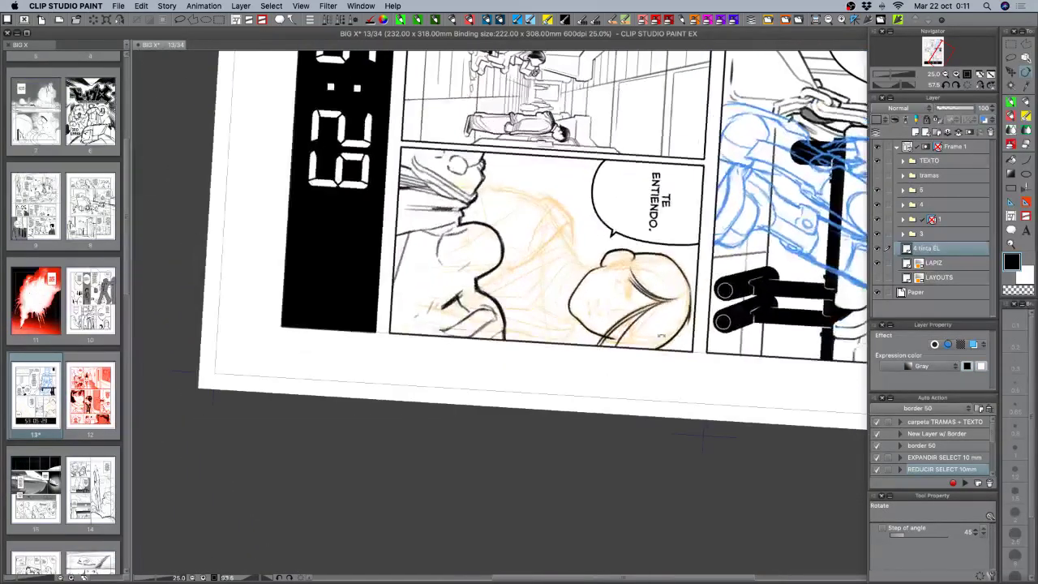
Ink pointed hair tufts on both sides of the man's crown and trim their edges.
left_click(1011, 103)
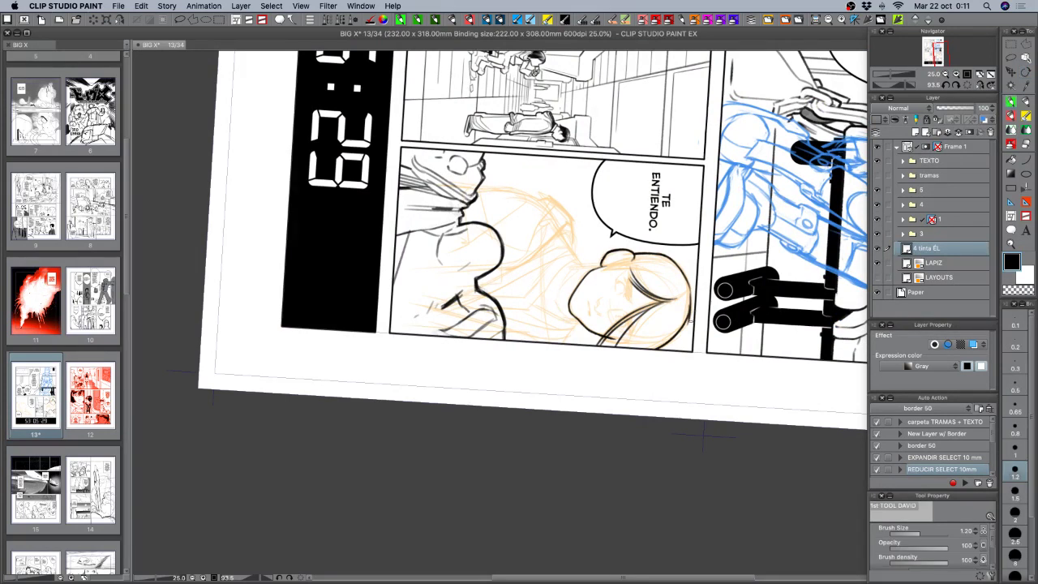
mouse_move(688, 314)
left_mouse_down()
mouse_move(677, 347)
mouse_move(688, 320)
left_mouse_up()
key("x")
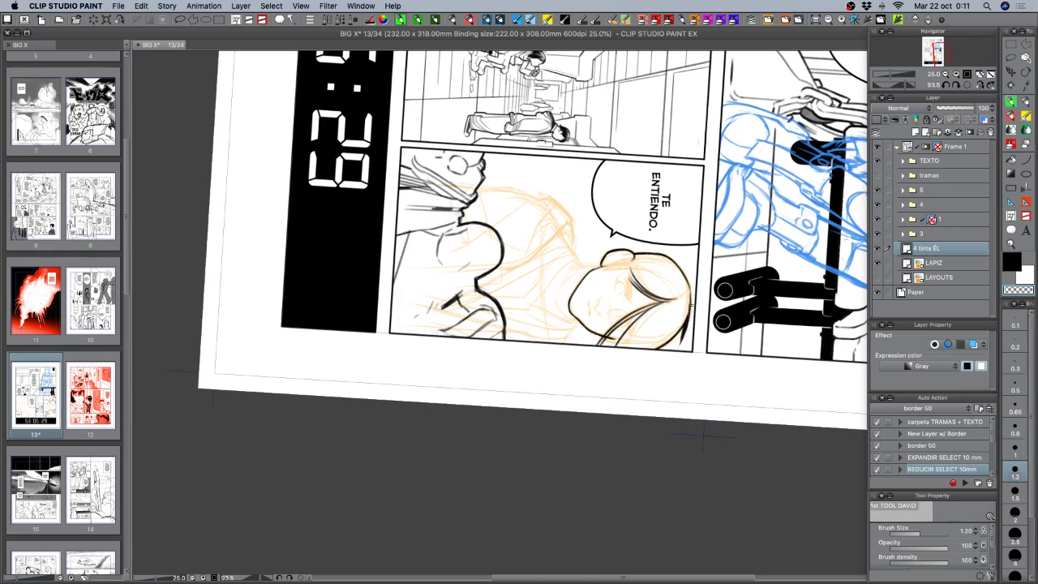
key("c")
key("c")
key("c")
left_click_drag(689, 268, 688, 291)
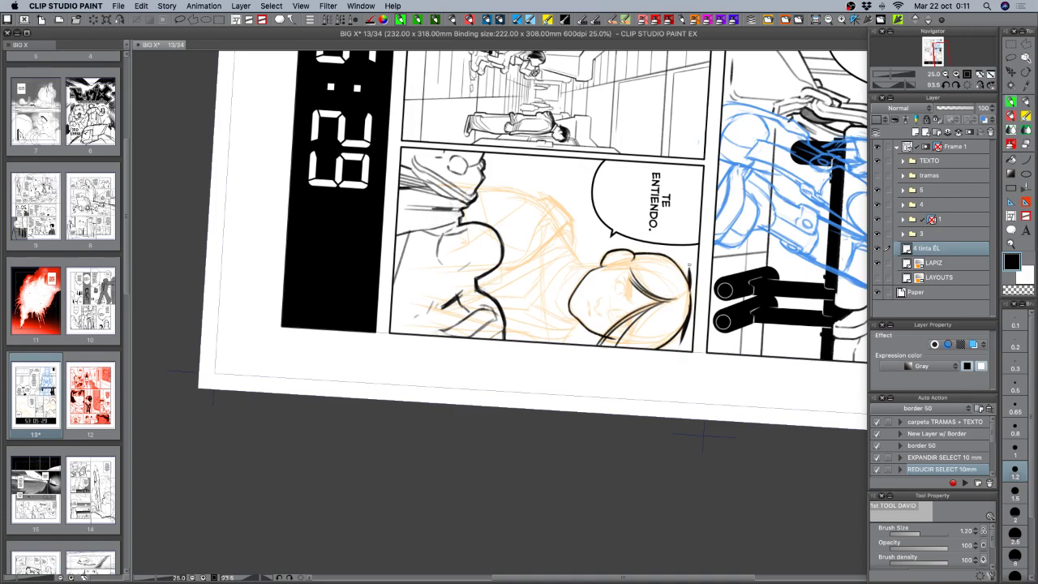
mouse_move(687, 264)
left_mouse_down()
mouse_move(689, 278)
mouse_move(669, 240)
mouse_move(614, 231)
left_mouse_up()
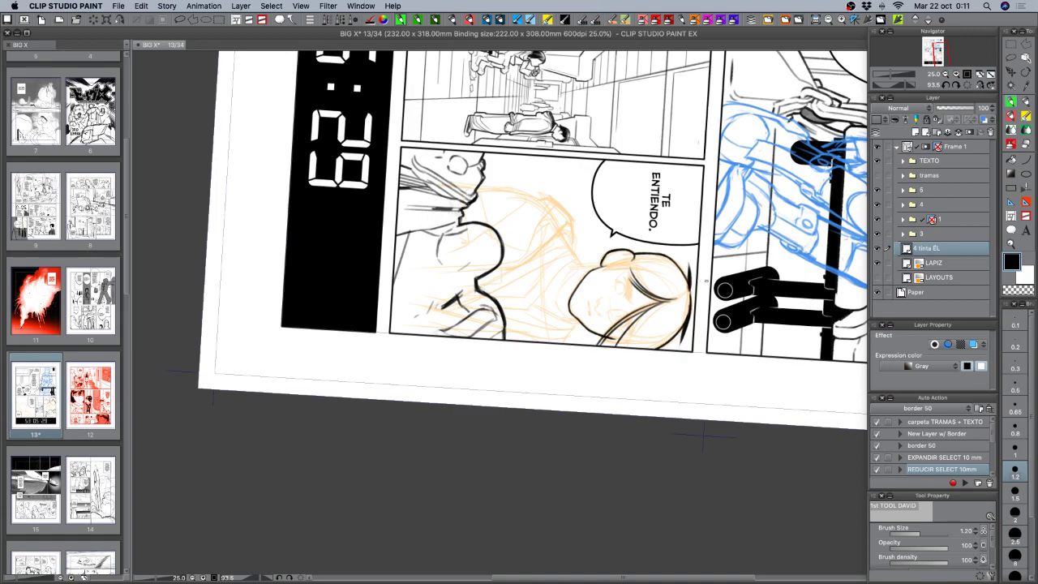
key("shift+space")
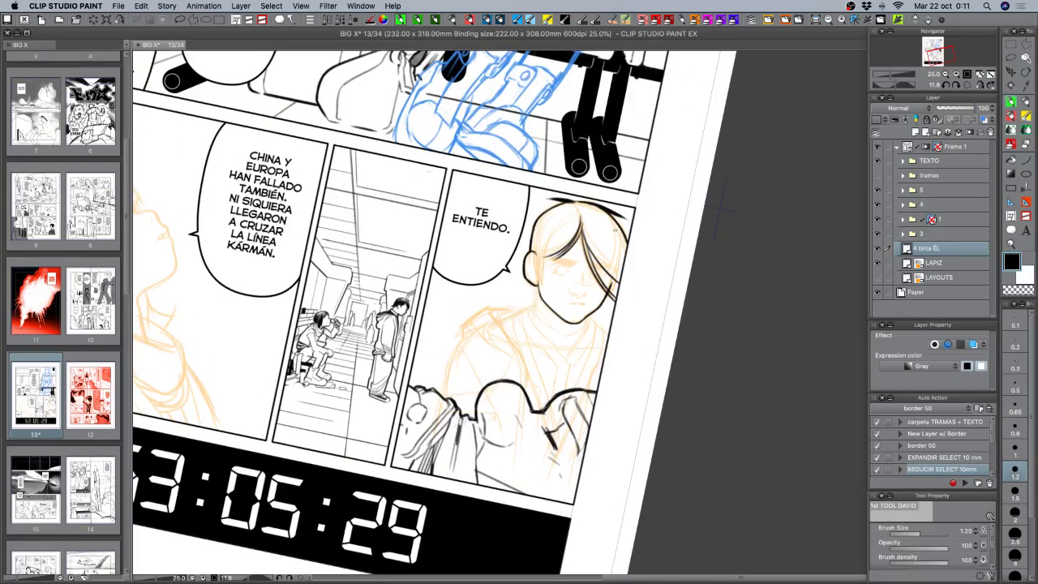
Add more spiky hair strands along the top of the man's head and clean up their overlaps.
left_click(956, 73)
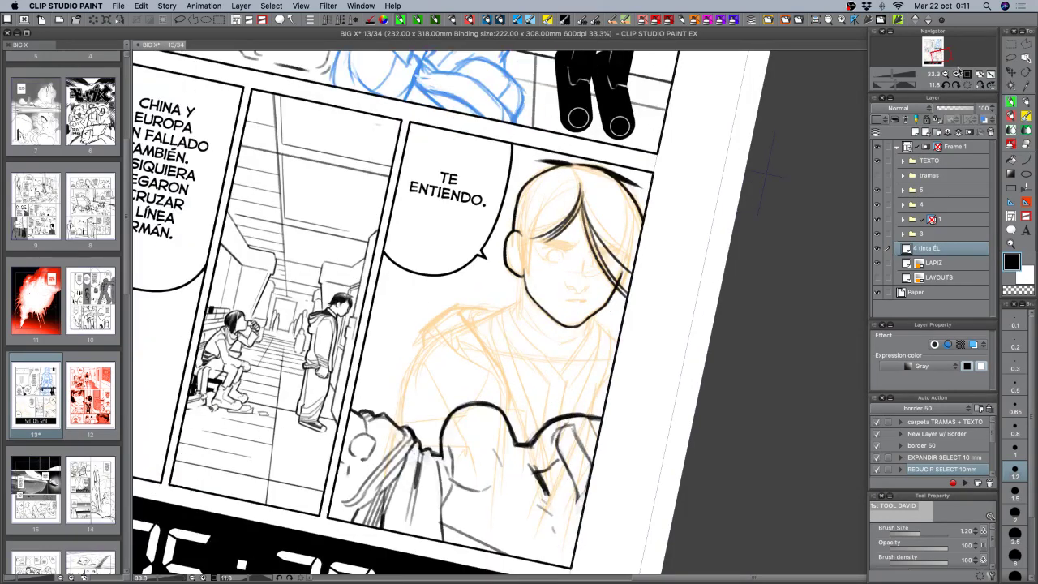
key("shift+space")
mouse_move(738, 281)
left_mouse_down()
mouse_move(746, 243)
mouse_move(734, 227)
left_mouse_up()
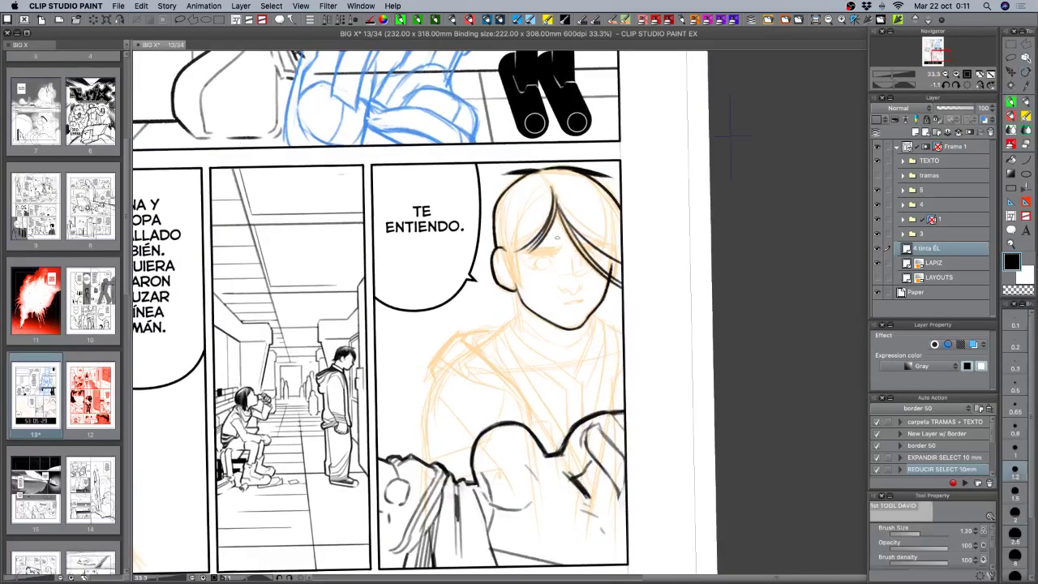
key("space")
mouse_move(534, 165)
left_mouse_down()
mouse_move(555, 283)
mouse_move(607, 276)
left_mouse_up()
key("c")
key("c")
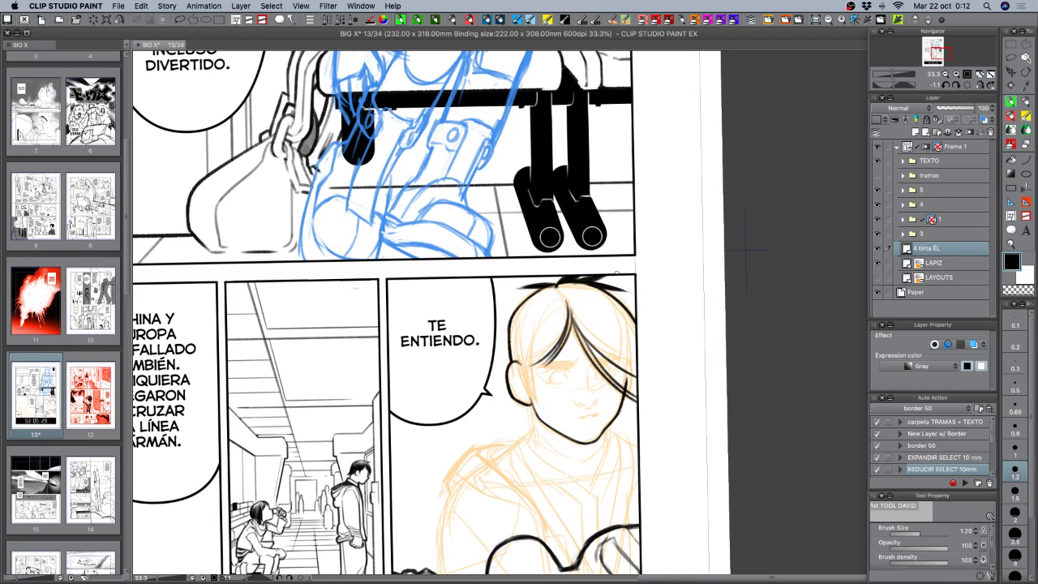
key("c")
key("c")
Ink the man's sideburn with tapered strokes in front of the ear.
key("r")
mouse_move(699, 454)
left_mouse_down()
mouse_move(738, 338)
mouse_move(740, 363)
mouse_move(704, 455)
left_mouse_up()
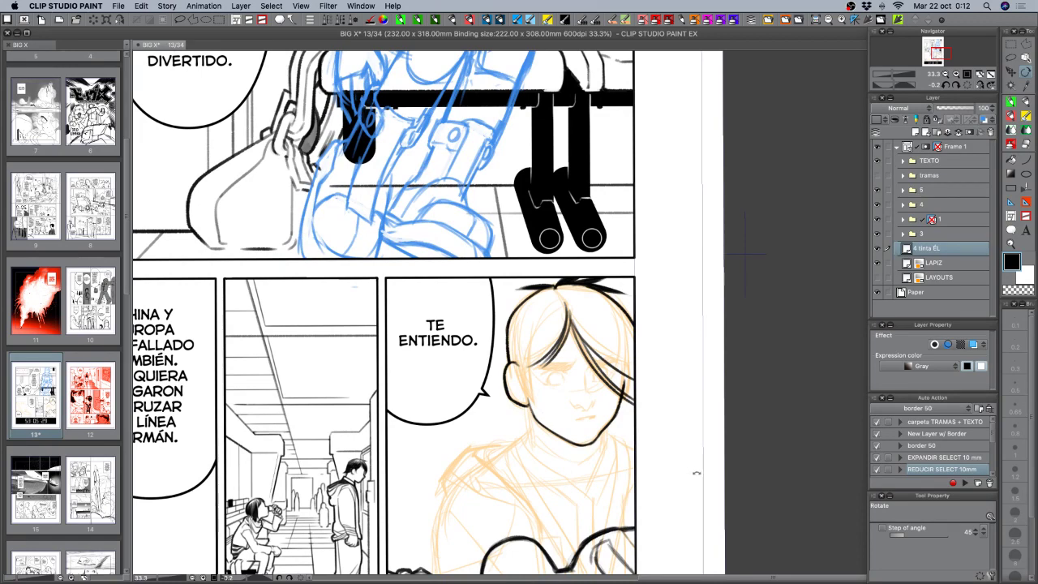
key("p")
left_click_drag(677, 446, 654, 458)
mouse_move(535, 268)
left_mouse_down()
mouse_move(546, 322)
mouse_move(548, 300)
mouse_move(553, 315)
left_mouse_up()
left_click_drag(544, 275, 557, 318)
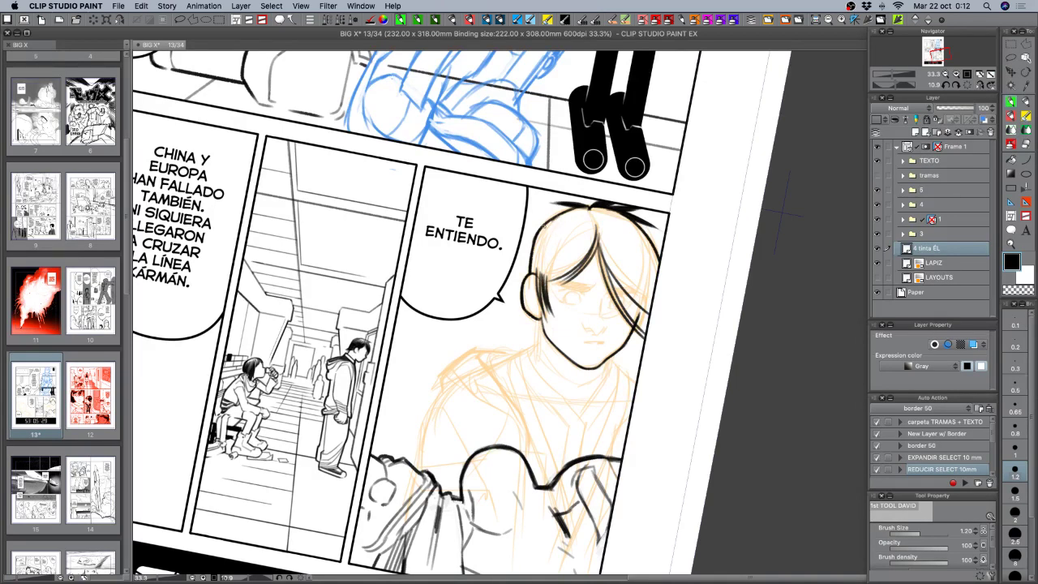
Darken the hair between the parting and the ear with dense feathered strokes, leaving a highlight.
mouse_move(557, 222)
left_mouse_down()
mouse_move(537, 254)
mouse_move(550, 235)
mouse_move(541, 274)
left_mouse_up()
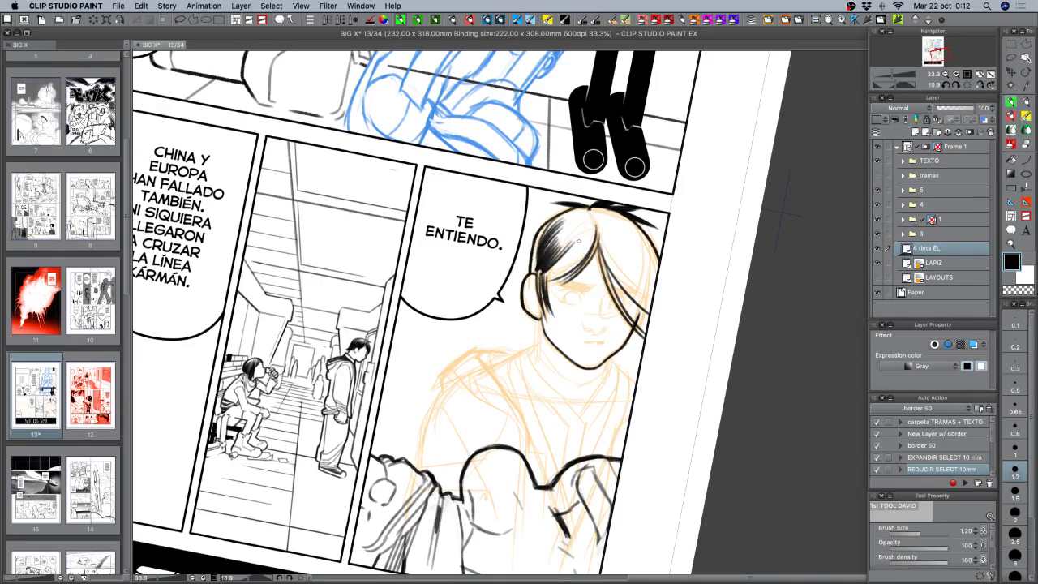
mouse_move(579, 240)
left_mouse_down()
mouse_move(556, 263)
mouse_move(587, 237)
mouse_move(554, 268)
mouse_move(589, 238)
mouse_move(539, 274)
mouse_move(565, 260)
left_mouse_up()
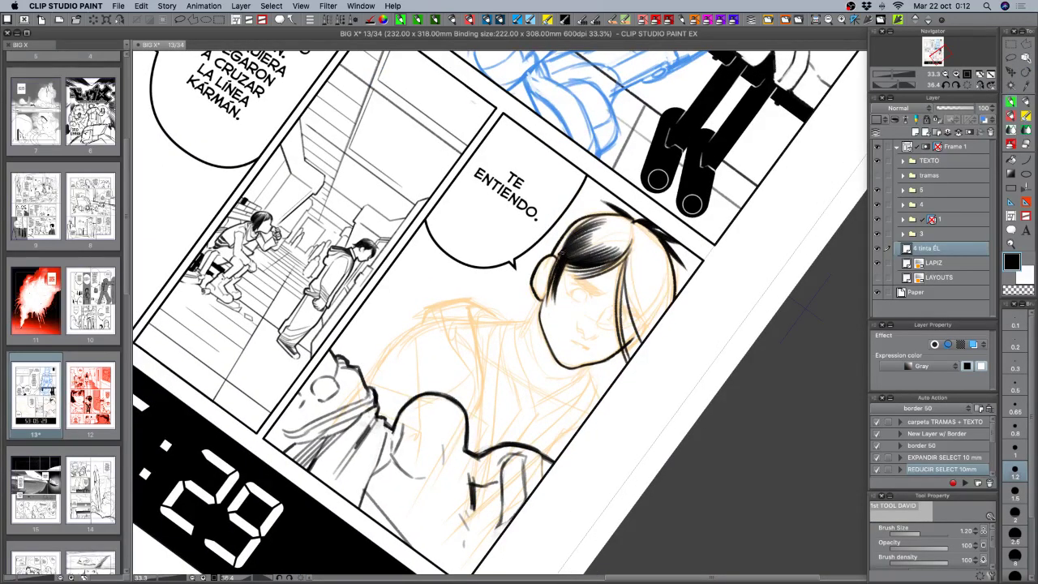
left_click_drag(564, 253, 548, 290)
left_click_drag(580, 227, 569, 233)
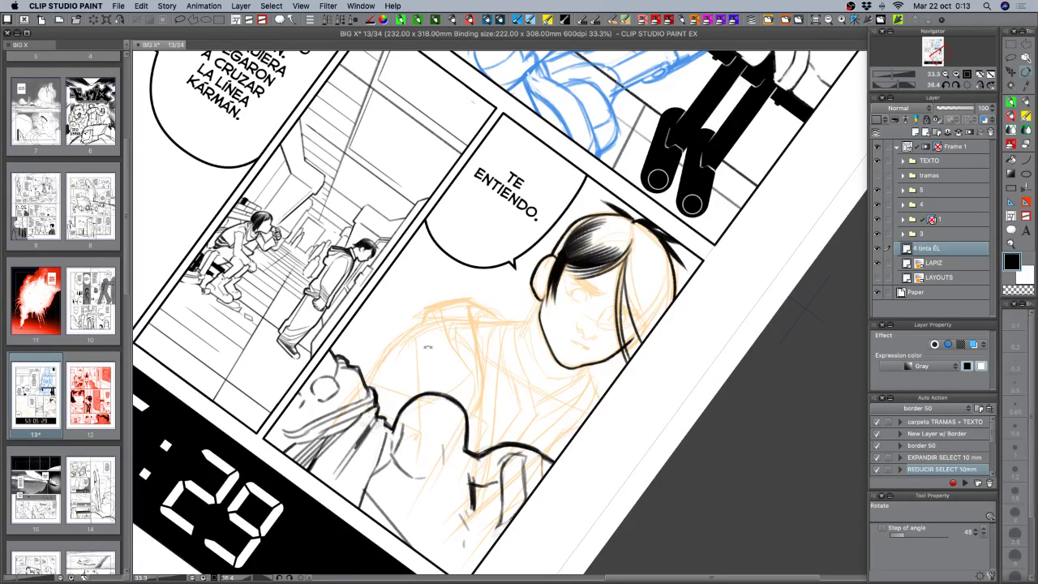
Ink the outer contour of the man's hair from the crown down to the ear and trim its edge.
left_click_drag(429, 348, 429, 449)
left_click_drag(531, 237, 527, 259)
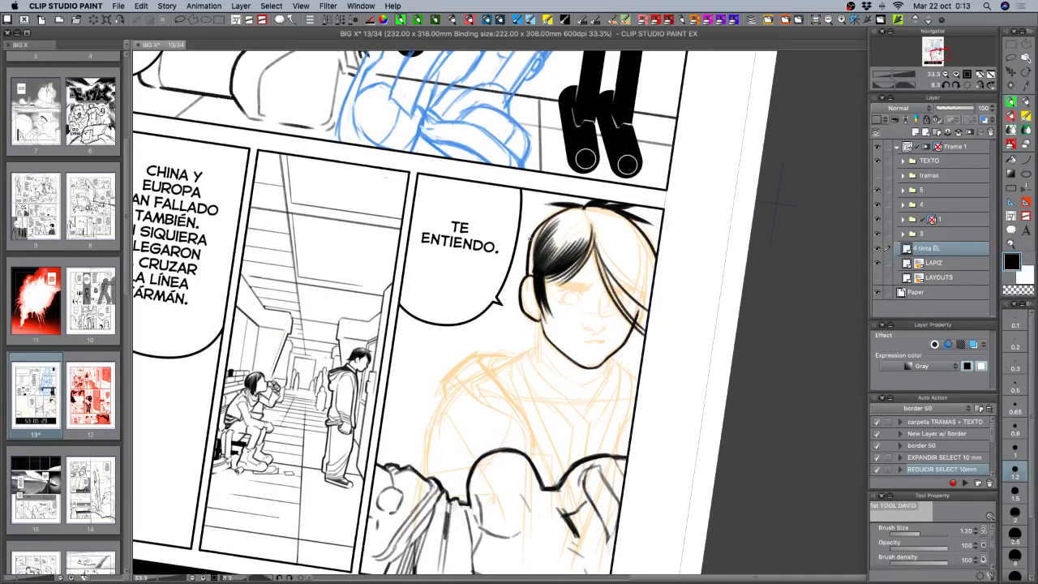
left_click_drag(543, 222, 527, 276)
left_click_drag(531, 236, 524, 280)
key("c")
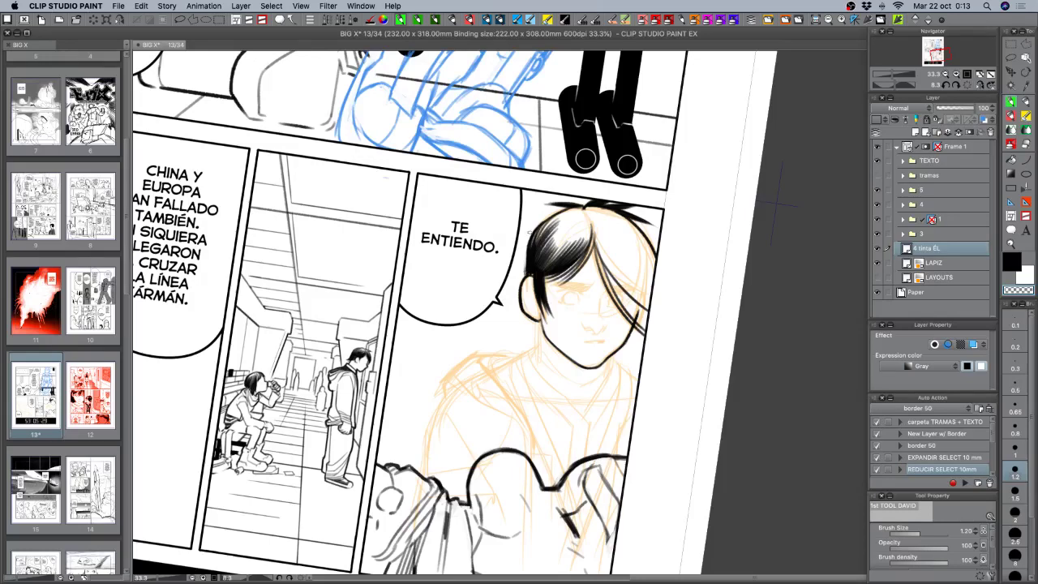
key("c")
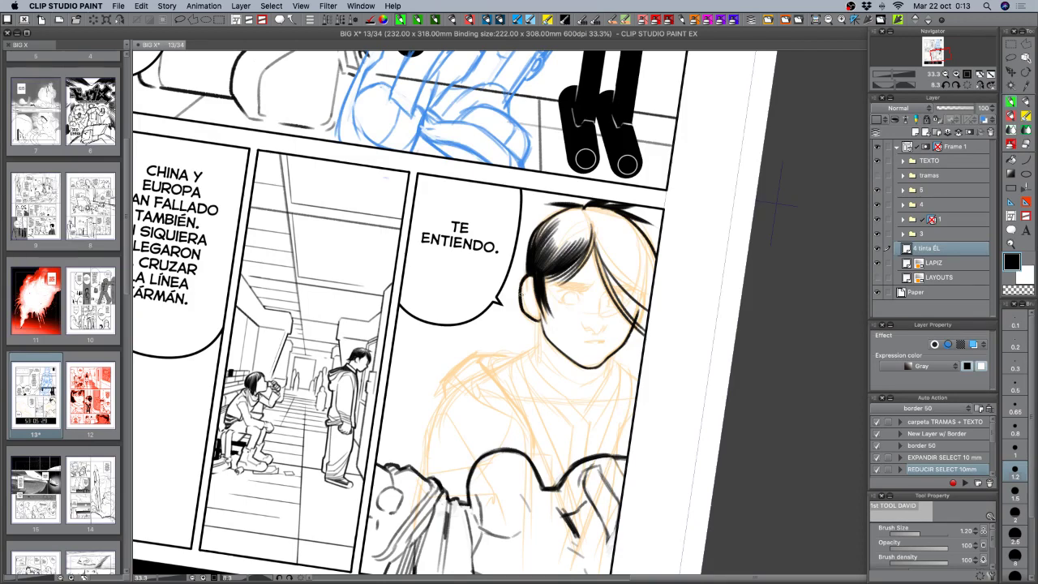
Touch up the hair contour around the crown, alternating ink and transparent strokes.
left_click_drag(690, 325, 686, 285)
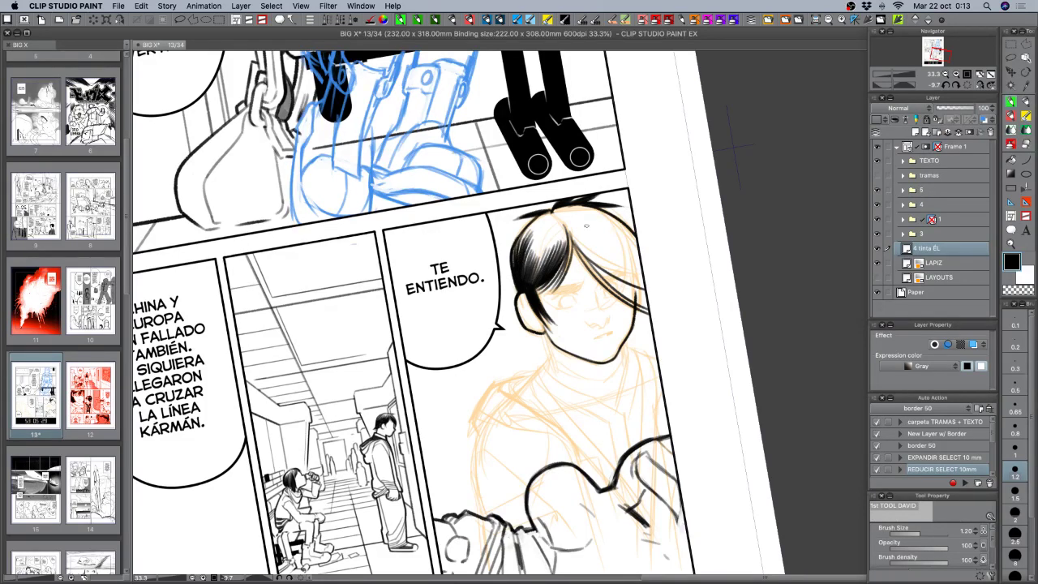
key("c")
key("super+z")
key("super+z")
key("c")
key("c")
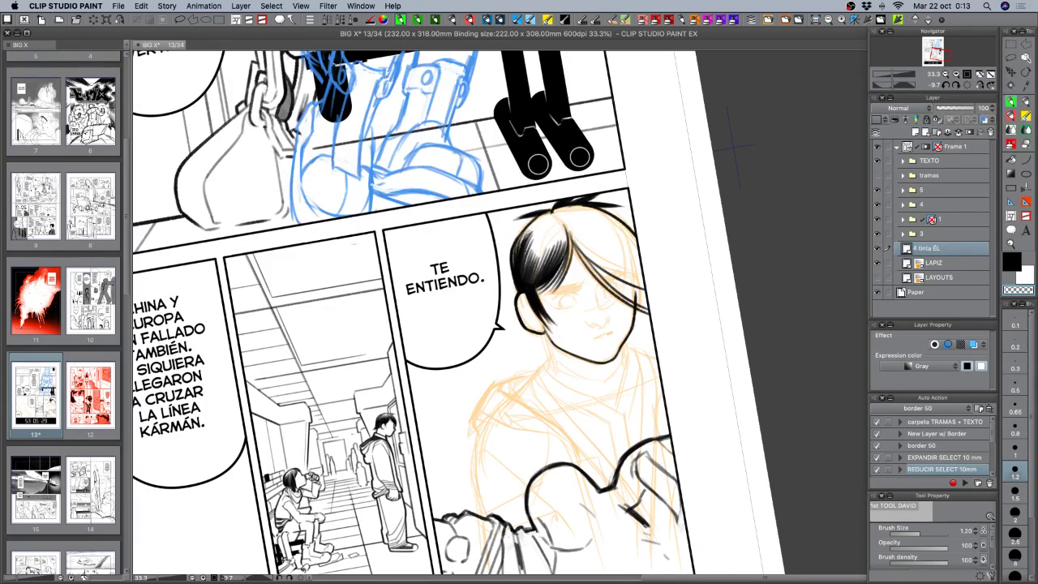
key("c")
key("c")
key("c")
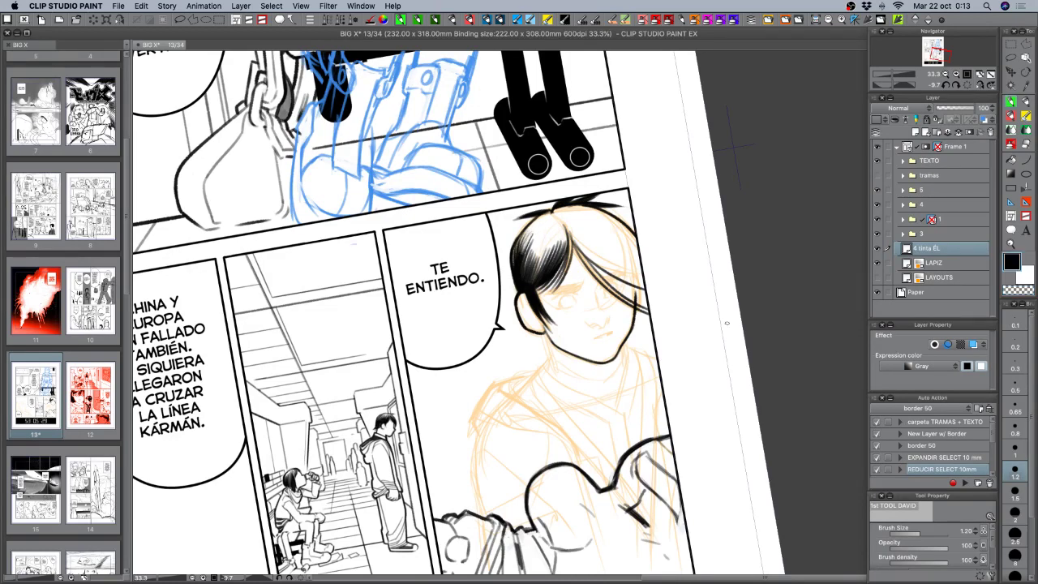
Add fine strands beside the upper hair contour with brush size 1, saving the page along the way.
key("bracketleft")
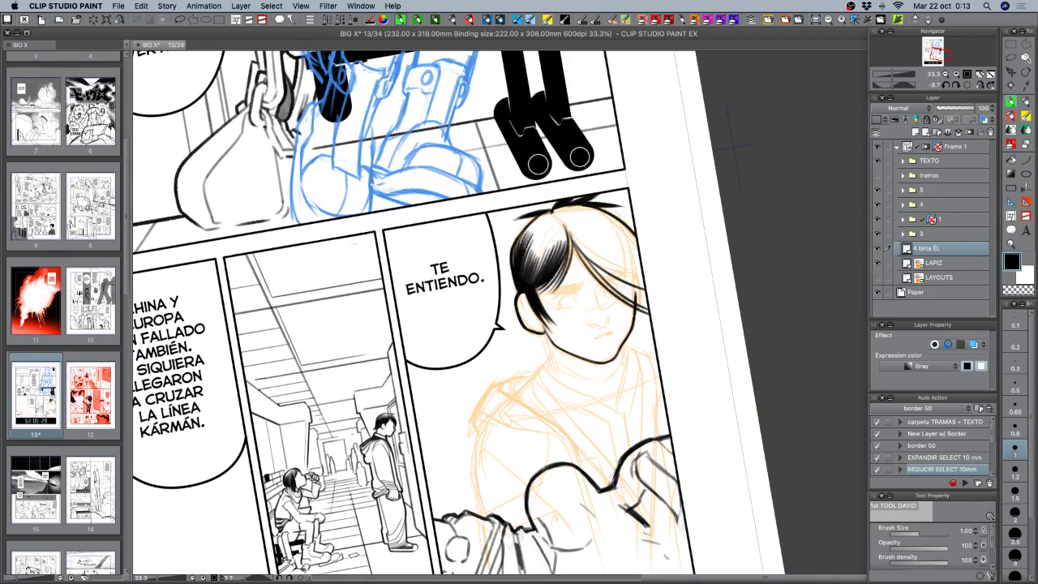
left_click_drag(532, 232, 523, 245)
key("super+s")
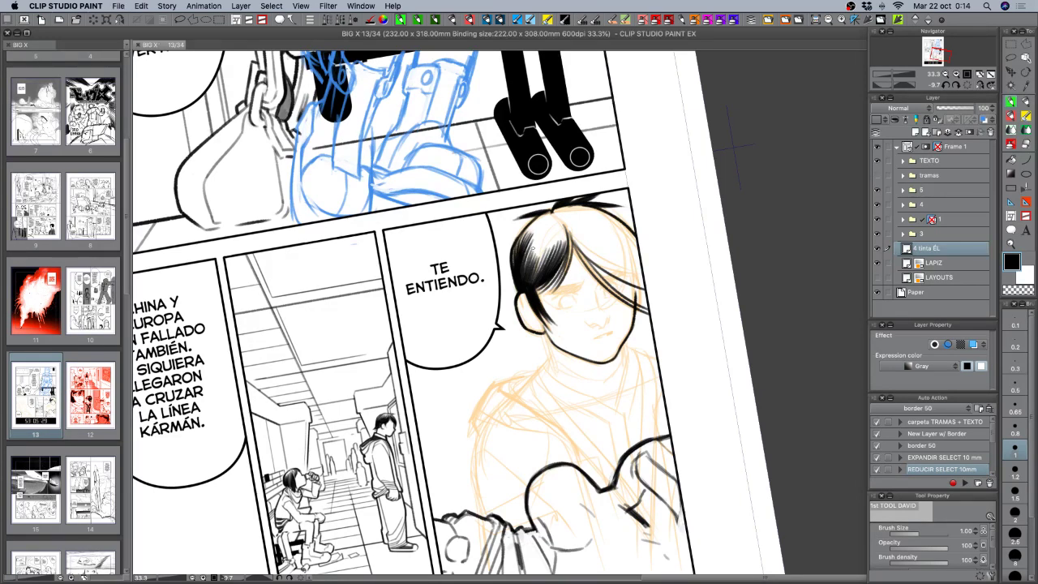
key("c")
left_click_drag(535, 229, 527, 240)
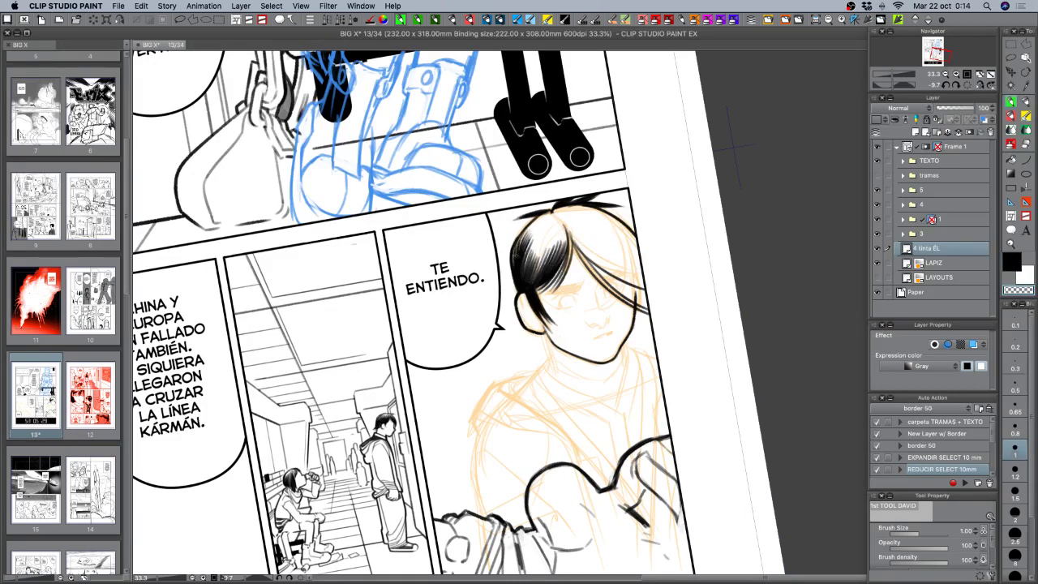
Ink feathered strands with brush size 1.2 from the crown into the ear-side hair, leaving a highlight band.
key("r")
left_click_drag(645, 276, 475, 339)
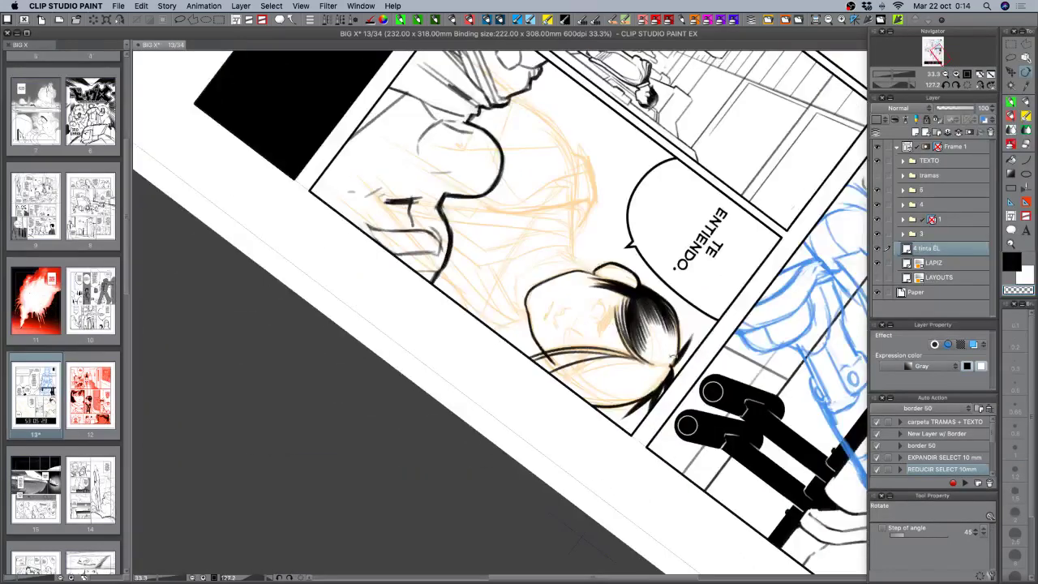
key("r")
left_click_drag(673, 356, 727, 432)
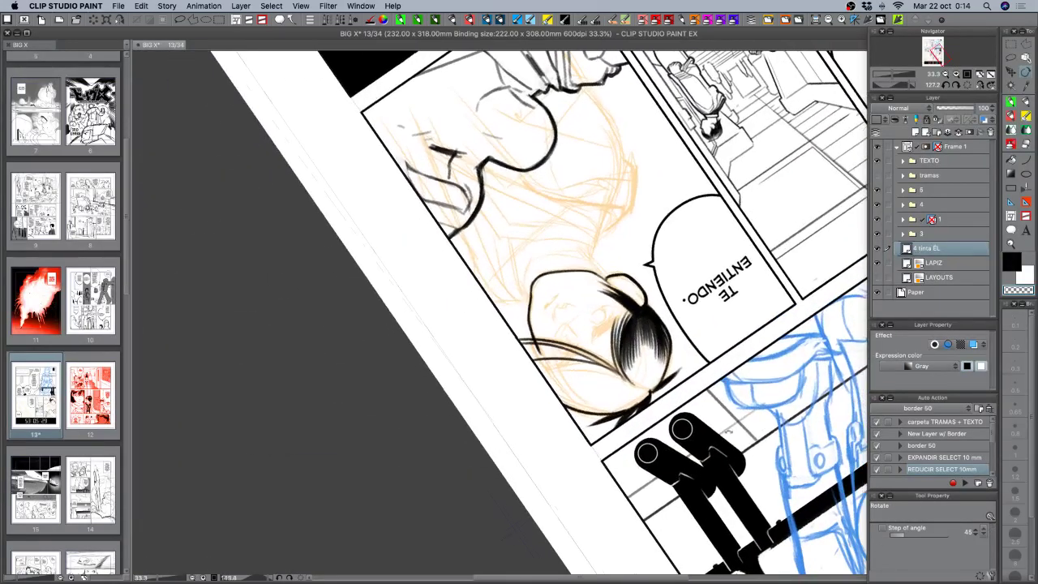
left_click(1016, 470)
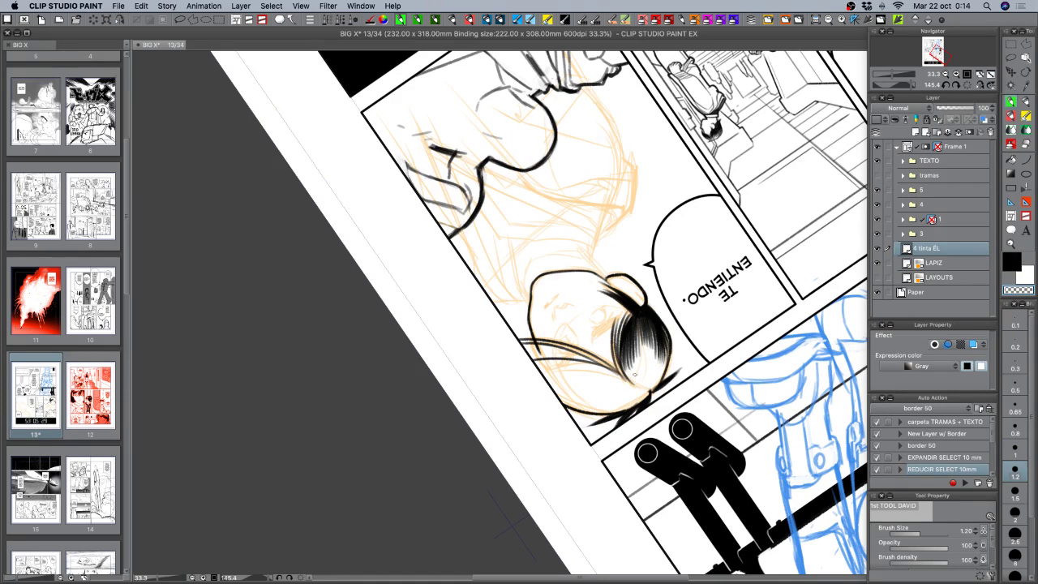
key("c")
mouse_move(631, 374)
left_mouse_down()
mouse_move(638, 388)
mouse_move(642, 373)
mouse_move(641, 387)
mouse_move(648, 372)
mouse_move(645, 387)
mouse_move(655, 381)
mouse_move(645, 389)
mouse_move(654, 381)
left_mouse_up()
key("super+z")
key("super+z")
key("super+z")
key("super+z")
key("c")
key("c")
left_click_drag(659, 378, 650, 389)
key("shift+space")
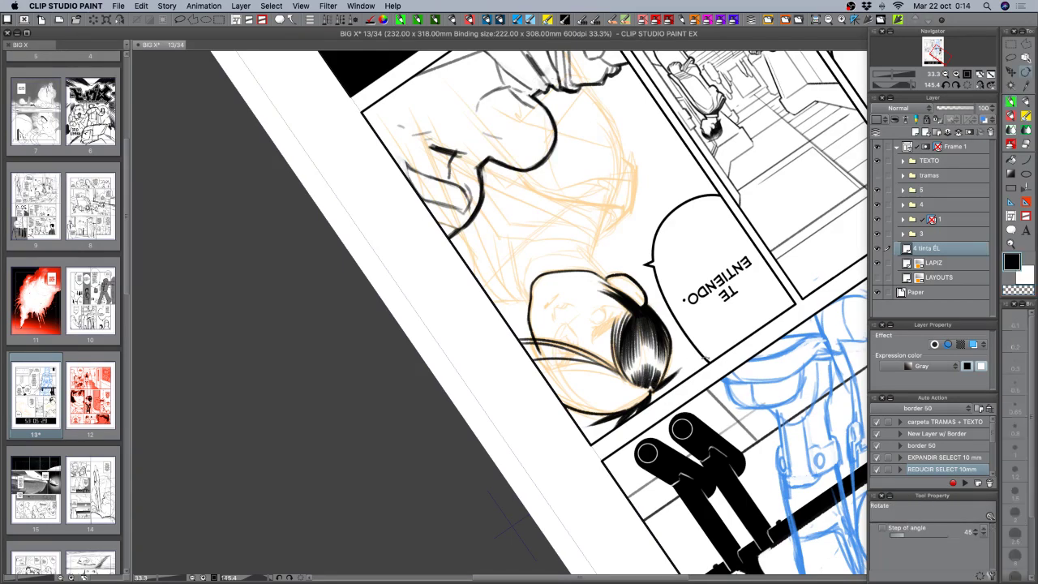
Ink extra strands in the long fringe across the far side of the face, trim them and save the page.
left_click_drag(755, 351, 580, 188)
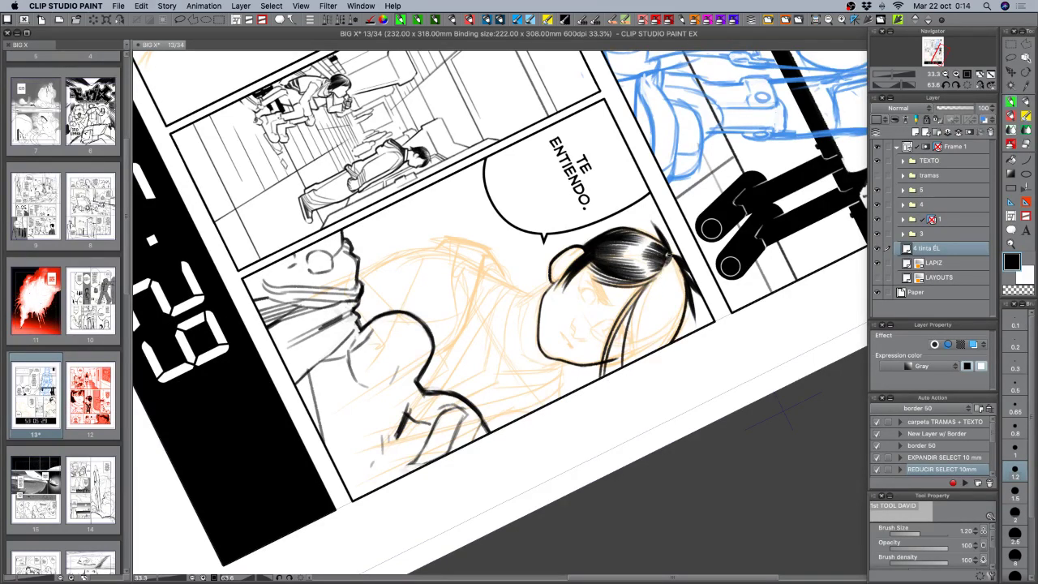
left_click_drag(647, 282, 624, 365)
key("super+z")
mouse_move(645, 291)
left_mouse_down()
mouse_move(625, 366)
mouse_move(635, 337)
left_mouse_up()
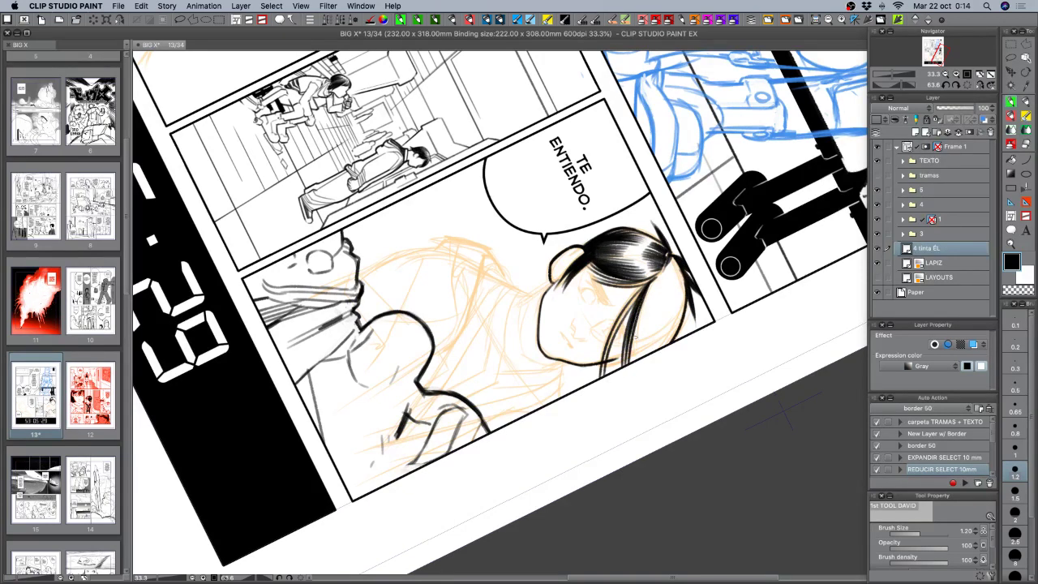
key("c")
left_click_drag(657, 276, 649, 283)
key("shift+space")
left_click_drag(732, 422, 744, 227)
key("super+s")
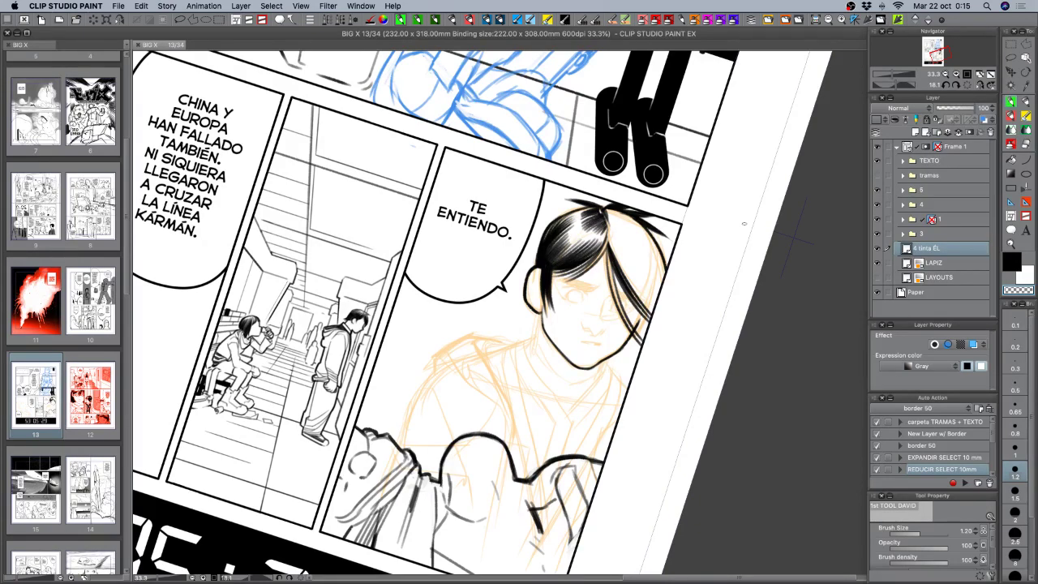
Start darkening the far side of the hair with tapered strokes radiating from the crown.
key("shift+space")
left_click_drag(644, 278, 641, 350)
mouse_move(658, 305)
left_mouse_down()
mouse_move(678, 290)
mouse_move(670, 321)
mouse_move(678, 291)
mouse_move(665, 311)
left_mouse_up()
key("c")
key("super+z")
key("ctrl+z")
left_click_drag(691, 375, 705, 362)
left_click_drag(687, 301, 680, 336)
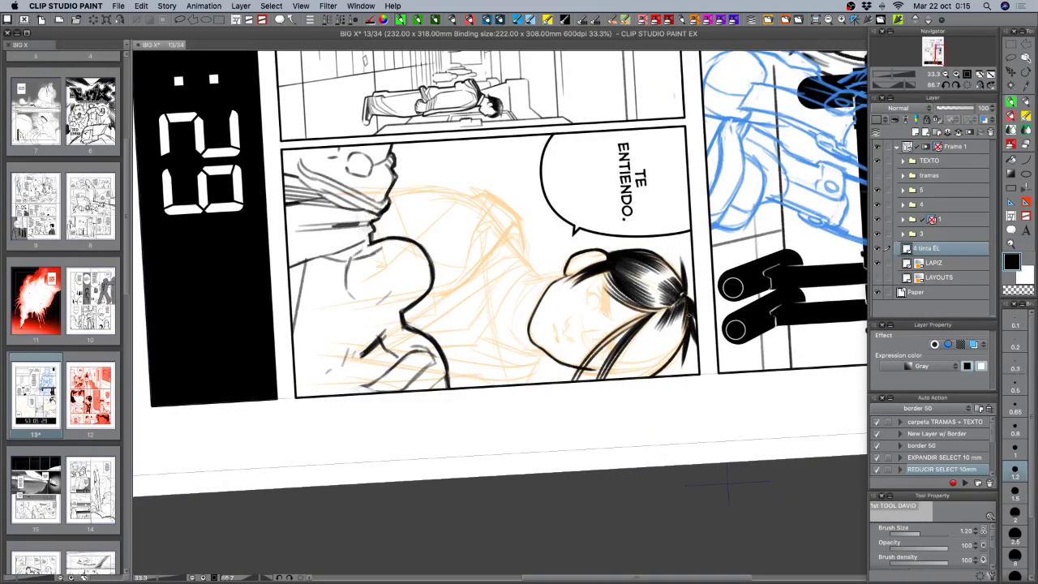
Fill the outer far-side hair with dense feathered strokes from the crown to the panel border, leaving a highlight.
left_click_drag(687, 299, 643, 370)
left_click_drag(671, 331, 642, 376)
left_click_drag(673, 339, 645, 375)
key("super+z")
key("super+z")
left_click_drag(673, 330, 644, 378)
key("super+z")
key("super+z")
left_click_drag(676, 338, 646, 375)
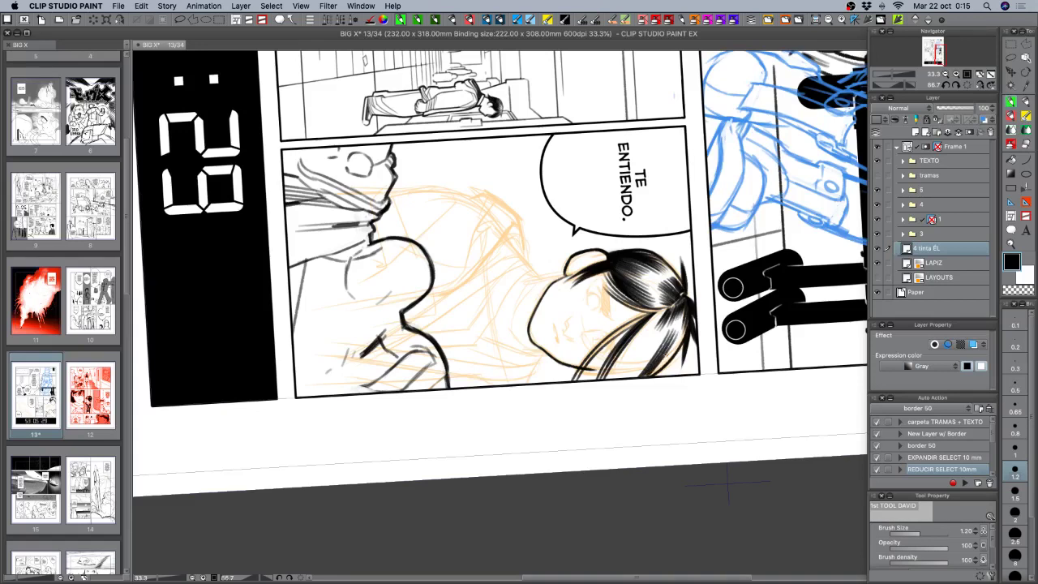
left_click_drag(676, 338, 647, 375)
key("super+z")
mouse_move(676, 337)
left_mouse_down()
mouse_move(681, 350)
mouse_move(658, 371)
mouse_move(676, 352)
left_mouse_up()
mouse_move(680, 332)
left_mouse_down()
mouse_move(657, 375)
mouse_move(656, 361)
left_mouse_up()
key("super+z")
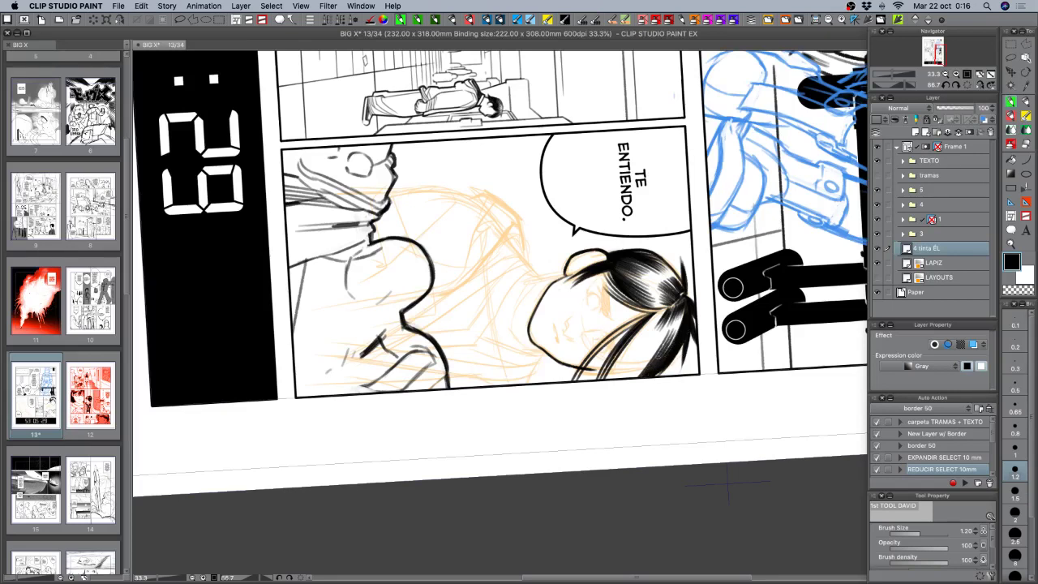
Ink long strands filling the lower fringe down to the panel border, redoing uneven strokes.
left_click_drag(659, 311, 605, 377)
key("super+z")
left_click_drag(659, 312, 605, 380)
left_click_drag(650, 325, 611, 380)
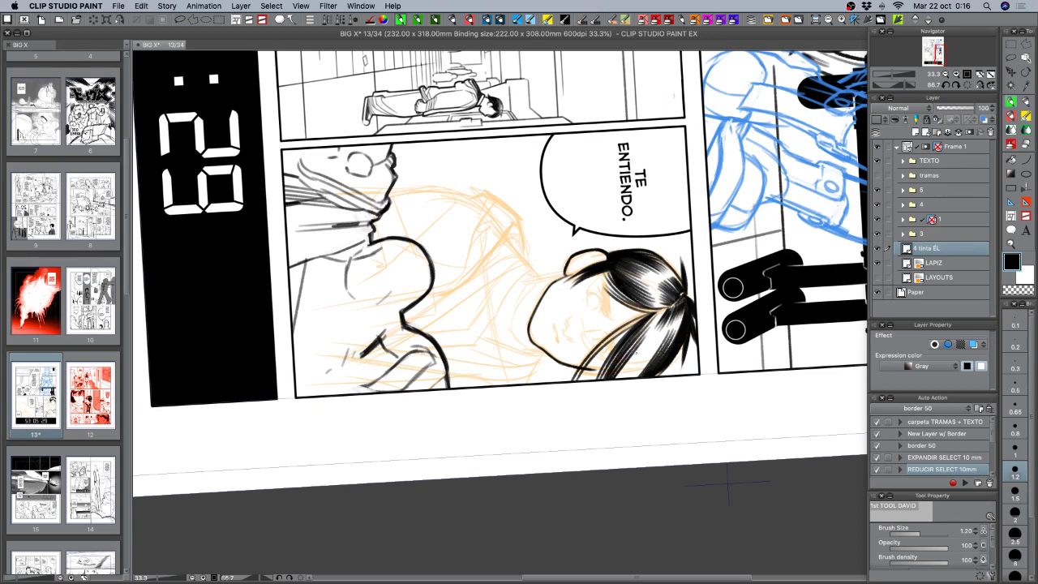
key("super+z")
left_click_drag(642, 340, 609, 381)
left_click_drag(641, 343, 621, 378)
left_click_drag(653, 341, 623, 378)
key("super+z")
mouse_move(653, 342)
left_mouse_down()
mouse_move(624, 376)
mouse_move(639, 366)
mouse_move(633, 377)
left_mouse_up()
Darken the fringe beside the parting with long tapered strokes over the far side of the face.
key("shift+space")
mouse_move(586, 476)
left_mouse_down()
mouse_move(702, 423)
mouse_move(736, 355)
mouse_move(710, 431)
left_mouse_up()
left_click_drag(622, 270, 627, 333)
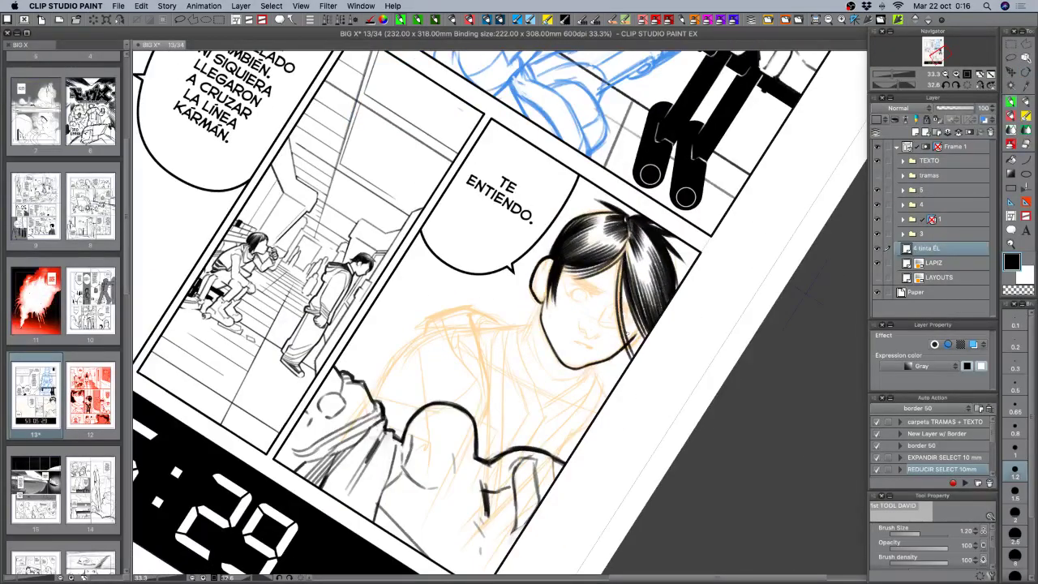
mouse_move(624, 257)
left_mouse_down()
mouse_move(623, 337)
mouse_move(620, 321)
left_mouse_up()
mouse_move(621, 277)
left_mouse_down()
mouse_move(636, 347)
mouse_move(650, 335)
mouse_move(640, 317)
mouse_move(651, 339)
left_mouse_up()
Ink the man's thick eyebrow on the ear side of his face and clean up its edges.
mouse_move(783, 381)
left_mouse_down()
mouse_move(794, 294)
mouse_move(762, 238)
left_mouse_up()
mouse_move(555, 284)
left_mouse_down()
mouse_move(545, 296)
mouse_move(588, 283)
left_mouse_up()
key("super+z")
key("super+z")
key("super+z")
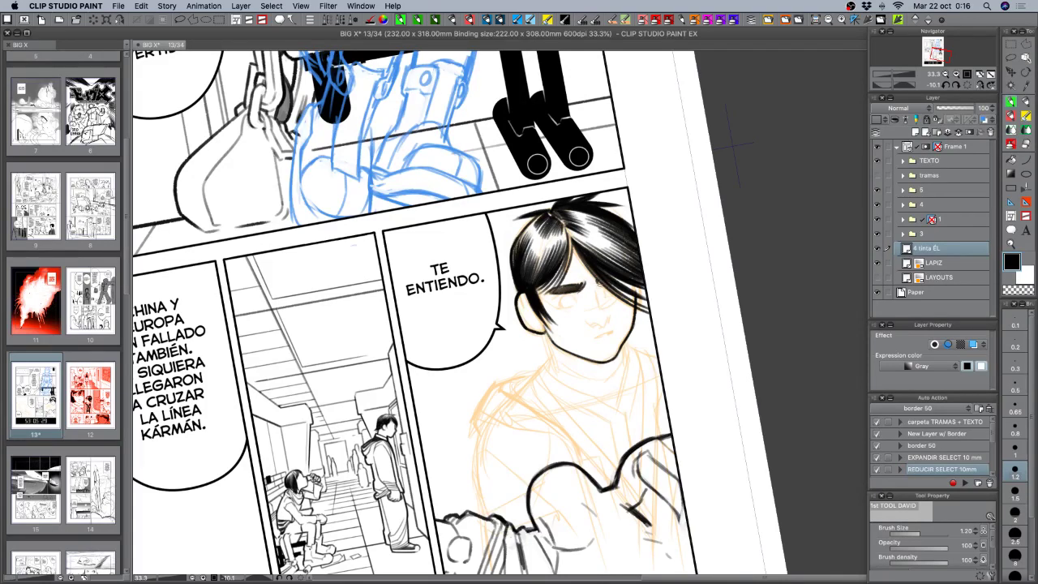
key("c")
key("c")
key("c")
Ink the man's nose outline and nostril over the pencils and save the page.
key("r")
left_click_drag(578, 282, 618, 340)
key("p")
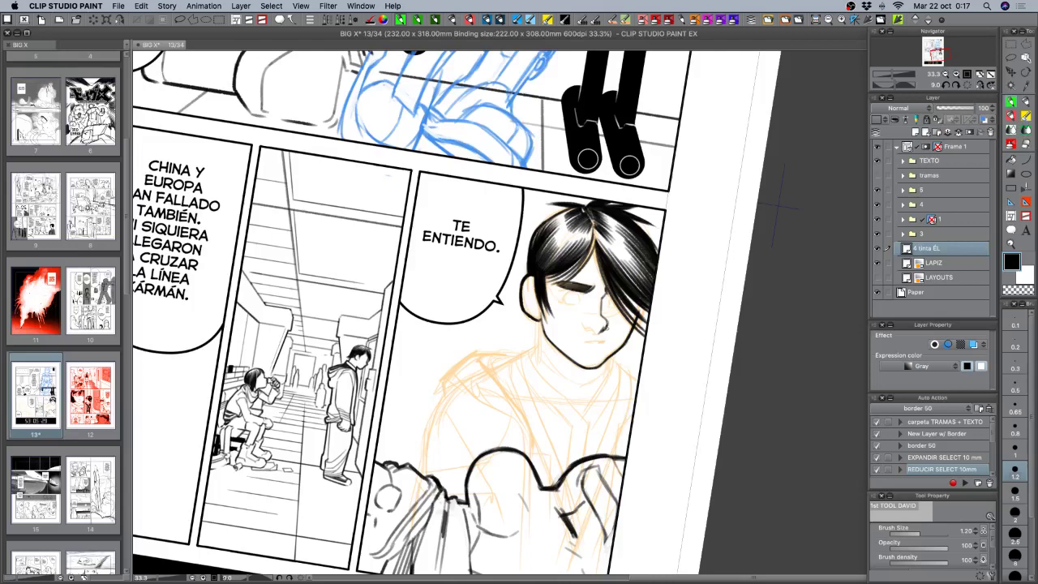
left_click_drag(584, 325, 605, 329)
key("super+s")
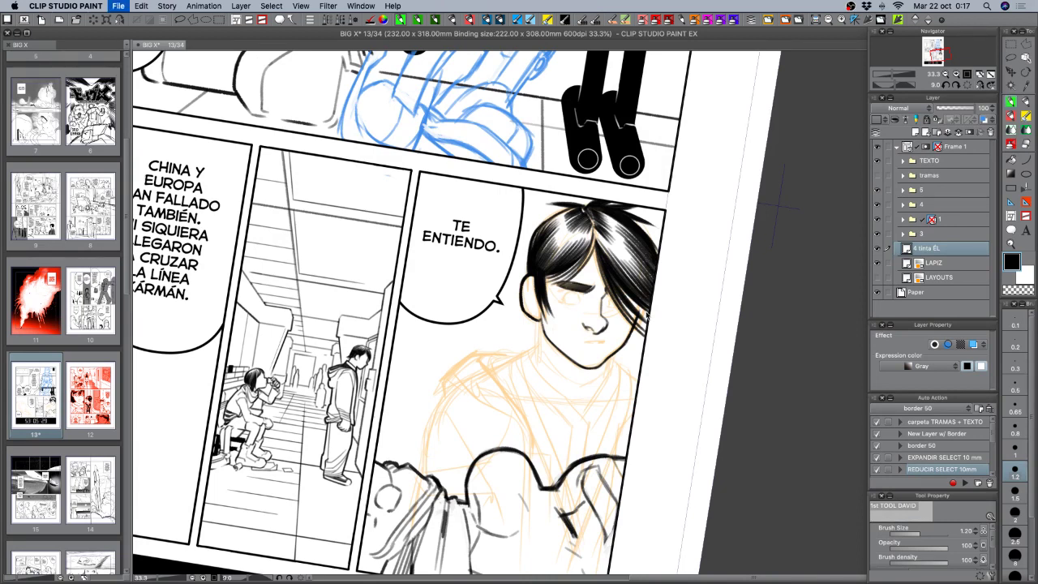
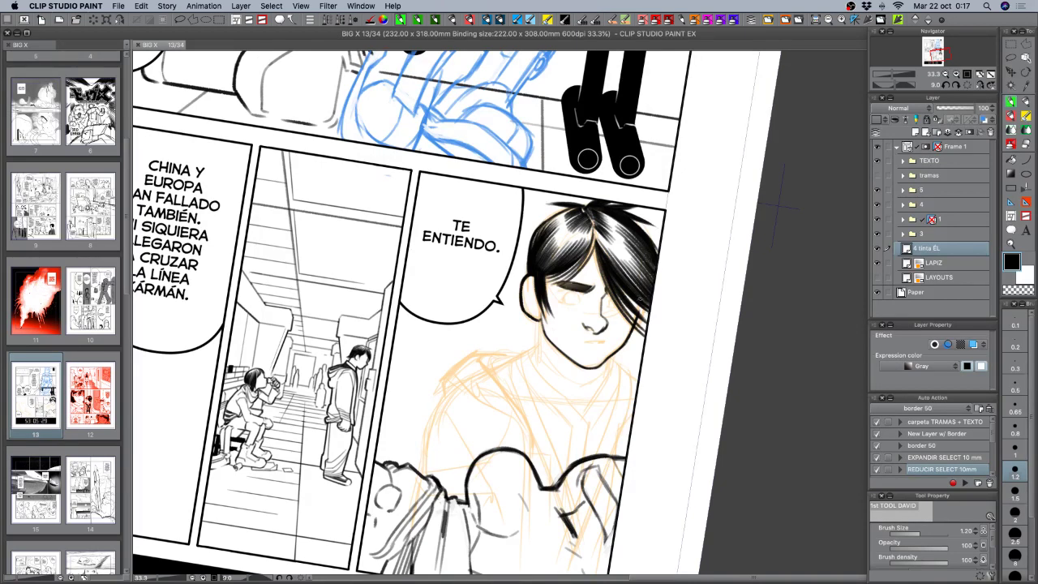
Ink the outlines of the man's eyes below the eyebrow and fringe with brush size 1.
key("super+z")
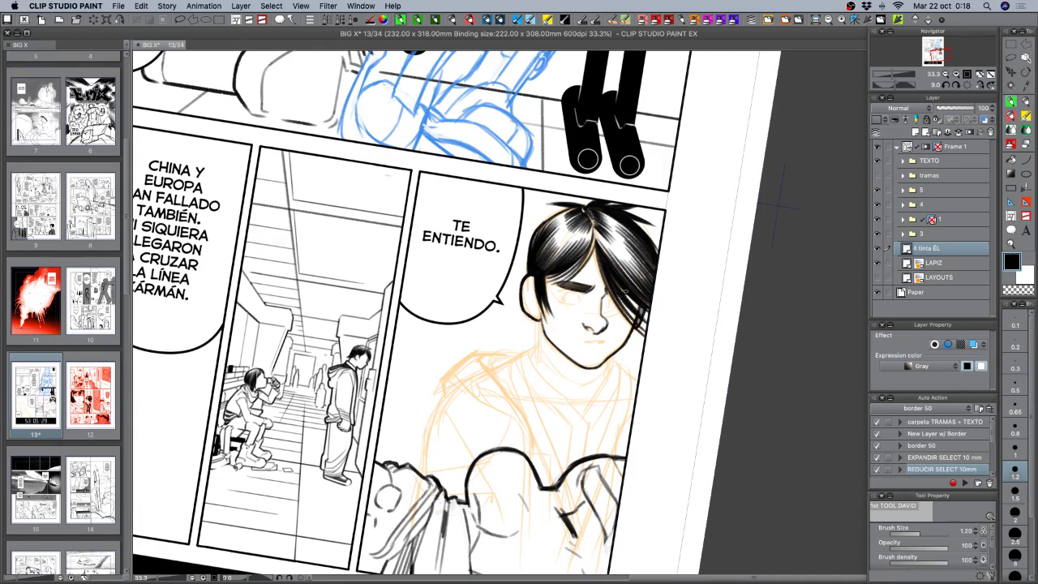
left_click_drag(707, 319, 713, 286)
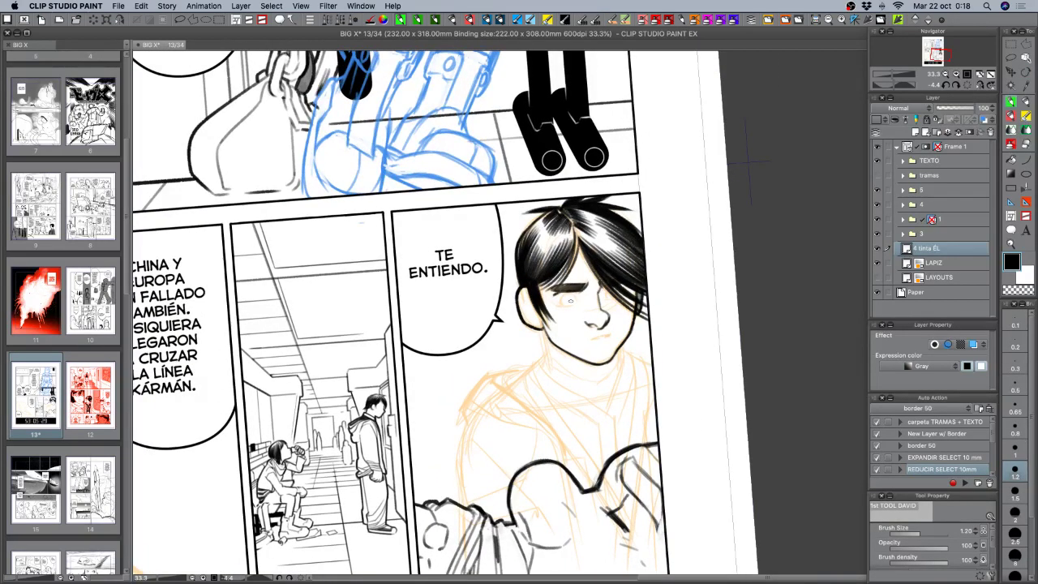
key("bracketleft")
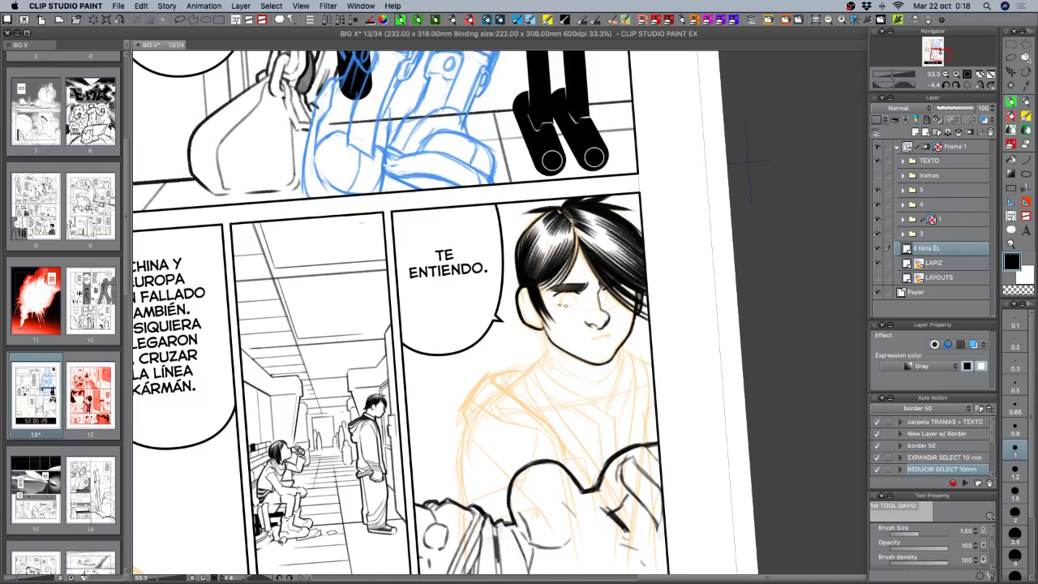
left_click_drag(559, 305, 564, 305)
key("super+z")
mouse_move(603, 301)
left_mouse_down()
mouse_move(621, 299)
mouse_move(610, 301)
left_mouse_up()
key("r")
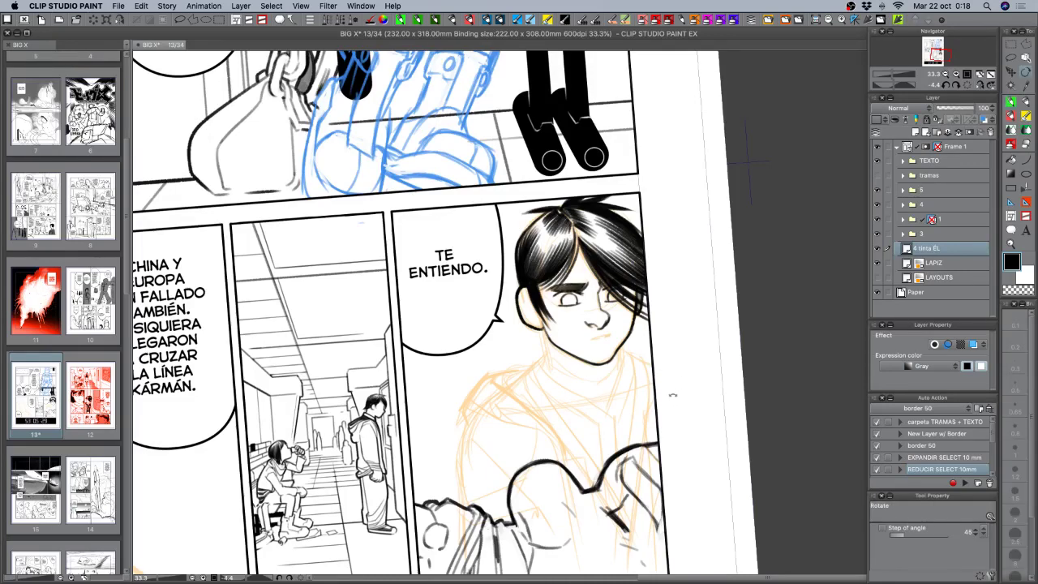
mouse_move(672, 395)
left_mouse_down()
mouse_move(654, 417)
mouse_move(672, 404)
left_mouse_up()
key("b")
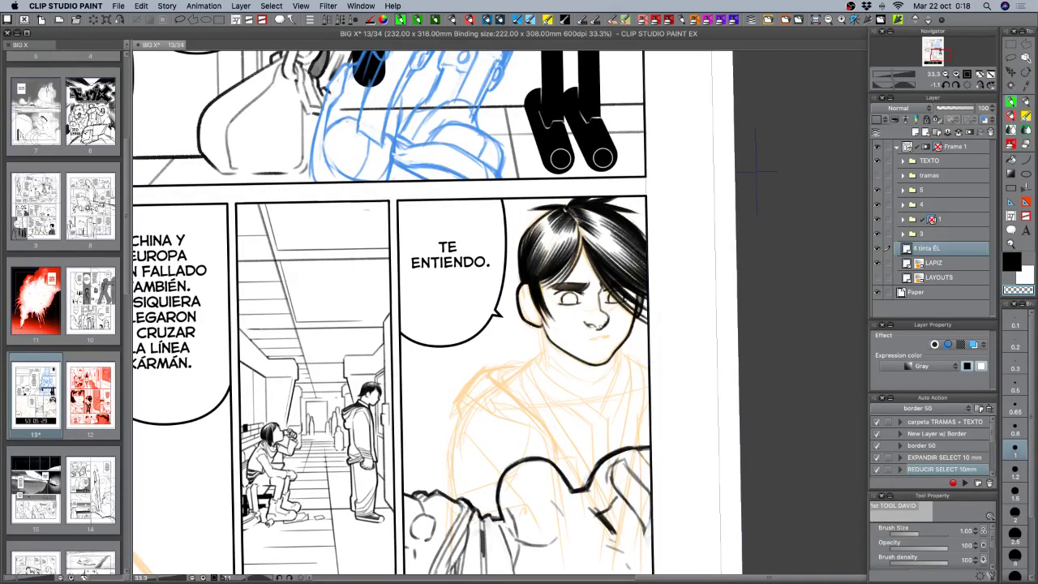
Ink the man's mouth and the inner lines of his ear, cleaning up the strokes.
key("c")
key("shift+space")
left_click_drag(718, 382, 737, 329)
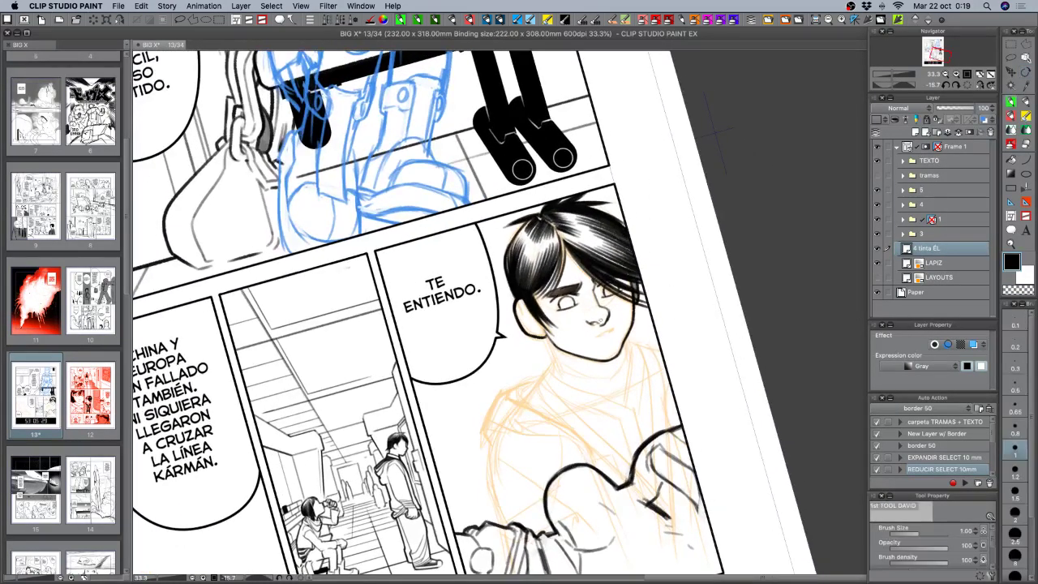
key("c")
key("c")
key("c")
key("c")
key("c")
key("c")
key("shift+space")
mouse_move(677, 393)
left_mouse_down()
mouse_move(665, 479)
mouse_move(644, 485)
left_mouse_up()
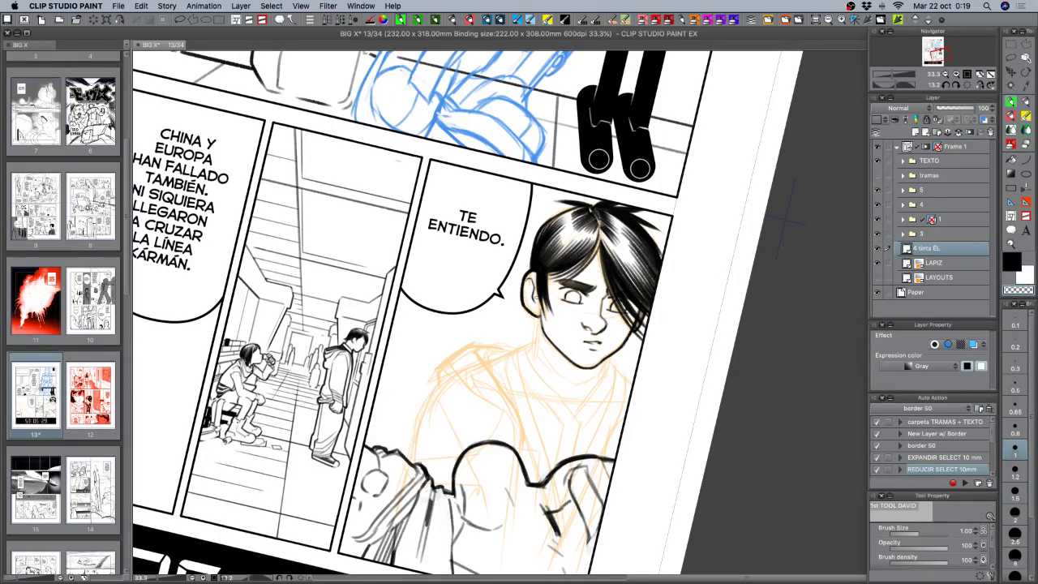
Ink the hair tips below the ear and at the nape of the boy in the "TE ENTIENDO." panel.
left_click_drag(530, 278, 525, 285)
key("super+z")
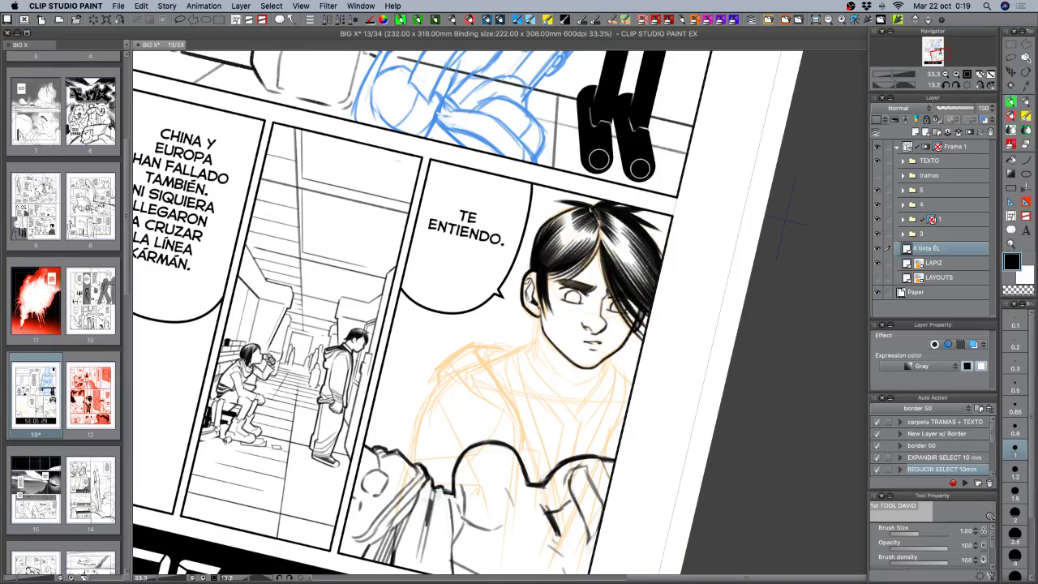
key("c")
left_click_drag(616, 396, 556, 330)
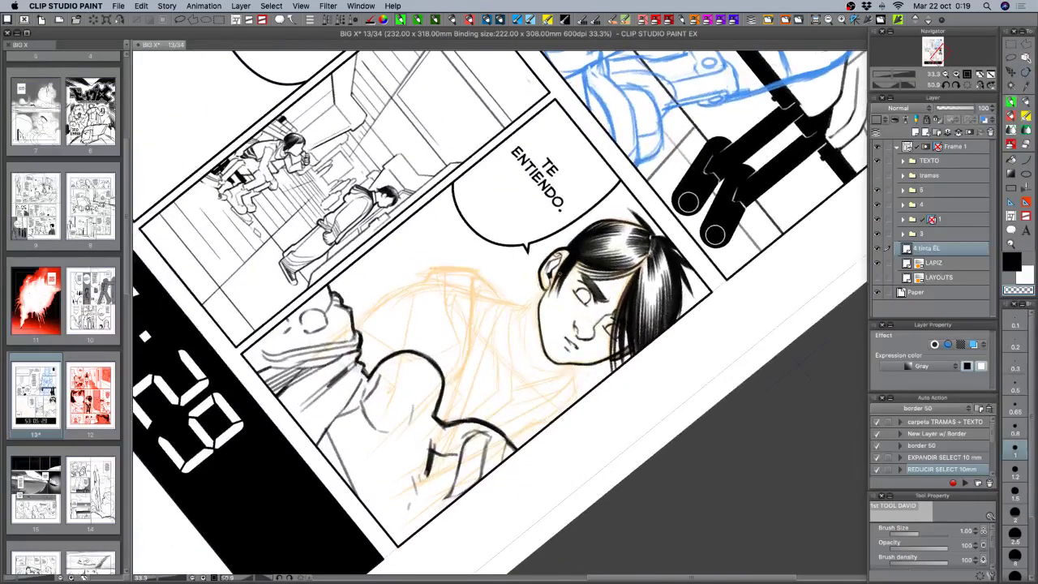
key("c")
key("super+z")
mouse_move(563, 276)
left_mouse_down()
mouse_move(556, 304)
mouse_move(554, 291)
left_mouse_up()
key("r")
mouse_move(727, 349)
left_mouse_down()
mouse_move(720, 249)
mouse_move(676, 165)
left_mouse_up()
mouse_move(536, 325)
left_mouse_down()
mouse_move(529, 340)
mouse_move(535, 334)
mouse_move(545, 359)
mouse_move(540, 335)
left_mouse_up()
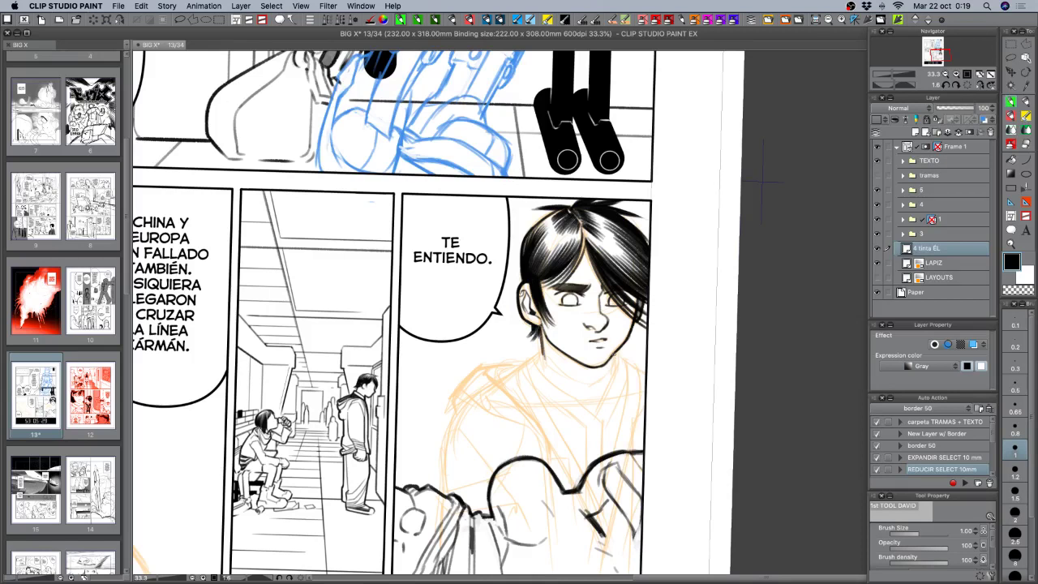
Ink the side of the boy's neck below the nape hair.
left_click_drag(614, 353, 612, 363)
left_click_drag(540, 330, 541, 360)
key("super+z")
Set the brush size to 1.2 and ink the start of the hoodie's collar below the chin.
key("]")
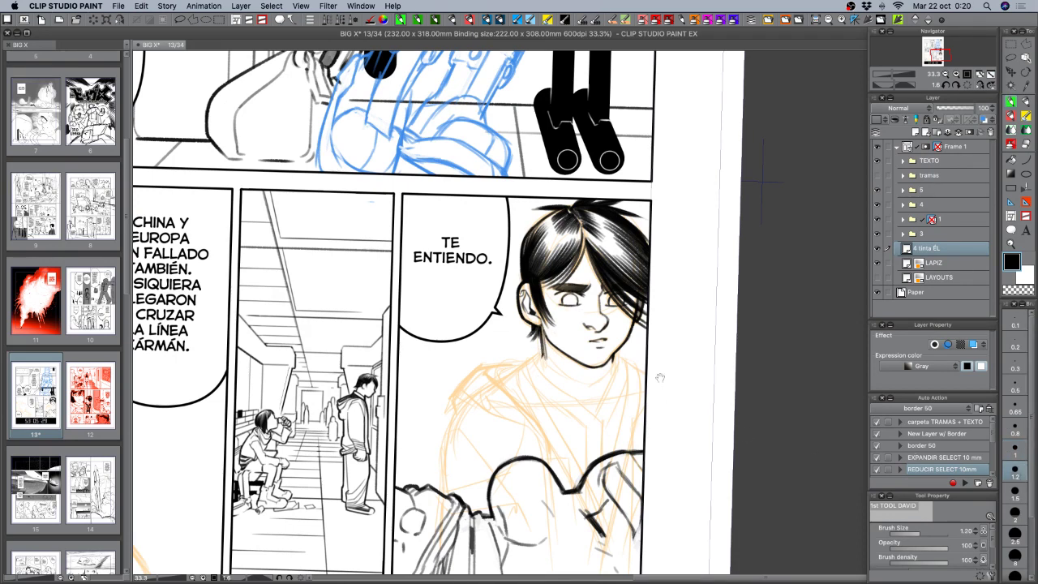
left_click_drag(659, 378, 687, 335)
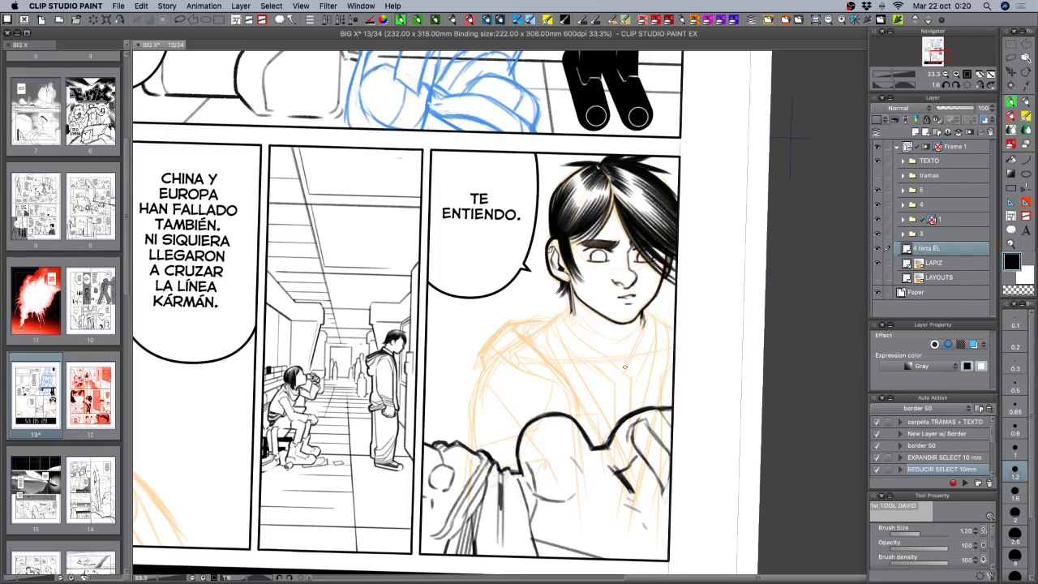
mouse_move(643, 322)
left_mouse_down()
mouse_move(618, 365)
mouse_move(653, 332)
mouse_move(652, 394)
left_mouse_up()
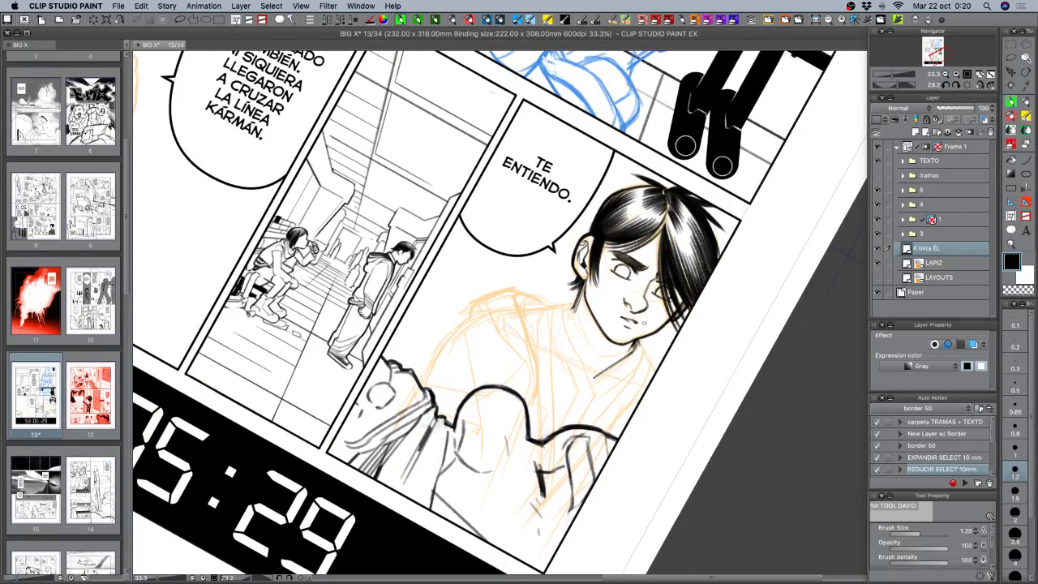
left_click_drag(638, 349, 704, 372)
left_click_drag(683, 421, 680, 445)
left_click_drag(663, 328, 660, 270)
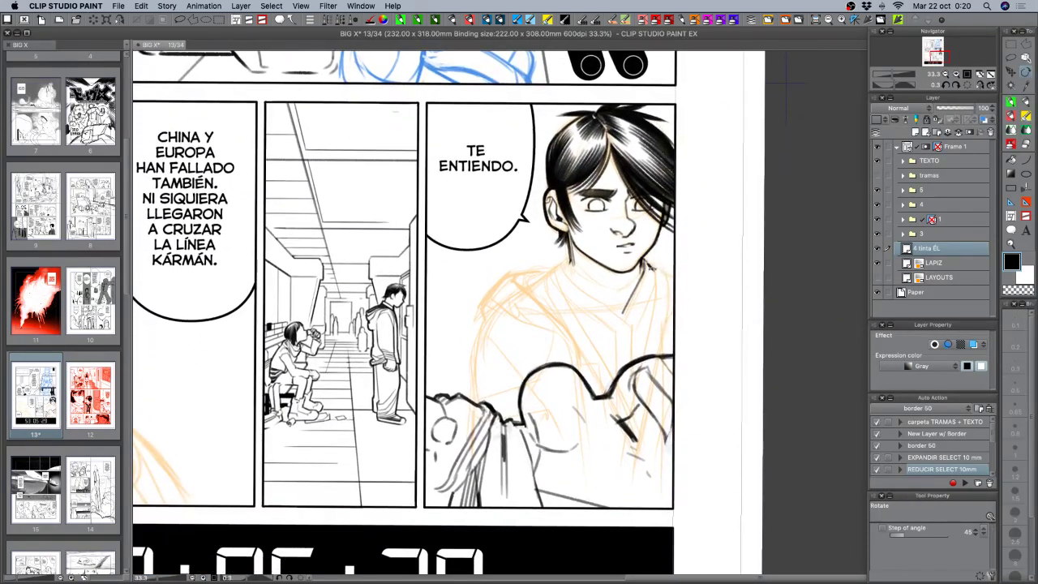
left_click(1012, 104)
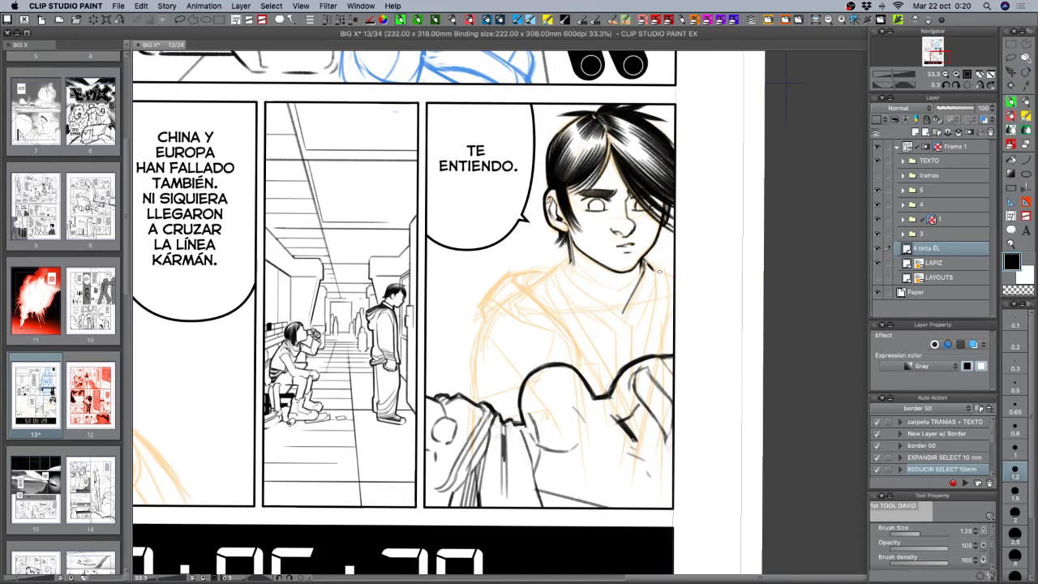
Ink the inner line of the collar band on the hair-covered side, redoing the stroke until it follows the pencils.
key("c")
key("c")
key("c")
key("c")
key("super+z")
left_click_drag(650, 287, 637, 348)
key("super+z")
left_click_drag(650, 299, 636, 352)
key("super+z")
left_click_drag(649, 296, 636, 350)
key("super+z")
left_click_drag(650, 297, 636, 352)
key("super+z")
left_click_drag(650, 299, 635, 353)
key("super+z")
key("super+z")
Ink the outer line of the same collar band, running parallel down toward the raised knee.
left_click_drag(667, 280, 652, 349)
key("super+z")
left_click_drag(665, 299, 653, 350)
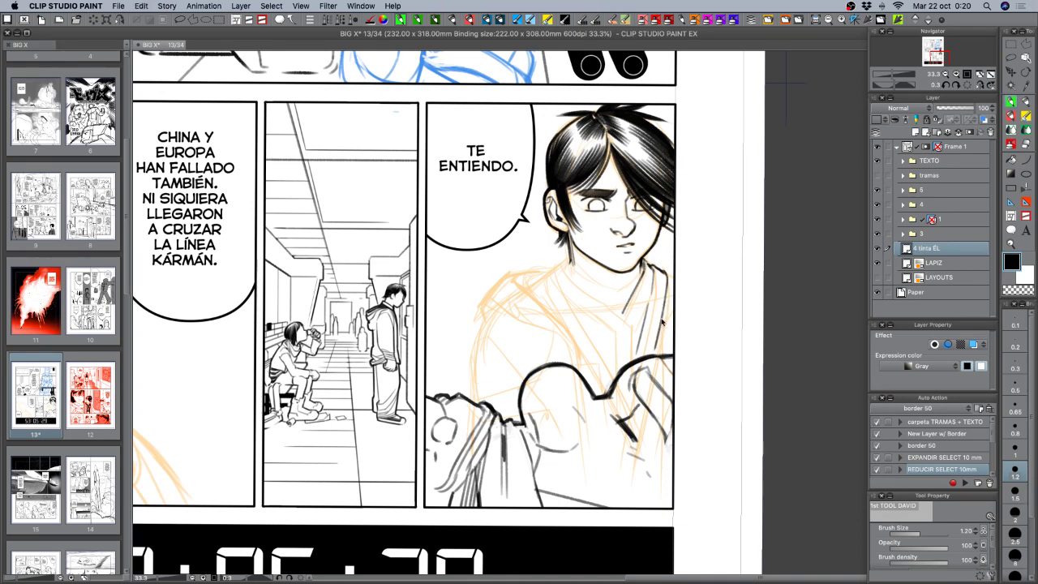
key("super+z")
left_click_drag(664, 300, 653, 352)
mouse_move(690, 394)
left_mouse_down()
mouse_move(676, 424)
mouse_move(681, 415)
left_mouse_up()
Ink the opposite neckline edge from the neck down to where the collar crosses on the chest.
left_click_drag(654, 297, 624, 337)
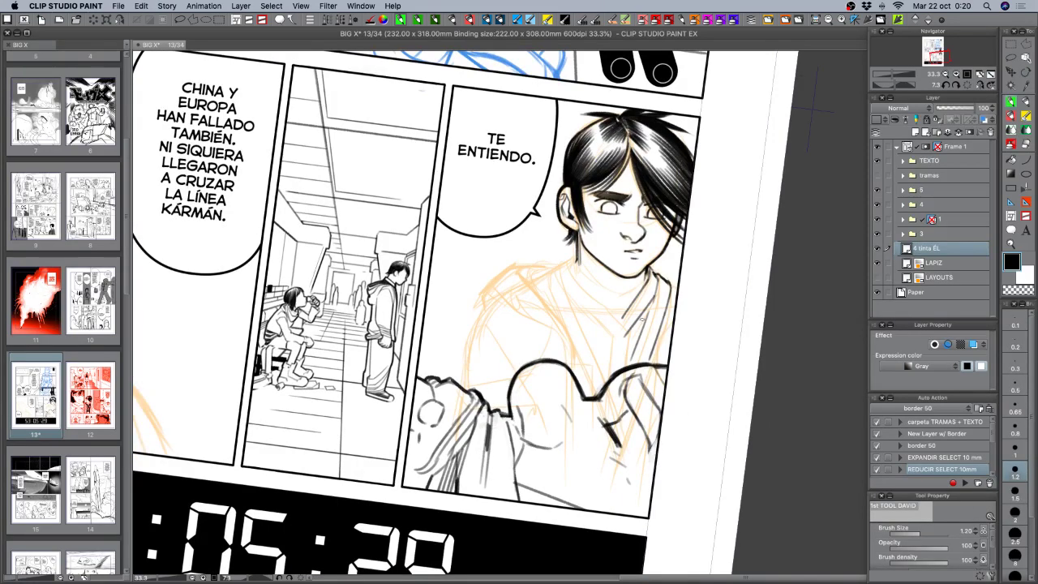
key("super+z")
left_click_drag(654, 294, 572, 442)
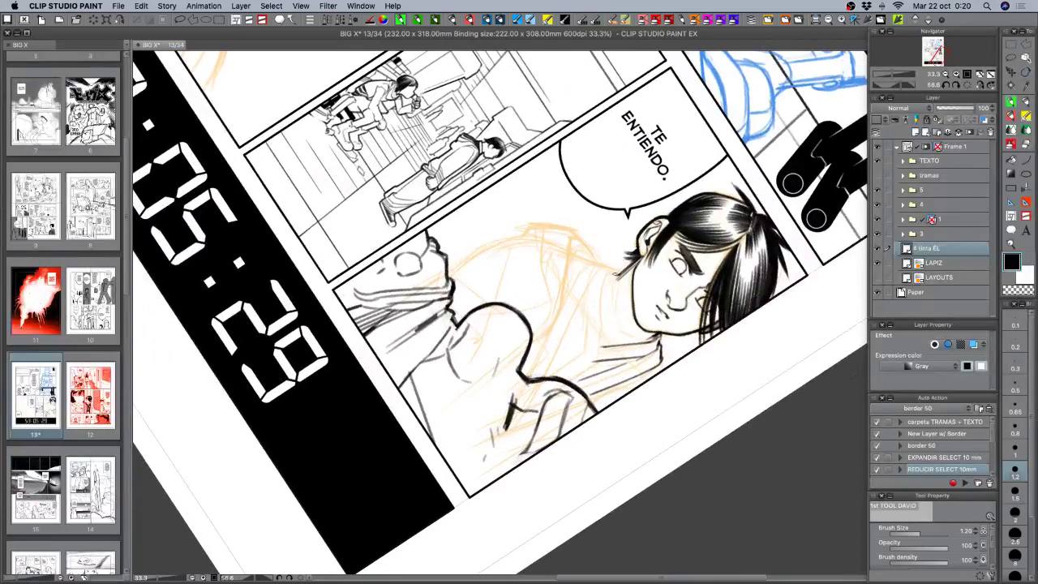
mouse_move(608, 281)
left_mouse_down()
mouse_move(593, 364)
mouse_move(604, 334)
mouse_move(591, 366)
left_mouse_up()
key("super+z")
mouse_move(741, 331)
left_mouse_down()
mouse_move(737, 256)
mouse_move(696, 200)
left_mouse_up()
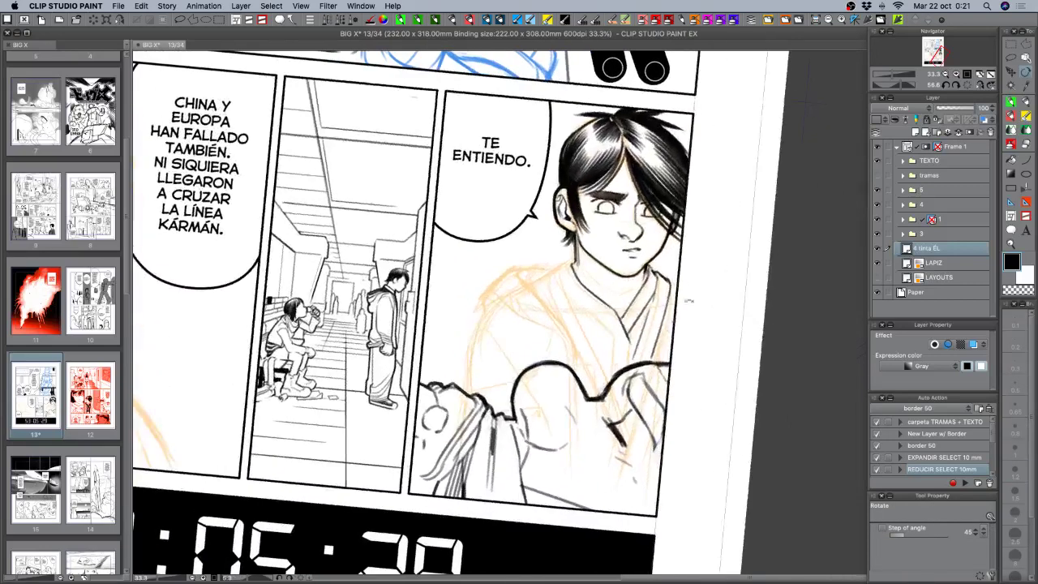
key("super+z")
left_click_drag(628, 339, 629, 357)
key("super+z")
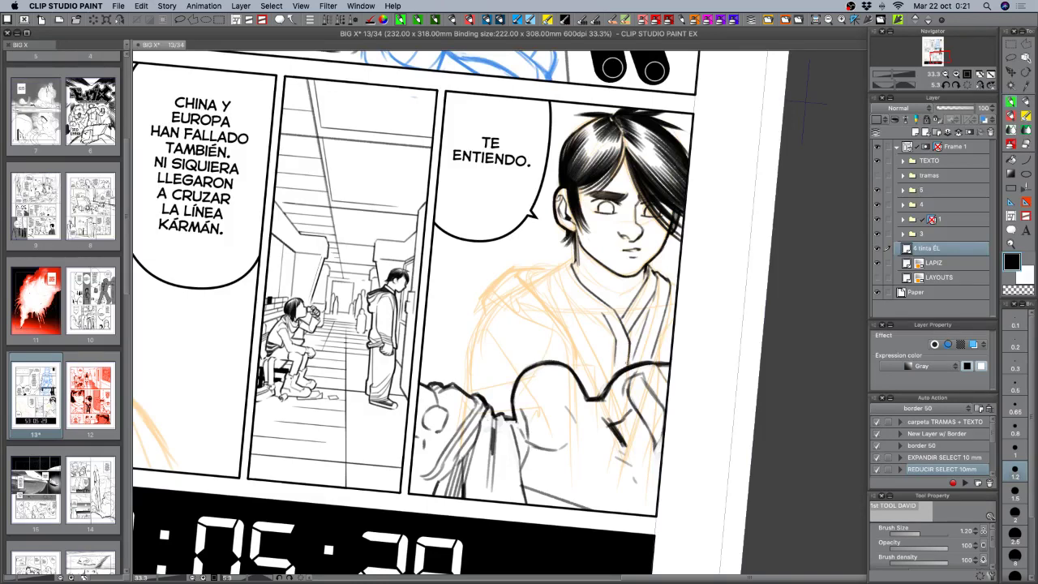
Ink the two long lines of the collar band on the ear side, from the neck down to the knees.
key("shift+space")
left_click_drag(684, 380, 660, 426)
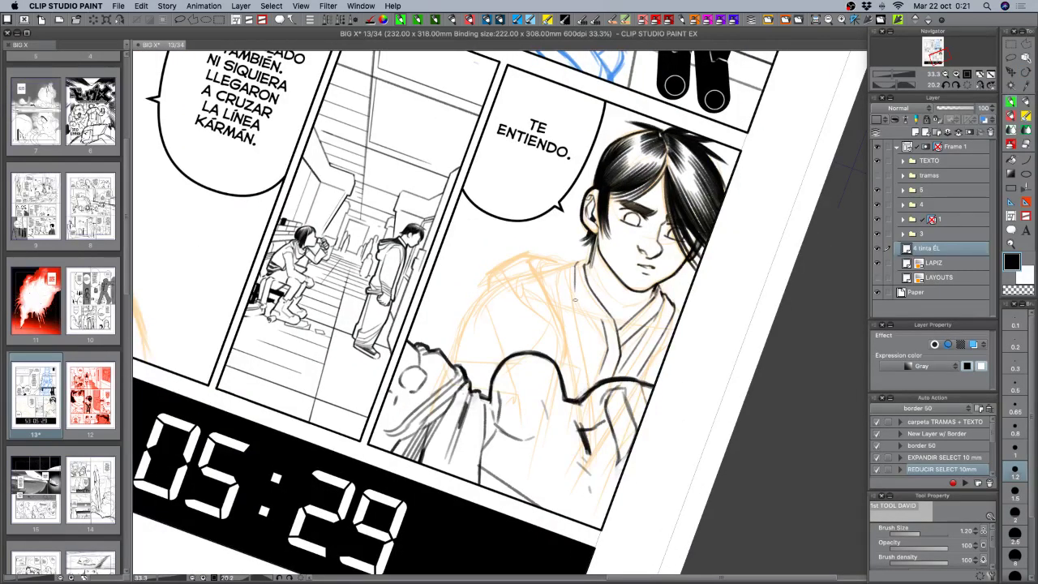
left_click_drag(574, 282, 583, 370)
key("super+z")
left_click_drag(574, 282, 589, 376)
left_click_drag(561, 295, 574, 372)
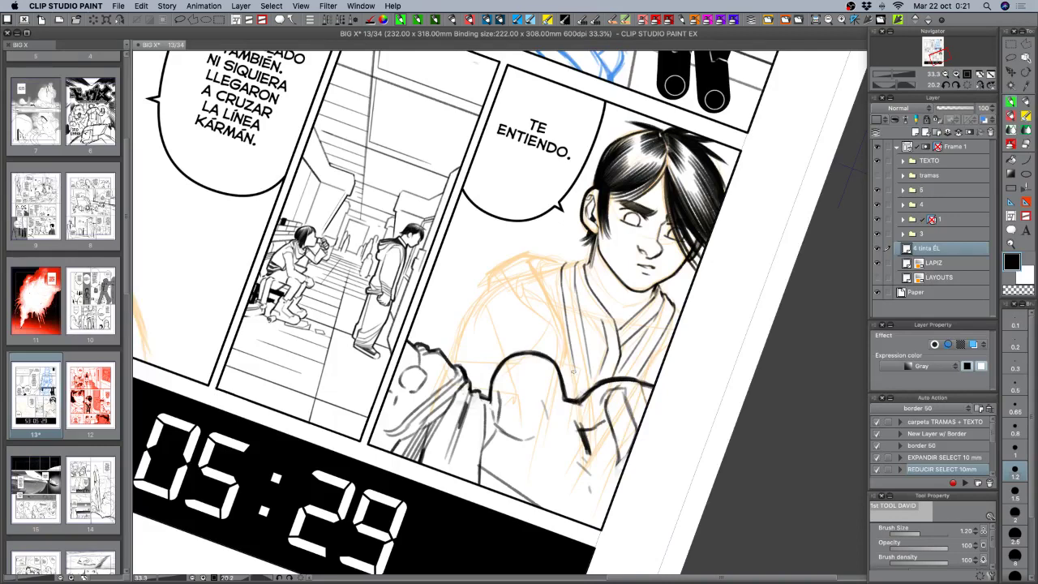
key("super+z")
left_click_drag(564, 307, 579, 394)
left_click_drag(694, 413, 743, 342)
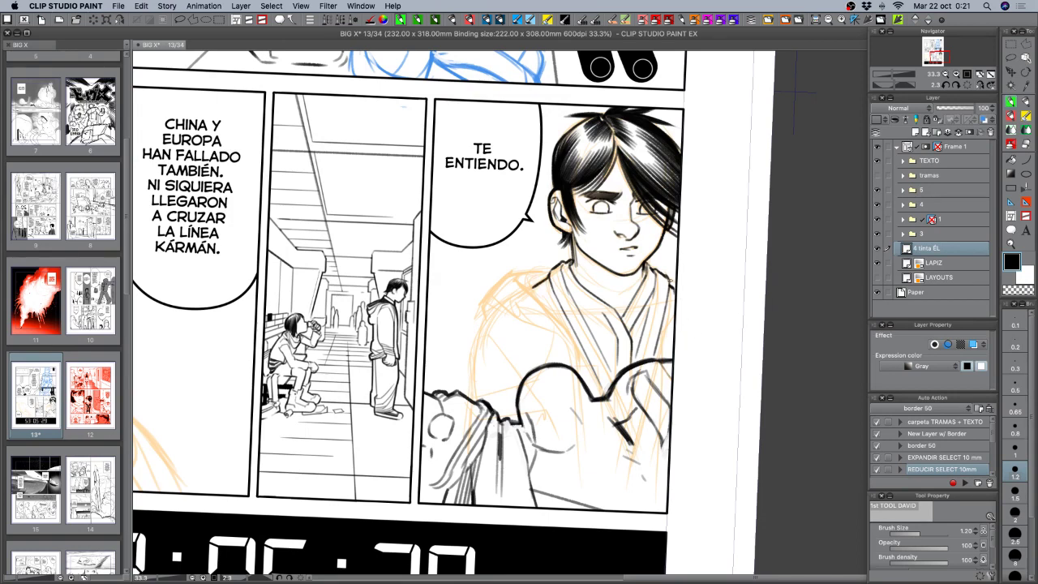
Ink the top outline of the lowered hood over the boy's shoulder.
mouse_move(548, 272)
left_mouse_down()
mouse_move(480, 318)
mouse_move(489, 269)
left_mouse_up()
key("shift+space")
mouse_move(549, 250)
left_mouse_down()
mouse_move(547, 268)
mouse_move(541, 255)
mouse_move(561, 323)
left_mouse_up()
key("super+z")
key("super+z")
key("super+z")
key("c")
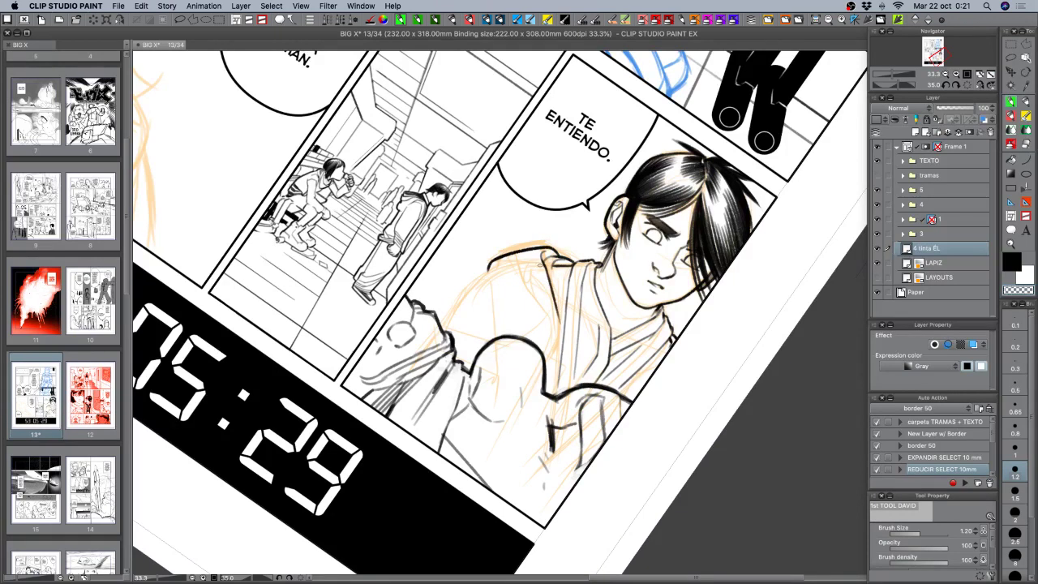
Ink the inner fold of the hood where it meets the collar and runs down the chest.
key("c")
left_click_drag(552, 267, 557, 298)
key("super+z")
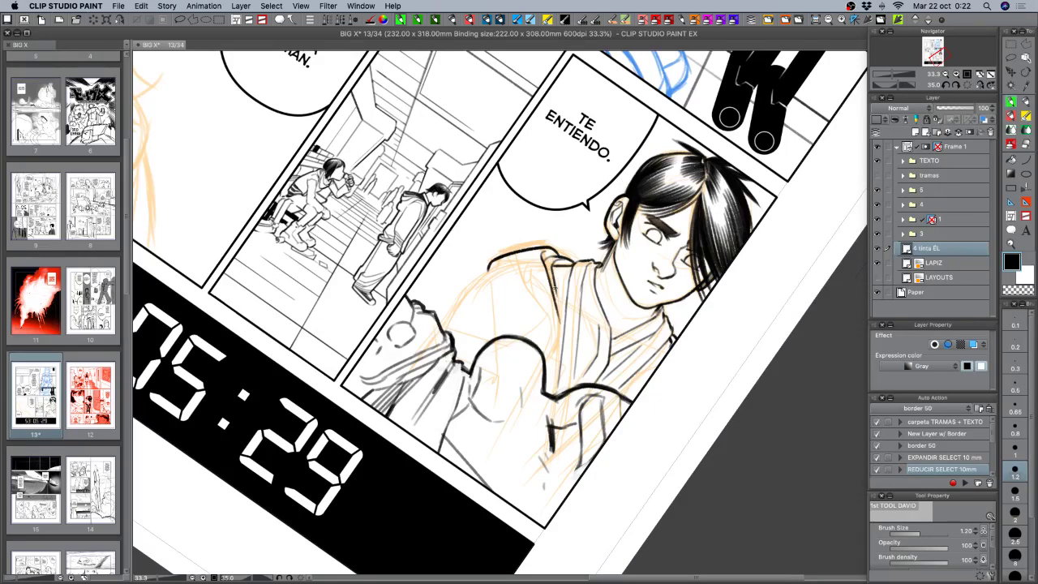
key("super+z")
key("shift+space")
left_click_drag(770, 406, 789, 338)
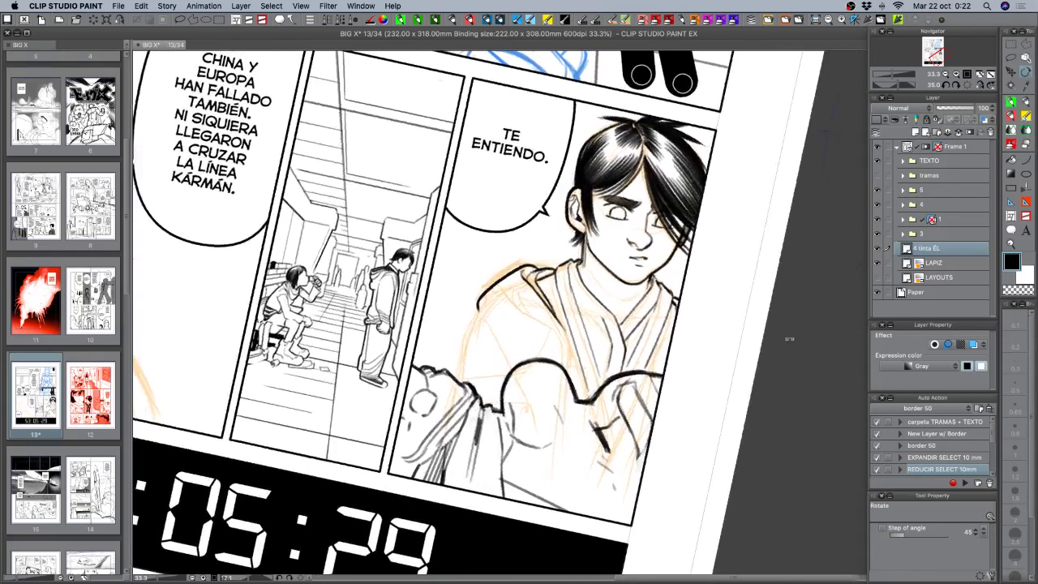
left_click_drag(708, 433, 670, 461)
key("p")
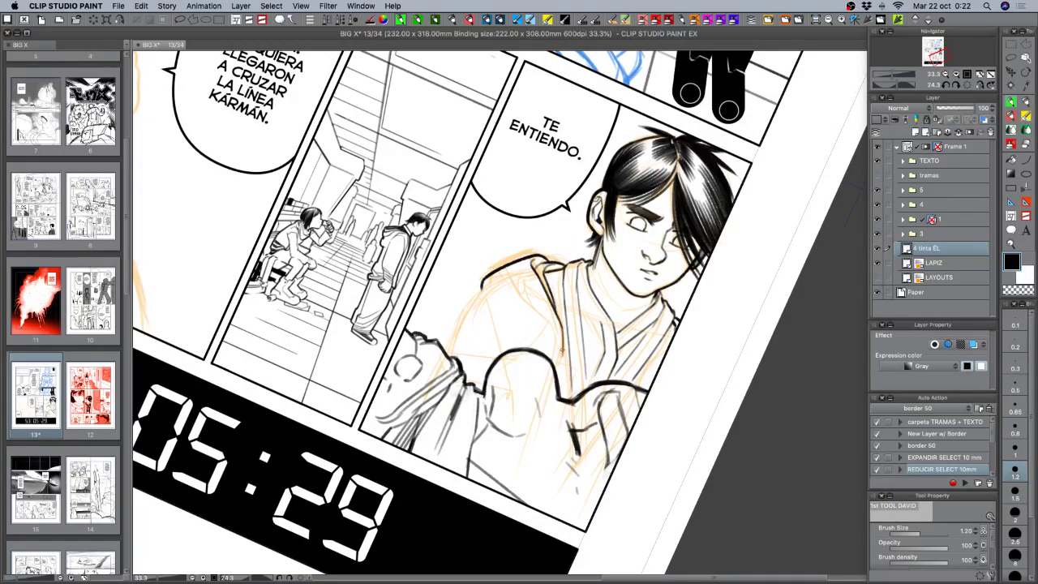
Ink the hood's lower edge as a curve across the shoulder toward the chest.
key("r")
mouse_move(558, 272)
left_mouse_down()
mouse_move(568, 247)
mouse_move(553, 232)
mouse_move(545, 252)
left_mouse_up()
key("p")
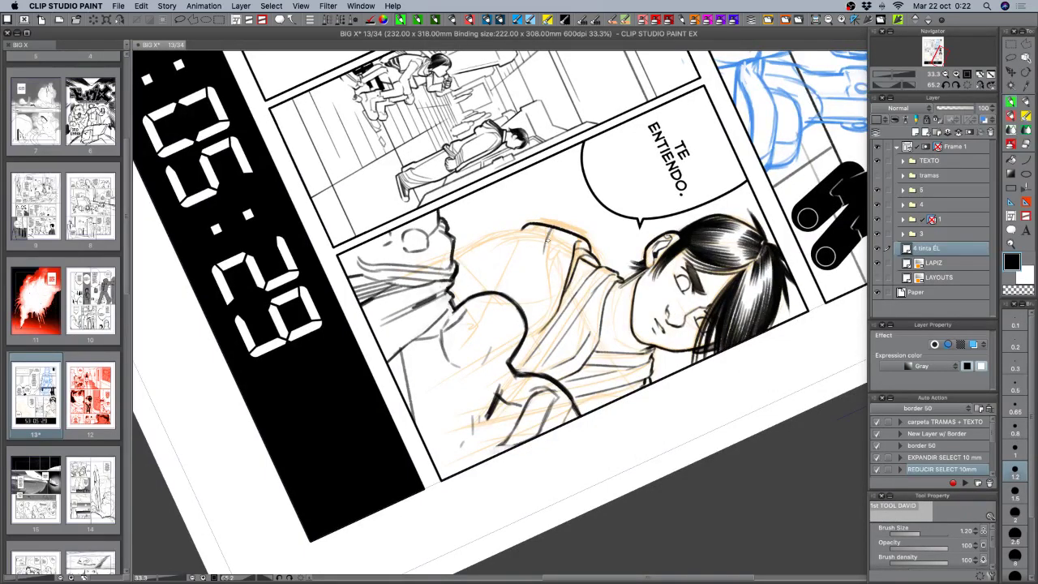
key("super+z")
left_click_drag(544, 262, 550, 293)
key("r")
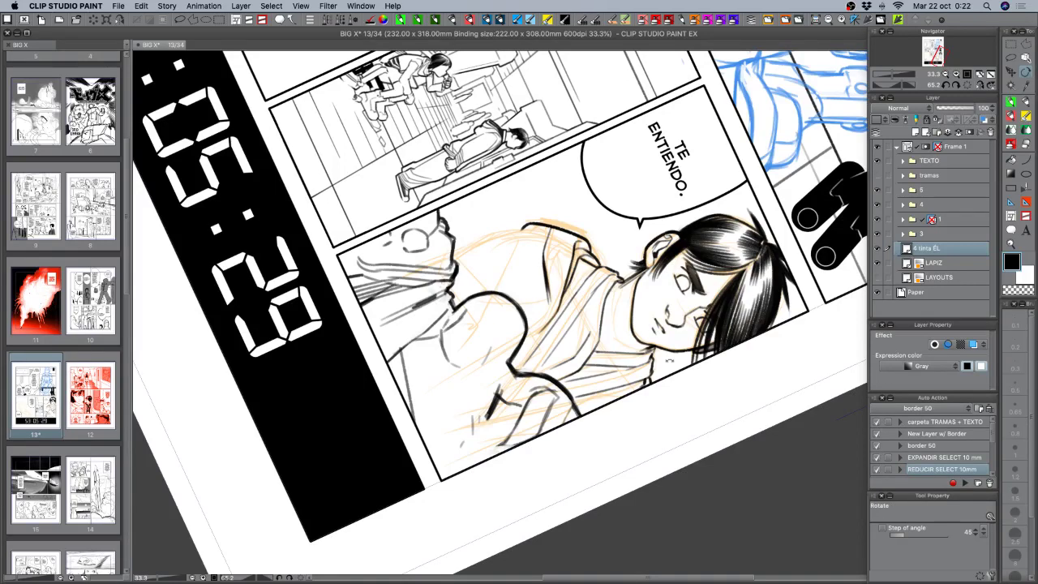
mouse_move(544, 276)
left_mouse_down()
mouse_move(741, 235)
mouse_move(714, 178)
left_mouse_up()
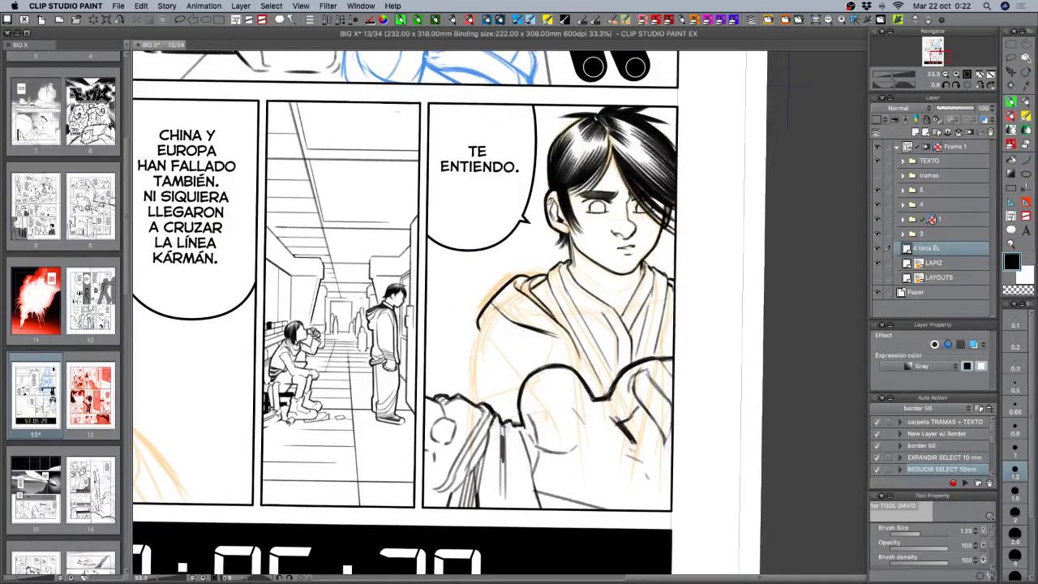
Ink the outer contour of the sleeve from the hood down to the foreground shape.
left_click_drag(494, 307, 476, 354)
key("super+z")
left_click_drag(495, 313, 477, 364)
left_click_drag(478, 322, 470, 394)
key("c")
key("c")
left_click_drag(477, 358, 472, 399)
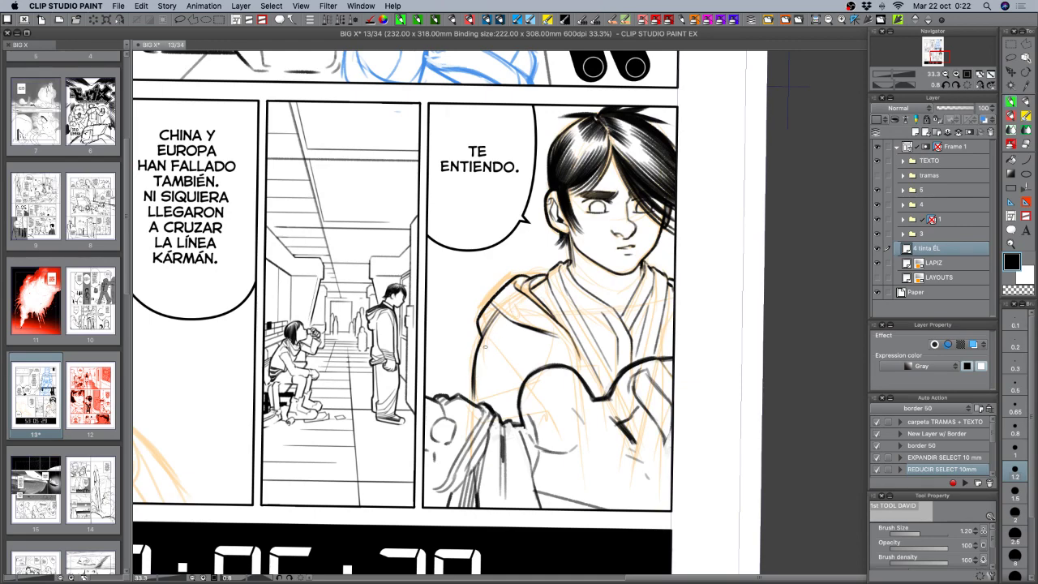
Ink the fold lines on the upper sleeve and chest, and save the page.
key("shift+space")
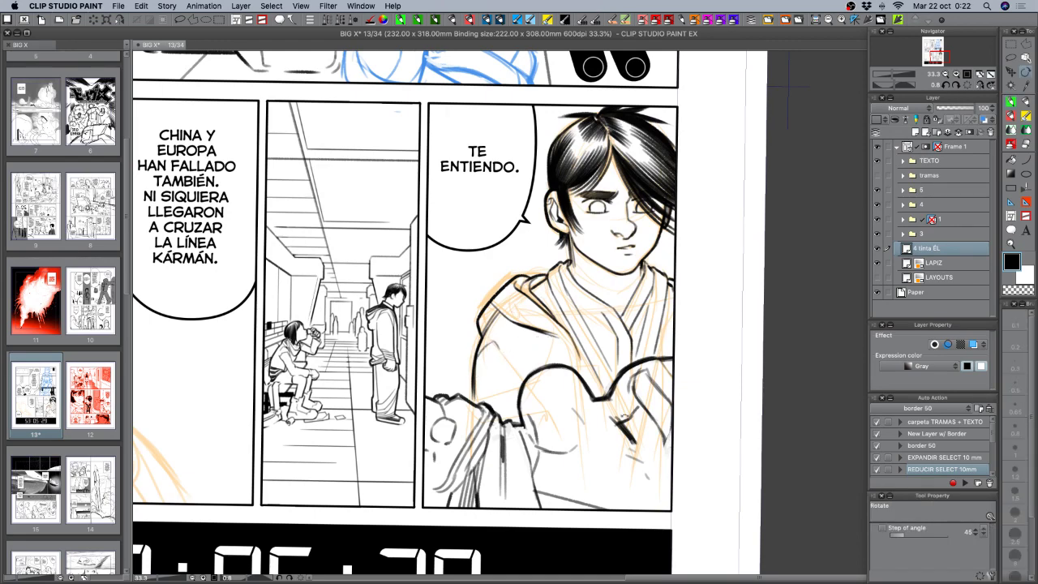
left_click_drag(496, 342, 478, 334)
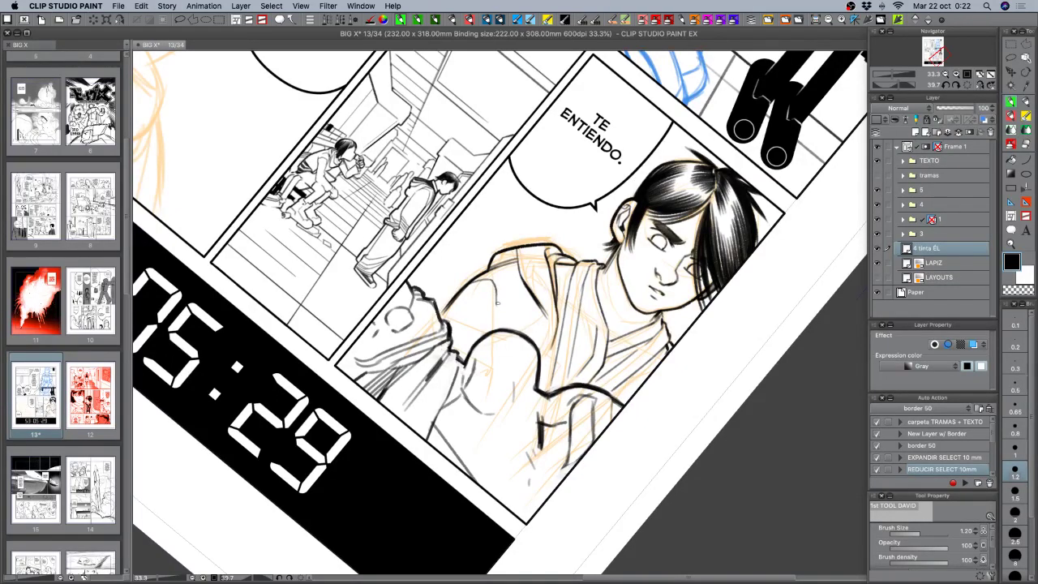
mouse_move(522, 301)
left_mouse_down()
mouse_move(518, 328)
mouse_move(522, 314)
left_mouse_up()
key("super+z")
key("super+z")
key("r")
mouse_move(668, 509)
left_mouse_down()
mouse_move(762, 384)
mouse_move(752, 371)
mouse_move(760, 390)
mouse_move(695, 359)
left_mouse_up()
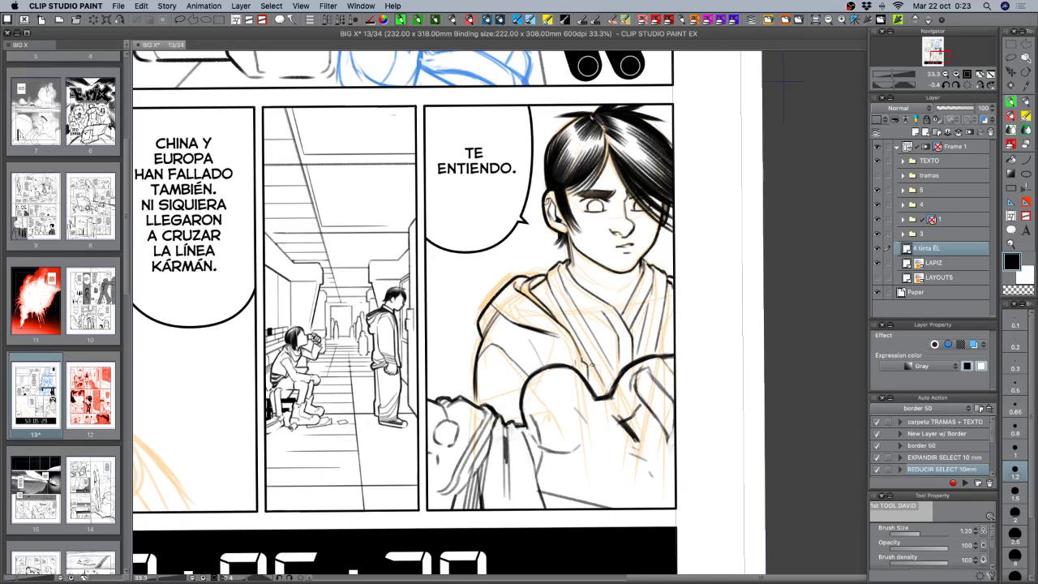
key("super+s")
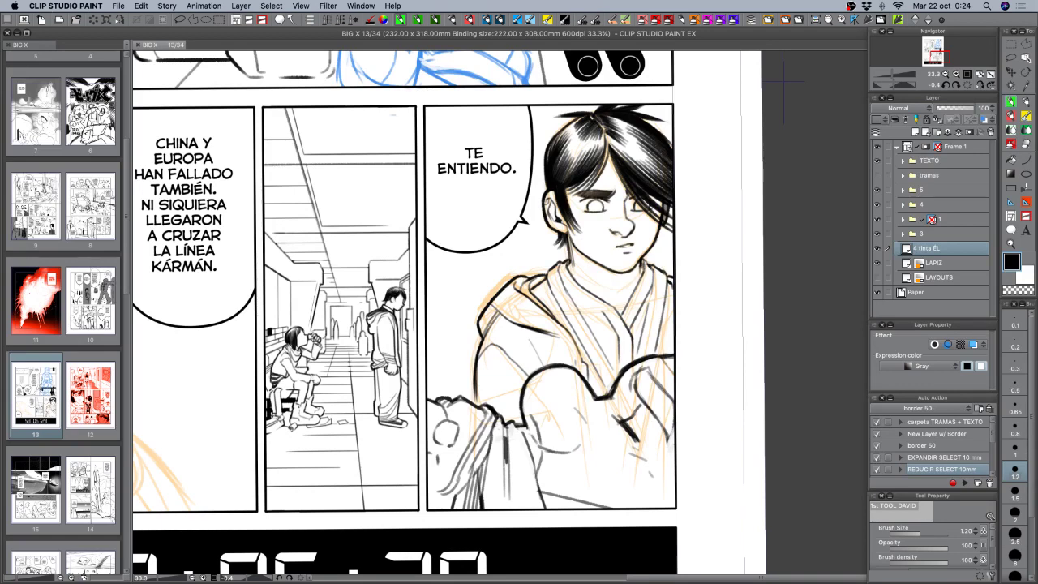
Switch to the Brave browser to show the tweet's group photo, and return to the comic page in Clip Studio Paint.
key("Tab")
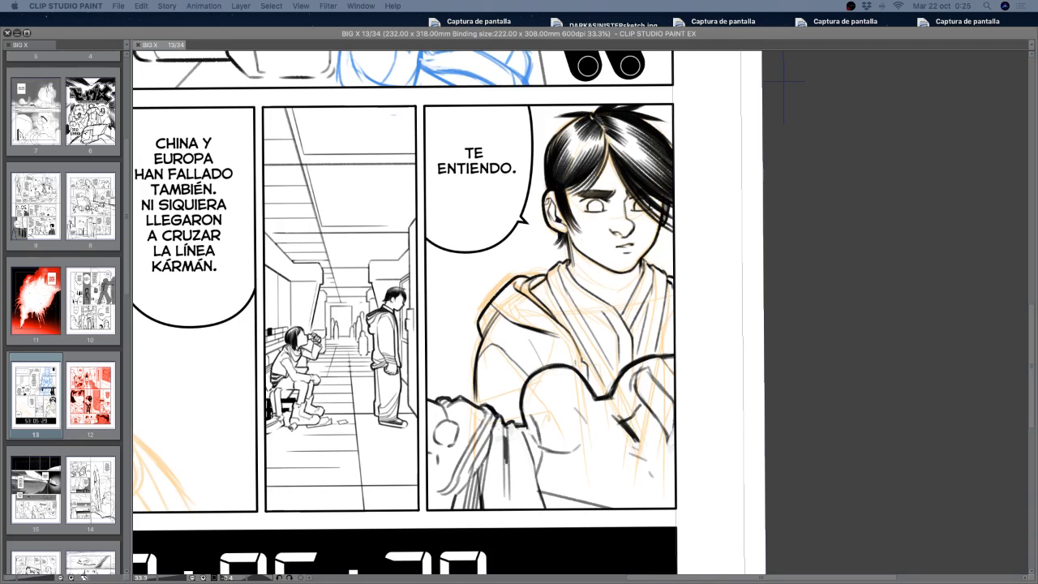
left_click_drag(1037, 55, 843, 18)
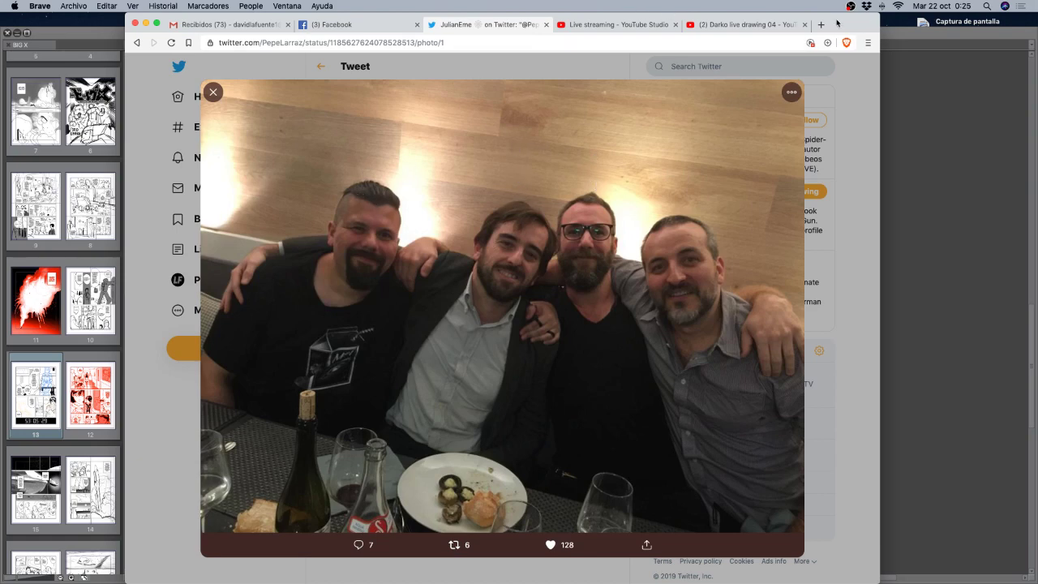
left_click_drag(863, 24, 1037, 1)
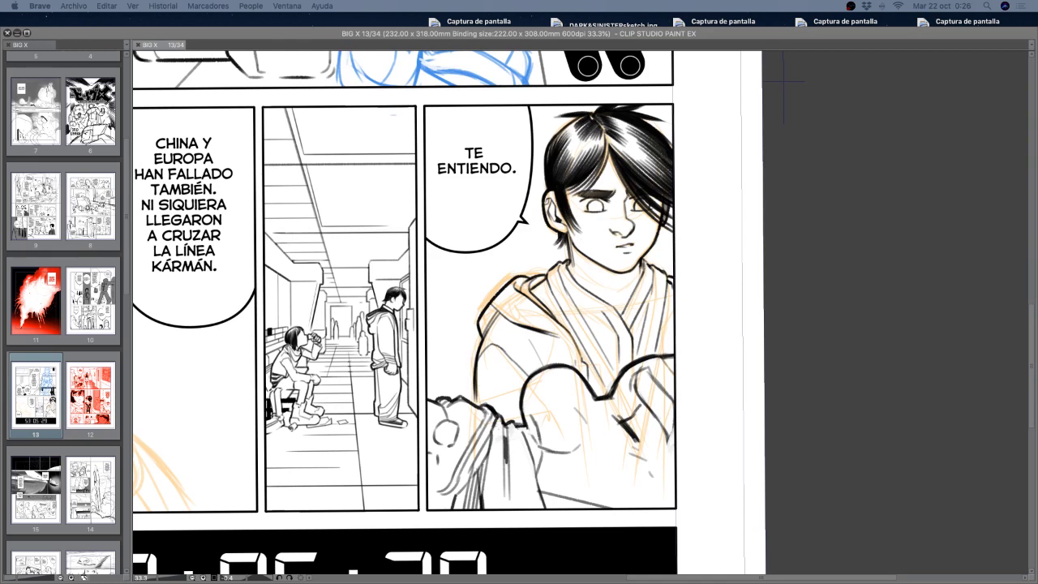
left_click(679, 313)
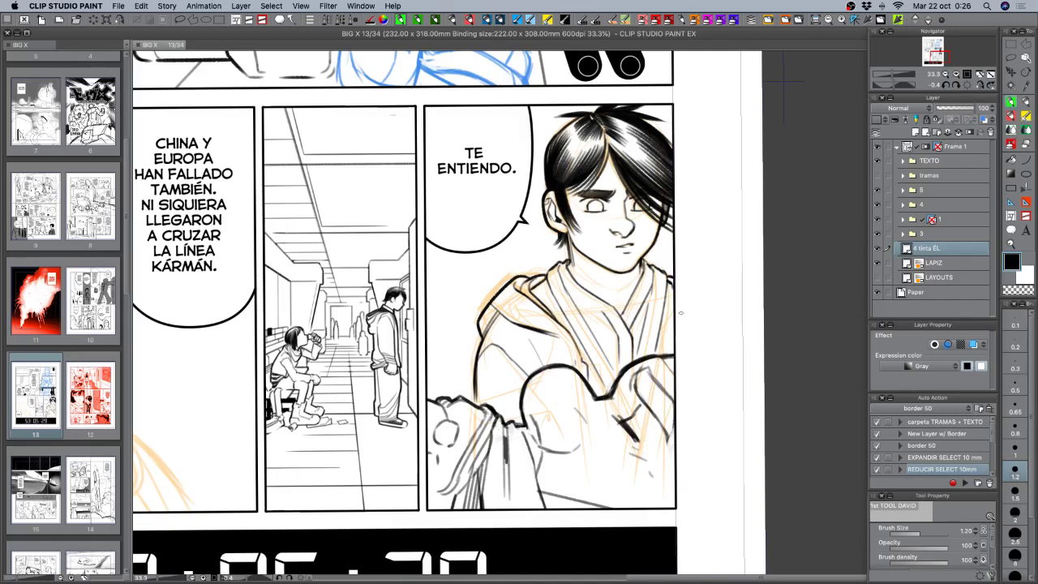
Ink a short fold line on the collar band near the shoulder, redoing the stroke.
key("r")
left_click_drag(679, 313, 595, 464)
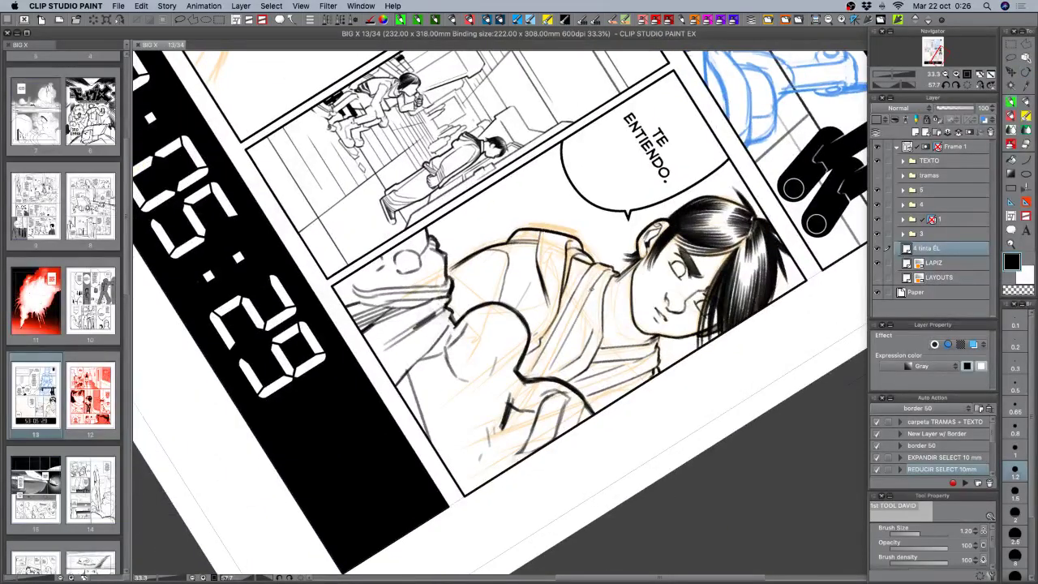
left_click_drag(595, 287, 593, 316)
key("super+z")
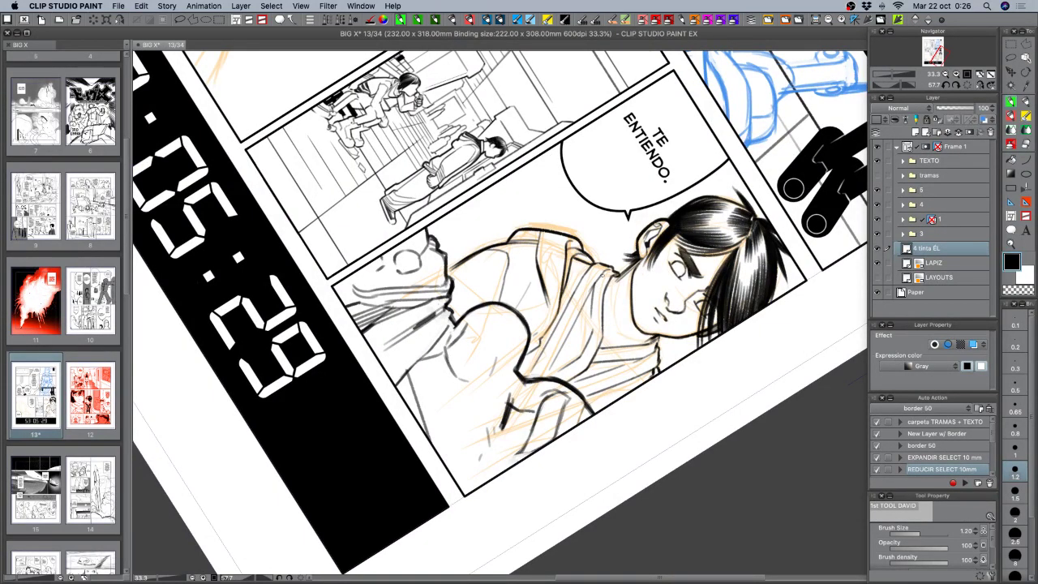
key("super+z")
left_click_drag(597, 280, 593, 294)
key("r")
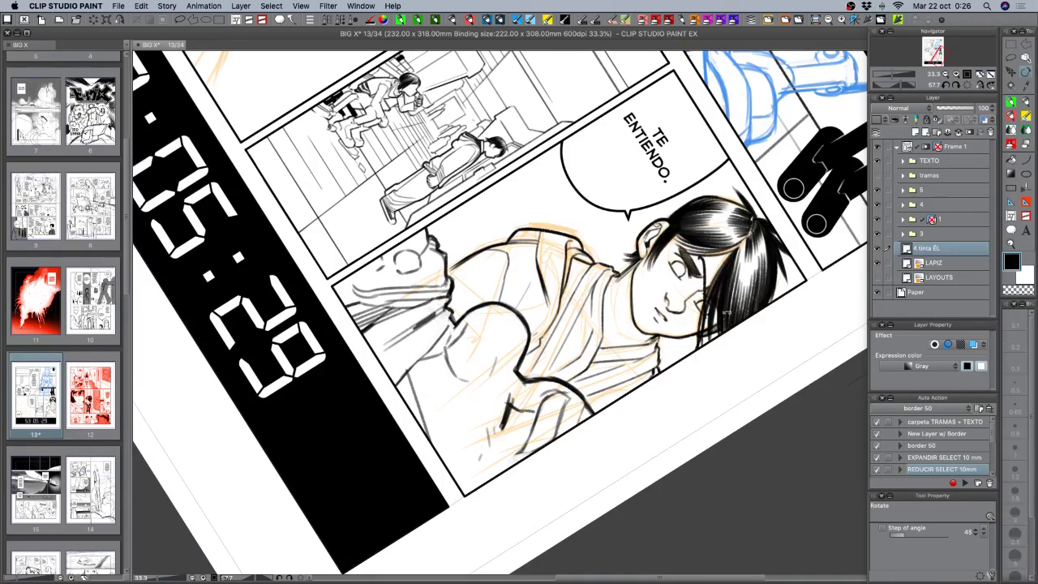
Hide and show the "4 tinta ÉL" layer to compare the boy's inks with the pencils.
left_click_drag(752, 347, 691, 94)
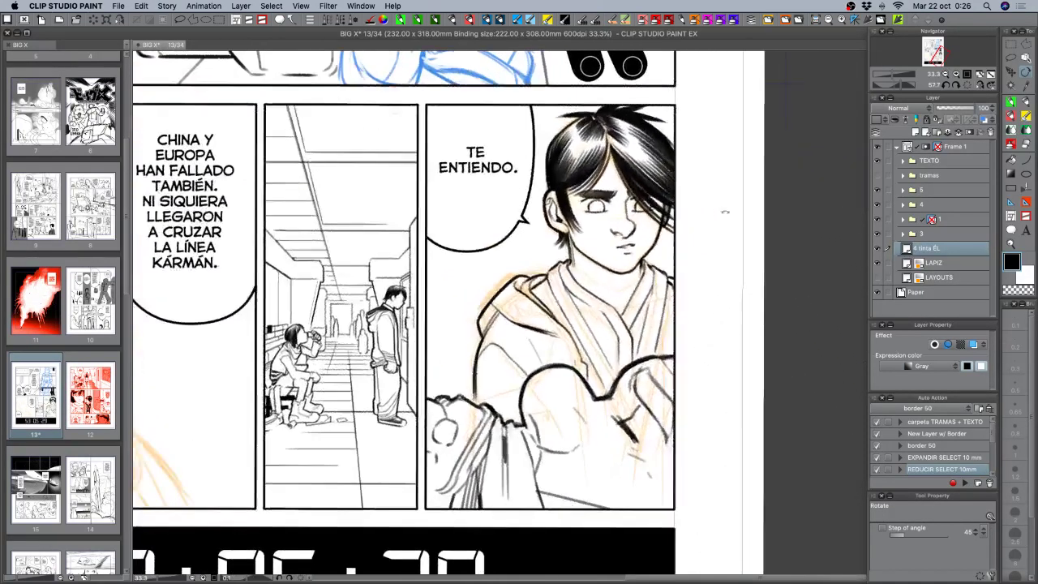
left_click(877, 249)
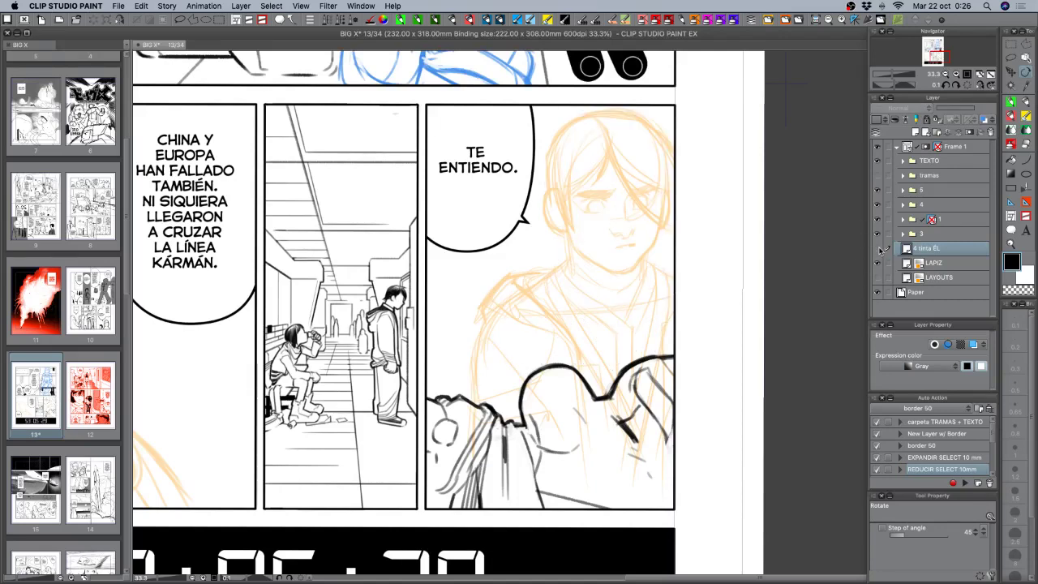
left_click(878, 250)
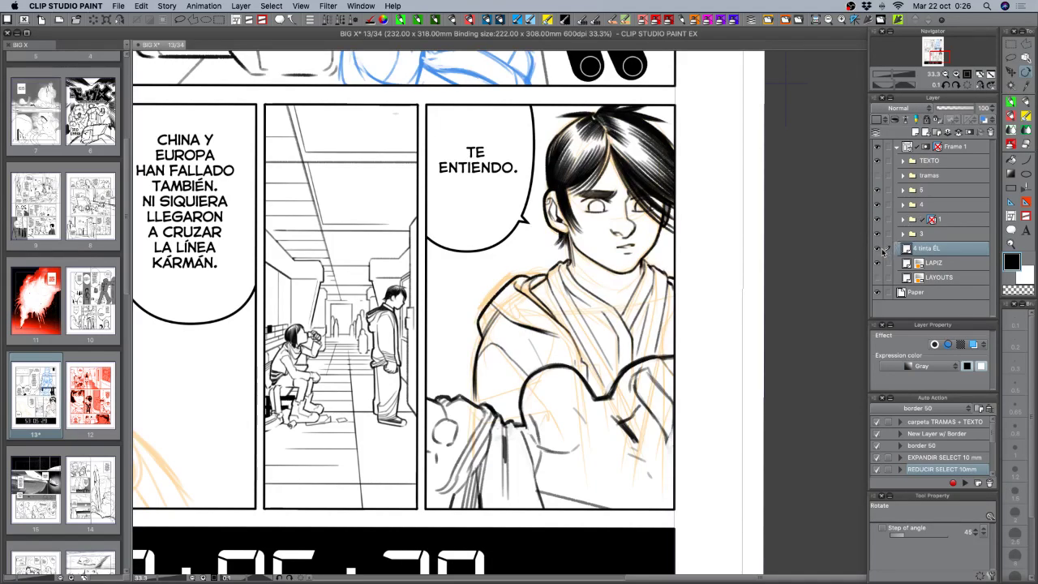
Fill the shirt gap beside the inner edge of the boy's far collar band with black at brush size 1.2.
left_click(1010, 103)
left_click(955, 74)
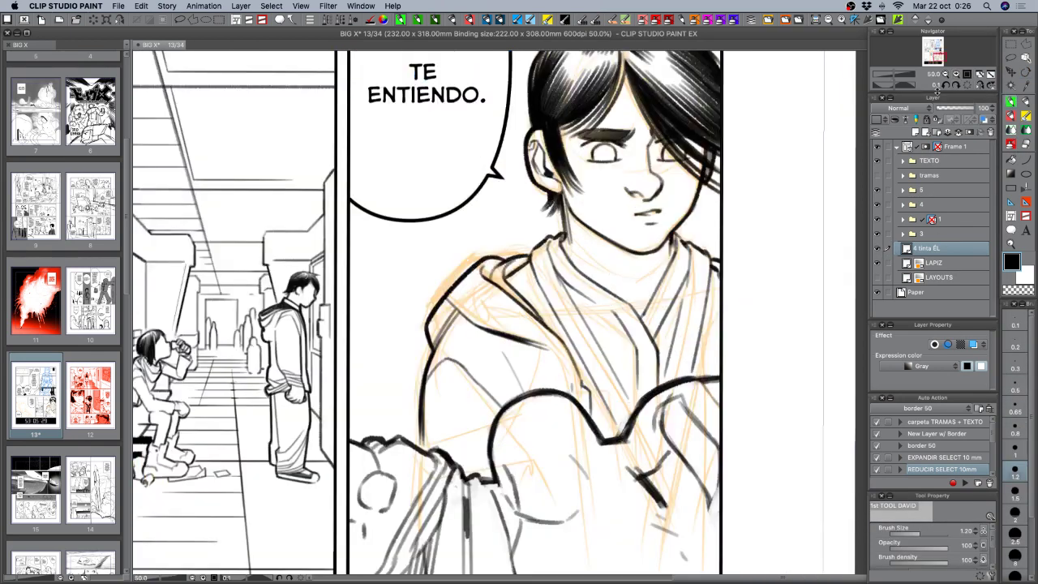
left_click_drag(688, 356, 683, 325)
mouse_move(673, 246)
left_mouse_down()
mouse_move(656, 305)
mouse_move(659, 329)
mouse_move(659, 294)
mouse_move(650, 308)
mouse_move(652, 350)
left_mouse_up()
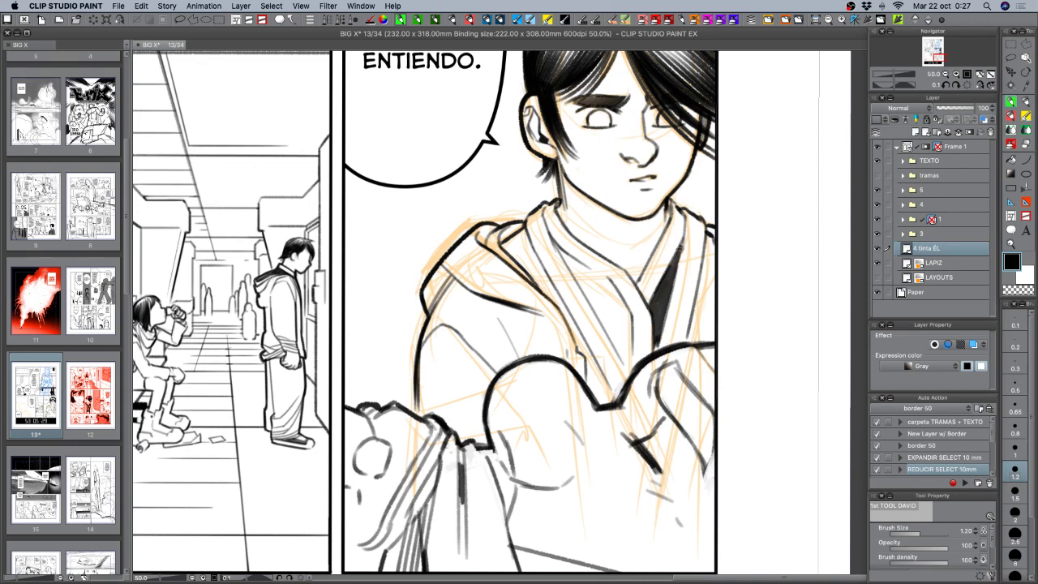
left_click_drag(681, 246, 656, 294)
mouse_move(681, 245)
left_mouse_down()
mouse_move(668, 292)
mouse_move(682, 245)
mouse_move(660, 320)
left_mouse_up()
left_click_drag(676, 285, 661, 339)
Ink the strip between the far collar band and the panel border solid black, redoing the first stroke.
left_click_drag(713, 277, 693, 324)
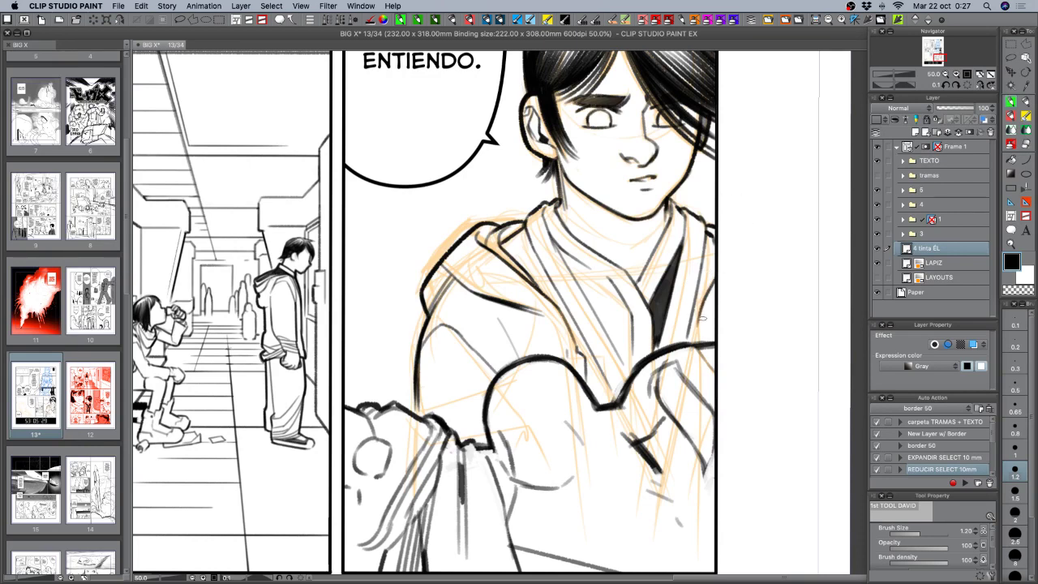
key("super+z")
left_click_drag(713, 267, 694, 314)
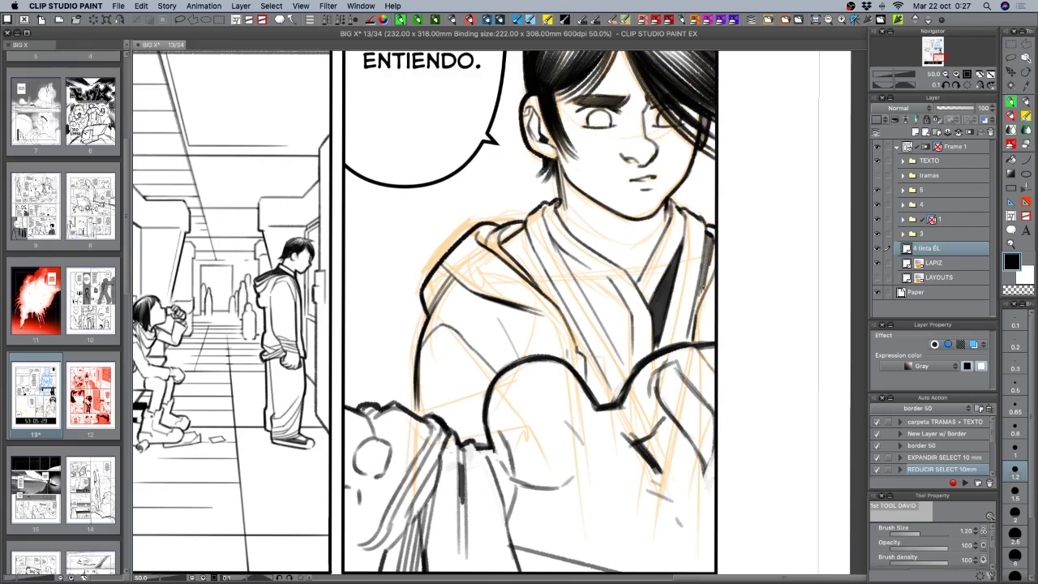
left_click_drag(710, 262, 690, 336)
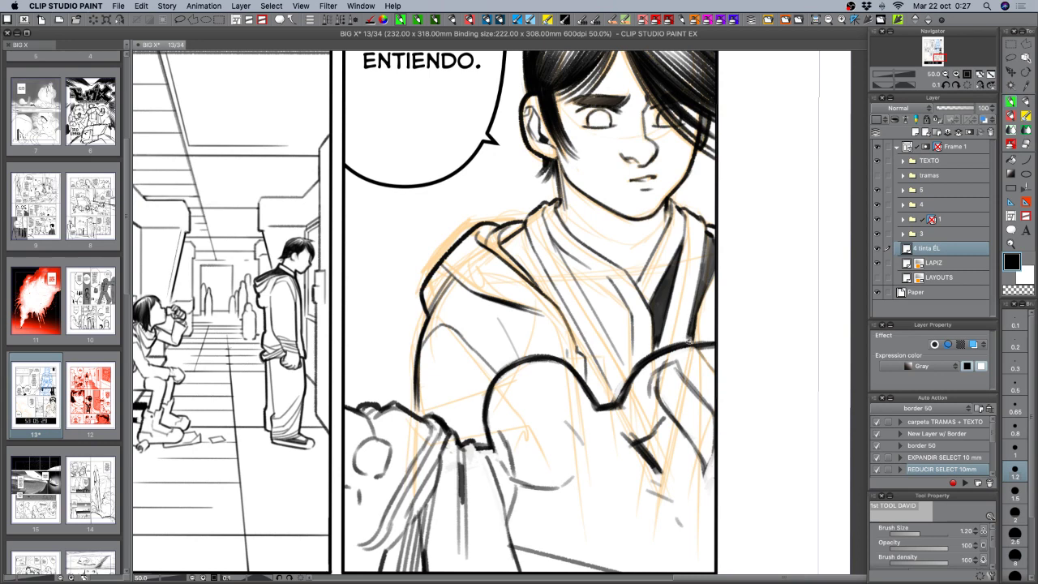
left_click_drag(706, 233, 691, 314)
left_click_drag(702, 257, 690, 329)
left_click_drag(695, 293, 684, 343)
mouse_move(707, 242)
left_mouse_down()
mouse_move(696, 312)
mouse_move(702, 298)
left_mouse_up()
left_click_drag(716, 261, 694, 306)
left_click_drag(710, 240, 709, 265)
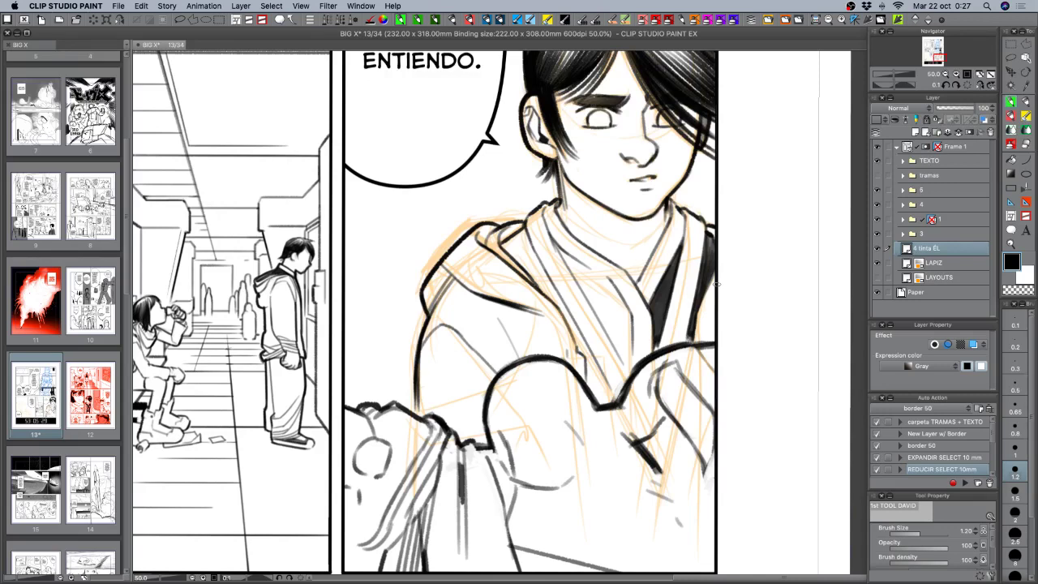
key("space")
left_click_drag(552, 357, 551, 318)
key("shift+space")
mouse_move(683, 352)
left_mouse_down()
mouse_move(654, 464)
mouse_move(629, 484)
left_mouse_up()
key("c")
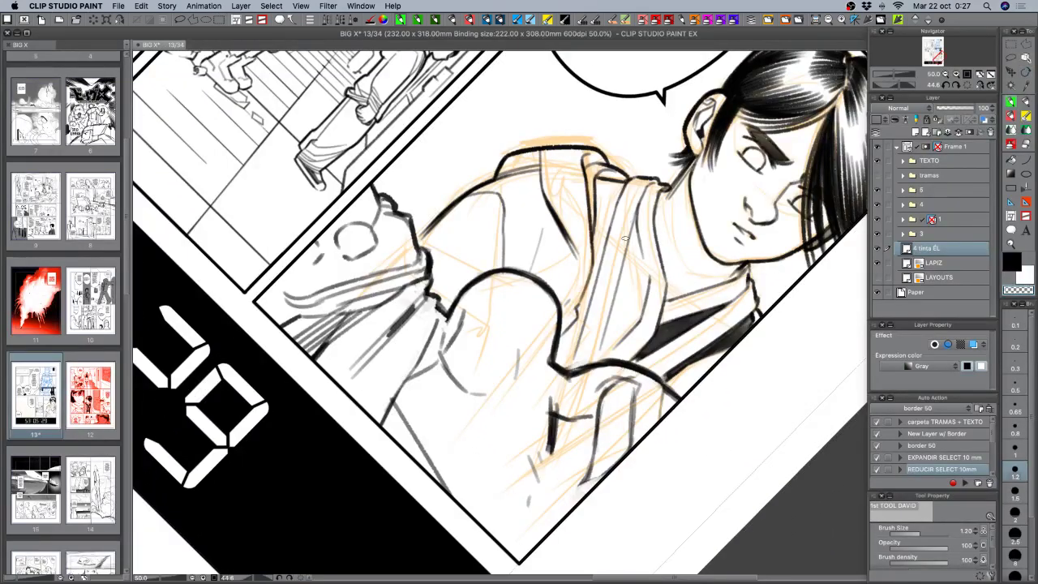
mouse_move(639, 212)
left_mouse_down()
mouse_move(627, 260)
mouse_move(634, 222)
mouse_move(628, 270)
mouse_move(635, 231)
mouse_move(637, 267)
left_mouse_up()
key("super+z")
key("super+z")
key("super+z")
Fill the shirt area between the near collar band and the shirt placket with black at brush size 2.
left_click(1015, 514)
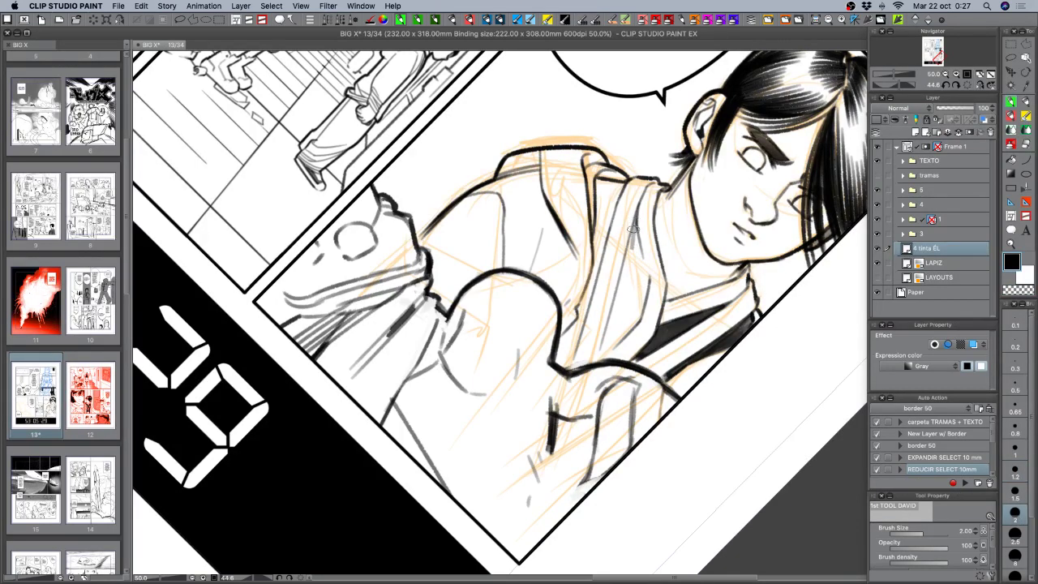
mouse_move(632, 228)
left_mouse_down()
mouse_move(626, 265)
mouse_move(634, 230)
mouse_move(644, 291)
mouse_move(635, 239)
mouse_move(630, 270)
mouse_move(634, 216)
mouse_move(626, 265)
mouse_move(634, 238)
mouse_move(645, 286)
mouse_move(633, 238)
mouse_move(626, 278)
mouse_move(631, 236)
mouse_move(623, 270)
mouse_move(633, 228)
mouse_move(614, 309)
mouse_move(626, 278)
mouse_move(614, 314)
left_mouse_up()
key("super+z")
key("super+z")
key("super+z")
key("super+z")
mouse_move(626, 271)
left_mouse_down()
mouse_move(623, 301)
mouse_move(641, 273)
mouse_move(621, 336)
left_mouse_up()
left_click_drag(632, 296, 601, 357)
mouse_move(617, 321)
left_mouse_down()
mouse_move(592, 360)
mouse_move(638, 337)
left_mouse_up()
key("c")
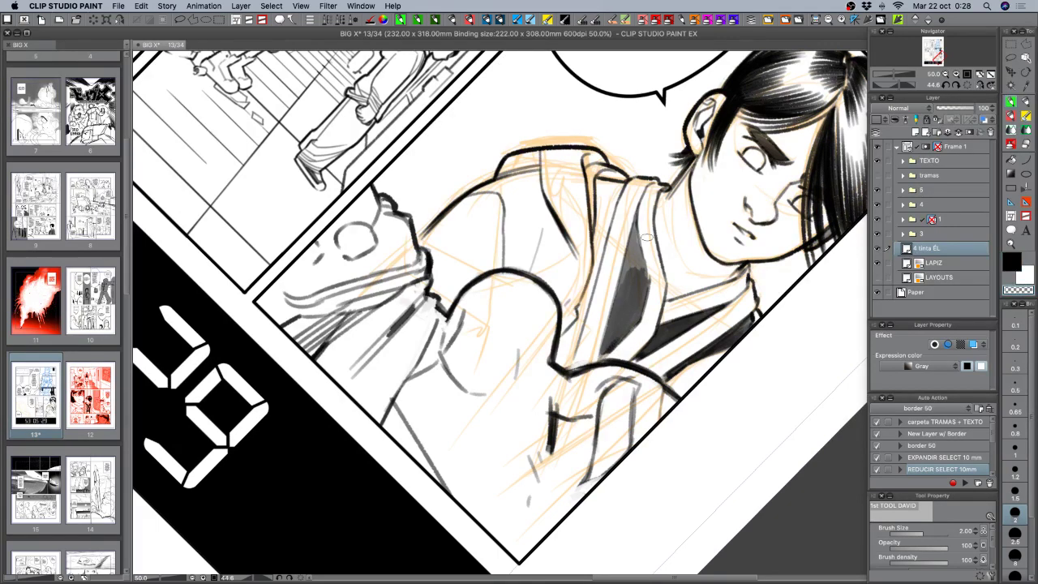
Refine the edges and upper tip of the black shirt area beside the near collar band, redoing unsatisfactory strokes.
key("c")
left_click_drag(636, 219, 610, 334)
key("super+z")
left_click_drag(636, 220, 602, 341)
key("ctrl+z")
mouse_move(608, 325)
left_mouse_down()
mouse_move(636, 221)
mouse_move(626, 274)
mouse_move(630, 292)
mouse_move(635, 233)
mouse_move(638, 299)
mouse_move(635, 220)
mouse_move(625, 294)
mouse_move(633, 245)
mouse_move(641, 278)
left_mouse_up()
key("super+z")
key("super+z")
key("super+z")
key("super+z")
mouse_move(635, 218)
left_mouse_down()
mouse_move(623, 286)
mouse_move(631, 231)
mouse_move(625, 264)
mouse_move(631, 283)
mouse_move(644, 266)
mouse_move(646, 282)
mouse_move(633, 274)
mouse_move(619, 293)
mouse_move(605, 355)
mouse_move(636, 315)
mouse_move(622, 345)
mouse_move(629, 247)
left_mouse_up()
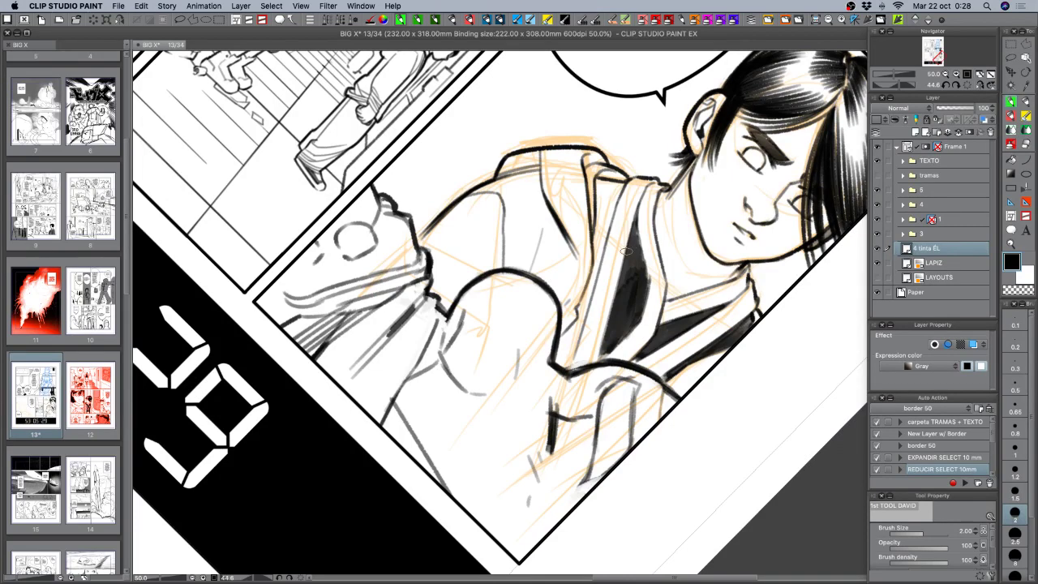
mouse_move(629, 249)
left_mouse_down()
mouse_move(620, 296)
mouse_move(630, 245)
mouse_move(623, 283)
mouse_move(641, 258)
mouse_move(634, 219)
mouse_move(640, 289)
left_mouse_up()
Fill the strip between the hood's edge and the near collar band with solid black down to the foreground shape.
left_click_drag(708, 286, 676, 213)
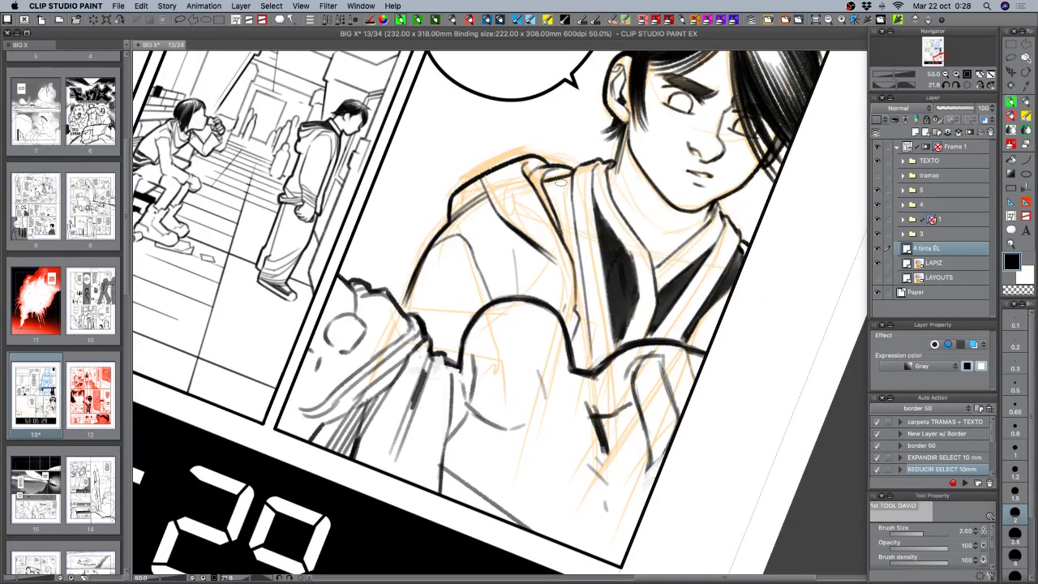
mouse_move(547, 183)
left_mouse_down()
mouse_move(576, 253)
mouse_move(566, 237)
mouse_move(582, 314)
mouse_move(583, 298)
mouse_move(581, 364)
mouse_move(583, 322)
mouse_move(586, 357)
mouse_move(576, 336)
mouse_move(583, 363)
mouse_move(599, 291)
mouse_move(581, 351)
left_mouse_up()
key("c")
key("c")
mouse_move(543, 190)
left_mouse_down()
mouse_move(551, 185)
mouse_move(563, 216)
mouse_move(565, 173)
mouse_move(567, 221)
mouse_move(545, 186)
mouse_move(572, 245)
mouse_move(574, 209)
mouse_move(583, 325)
mouse_move(582, 305)
left_mouse_up()
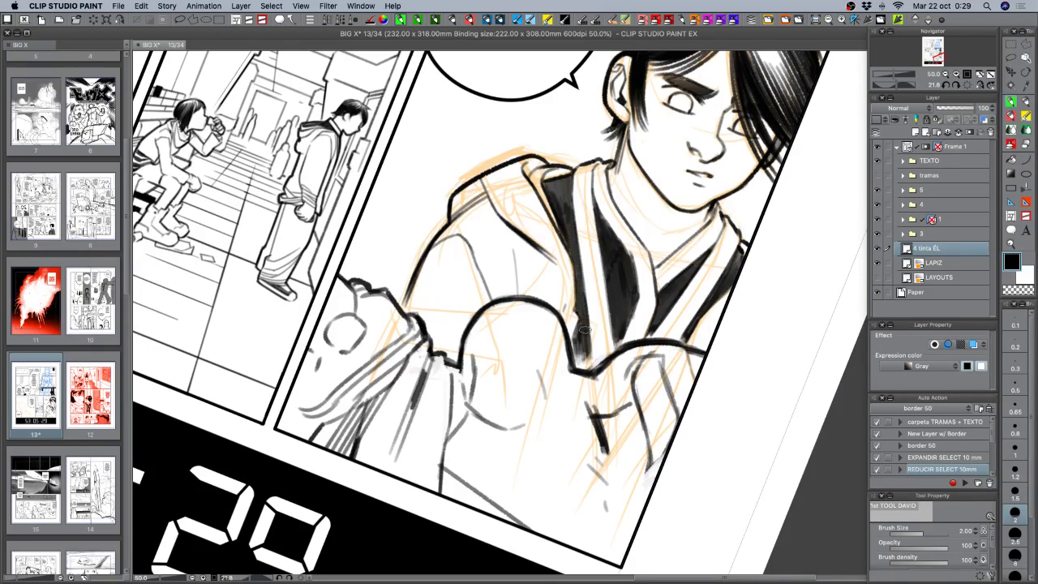
mouse_move(552, 177)
left_mouse_down()
mouse_move(564, 238)
mouse_move(570, 180)
mouse_move(574, 223)
mouse_move(552, 197)
left_mouse_up()
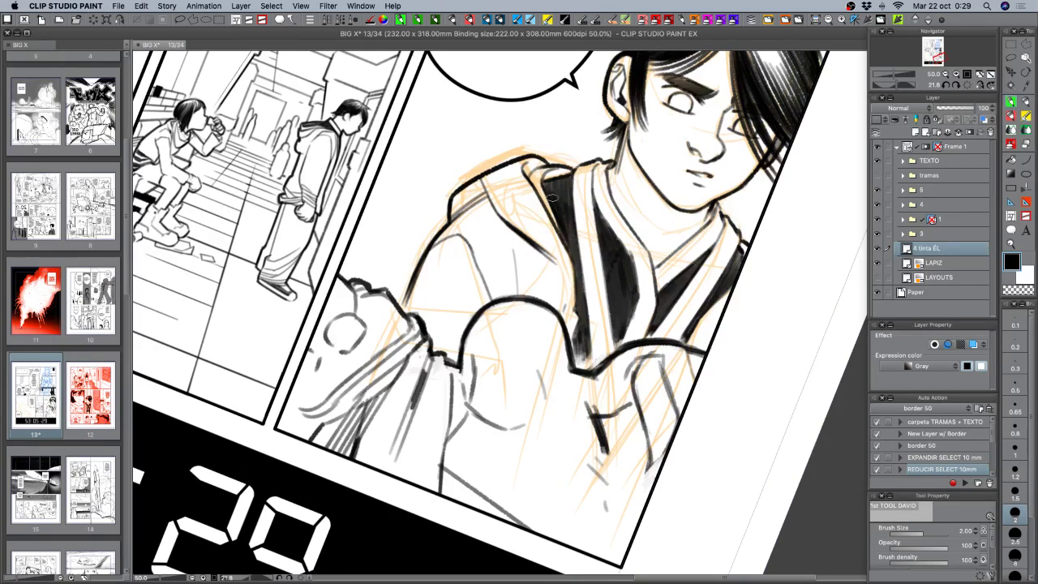
left_click_drag(570, 232, 585, 314)
left_click_drag(567, 202, 569, 249)
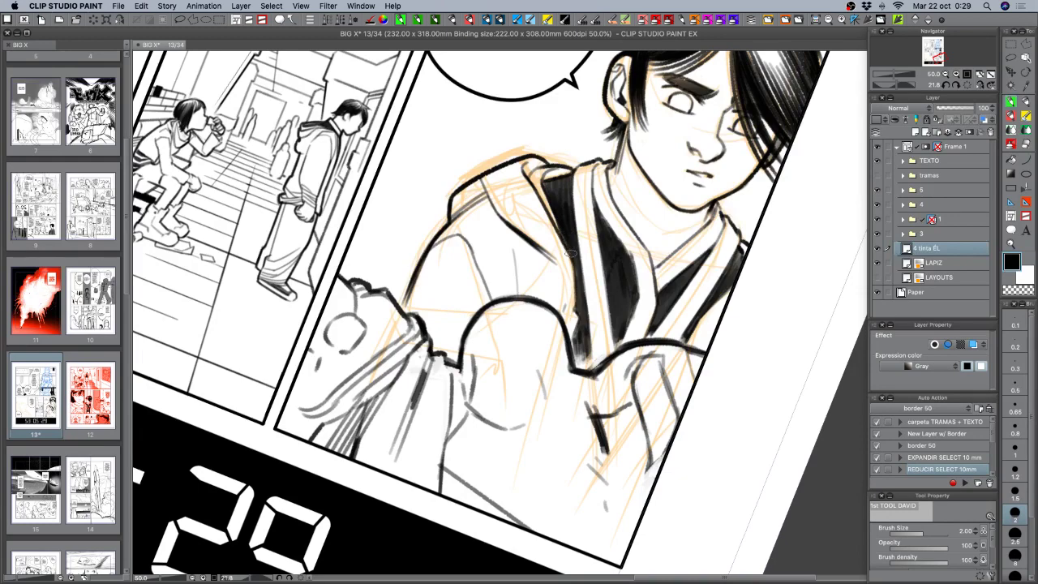
Set the Blur tool's brush size to 1 and the Finger tip tool's brush size to 1.5.
key("r")
left_click_drag(699, 381, 754, 338)
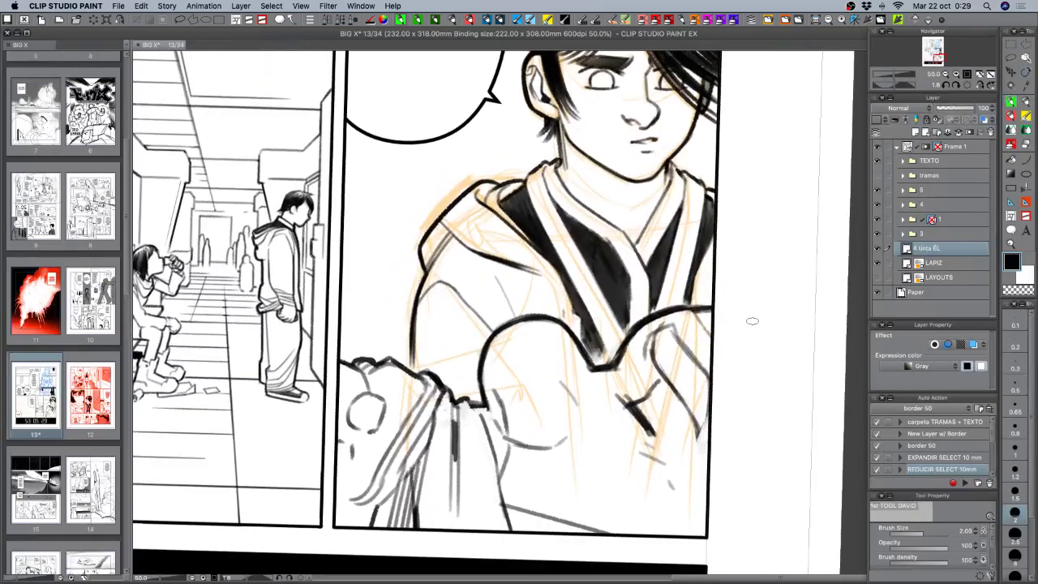
left_click(1023, 143)
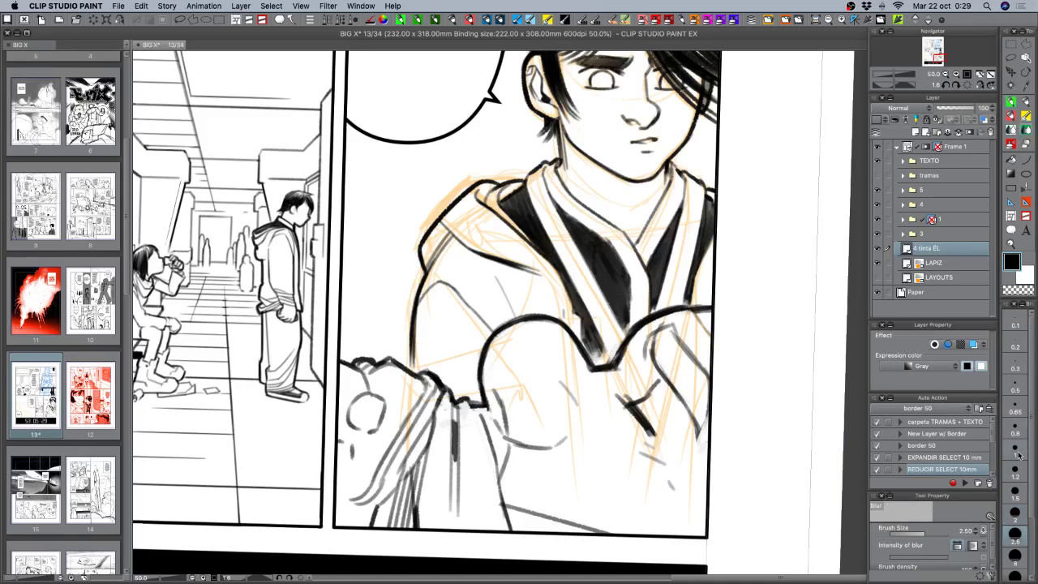
left_click(1012, 445)
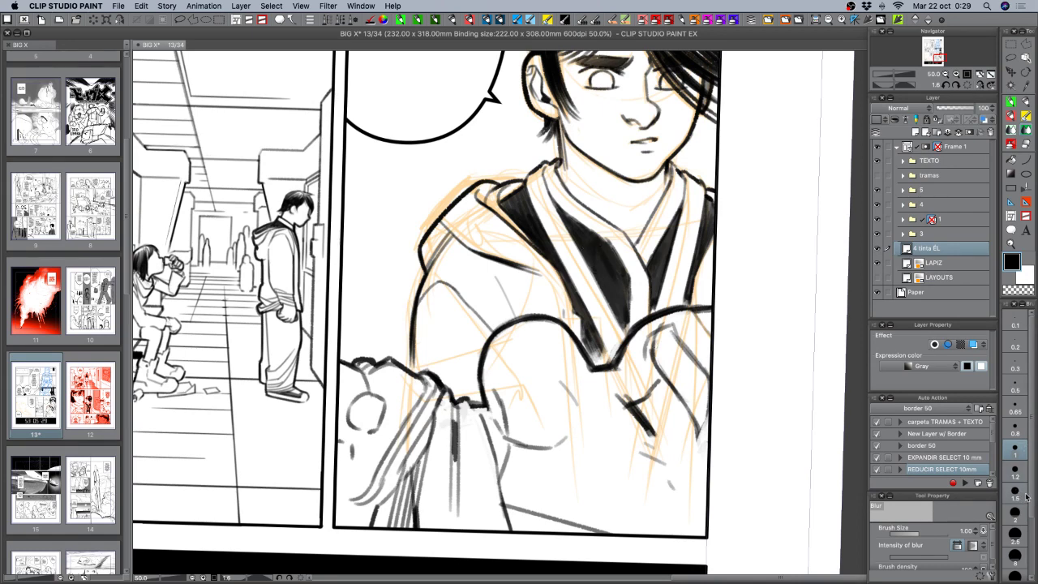
left_click(1012, 128)
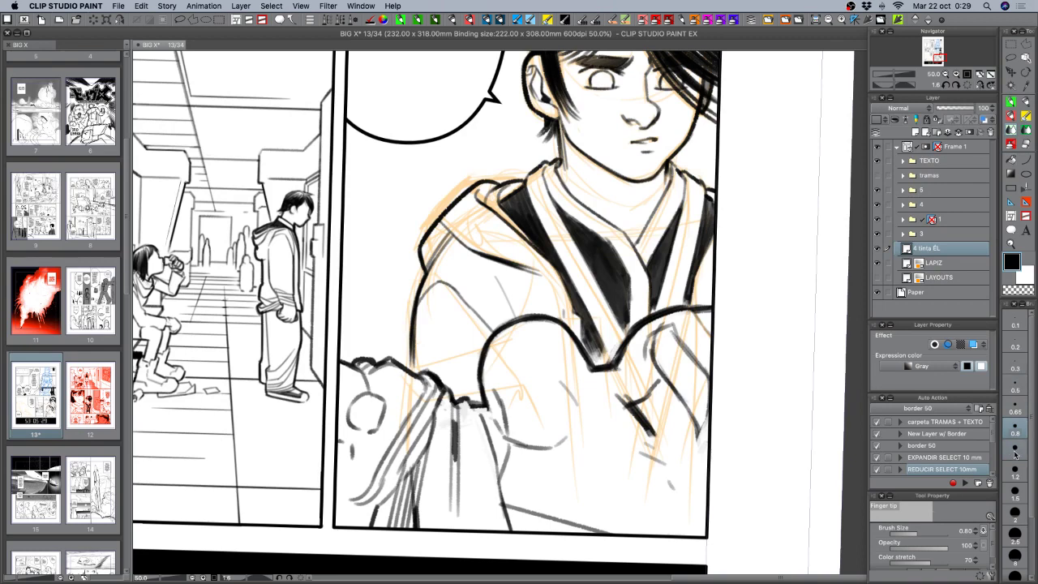
left_click(1016, 494)
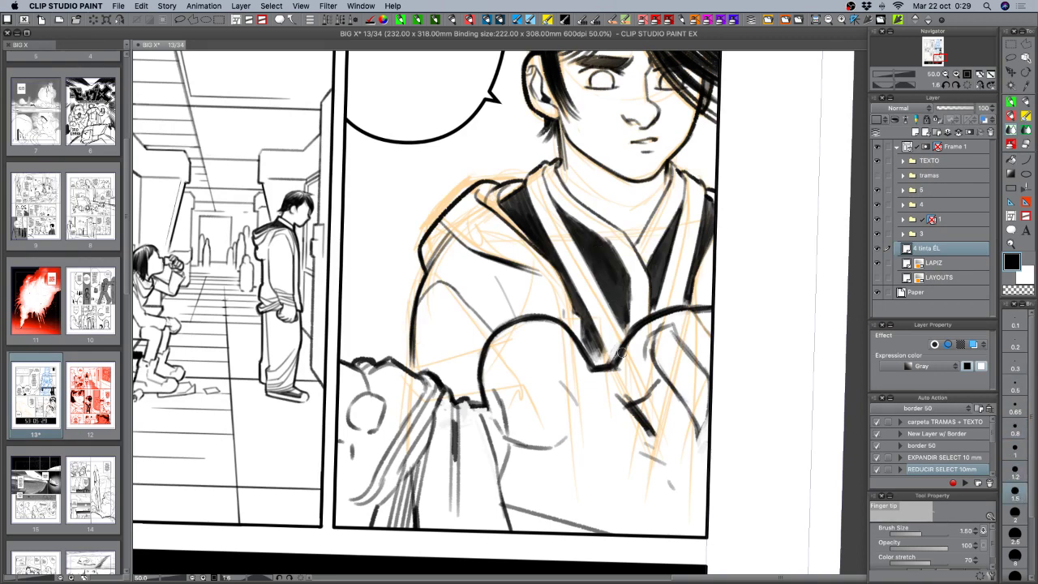
Ink small buttons down the placket of the boy's shirt with the pen at brush size 1.2, alternating black and white.
left_click(945, 75)
left_click(945, 75)
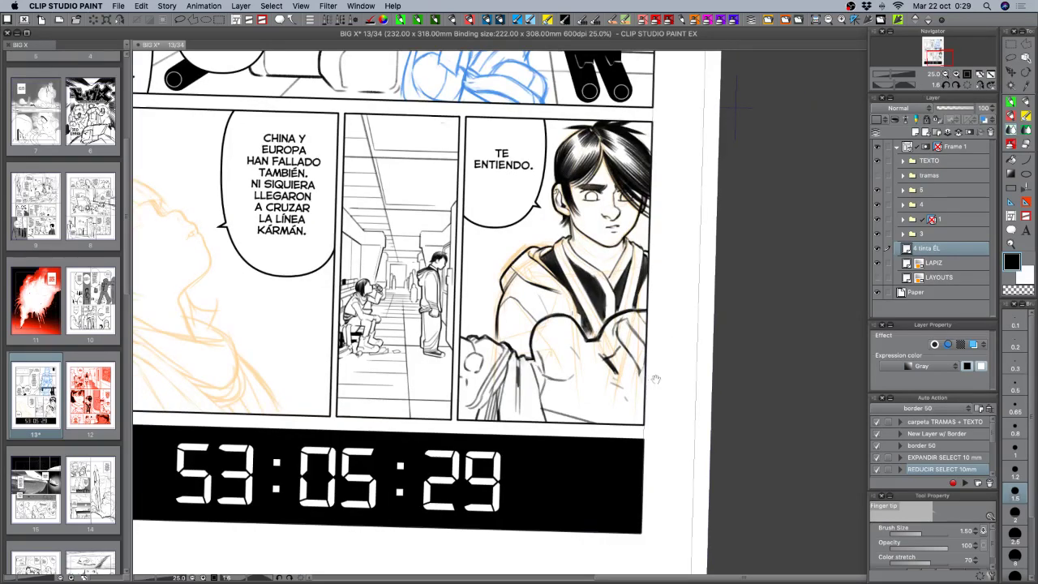
left_click_drag(656, 383, 681, 350)
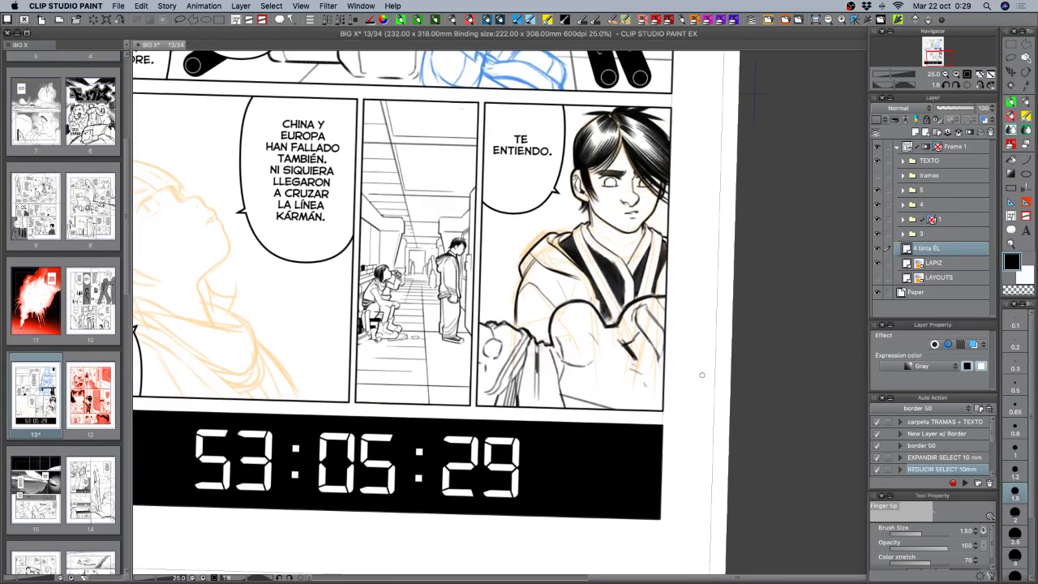
left_click(955, 73)
left_click(955, 74)
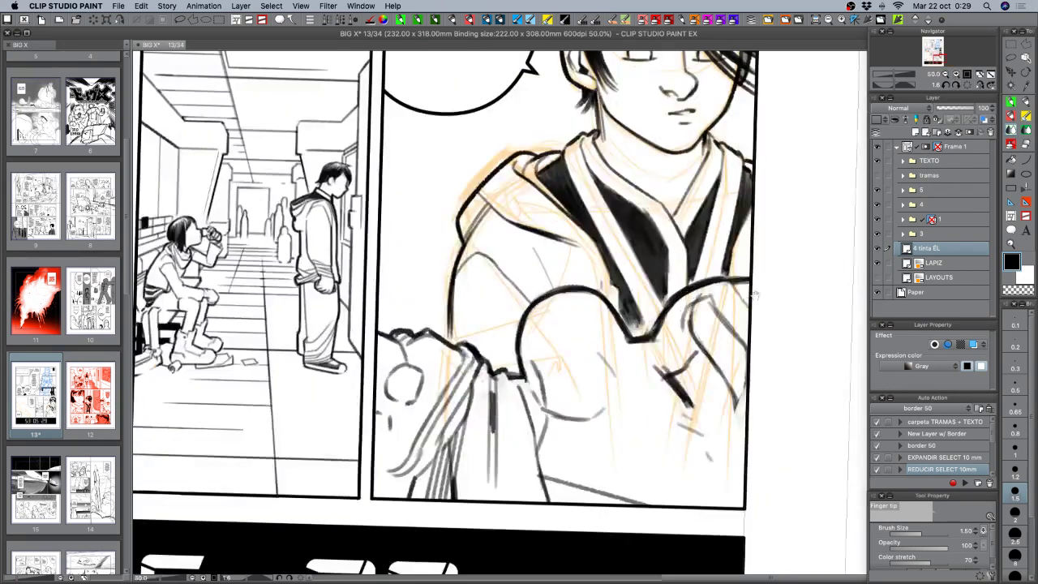
left_click_drag(754, 294, 673, 350)
left_click(1012, 105)
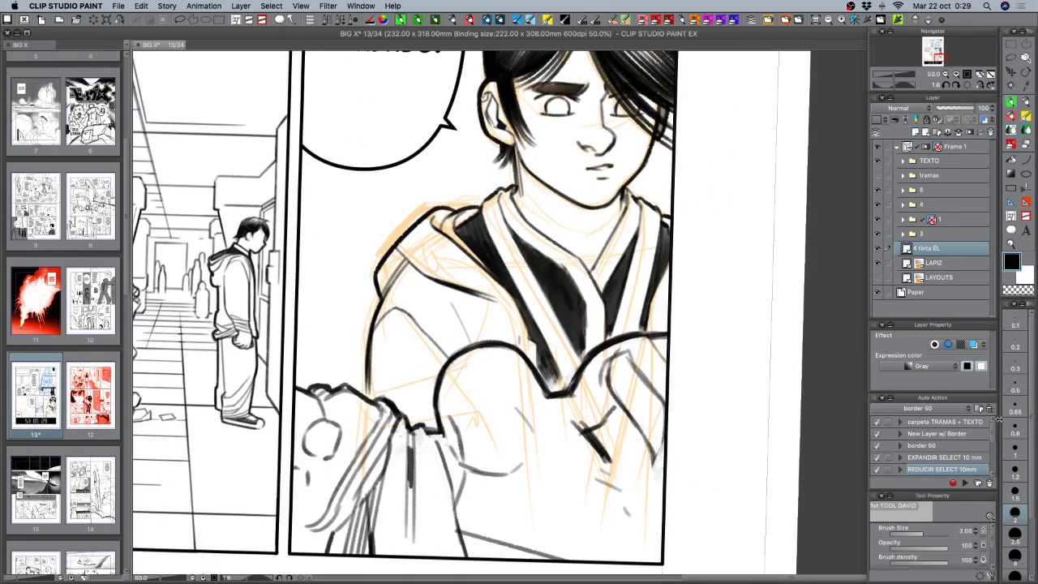
left_click(1015, 470)
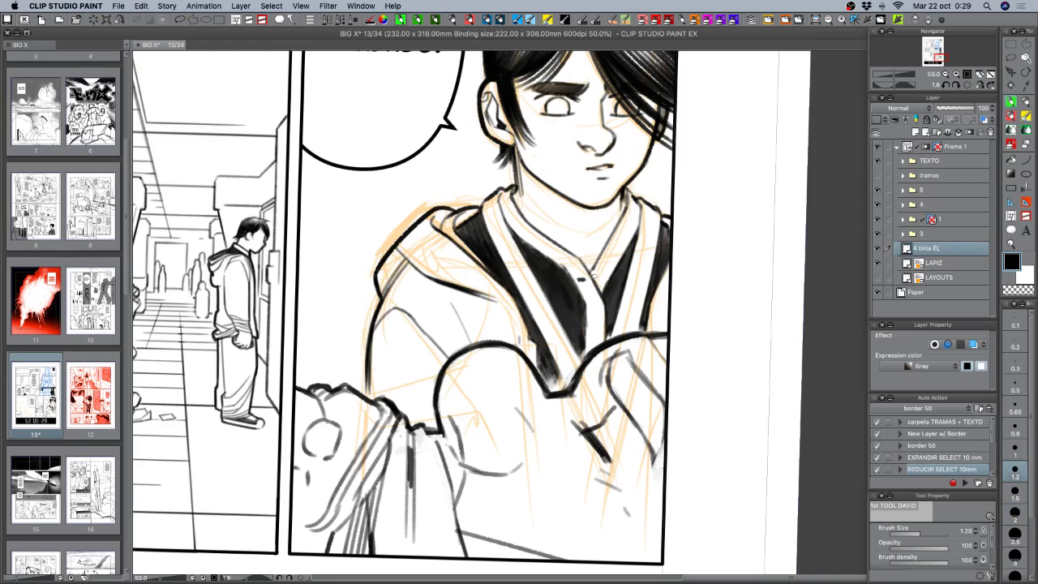
left_click_drag(603, 280, 601, 285)
key("c")
left_click(602, 285)
key("c")
left_click_drag(595, 322, 595, 323)
Save the page with the inked shirt and buttons.
left_click(946, 74)
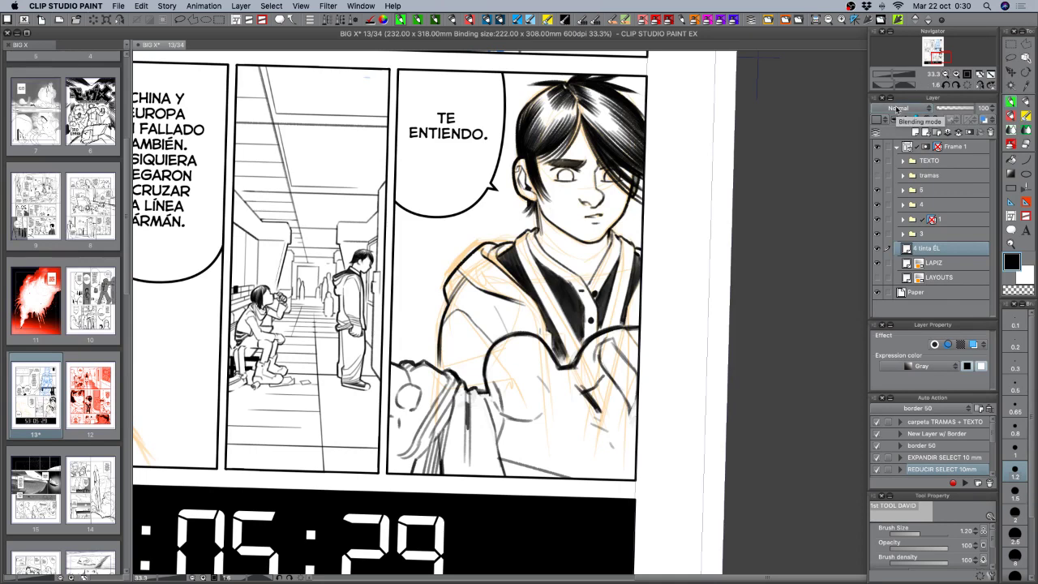
scroll(604, 389, "down", 3)
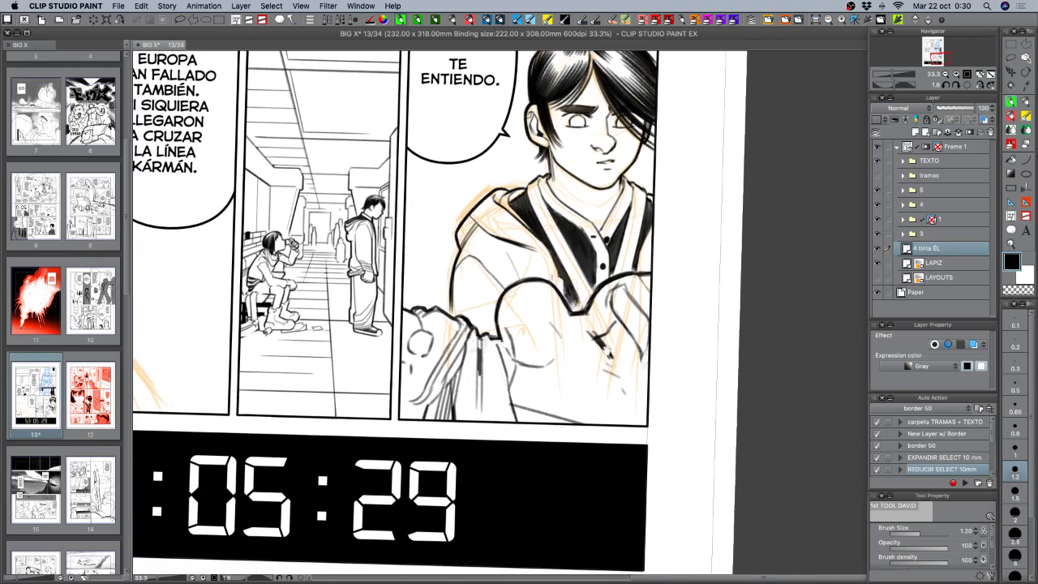
key("super+s")
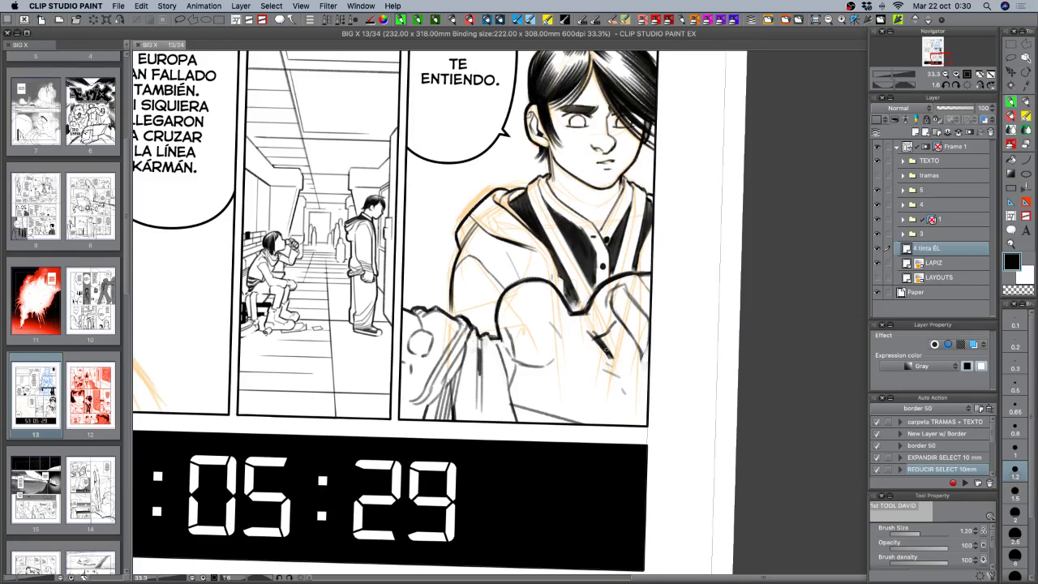
Show the "tramas" folder and hide the "LAPIZ" layer to preview the toned page upright, and save it.
left_click(946, 74)
left_click(967, 84)
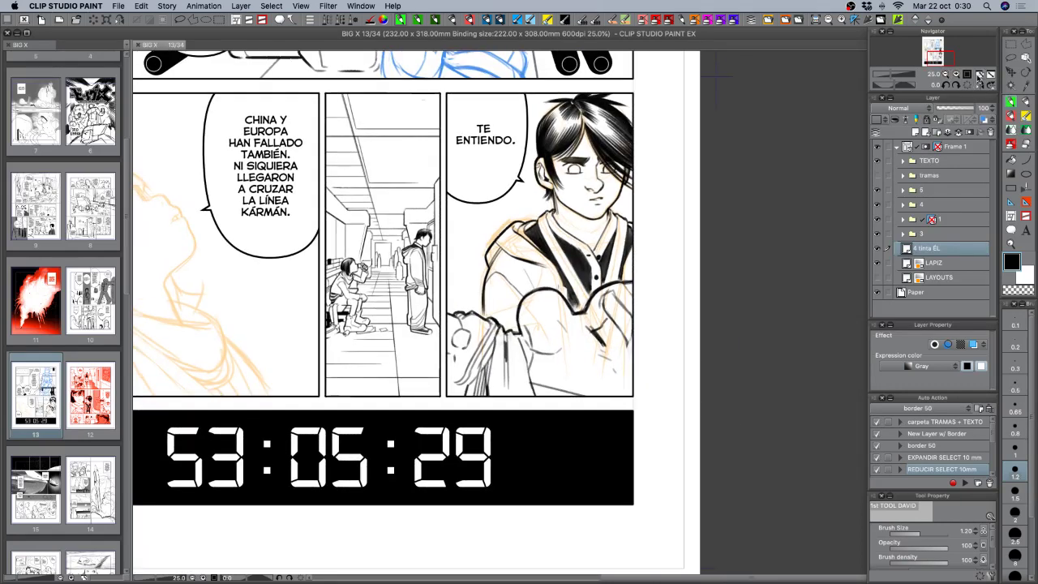
left_click(880, 176)
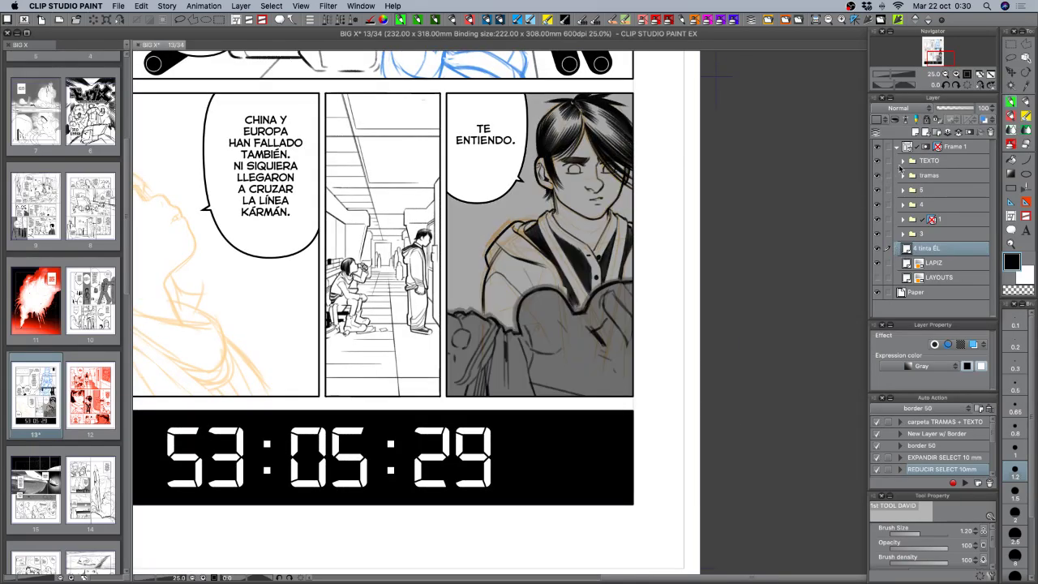
left_click(876, 263)
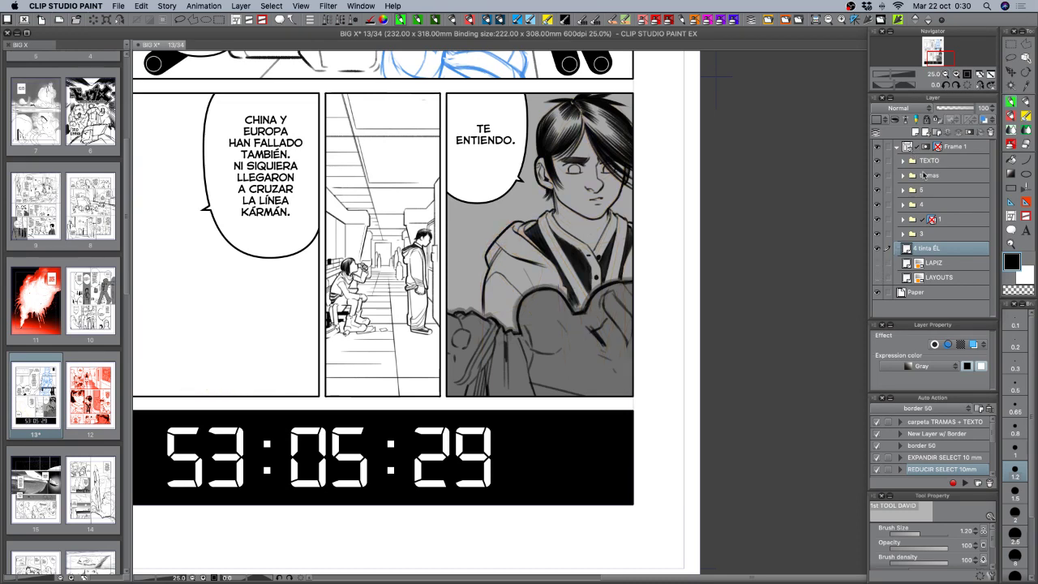
left_click(944, 74)
left_click_drag(606, 287, 693, 367)
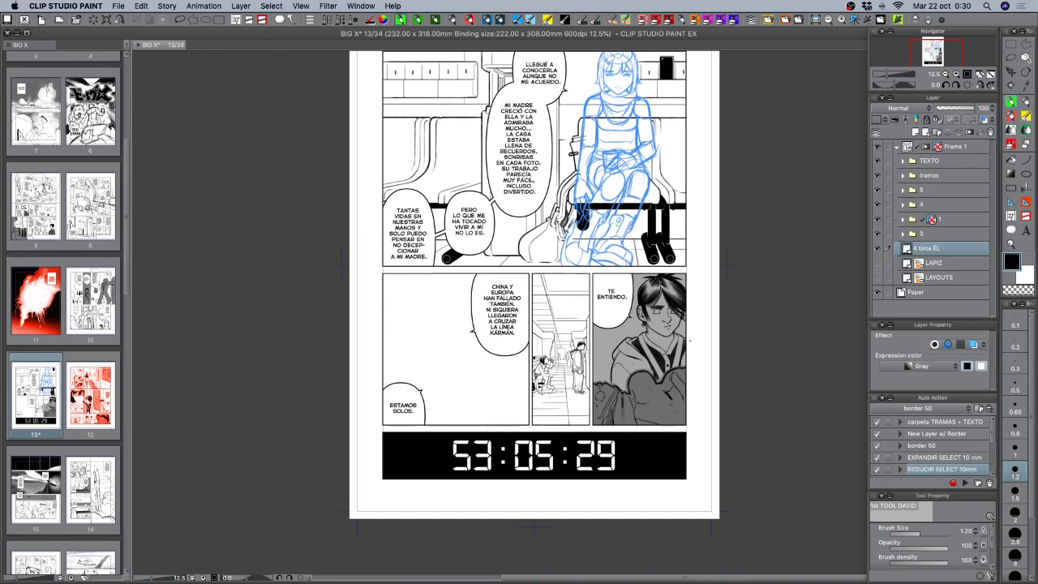
key("super+s")
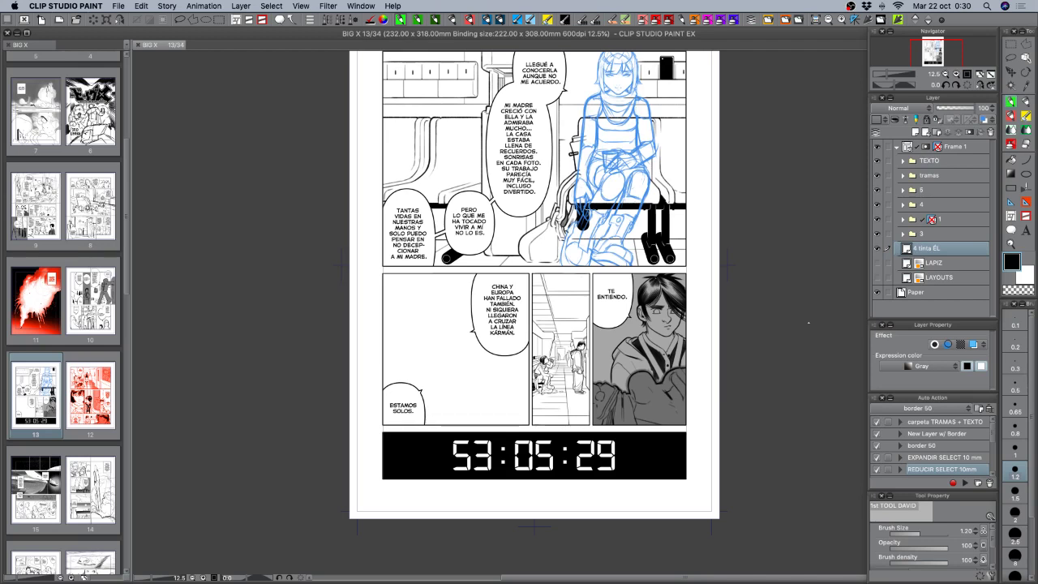
Show the "LAPIZ" pencil layer again on page 13.
left_click(877, 263)
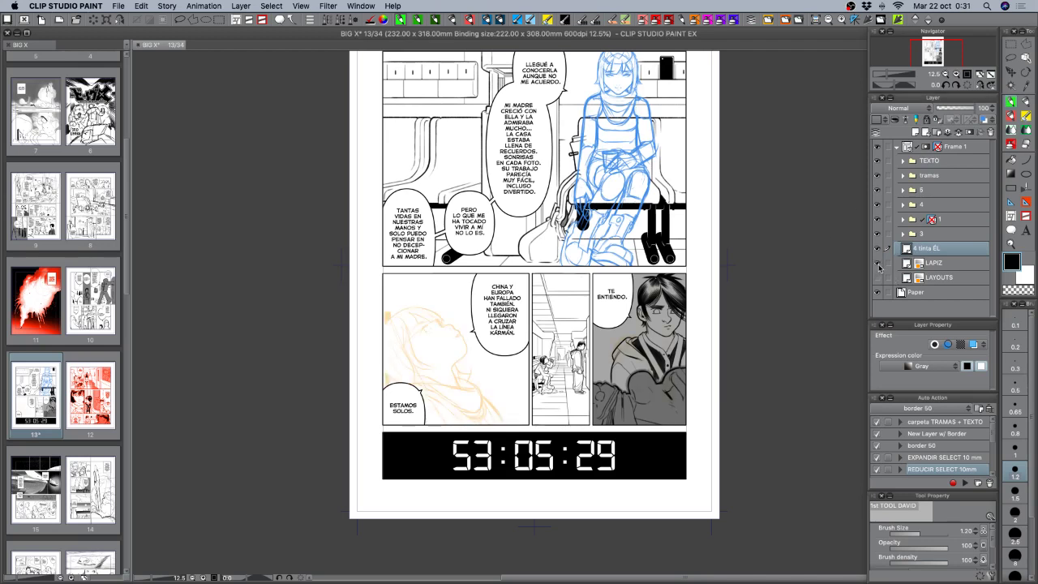
left_click_drag(453, 258, 478, 241)
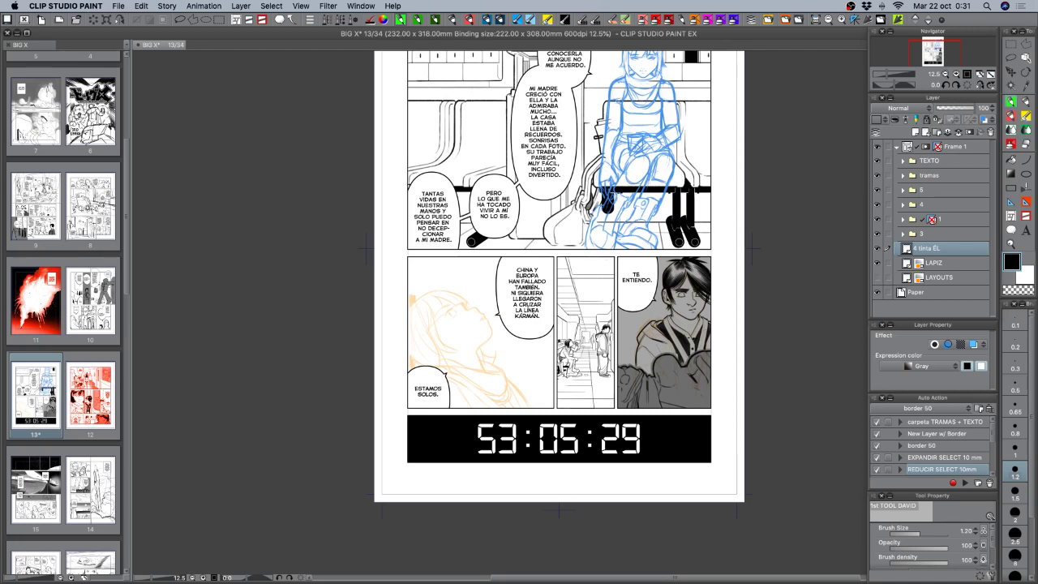
key("Tab")
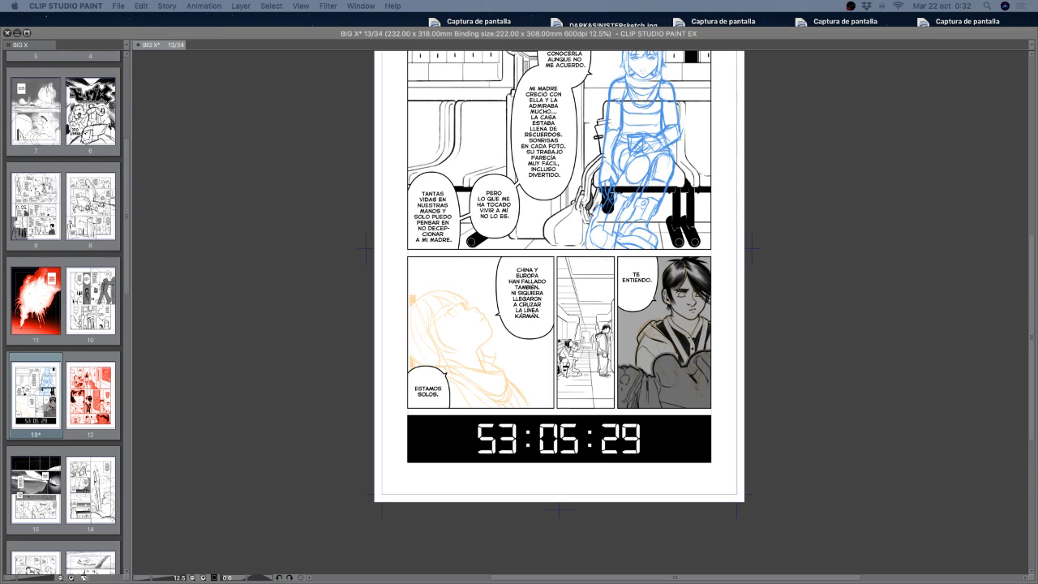
key("Tab")
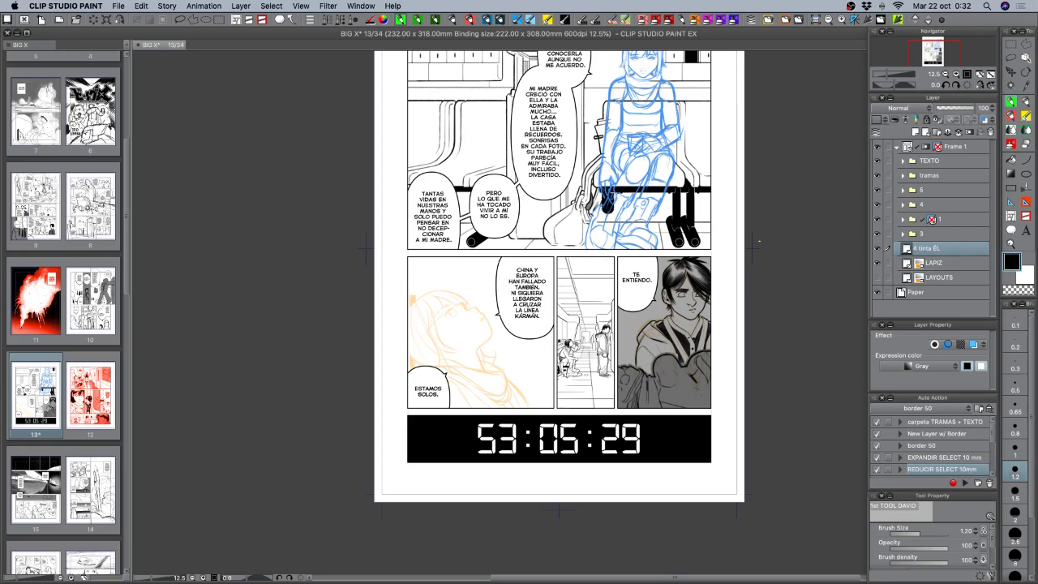
Select the girl's sketch in the "ESTAMOS SOLOS." panel with the Lasso on the "LAPIZ" layer.
left_click(955, 74)
left_click(955, 73)
left_click(955, 73)
left_click_drag(467, 368, 644, 283)
left_click_drag(670, 391, 633, 395)
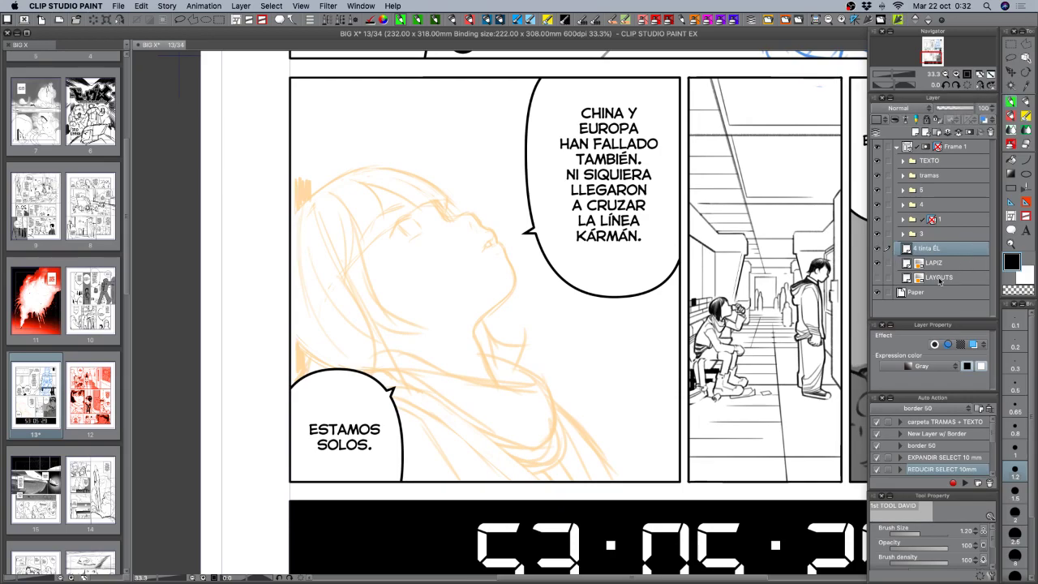
key("r")
mouse_move(655, 352)
left_mouse_down()
mouse_move(549, 449)
mouse_move(510, 457)
mouse_move(559, 444)
mouse_move(549, 448)
left_mouse_up()
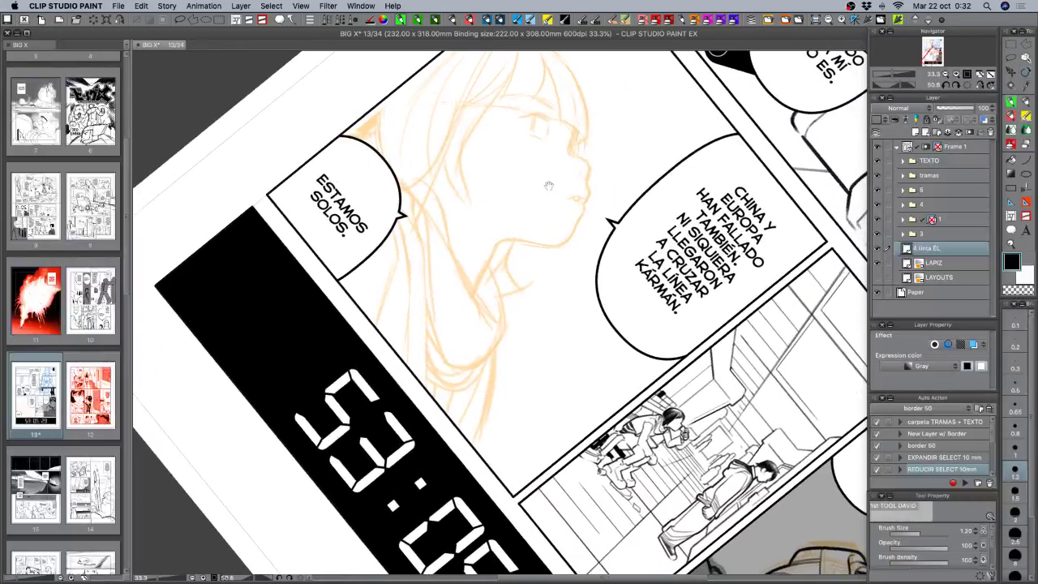
left_click_drag(548, 187, 568, 350)
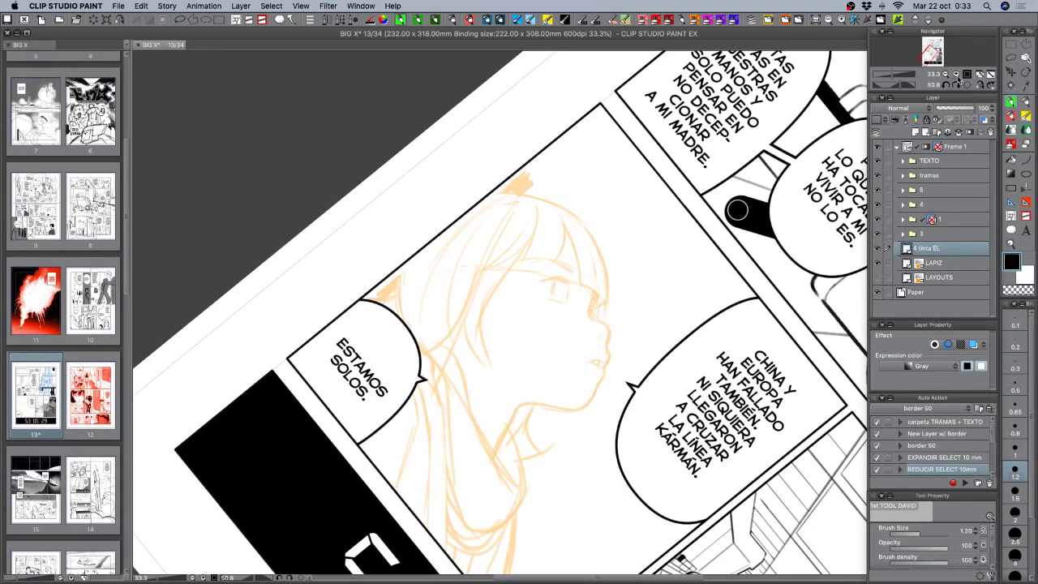
left_click(966, 84)
left_click(940, 262)
left_click_drag(727, 364, 609, 229)
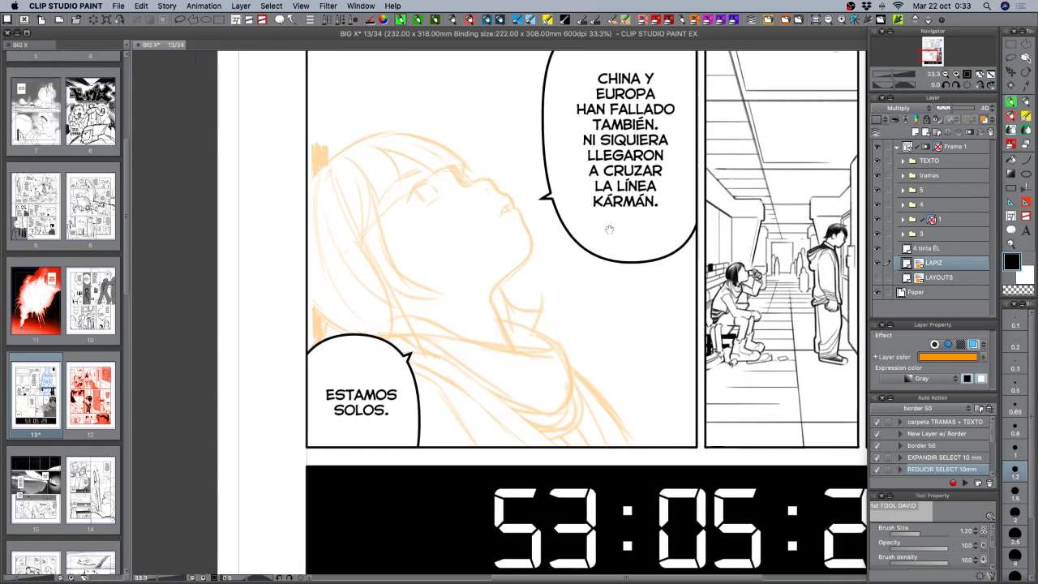
left_click(945, 73)
left_click(1011, 57)
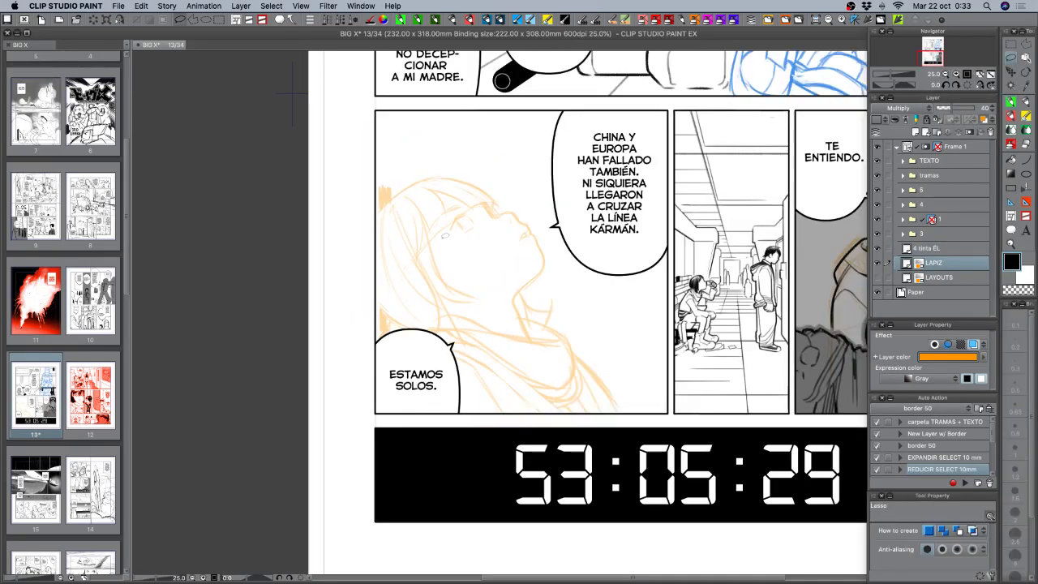
mouse_move(334, 237)
left_mouse_down()
mouse_move(431, 136)
mouse_move(525, 197)
mouse_move(640, 381)
mouse_move(637, 414)
mouse_move(338, 422)
mouse_move(343, 320)
left_mouse_up()
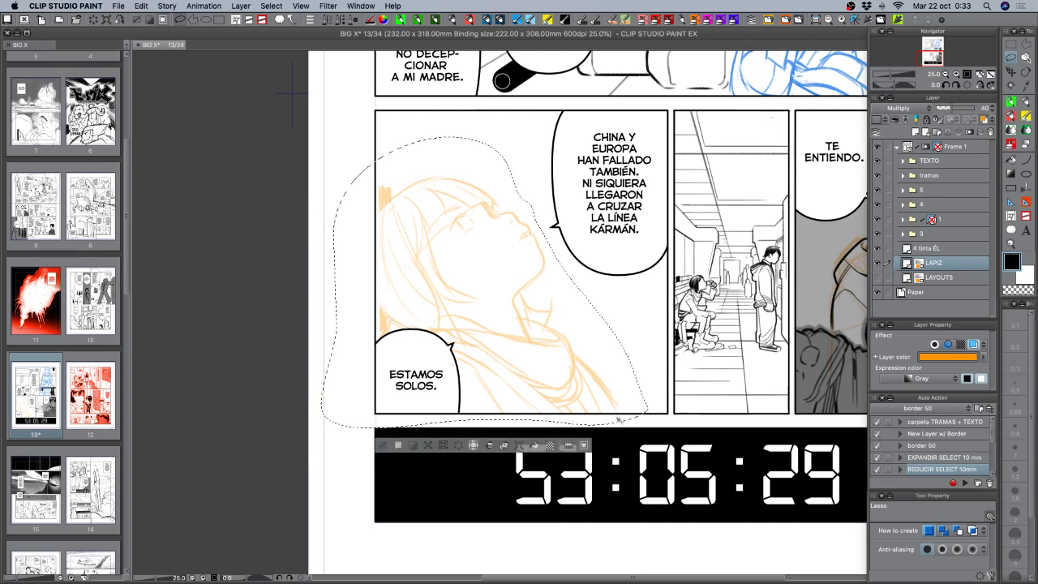
Shrink the selected girl's sketch slightly and shift it toward the panel's interior with Scale/Rotate, and deselect it.
key("super+t")
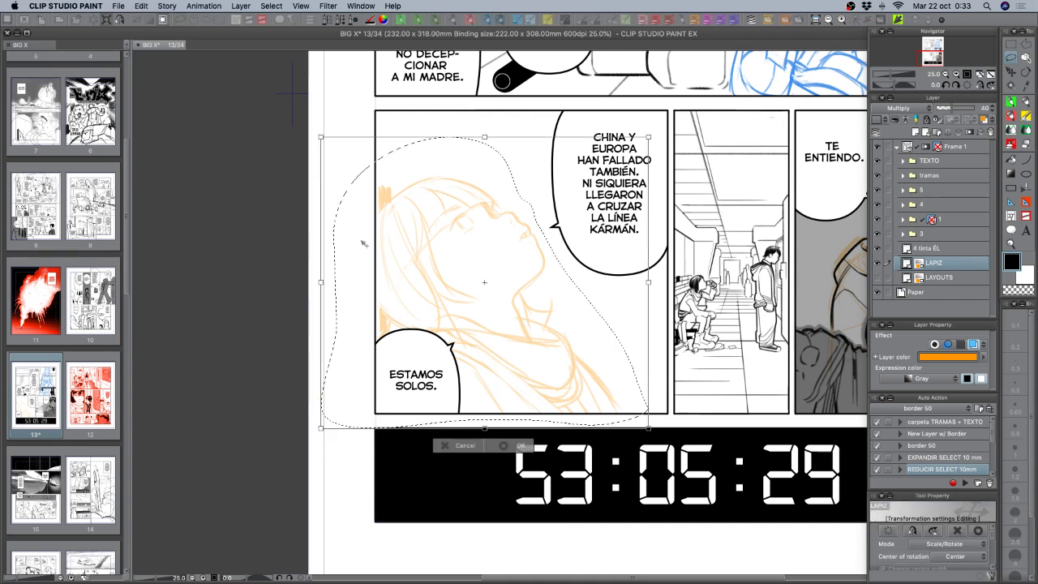
key("Right")
key("Right")
key("Right")
key("Right")
left_click_drag(322, 135, 340, 152)
left_click_drag(538, 336, 532, 322)
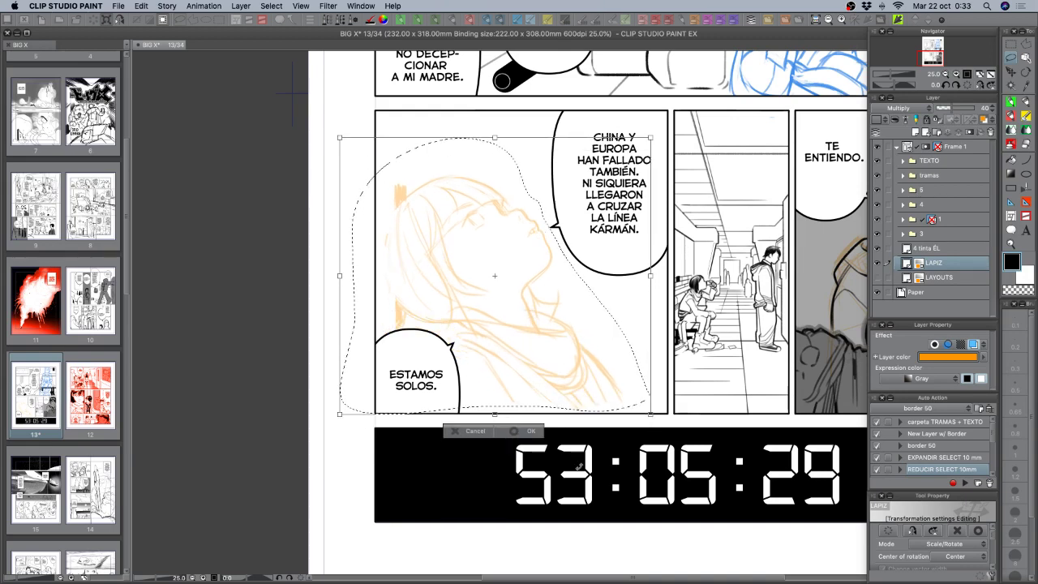
left_click_drag(566, 374, 564, 377)
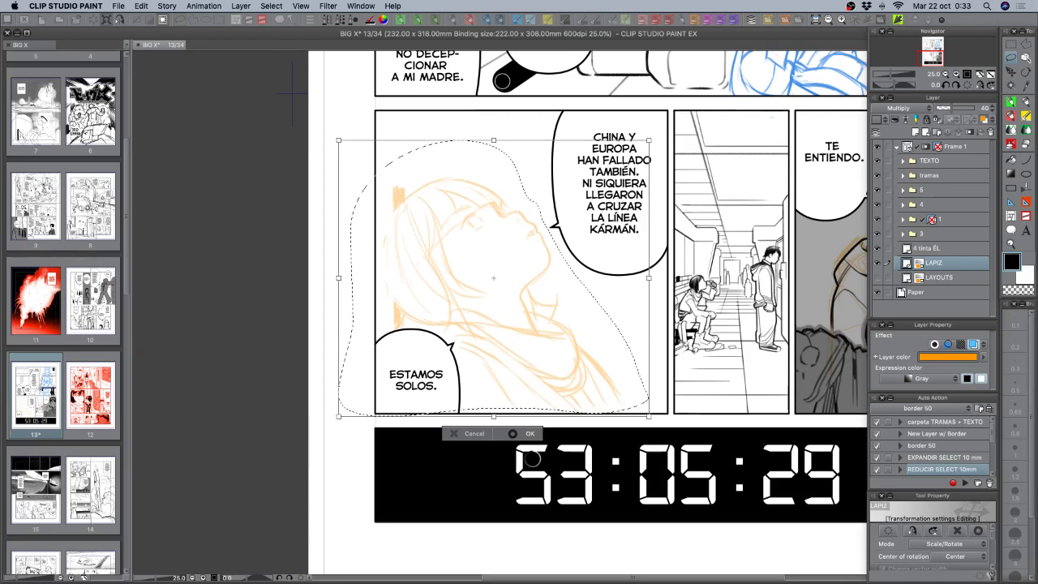
key("Return")
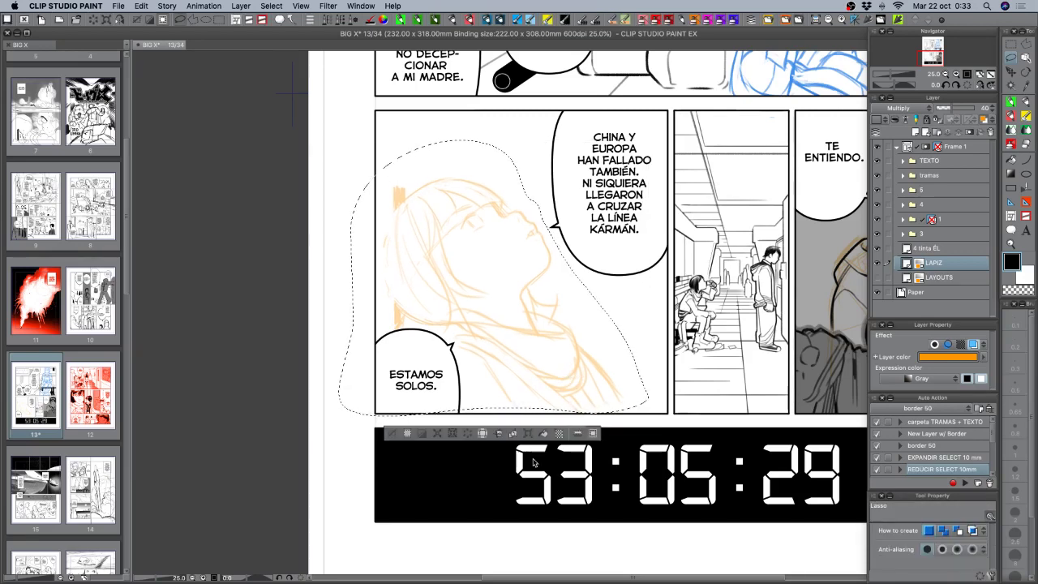
left_click(534, 459)
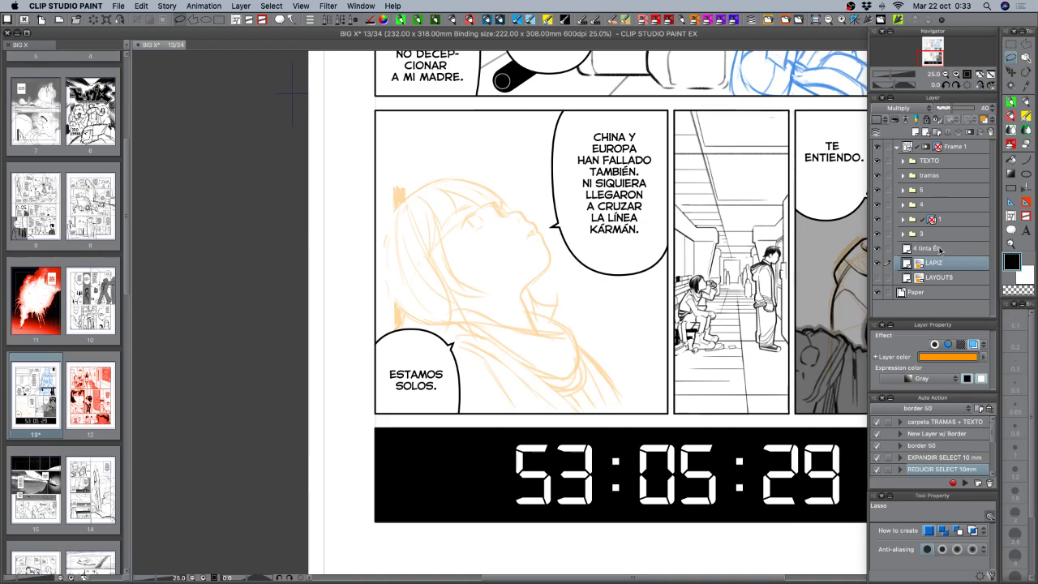
Add a raster layer above "LAPIZ" and name it "2 ink ELLA".
left_click(916, 132)
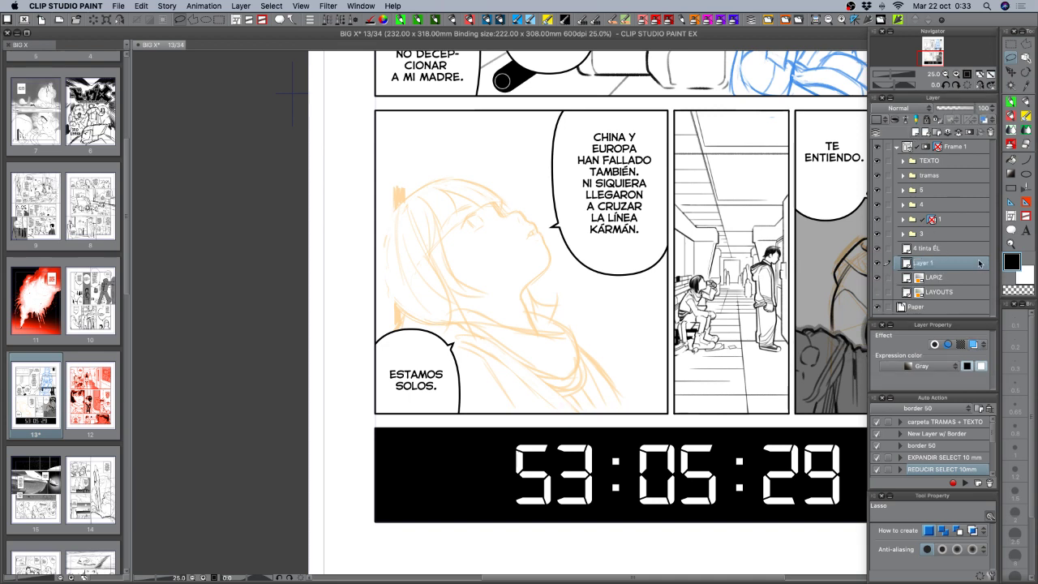
double_click(925, 264)
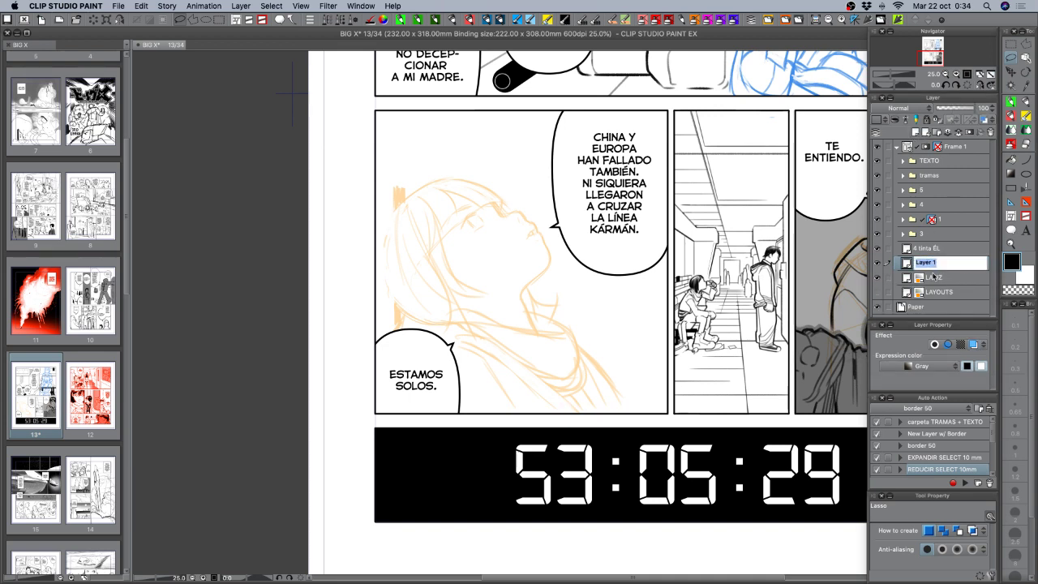
type("2")
type("ELLAink")
key("Return")
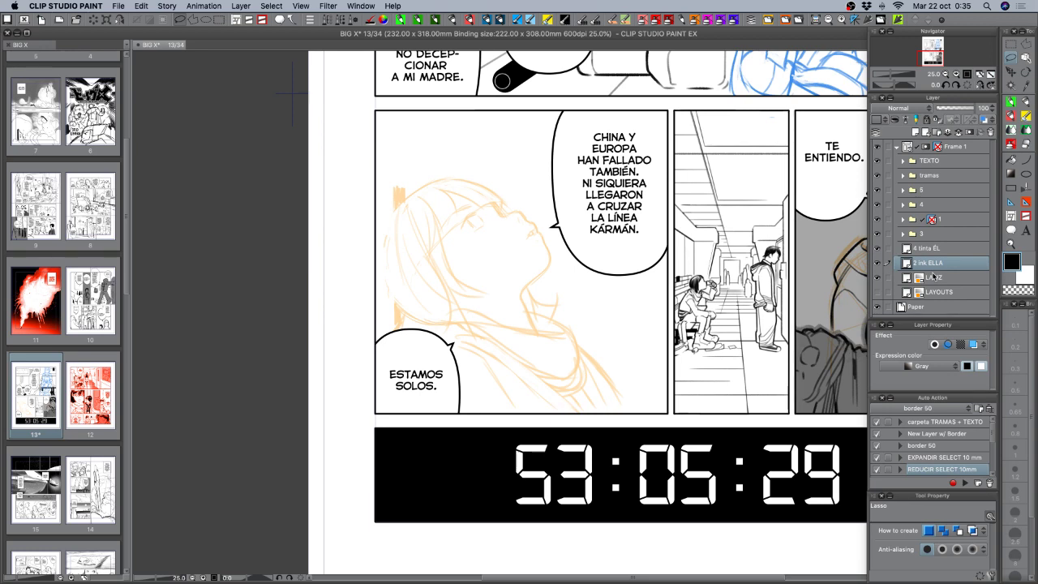
Pick up the inking pen at brush size 1.2 for the girl's panel.
left_click(956, 75)
left_click_drag(583, 292, 575, 385)
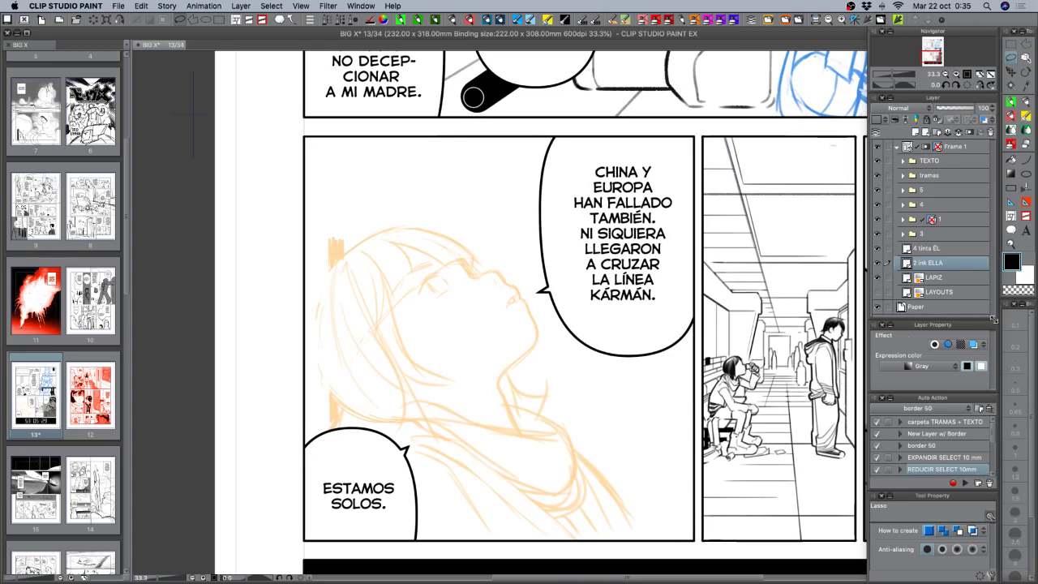
left_click(1011, 114)
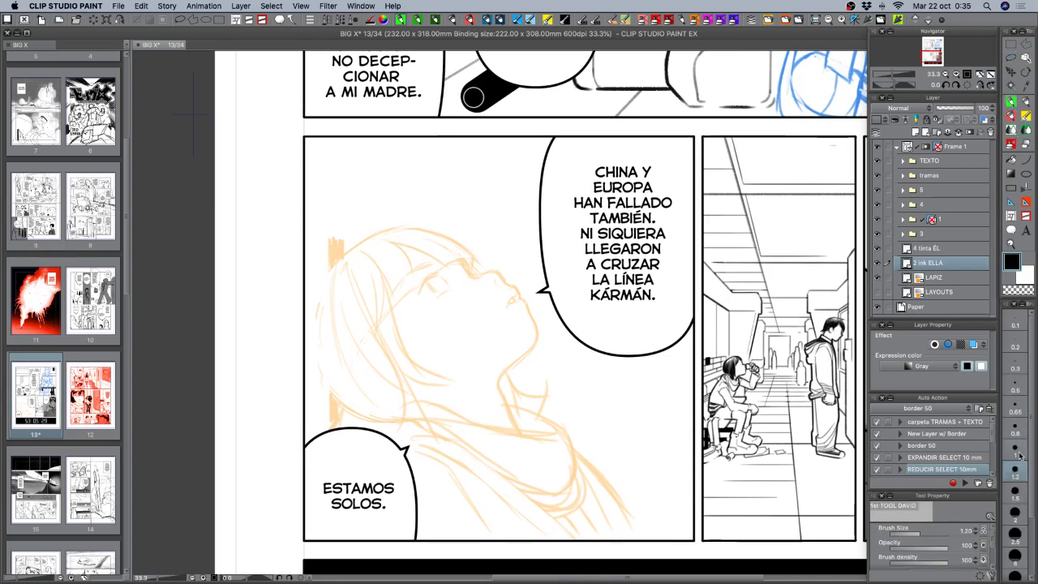
left_click_drag(328, 268, 403, 231)
key("shift+space")
mouse_move(649, 446)
left_mouse_down()
mouse_move(538, 459)
mouse_move(473, 430)
left_mouse_up()
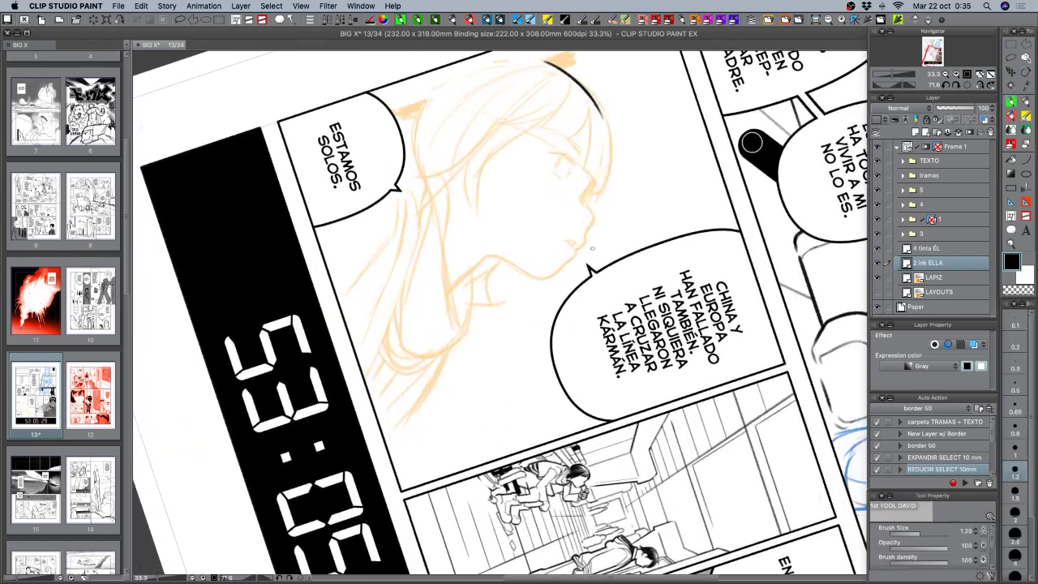
key("super+z")
left_click_drag(591, 92, 612, 161)
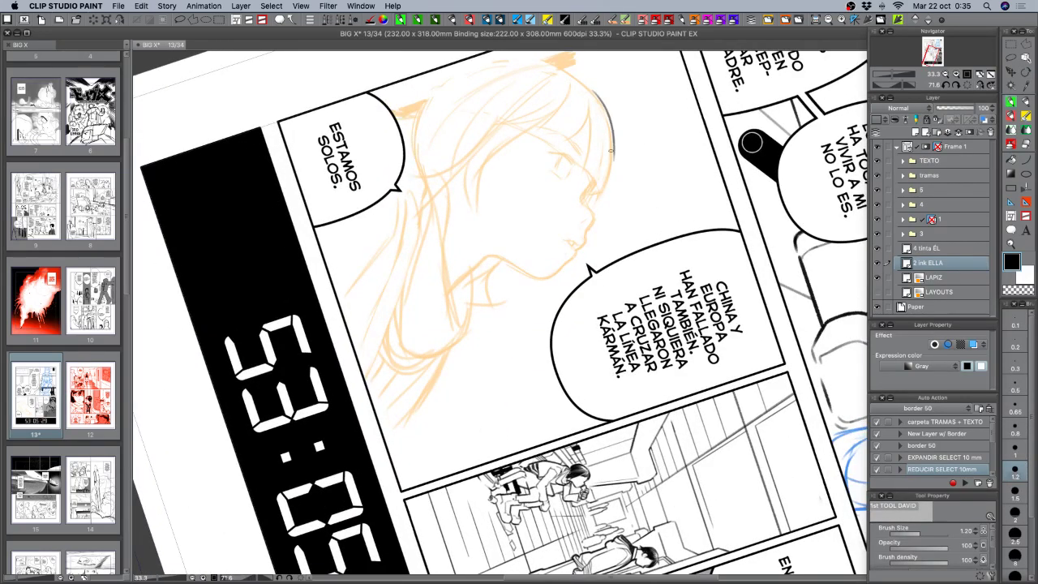
key("super+z")
left_click_drag(606, 104, 603, 187)
key("super+z")
mouse_move(595, 99)
left_mouse_down()
mouse_move(604, 107)
mouse_move(601, 198)
left_mouse_up()
key("shift+space")
mouse_move(681, 220)
left_mouse_down()
mouse_move(629, 86)
mouse_move(475, 104)
mouse_move(409, 156)
left_mouse_up()
key("super+z")
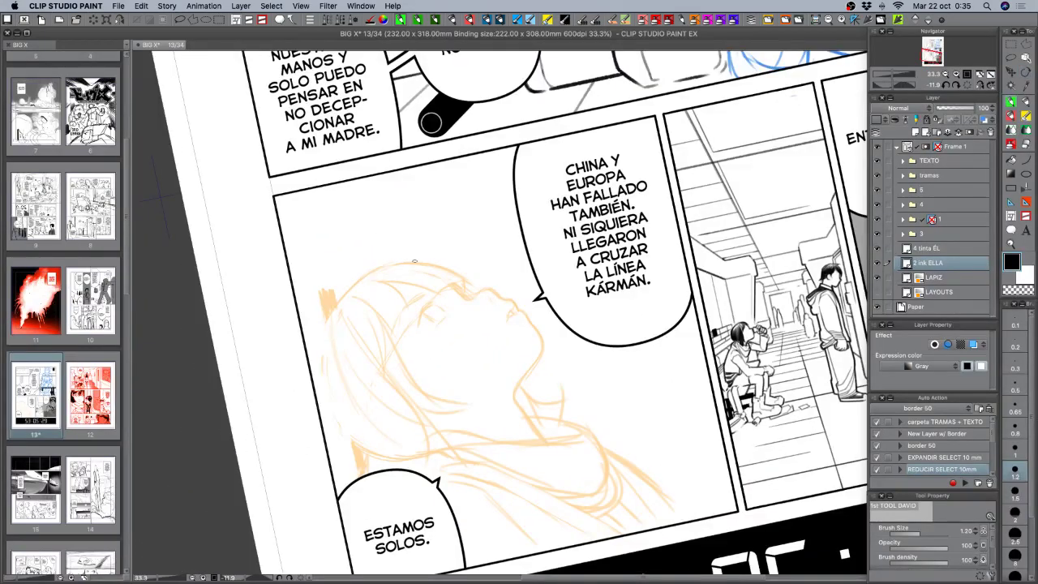
Ink the crown of the girl's head and the outer edge of her fringe down to its pointed tips.
mouse_move(391, 262)
left_mouse_down()
mouse_move(341, 297)
mouse_move(323, 327)
mouse_move(521, 374)
mouse_move(567, 340)
mouse_move(560, 267)
left_mouse_up()
key("r")
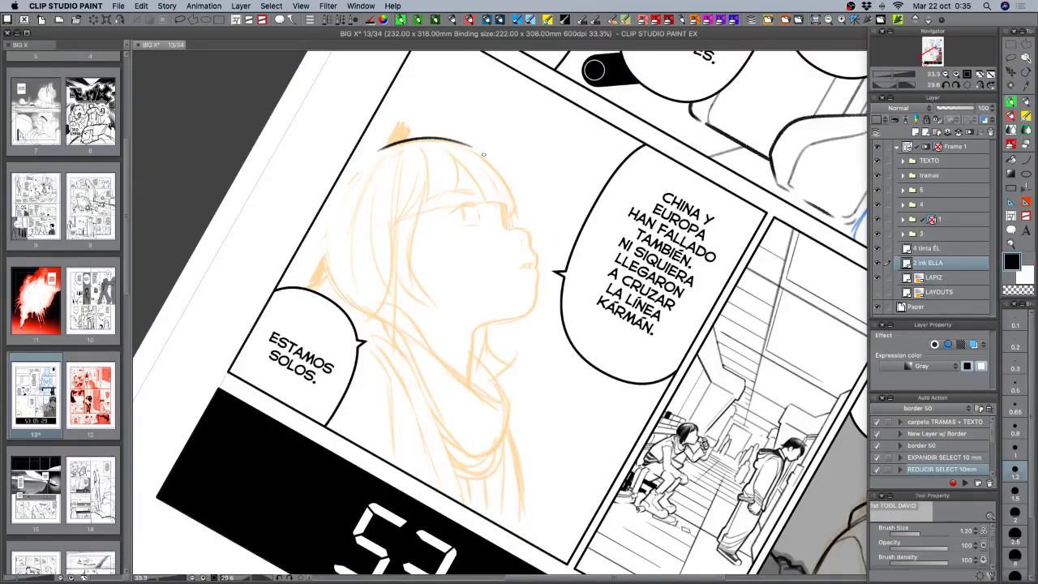
left_click_drag(486, 156, 517, 212)
key("r")
mouse_move(548, 227)
left_mouse_down()
mouse_move(527, 309)
mouse_move(658, 227)
left_mouse_up()
key("c")
key("c")
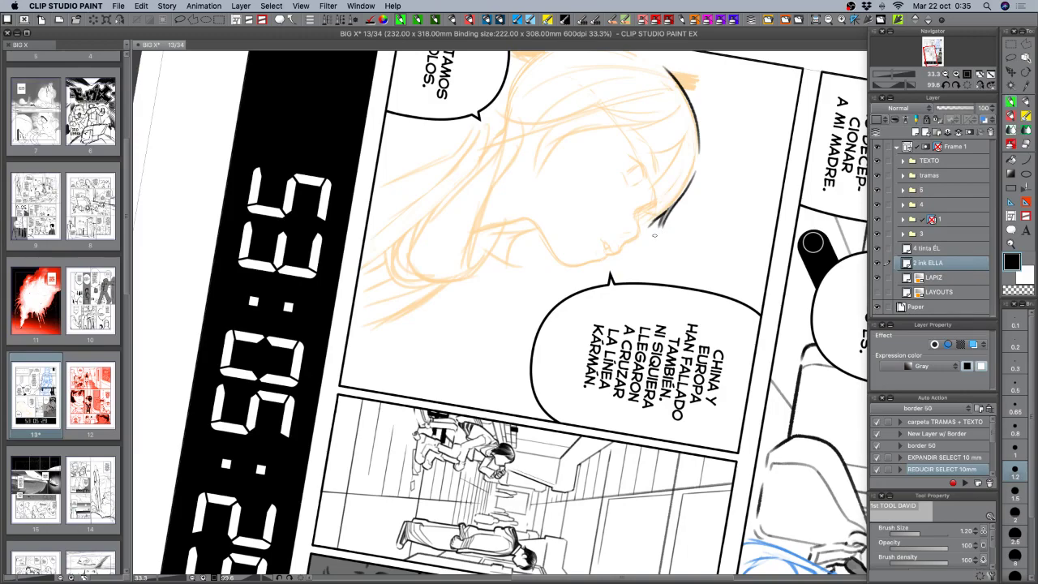
Ink the girl's brow and nose bridge below the fringe, redoing strokes that miss the sketch.
key("r")
mouse_move(532, 236)
left_mouse_down()
mouse_move(505, 352)
mouse_move(553, 413)
mouse_move(523, 400)
mouse_move(516, 350)
left_mouse_up()
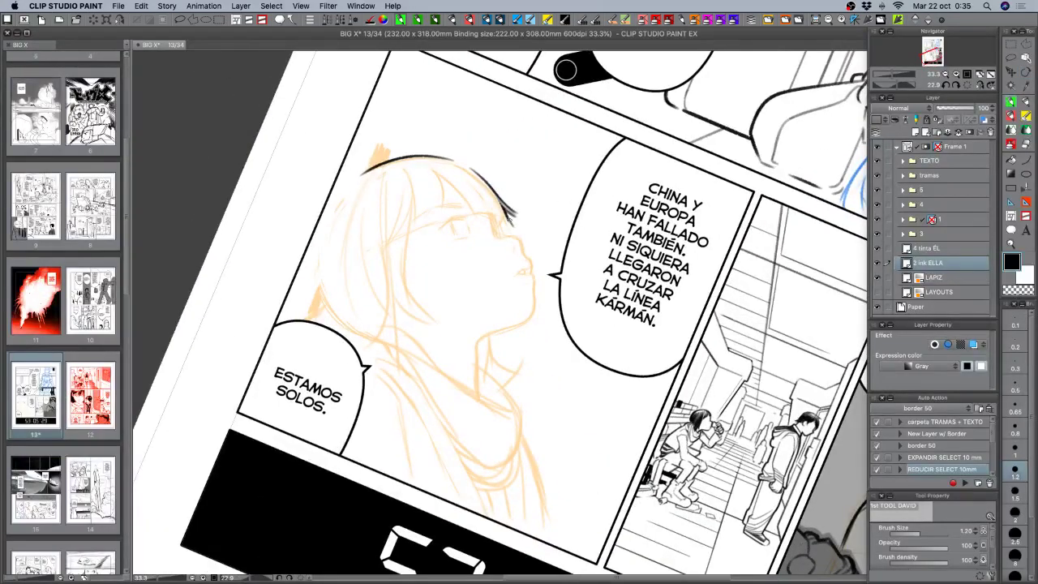
key("c")
key("c")
mouse_move(512, 222)
left_mouse_down()
mouse_move(497, 233)
mouse_move(483, 370)
left_mouse_up()
key("shift+space")
key("super+z")
key("super+z")
key("r")
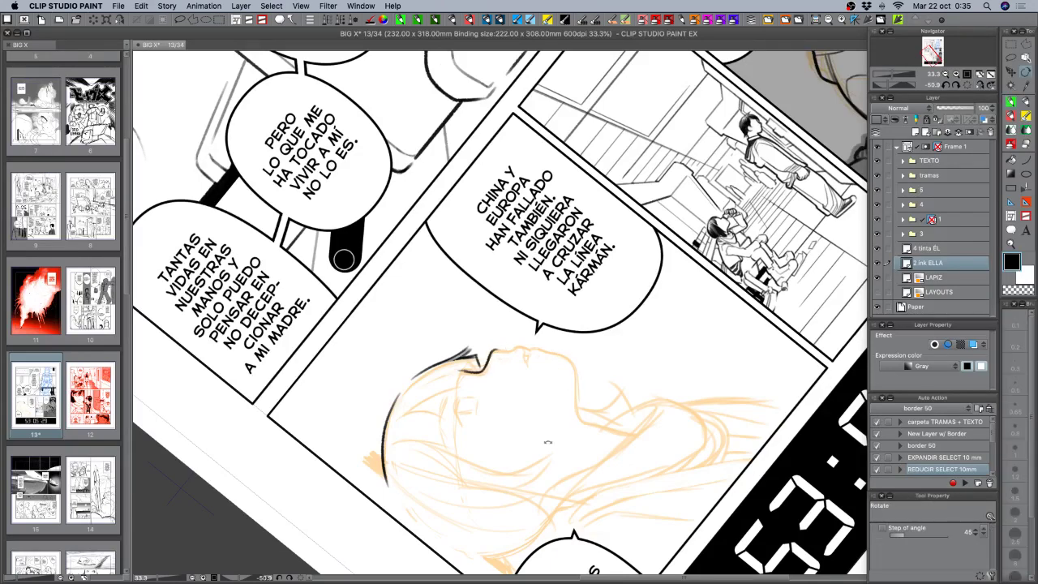
left_click_drag(546, 440, 450, 227)
key("p")
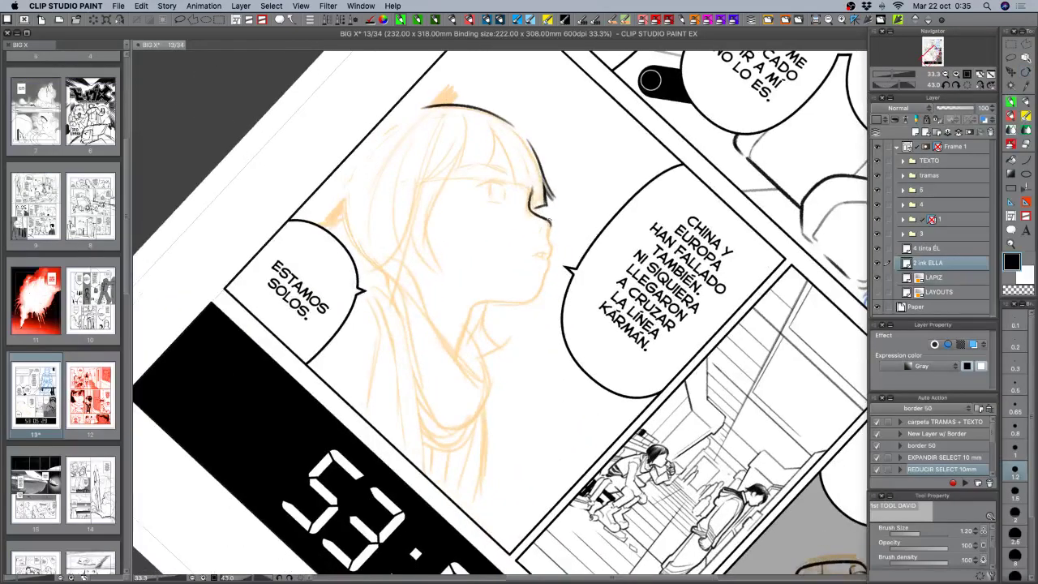
Ink the girl's nose tip and upper lip contour, trimming the line with the transparent colour.
mouse_move(548, 221)
left_mouse_down()
mouse_move(548, 241)
mouse_move(551, 232)
left_mouse_up()
key("c")
key("c")
key("c")
key("c")
mouse_move(535, 255)
left_mouse_down()
mouse_move(549, 251)
mouse_move(530, 261)
left_mouse_up()
key("super+z")
key("shift+space")
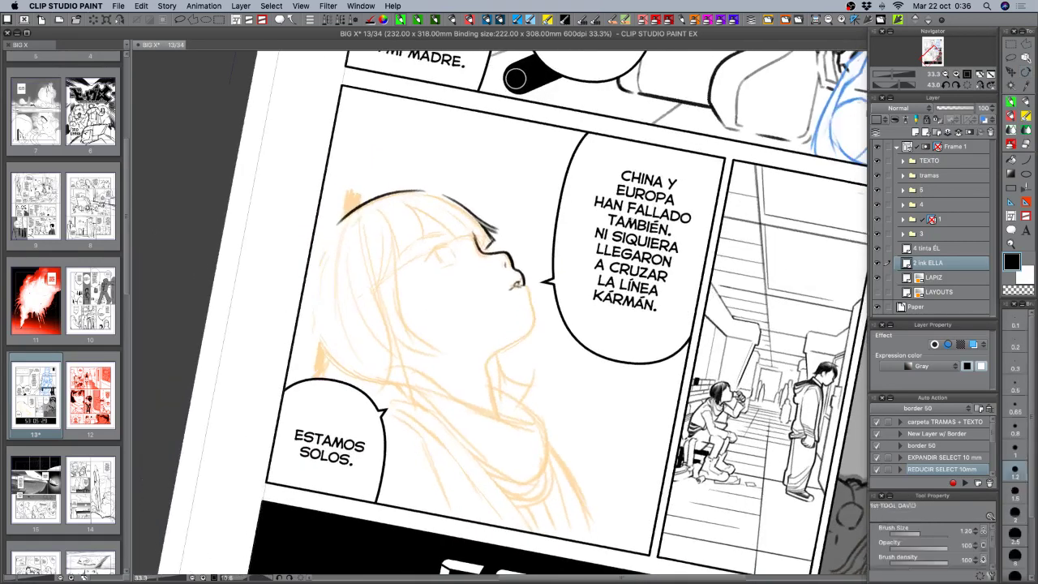
key("super+z")
key("c")
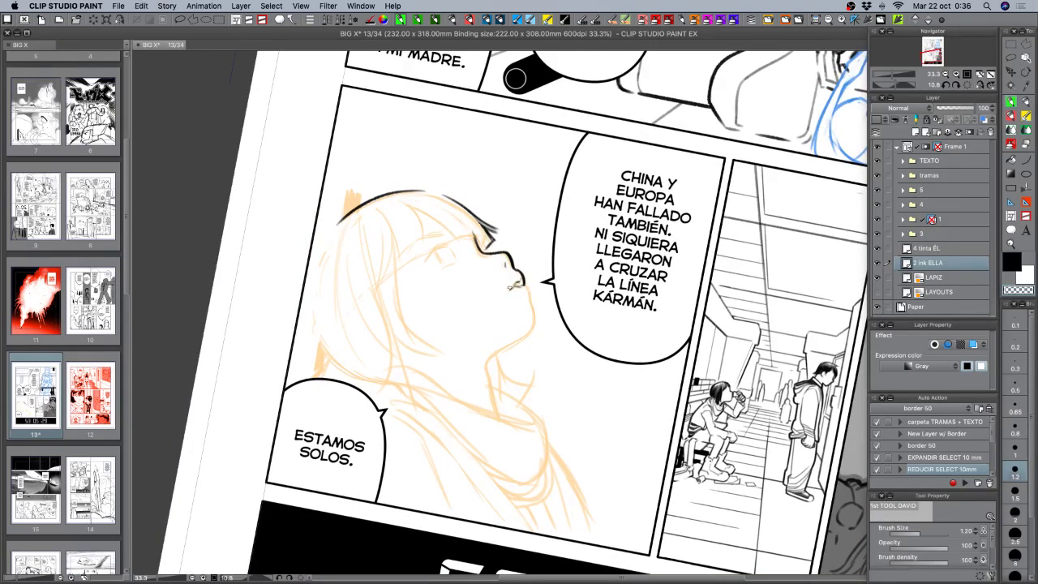
key("c")
key("c")
key("c")
key("super+z")
key("super+z")
key("super+z")
key("super+z")
key("super+z")
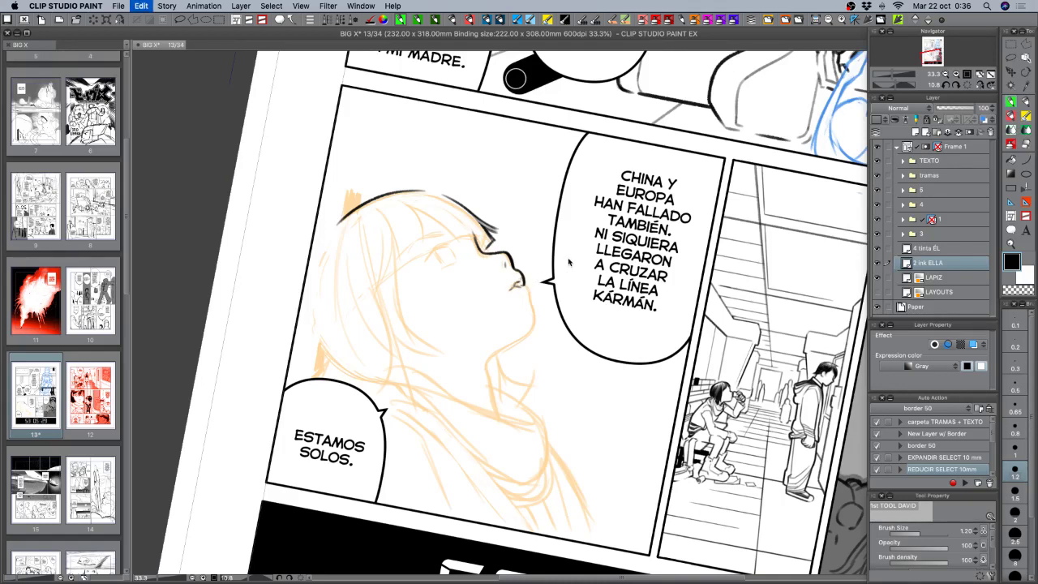
key("super+z")
Ink the girl's parted lips with finer strokes at brush size 0.8.
left_click(1017, 449)
left_click(1015, 430)
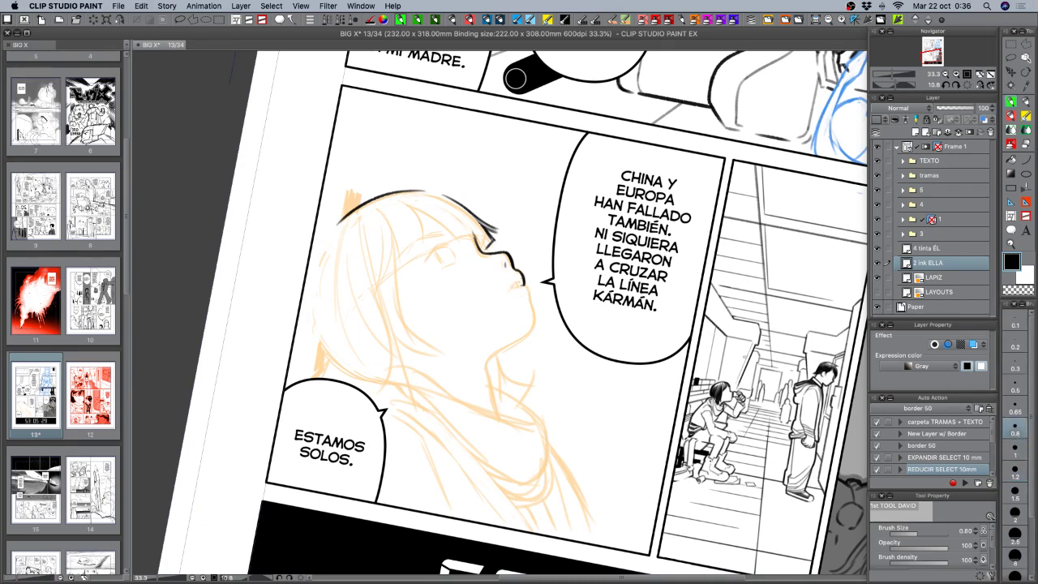
mouse_move(516, 282)
left_mouse_down()
mouse_move(510, 289)
mouse_move(525, 283)
left_mouse_up()
left_click_drag(511, 286, 522, 290)
Ink the profile from the girl's lower lip to the front of her chin at brush size 1.2.
left_click(1020, 476)
key("shift+space")
left_click_drag(586, 442, 550, 351)
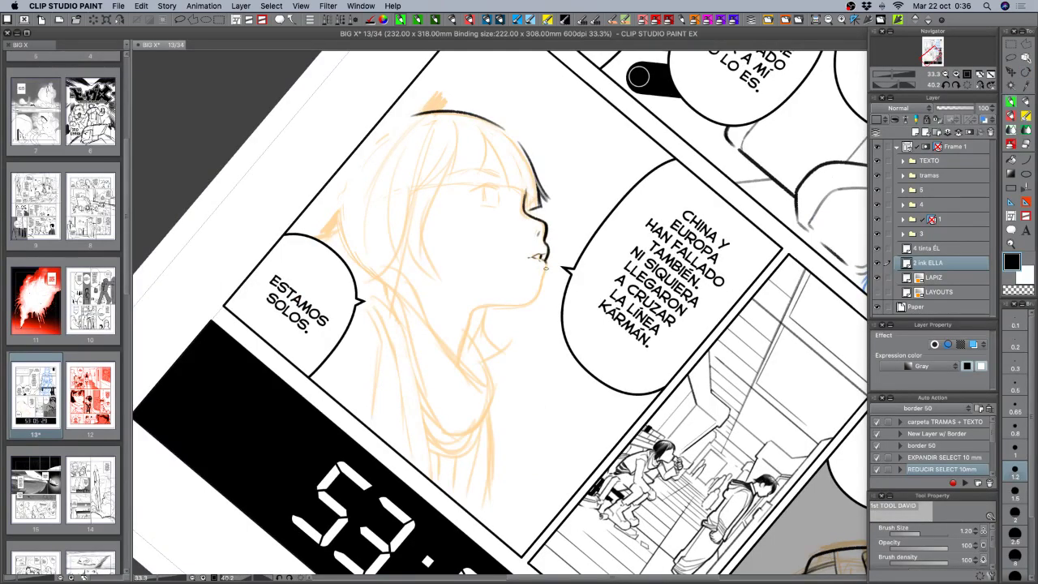
key("super+z")
left_click_drag(545, 258, 542, 274)
key("super+z")
key("super+z")
key("shift+space")
left_click_drag(559, 273, 538, 295)
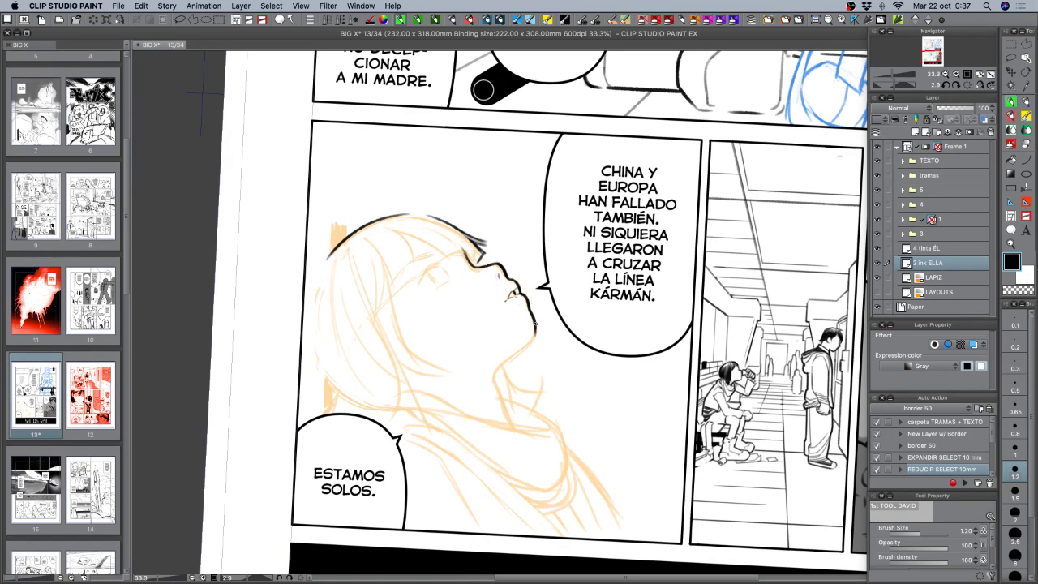
Ink the girl's jawline from the chin back to the top of her throat.
mouse_move(535, 324)
left_mouse_down()
mouse_move(534, 341)
mouse_move(492, 376)
mouse_move(494, 389)
left_mouse_up()
key("r")
left_click_drag(621, 428, 579, 444)
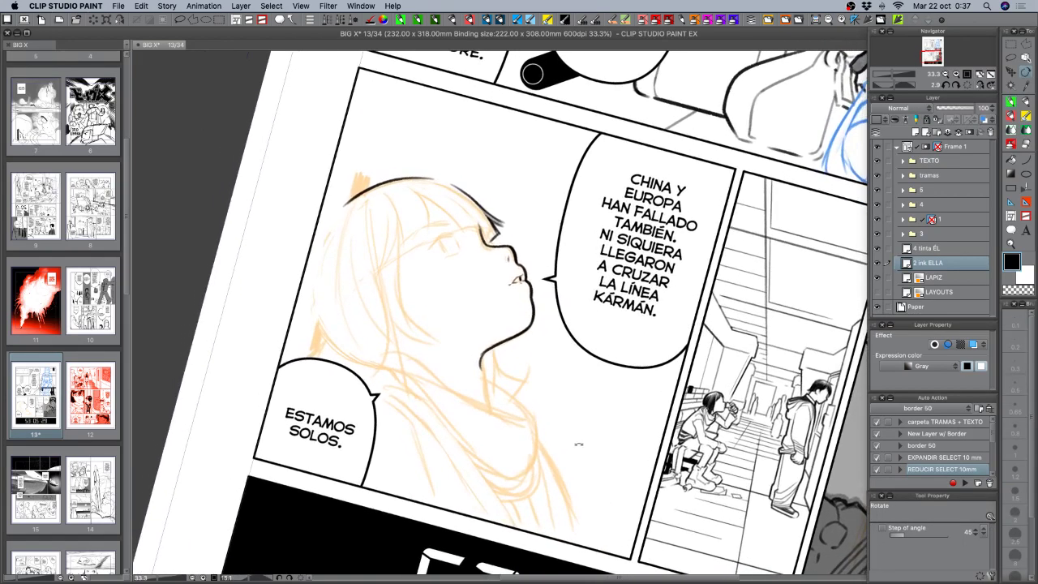
Ink the front line of the girl's throat from the jaw down to the collar at brush size 1.2.
key("p")
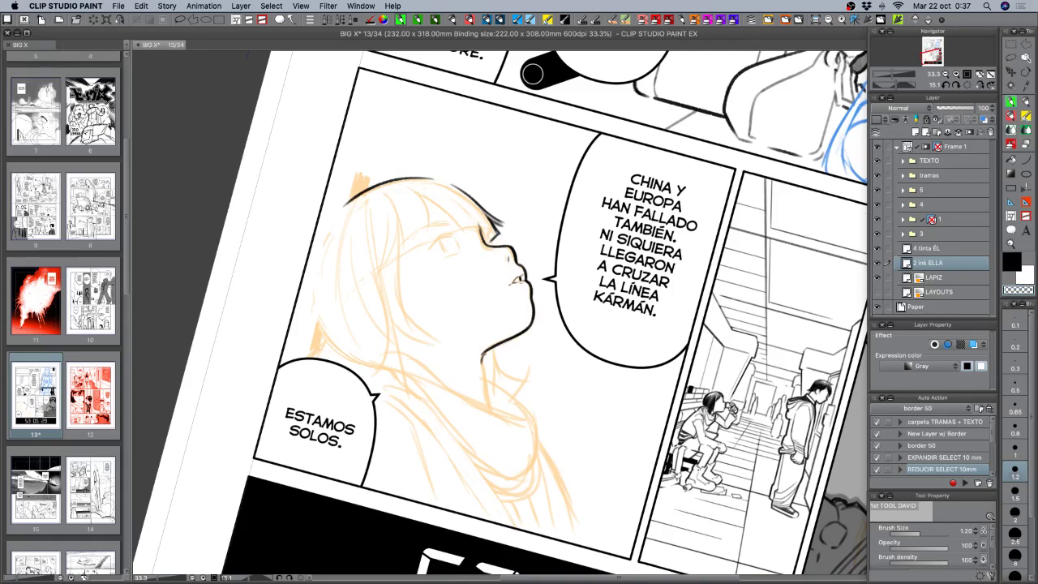
left_click_drag(481, 351, 490, 412)
left_click_drag(481, 365, 485, 386)
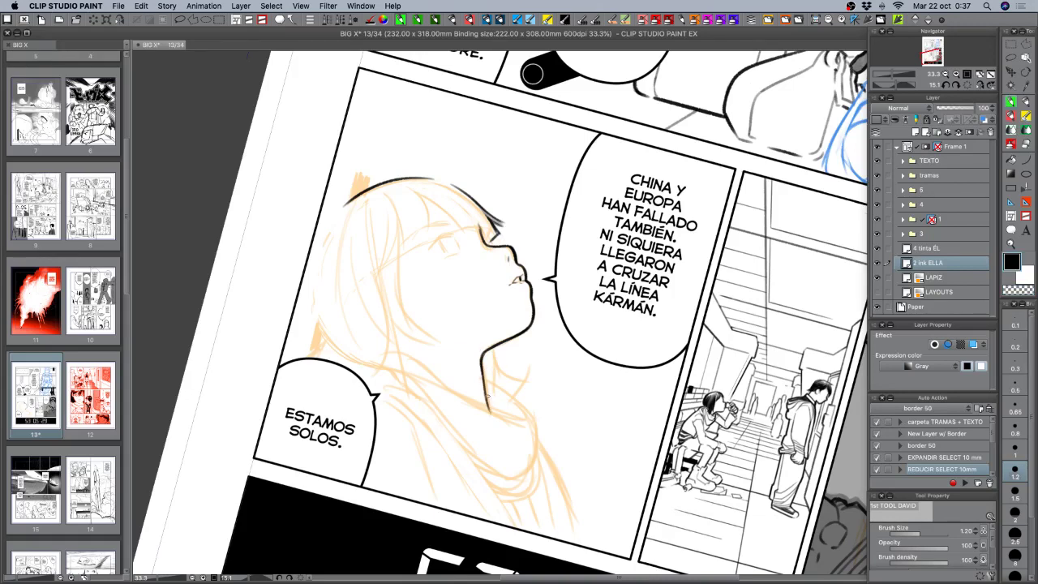
Ink the pointed tuft of hair emerging behind the girl's throat below the jaw with several curved strands.
left_click_drag(563, 421, 503, 435)
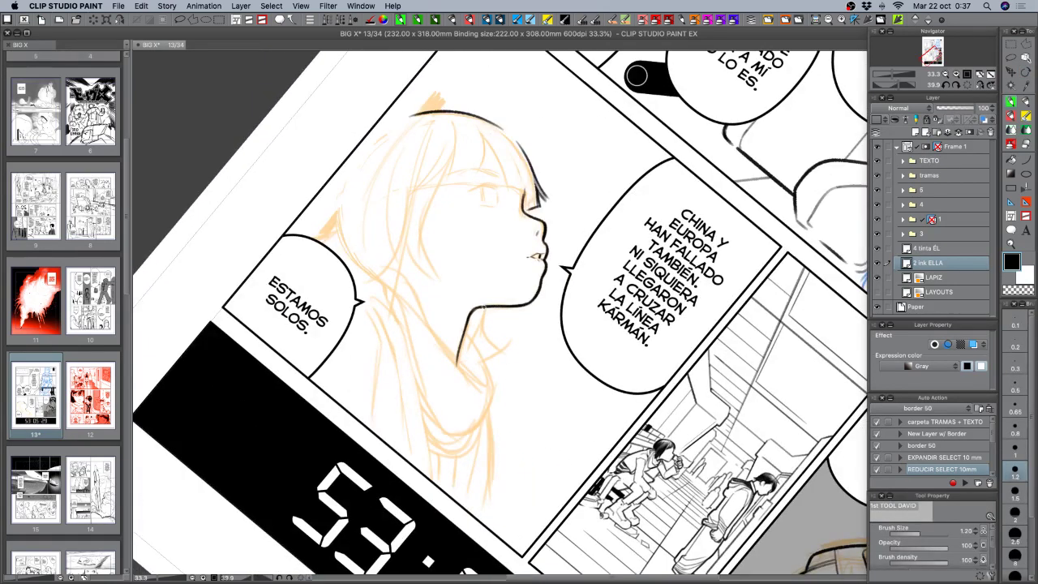
left_click_drag(483, 307, 492, 346)
key("super+z")
left_click_drag(484, 308, 492, 347)
key("super+z")
mouse_move(482, 306)
left_mouse_down()
mouse_move(488, 337)
mouse_move(469, 330)
mouse_move(462, 341)
mouse_move(486, 351)
mouse_move(474, 329)
mouse_move(480, 337)
left_mouse_up()
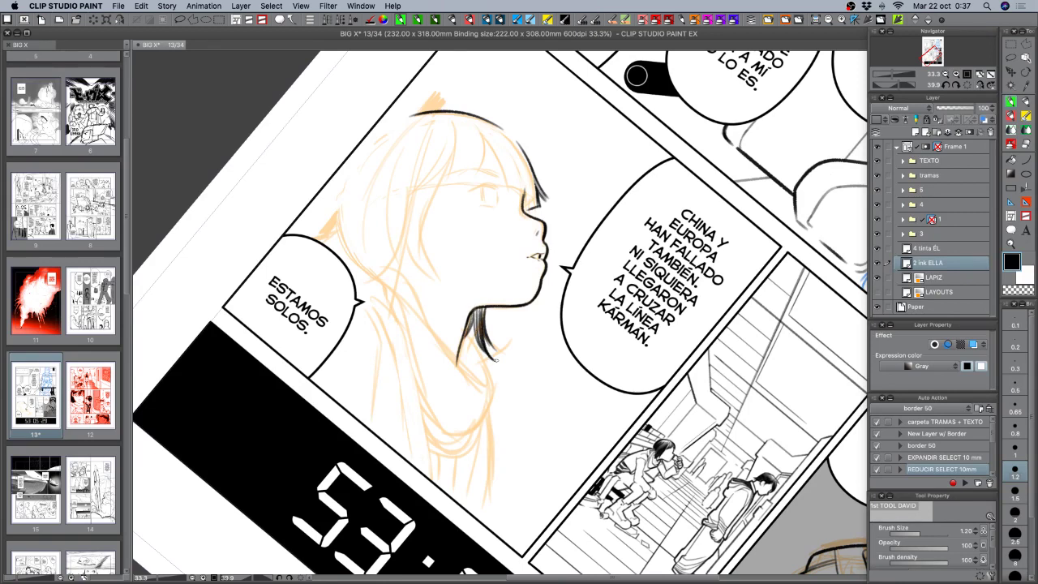
key("c")
key("c")
mouse_move(501, 334)
left_mouse_down()
mouse_move(521, 365)
mouse_move(492, 347)
mouse_move(496, 359)
left_mouse_up()
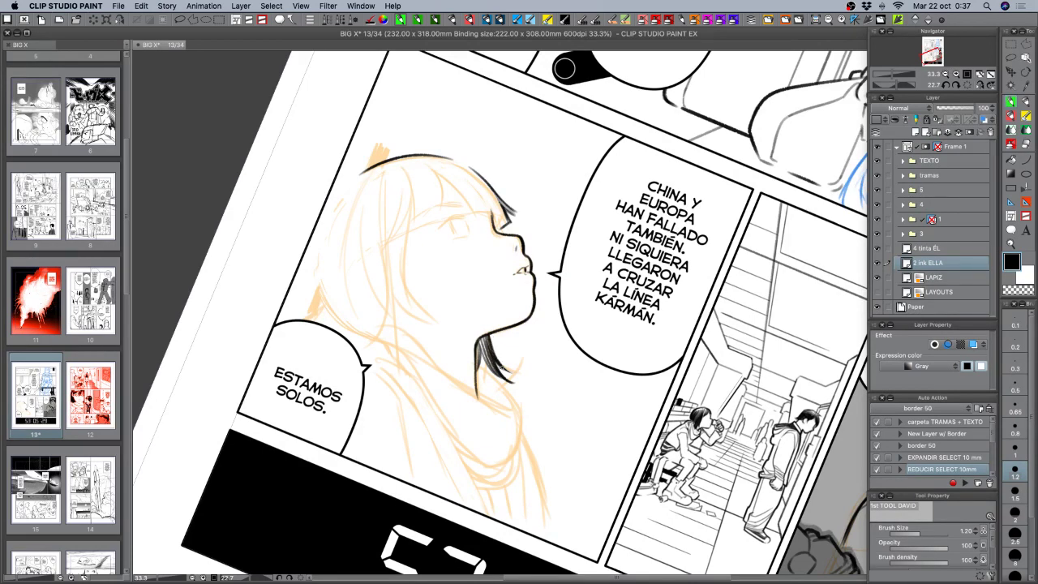
key("c")
left_click_drag(480, 349, 473, 374)
key("super+z")
key("c")
key("super+z")
Ink the front edge of the girl's side lock from the crown down along the cheek, doubling its tip.
left_click_drag(637, 399, 672, 364)
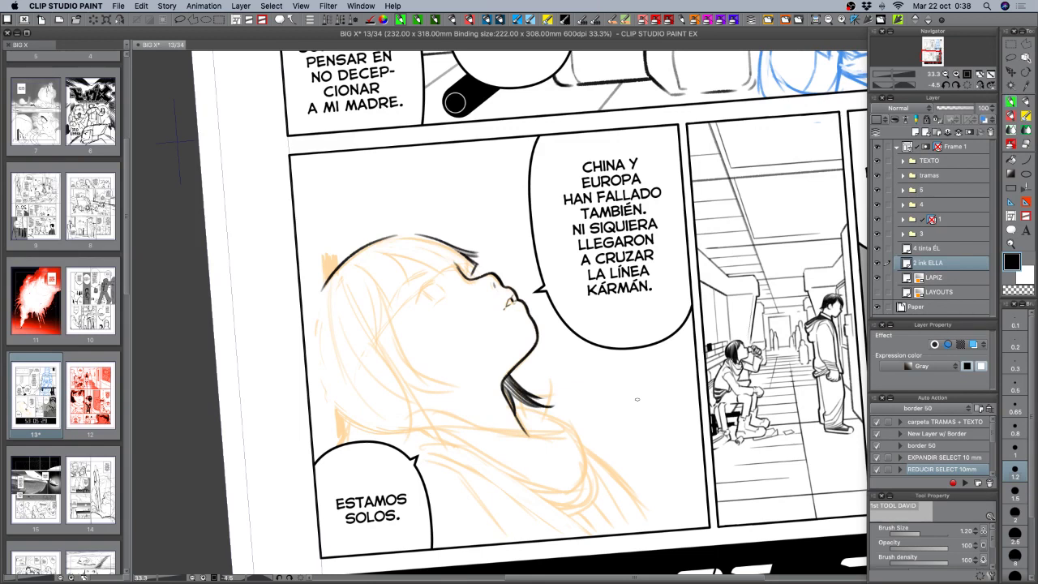
left_click_drag(407, 377, 396, 309)
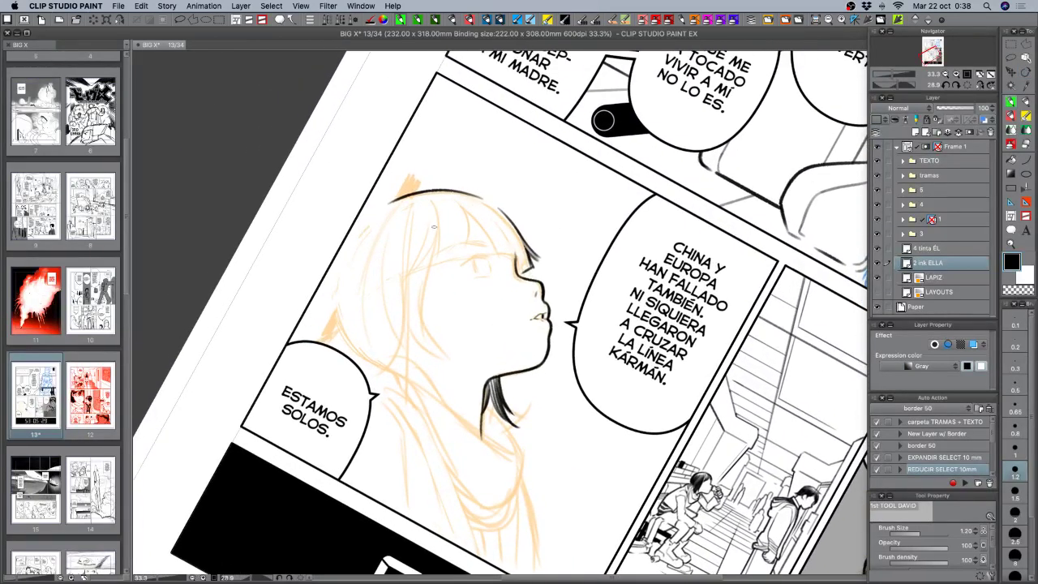
left_click_drag(433, 206, 423, 334)
key("super+z")
left_click_drag(431, 198, 429, 344)
left_click_drag(436, 231, 446, 363)
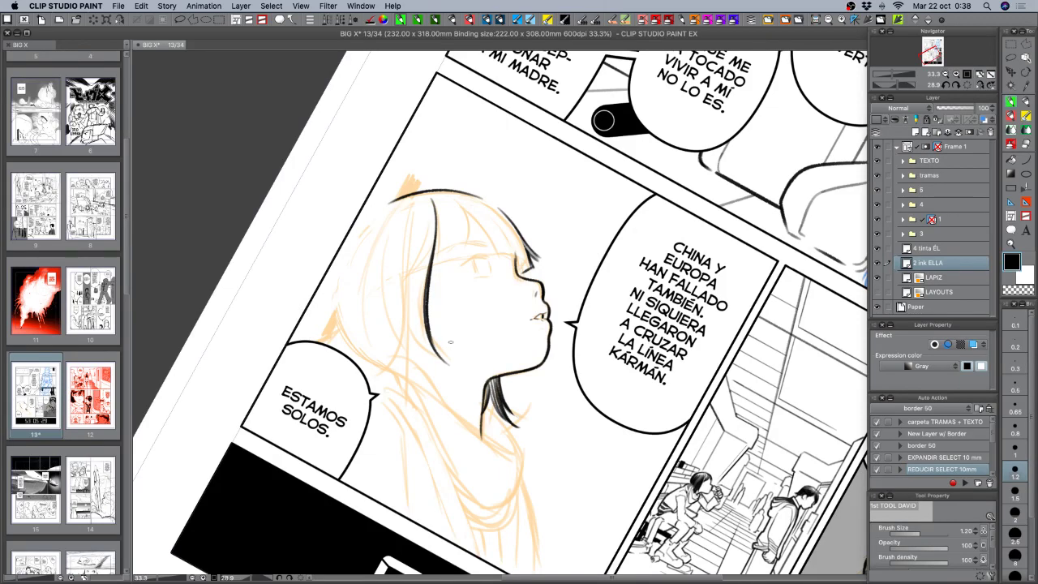
left_click_drag(423, 249, 456, 366)
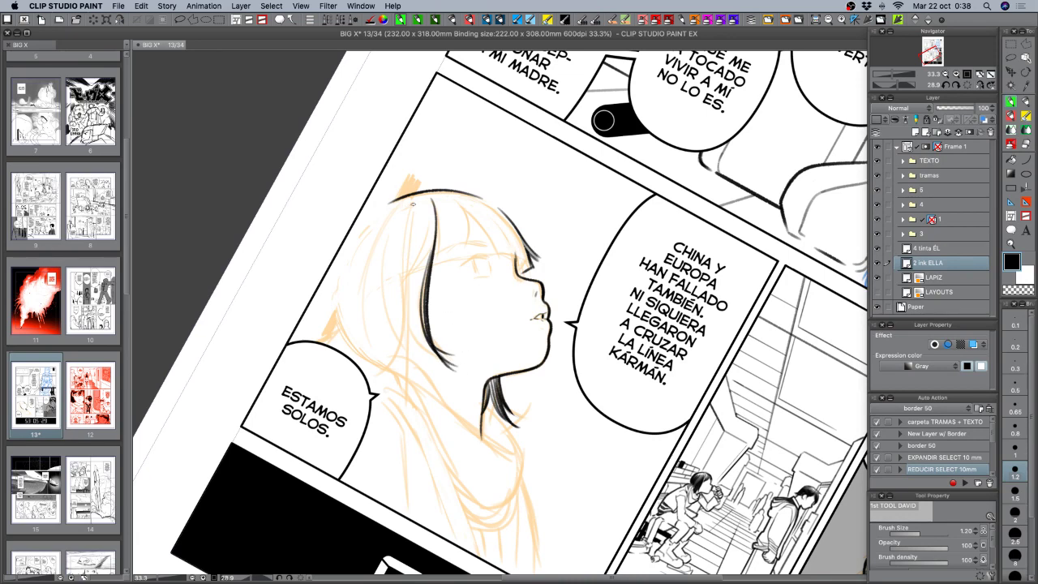
Ink the rear edge of the girl's side lock with long strands falling from the crown to the jaw.
left_click_drag(412, 204, 427, 360)
left_click_drag(411, 200, 401, 300)
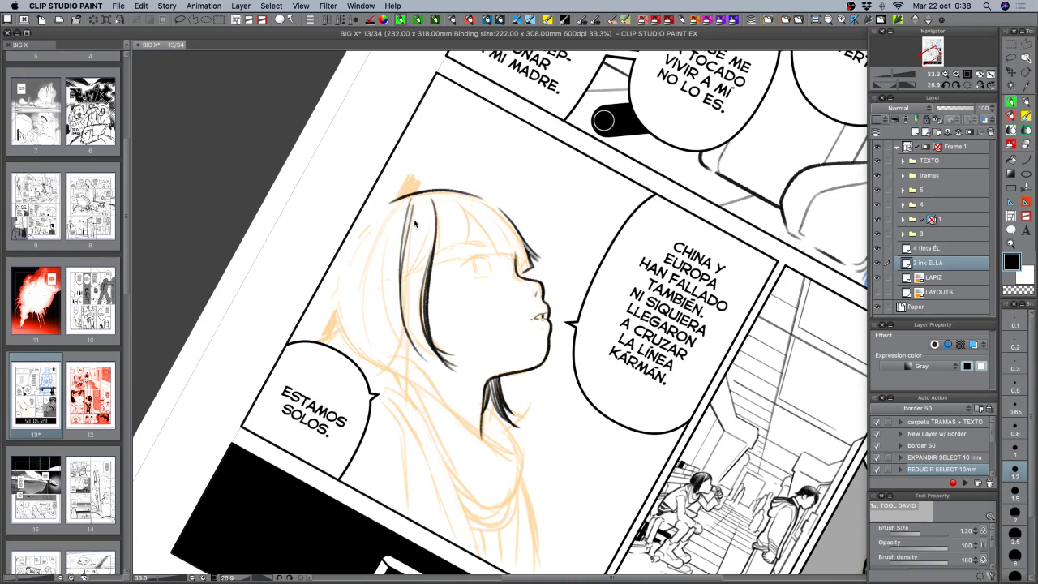
key("super+z")
left_click_drag(410, 206, 401, 296)
left_click_drag(414, 201, 399, 298)
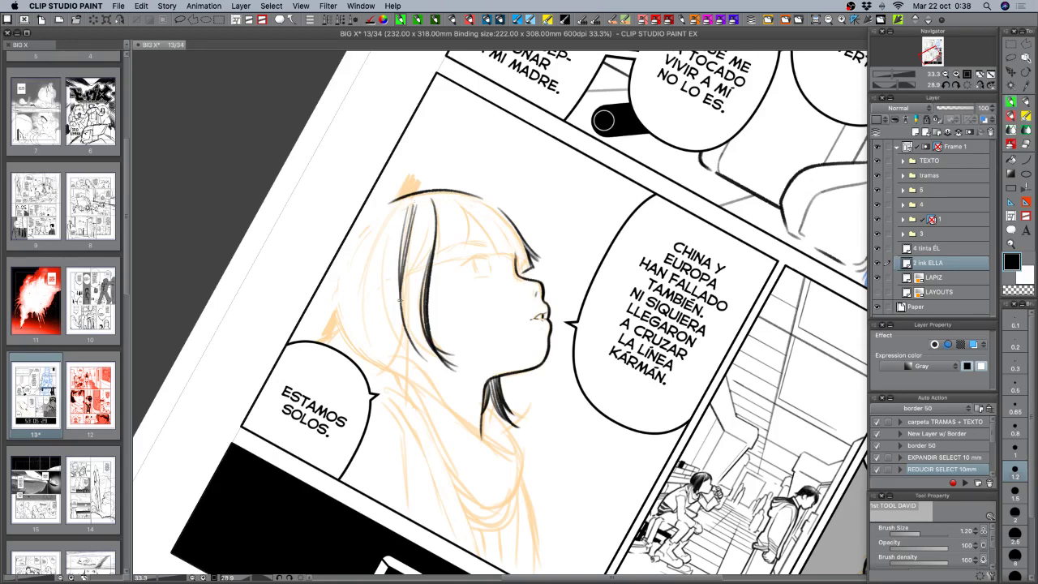
key("ctrl+z")
left_click_drag(415, 204, 404, 300)
left_click_drag(416, 211, 407, 317)
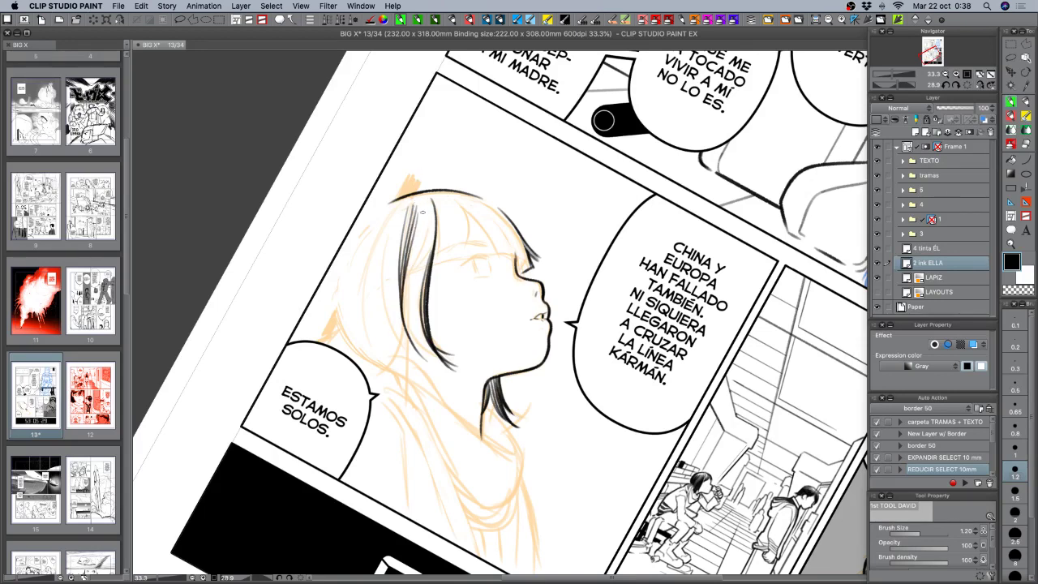
Fill the upper part of the side lock with fine parallel strands, trimming its front edge with the transparent colour.
left_click_drag(424, 214, 415, 343)
left_click_drag(429, 221, 420, 304)
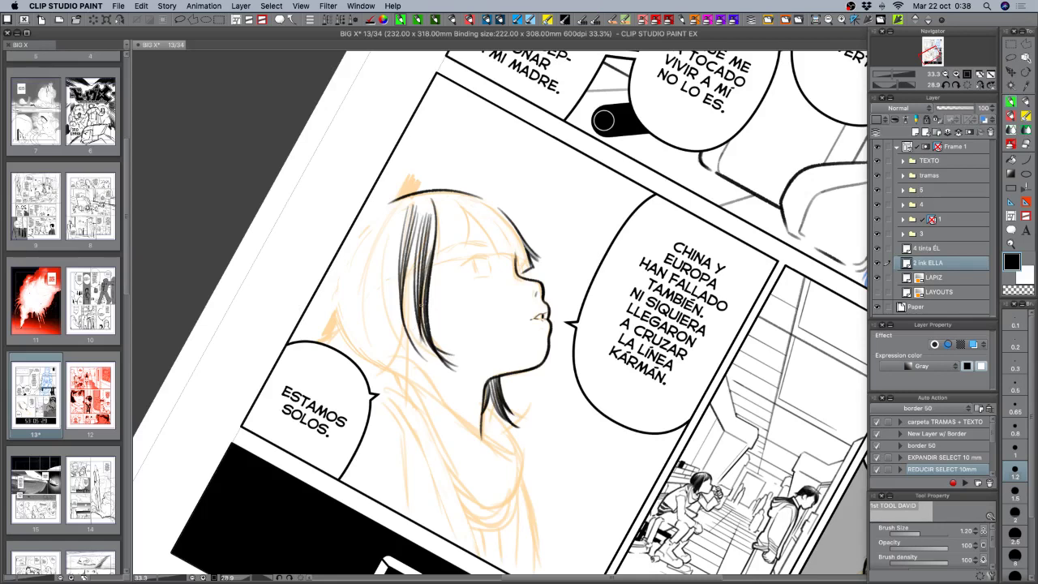
key("ctrl+z")
left_click_drag(435, 213, 420, 298)
left_click_drag(432, 216, 422, 290)
left_click_drag(433, 222, 429, 271)
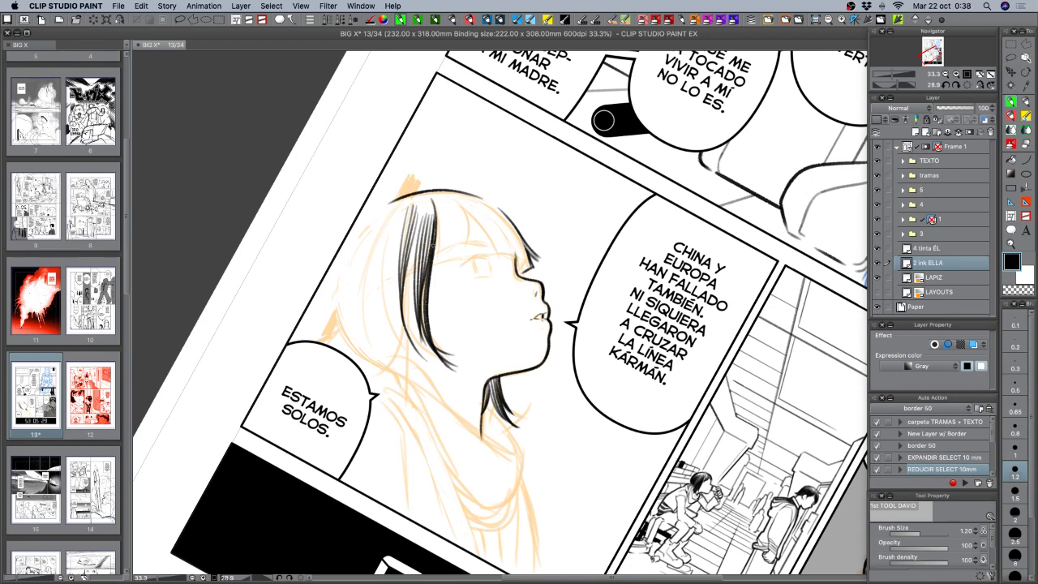
left_click_drag(436, 234, 429, 251)
key("c")
left_click_drag(432, 198, 423, 274)
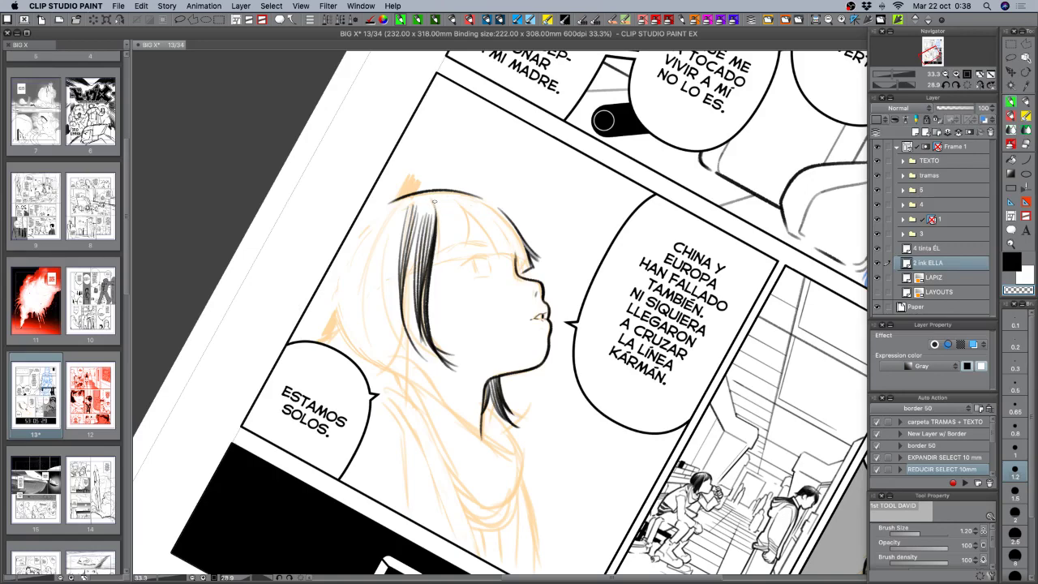
mouse_move(435, 202)
left_mouse_down()
mouse_move(432, 261)
mouse_move(431, 244)
left_mouse_up()
Ink loose pointed strands at the lower rear end of the girl's side lock.
left_click_drag(445, 424, 411, 358)
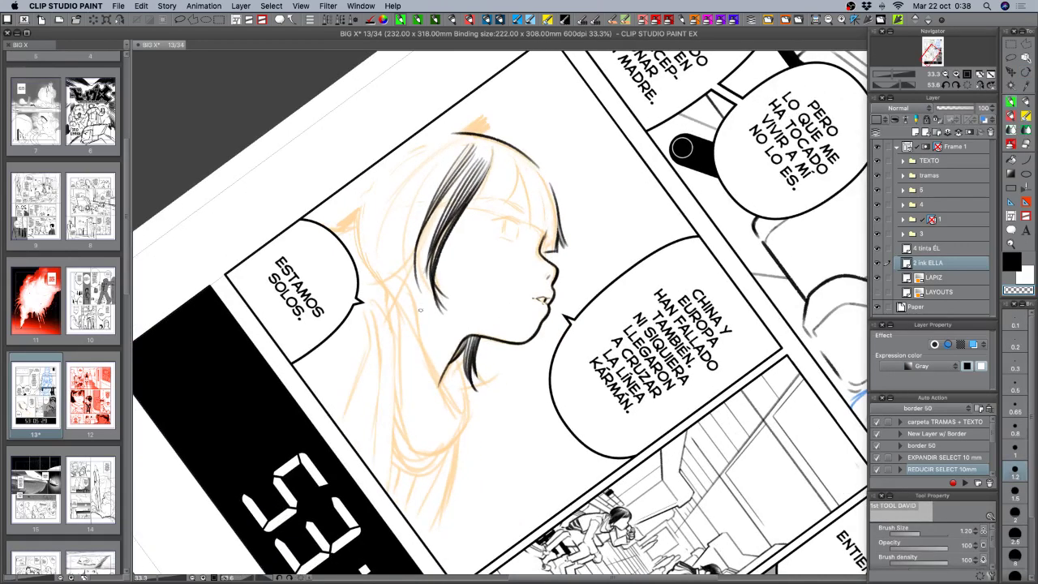
key("c")
left_click_drag(425, 287, 422, 317)
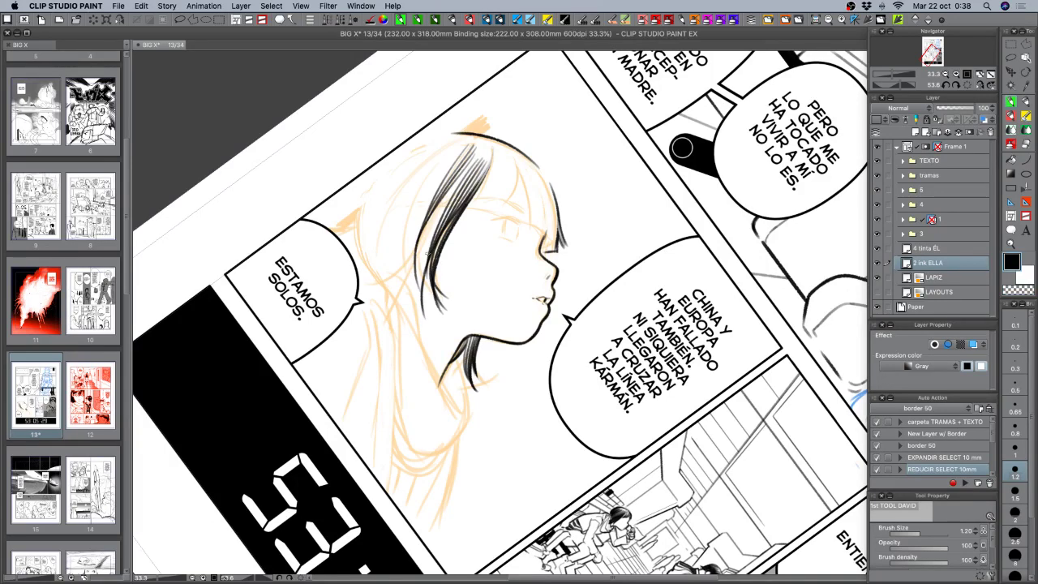
left_click_drag(427, 253, 423, 298)
Darken the middle and lower parts of the girl's side lock with dense overlapping strands.
left_click_drag(456, 185, 427, 292)
key("super+z")
left_click_drag(446, 197, 420, 275)
key("super+z")
left_click_drag(441, 202, 420, 279)
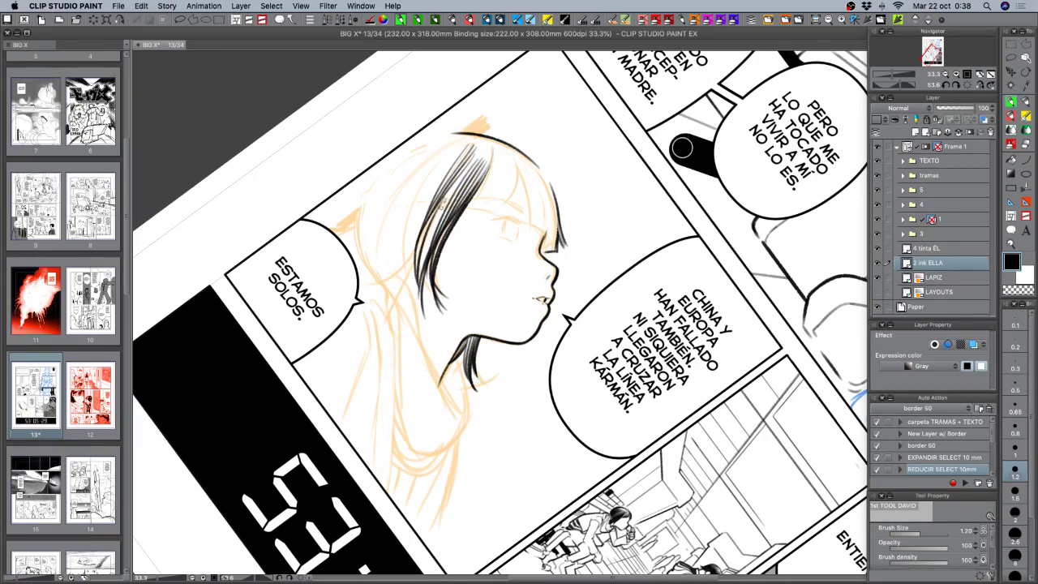
left_click_drag(442, 202, 422, 260)
left_click_drag(438, 221, 420, 308)
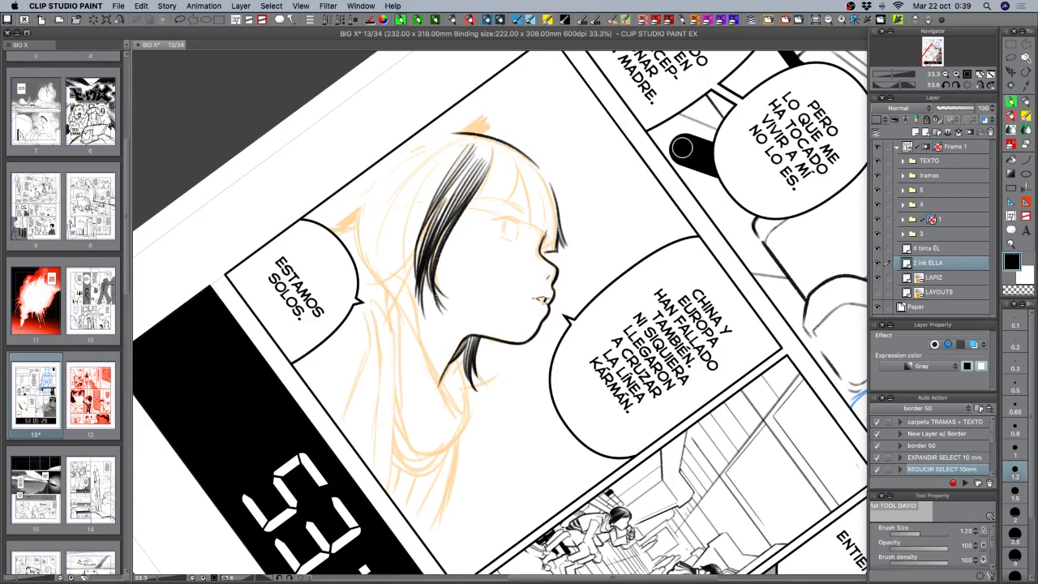
left_click_drag(427, 272, 431, 295)
left_click_drag(381, 452, 503, 477)
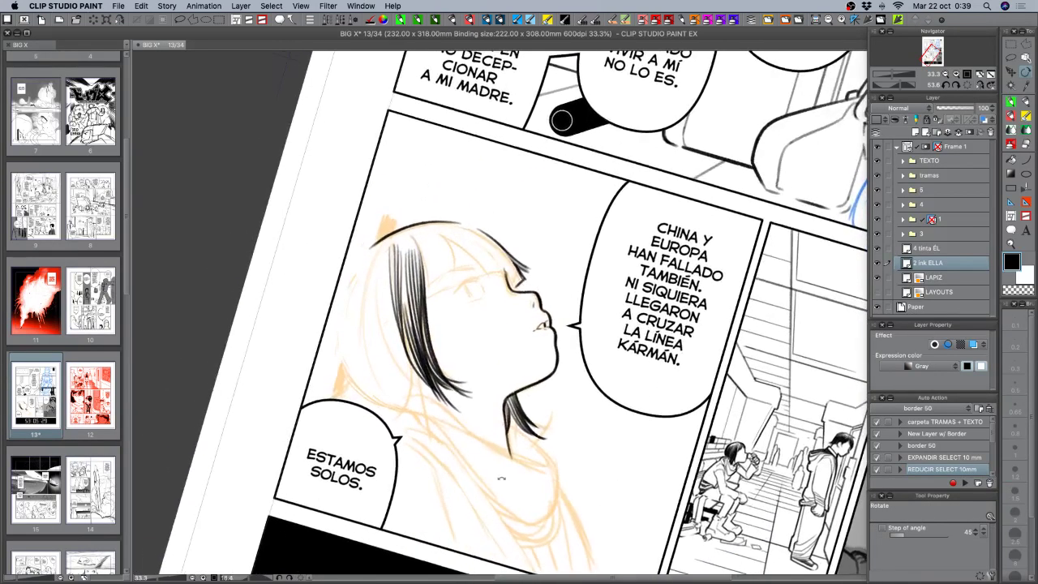
left_click_drag(401, 279, 410, 335)
mouse_move(399, 290)
left_mouse_down()
mouse_move(407, 332)
mouse_move(409, 325)
left_mouse_up()
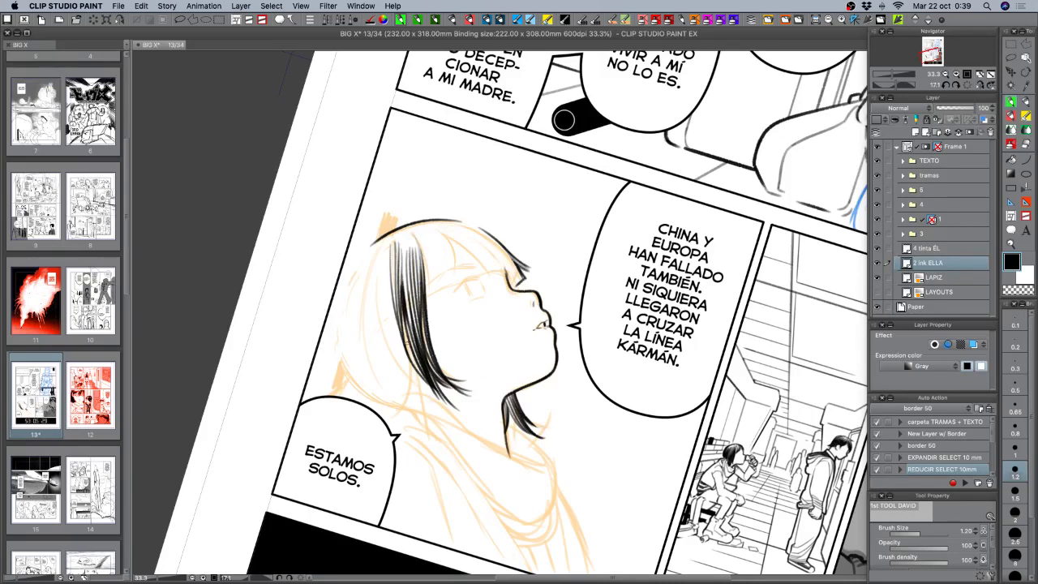
Ink the strands where the fringe meets the side lock, curving them from the crown to the temple.
left_click_drag(418, 241, 427, 308)
key("super+z")
left_click_drag(414, 237, 424, 313)
left_click_drag(417, 243, 428, 296)
key("super+z")
key("super+z")
left_click_drag(413, 239, 423, 295)
left_click_drag(419, 245, 427, 290)
mouse_move(425, 244)
left_mouse_down()
mouse_move(432, 290)
mouse_move(446, 284)
left_mouse_up()
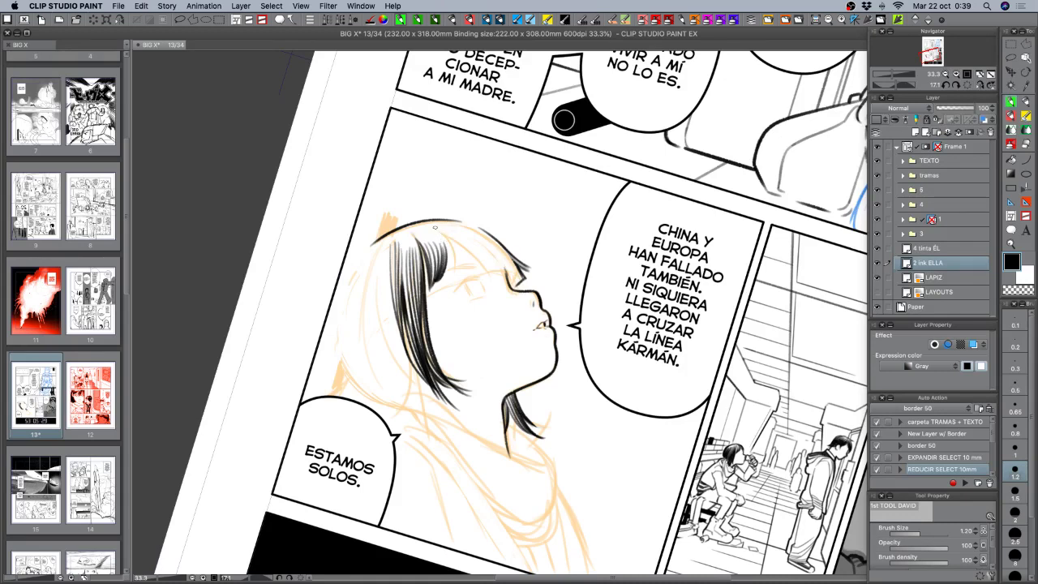
Thicken the hair at the girl's temple with short strands and extend it forward with a longer curved stroke.
left_click_drag(434, 228, 441, 285)
key("super+z")
mouse_move(423, 248)
left_mouse_down()
mouse_move(430, 302)
mouse_move(429, 276)
left_mouse_up()
left_click_drag(426, 271, 431, 300)
left_click_drag(426, 251, 433, 302)
mouse_move(436, 228)
left_mouse_down()
mouse_move(440, 267)
mouse_move(441, 231)
mouse_move(447, 252)
mouse_move(445, 242)
mouse_move(451, 290)
left_mouse_up()
Ink the front of the girl's fringe over the forehead with tapered strands ending at the brow.
mouse_move(490, 215)
left_mouse_down()
mouse_move(559, 236)
mouse_move(543, 227)
left_mouse_up()
key("super+z")
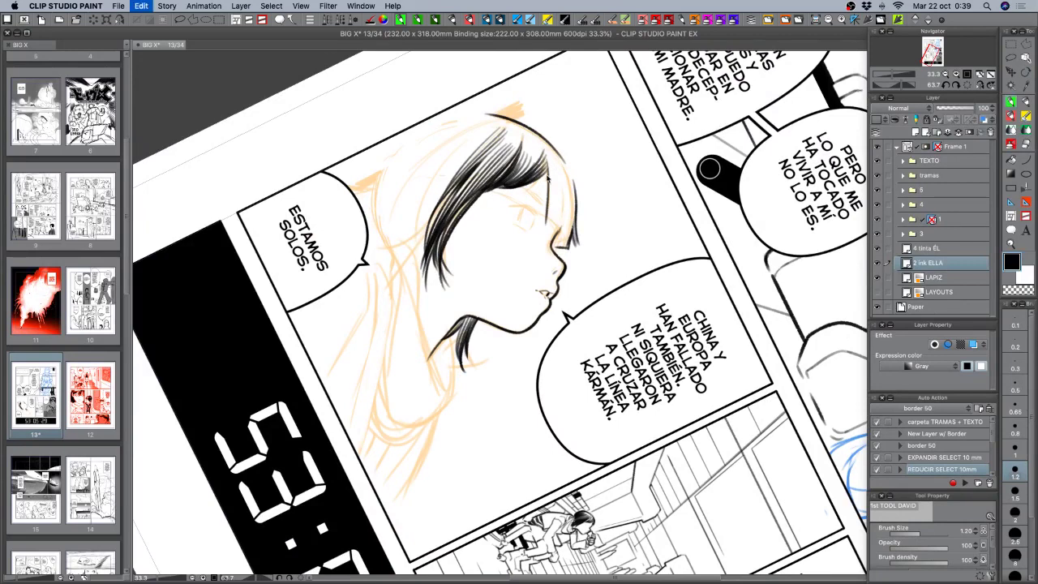
mouse_move(550, 167)
left_mouse_down()
mouse_move(546, 228)
mouse_move(563, 234)
left_mouse_up()
left_click_drag(566, 185, 567, 245)
mouse_move(574, 184)
left_mouse_down()
mouse_move(570, 245)
mouse_move(552, 253)
left_mouse_up()
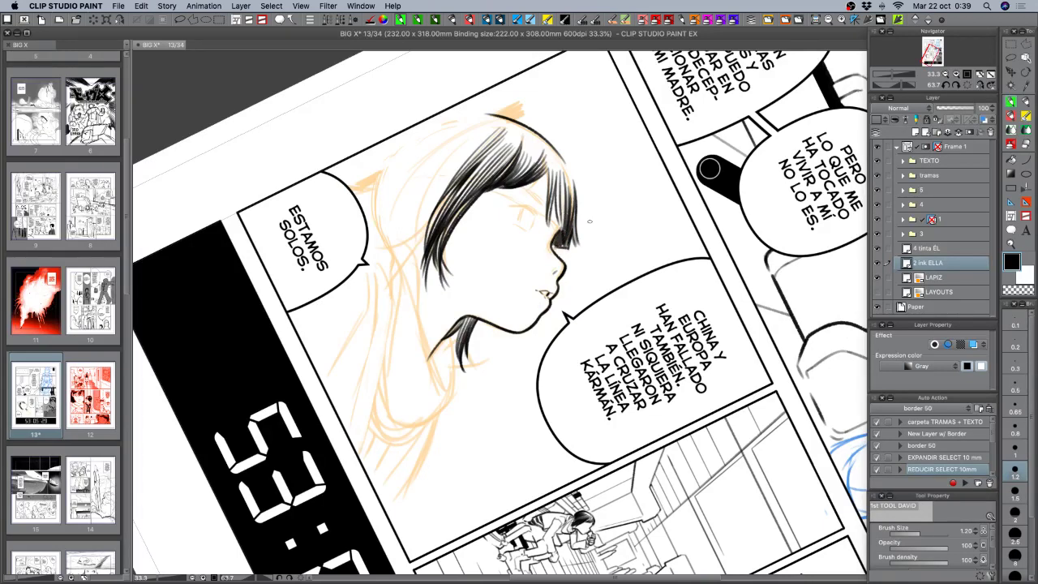
Extend the front fringe strands along the top of the girl's head and save the page.
key("shift+space")
mouse_move(589, 221)
left_mouse_down()
mouse_move(536, 232)
mouse_move(501, 264)
mouse_move(488, 311)
mouse_move(526, 388)
mouse_move(516, 443)
left_mouse_up()
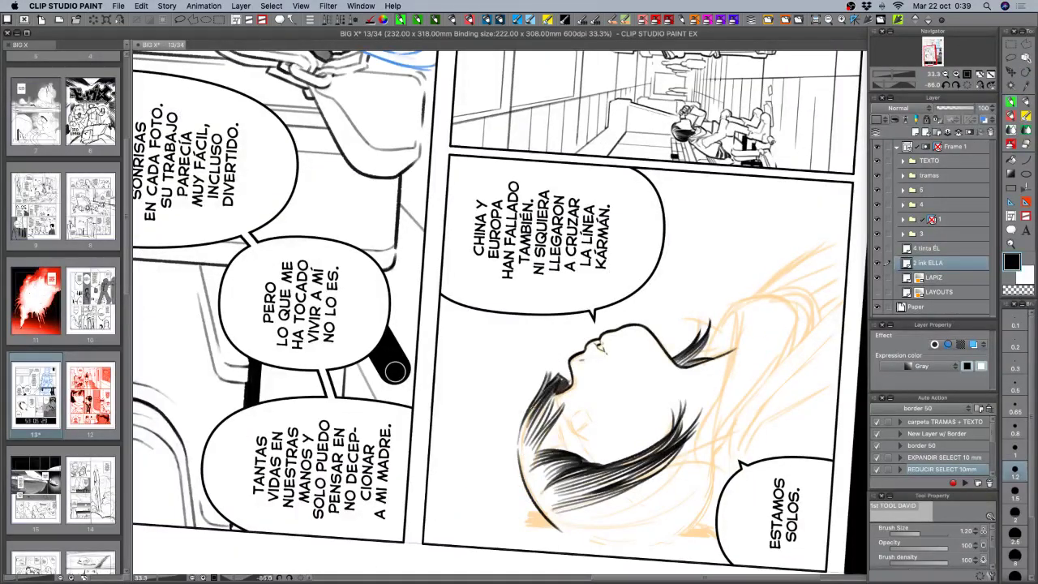
mouse_move(534, 404)
left_mouse_down()
mouse_move(521, 444)
mouse_move(446, 396)
mouse_move(491, 413)
left_mouse_up()
key("shift+space")
left_click_drag(530, 383, 503, 412)
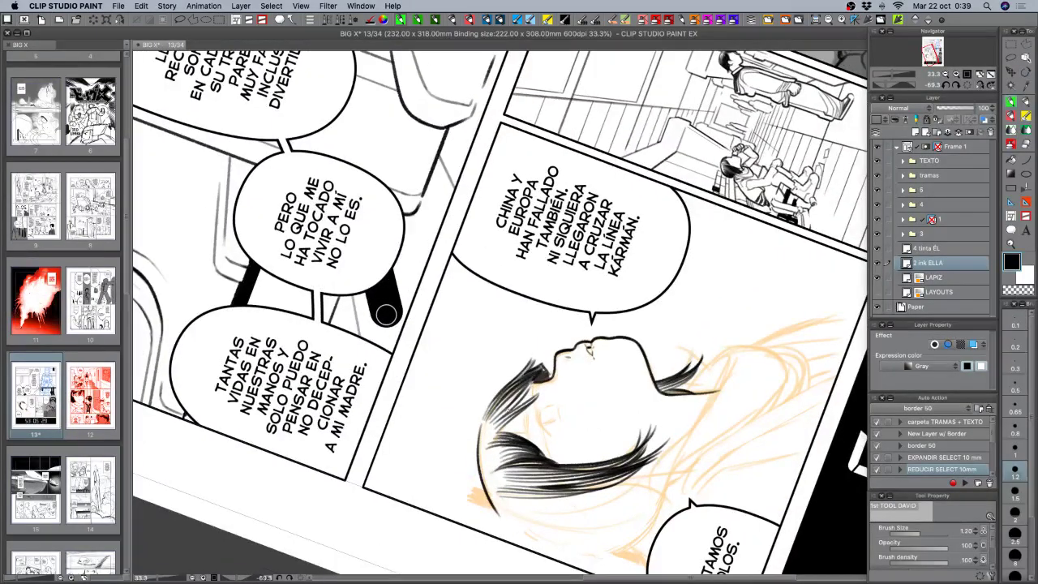
key("shift+space")
left_click_drag(645, 434, 522, 446)
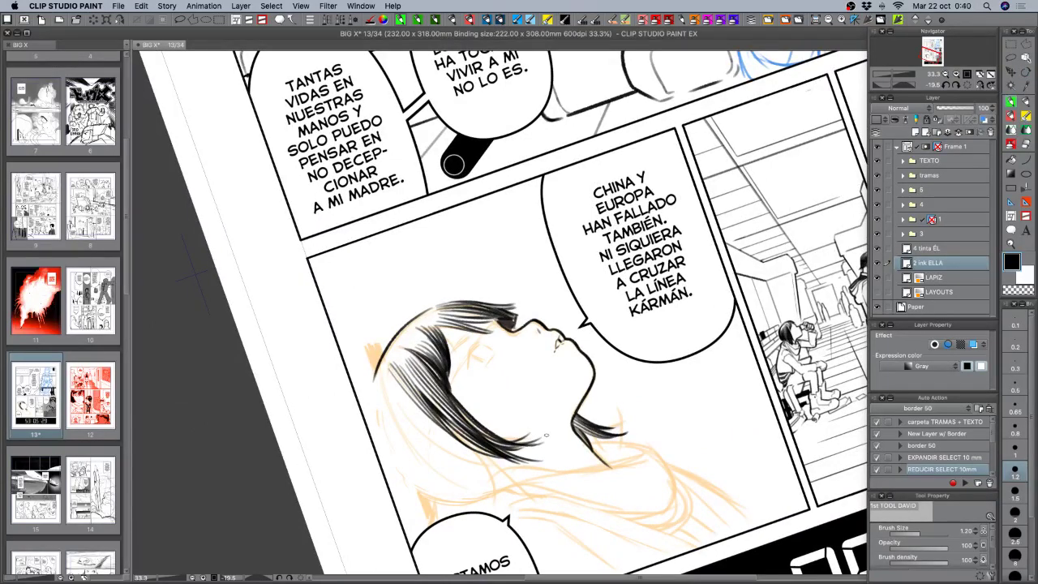
key("super+s")
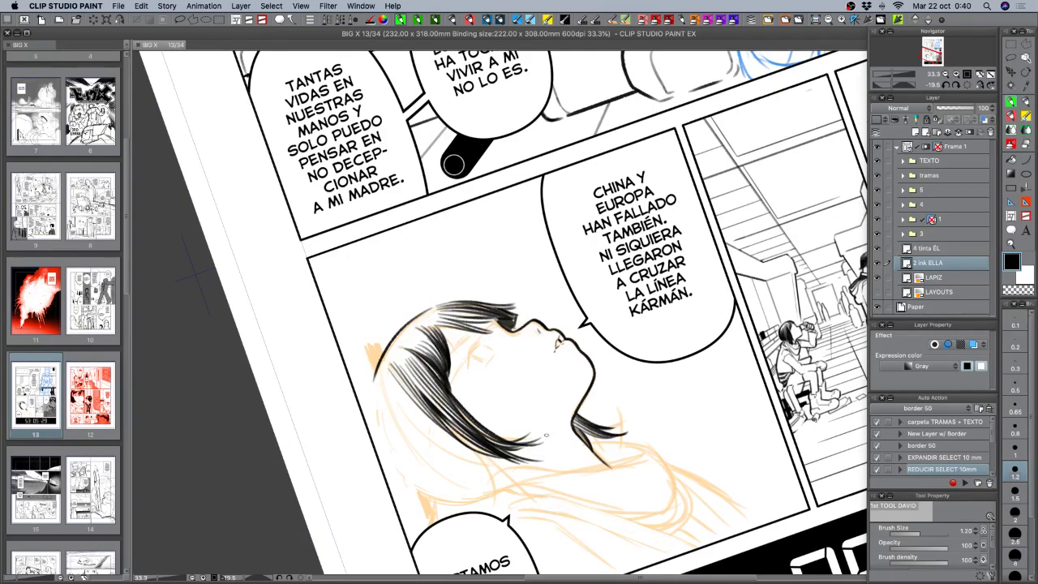
Ink the small dark tuft of tied hair at the back of the girl's crown, refining it with the transparent colour.
key("shift+space")
mouse_move(512, 352)
left_mouse_down()
mouse_move(440, 352)
mouse_move(457, 287)
mouse_move(449, 343)
left_mouse_up()
left_click_drag(384, 328, 417, 420)
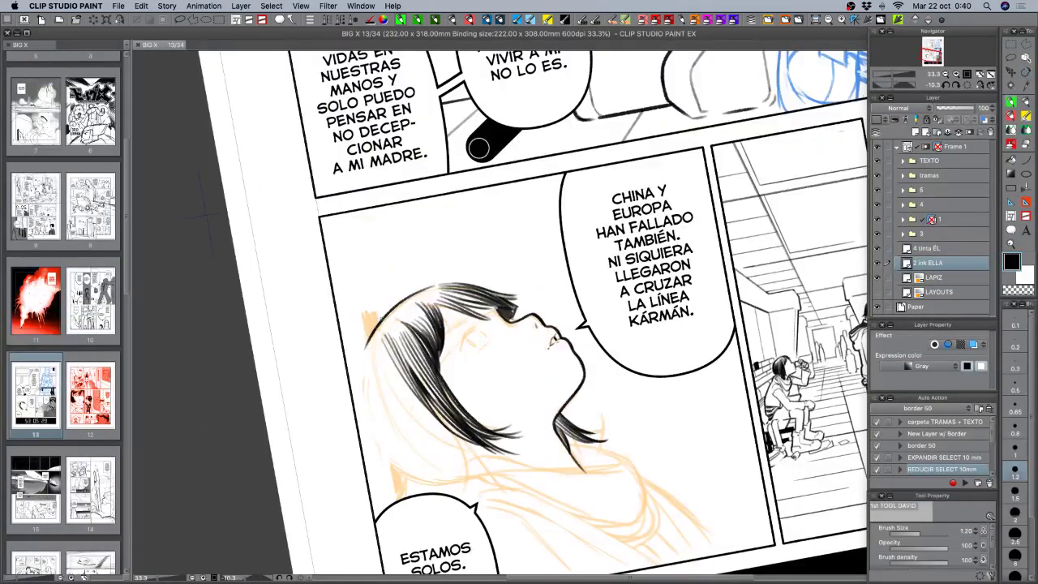
left_click_drag(373, 318, 366, 360)
key("super+z")
key("c")
key("c")
key("super+z")
key("c")
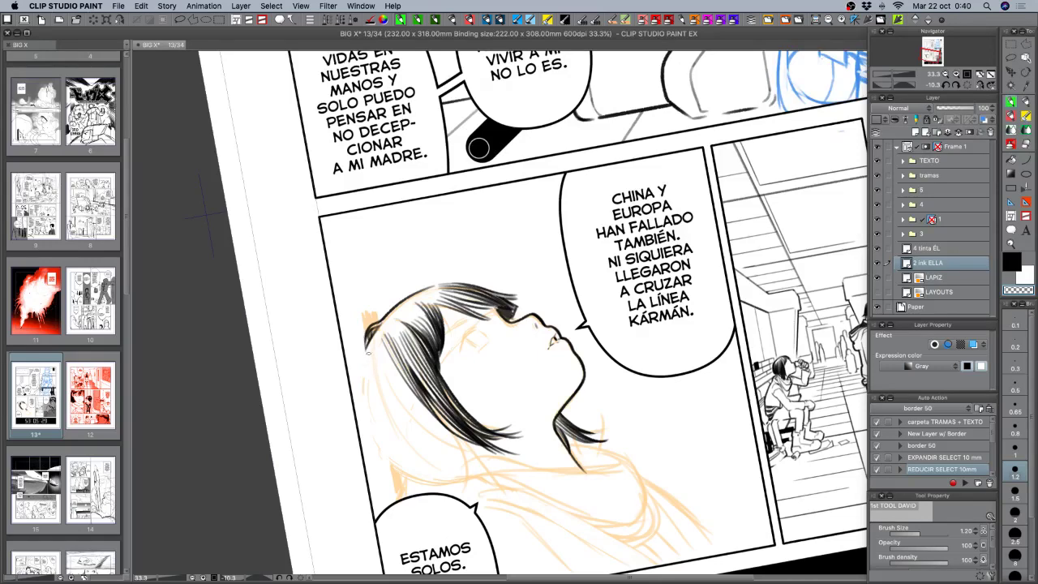
key("c")
left_click_drag(362, 341, 364, 324)
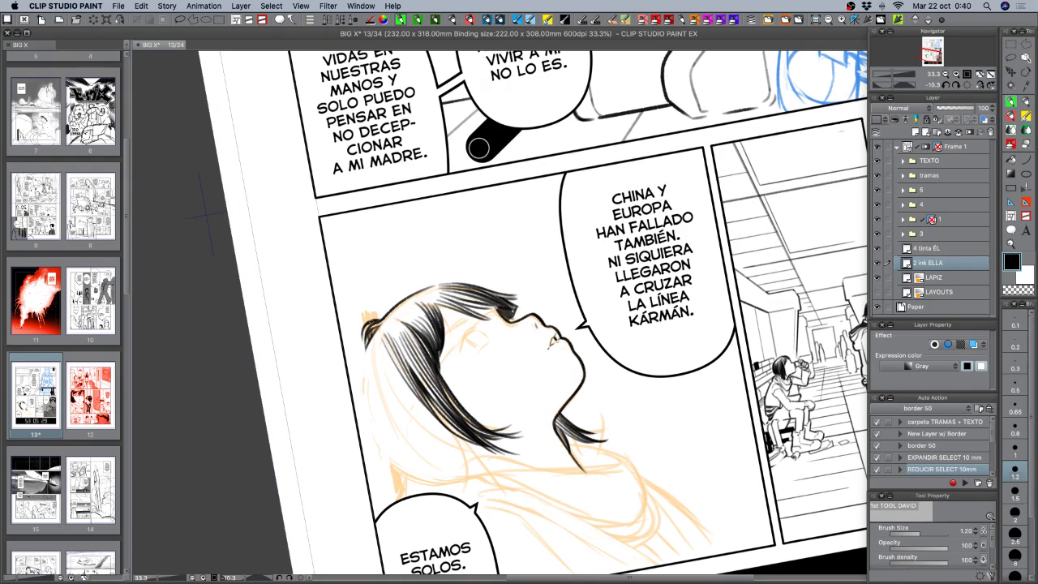
key("c")
key("c")
Ink the rear outline of the girl's hair curving down towards the nape above the "ESTAMOS SOLOS." balloon.
scroll(395, 267, "down", 5)
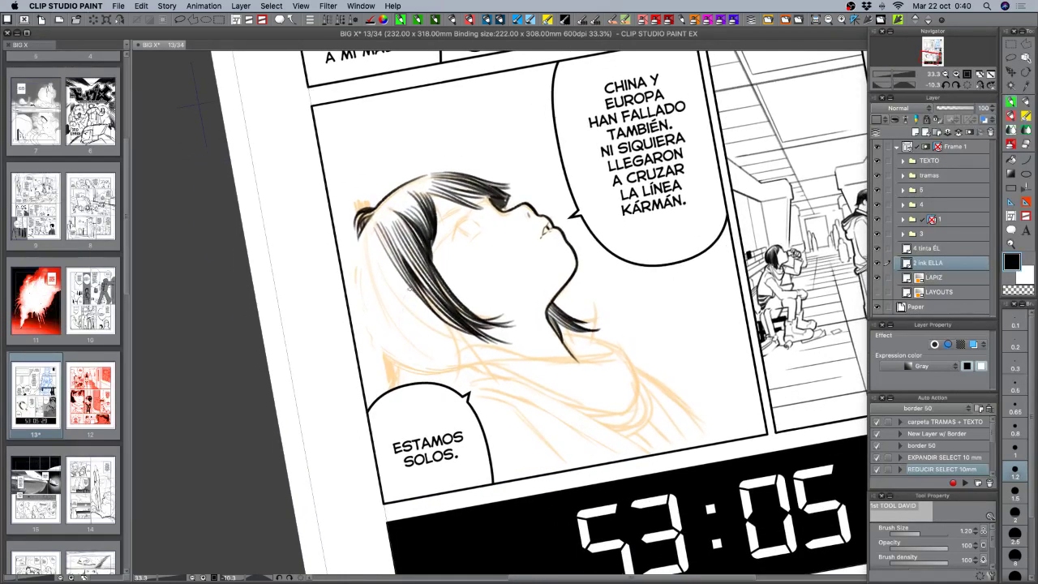
left_click_drag(360, 269, 398, 361)
key("super+z")
left_click_drag(363, 275, 412, 367)
Ink long strands dividing the girl's back hair, from behind the side lock down to the nape.
mouse_move(392, 292)
left_mouse_down()
mouse_move(412, 193)
mouse_move(431, 310)
left_mouse_up()
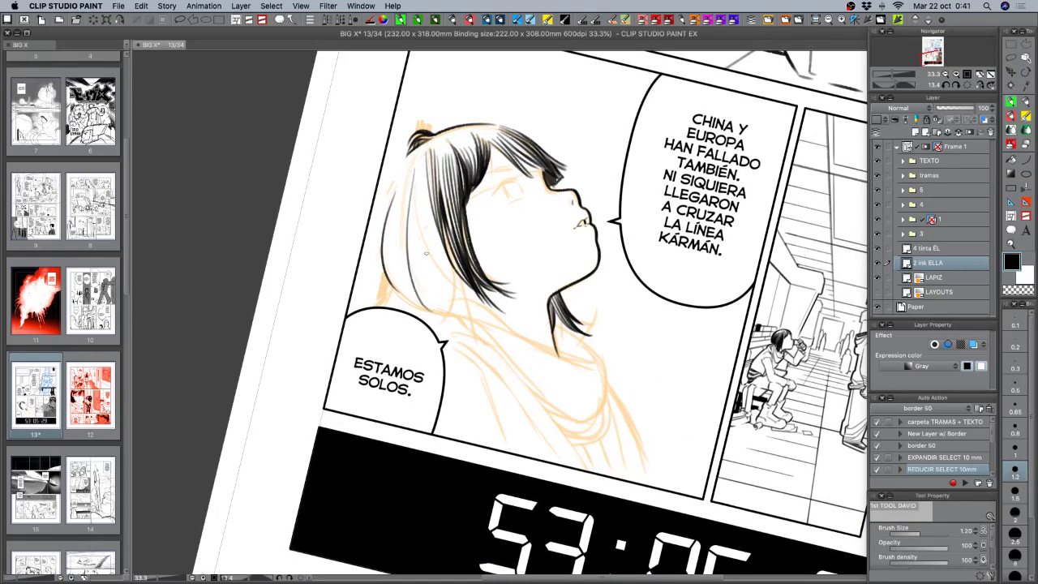
left_click_drag(414, 191, 433, 318)
left_click_drag(414, 212, 435, 321)
left_click_drag(415, 199, 456, 288)
key("ctrl+z")
left_click_drag(413, 201, 462, 288)
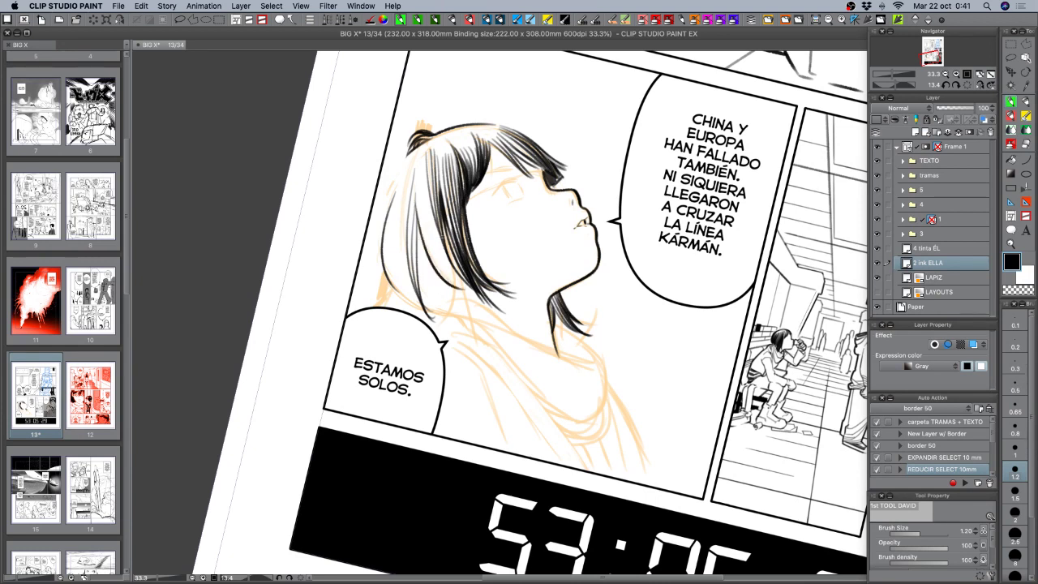
Ink additional strands in the lower part of the girl's side lock, darkening it towards its tips.
left_click_drag(419, 187, 454, 277)
mouse_move(423, 176)
left_mouse_down()
mouse_move(451, 282)
mouse_move(441, 268)
mouse_move(459, 292)
left_mouse_up()
left_click_drag(433, 218, 467, 293)
key("ctrl+z")
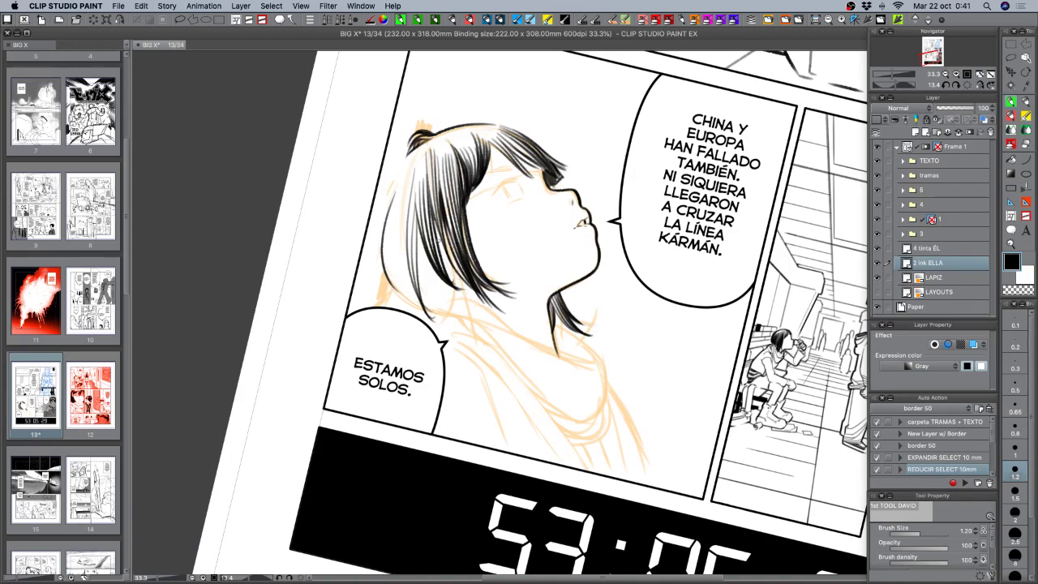
left_click_drag(432, 222, 454, 284)
left_click_drag(439, 233, 456, 285)
left_click_drag(446, 256, 459, 284)
mouse_move(448, 259)
left_mouse_down()
mouse_move(461, 285)
mouse_move(479, 291)
left_mouse_up()
Refine the lower side lock with the transparent colour and fill its gaps with short dark ink strands.
key("shift+space")
left_click_drag(527, 400, 445, 357)
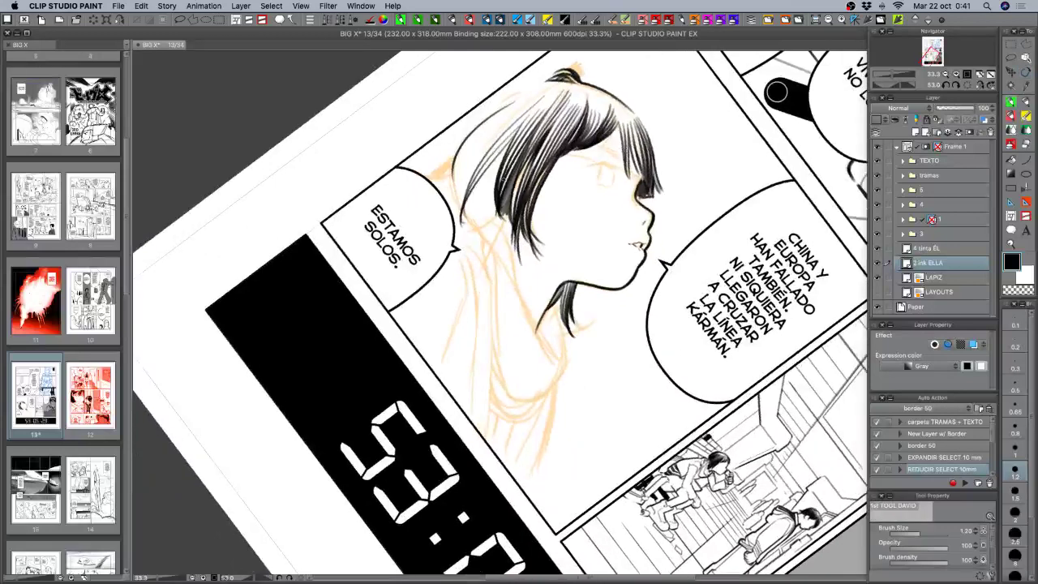
key("c")
left_click_drag(507, 189, 496, 220)
left_click_drag(508, 211, 503, 221)
key("c")
mouse_move(509, 185)
left_mouse_down()
mouse_move(494, 230)
mouse_move(504, 198)
mouse_move(505, 236)
left_mouse_up()
left_click_drag(510, 193, 505, 235)
left_click_drag(509, 212, 507, 233)
left_click_drag(512, 219, 508, 233)
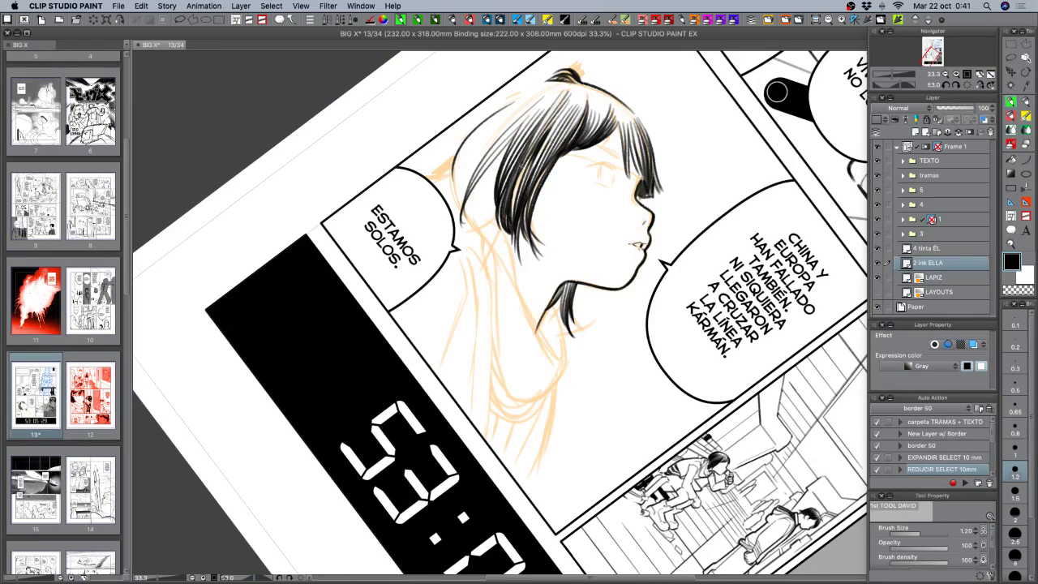
left_click_drag(522, 165, 501, 225)
key("super+z")
left_click_drag(512, 235, 529, 252)
Ink a series of curved strands along the rear edge of the girl's back hair down to the nape.
key("r")
left_click_drag(672, 330, 653, 349)
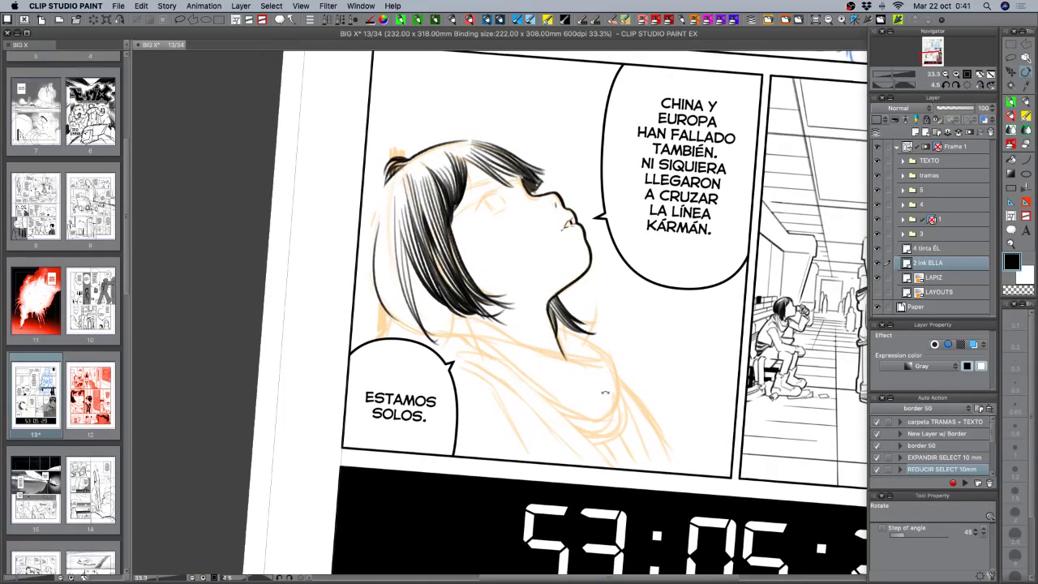
key("p")
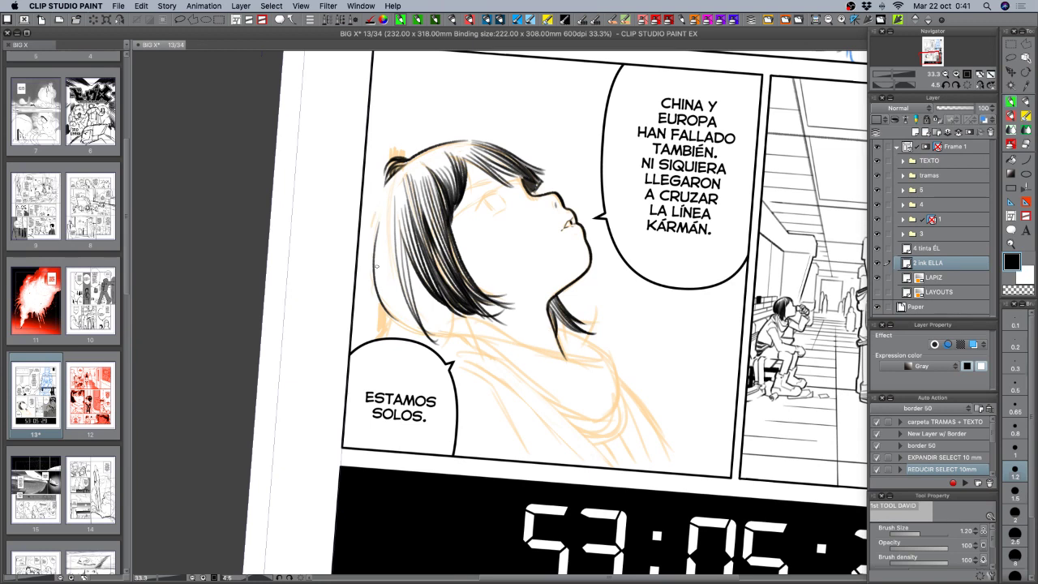
mouse_move(377, 253)
left_mouse_down()
mouse_move(385, 310)
mouse_move(382, 292)
left_mouse_up()
left_click_drag(380, 290, 388, 316)
left_click_drag(380, 263, 384, 272)
mouse_move(381, 270)
left_mouse_down()
mouse_move(394, 321)
mouse_move(386, 302)
left_mouse_up()
mouse_move(386, 301)
left_mouse_down()
mouse_move(388, 228)
mouse_move(399, 327)
left_mouse_up()
mouse_move(390, 281)
left_mouse_down()
mouse_move(400, 331)
mouse_move(420, 336)
left_mouse_up()
key("super+z")
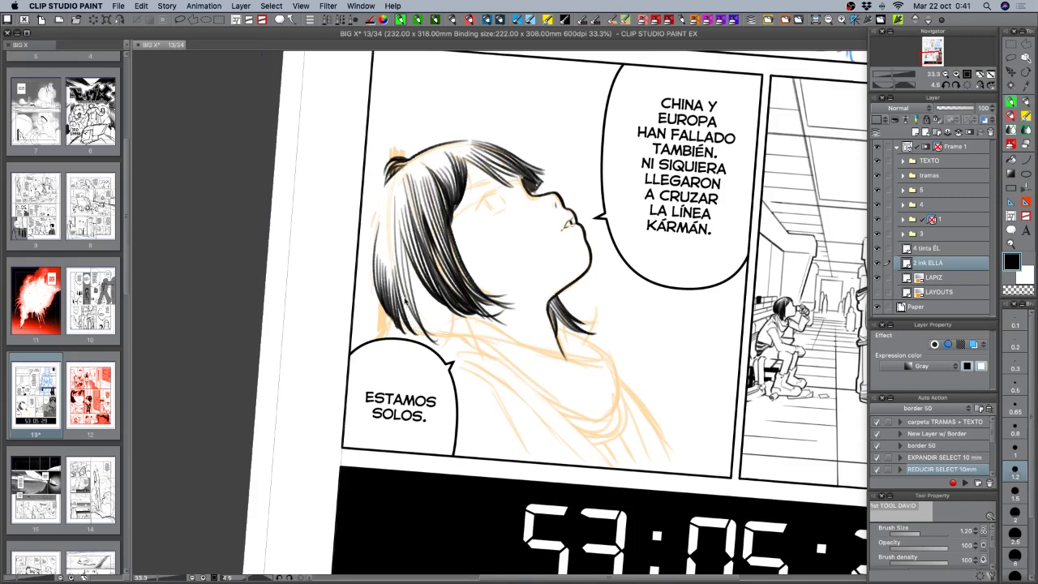
Darken the lower back hair above the "ESTAMOS SOLOS." balloon with dense strands.
left_click_drag(398, 270, 420, 336)
mouse_move(404, 290)
left_mouse_down()
mouse_move(417, 337)
mouse_move(410, 263)
mouse_move(429, 343)
left_mouse_up()
mouse_move(397, 310)
left_mouse_down()
mouse_move(437, 294)
mouse_move(431, 373)
mouse_move(387, 323)
mouse_move(408, 322)
mouse_move(394, 328)
mouse_move(390, 307)
mouse_move(409, 276)
mouse_move(399, 332)
left_mouse_up()
key("super+z")
key("super+z")
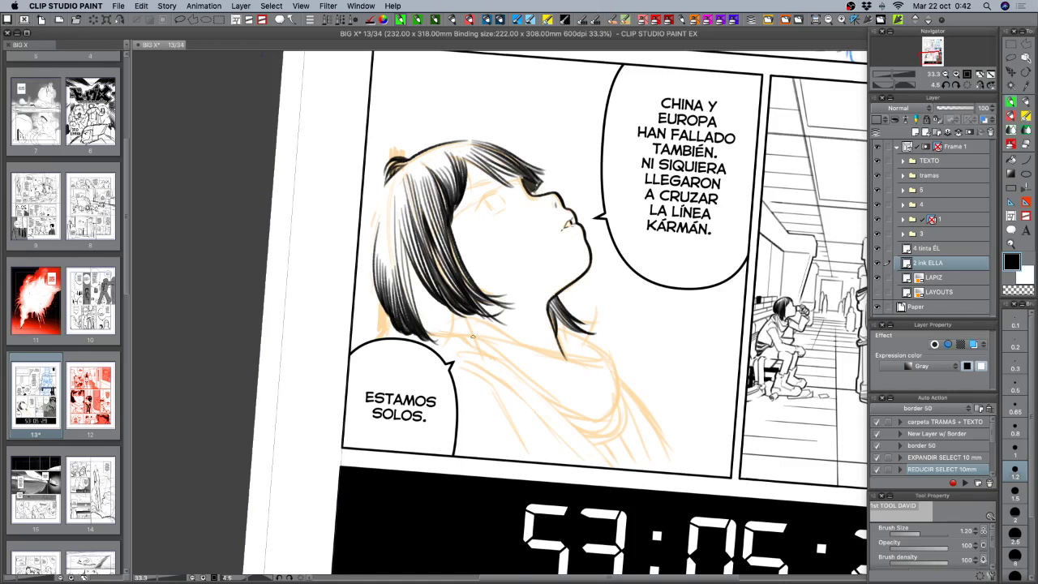
mouse_move(406, 247)
left_mouse_down()
mouse_move(414, 311)
mouse_move(414, 281)
mouse_move(420, 320)
left_mouse_up()
Lighten the upper back strands with the transparent colour and save the page.
key("c")
mouse_move(396, 194)
left_mouse_down()
mouse_move(399, 261)
mouse_move(404, 204)
left_mouse_up()
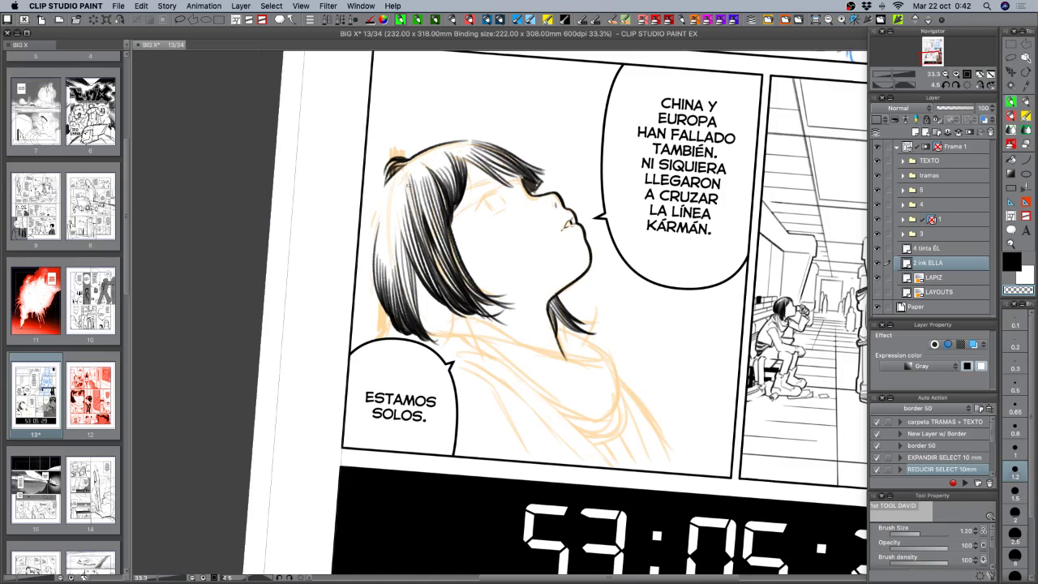
mouse_move(412, 193)
left_mouse_down()
mouse_move(412, 176)
mouse_move(407, 231)
left_mouse_up()
key("super+s")
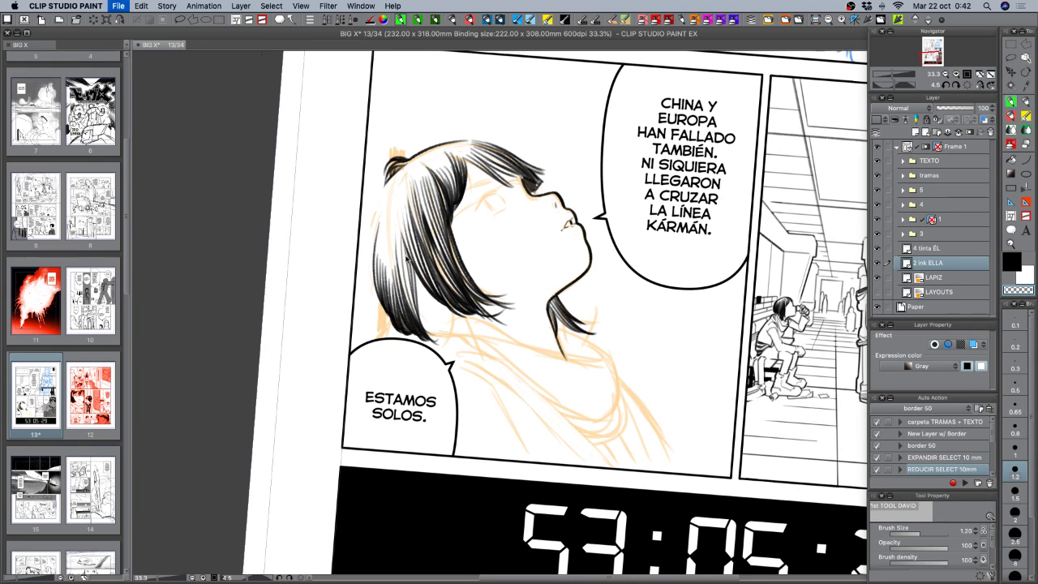
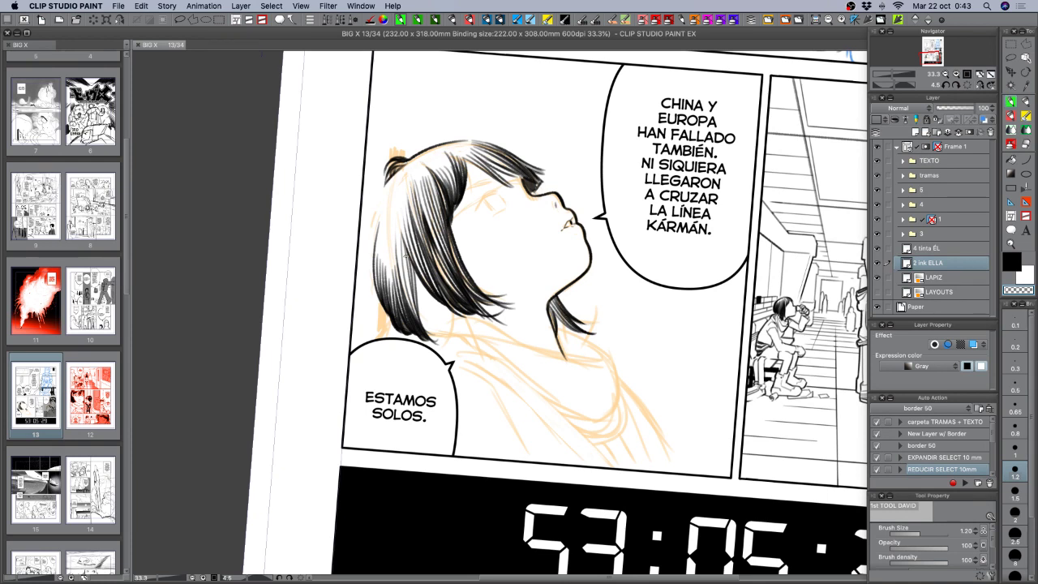
Ink extra strands along the outer rear contour of the girl's hair, making its silhouette fuller.
mouse_move(374, 223)
left_mouse_down()
mouse_move(378, 207)
mouse_move(373, 271)
left_mouse_up()
key("c")
key("c")
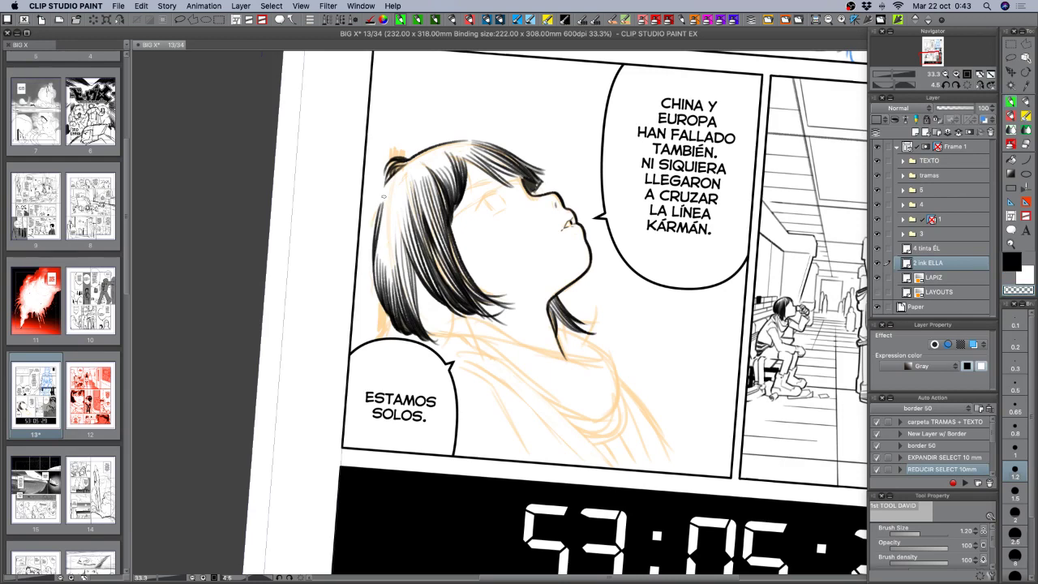
mouse_move(379, 230)
left_mouse_down()
mouse_move(382, 205)
mouse_move(377, 224)
left_mouse_up()
key("ctrl+z")
key("ctrl+z")
key("c")
left_click_drag(374, 257, 383, 314)
left_click_drag(373, 253, 380, 316)
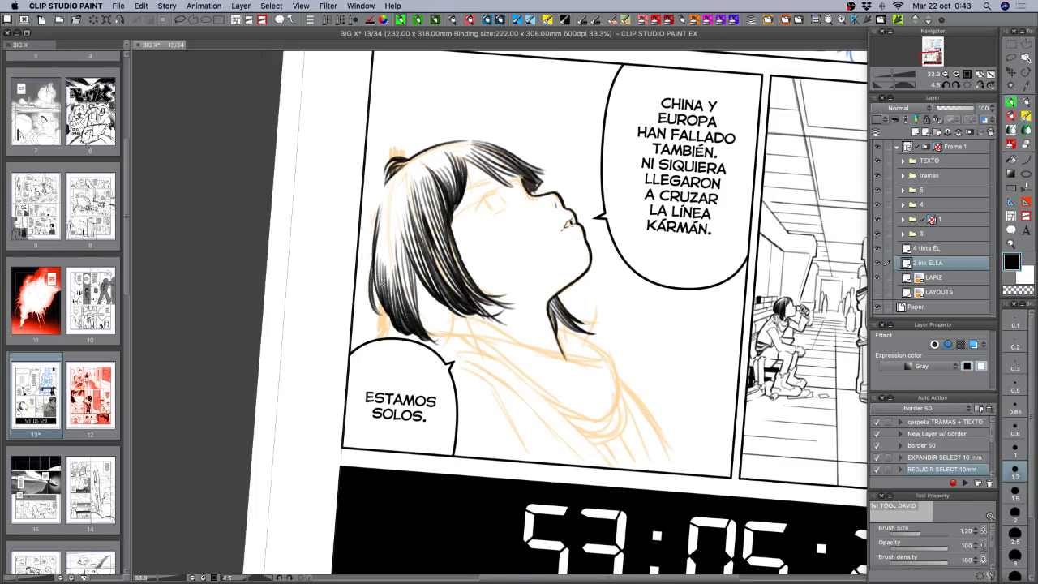
left_click_drag(374, 265, 371, 290)
Ink dark strands in the gap between the girl's back hair and the side lock, near the nape.
mouse_move(419, 270)
left_mouse_down()
mouse_move(415, 301)
mouse_move(417, 288)
left_mouse_up()
mouse_move(425, 285)
left_mouse_down()
mouse_move(413, 305)
mouse_move(416, 283)
left_mouse_up()
left_click_drag(424, 279, 413, 311)
left_click_drag(418, 271, 412, 298)
left_click_drag(422, 312, 417, 327)
mouse_move(418, 267)
left_mouse_down()
mouse_move(413, 321)
mouse_move(410, 281)
mouse_move(407, 310)
left_mouse_up()
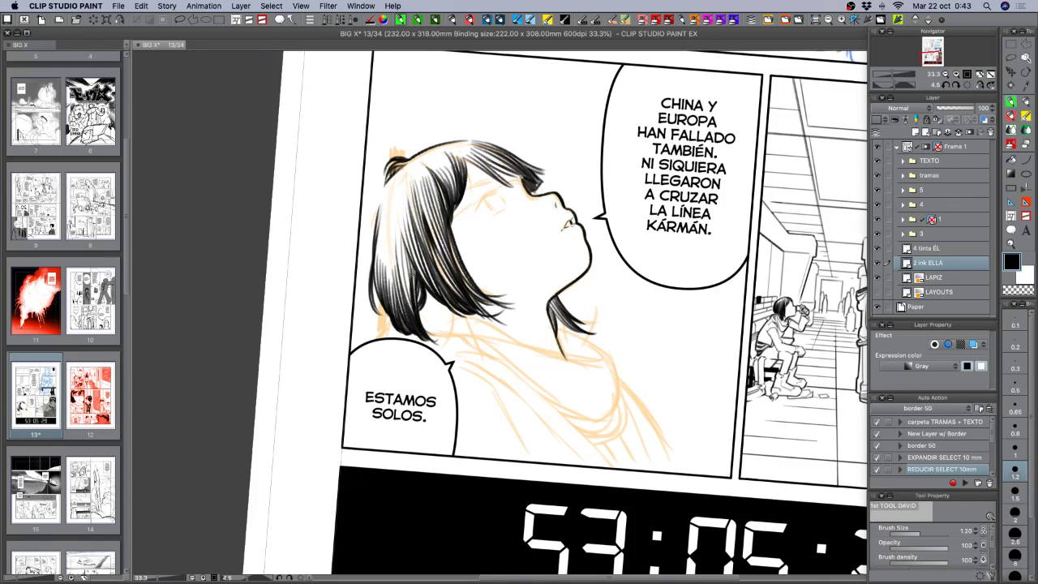
mouse_move(414, 261)
left_mouse_down()
mouse_move(409, 295)
mouse_move(411, 286)
left_mouse_up()
left_click_drag(432, 294, 422, 313)
Ink the flicked tips at the lower rear of the hair and the dark strands behind the neck.
left_click_drag(503, 419, 462, 372)
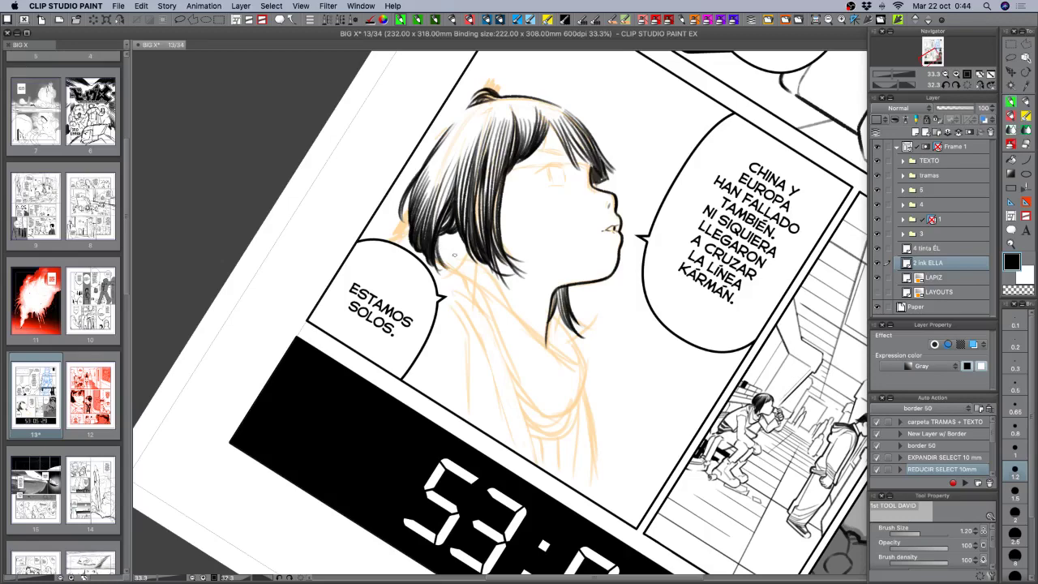
key("r")
left_click_drag(444, 366, 529, 391)
mouse_move(445, 388)
left_mouse_down()
mouse_move(381, 340)
mouse_move(382, 357)
mouse_move(372, 357)
left_mouse_up()
key("super+z")
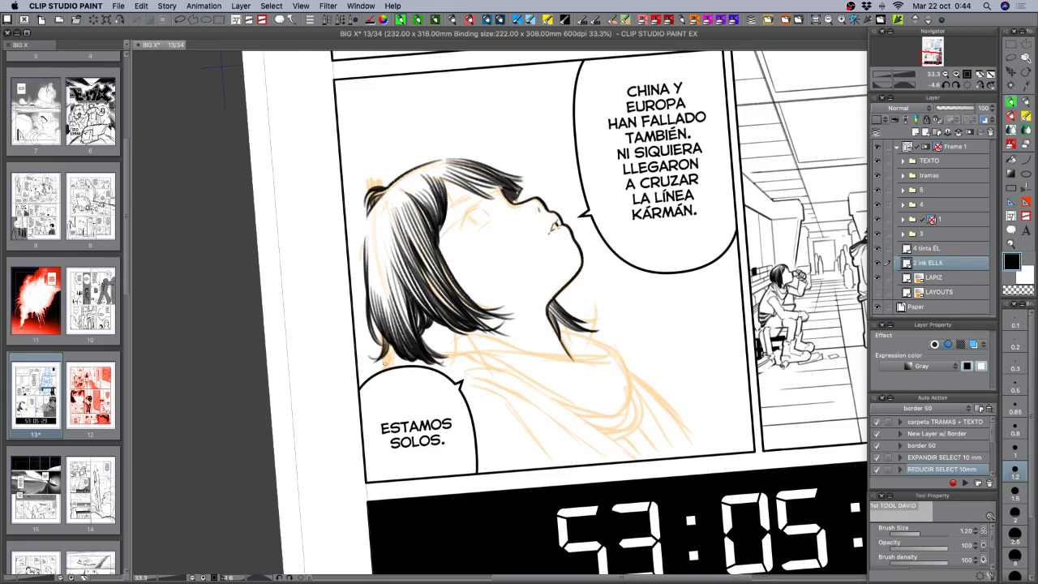
mouse_move(388, 348)
left_mouse_down()
mouse_move(372, 361)
mouse_move(389, 357)
mouse_move(381, 365)
left_mouse_up()
left_click_drag(405, 352, 392, 363)
left_click_drag(437, 345, 429, 297)
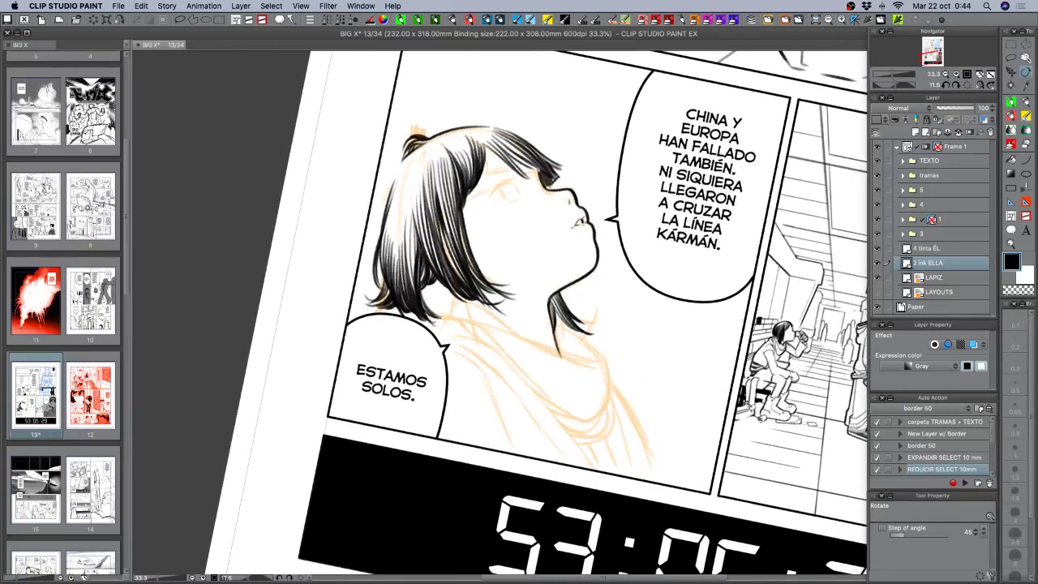
key("super+z")
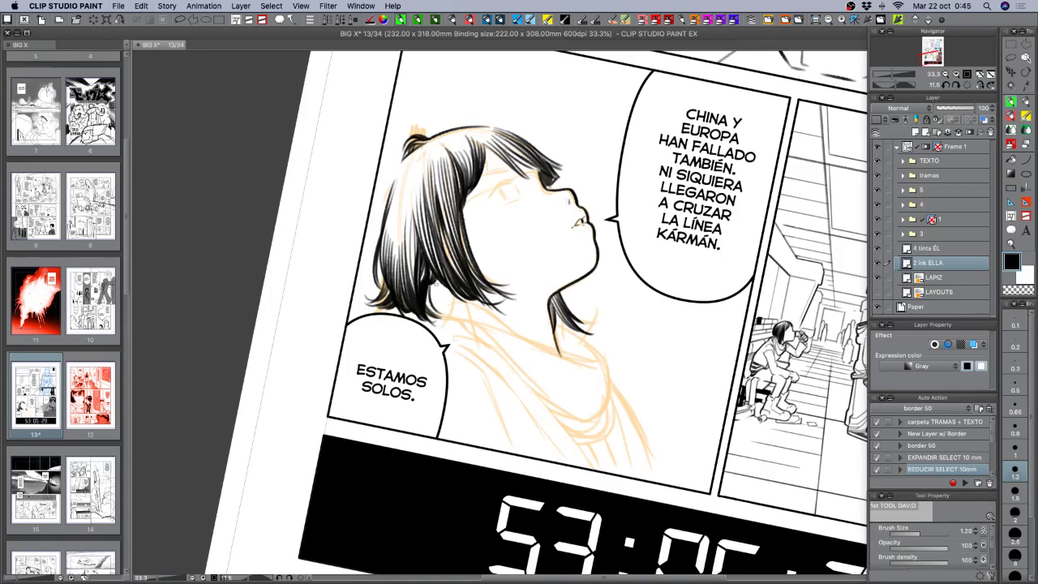
mouse_move(430, 285)
left_mouse_down()
mouse_move(441, 314)
mouse_move(459, 324)
left_mouse_up()
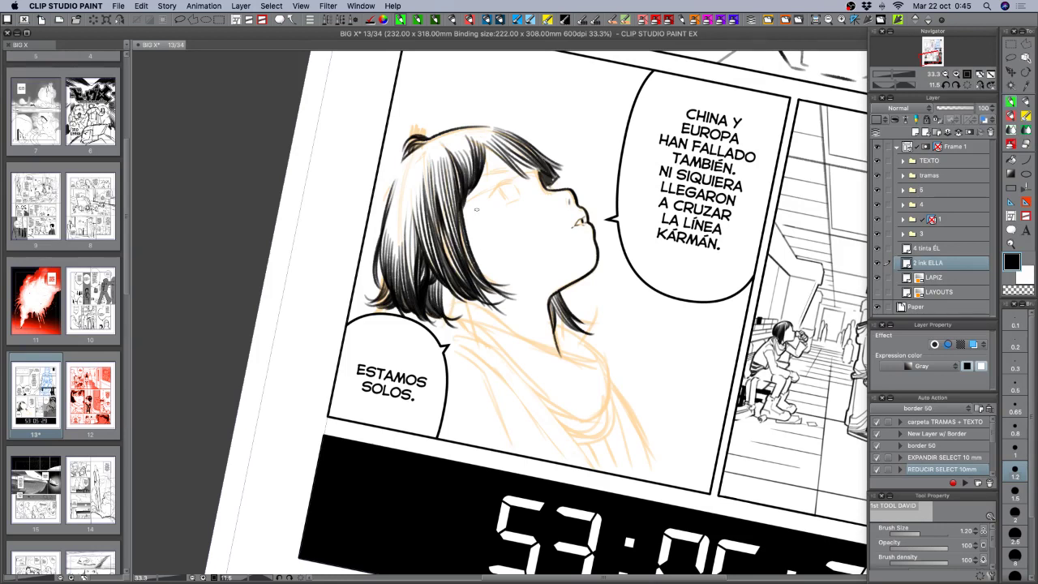
Refine the highlight in the middle of the back hair, alternating transparent and black strokes at brush size 1.5.
key("]")
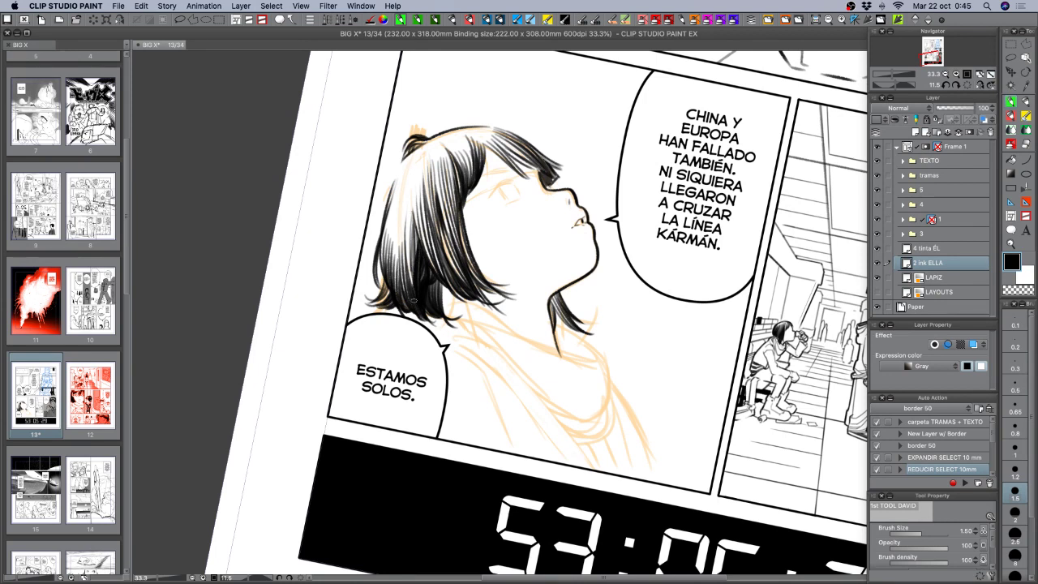
key("c")
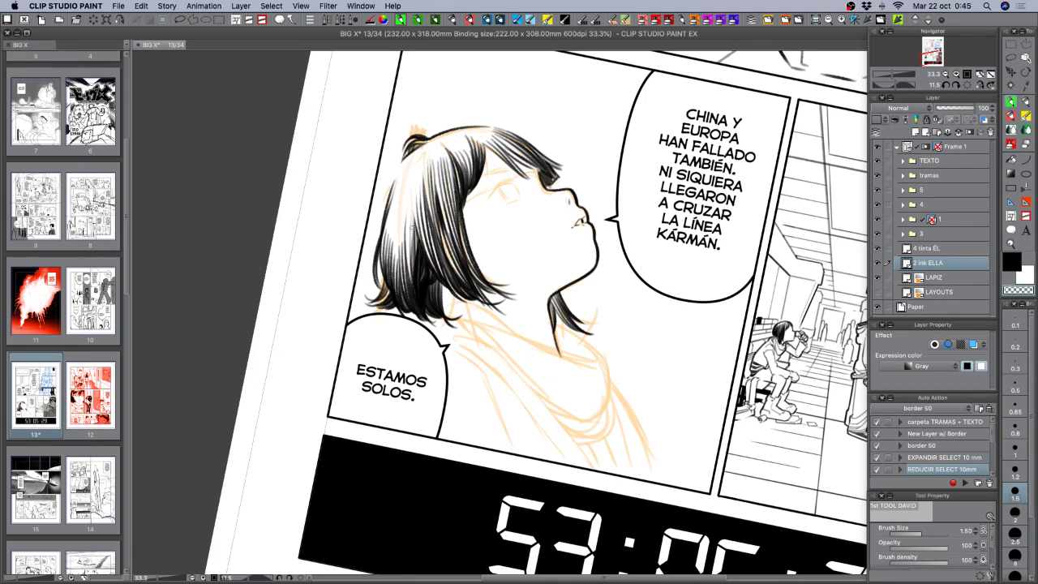
left_click_drag(411, 204, 413, 243)
left_click_drag(413, 204, 413, 253)
key("c")
left_click_drag(410, 202, 414, 284)
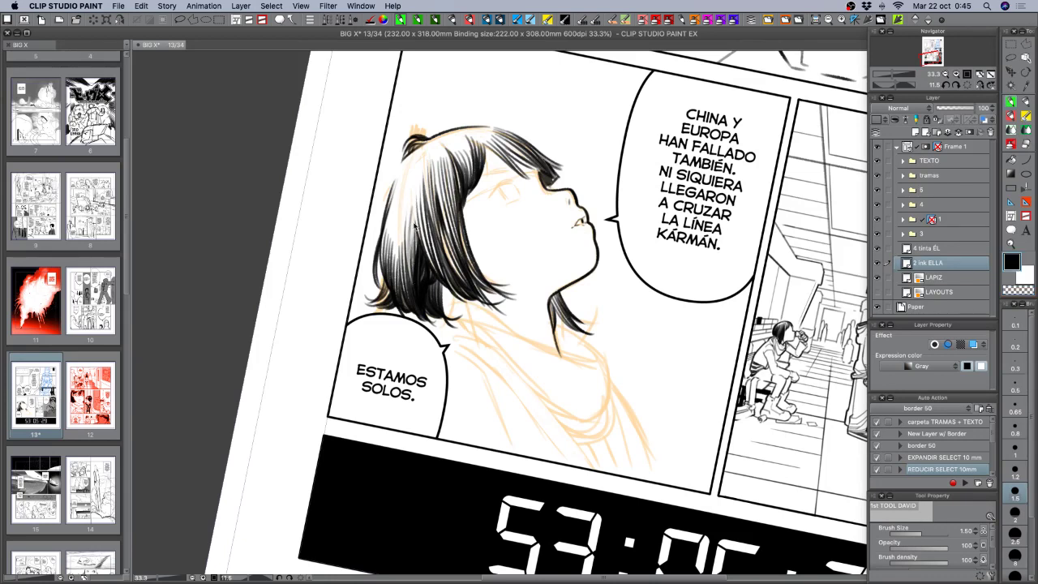
key("ctrl+z")
left_click_drag(410, 209, 411, 279)
key("c")
left_click_drag(411, 199, 407, 240)
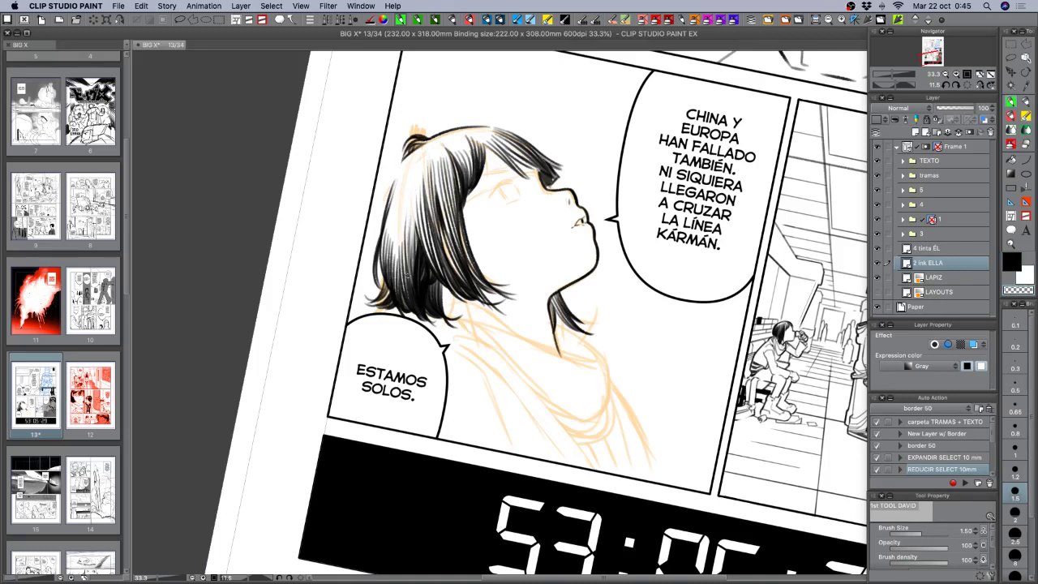
Ink strands falling from below the tied tuft over the back of the head at brush size 1.2.
key("c")
left_click(1015, 469)
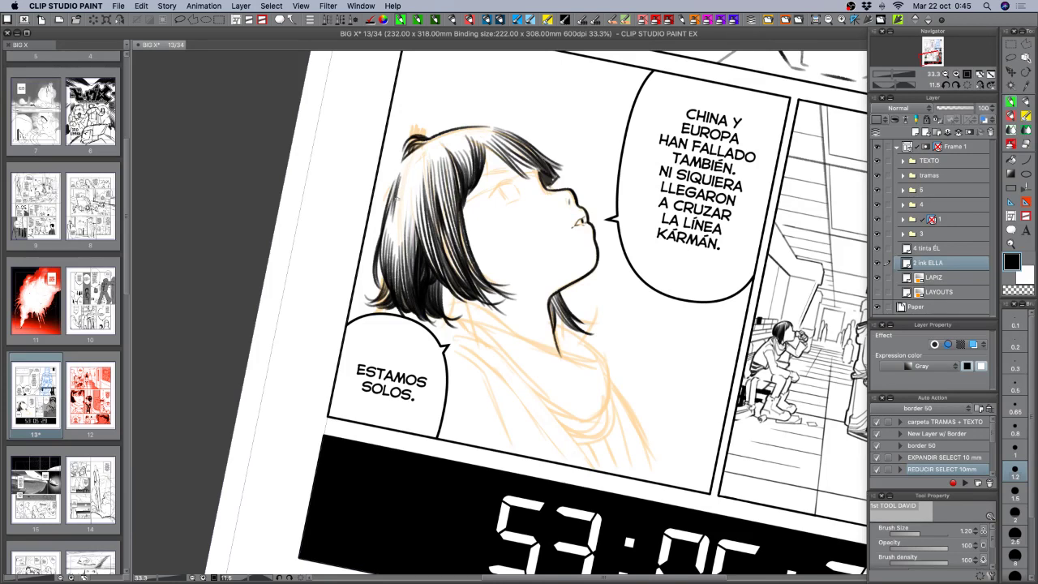
left_click_drag(403, 187, 404, 227)
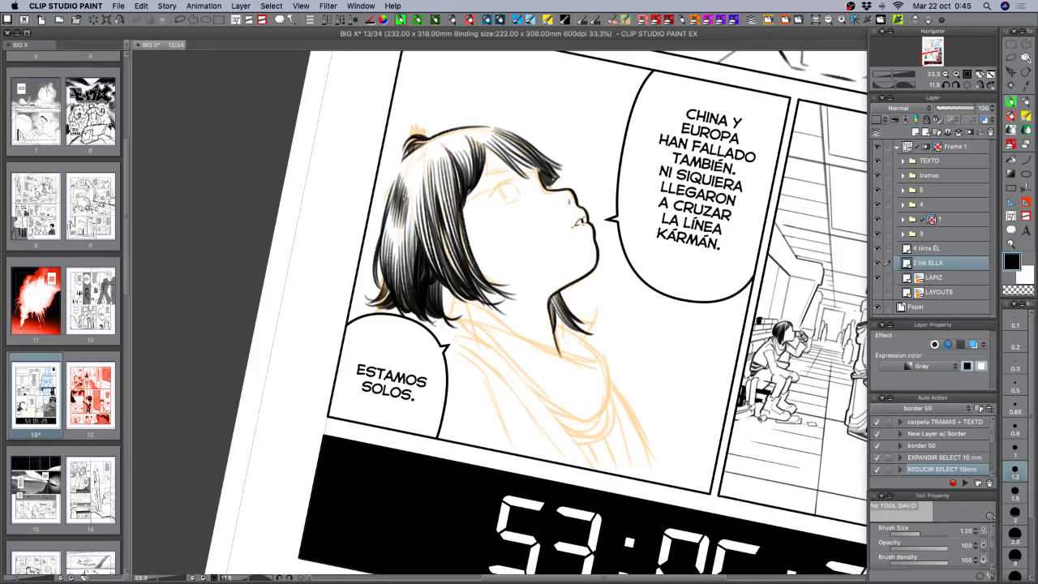
left_click_drag(407, 208, 399, 220)
left_click_drag(404, 166, 402, 196)
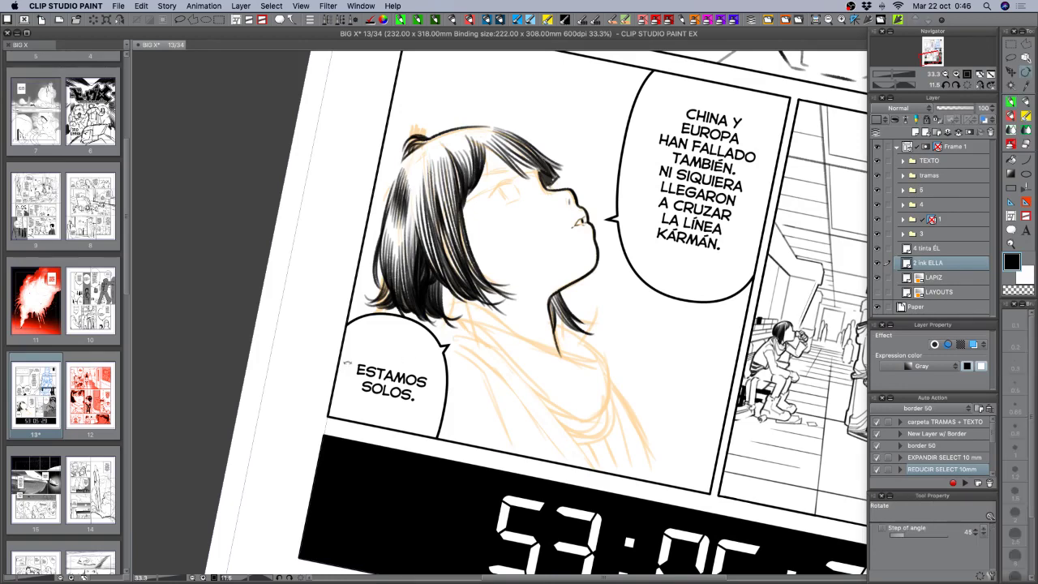
left_click_drag(337, 387, 348, 425)
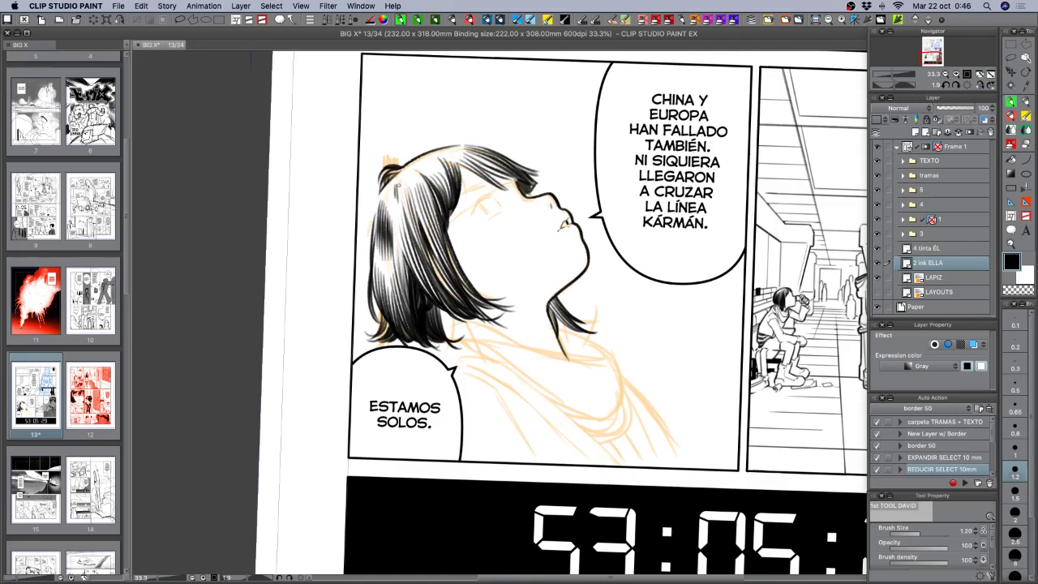
left_click_drag(406, 208, 414, 240)
Examine the inked girl in the context of the whole unrotated page, then return to her panel.
left_click_drag(578, 466, 539, 458)
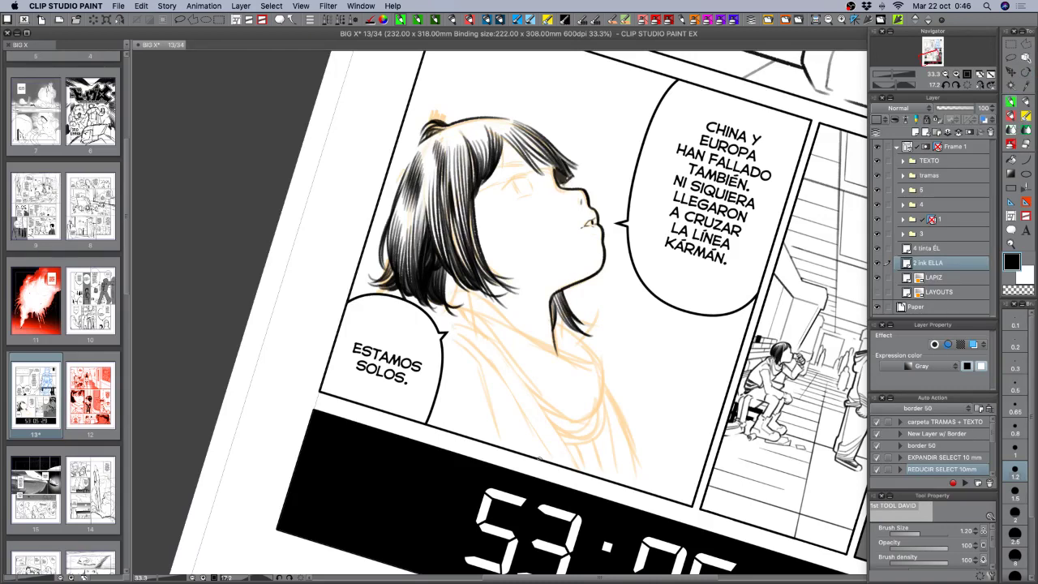
left_click(966, 85)
left_click(946, 73)
left_click(946, 74)
left_click(946, 74)
left_click(946, 73)
left_click(946, 74)
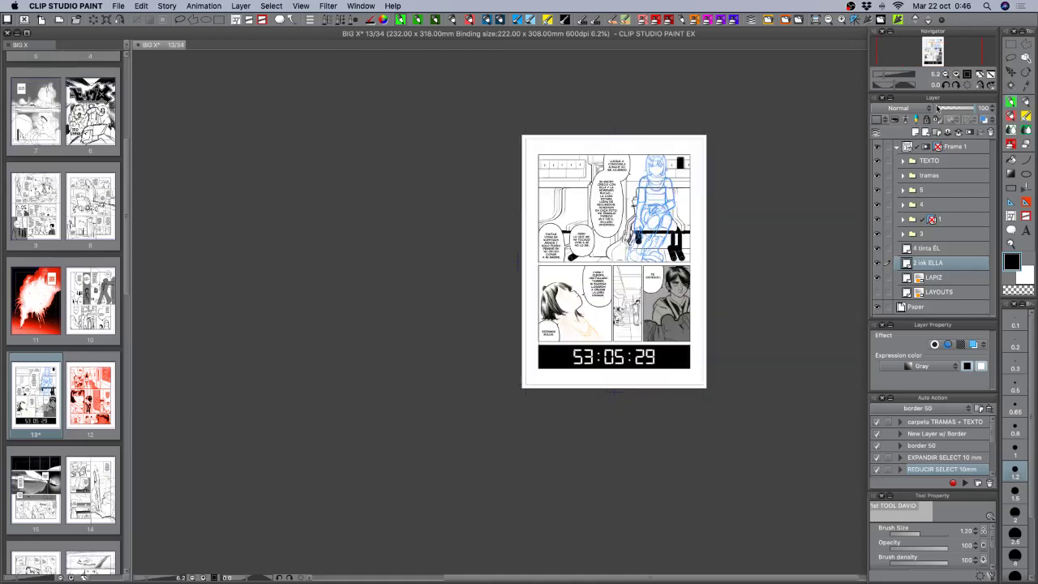
left_click(954, 74)
left_click(955, 74)
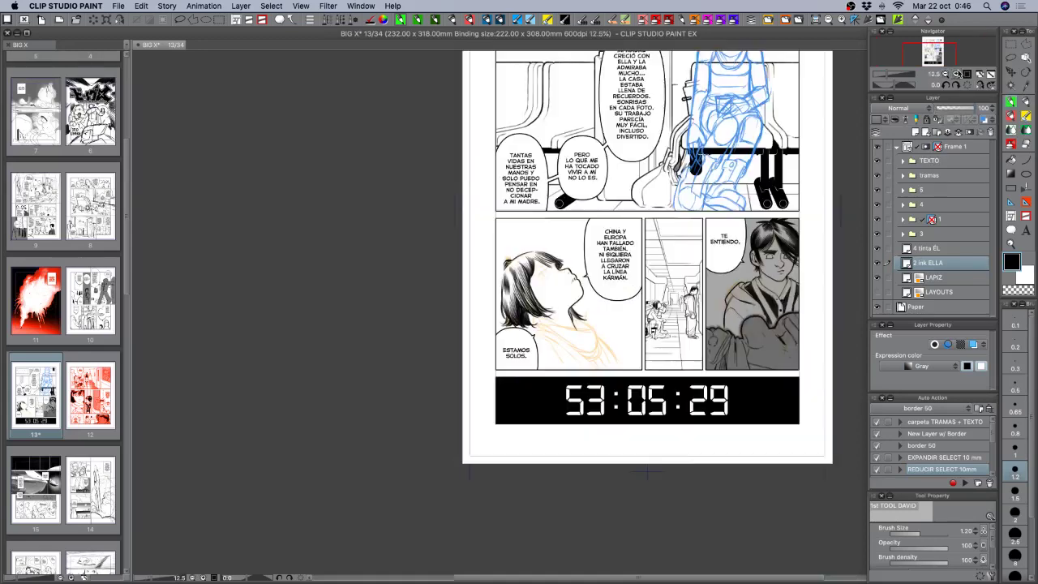
left_click(955, 73)
left_click(955, 73)
left_click(955, 74)
scroll(484, 246, "up", 3)
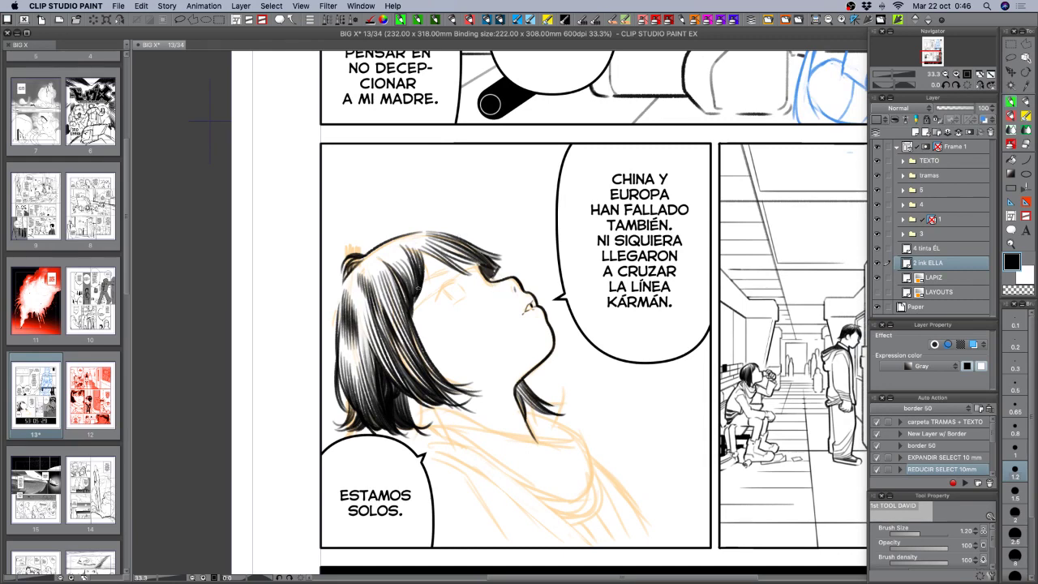
Ink the girl's eyebrow beneath the fringe.
left_click_drag(430, 277, 462, 261)
key("ctrl+z")
key("ctrl+z")
key("r")
left_click_drag(436, 354, 457, 229)
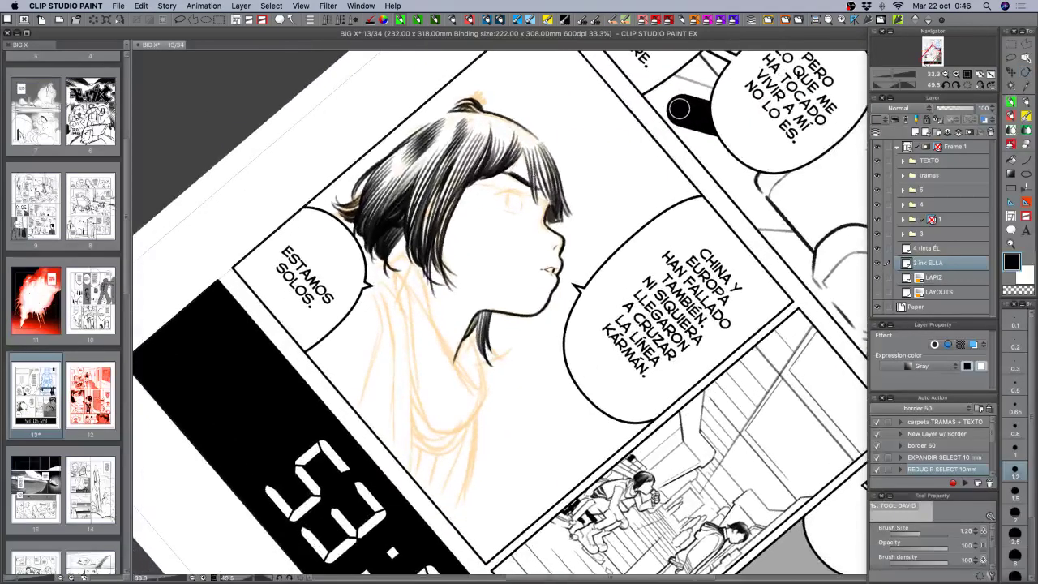
left_click_drag(532, 165, 544, 217)
key("super+z")
mouse_move(520, 148)
left_mouse_down()
mouse_move(477, 184)
mouse_move(432, 271)
left_mouse_up()
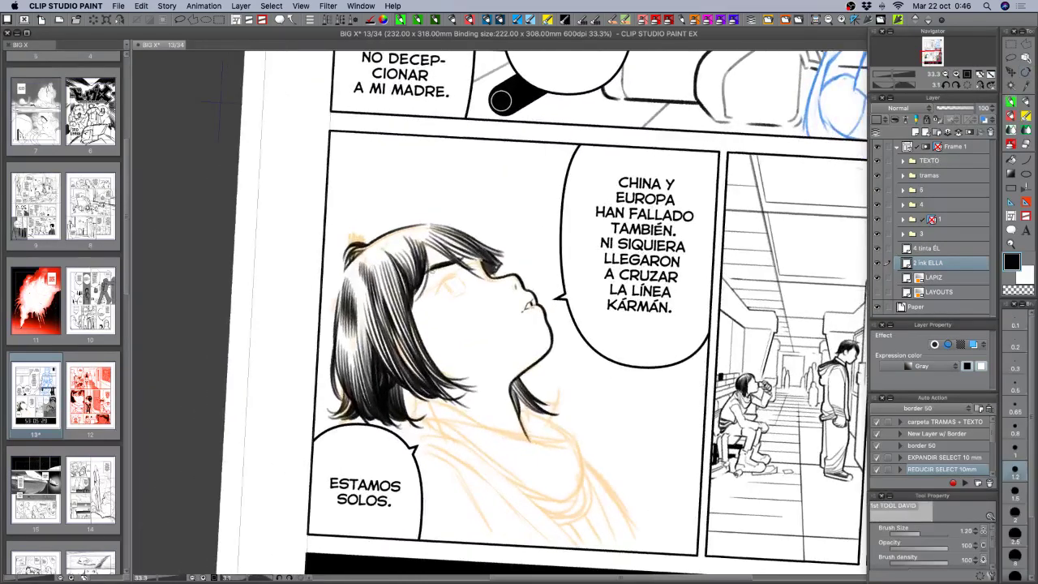
Ink a thin loose strand curving from the fringe past the side lock at brush size 0.8, and save the page.
key("c")
left_click(1015, 431)
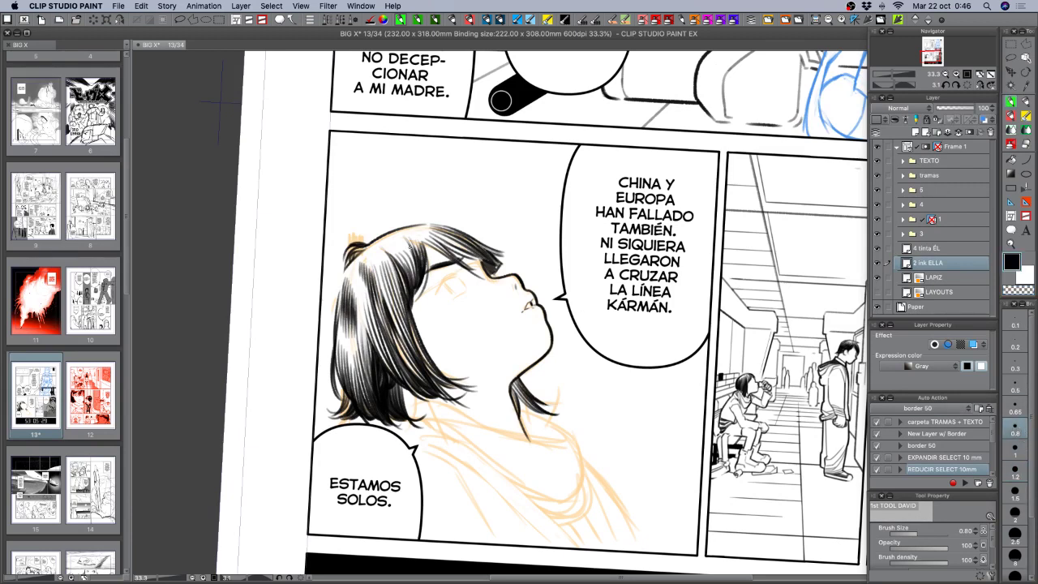
left_click_drag(424, 267, 417, 322)
key("super+z")
mouse_move(419, 257)
left_mouse_down()
mouse_move(422, 308)
mouse_move(409, 335)
left_mouse_up()
key("c")
key("c")
key("super+s")
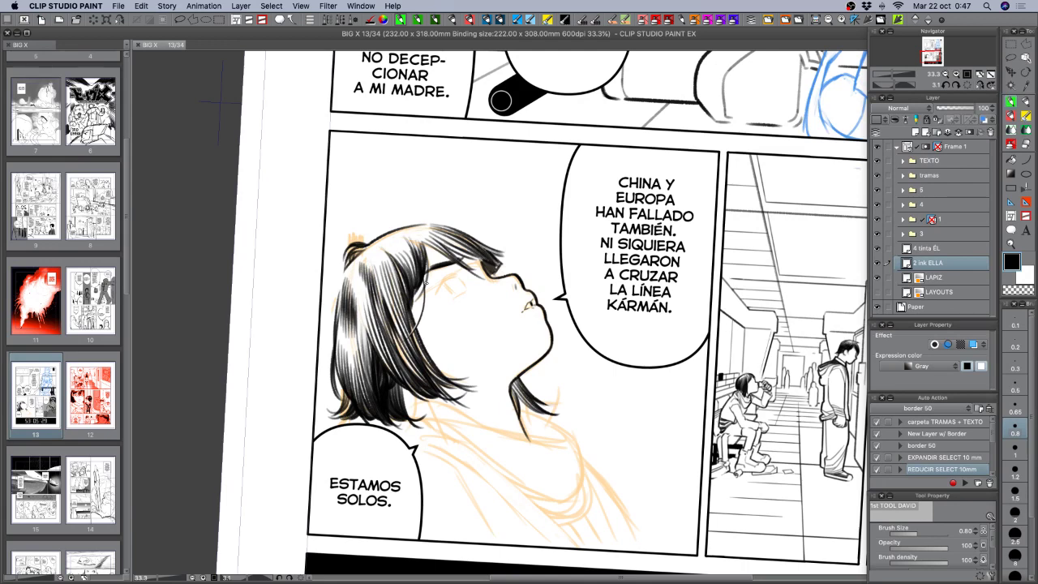
left_click_drag(460, 316, 489, 362)
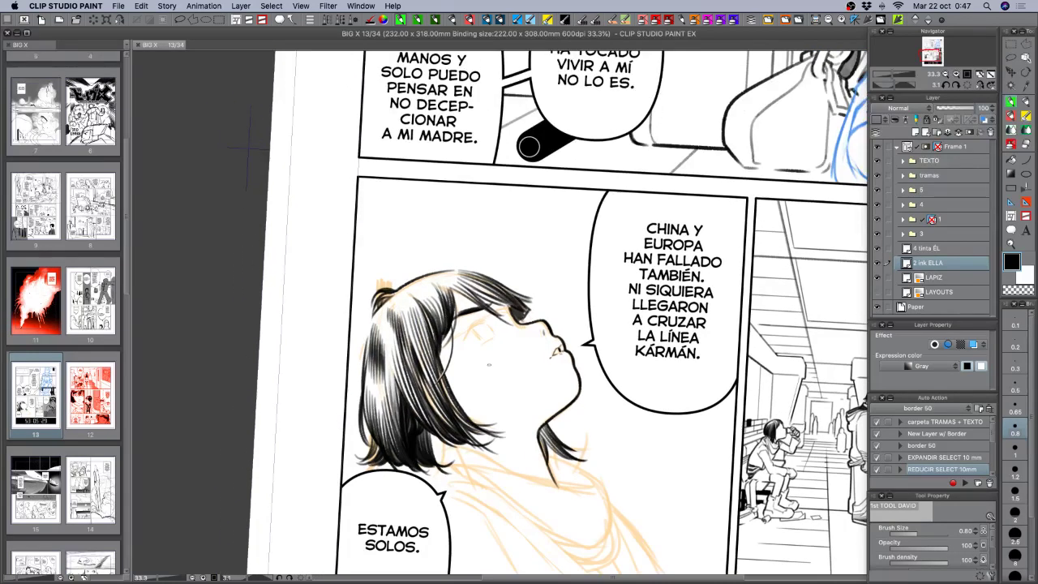
Retouch the strands at the back of the head and the loose strand beside the cheek at brush size 0.8.
key("c")
left_click_drag(365, 334, 388, 368)
key("c")
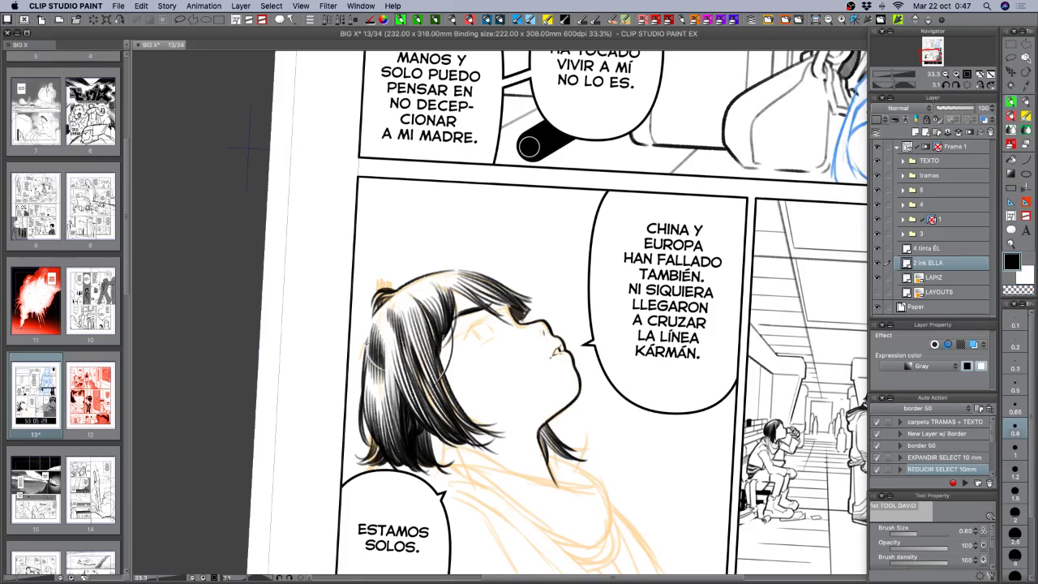
key("super+z")
left_click_drag(366, 353, 375, 366)
key("c")
key("c")
left_click_drag(452, 322, 441, 352)
Try to ink fine loose strands hanging from the fringe over the girl's forehead.
key("shift+space")
mouse_move(509, 409)
left_mouse_down()
mouse_move(498, 405)
mouse_move(463, 297)
left_mouse_up()
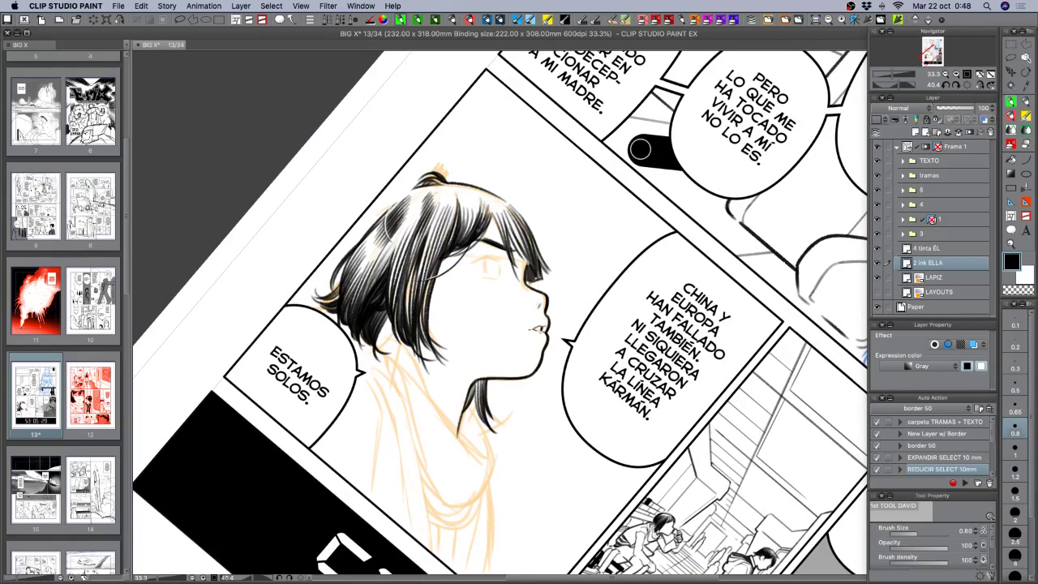
mouse_move(493, 206)
left_mouse_down()
mouse_move(478, 232)
mouse_move(485, 225)
mouse_move(505, 254)
left_mouse_up()
key("super+z")
left_click_drag(498, 217, 496, 243)
mouse_move(517, 249)
left_mouse_down()
mouse_move(504, 262)
mouse_move(522, 277)
left_mouse_up()
key("super+z")
key("super+z")
mouse_move(511, 241)
left_mouse_down()
mouse_move(527, 274)
mouse_move(601, 293)
left_mouse_up()
key("super+z")
Try to retouch the strand ends and eyebrow area beneath the fringe.
key("shift+space")
left_click_drag(589, 239, 573, 245)
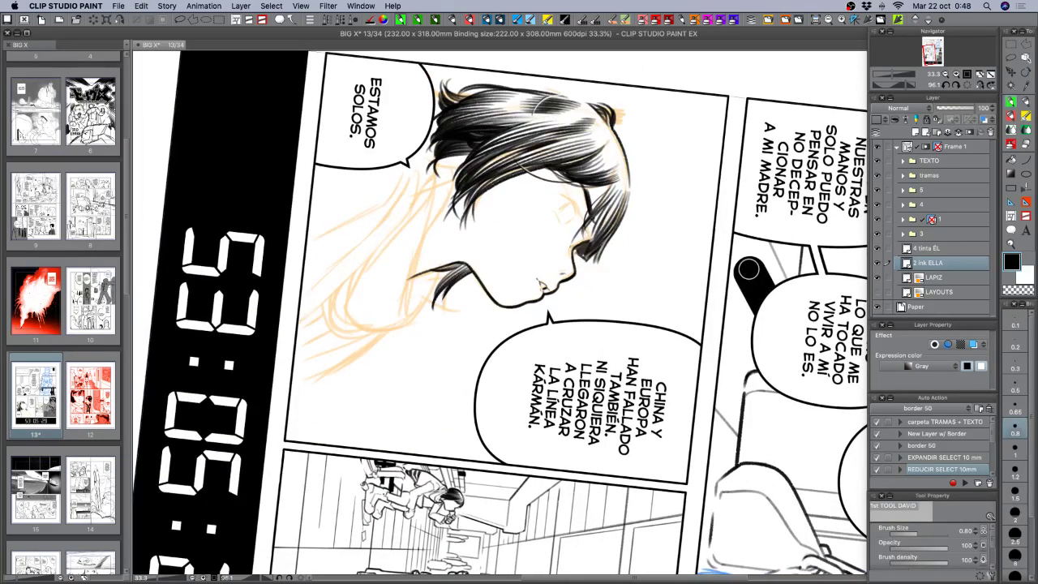
key("c")
key("super+z")
key("c")
key("c")
key("shift+space")
left_click_drag(599, 352, 618, 334)
key("p")
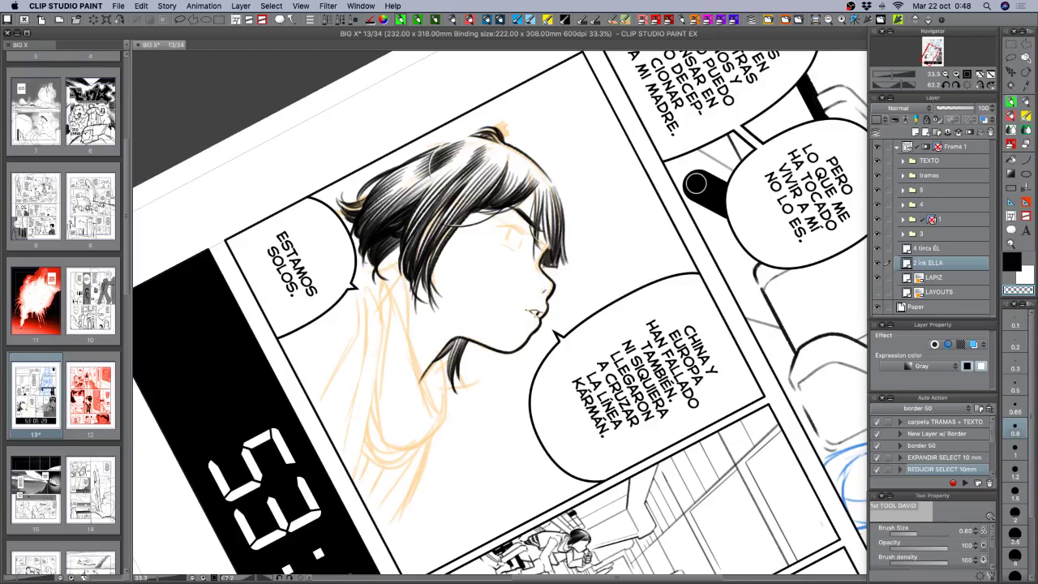
left_click_drag(531, 224, 533, 217)
key("super+z")
key("super+z")
Ink the girl's eye with its upper lid, iris outline and lower lid at brush size 1.2.
key("r")
left_click_drag(464, 393, 479, 364)
key("p")
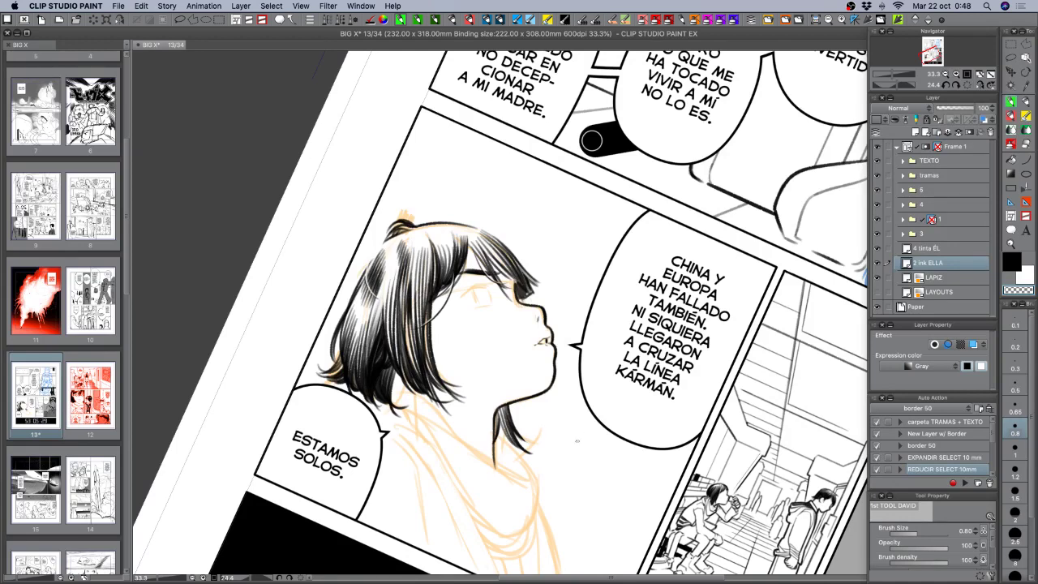
key("bracketright")
key("bracketright")
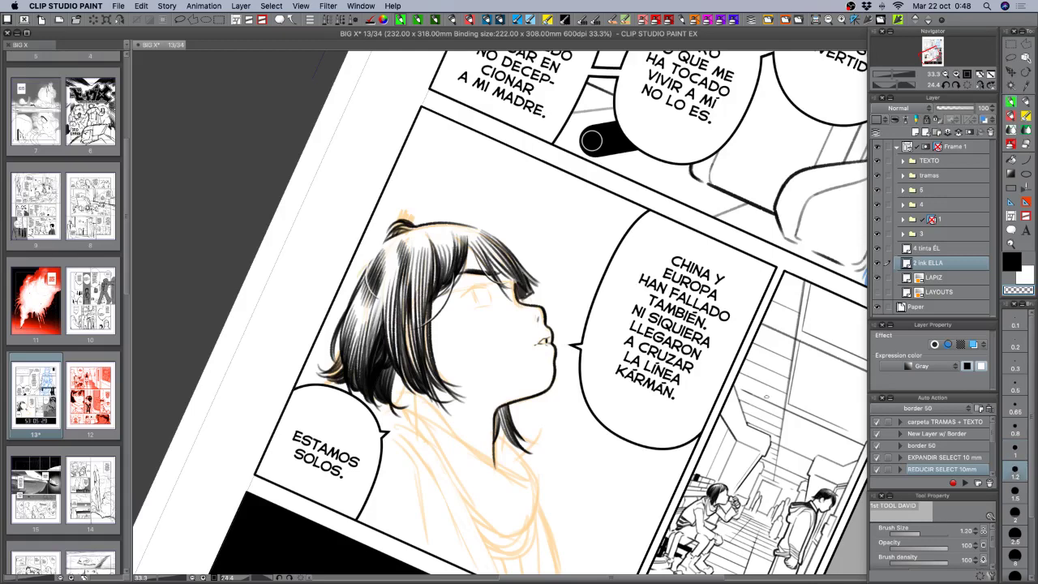
key("c")
left_click_drag(471, 288, 491, 286)
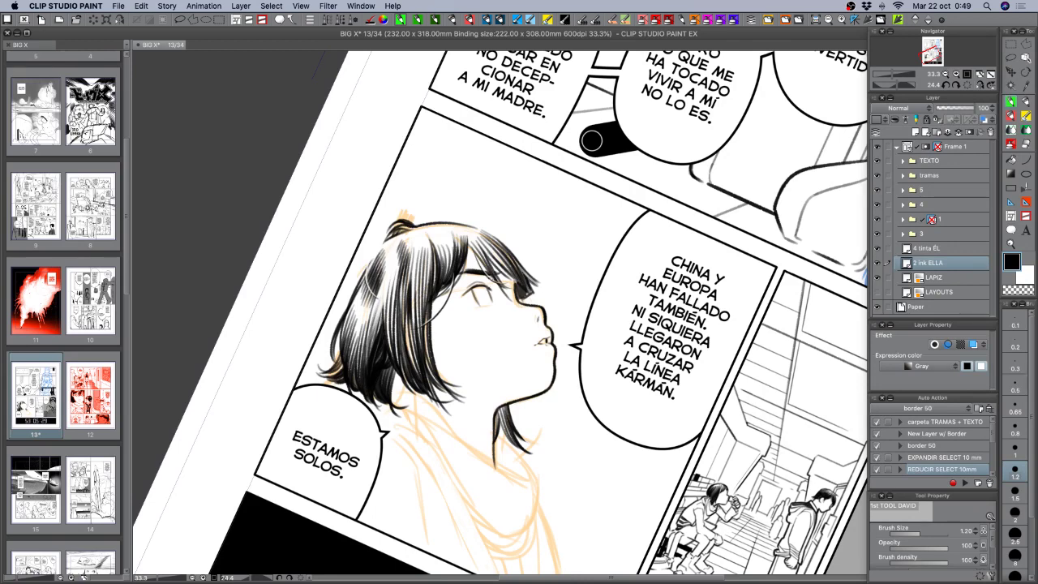
key("shift+space")
left_click_drag(457, 370, 494, 421)
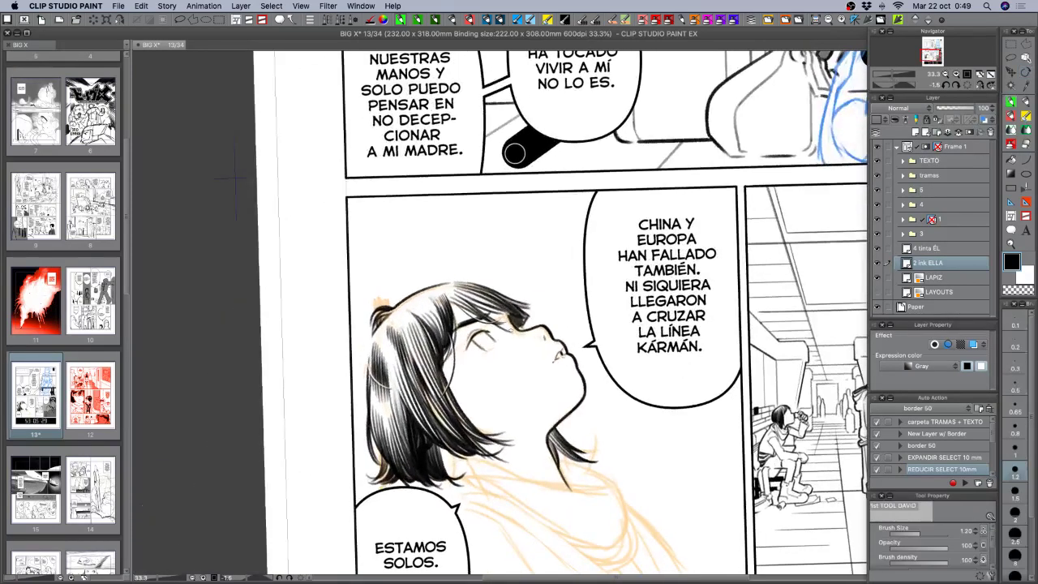
left_click_drag(481, 353, 496, 344)
Ink short strands at the nape, under the side lock and above the collar.
key("shift+space")
left_click_drag(566, 430, 469, 418)
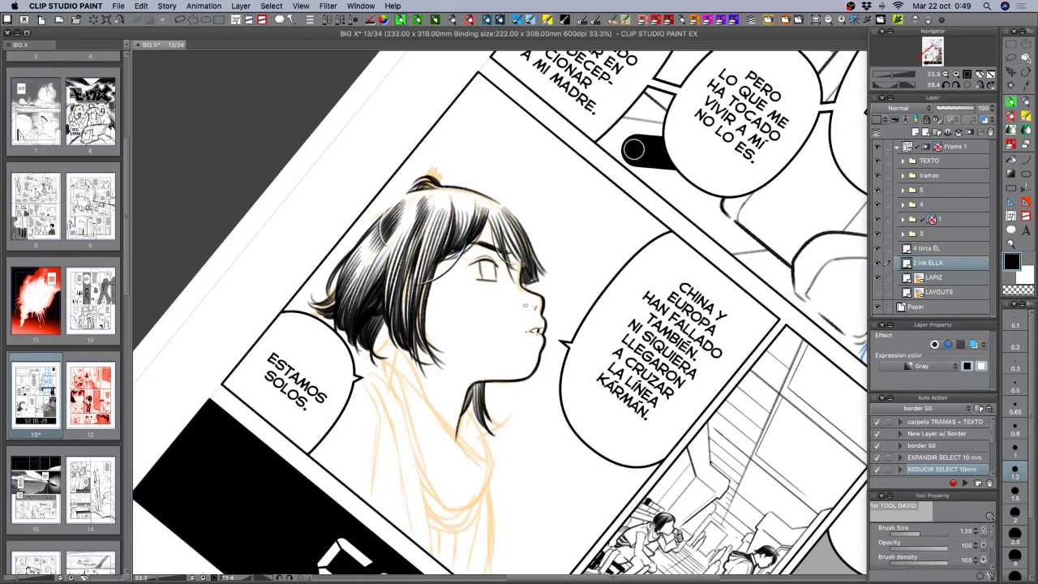
key("space")
left_click_drag(650, 447, 663, 410)
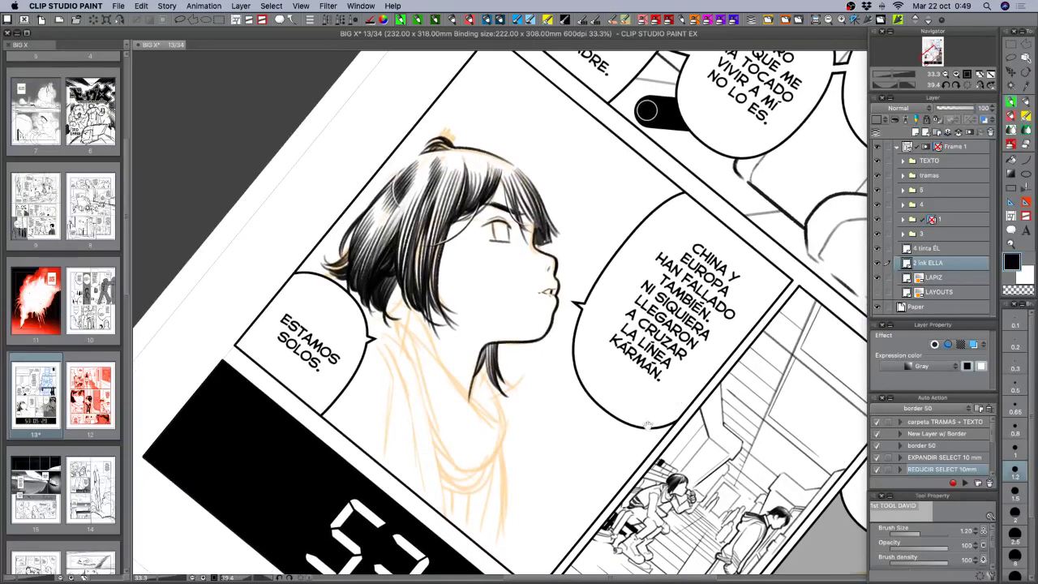
key("shift+space")
left_click_drag(607, 474, 651, 435)
key("space")
left_click_drag(477, 458, 542, 396)
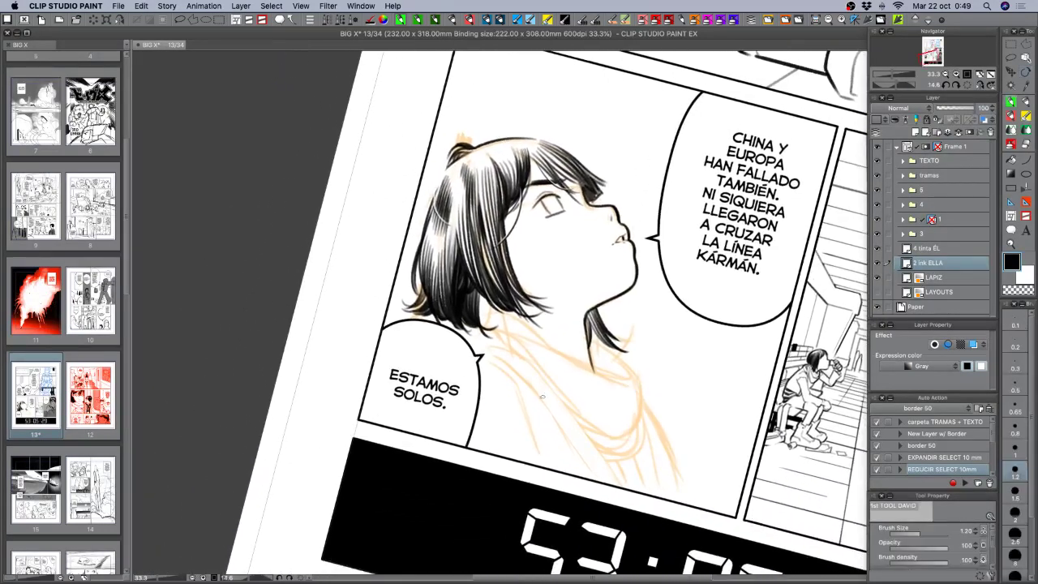
left_click_drag(481, 297, 477, 325)
left_click_drag(491, 303, 480, 323)
left_click_drag(492, 301, 484, 323)
Ink the hood collar's front edge running from under the hair across the neck to the throat.
mouse_move(597, 374)
left_mouse_down()
mouse_move(531, 356)
mouse_move(517, 303)
left_mouse_up()
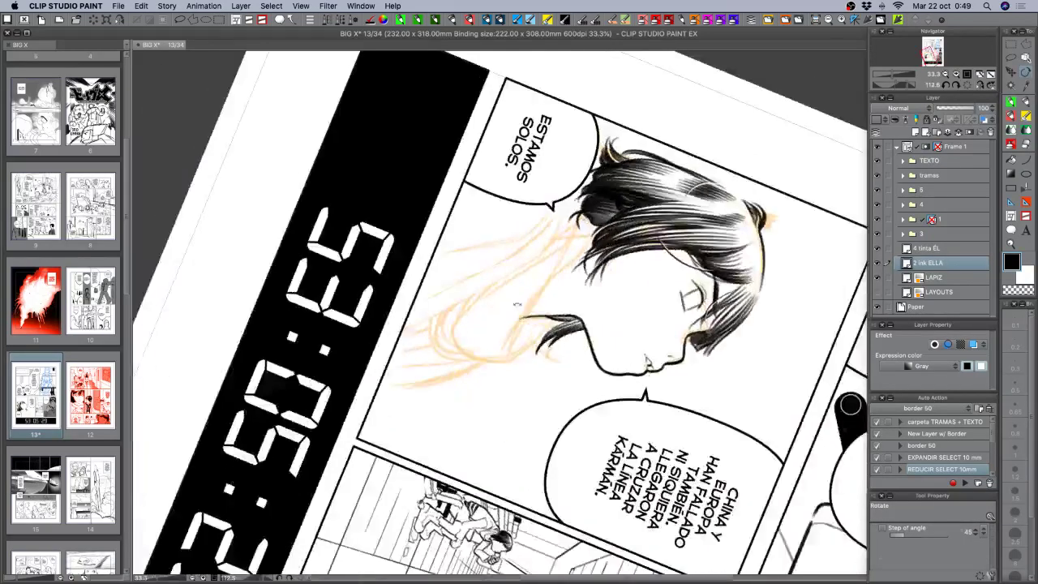
left_click_drag(593, 220, 528, 307)
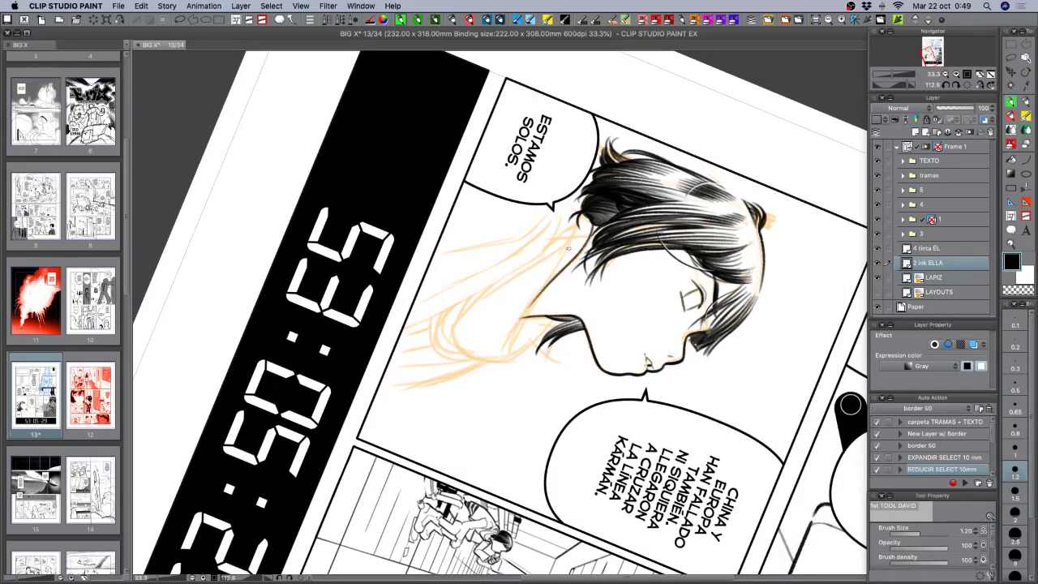
left_click_drag(576, 225, 493, 385)
key("super+z")
left_click_drag(574, 229, 507, 345)
left_click_drag(531, 303, 517, 325)
key("c")
key("c")
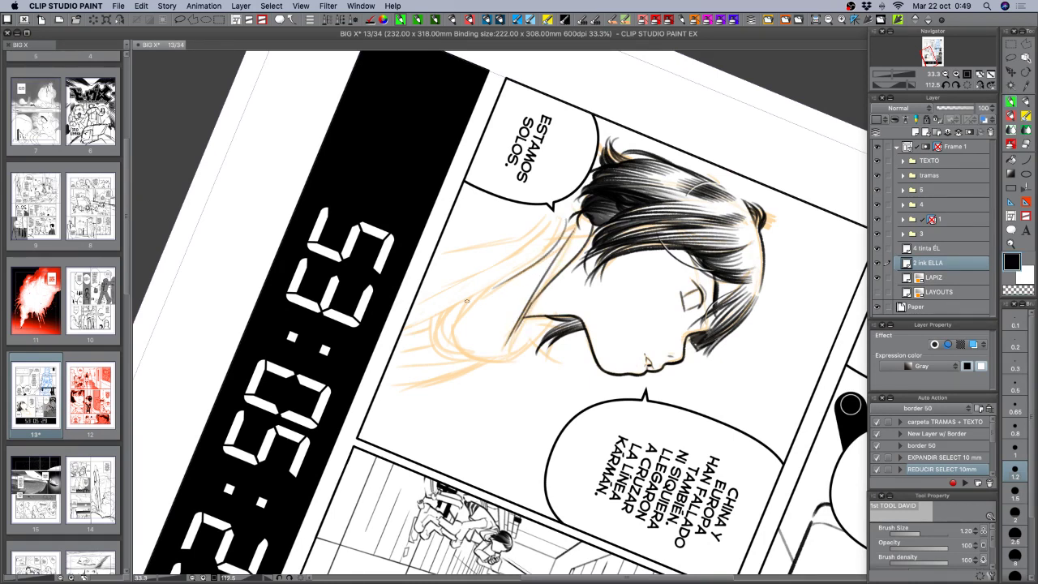
Ink the long outer fold of the hood from the nape down toward the chest.
left_click_drag(562, 223, 459, 300)
key("super+z")
mouse_move(560, 216)
left_mouse_down()
mouse_move(404, 327)
mouse_move(442, 378)
mouse_move(488, 374)
left_mouse_up()
Ink the hood's rounded front contour below the chin and the chest contour down to the panel border.
key("shift+space")
mouse_move(539, 454)
left_mouse_down()
mouse_move(652, 247)
mouse_move(660, 347)
left_mouse_up()
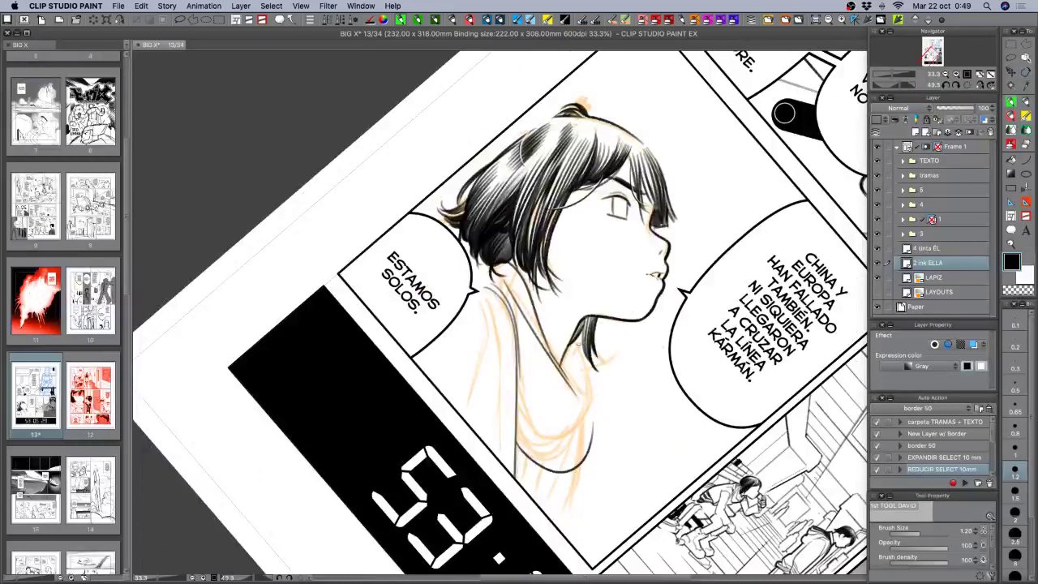
mouse_move(576, 341)
left_mouse_down()
mouse_move(616, 355)
mouse_move(559, 434)
left_mouse_up()
key("super+z")
mouse_move(577, 339)
left_mouse_down()
mouse_move(586, 361)
mouse_move(560, 430)
mouse_move(593, 436)
left_mouse_up()
left_click_drag(594, 425, 576, 463)
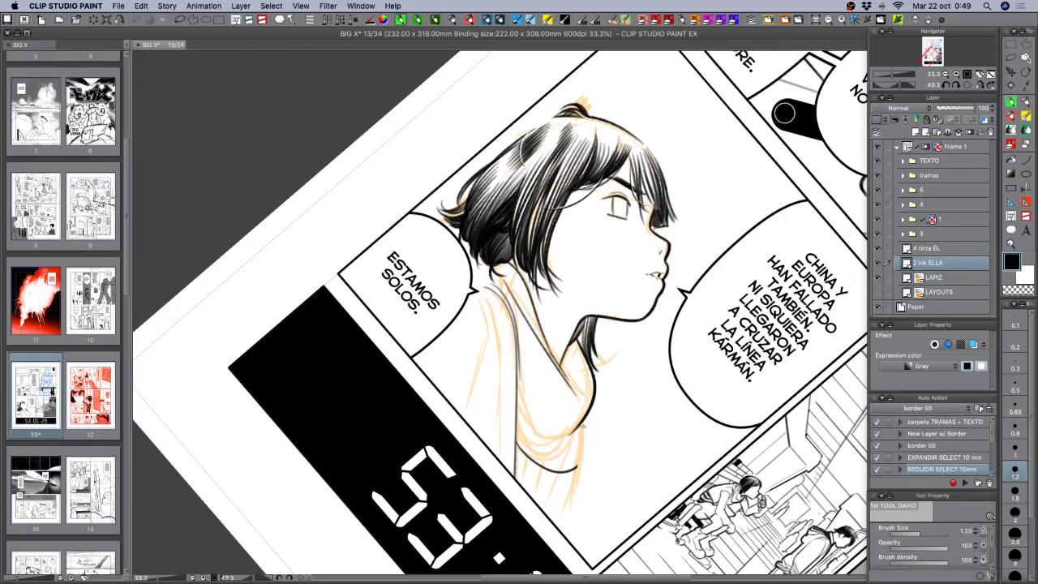
key("c")
key("c")
mouse_move(585, 420)
left_mouse_down()
mouse_move(575, 467)
mouse_move(589, 454)
mouse_move(572, 475)
mouse_move(578, 465)
mouse_move(570, 504)
mouse_move(558, 525)
left_mouse_up()
Ink the inner fold lines running down to the hood's lower curve, and save the page.
key("shift+space")
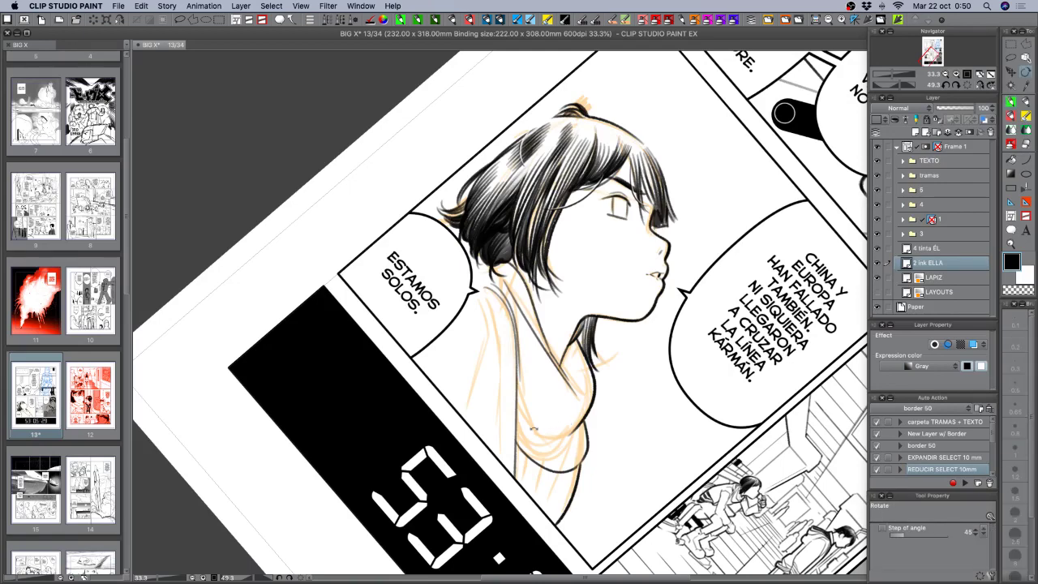
left_click_drag(511, 465, 702, 334)
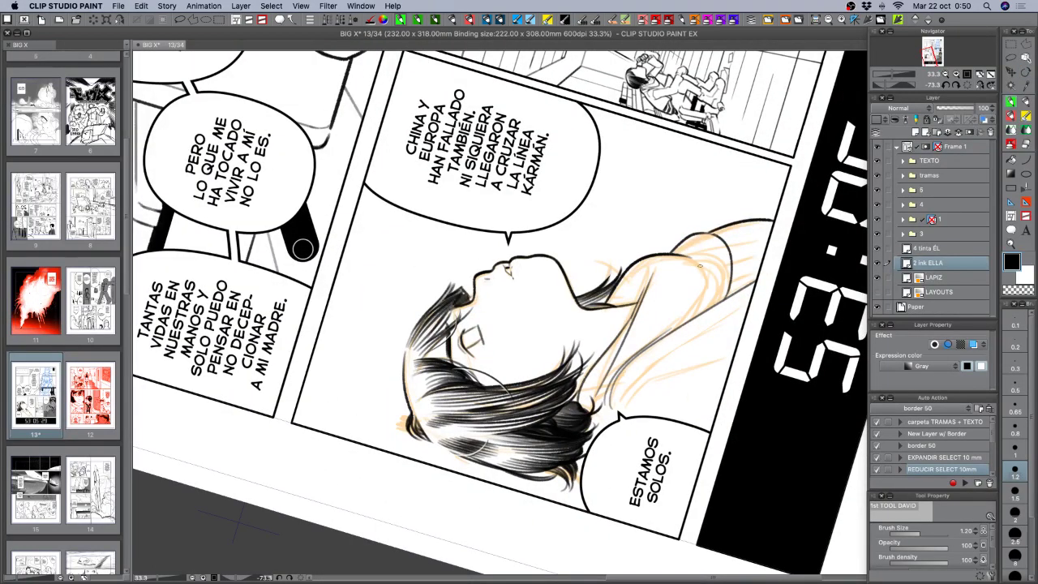
mouse_move(699, 263)
left_mouse_down()
mouse_move(698, 287)
mouse_move(649, 342)
left_mouse_up()
left_click_drag(708, 248, 697, 283)
key("super+z")
mouse_move(706, 245)
left_mouse_down()
mouse_move(709, 271)
mouse_move(674, 312)
mouse_move(713, 266)
mouse_move(671, 319)
mouse_move(710, 269)
mouse_move(682, 306)
left_mouse_up()
key("c")
key("c")
mouse_move(712, 274)
left_mouse_down()
mouse_move(709, 264)
mouse_move(598, 414)
left_mouse_up()
key("ctrl+z")
key("shift+space")
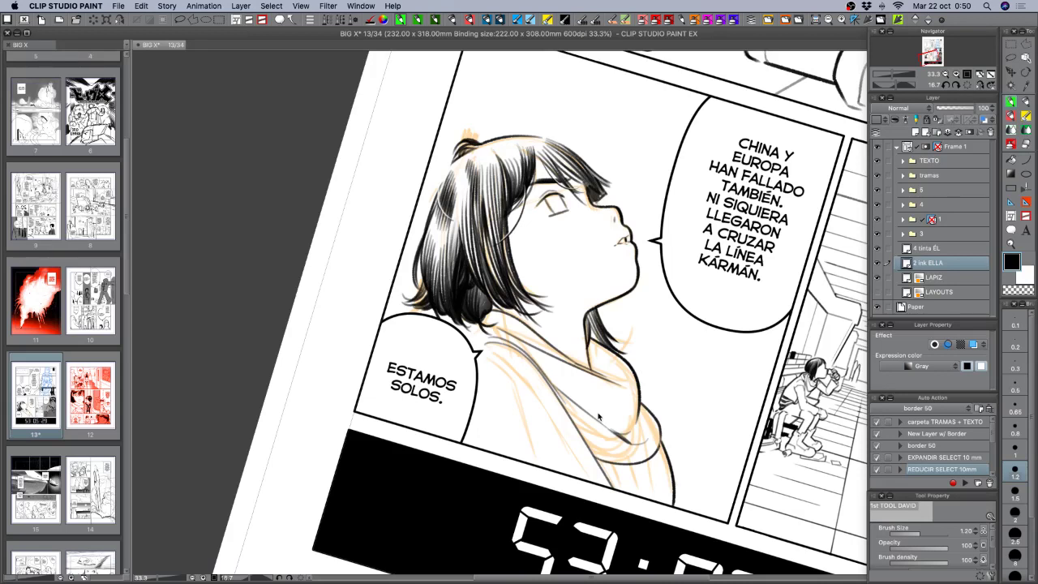
key("super+s")
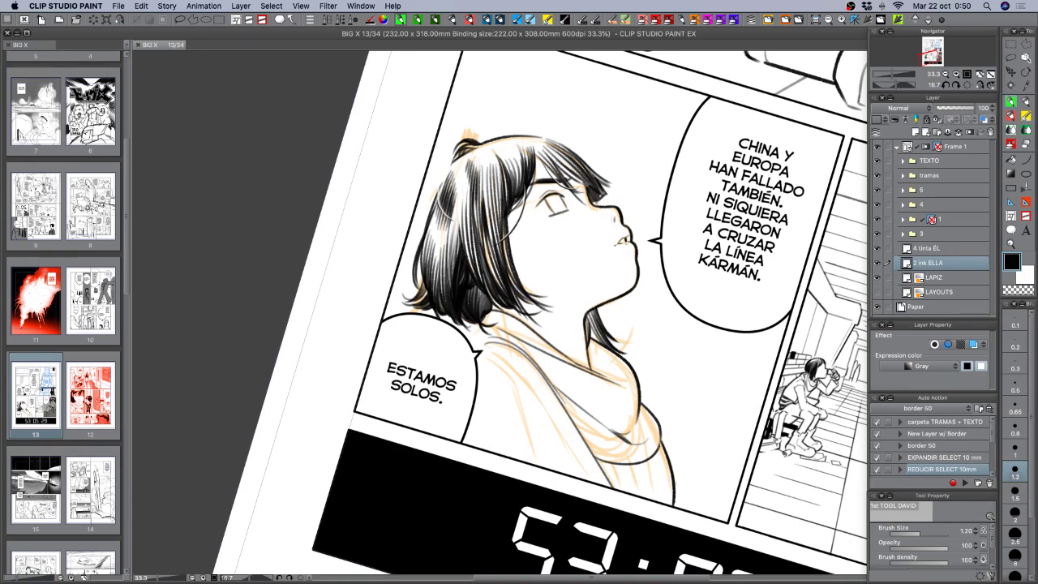
Retouch the hair tips at the nape where they meet the hood and the "ESTAMOS SOLOS." balloon.
key("Tab")
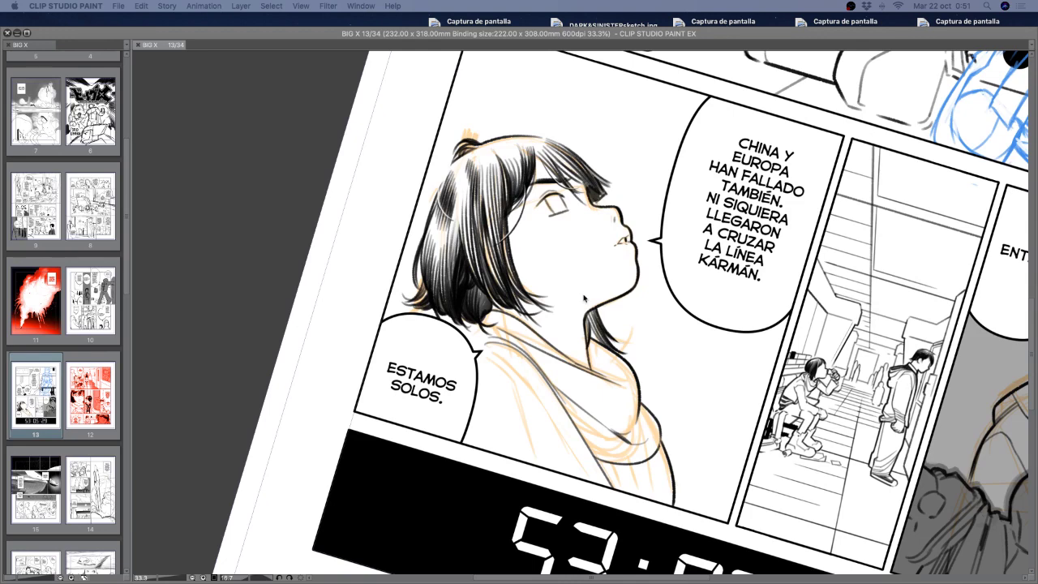
key("Tab")
left_click_drag(491, 317, 486, 320)
key("c")
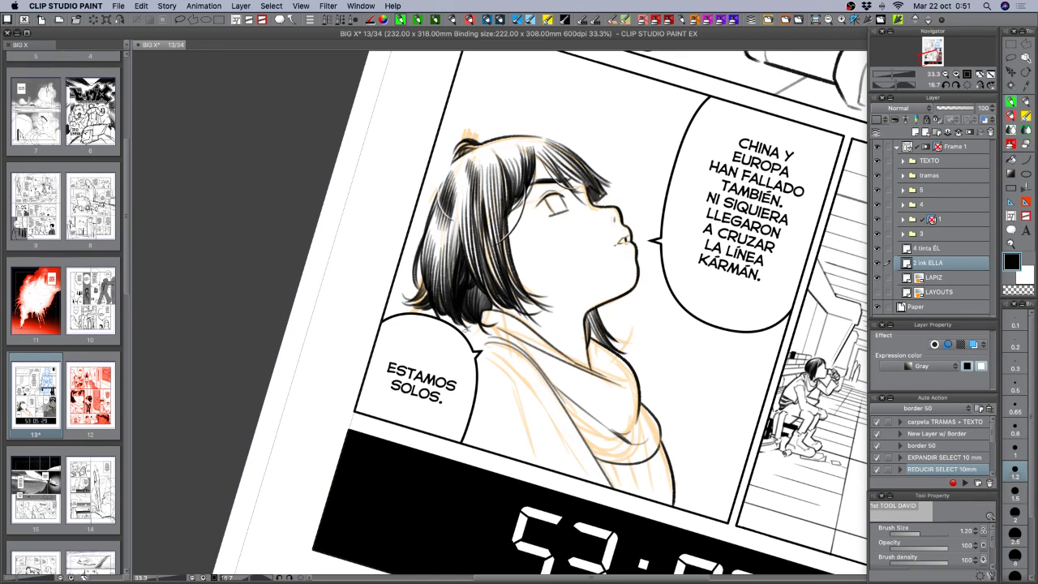
key("c")
left_click_drag(473, 326, 461, 332)
key("c")
key("super+z")
Ink the hood's upper edge and small folds at the nape just beneath the hair.
left_click_drag(690, 422, 681, 209)
left_click_drag(433, 256, 448, 201)
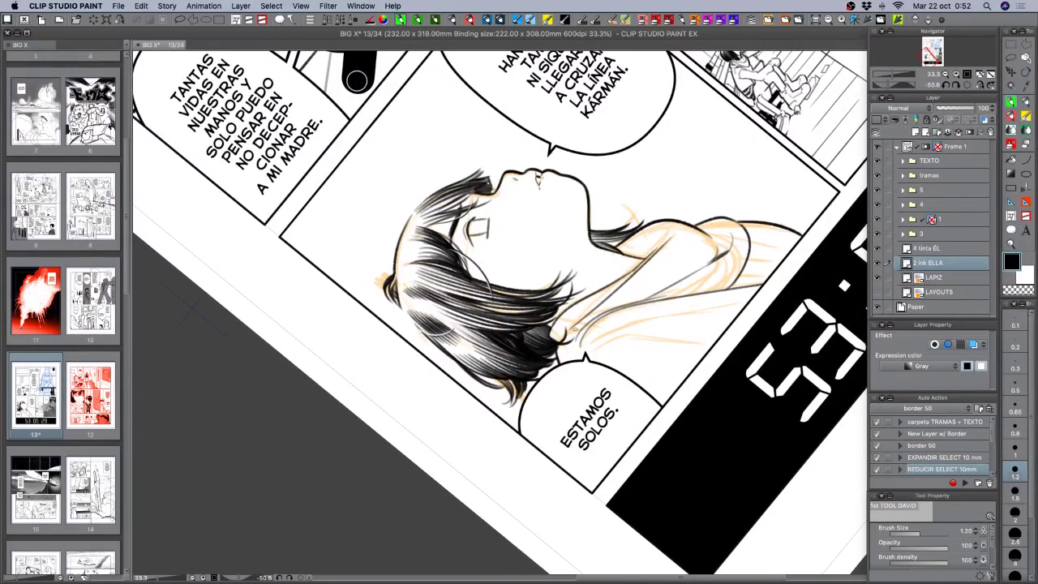
left_click_drag(574, 323, 571, 341)
key("c")
key("c")
left_click_drag(579, 328, 574, 353)
key("c")
key("c")
Ink and clean up the hood's back edge over the girl's shoulder.
key("r")
mouse_move(635, 345)
left_mouse_down()
mouse_move(613, 369)
mouse_move(561, 374)
mouse_move(615, 370)
mouse_move(644, 340)
mouse_move(595, 345)
mouse_move(602, 336)
mouse_move(590, 351)
mouse_move(610, 326)
mouse_move(742, 274)
left_mouse_up()
key("c")
key("c")
key("c")
key("super+z")
key("c")
Ink the shoulder line and sleeve folds behind the hood, down to the panel's lower border.
key("shift+space")
mouse_move(641, 397)
left_mouse_down()
mouse_move(630, 413)
mouse_move(528, 409)
left_mouse_up()
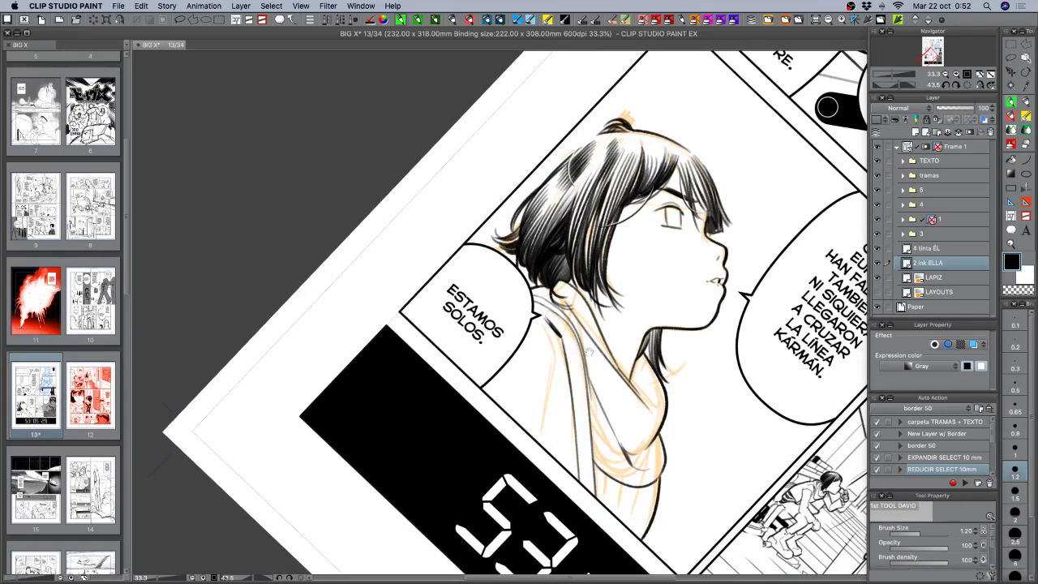
key("space")
left_click_drag(588, 352, 601, 324)
mouse_move(541, 294)
left_mouse_down()
mouse_move(566, 348)
mouse_move(553, 413)
mouse_move(563, 423)
left_mouse_up()
key("super+z")
key("super+z")
key("super+z")
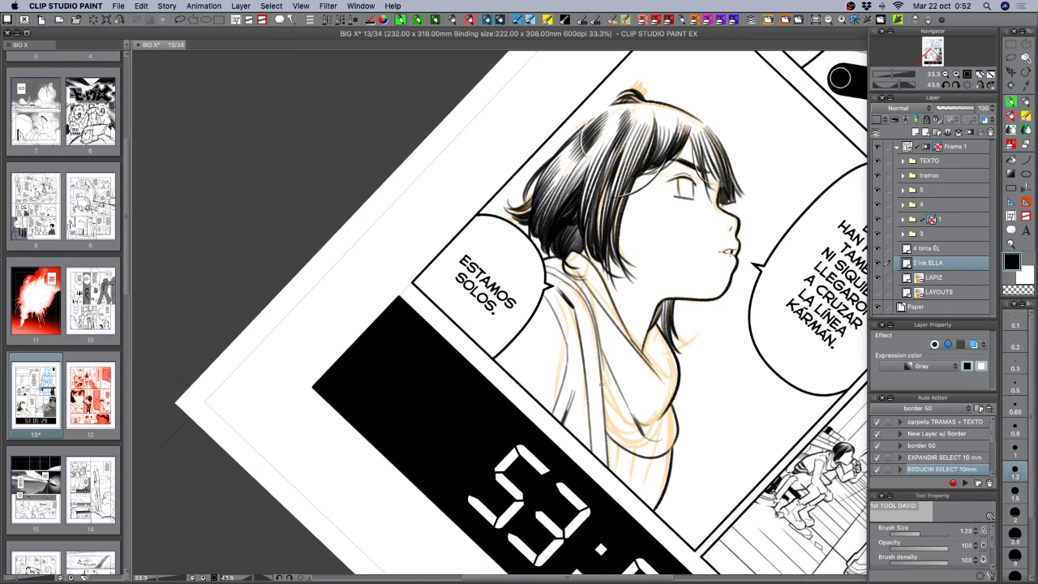
Hide the "LAPIZ" pencil layer and check the girl's clean inks against the rest of the page.
left_click_drag(602, 384, 753, 317)
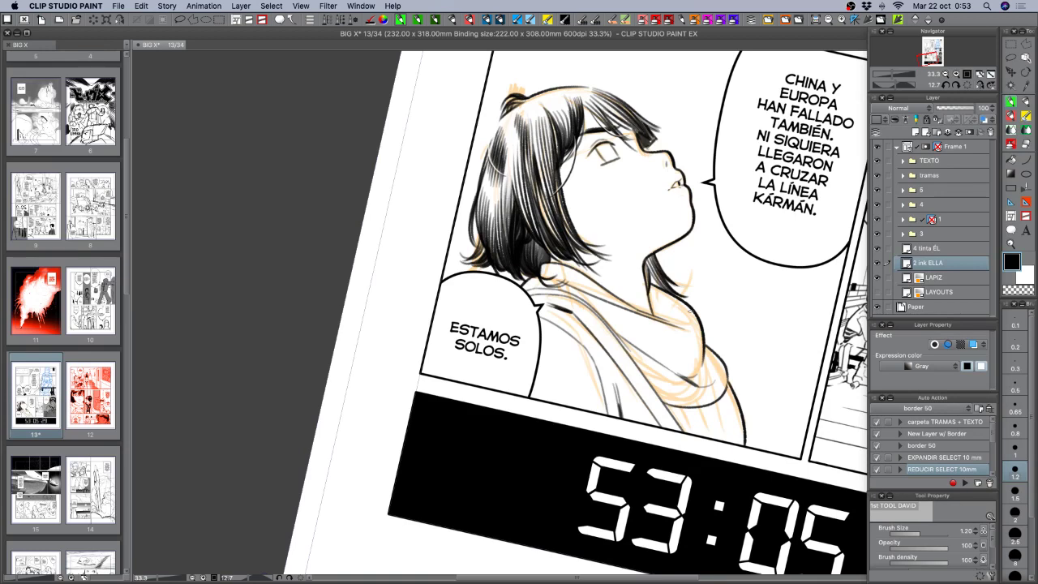
scroll(728, 365, "right", 5)
scroll(728, 365, "down", 3)
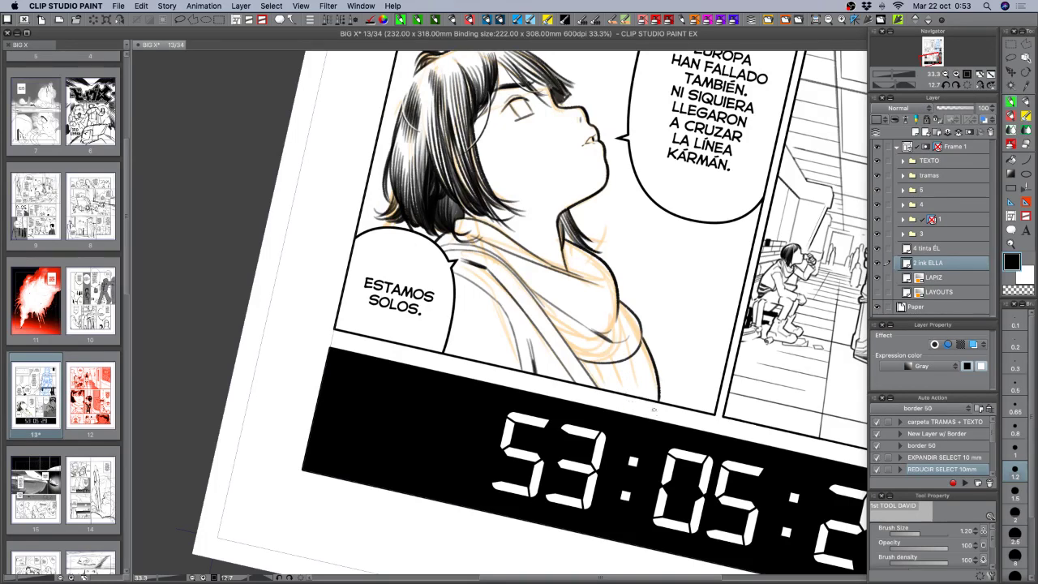
left_click(876, 277)
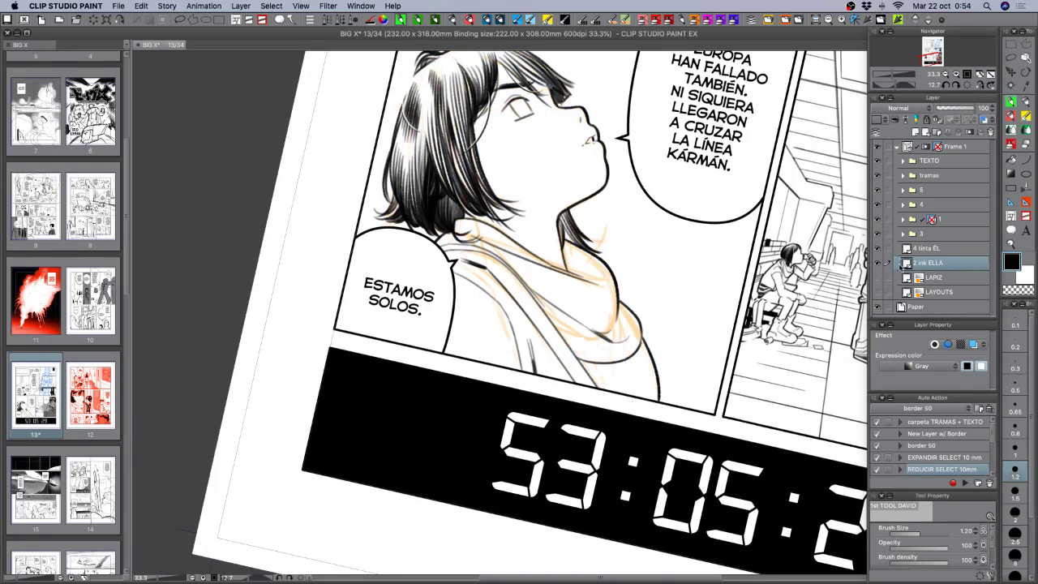
left_click(945, 74)
left_click(944, 74)
left_click(944, 74)
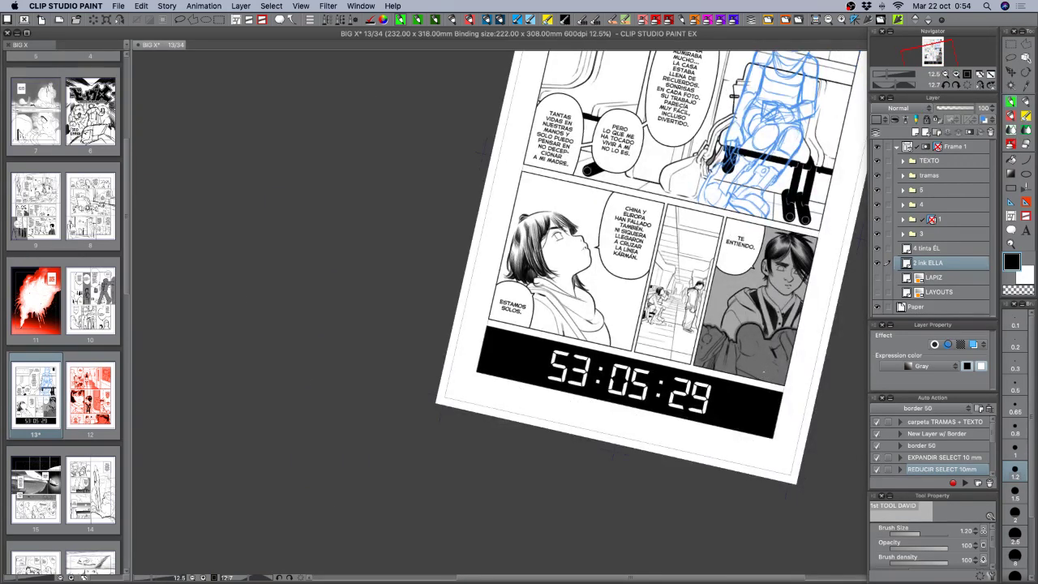
left_click(955, 74)
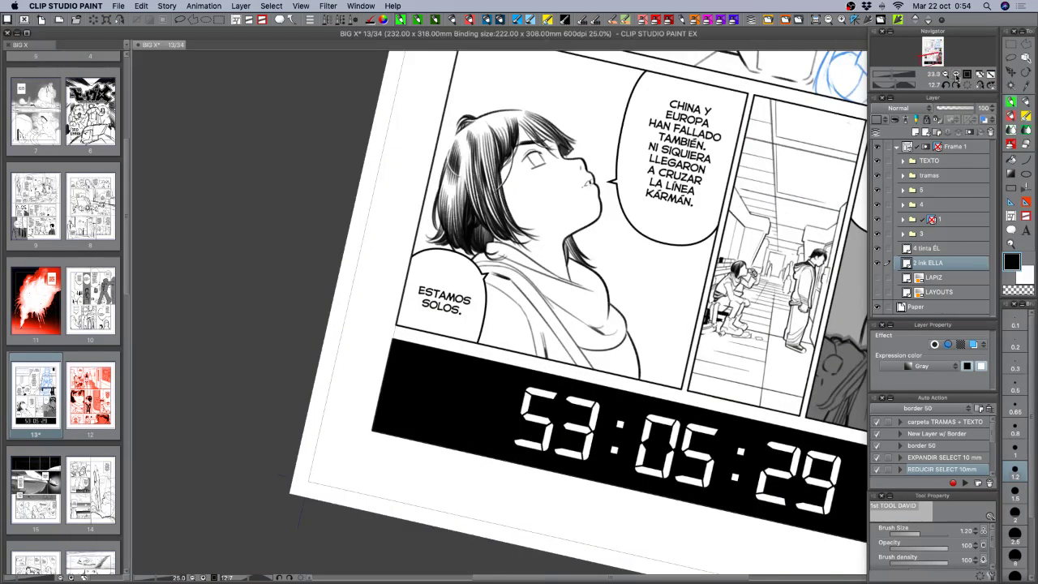
left_click(955, 74)
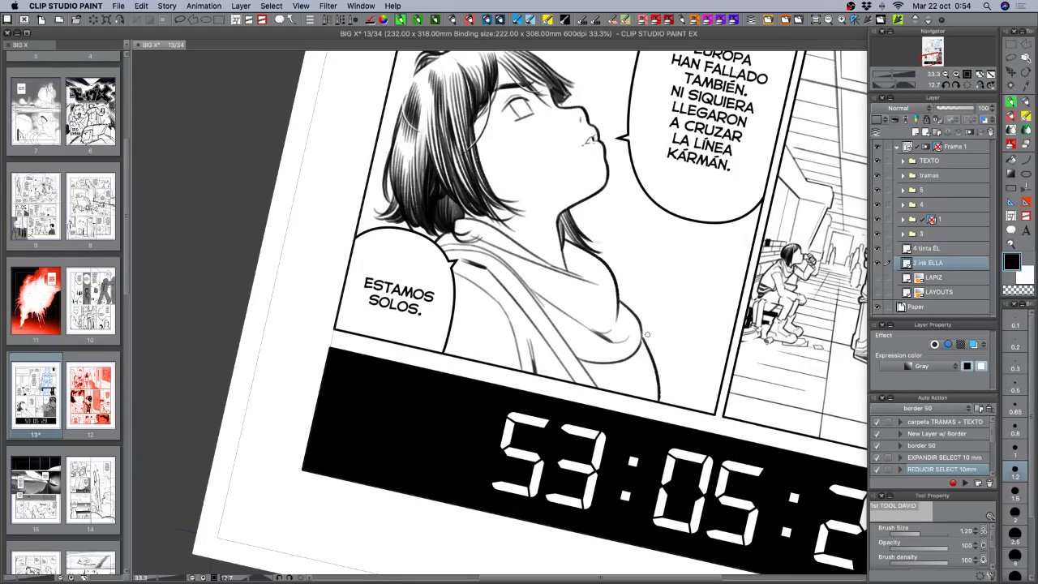
Redraw the chest contour below the hood closer to the body, erasing the outer line down to the panel border.
mouse_move(652, 356)
left_mouse_down()
mouse_move(659, 397)
mouse_move(656, 358)
left_mouse_up()
left_click_drag(637, 371, 641, 397)
key("super+z")
left_click_drag(635, 358, 641, 398)
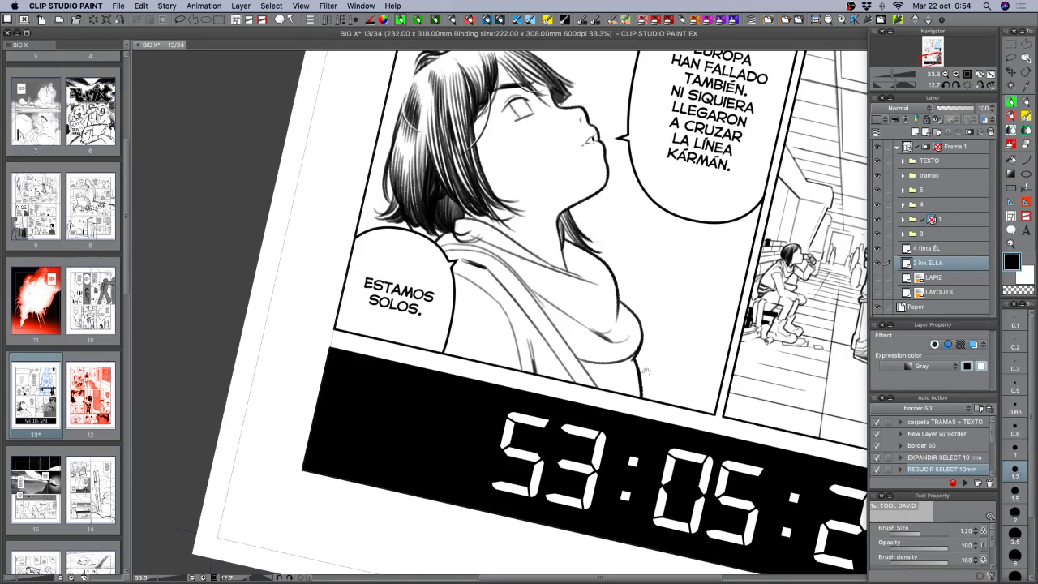
left_click_drag(619, 323, 631, 376)
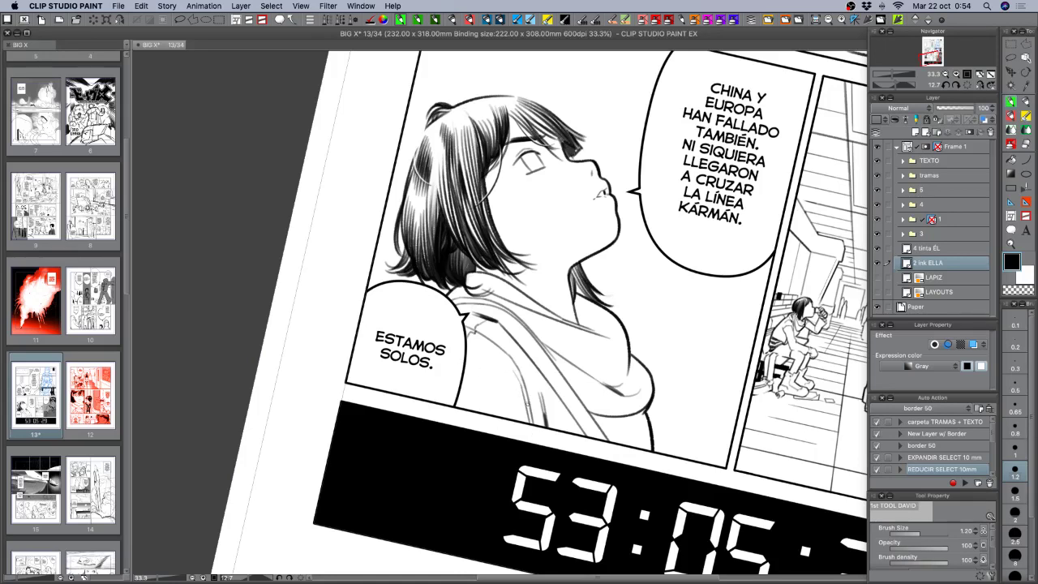
mouse_move(681, 276)
left_mouse_down()
mouse_move(649, 365)
mouse_move(727, 325)
mouse_move(731, 333)
mouse_move(734, 315)
left_mouse_up()
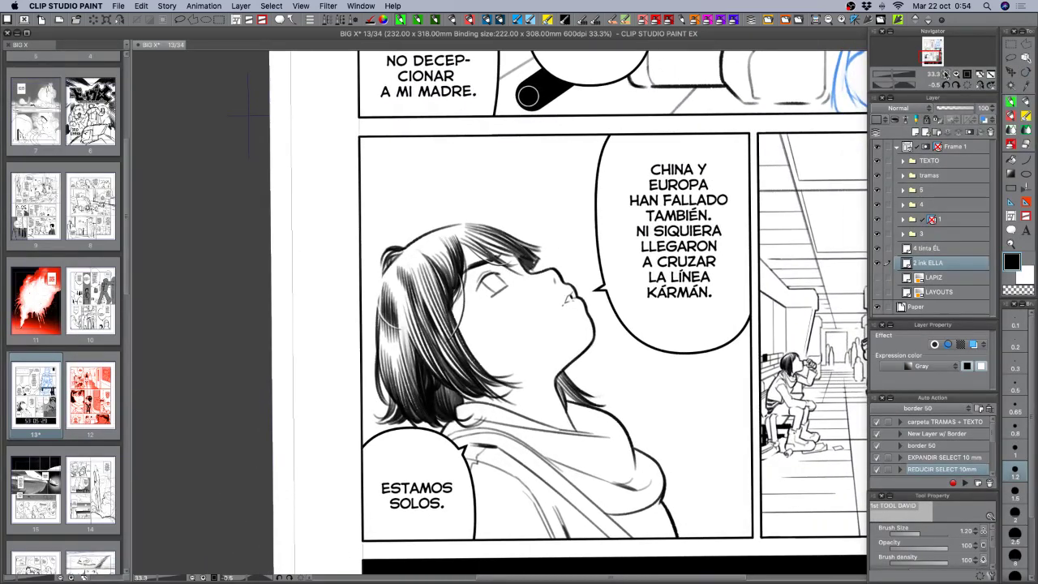
left_click(944, 74)
left_click(945, 74)
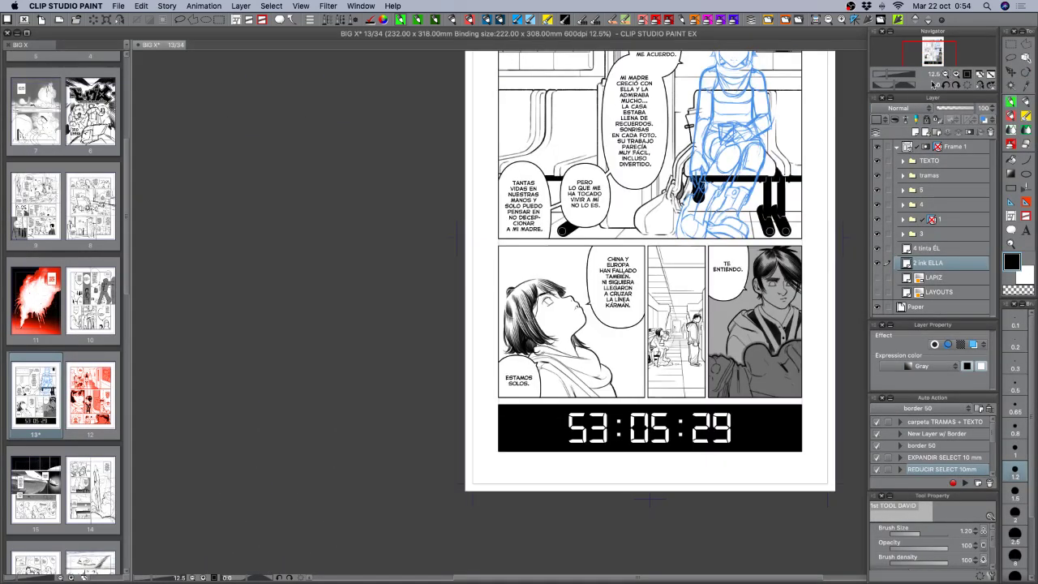
Save page 13 with the girl's finished inks.
left_click_drag(697, 316, 662, 323)
key("super+s")
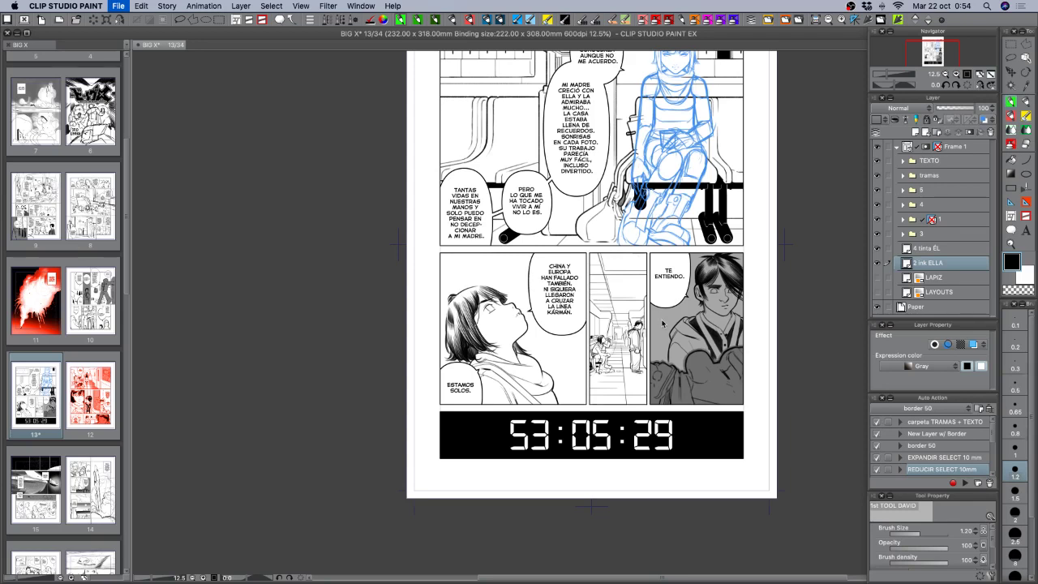
key("super+s")
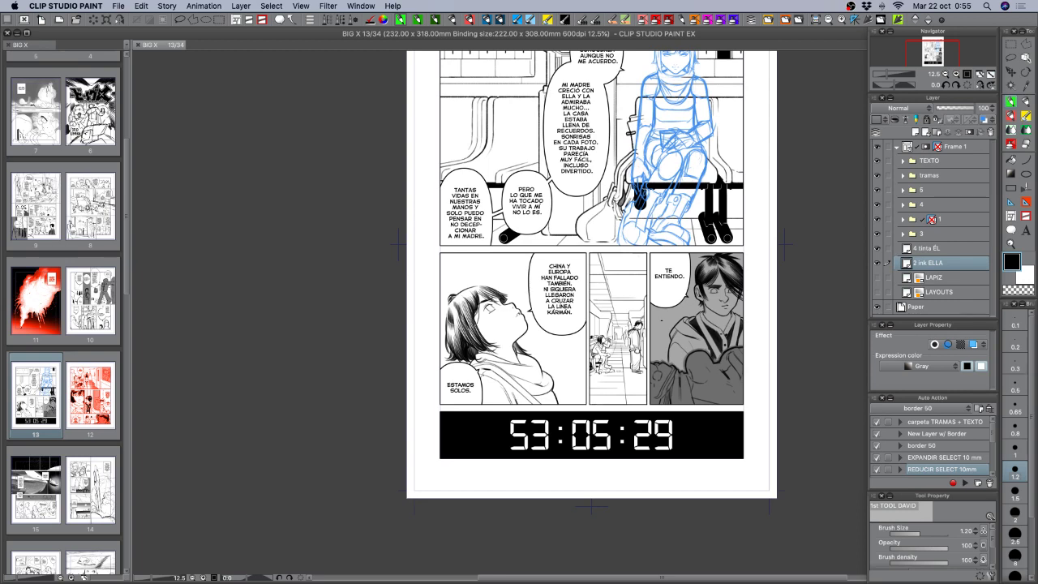
Ink fine hatch lines on the girl's cheek below the eye with a 0.5 brush and check them at page scale.
left_click(956, 74)
left_click(956, 73)
left_click(955, 74)
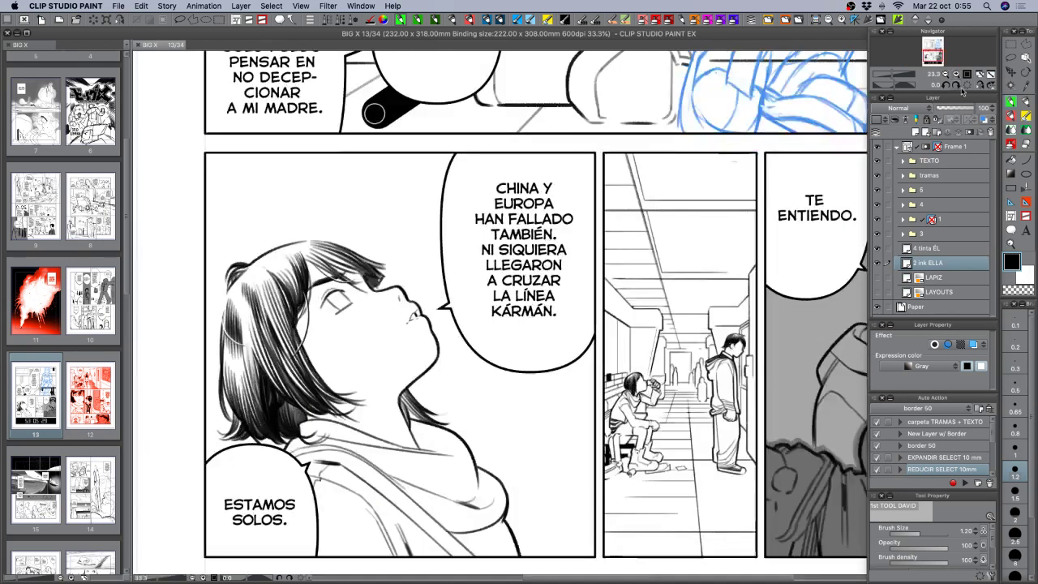
left_click(1018, 390)
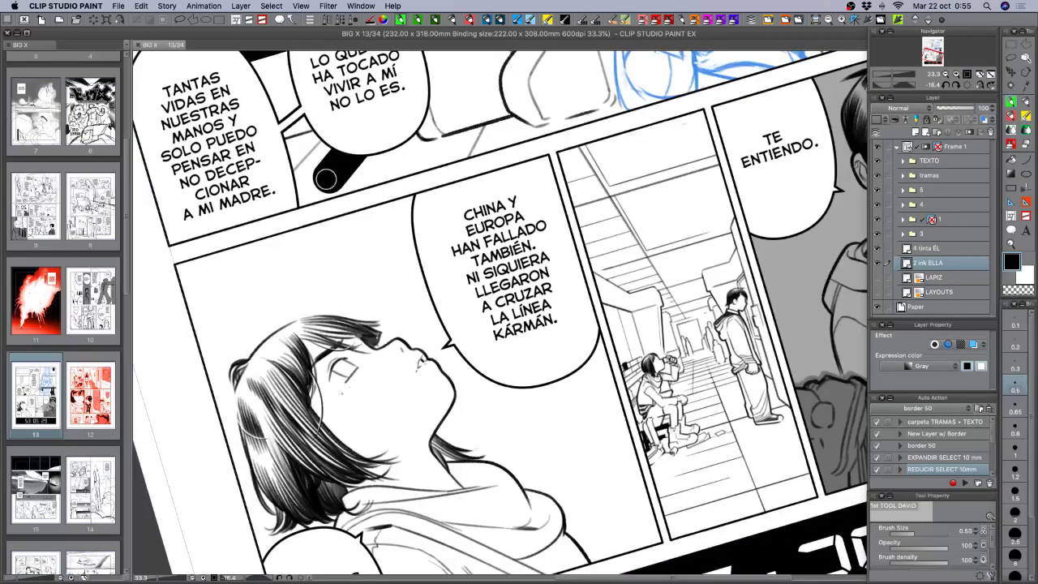
left_click_drag(335, 402, 383, 365)
left_click(350, 389)
key("super+z")
left_click_drag(364, 372, 384, 360)
key("super+z")
key("super+z")
key("super+z")
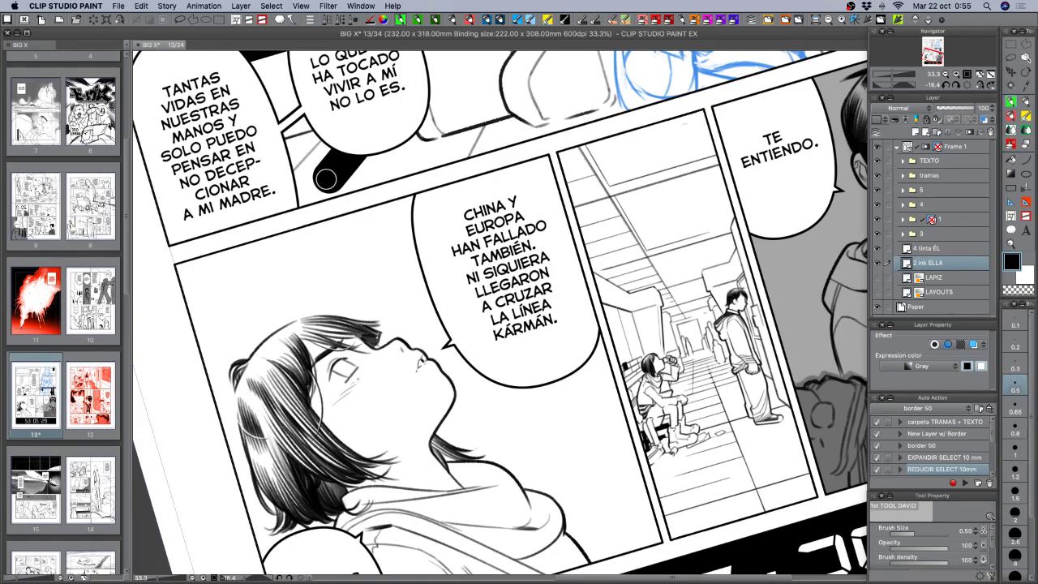
key("r")
left_click_drag(634, 481, 599, 492)
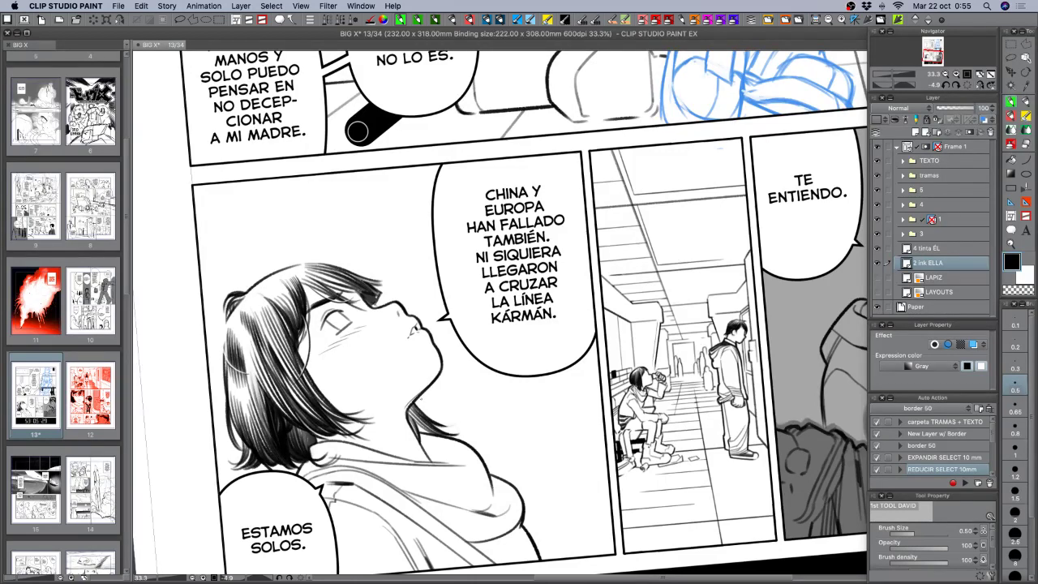
key("super+minus")
key("super+minus")
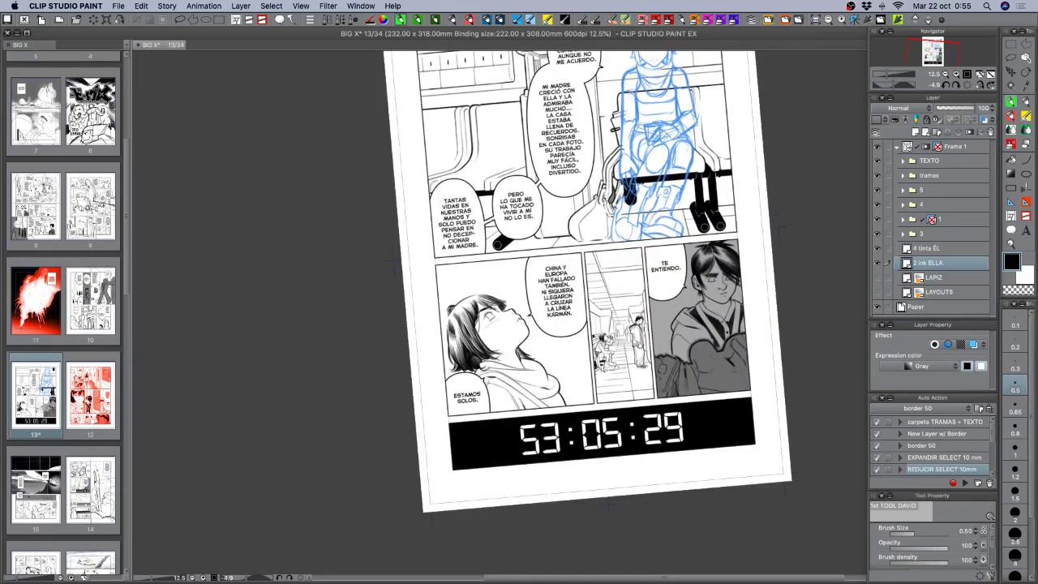
left_click(956, 74)
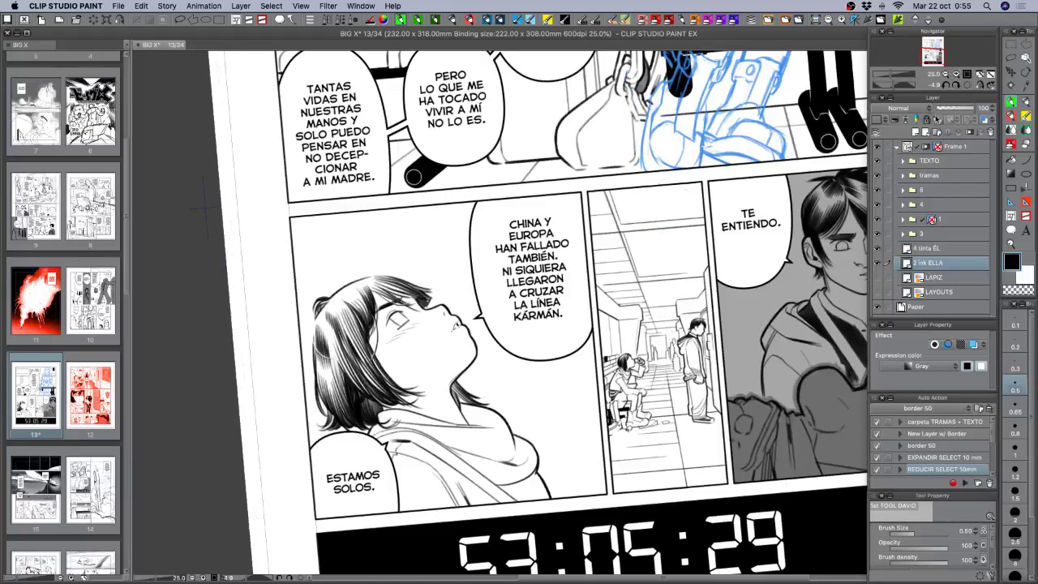
left_click(967, 85)
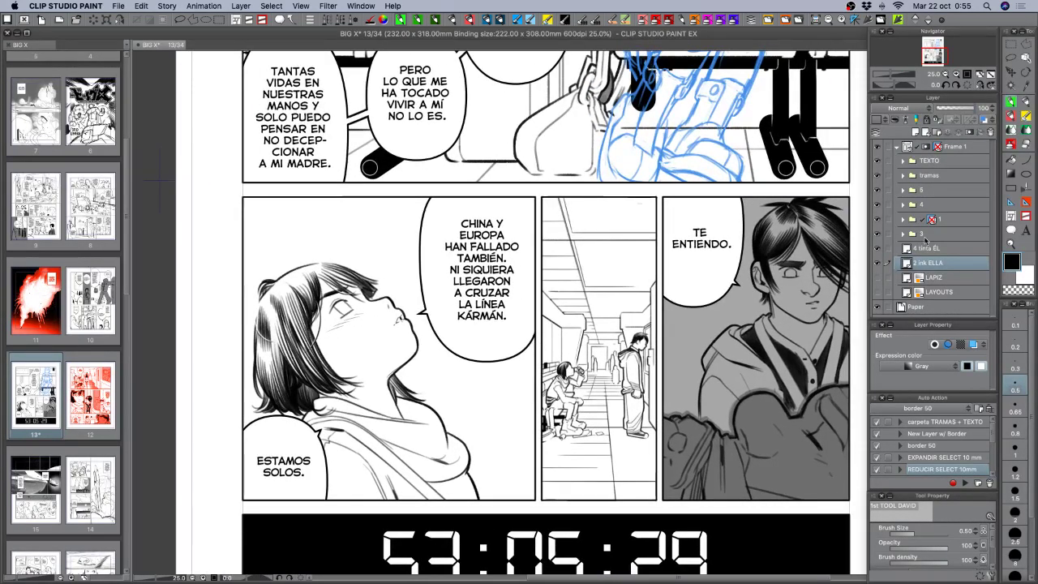
left_click(933, 221)
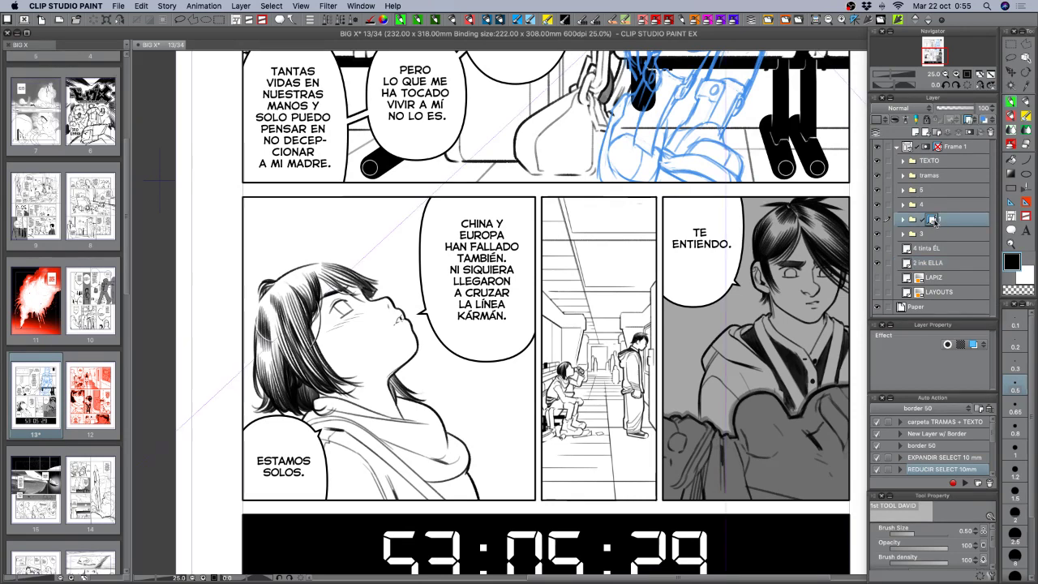
left_click(1012, 434)
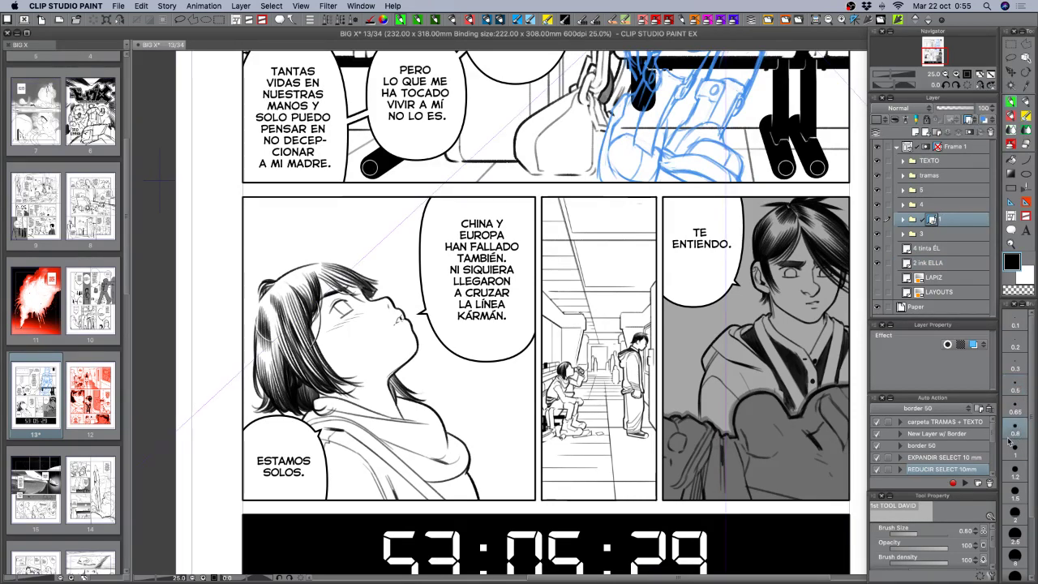
left_click(949, 263)
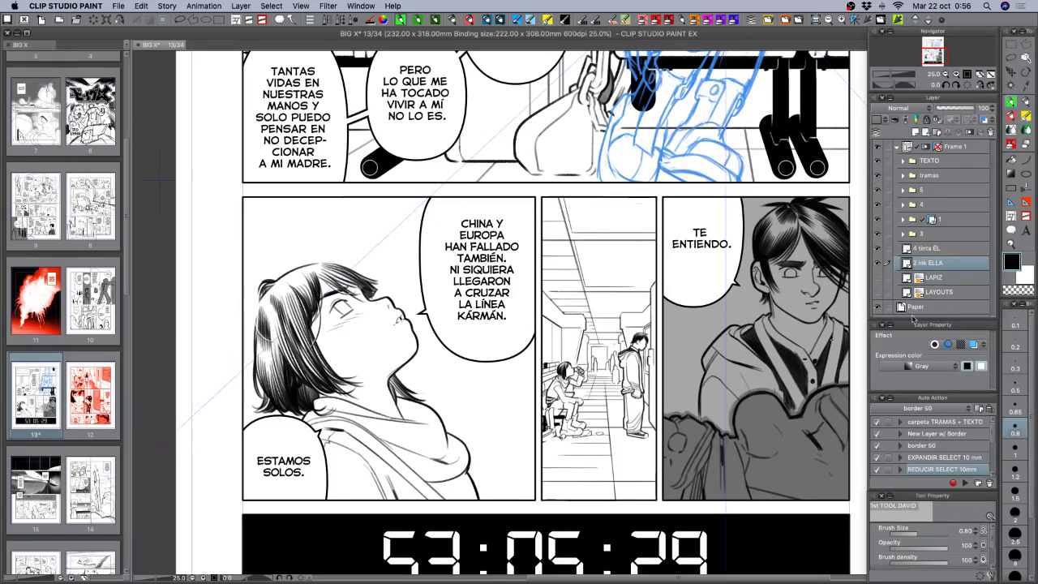
left_click(932, 220)
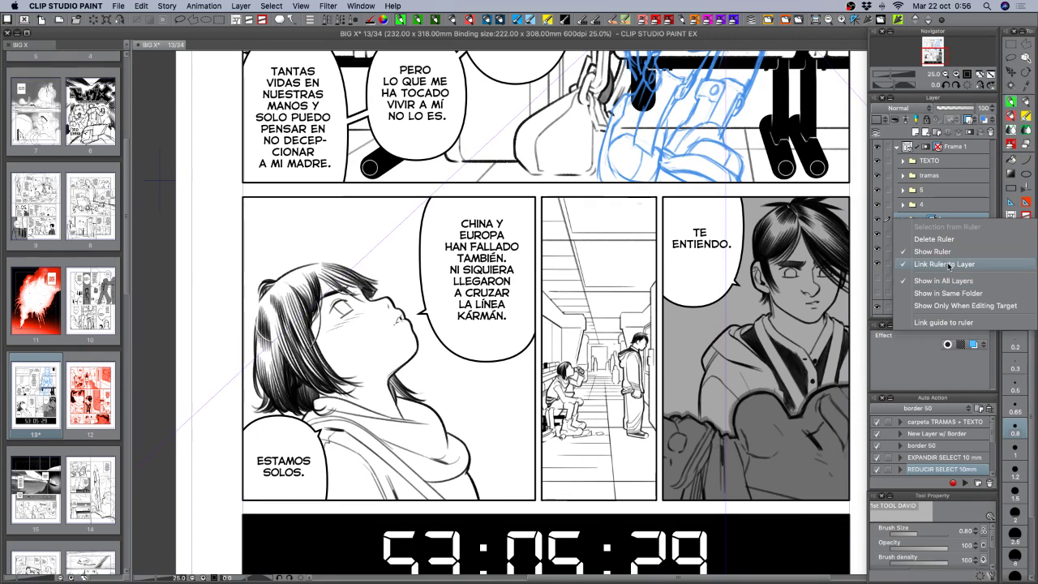
left_click(933, 252)
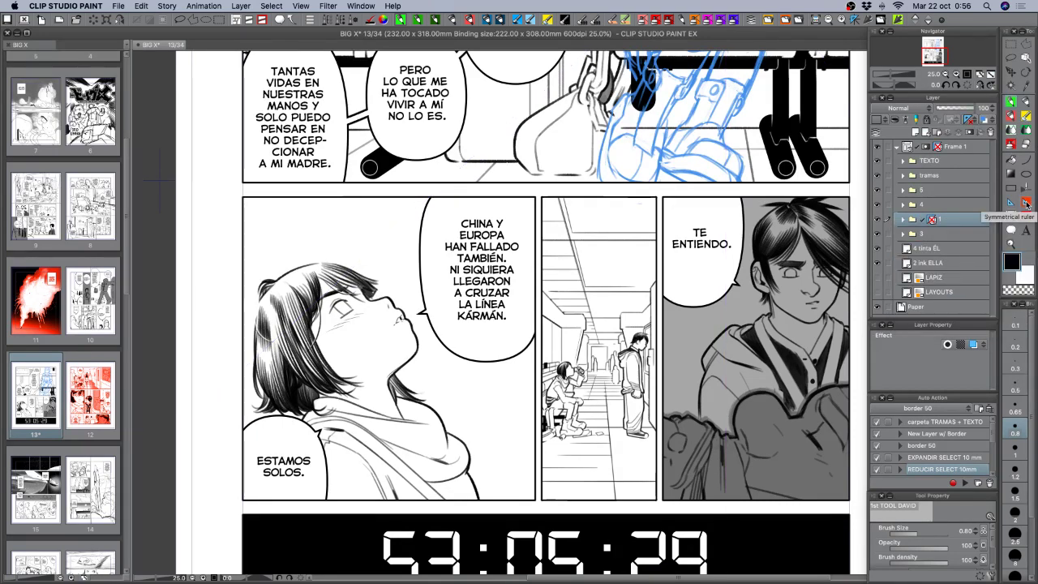
Try to add a vanishing point to folder "1" by drawing two converging perspective ruler lines across the bottom panels.
left_click(1011, 204)
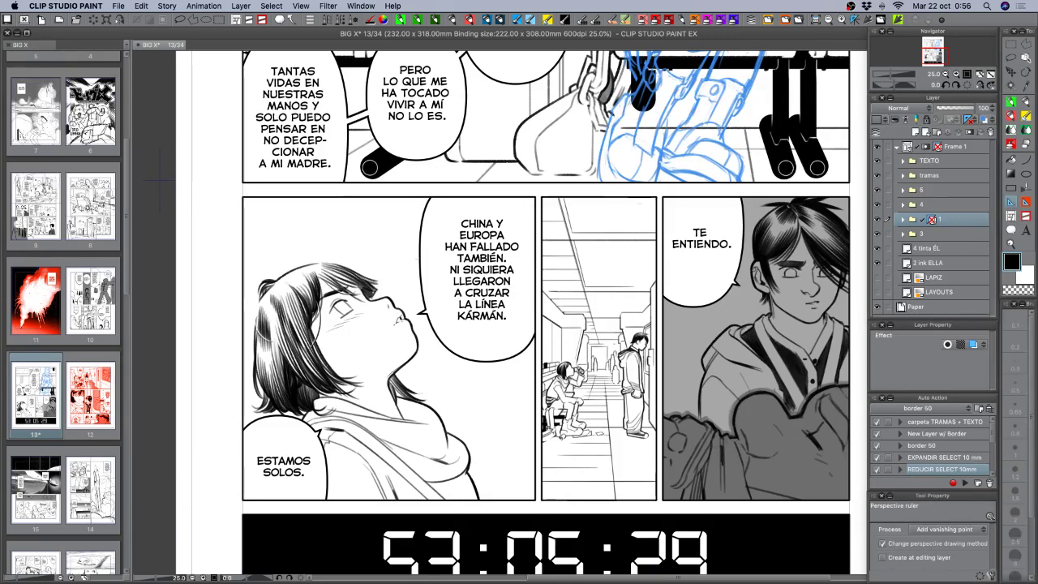
left_click_drag(247, 228, 451, 281)
left_click_drag(853, 386, 852, 338)
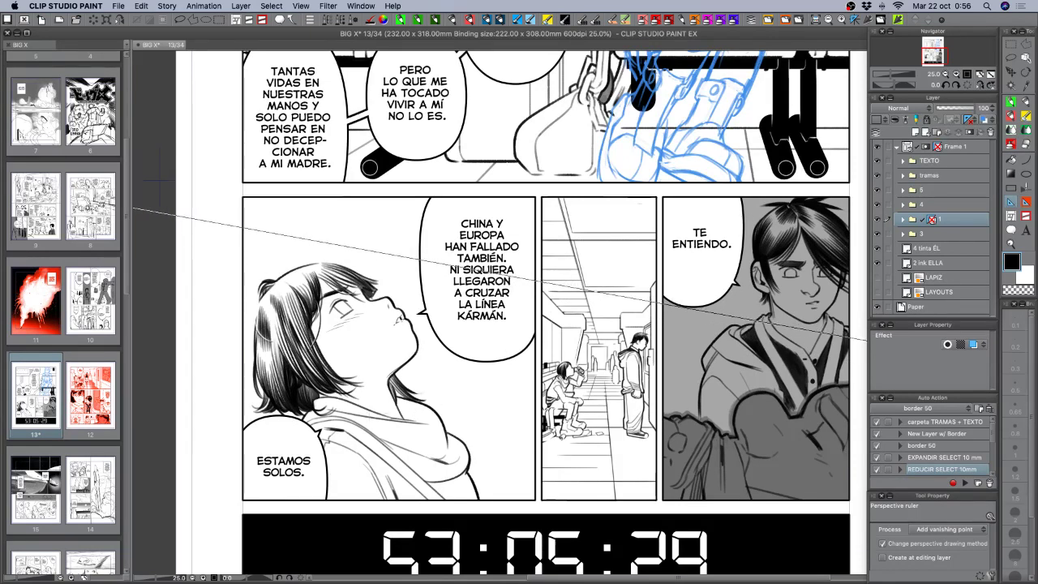
left_click_drag(238, 434, 843, 400)
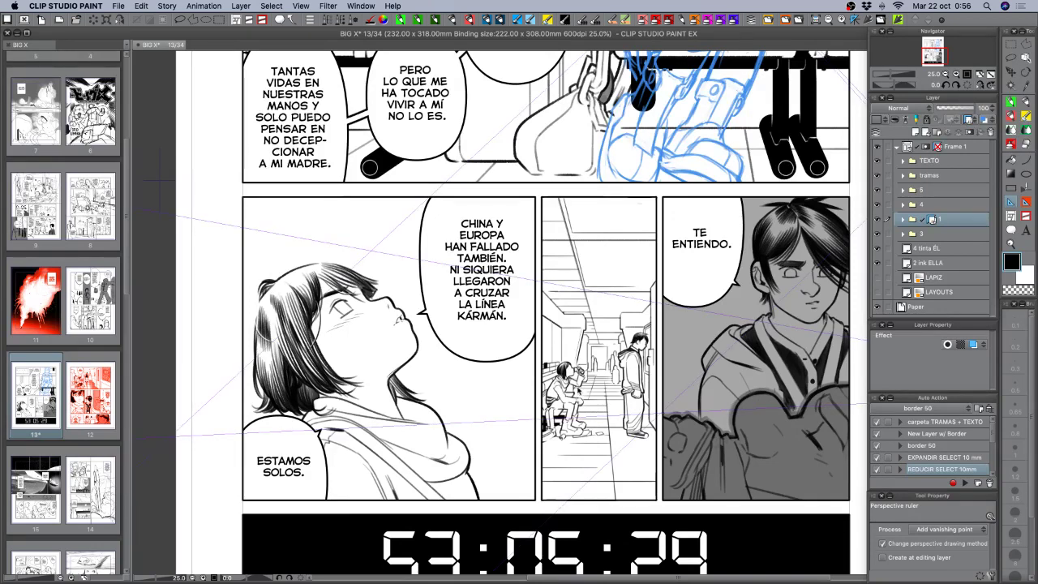
Create a perspective ruler across the bottom panels from an upper line sloping down and a lower line rising towards the last panel.
left_click(966, 263)
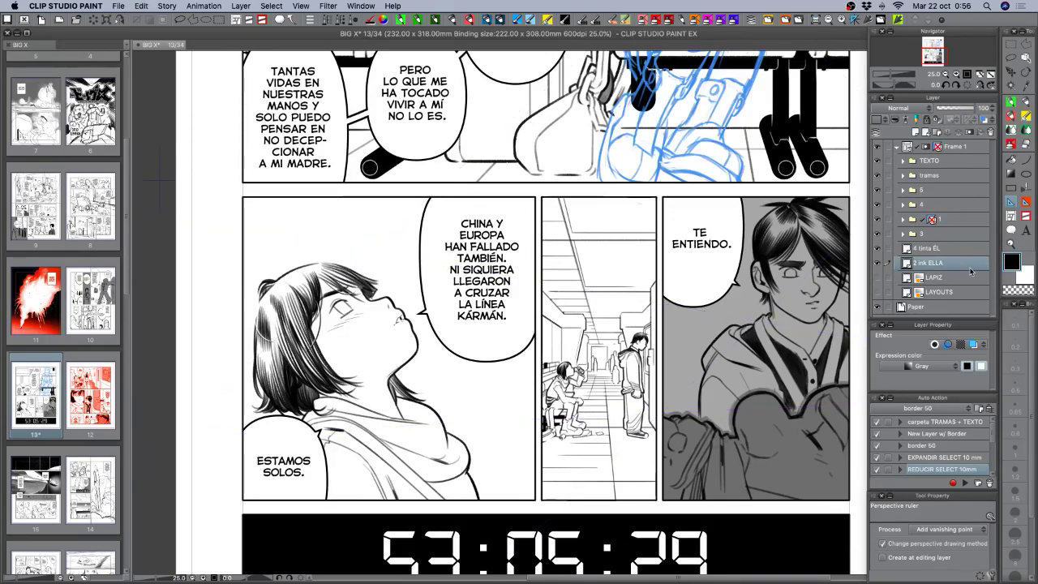
left_click_drag(254, 238, 811, 312)
left_click_drag(253, 404, 257, 438)
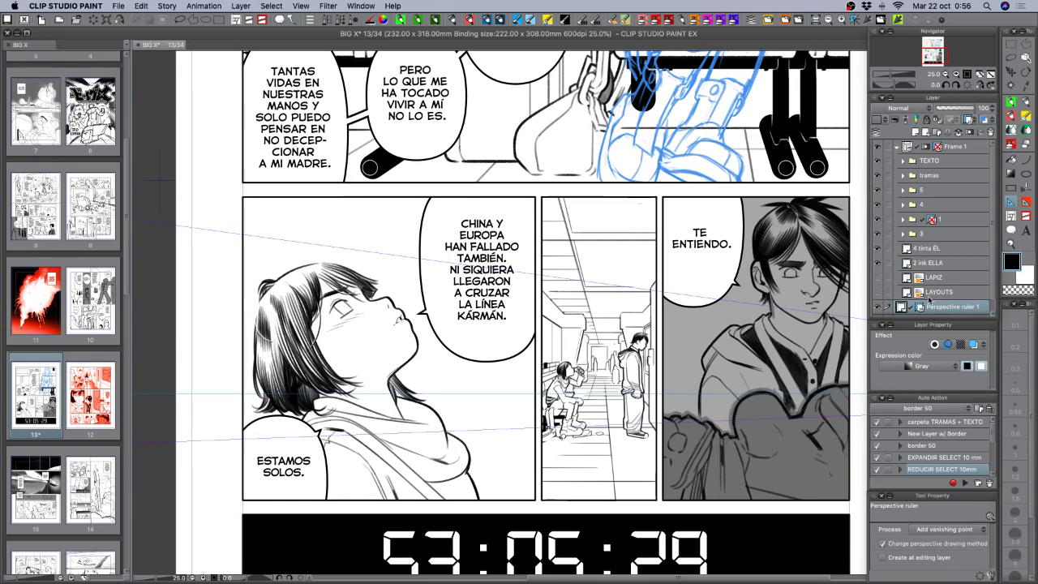
Move the new perspective ruler onto the "2 ink ELLA" layer and delete the leftover "Perspective ruler 1" layer.
left_click_drag(919, 308, 934, 264)
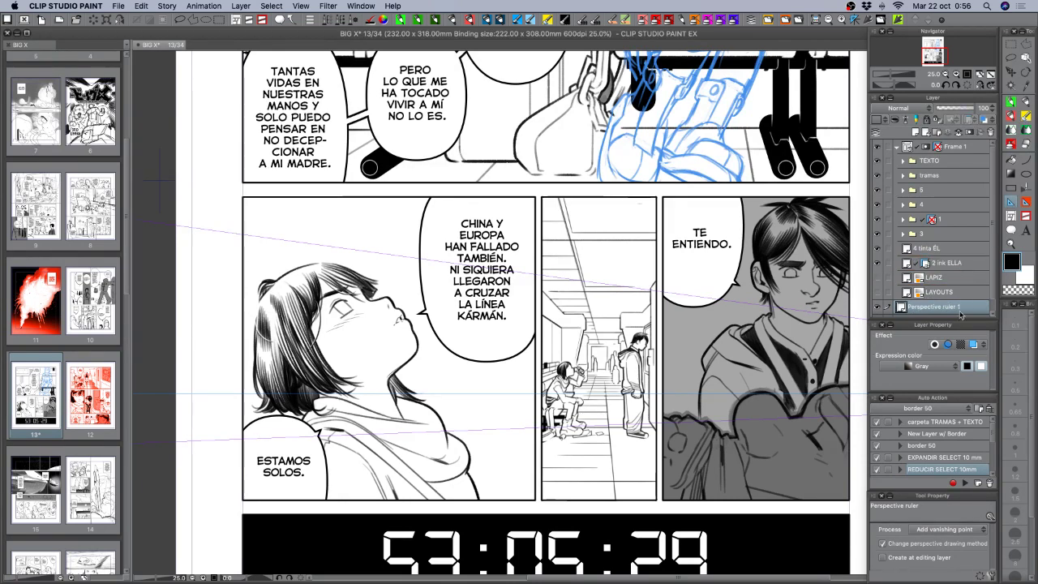
left_click(988, 132)
left_click(954, 261)
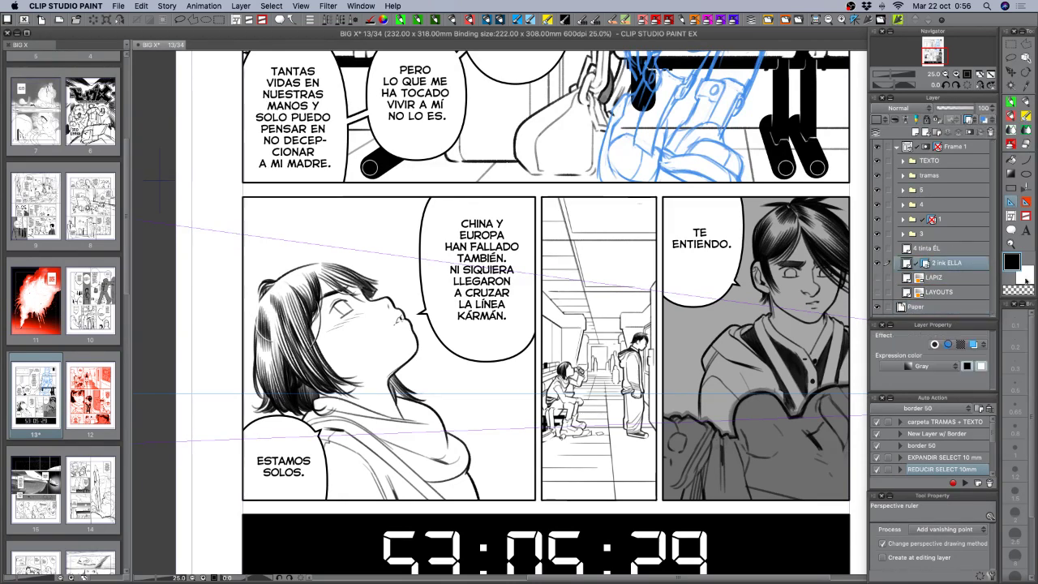
Ink a receding wall line above the girl's head, from the panel's outer border towards the speech balloon, with a 1.2 pen.
left_click(1011, 102)
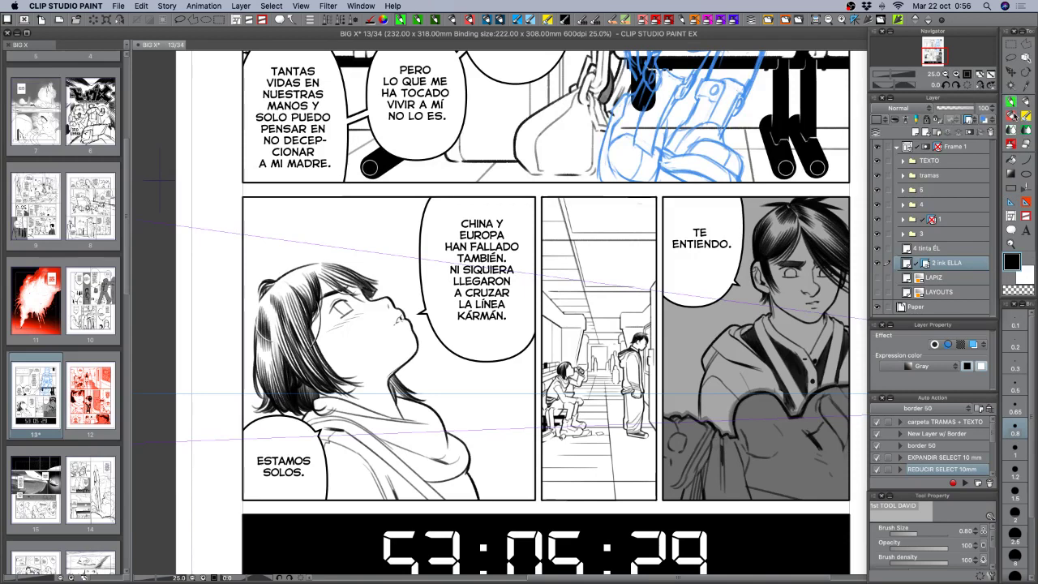
left_click(1015, 470)
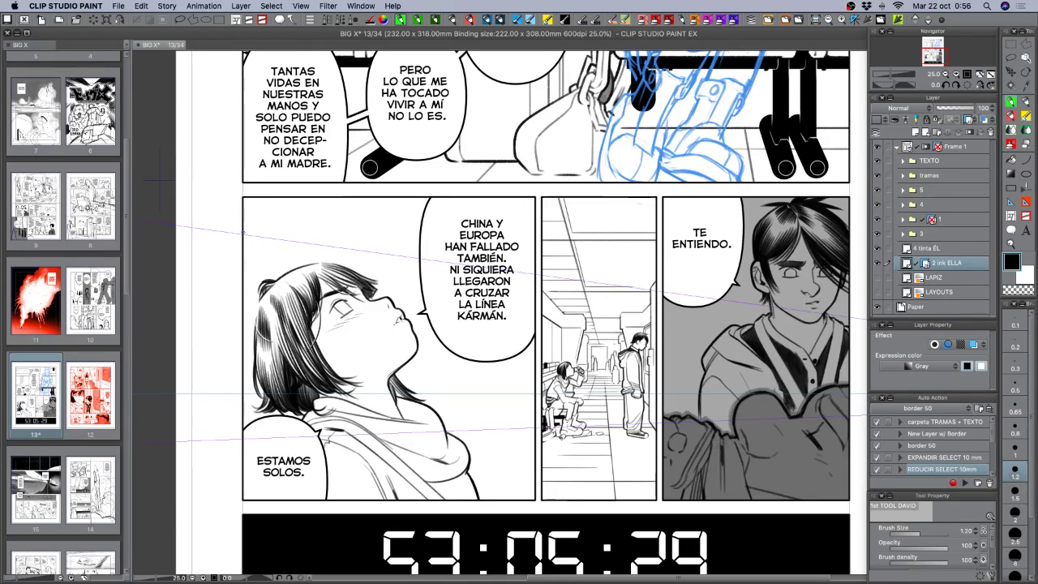
left_click_drag(240, 233, 446, 256)
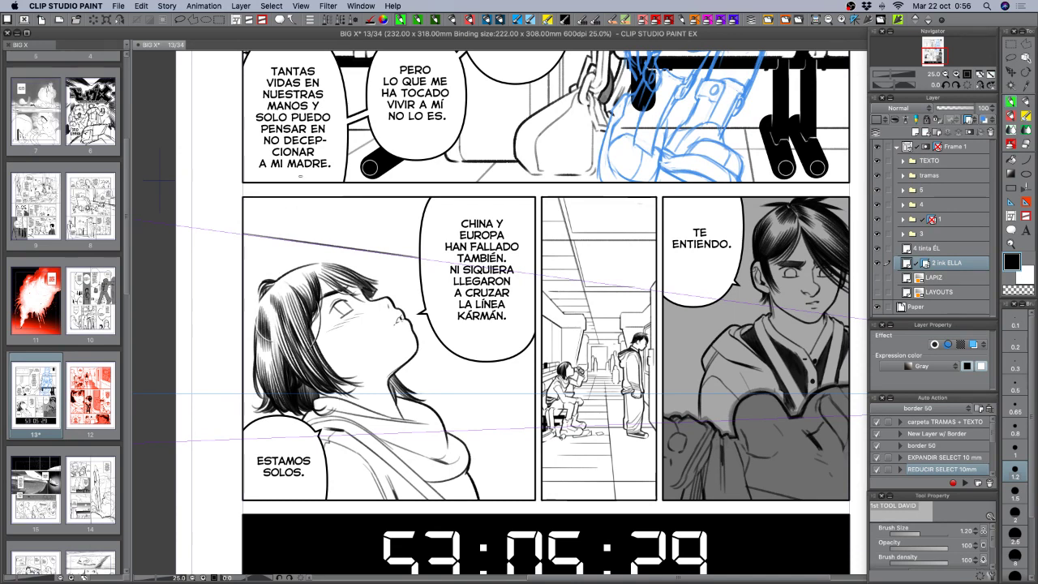
key("super+z")
left_click_drag(241, 231, 403, 249)
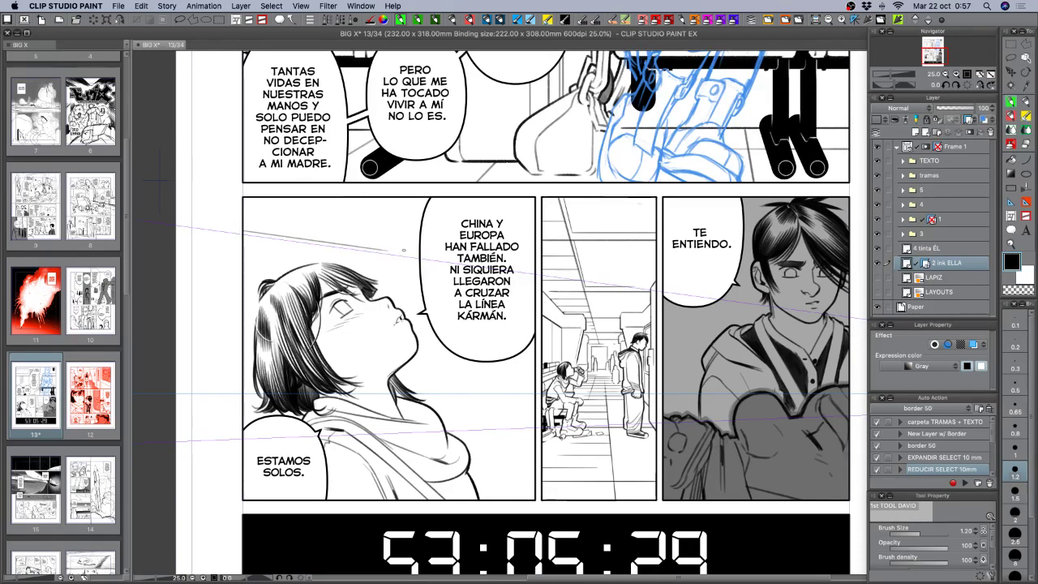
key("super+z")
left_click_drag(242, 227, 402, 249)
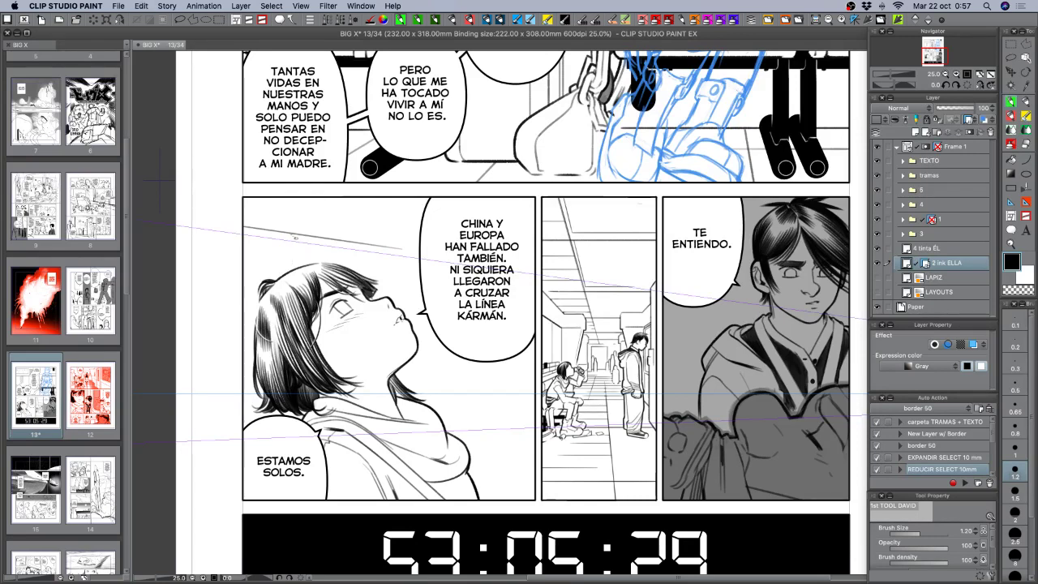
Ink short vertical wall seams above and below the receding line over the girl's head and reinforce that line with a 1.5 pen.
left_click_drag(295, 237, 295, 267)
left_click(1015, 490)
key("super+z")
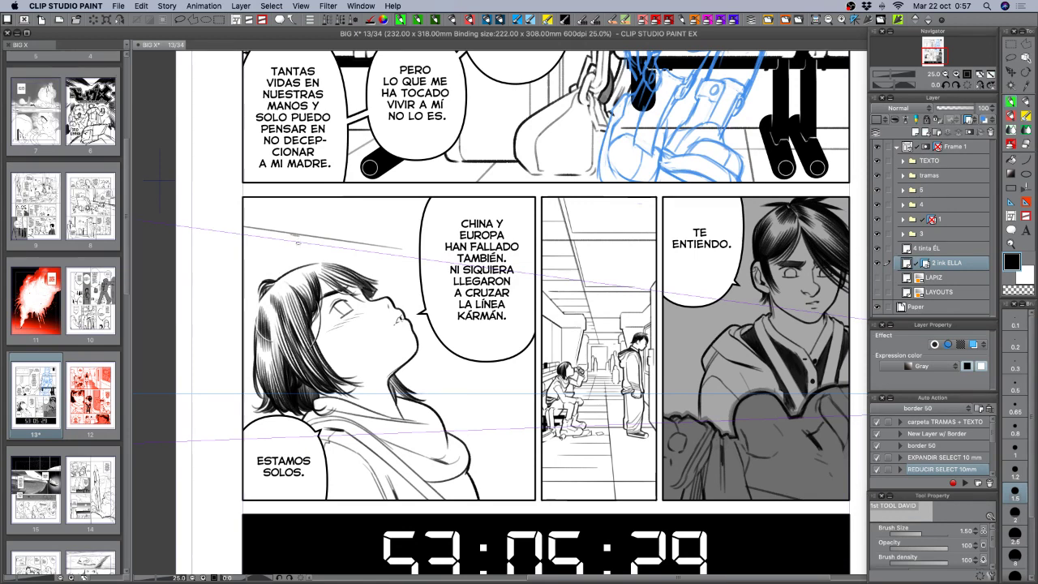
key("super+z")
left_click_drag(292, 236, 299, 270)
key("super+z")
mouse_move(287, 230)
left_mouse_down()
mouse_move(288, 200)
mouse_move(288, 230)
left_mouse_up()
key("super+z")
left_click_drag(247, 230, 378, 254)
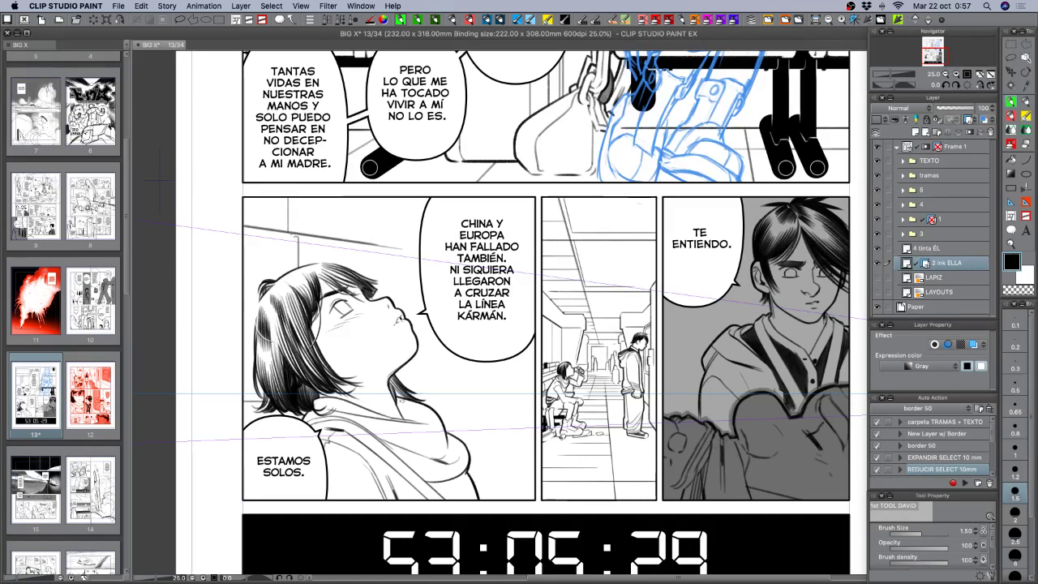
Ink a horizontal background line from behind the girl's neck to the panel border, plus a short vertical seam above her forehead.
left_click_drag(263, 401, 535, 401)
key("super+z")
left_click_drag(312, 404, 535, 401)
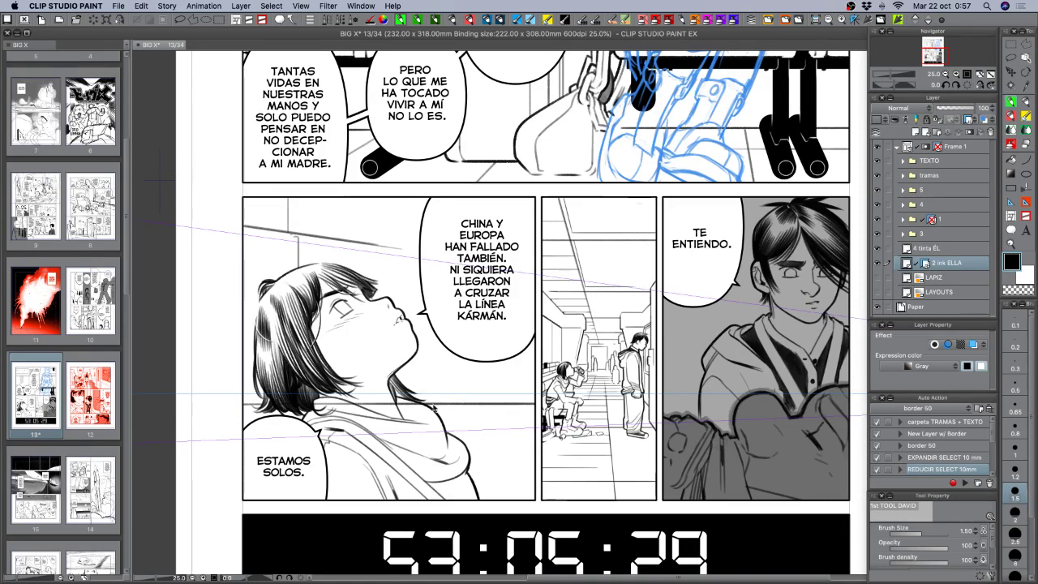
key("super+z")
left_click_drag(429, 403, 532, 402)
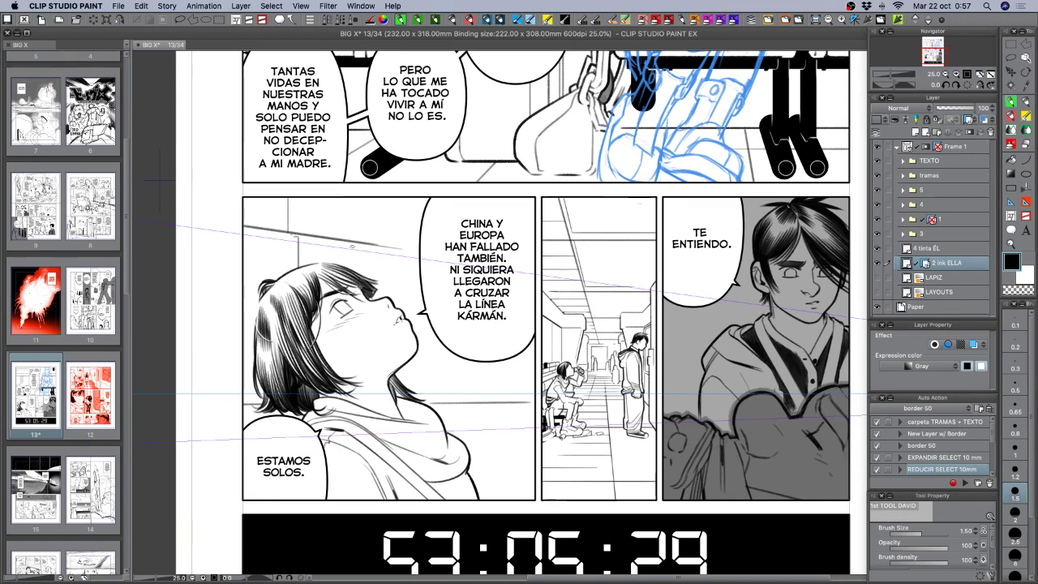
left_click_drag(352, 246, 352, 266)
Thicken the receding wall line above the girl's head with overlapping strokes from the speech balloon to the panel border.
mouse_move(515, 292)
left_mouse_down()
mouse_move(530, 450)
mouse_move(597, 193)
left_mouse_up()
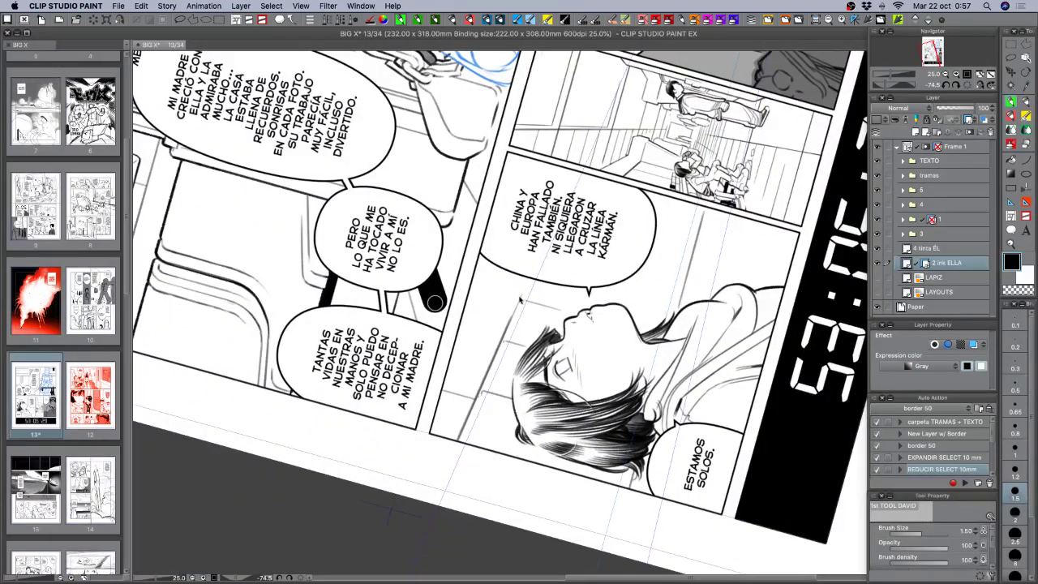
left_click_drag(520, 291, 502, 335)
key("super+z")
left_click_drag(522, 290, 496, 350)
left_click_drag(524, 289, 455, 439)
key("super+z")
left_click_drag(509, 321, 475, 392)
key("super+z")
left_click_drag(506, 321, 461, 428)
key("super+z")
left_click_drag(509, 321, 450, 445)
key("super+z")
left_click_drag(509, 321, 446, 455)
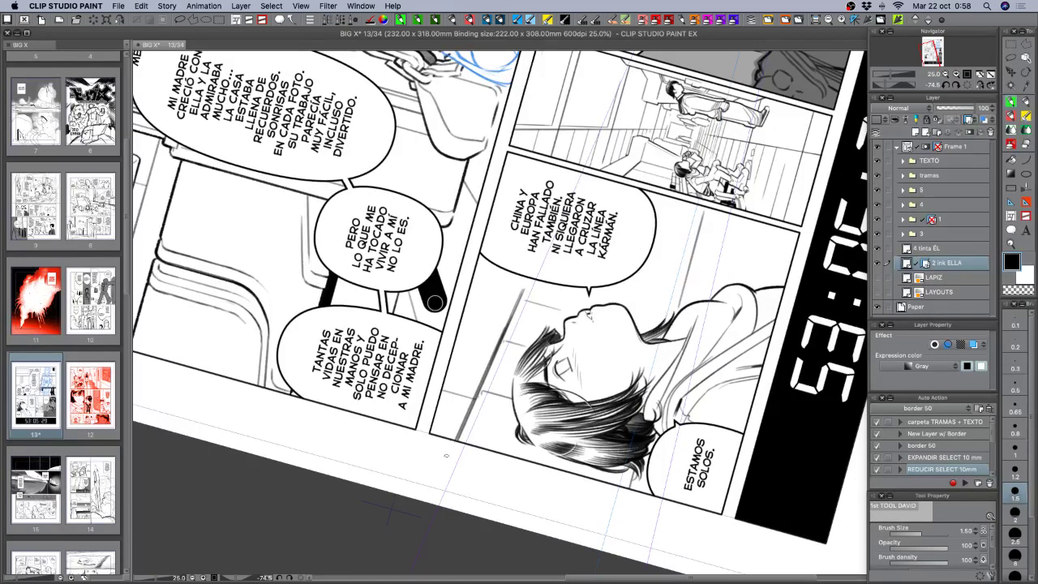
left_click_drag(496, 352, 486, 373)
Trim the edge of the receding wall line above the girl's head with transparent colour and a 2.5 pen.
key("c")
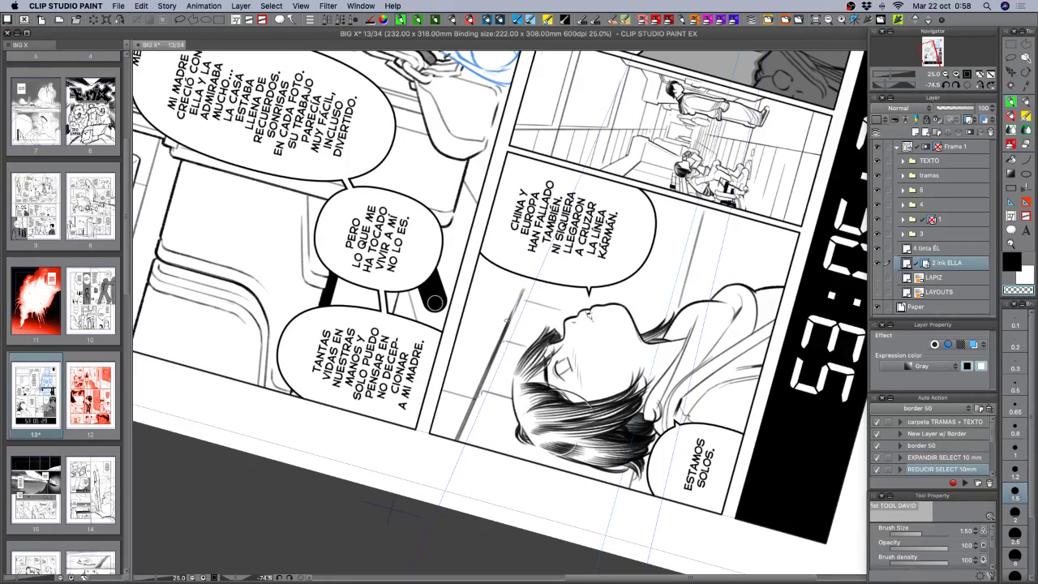
left_click_drag(495, 342, 520, 289)
key("super+z")
key("super+z")
left_click_drag(523, 288, 475, 398)
key("super+z")
left_click(1014, 533)
left_click_drag(522, 291, 472, 396)
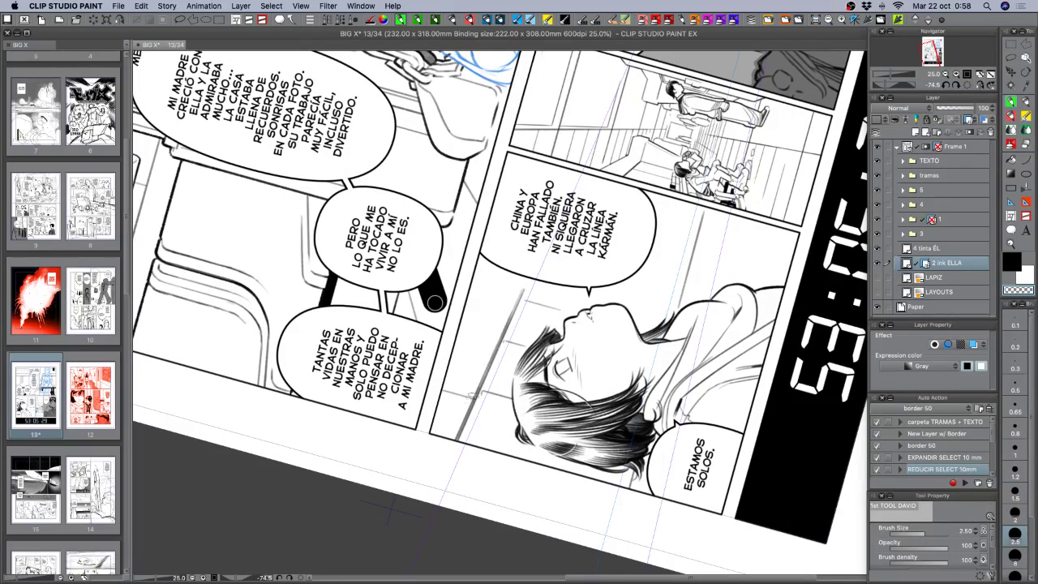
key("super+z")
key("super+z")
key("super+y")
left_click_drag(522, 284, 455, 418)
key("super+z")
mouse_move(523, 286)
left_mouse_down()
mouse_move(457, 413)
mouse_move(455, 206)
left_mouse_up()
key("r")
left_click_drag(575, 400, 494, 331)
key("p")
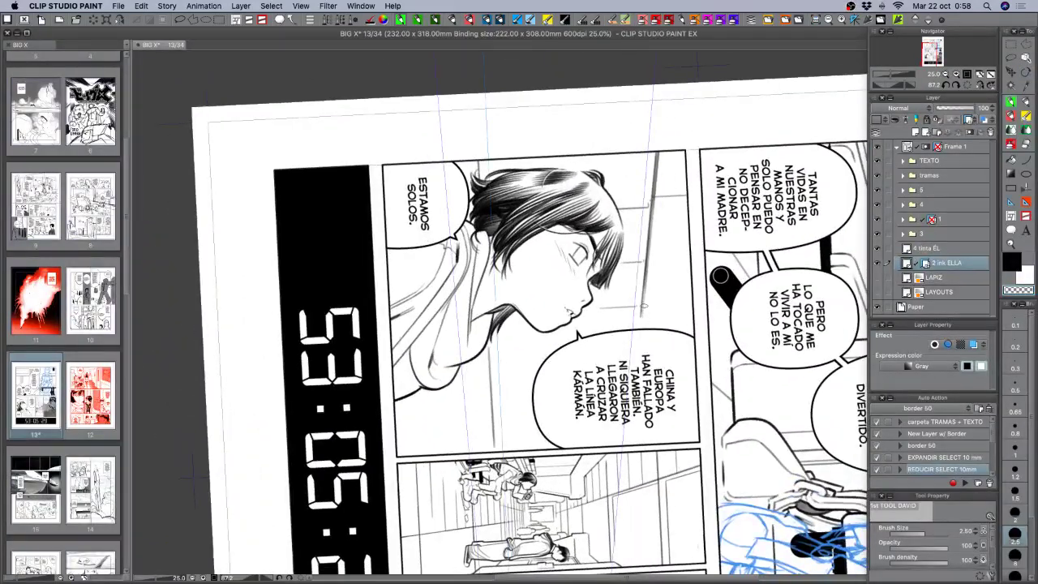
left_click_drag(645, 289, 651, 233)
key("super+z")
Ink the first vertical wall seams between the speech balloon and the horizontal line behind the girl's neck with a 1.5 pen.
key("r")
left_click_drag(486, 442, 458, 271)
key("p")
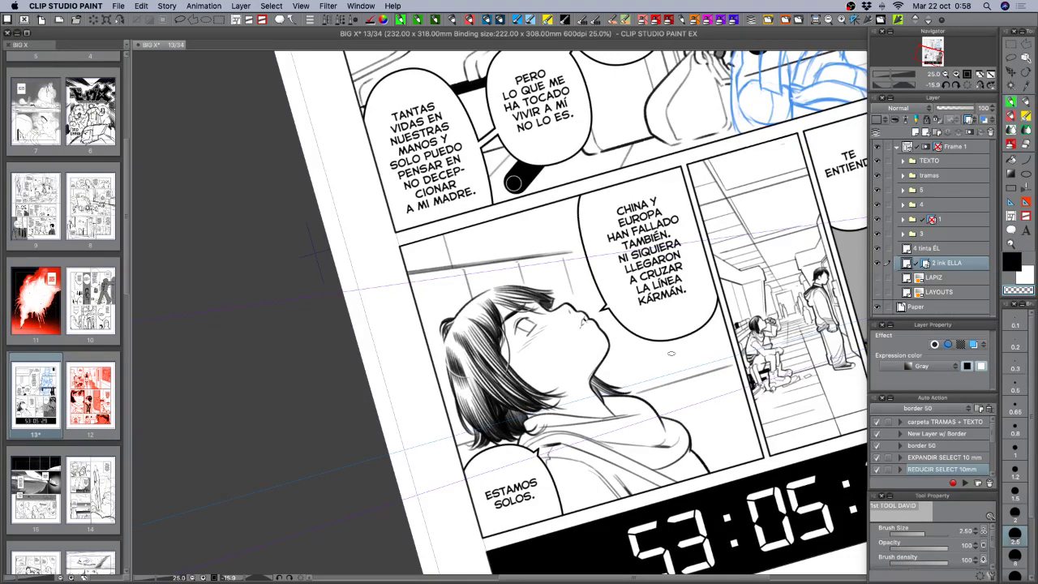
key("r")
mouse_move(671, 354)
left_mouse_down()
mouse_move(685, 457)
mouse_move(688, 398)
left_mouse_up()
key("p")
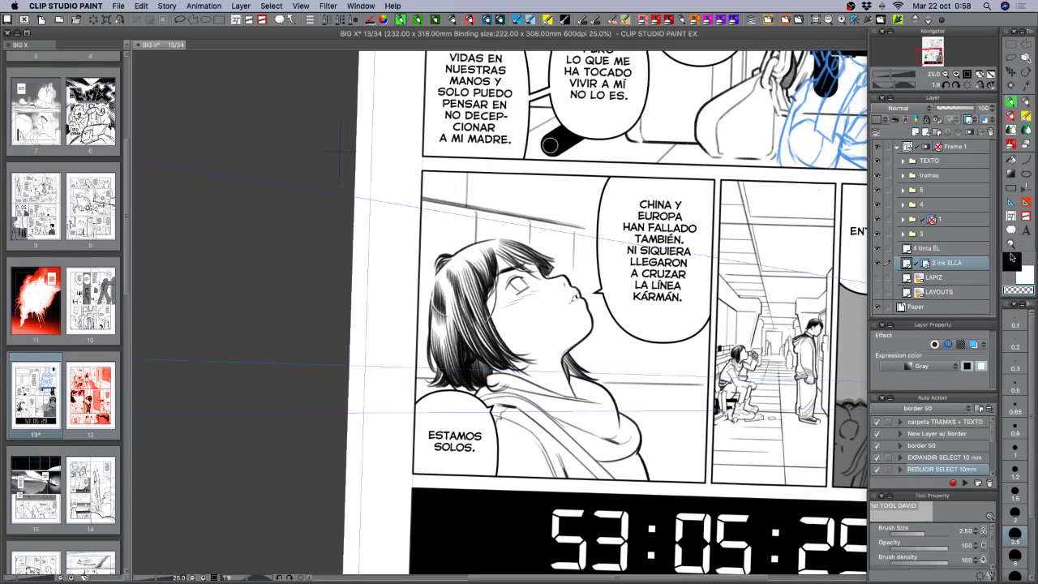
left_click(1014, 491)
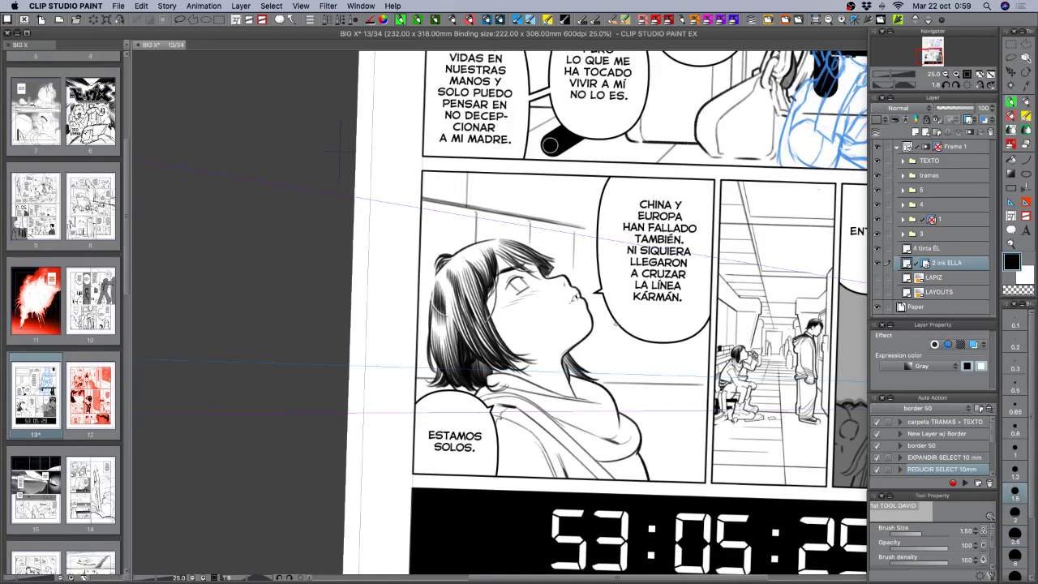
left_click_drag(615, 323, 614, 374)
key("super+z")
left_click_drag(615, 322, 614, 380)
key("super+z")
left_click_drag(646, 341, 645, 379)
key("super+z")
Reinforce the horizontal line behind the girl's neck and ink further vertical wall seams from the speech balloon down to it.
key("c")
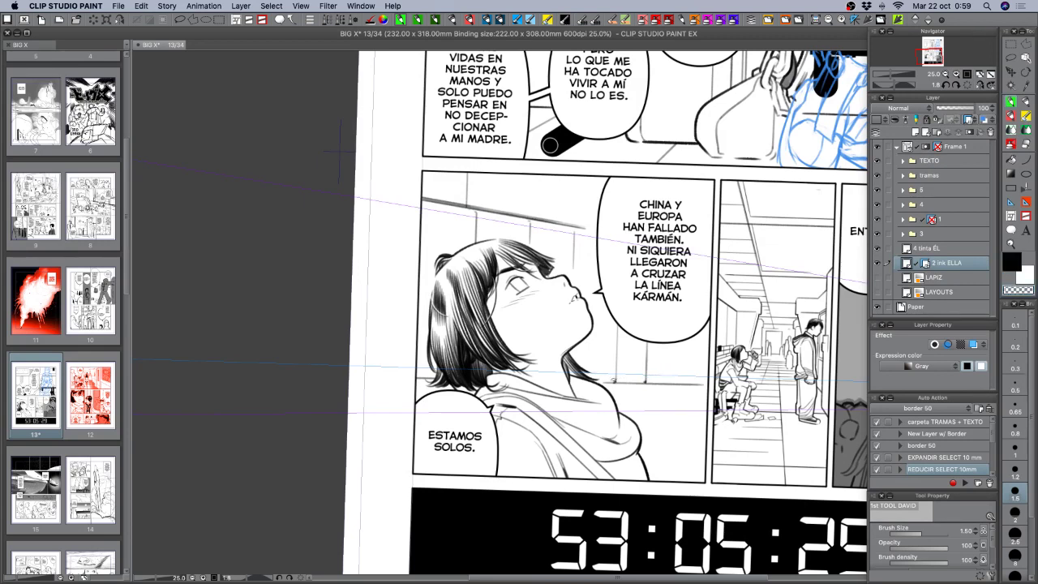
key("c")
left_click_drag(602, 381, 708, 387)
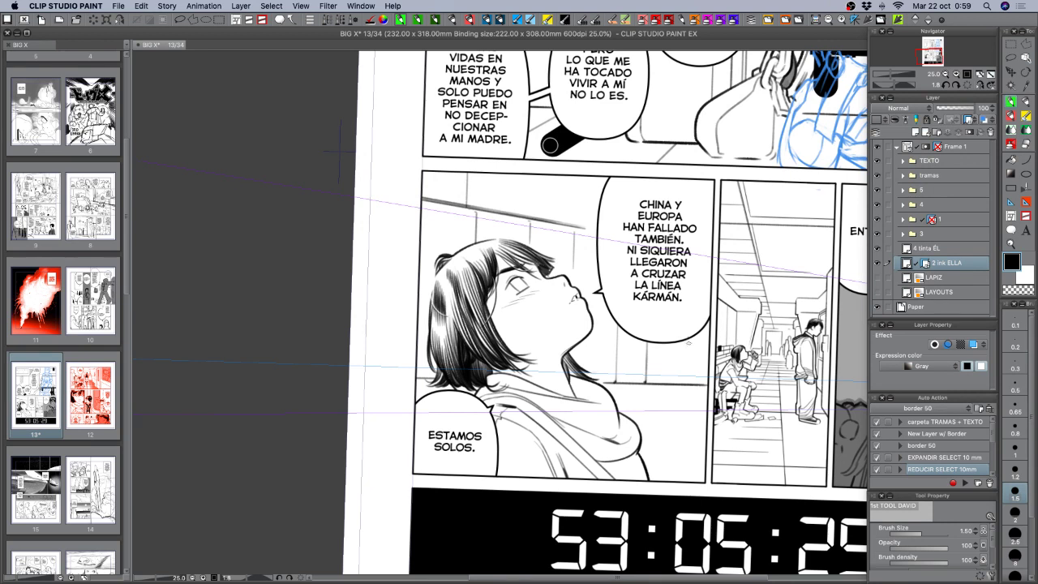
left_click_drag(617, 324, 617, 378)
left_click_drag(674, 342, 671, 377)
left_click_drag(696, 332, 692, 381)
left_click_drag(694, 381, 699, 380)
Ink a second horizontal wall line below the first with a vertical seam running down from it, and save the page.
left_click_drag(616, 399, 701, 402)
key("super+z")
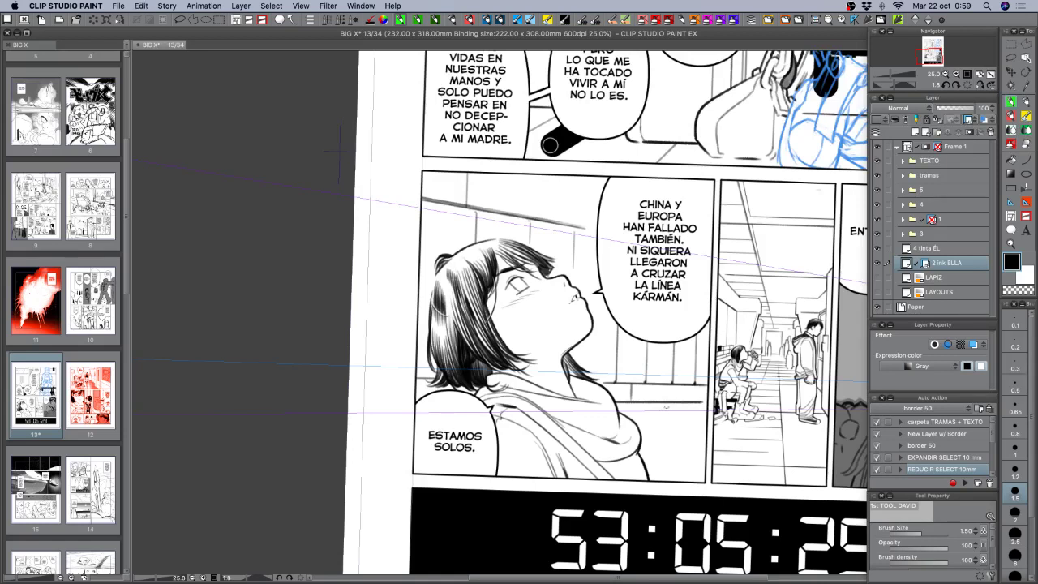
left_click_drag(666, 407, 667, 489)
key("super+s")
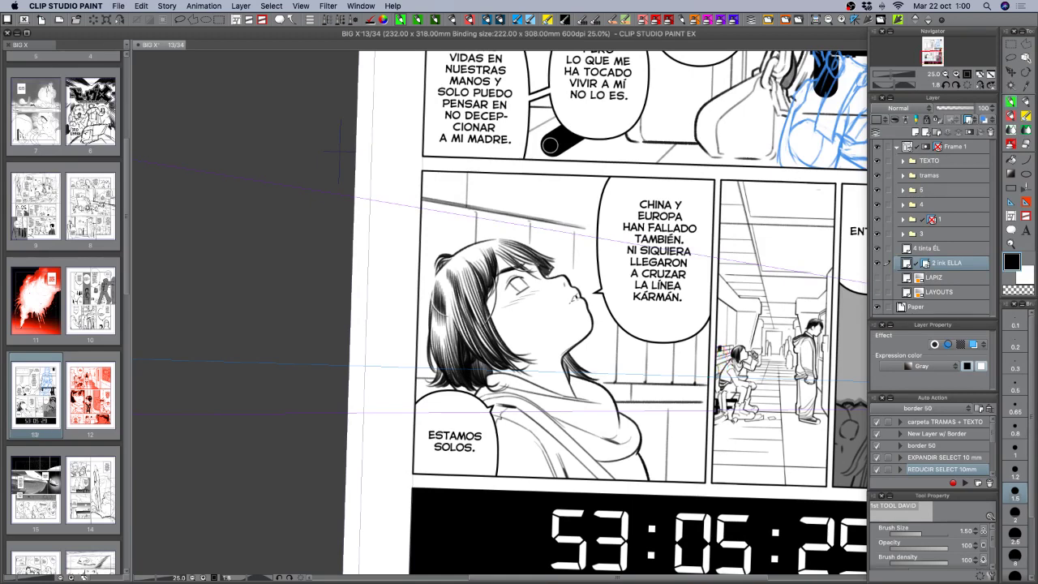
Hide the perspective ruler of layer "2 ink ELLA" and round the corner where the lower seam meets the second horizontal line.
scroll(722, 353, "up", 1)
scroll(722, 352, "right", 3)
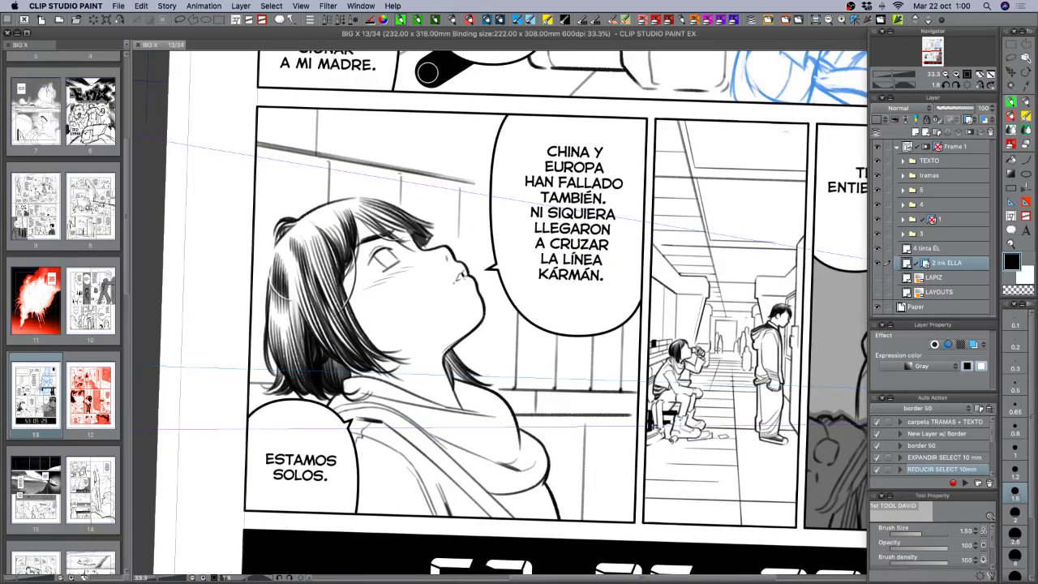
right_click(926, 264)
left_click(933, 296)
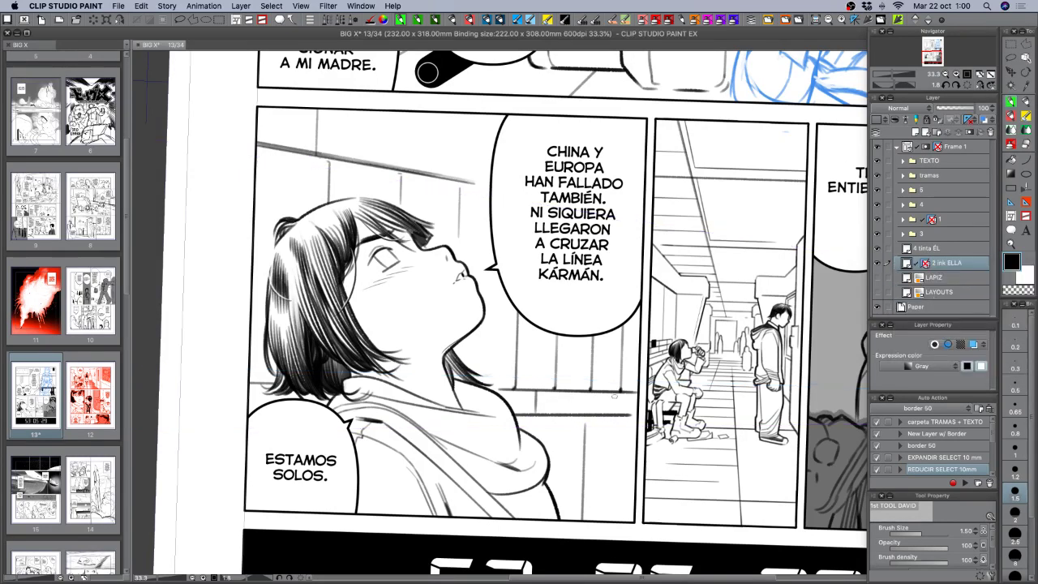
left_click_drag(582, 418, 584, 429)
key("super+z")
key("c")
key("c")
key("c")
key("c")
key("c")
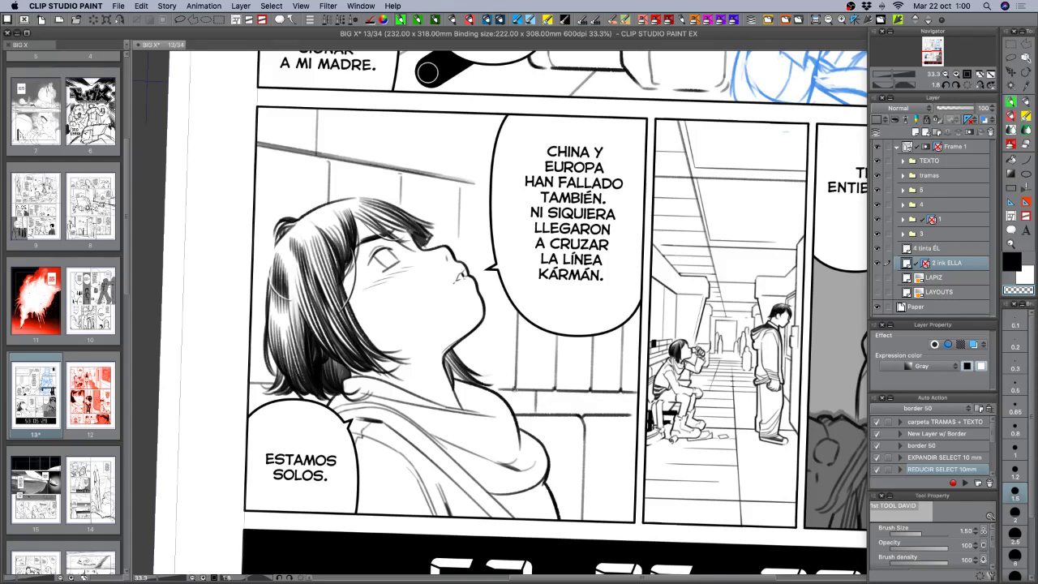
key("c")
Round the joints where the vertical seams meet the receding line above the girl's head, alternating black and transparent colour.
key("r")
left_click_drag(511, 407, 530, 404)
key("space")
mouse_move(376, 211)
left_mouse_down()
mouse_move(454, 294)
mouse_move(474, 333)
left_mouse_up()
key("c")
key("c")
key("super+z")
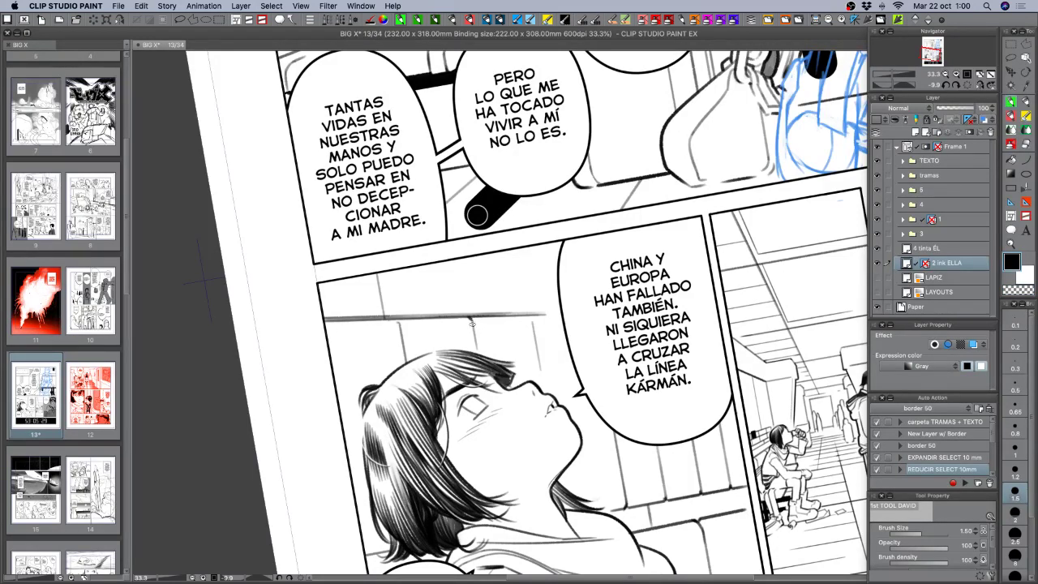
key("super+z")
key("c")
key("c")
left_click_drag(530, 317, 536, 325)
key("super+z")
key("c")
key("c")
key("super+z")
scroll(563, 303, "down", 3)
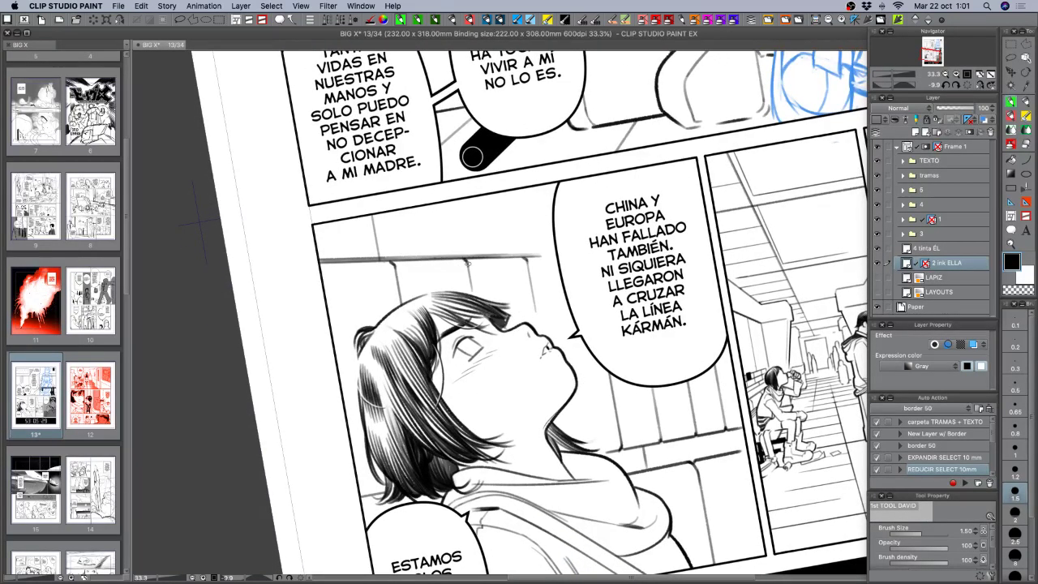
Touch up the joints where the vertical seams beneath the speech balloon meet the horizontal wall line.
key("c")
scroll(552, 401, "down", 4)
mouse_move(684, 357)
left_mouse_down()
mouse_move(691, 423)
mouse_move(667, 437)
left_mouse_up()
key("c")
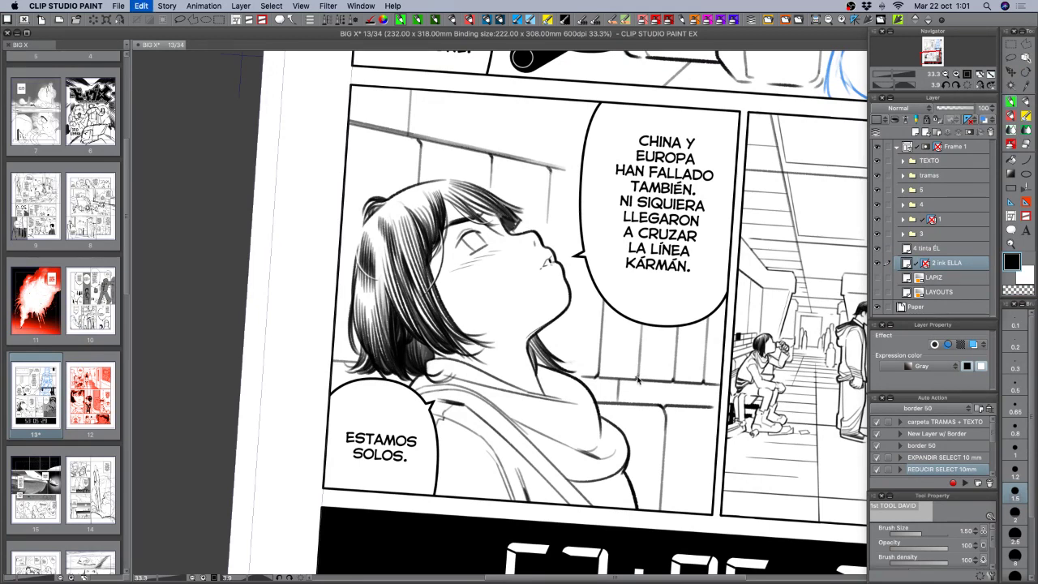
key("c")
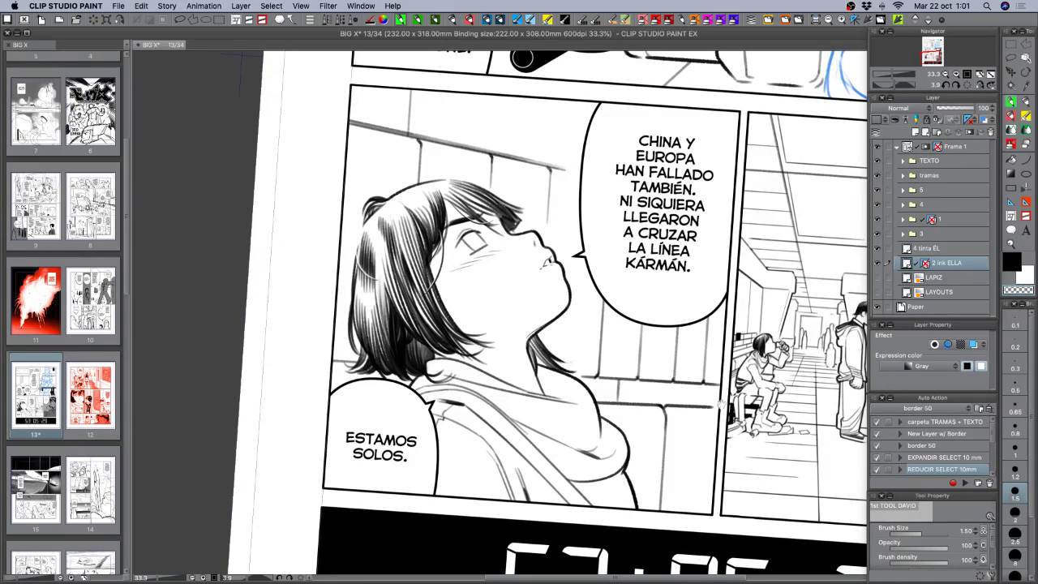
scroll(665, 353, "down", 2)
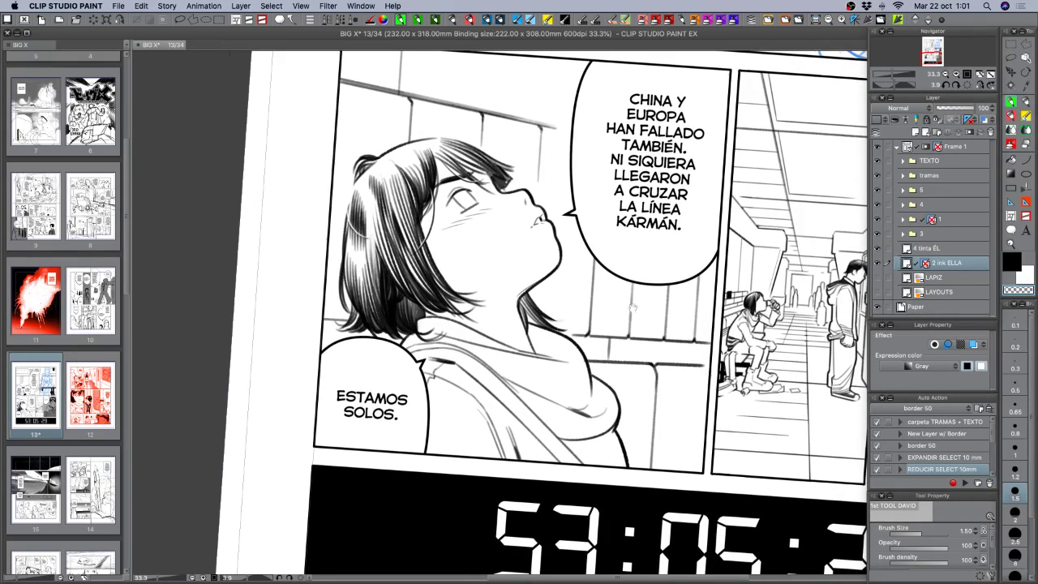
Show the layer's perspective ruler again and darken the receding wall line from the panel's outer border in black.
scroll(633, 309, "up", 3)
left_click_drag(624, 372, 630, 265)
left_click_drag(562, 395, 738, 248)
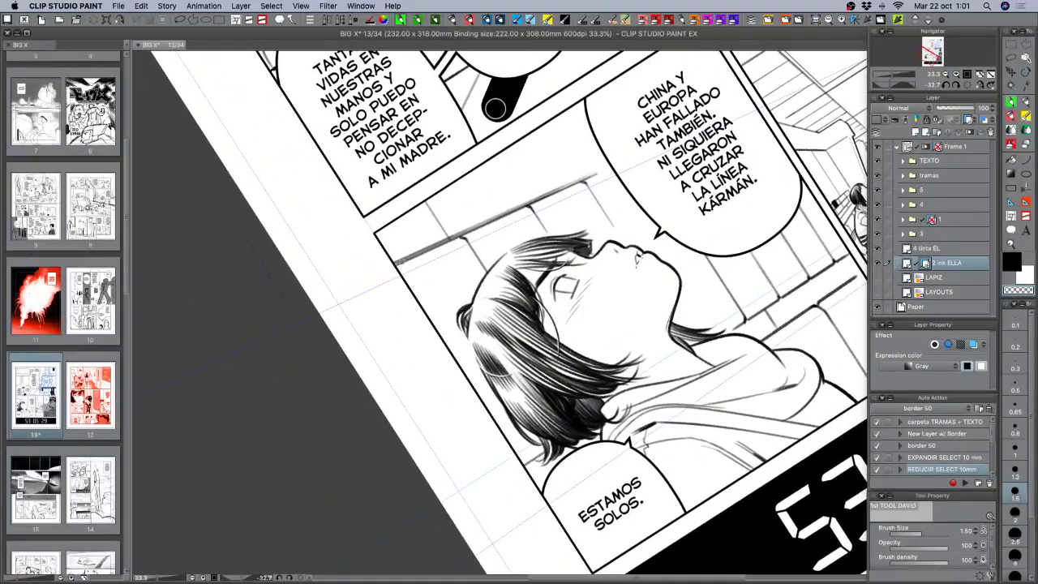
key("c")
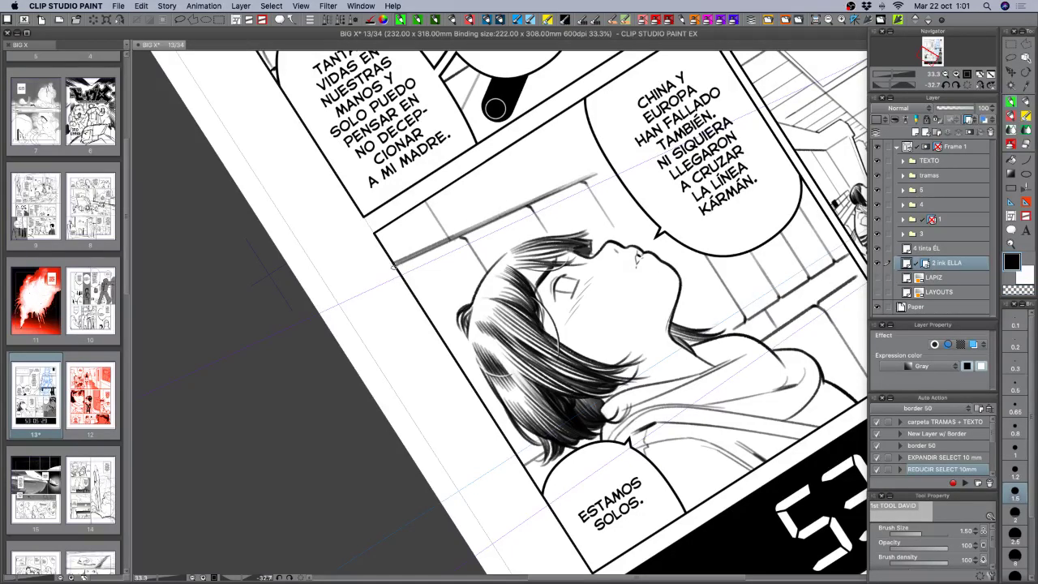
left_click_drag(395, 266, 450, 237)
key("super+z")
key("super+z")
left_click_drag(398, 262, 524, 208)
key("r")
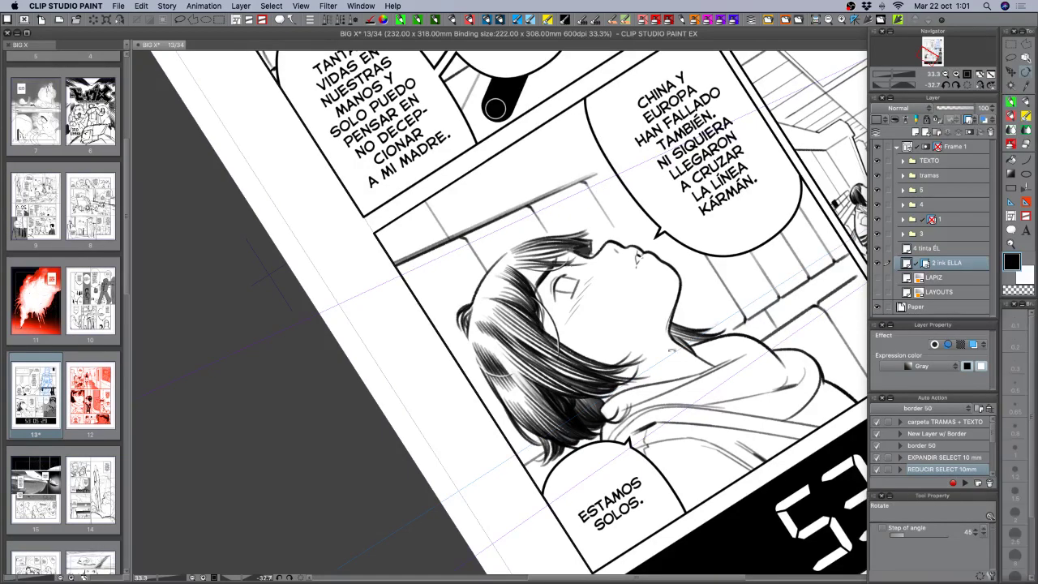
Reset the canvas rotation to upright and save the page.
left_click_drag(682, 325, 644, 393)
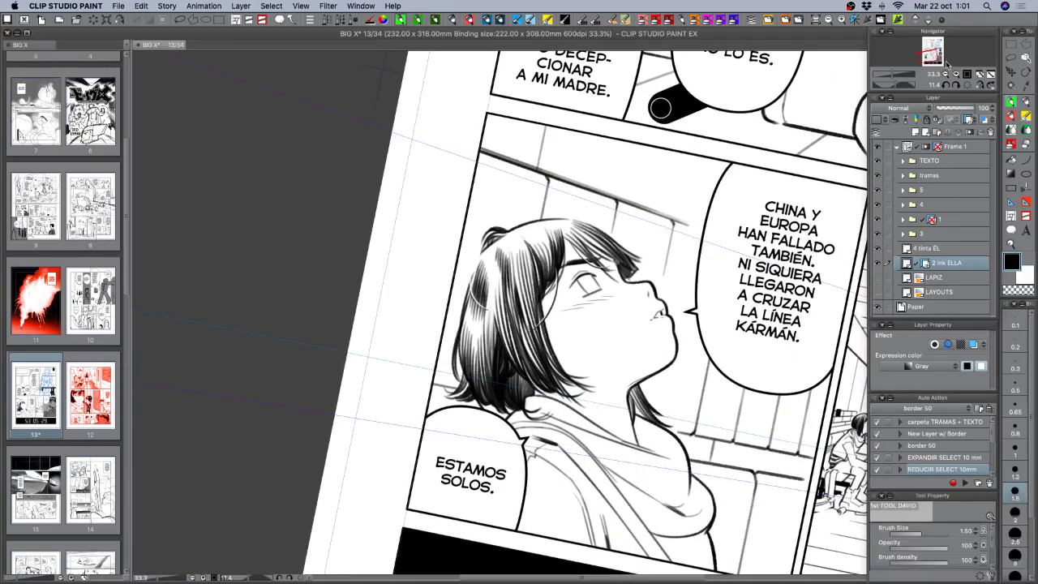
left_click(945, 74)
left_click(966, 85)
left_click(944, 75)
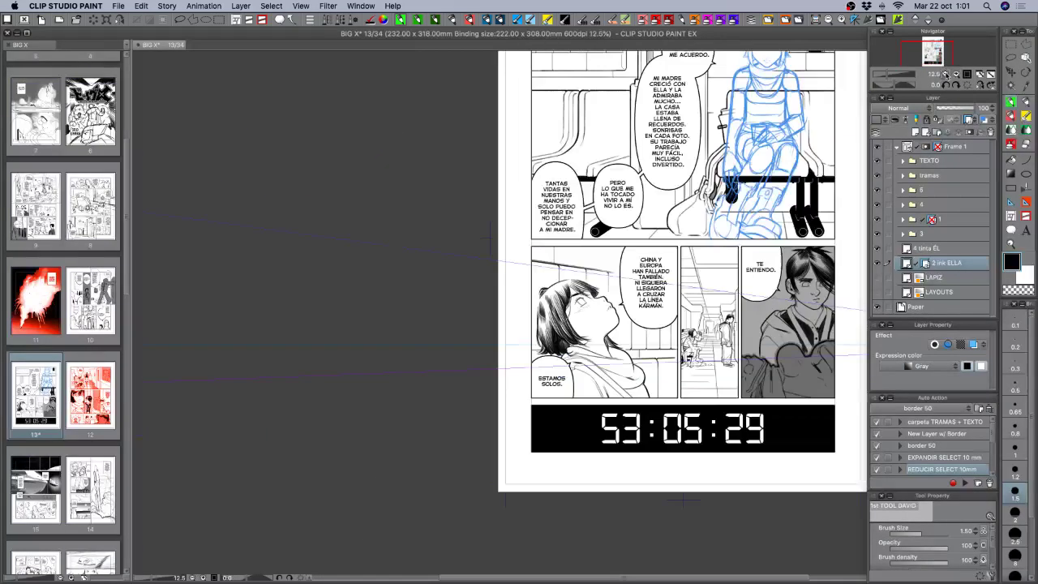
left_click(944, 74)
left_click(955, 75)
left_click_drag(783, 413, 570, 440)
key("super+s")
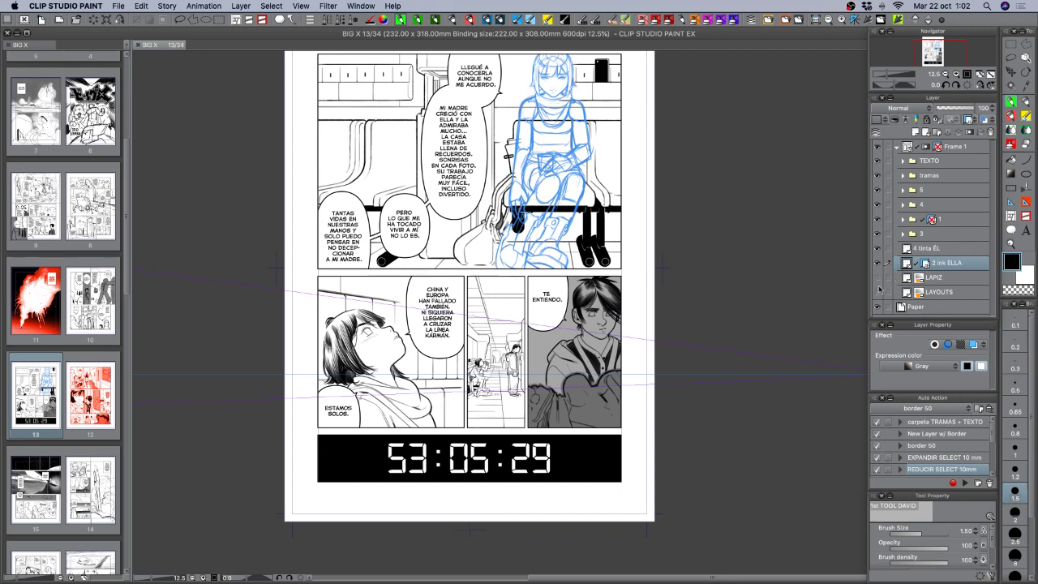
Ink a vertical wall seam in the gap between the end of the receding line and the girl's speech balloon.
left_click(955, 75)
left_click(955, 75)
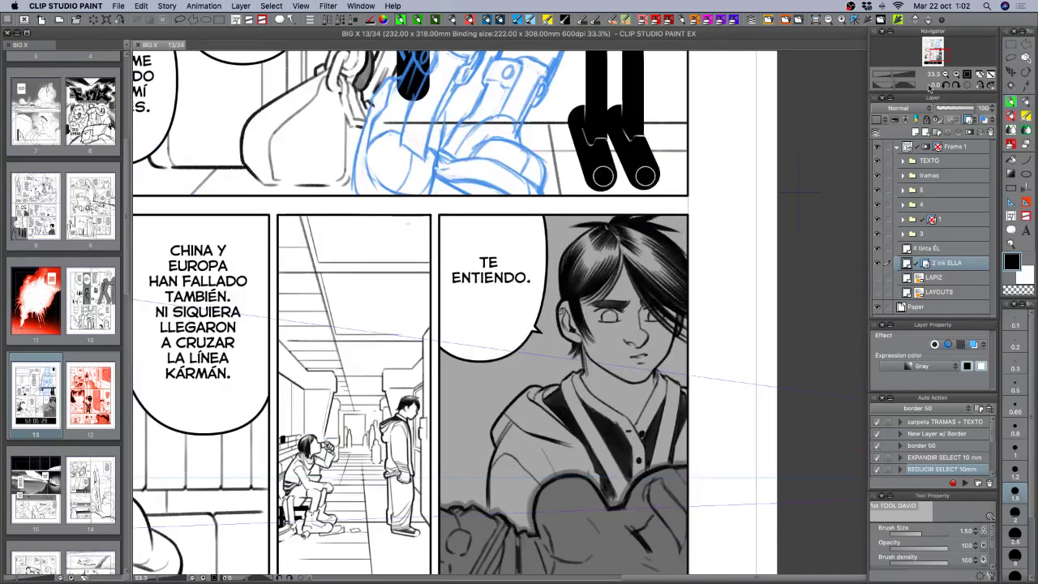
left_click_drag(316, 286, 661, 306)
left_click_drag(465, 278, 465, 357)
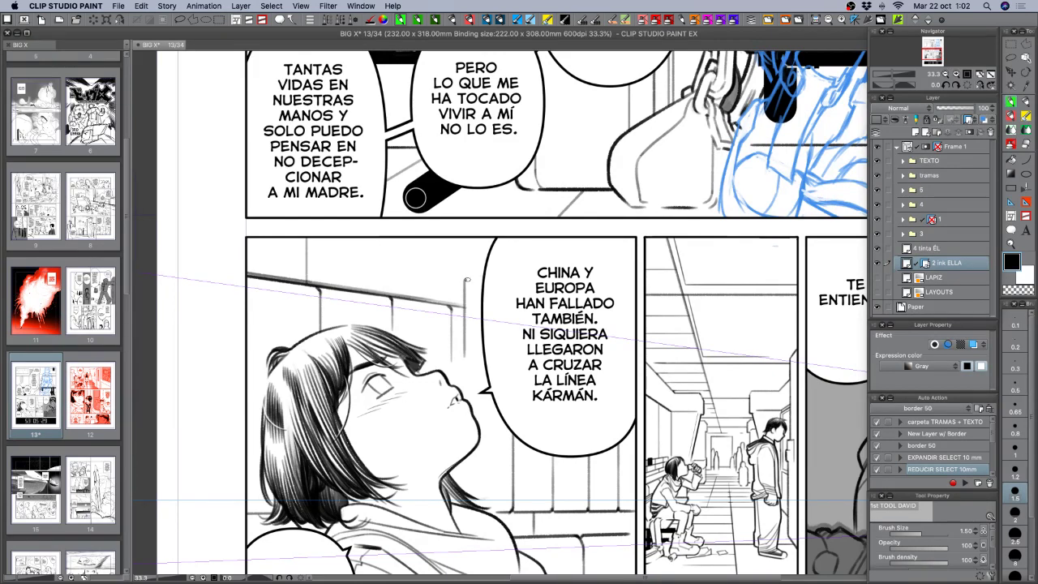
key("super+z")
left_click_drag(469, 279, 492, 273)
key("super+z")
key("c")
key("c")
key("super+z")
left_click_drag(464, 282, 464, 344)
Save page 13 with the finished wall seam.
left_click(945, 74)
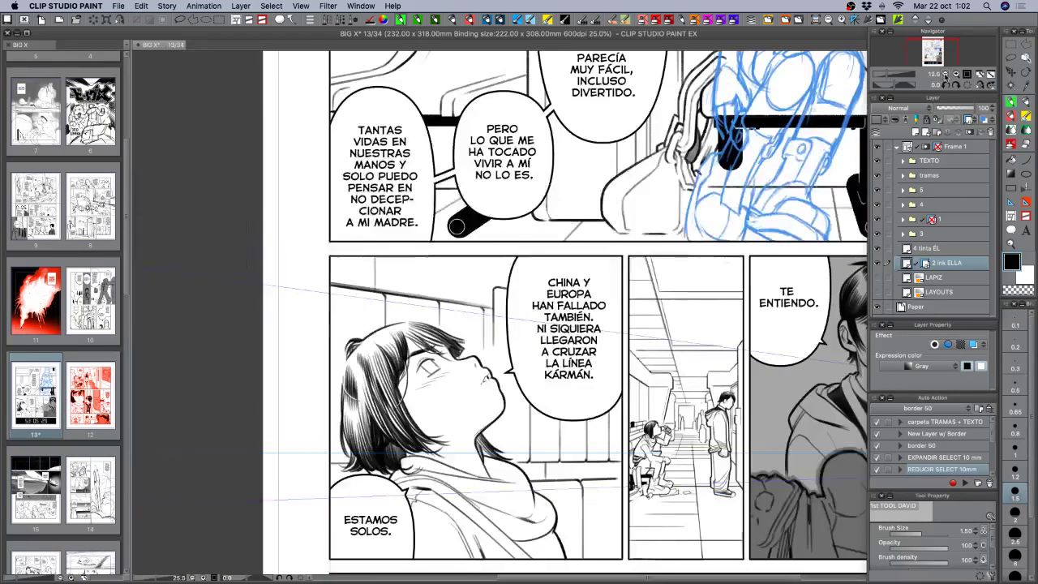
left_click(945, 74)
left_click_drag(654, 448, 653, 415)
key("super+s")
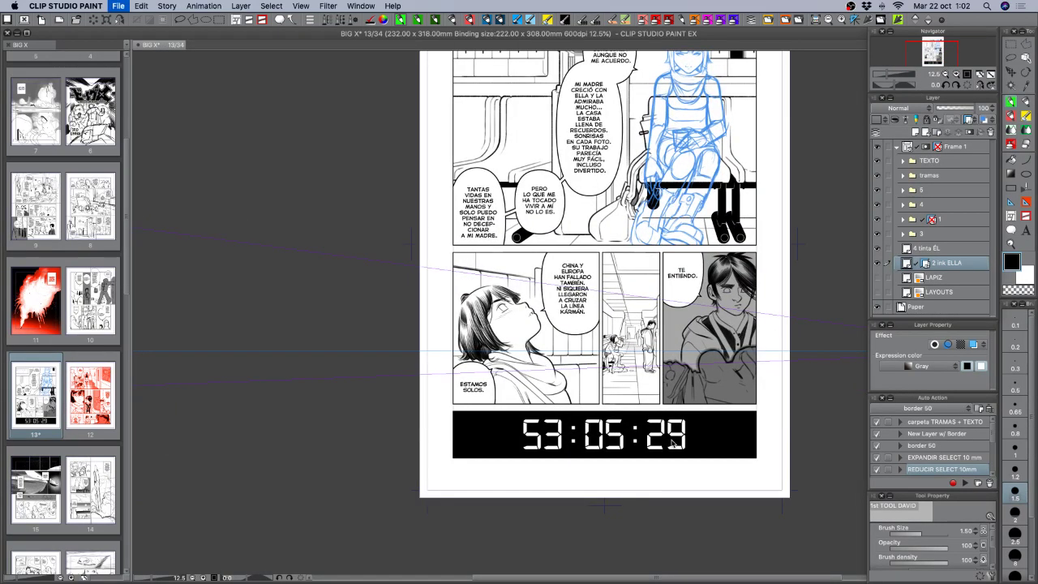